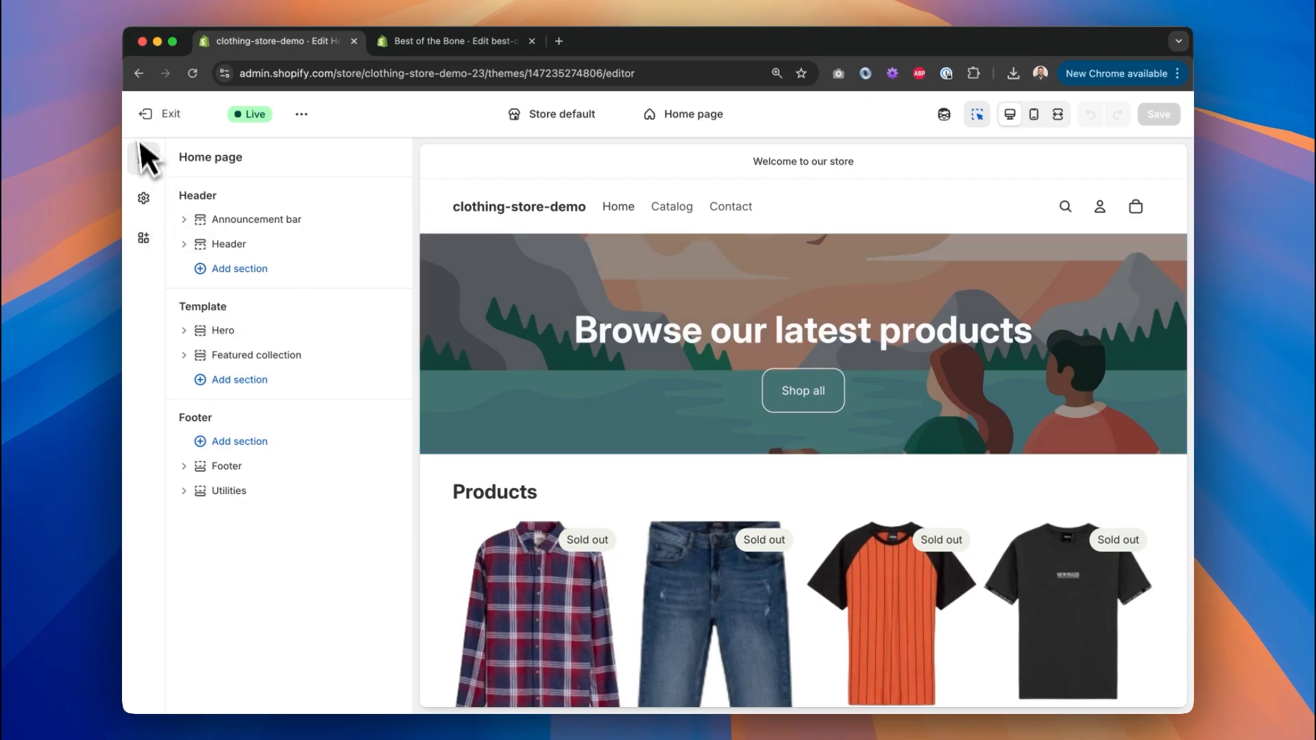
Return to the store admin's themes page and open the Horizon theme in the editor.
{"action": "left_click", "coordinate": [145, 116]}
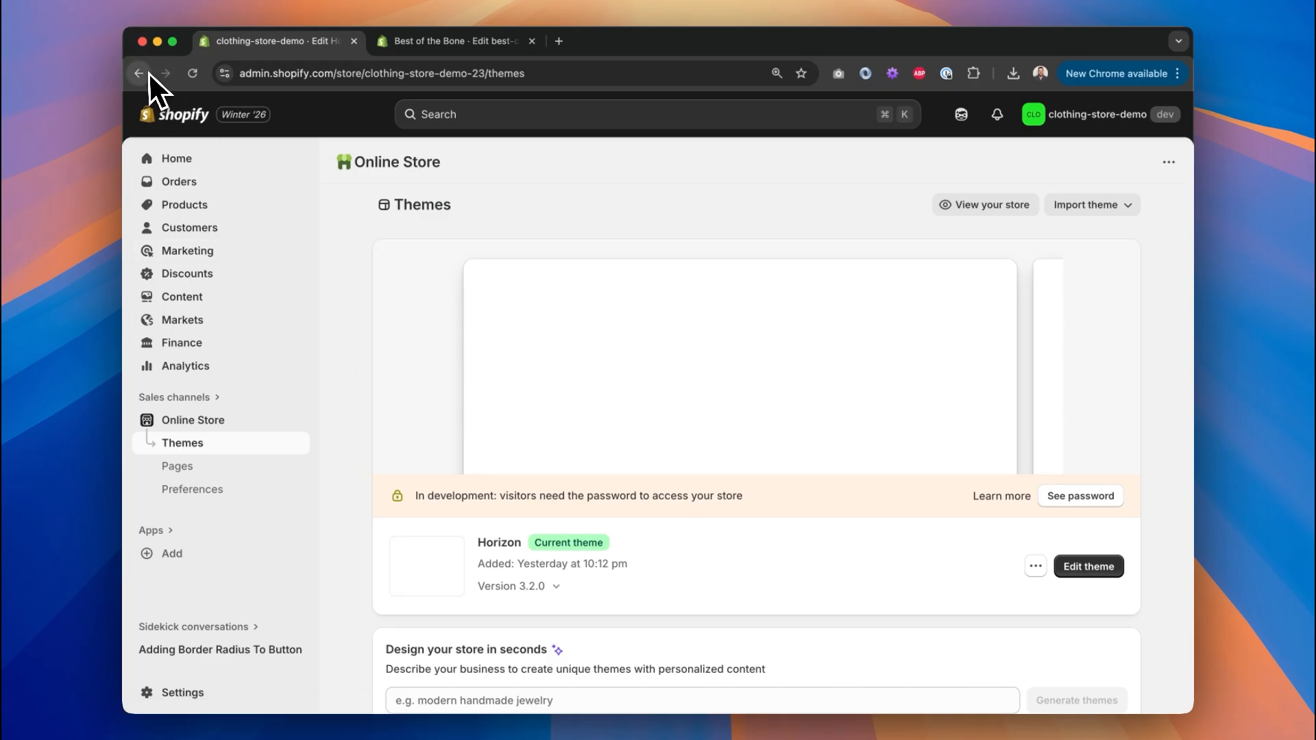
{"action": "left_click", "coordinate": [141, 73]}
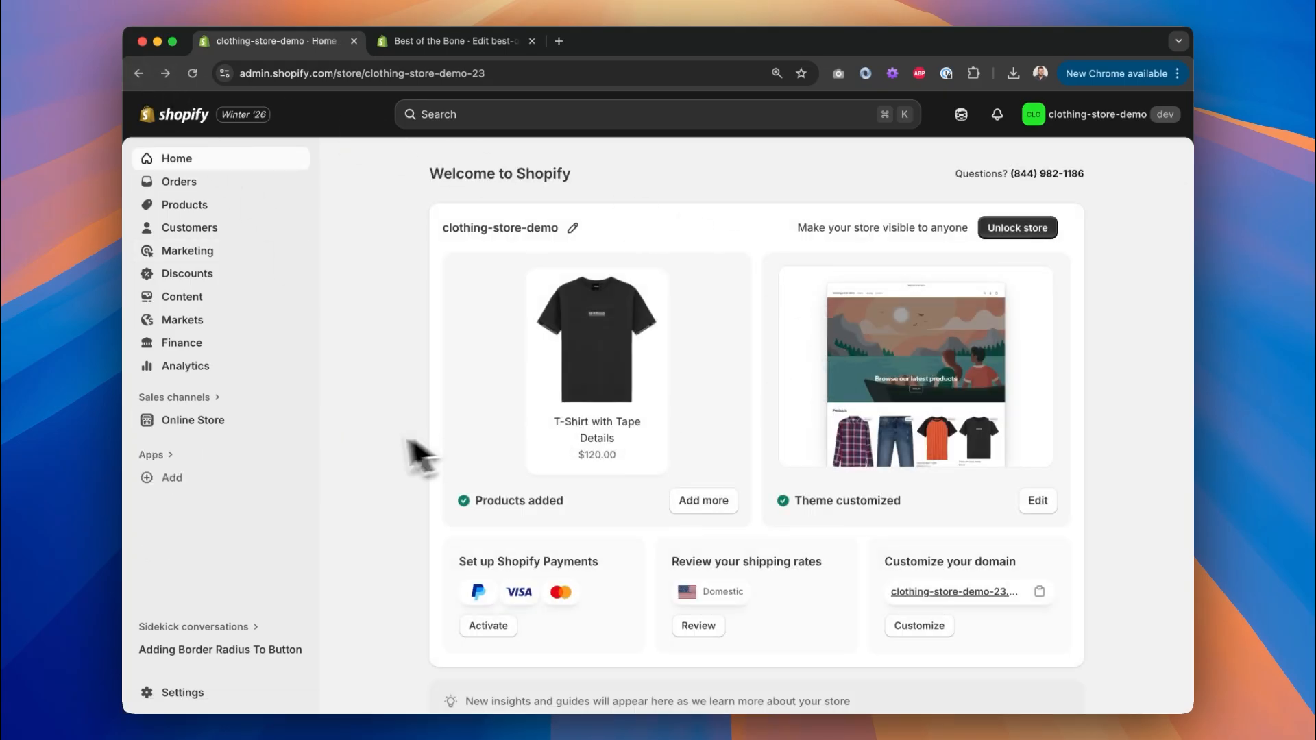
{"action": "left_click", "coordinate": [217, 419]}
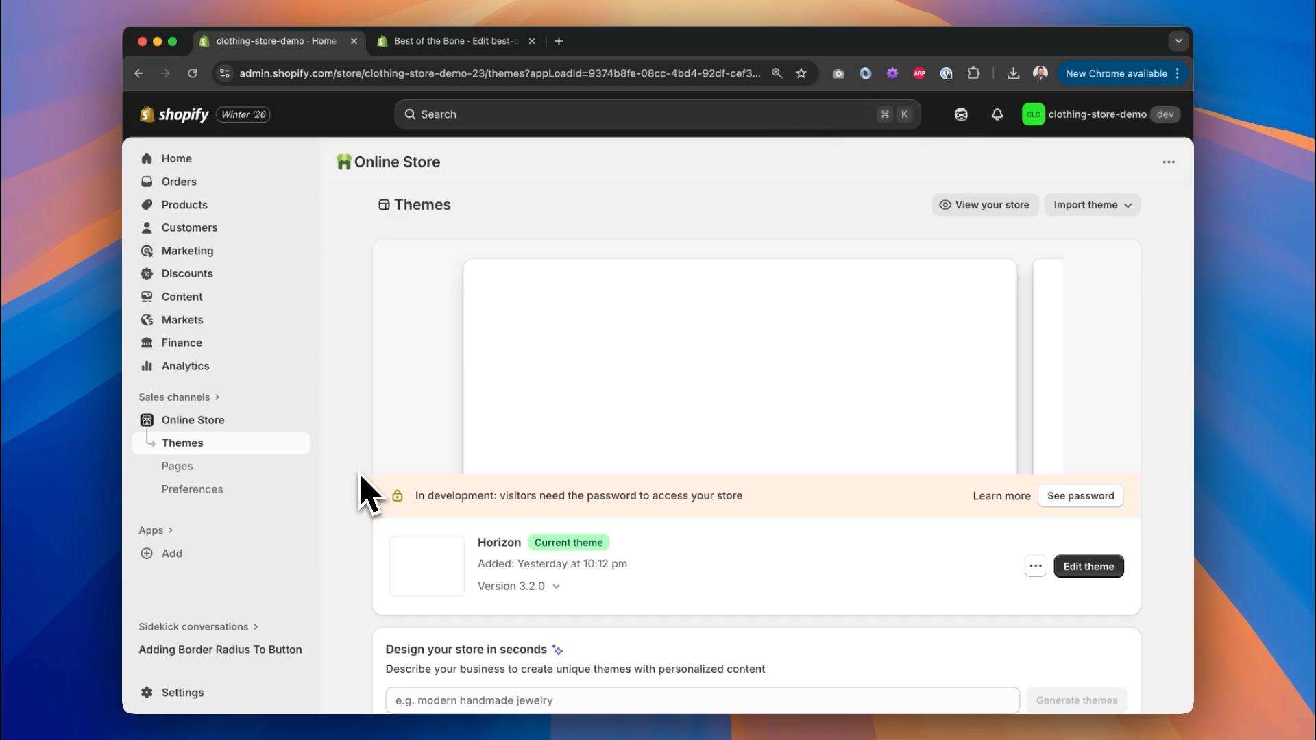
{"action": "scroll", "coordinate": [368, 493], "scroll_direction": "down", "scroll_amount": 3}
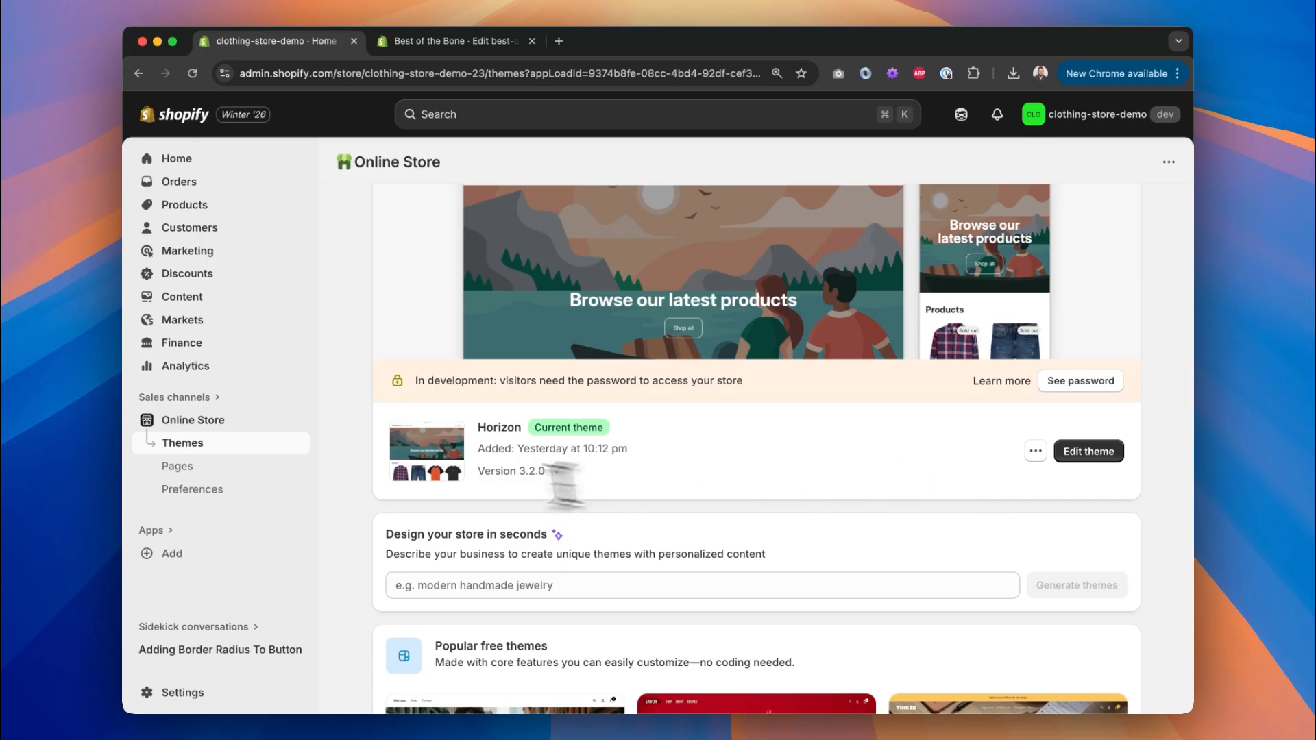
{"action": "left_click", "coordinate": [1089, 452]}
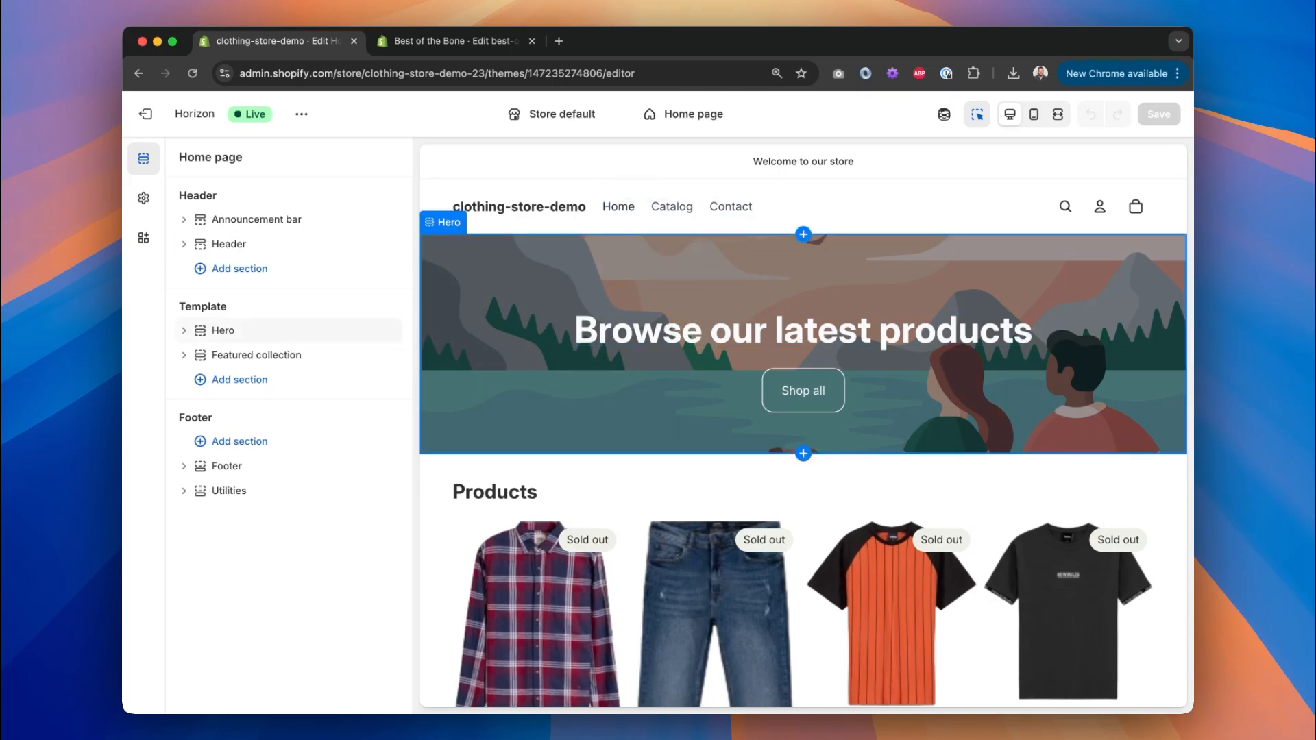
Browse the store's product, collection and page templates in the template list.
{"action": "scroll", "coordinate": [580, 302], "scroll_direction": "down", "scroll_amount": 5}
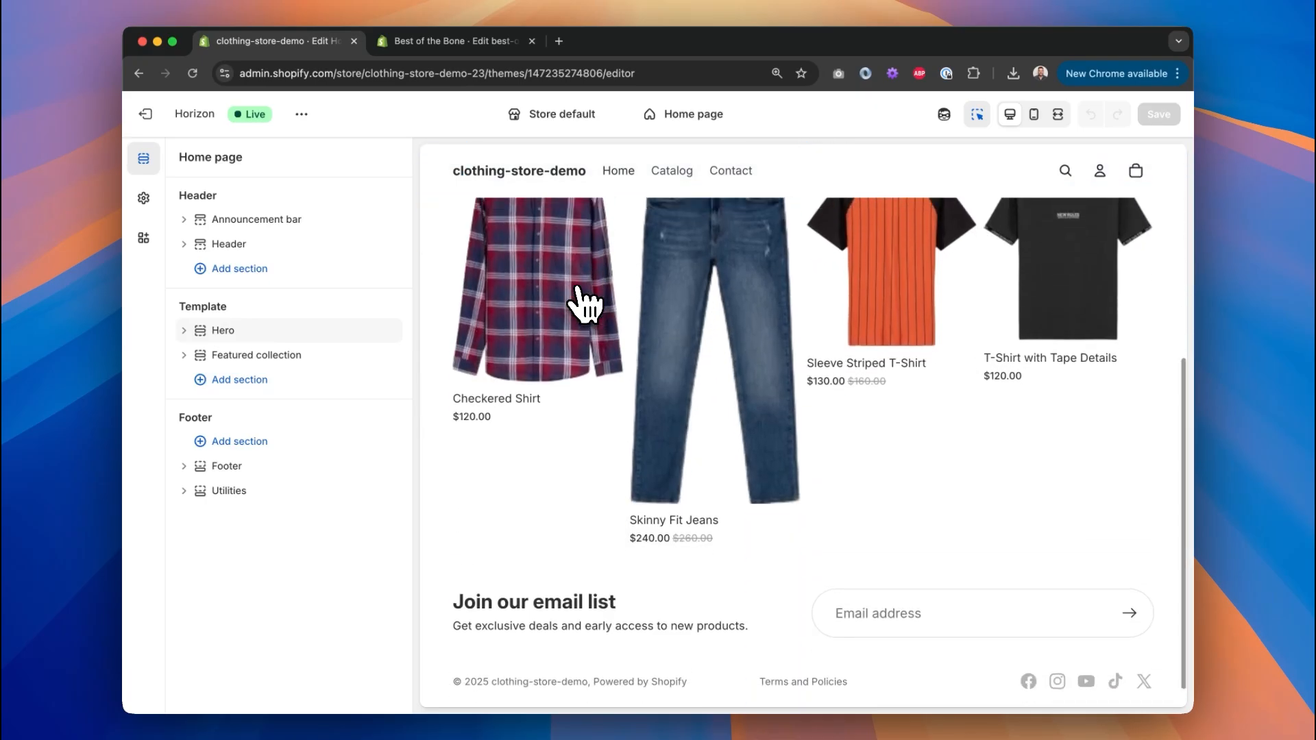
{"action": "scroll", "coordinate": [585, 302], "scroll_direction": "up", "scroll_amount": 5}
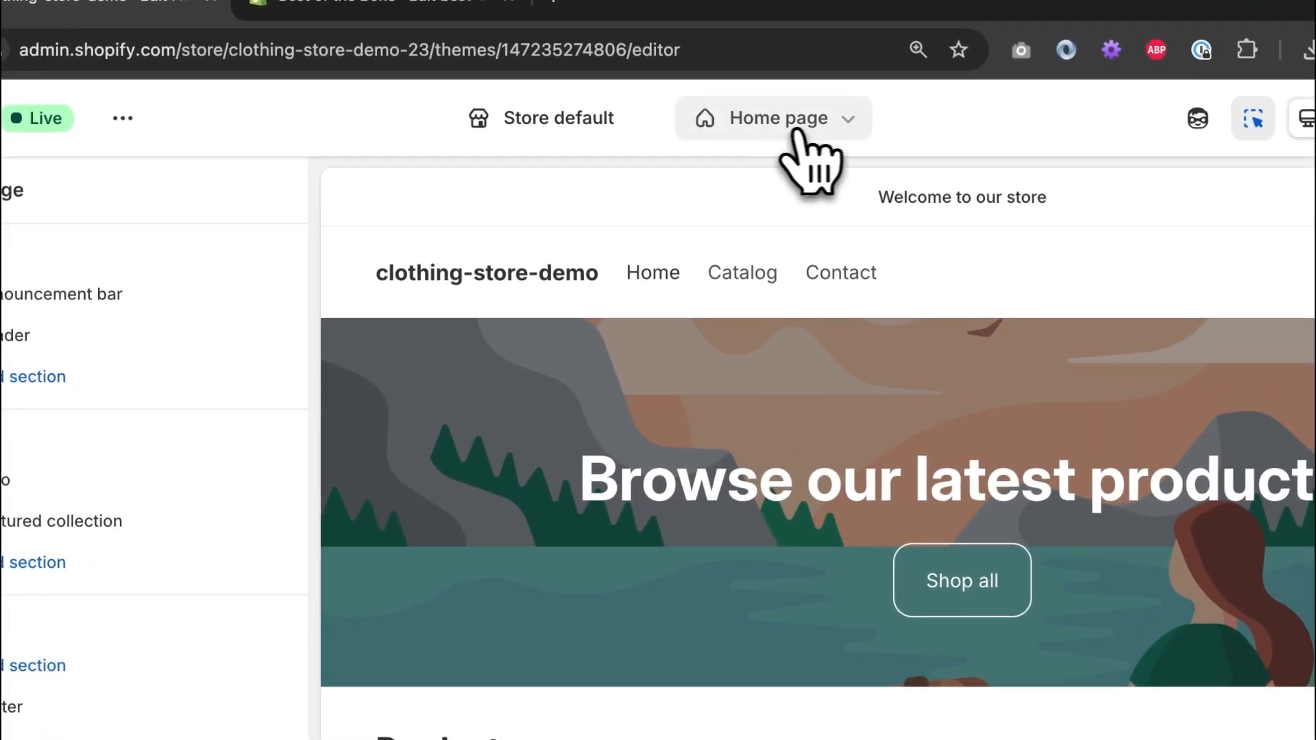
{"action": "left_click", "coordinate": [813, 130]}
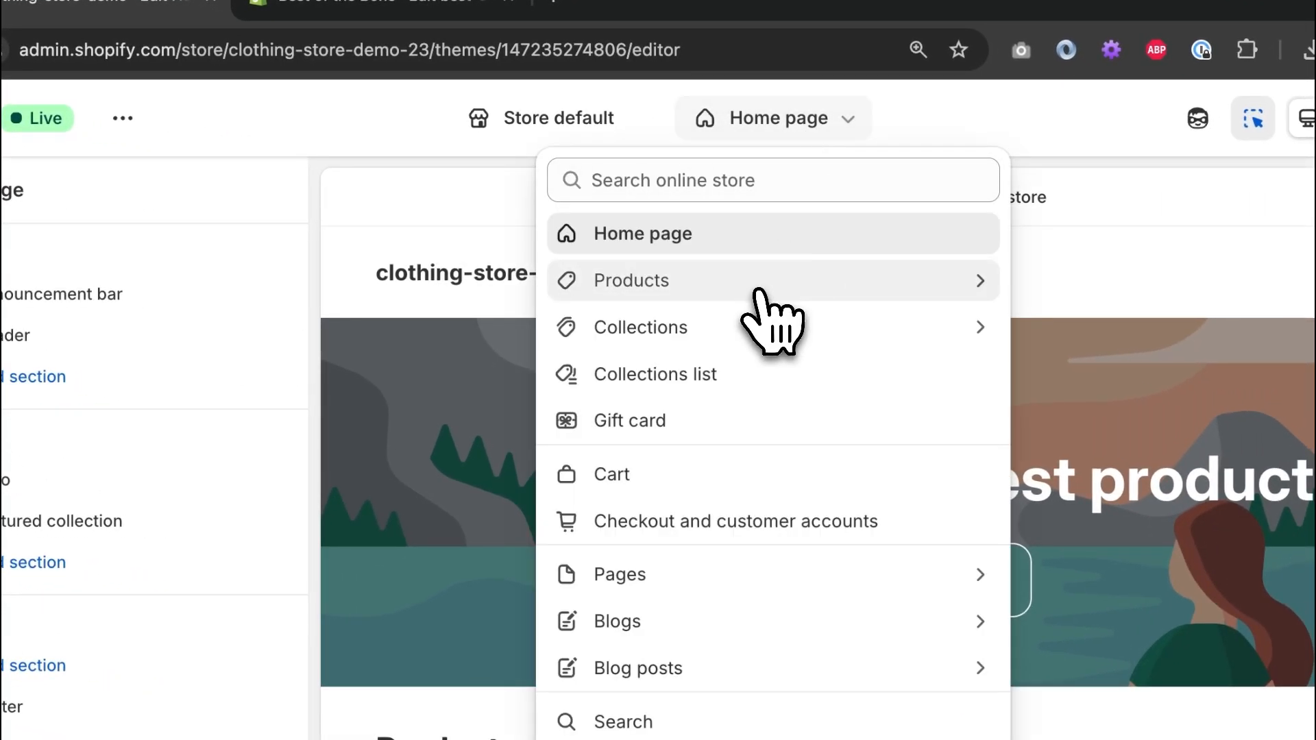
{"action": "left_click", "coordinate": [746, 287]}
{"action": "left_click", "coordinate": [598, 254]}
{"action": "left_click", "coordinate": [617, 327]}
{"action": "left_click", "coordinate": [578, 255]}
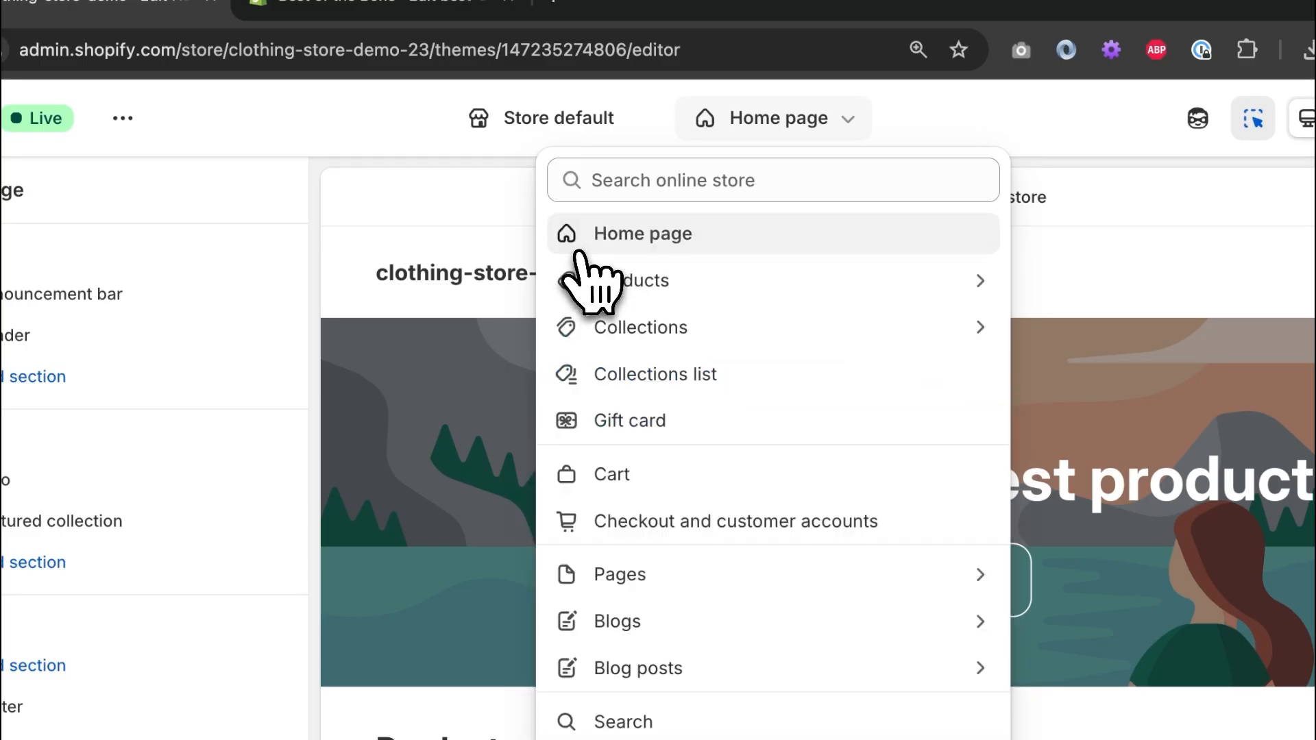
{"action": "left_click", "coordinate": [710, 580]}
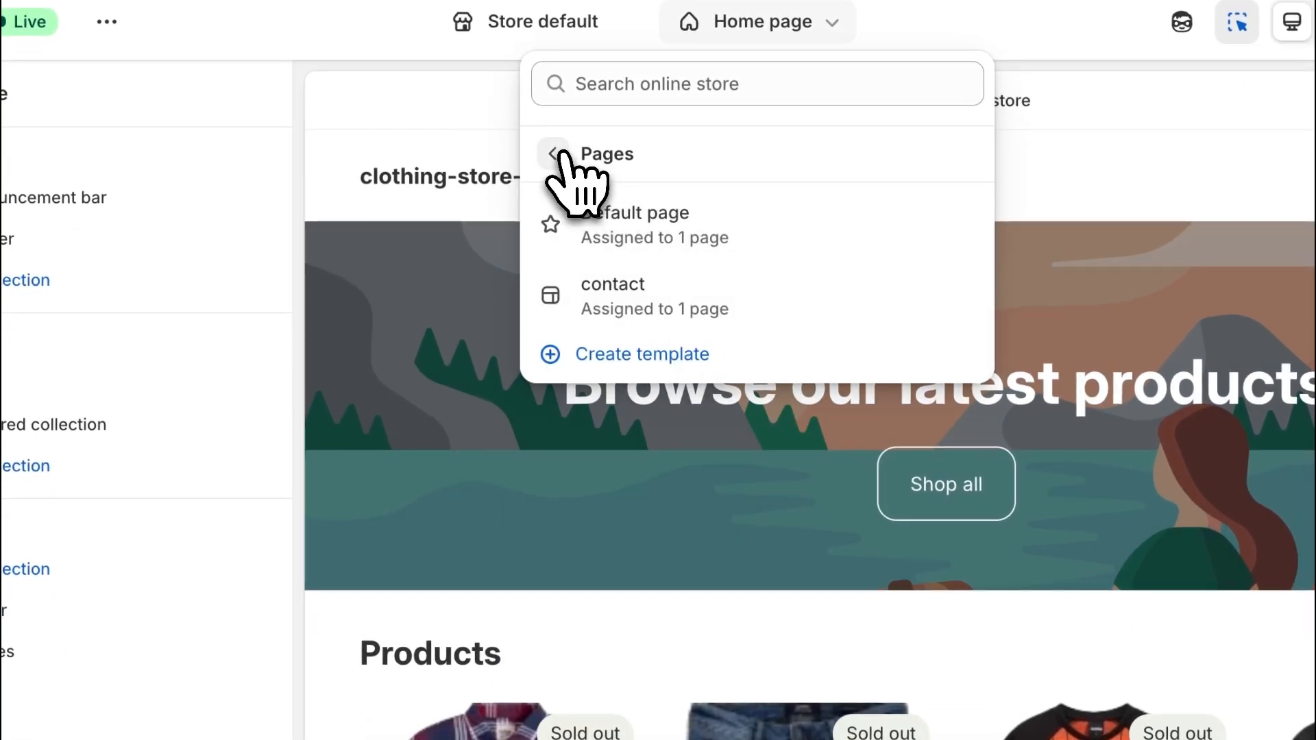
{"action": "left_click", "coordinate": [554, 153]}
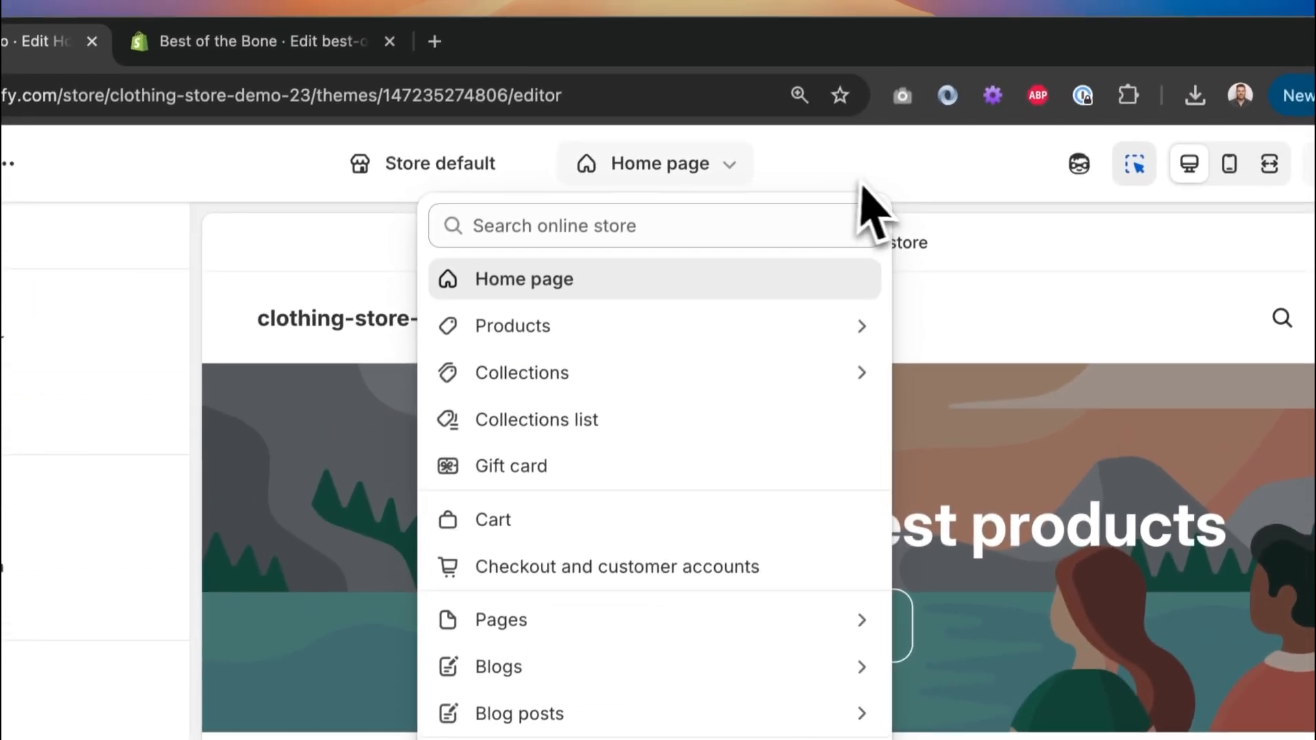
{"action": "left_click", "coordinate": [866, 187]}
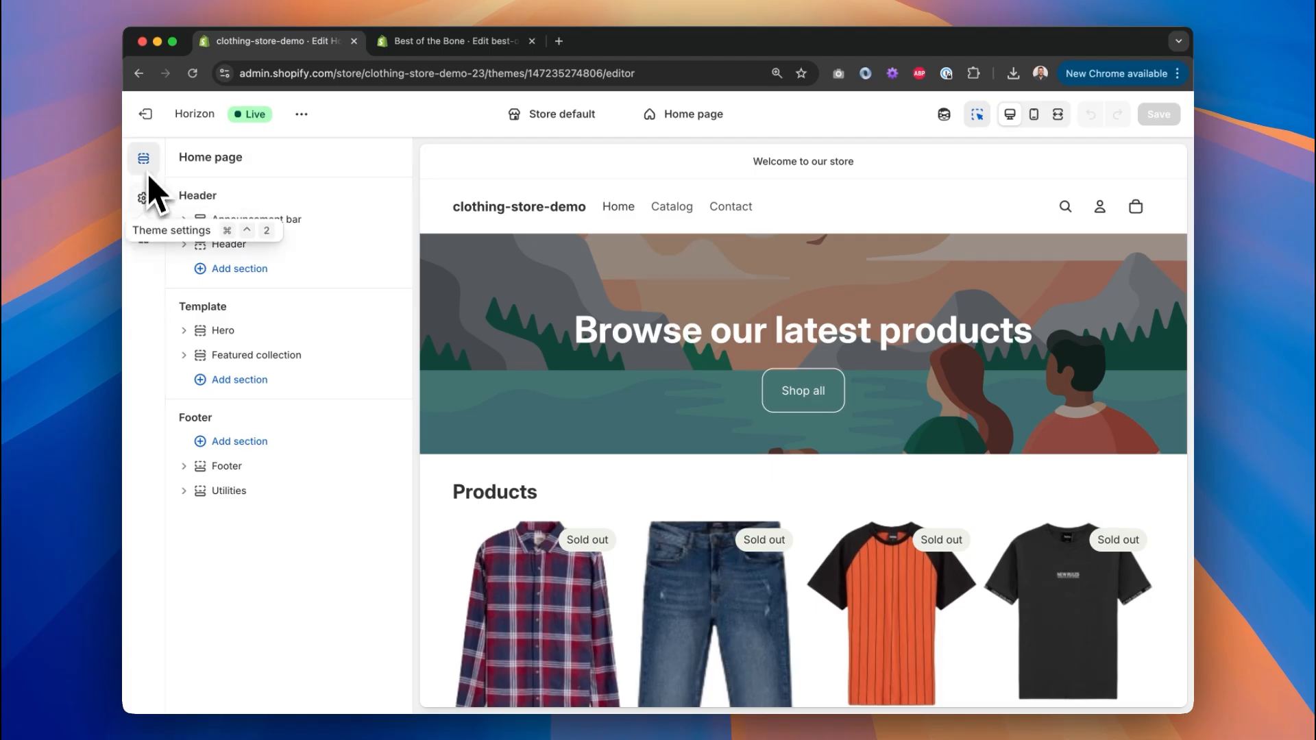
Look through the theme settings and app embeds, then return to the Home page sections.
{"action": "left_click", "coordinate": [144, 202]}
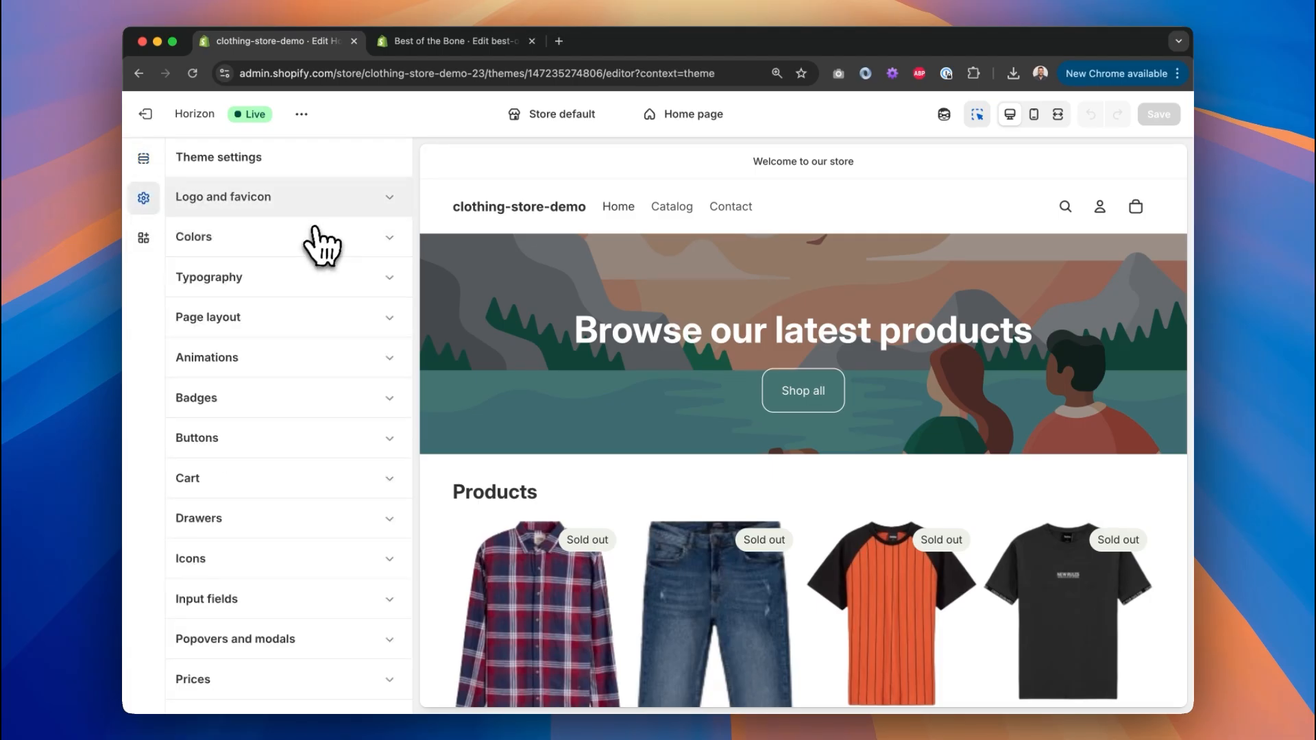
{"action": "scroll", "coordinate": [302, 446], "scroll_direction": "down", "scroll_amount": 5}
{"action": "scroll", "coordinate": [293, 500], "scroll_direction": "up", "scroll_amount": 5}
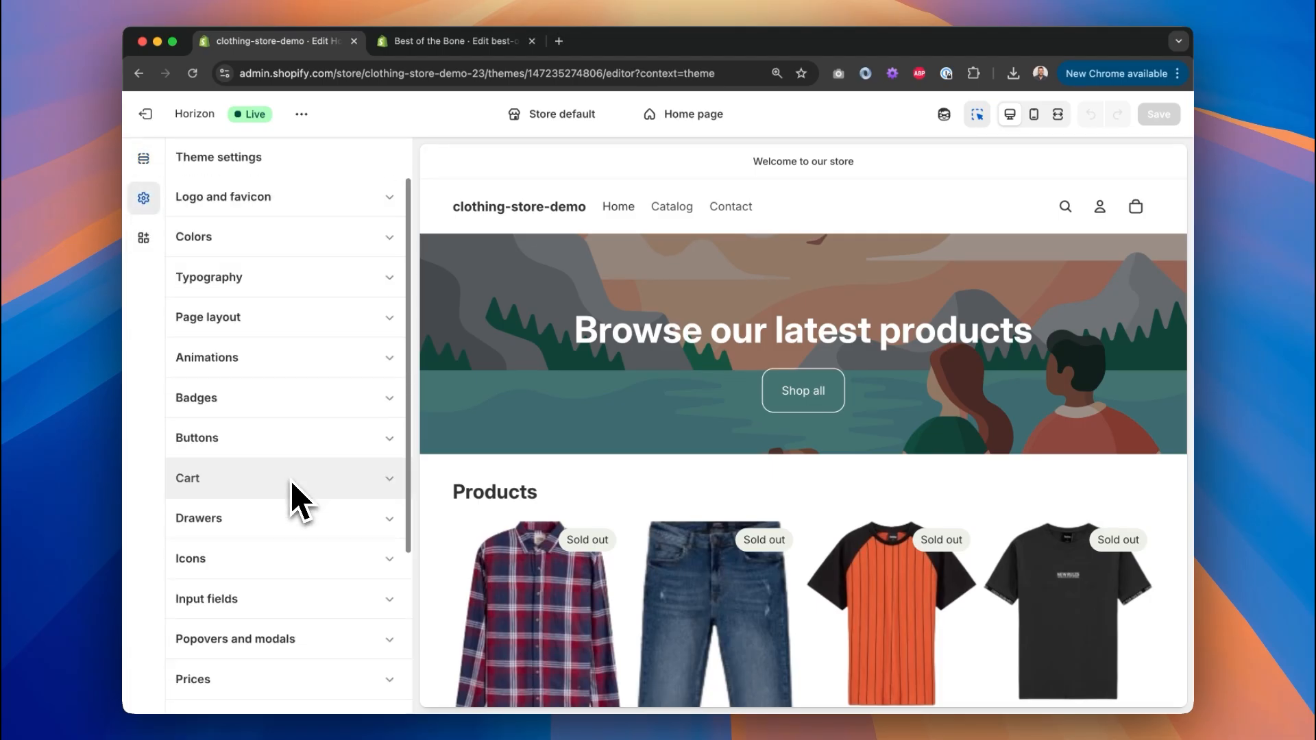
{"action": "left_click", "coordinate": [145, 241]}
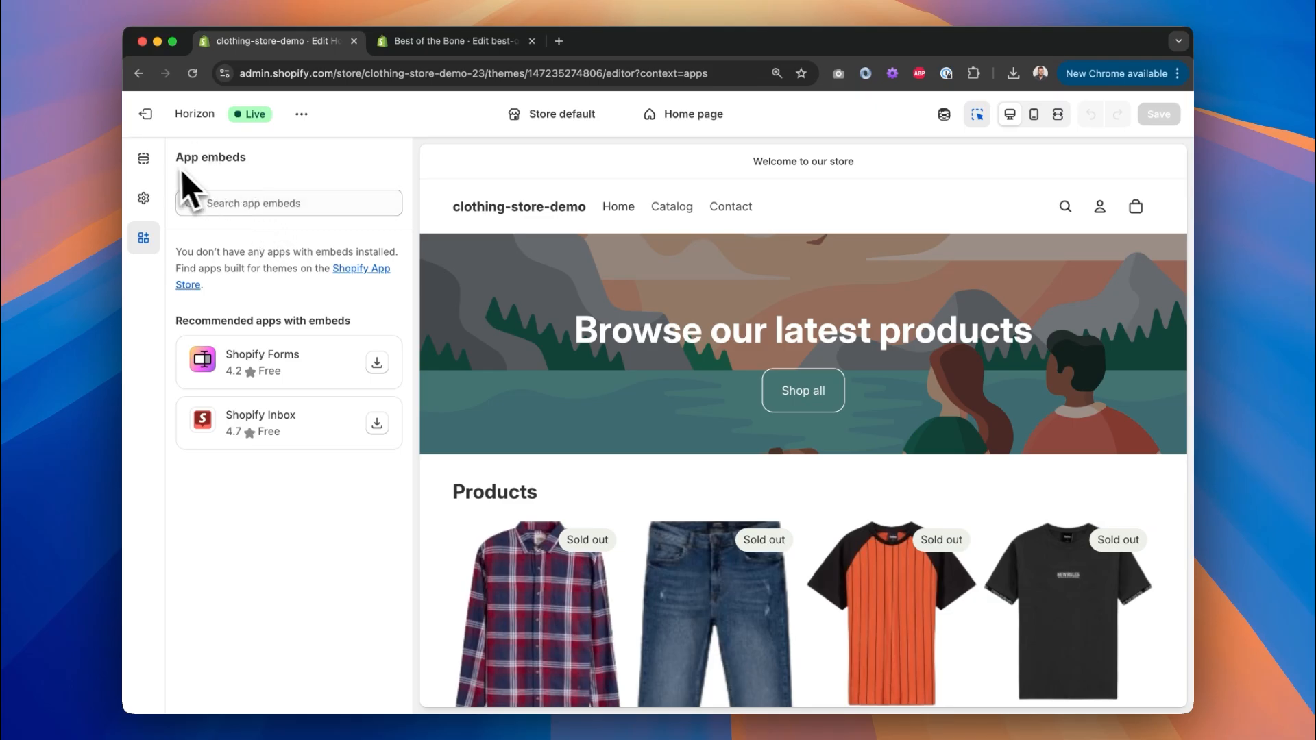
{"action": "left_click", "coordinate": [144, 159]}
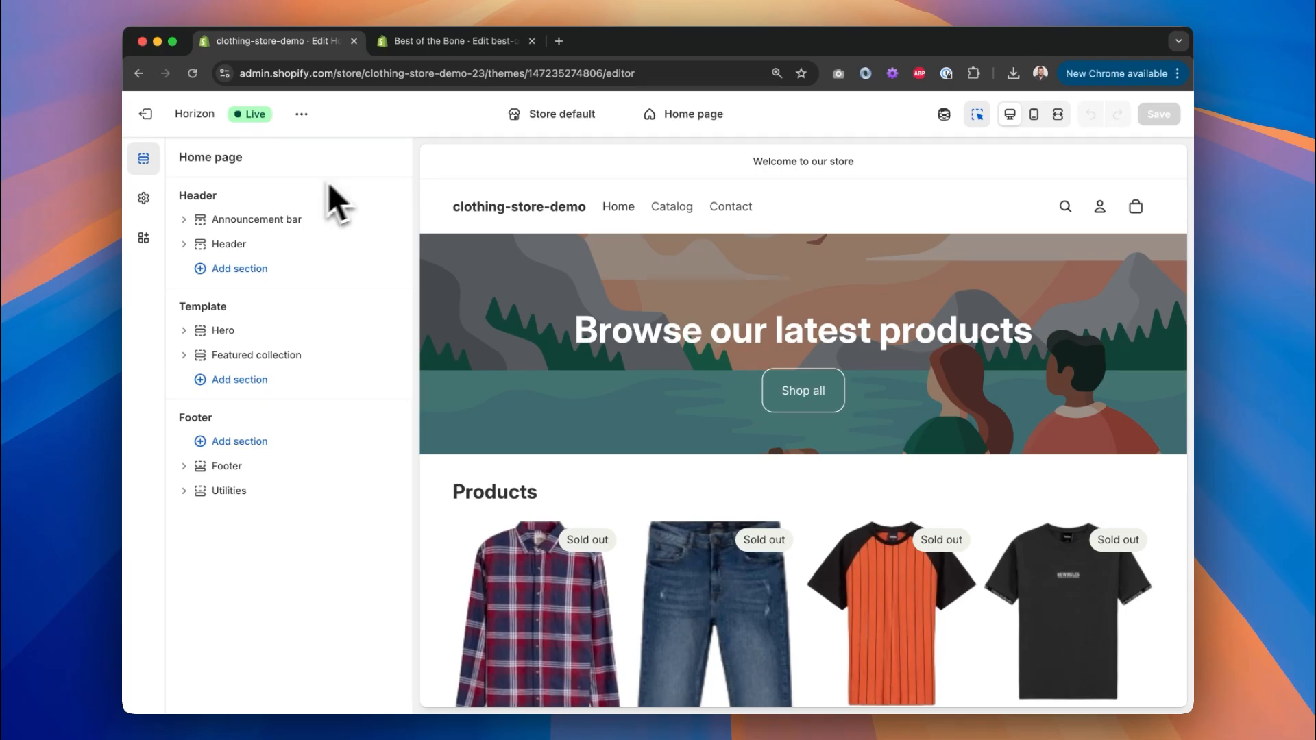
Highlight the Header and Template group headings in the sections list.
{"action": "left_click_drag", "start_coordinate": [182, 197], "coordinate": [219, 199]}
{"action": "left_click_drag", "start_coordinate": [181, 306], "coordinate": [228, 306]}
{"action": "scroll", "coordinate": [802, 491], "scroll_direction": "down", "scroll_amount": 10}
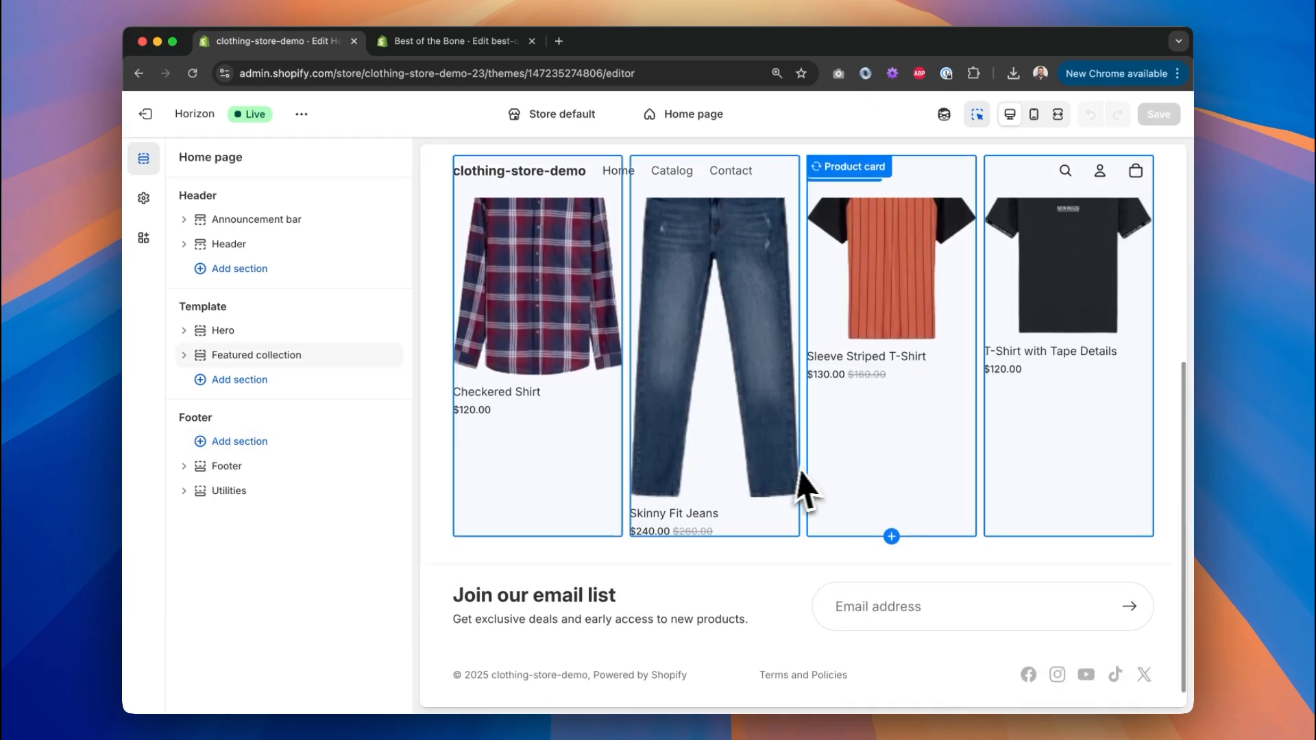
{"action": "scroll", "coordinate": [809, 493], "scroll_direction": "up", "scroll_amount": 10}
Switch to the Default product template, then back to the Home page template.
{"action": "left_click", "coordinate": [696, 115]}
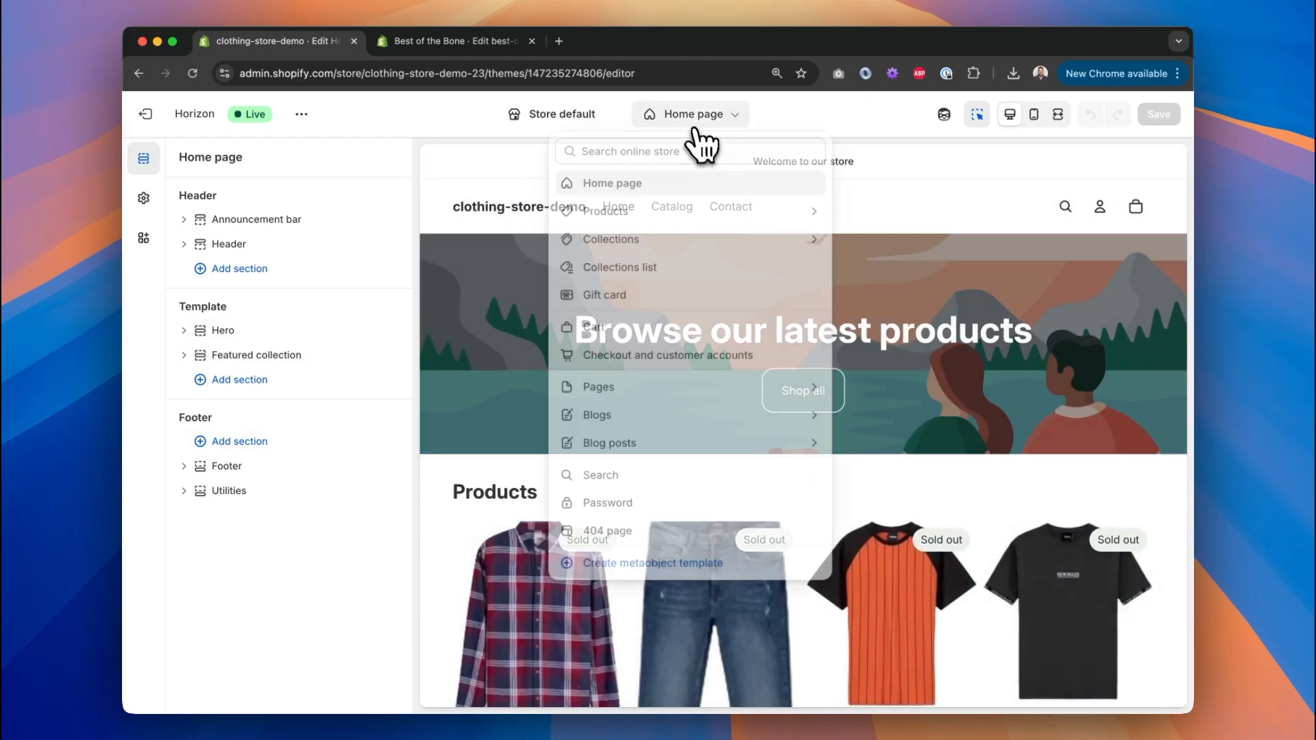
{"action": "left_click", "coordinate": [709, 205]}
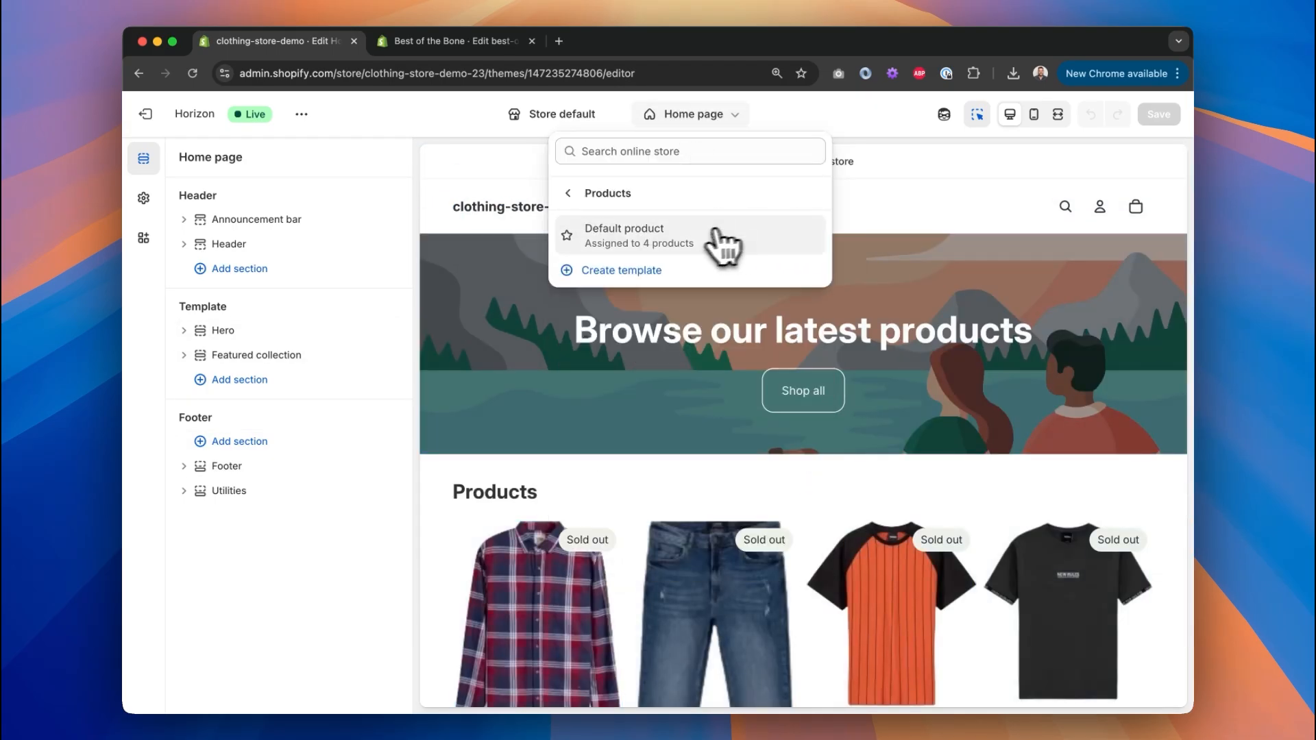
{"action": "left_click", "coordinate": [713, 231]}
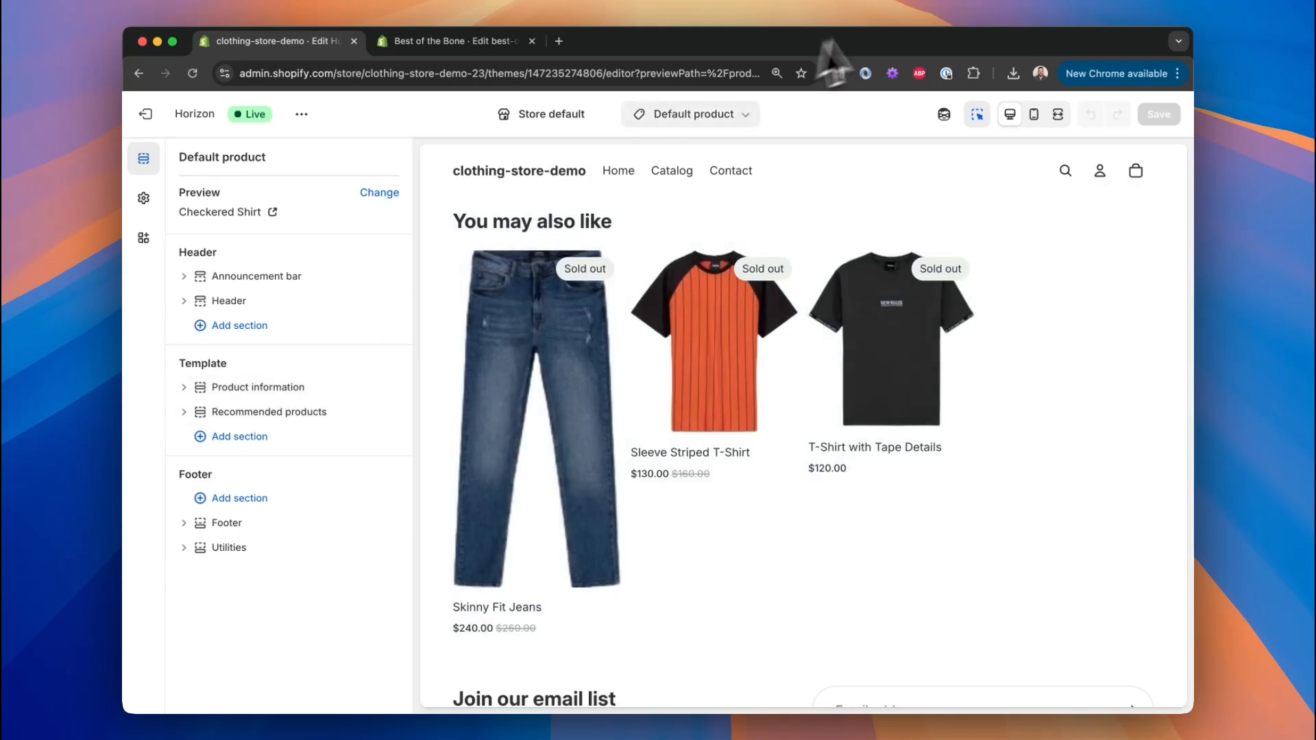
{"action": "left_click", "coordinate": [716, 115]}
{"action": "left_click", "coordinate": [708, 180]}
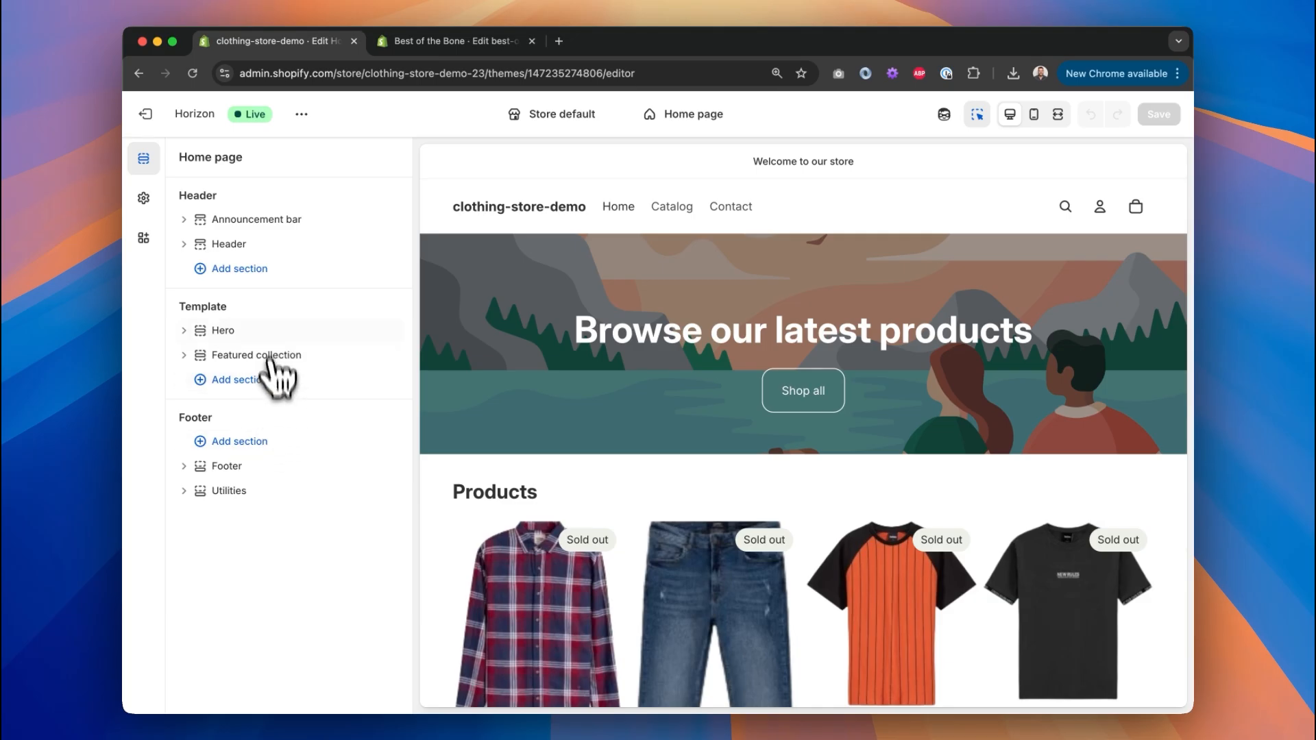
Browse the sections available for the header and the Home page template without adding any.
{"action": "left_click", "coordinate": [274, 271]}
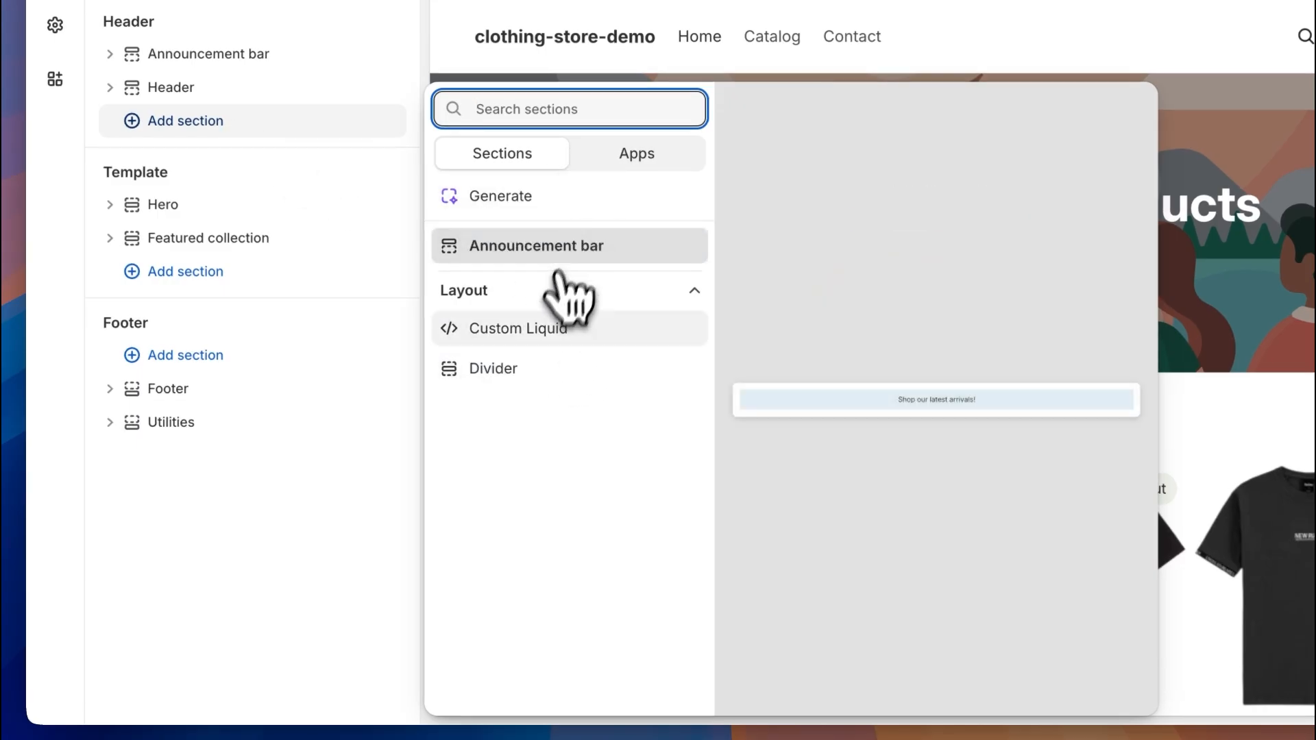
{"action": "left_click", "coordinate": [322, 583]}
{"action": "left_click", "coordinate": [177, 277]}
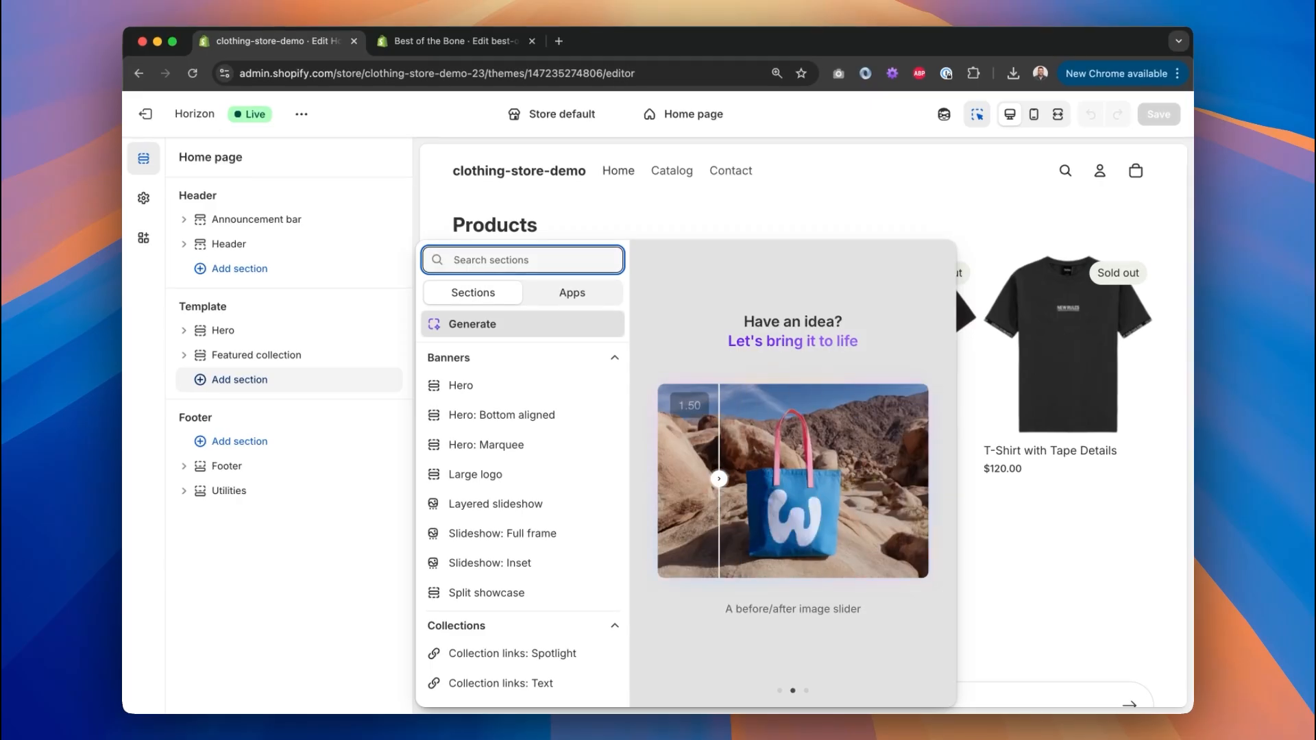
{"action": "scroll", "coordinate": [537, 420], "scroll_direction": "down", "scroll_amount": 10}
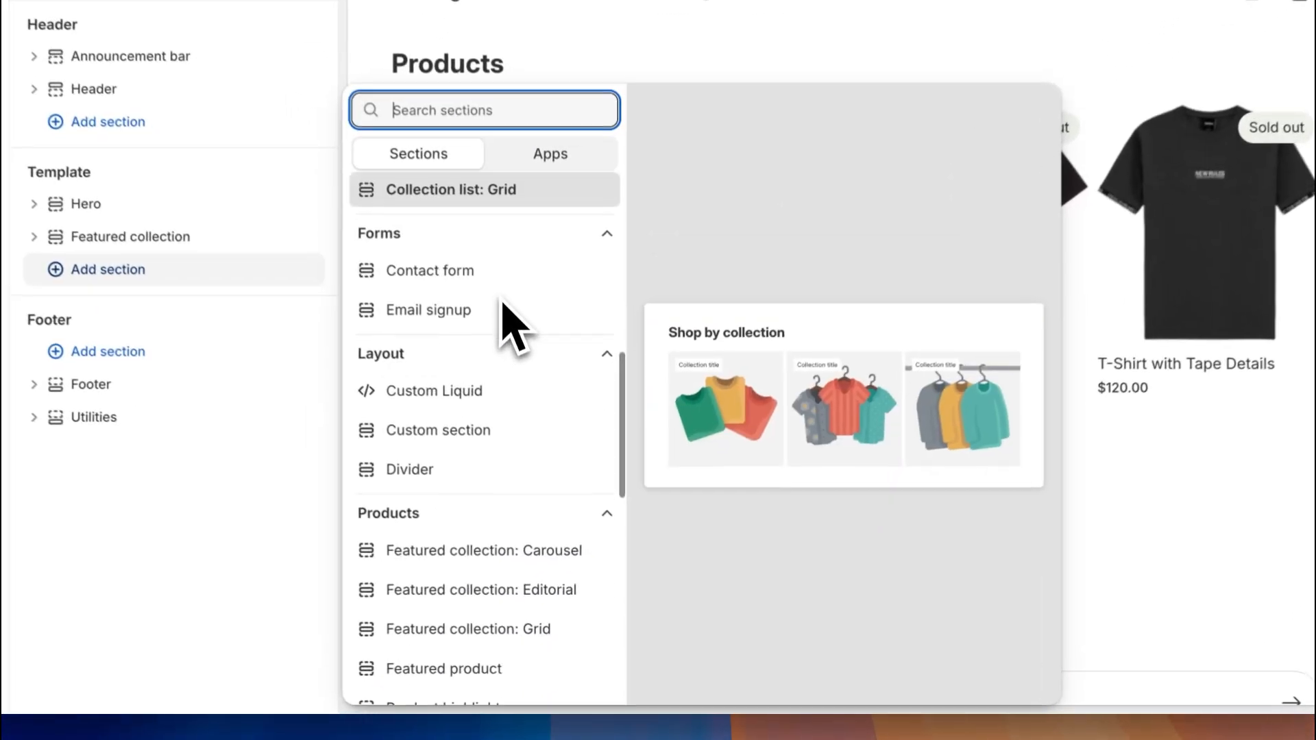
{"action": "scroll", "coordinate": [504, 304], "scroll_direction": "down", "scroll_amount": 8}
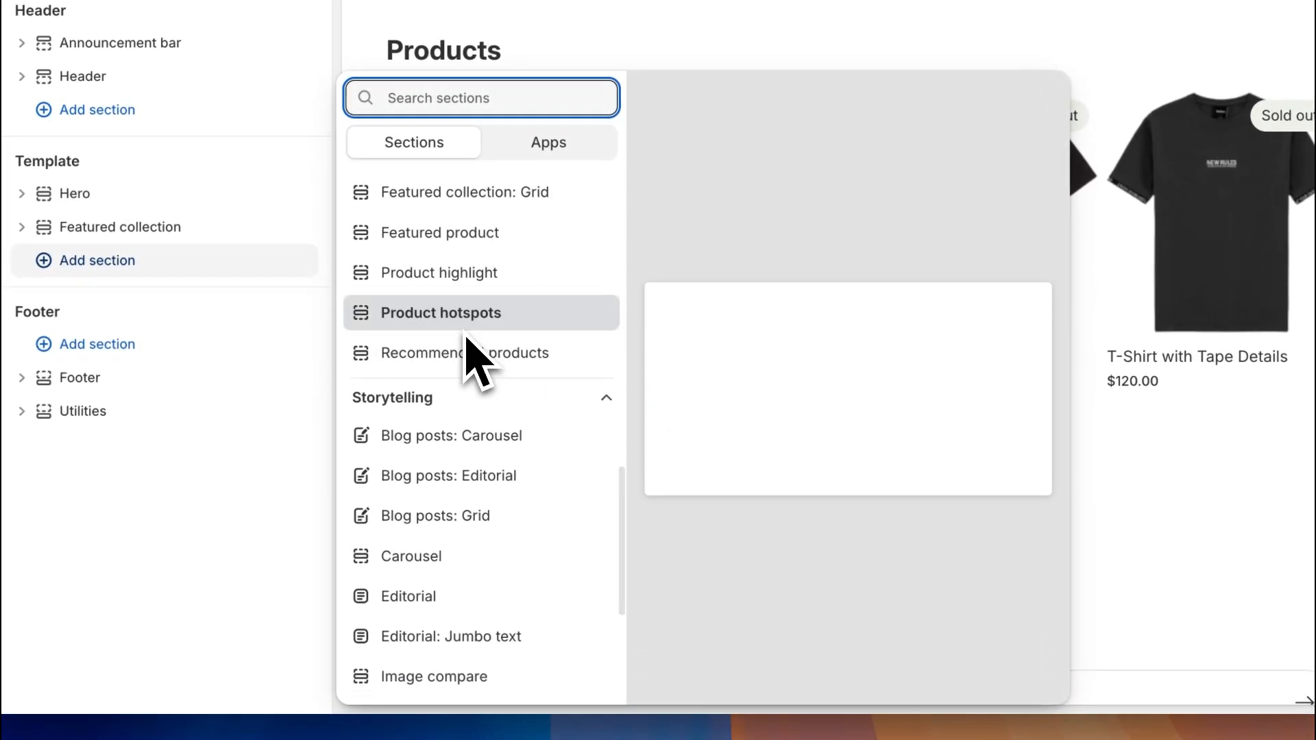
{"action": "scroll", "coordinate": [463, 384], "scroll_direction": "up", "scroll_amount": 15}
{"action": "scroll", "coordinate": [463, 412], "scroll_direction": "down", "scroll_amount": 4}
{"action": "scroll", "coordinate": [461, 411], "scroll_direction": "down", "scroll_amount": 10}
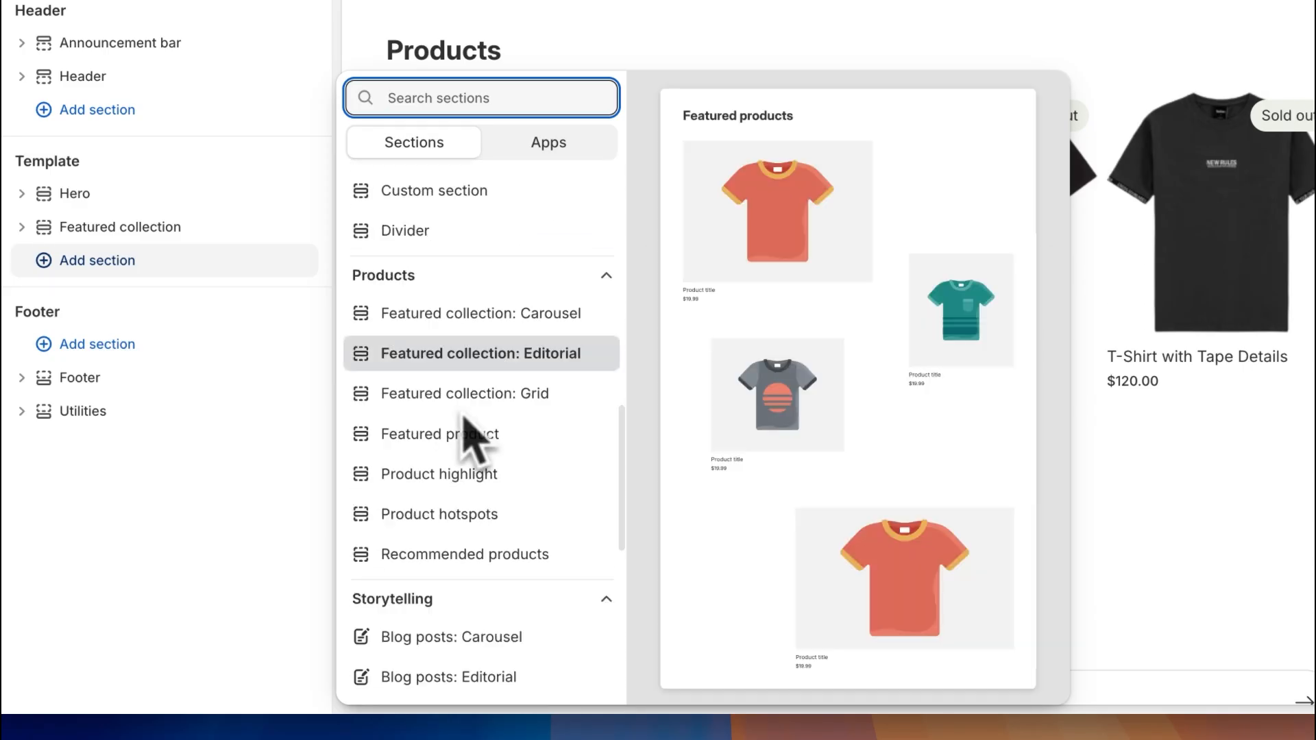
{"action": "scroll", "coordinate": [457, 511], "scroll_direction": "down", "scroll_amount": 8}
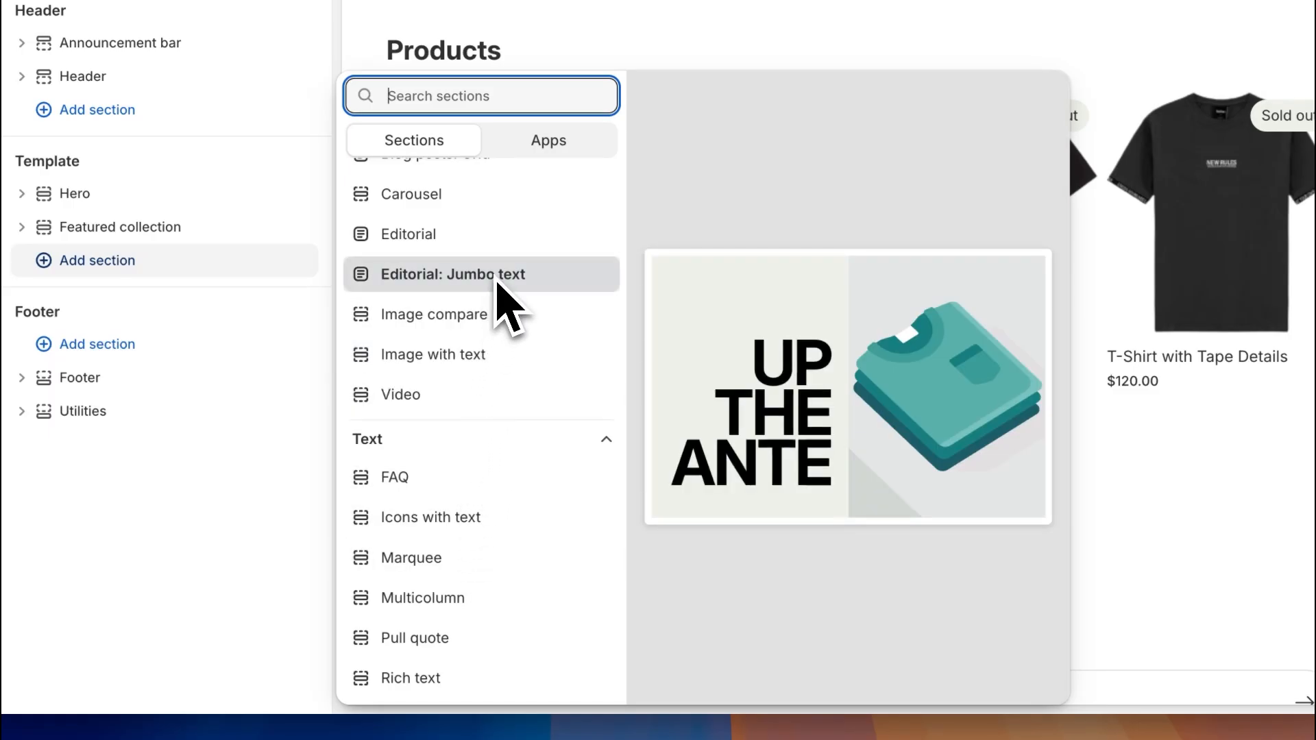
{"action": "scroll", "coordinate": [480, 222], "scroll_direction": "up", "scroll_amount": 5}
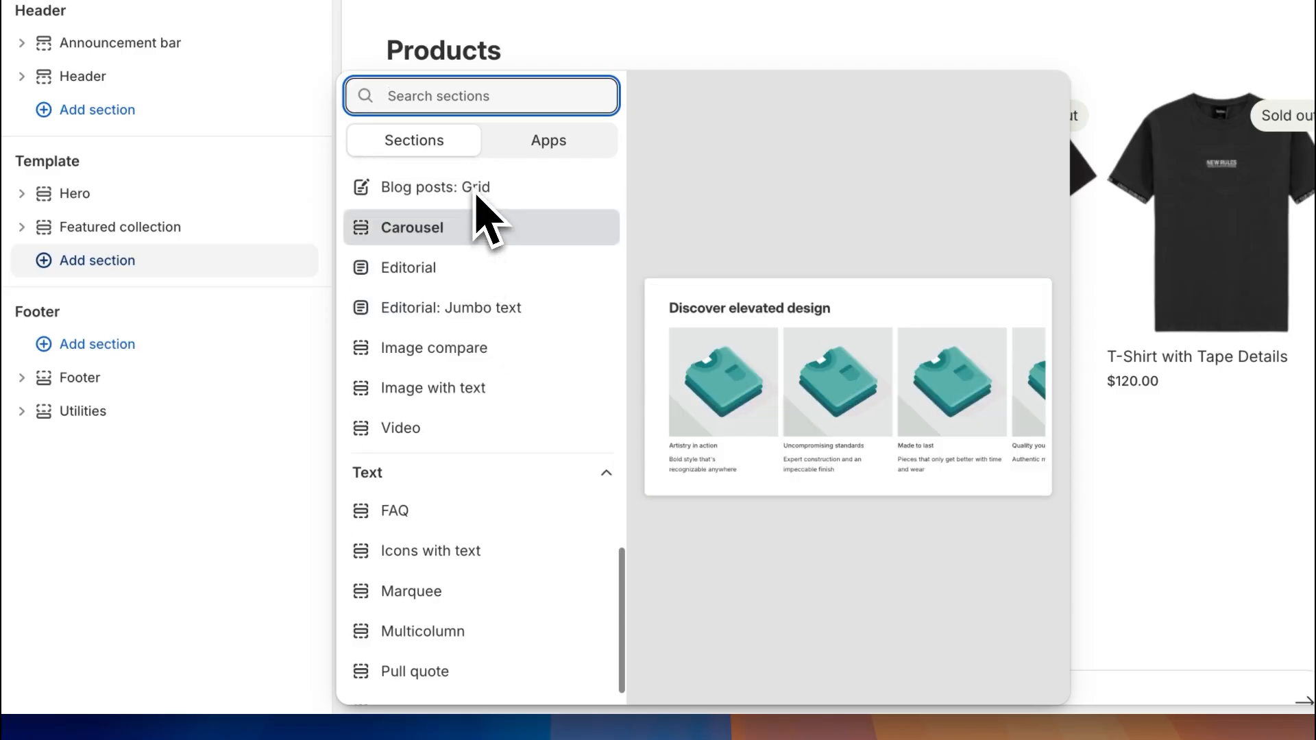
{"action": "scroll", "coordinate": [490, 274], "scroll_direction": "up", "scroll_amount": 6}
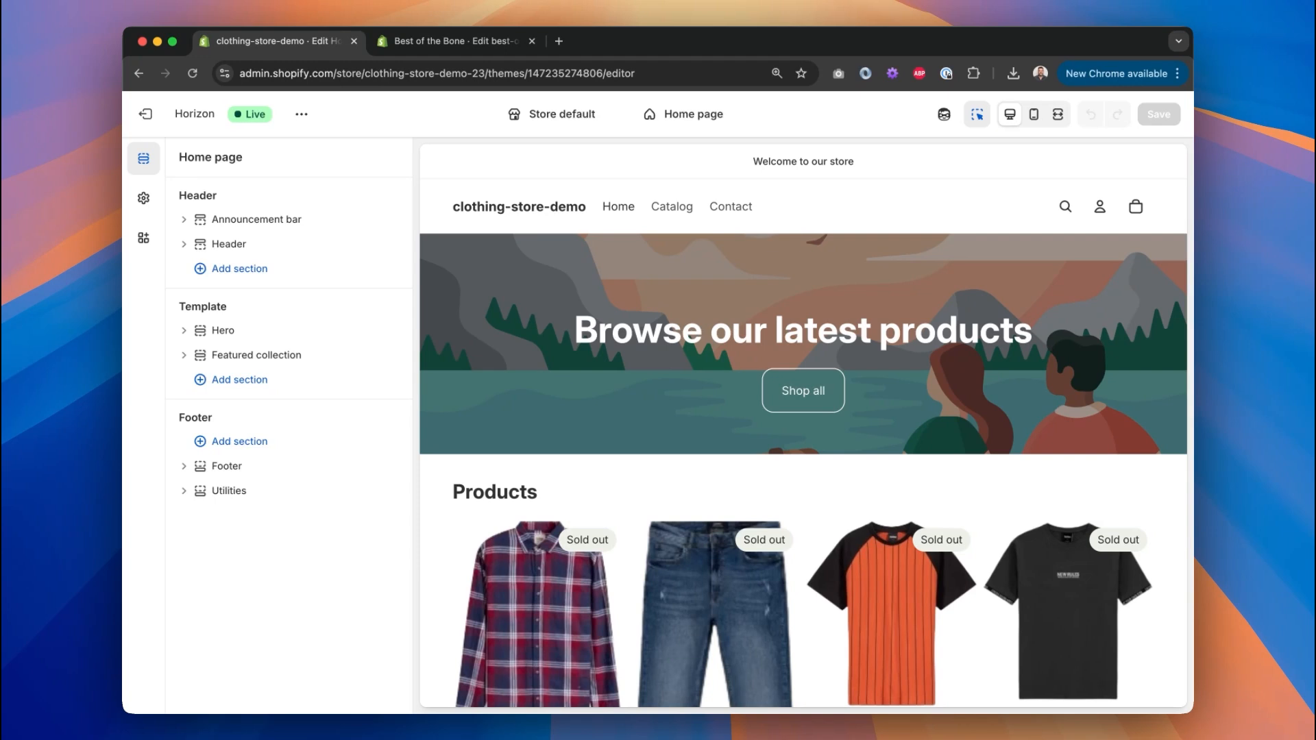
Add an Image compare section to the home page, then delete it.
{"action": "left_click", "coordinate": [241, 379]}
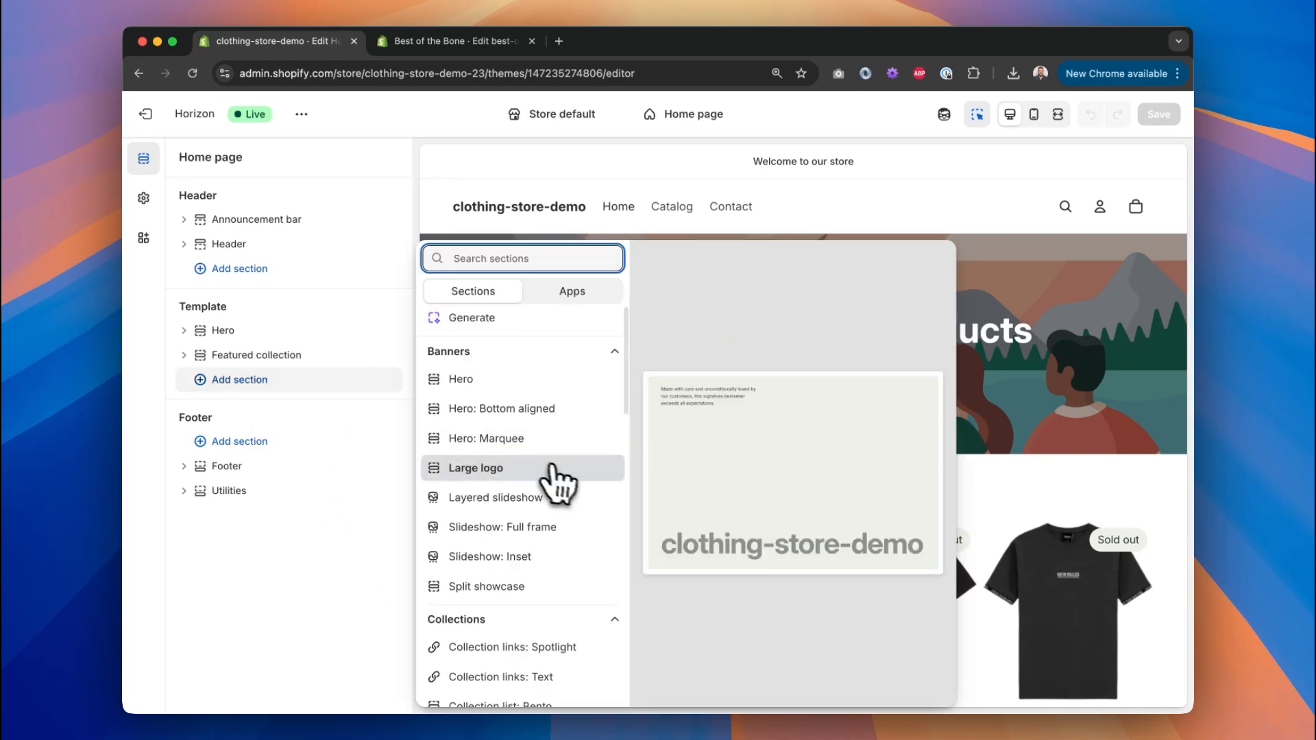
{"action": "scroll", "coordinate": [548, 473], "scroll_direction": "down", "scroll_amount": 3}
{"action": "scroll", "coordinate": [565, 483], "scroll_direction": "down", "scroll_amount": 5}
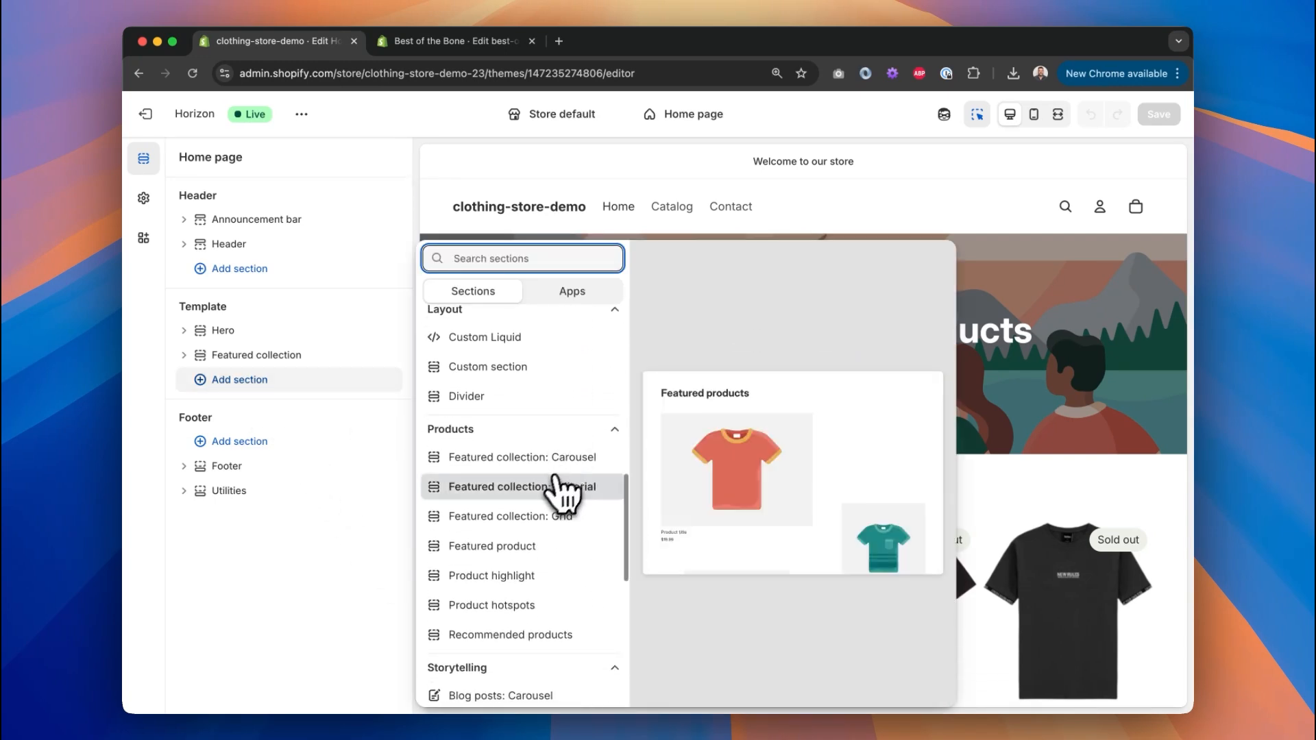
{"action": "scroll", "coordinate": [531, 527], "scroll_direction": "down", "scroll_amount": 6}
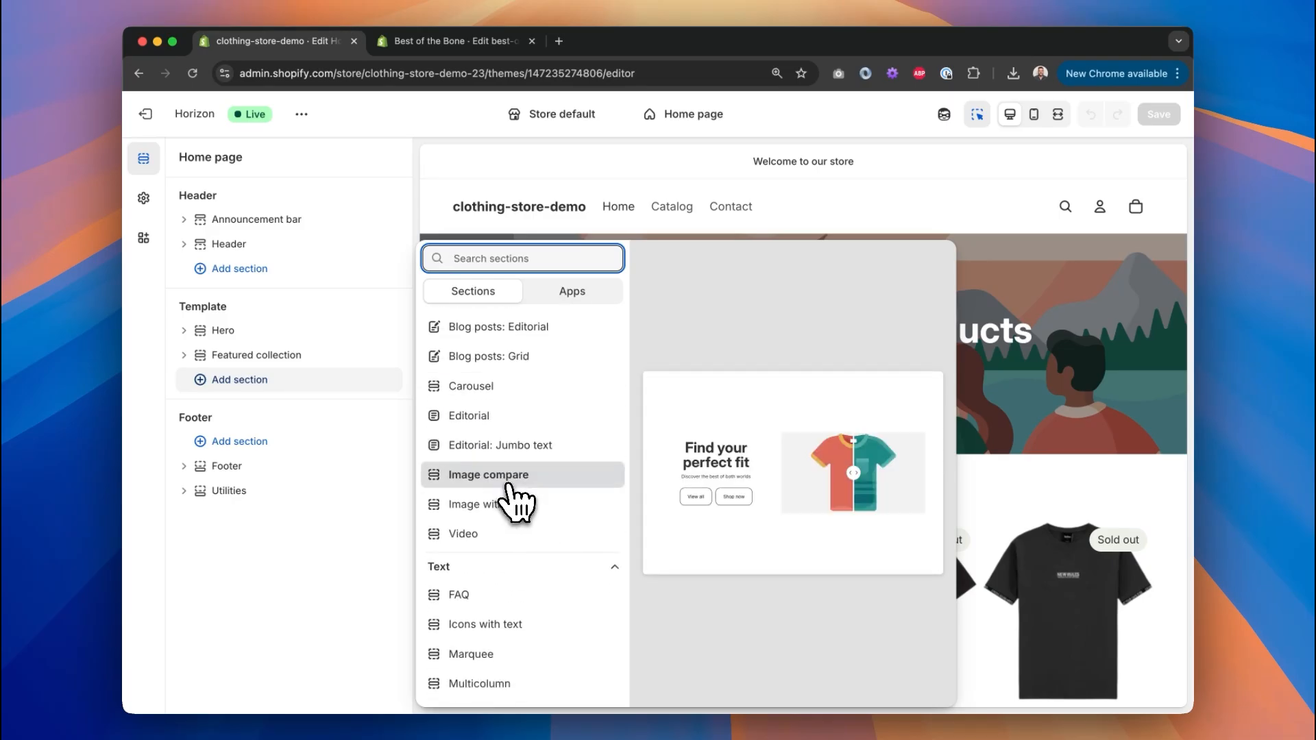
{"action": "left_click", "coordinate": [507, 480]}
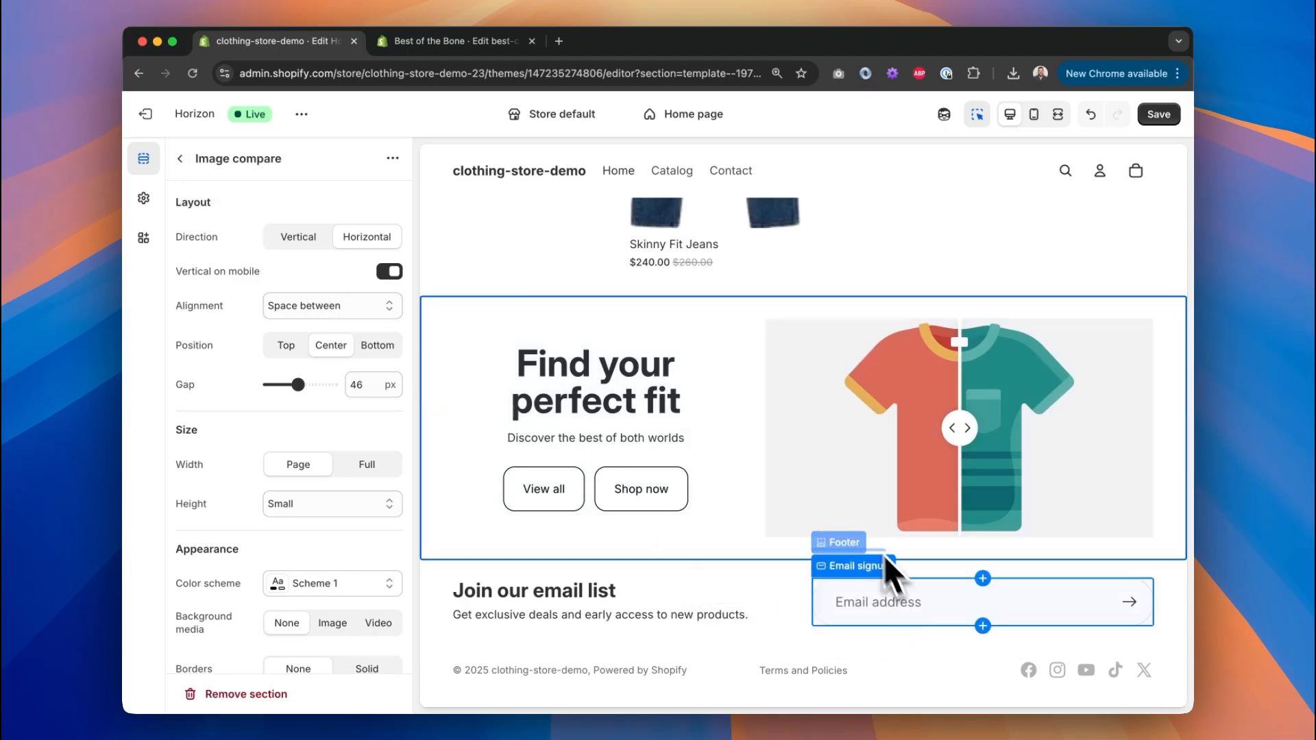
{"action": "key", "text": "Escape"}
{"action": "left_click", "coordinate": [185, 381]}
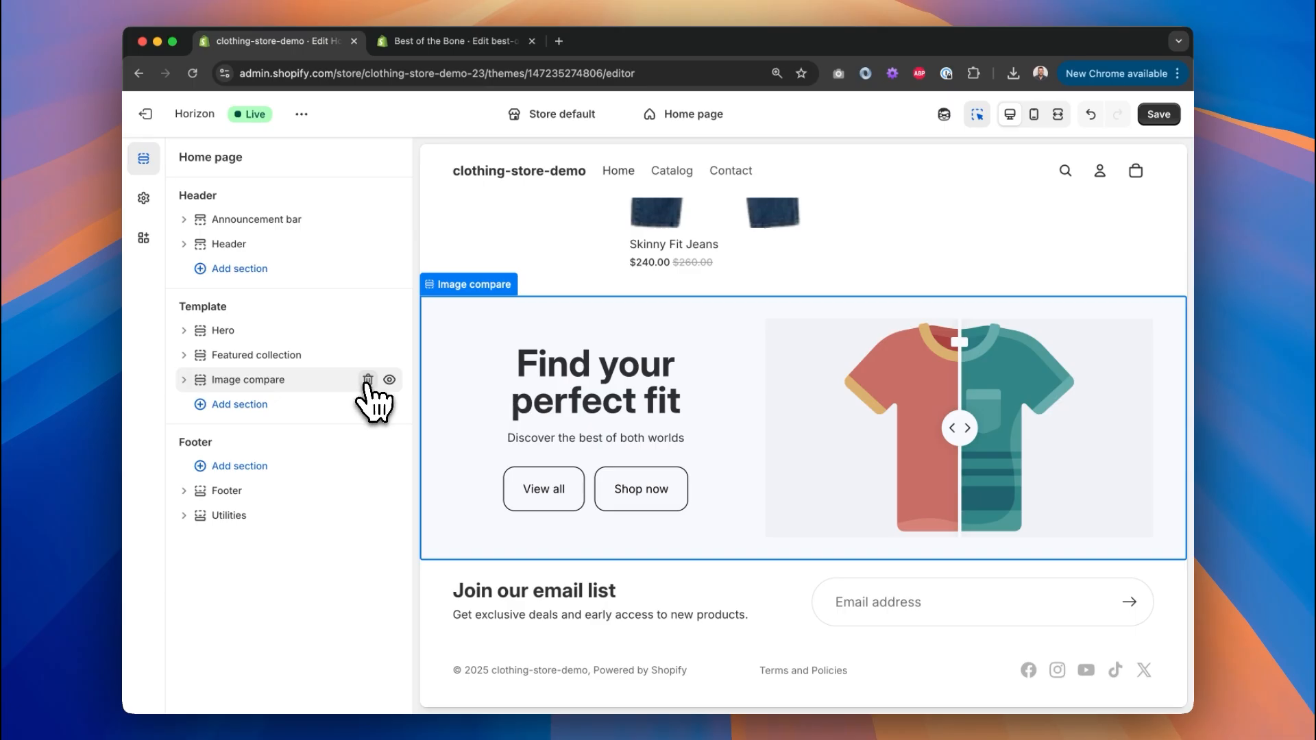
{"action": "left_click", "coordinate": [368, 379]}
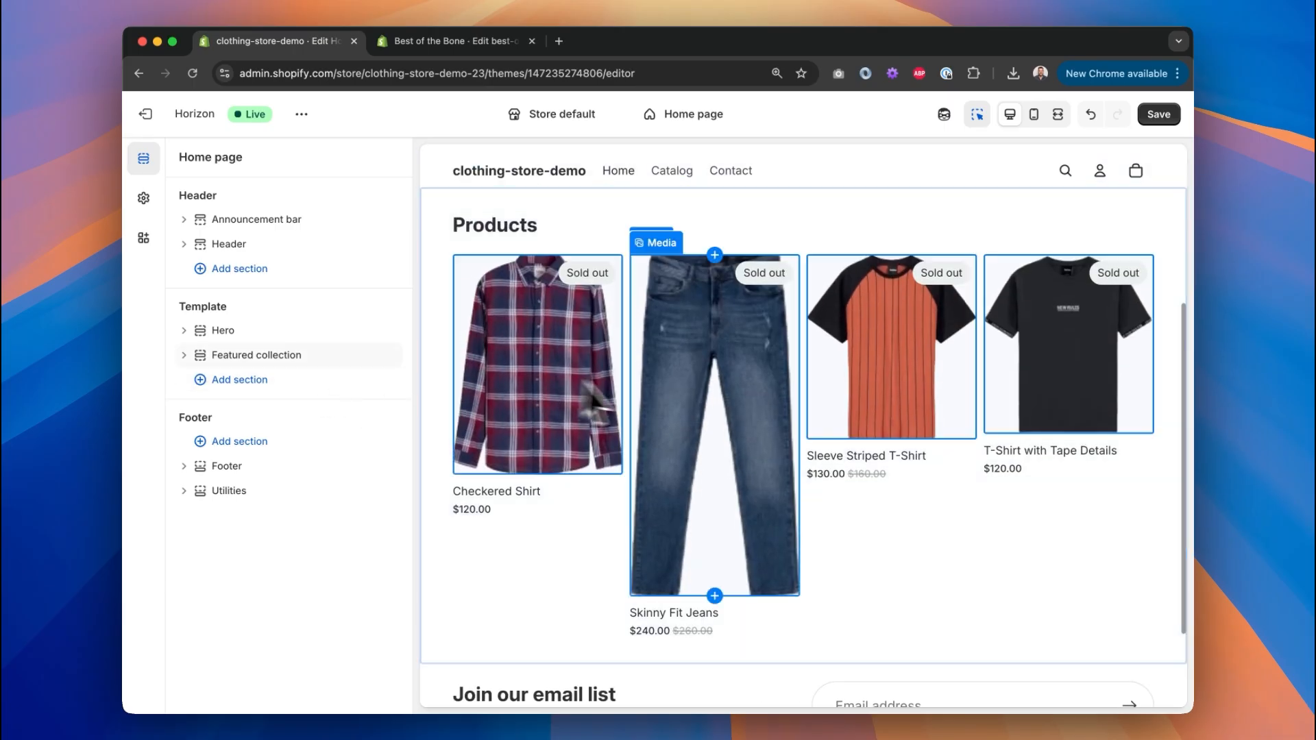
Show Figma's page with the Homepage designs and move the local site tab after the course tab.
{"action": "scroll", "coordinate": [653, 395], "scroll_direction": "up", "scroll_amount": 4}
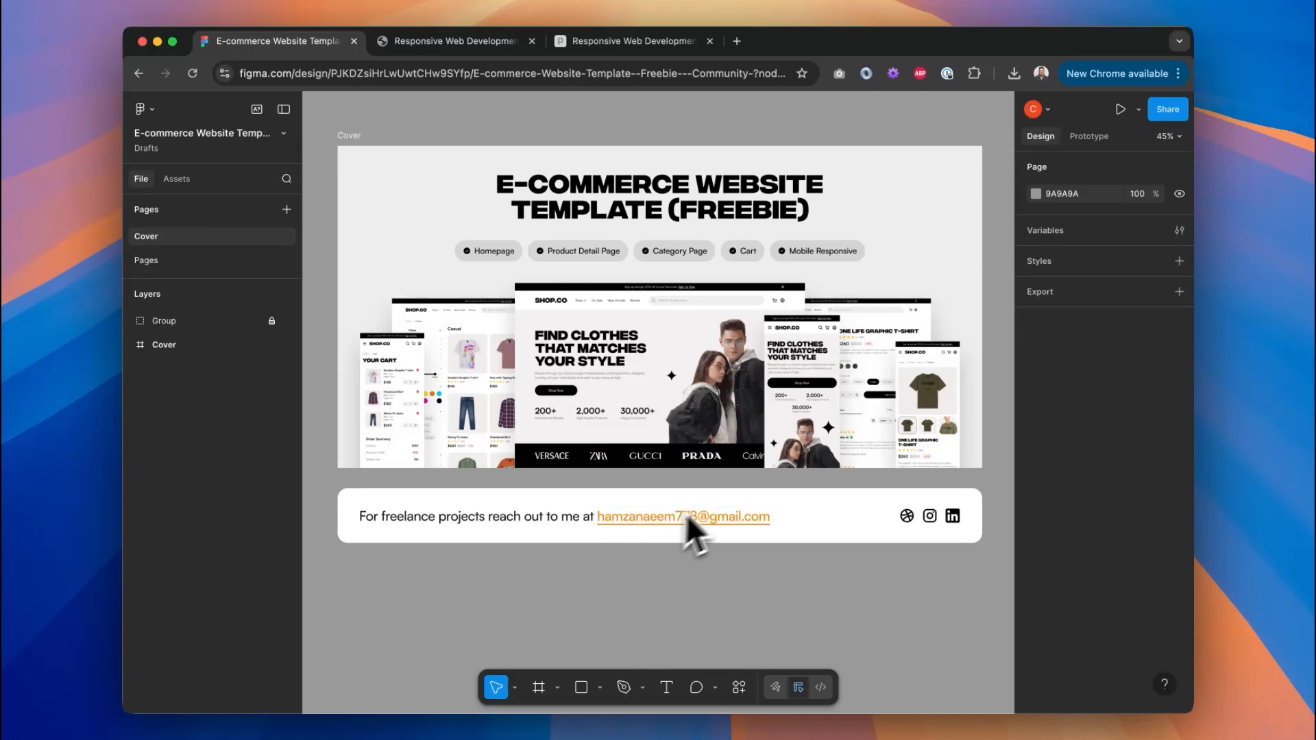
{"action": "left_click", "coordinate": [185, 261]}
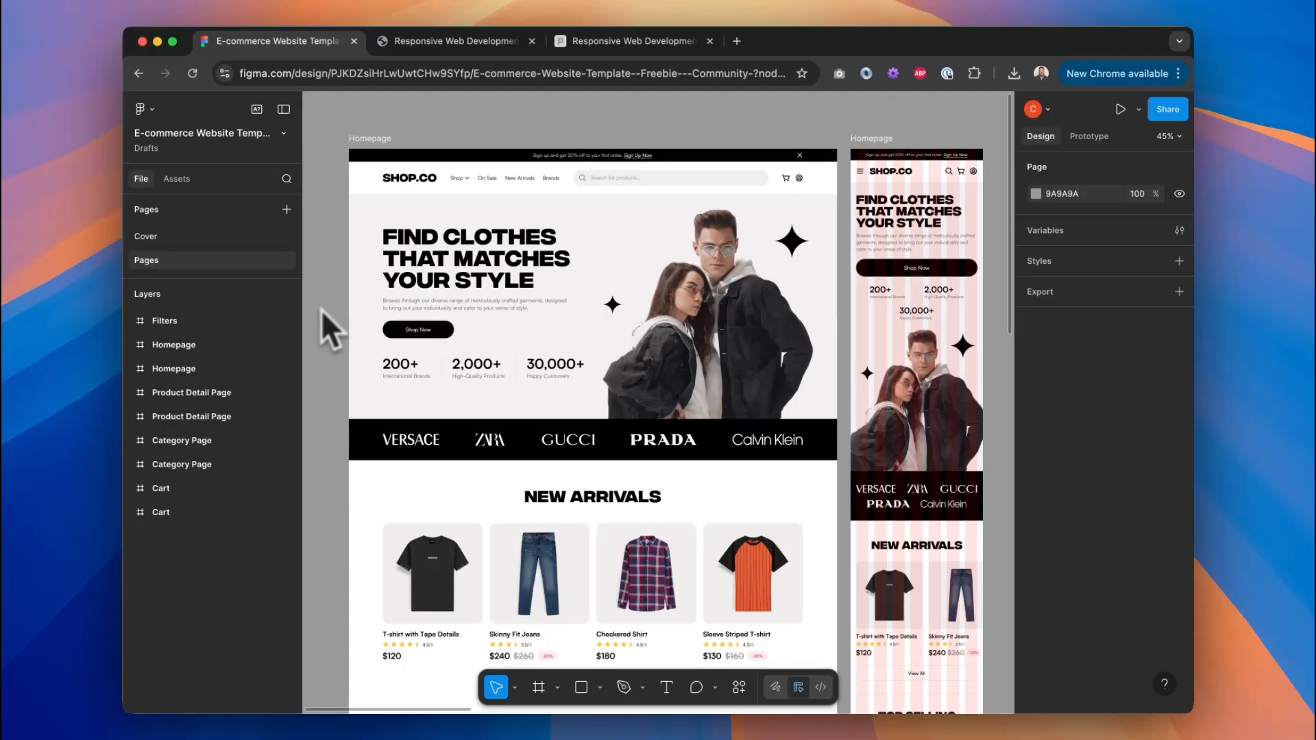
{"action": "left_click_drag", "start_coordinate": [443, 44], "coordinate": [594, 42]}
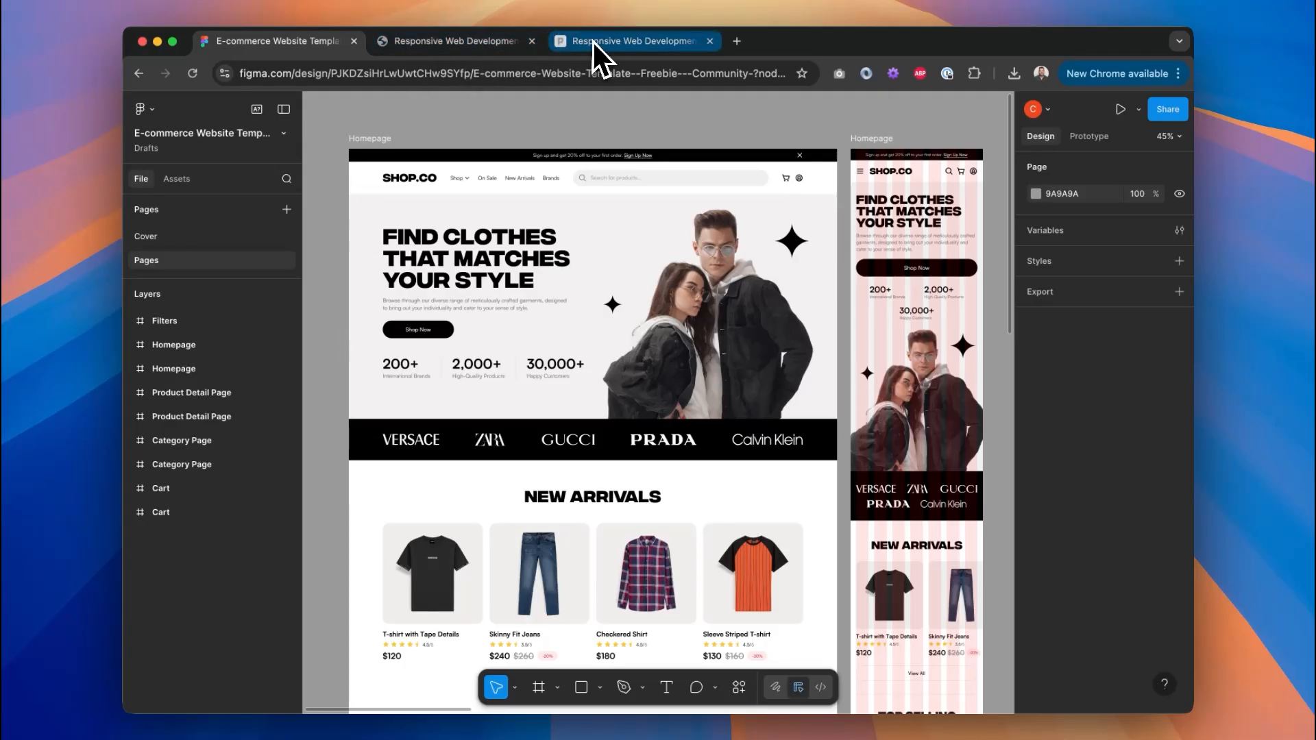
Check the Shopify Theme Developer course page's address, then close that tab.
{"action": "left_click", "coordinate": [442, 40]}
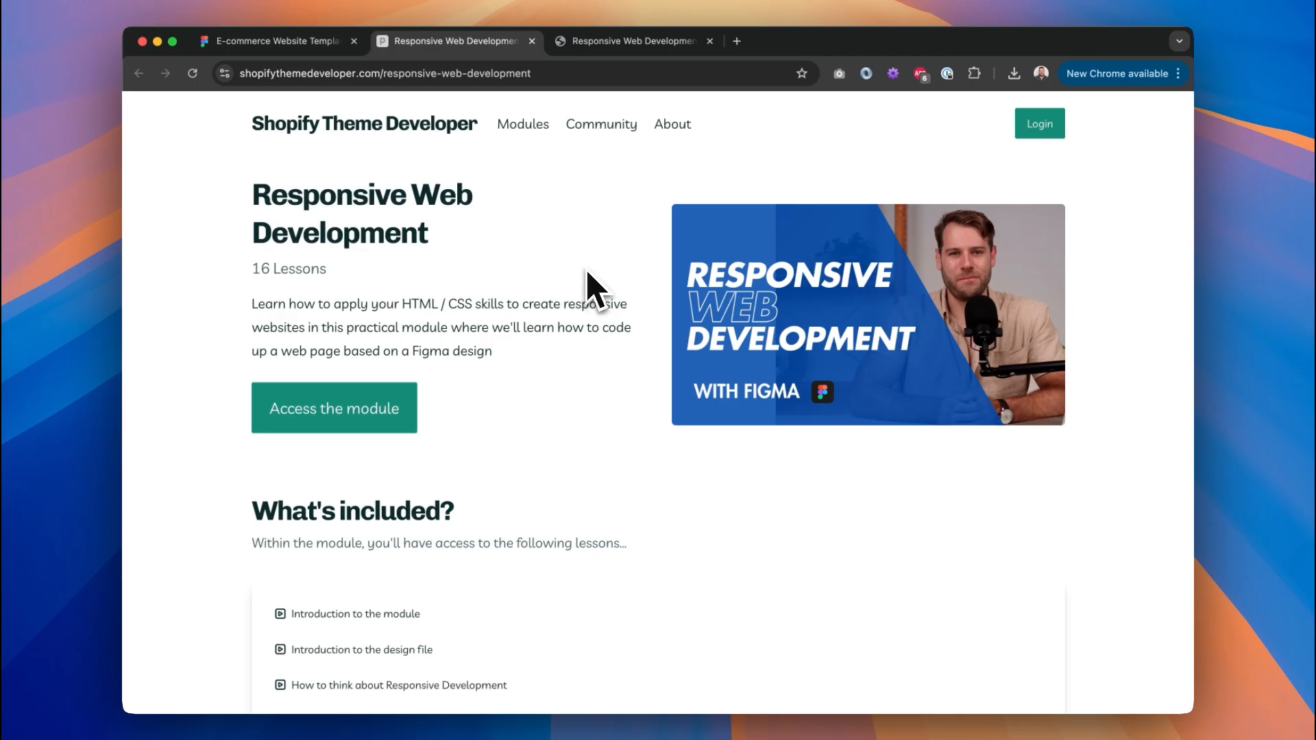
{"action": "left_click_drag", "start_coordinate": [563, 75], "coordinate": [241, 75]}
{"action": "left_click", "coordinate": [575, 509]}
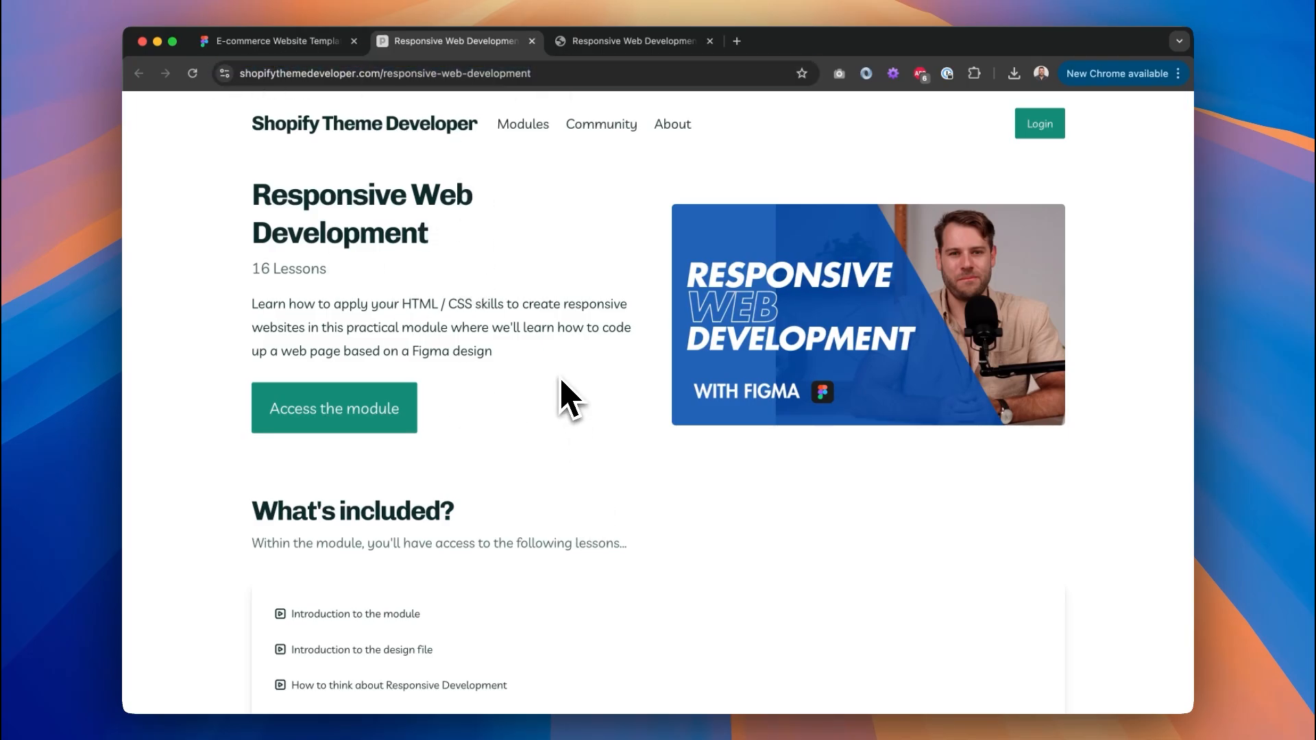
{"action": "left_click", "coordinate": [531, 42]}
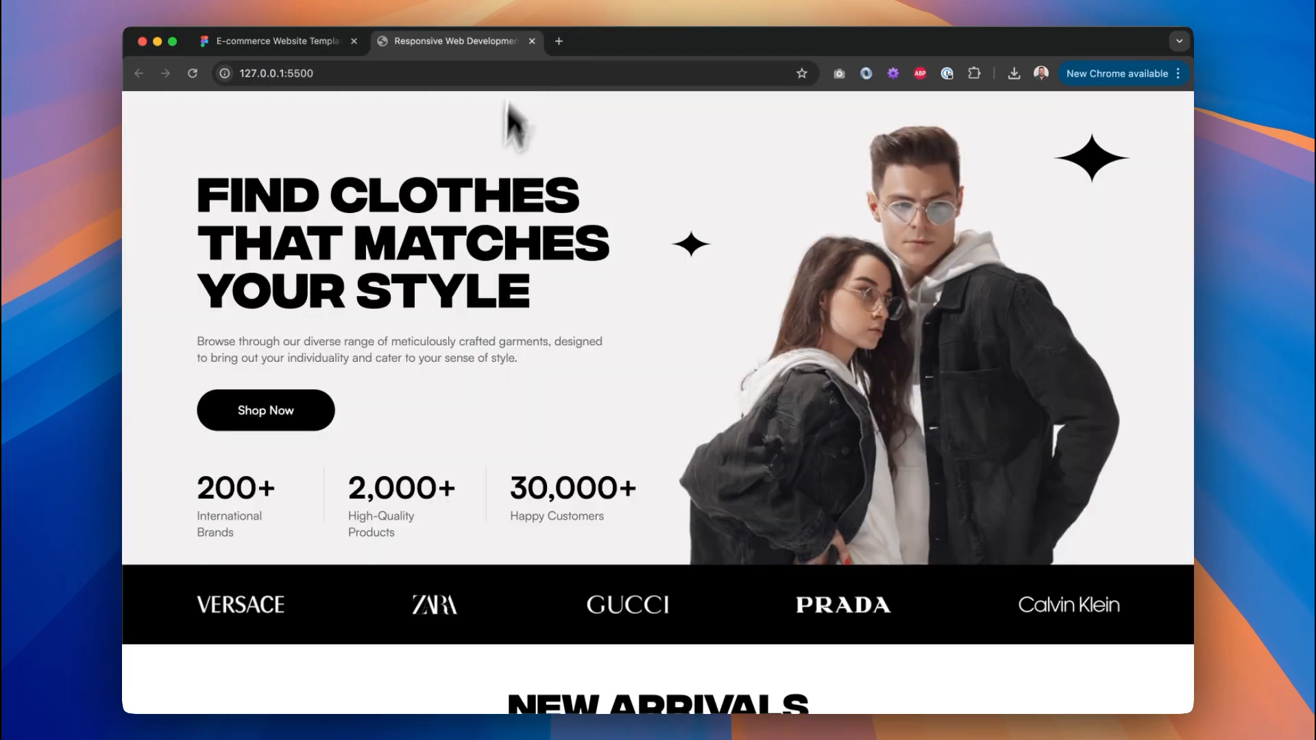
Use DevTools on the local site to resize the page width and check the responsive layout.
{"action": "scroll", "coordinate": [849, 303], "scroll_direction": "down", "scroll_amount": 5}
{"action": "scroll", "coordinate": [852, 303], "scroll_direction": "up", "scroll_amount": 5}
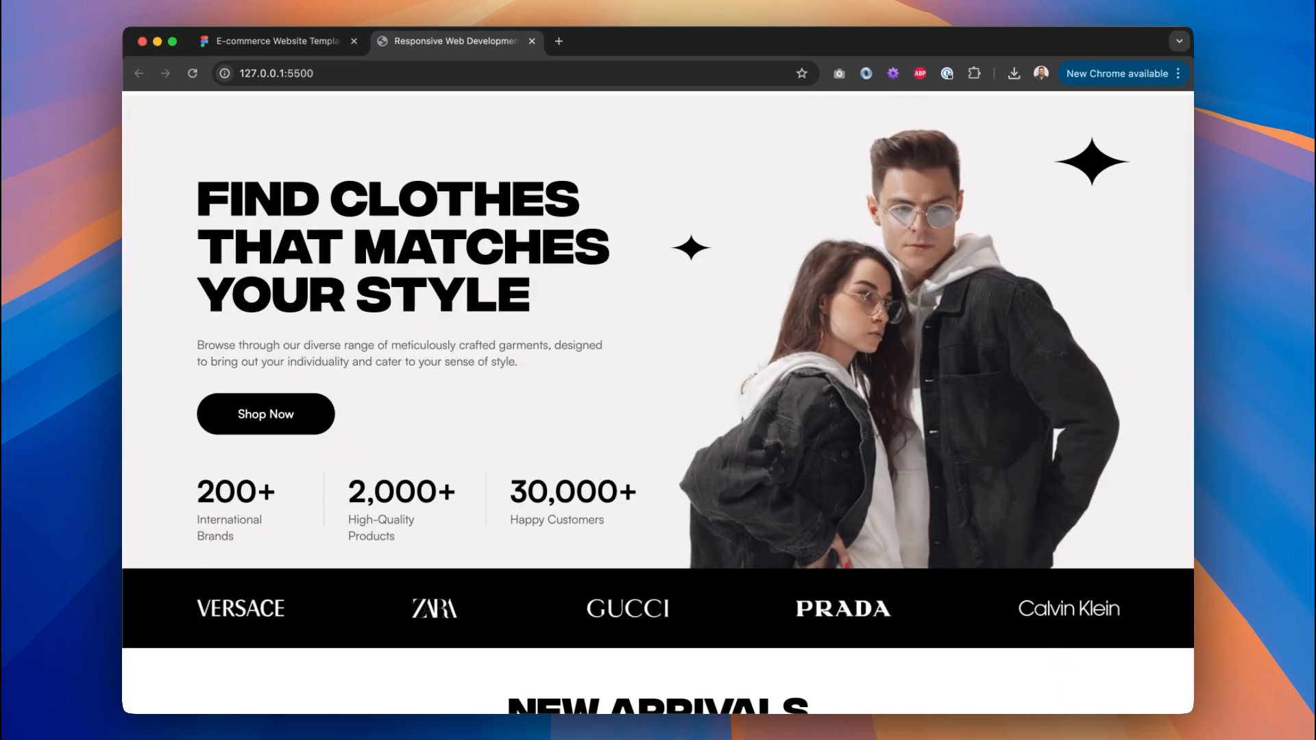
{"action": "scroll", "coordinate": [800, 277], "scroll_direction": "down", "scroll_amount": 10}
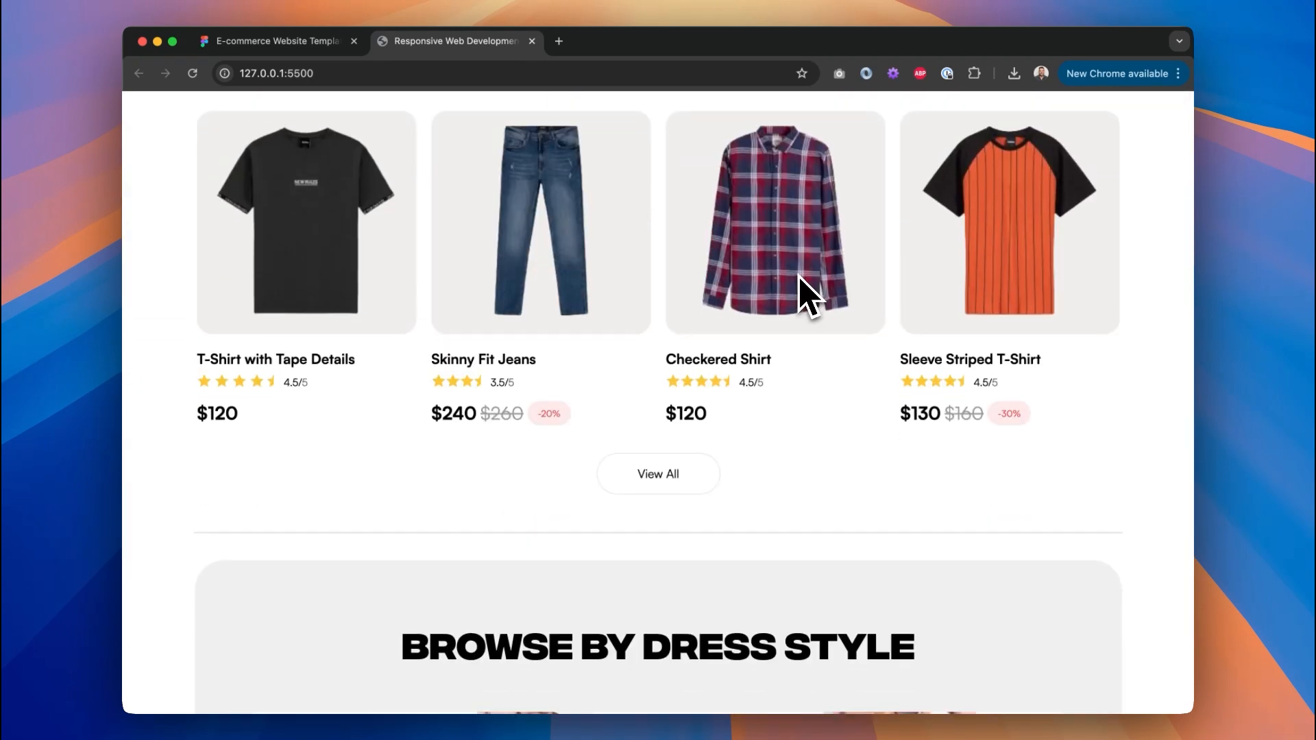
{"action": "scroll", "coordinate": [800, 276], "scroll_direction": "up", "scroll_amount": 10}
{"action": "key", "text": "super+alt+i"}
{"action": "left_click_drag", "start_coordinate": [604, 342], "coordinate": [1021, 401]}
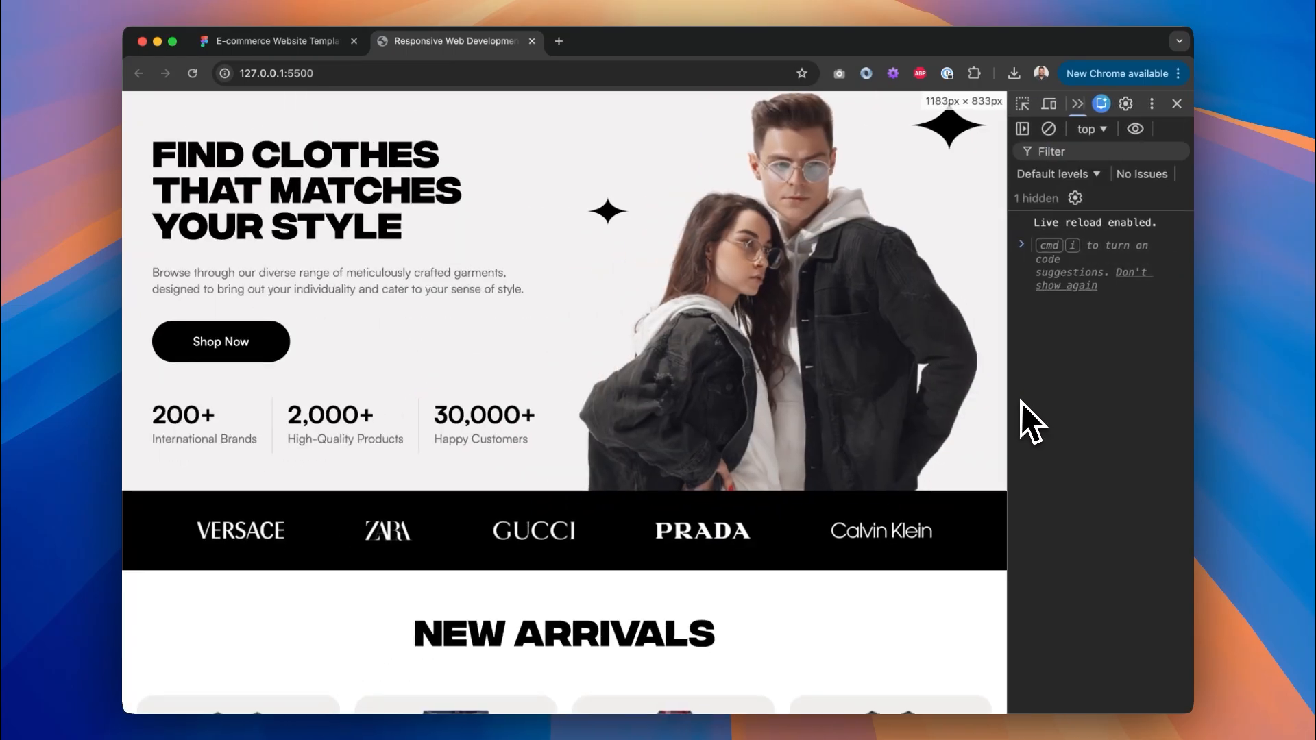
{"action": "scroll", "coordinate": [793, 411], "scroll_direction": "down", "scroll_amount": 15}
{"action": "scroll", "coordinate": [790, 404], "scroll_direction": "up", "scroll_amount": 4}
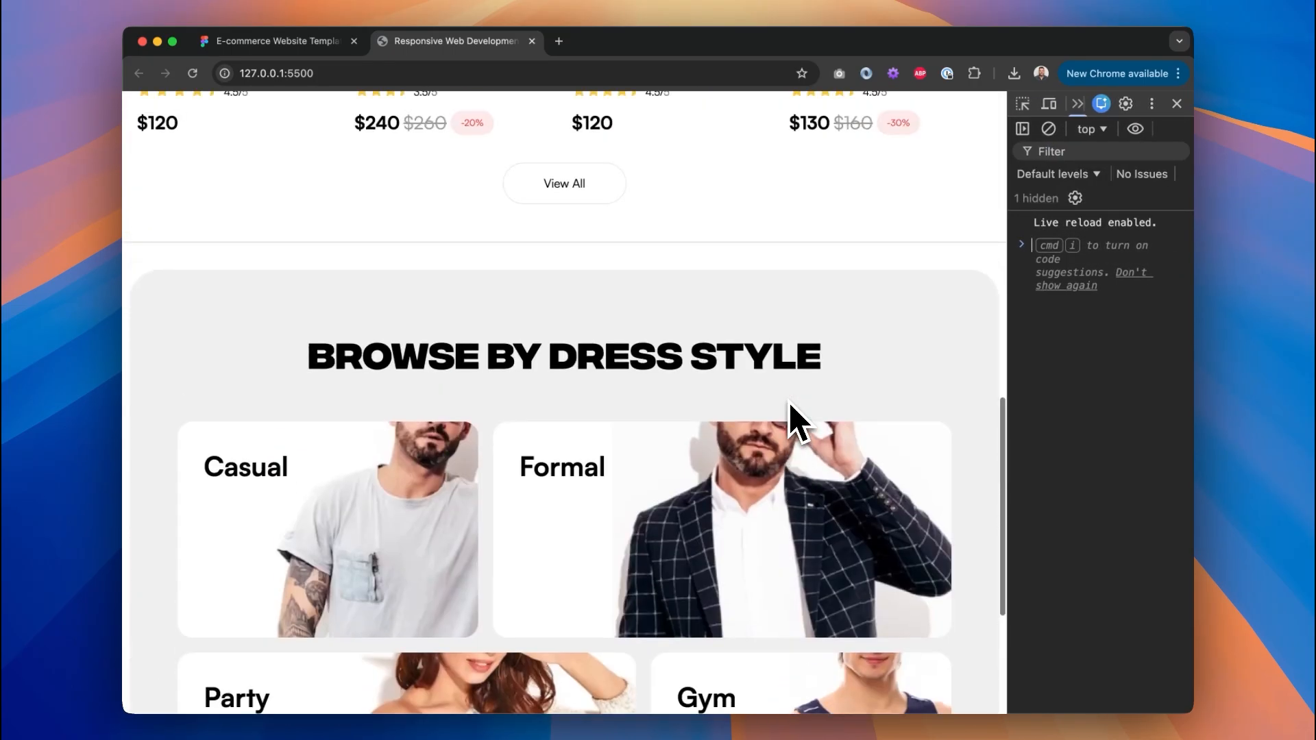
{"action": "scroll", "coordinate": [576, 195], "scroll_direction": "up", "scroll_amount": 13}
{"action": "left_click", "coordinate": [1177, 104]}
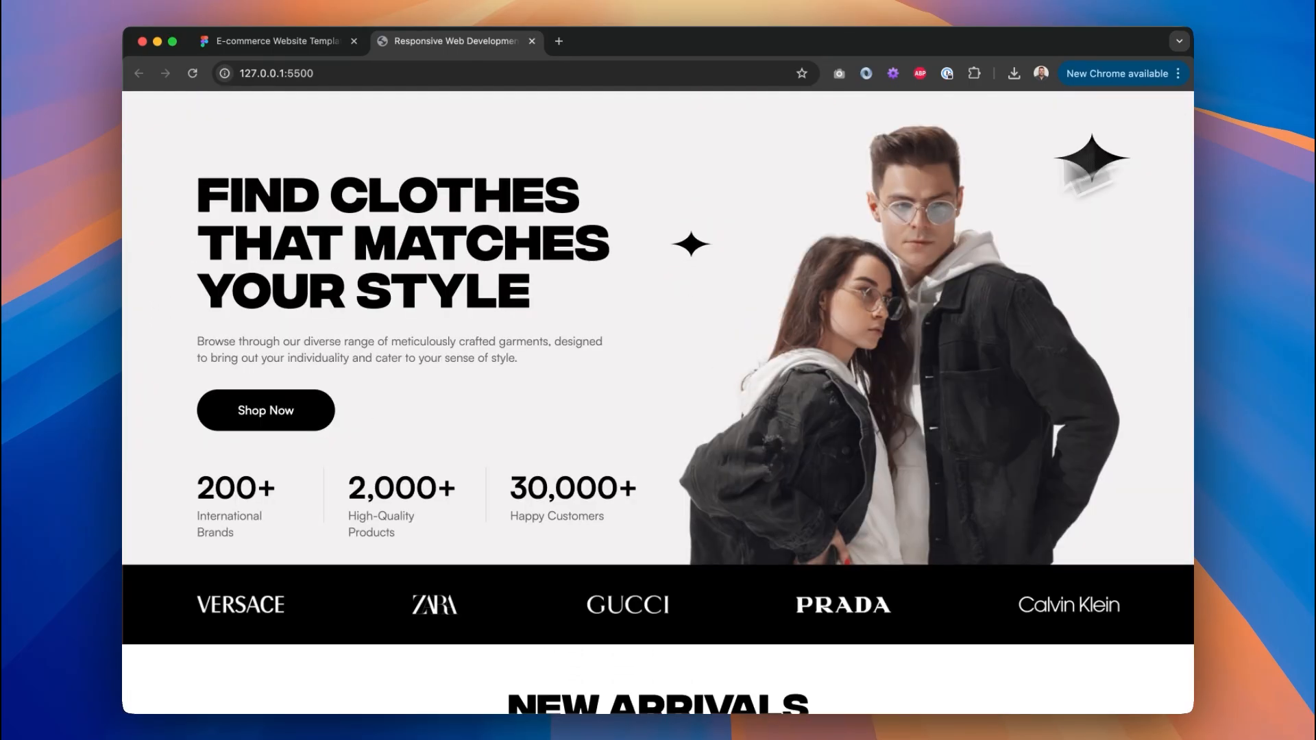
Scroll the page once more and return to the Figma design.
{"action": "scroll", "coordinate": [542, 408], "scroll_direction": "down", "scroll_amount": 12}
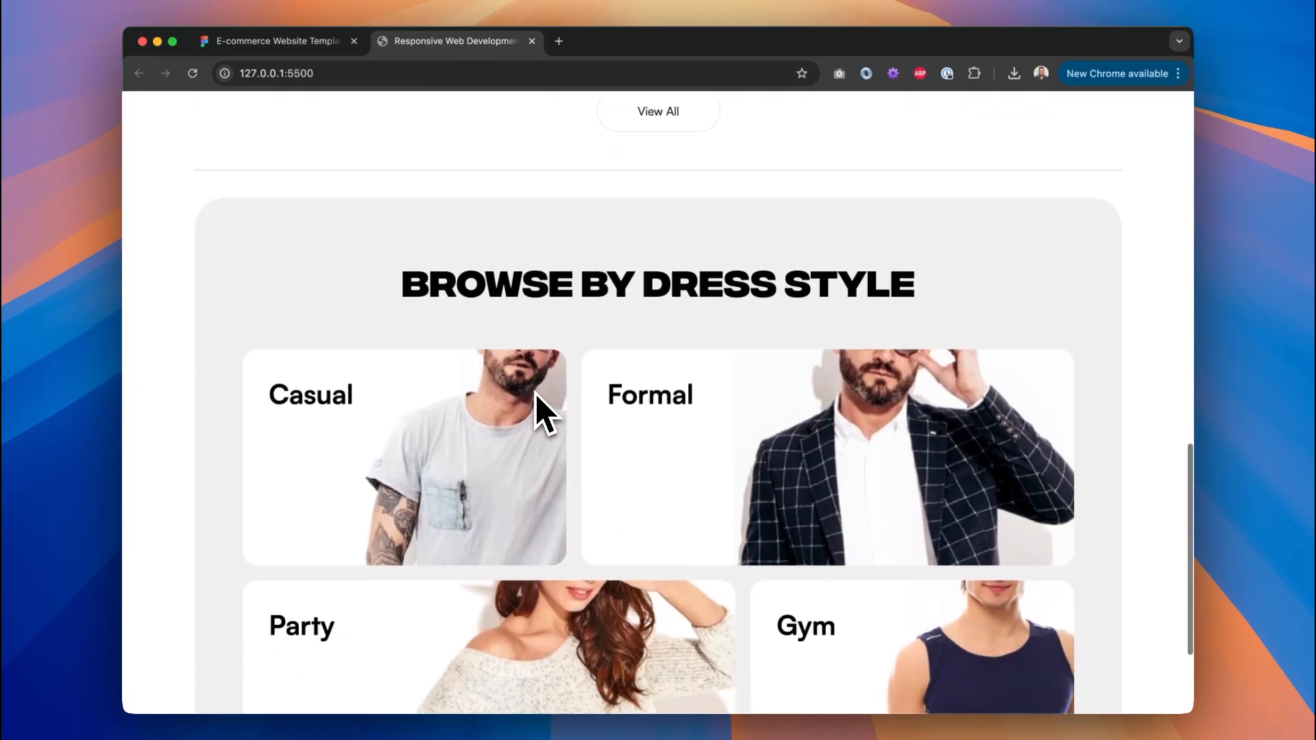
{"action": "scroll", "coordinate": [548, 404], "scroll_direction": "up", "scroll_amount": 13}
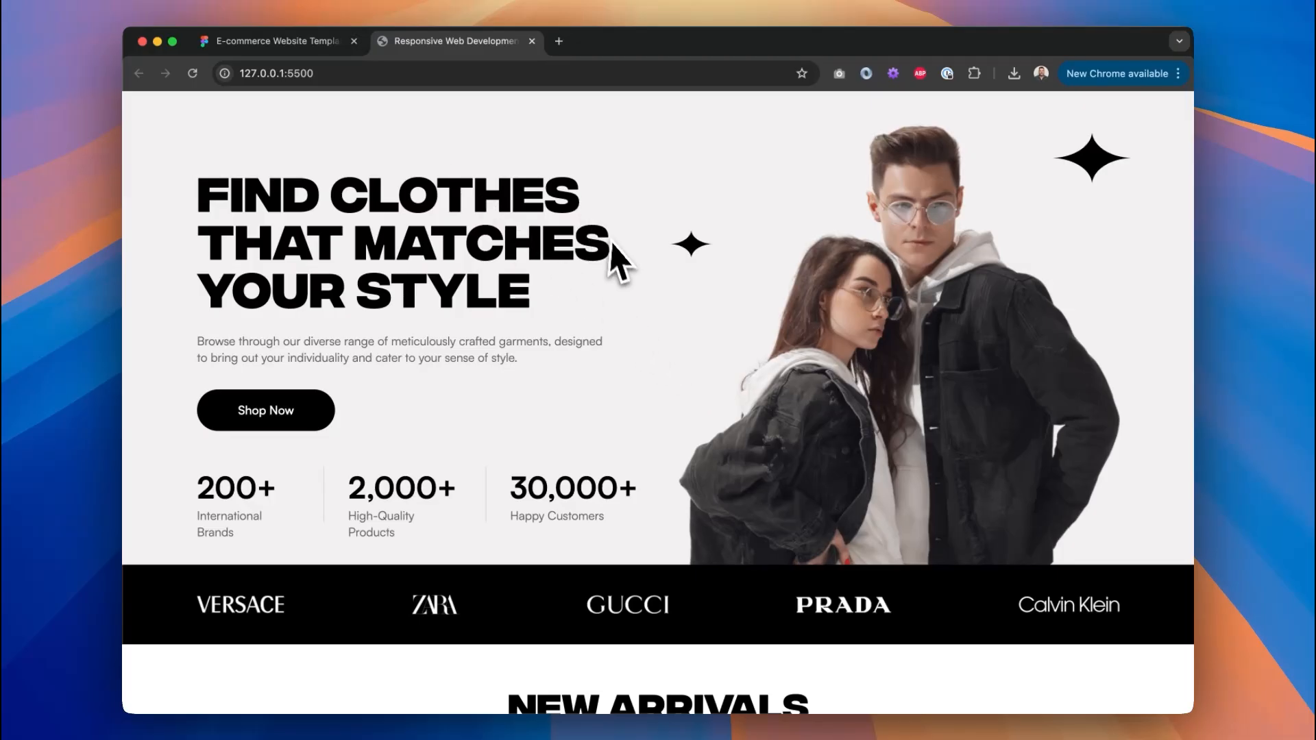
{"action": "left_click", "coordinate": [302, 41]}
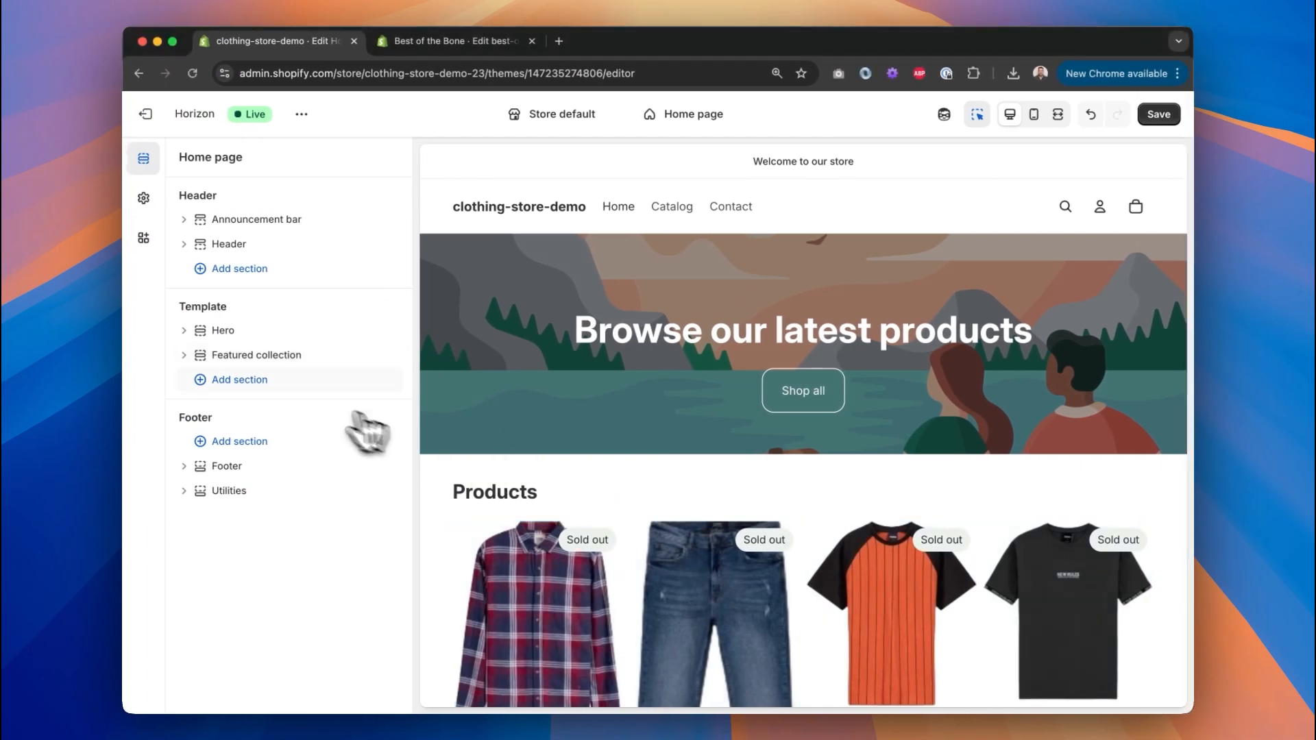
{"action": "left_click", "coordinate": [280, 386]}
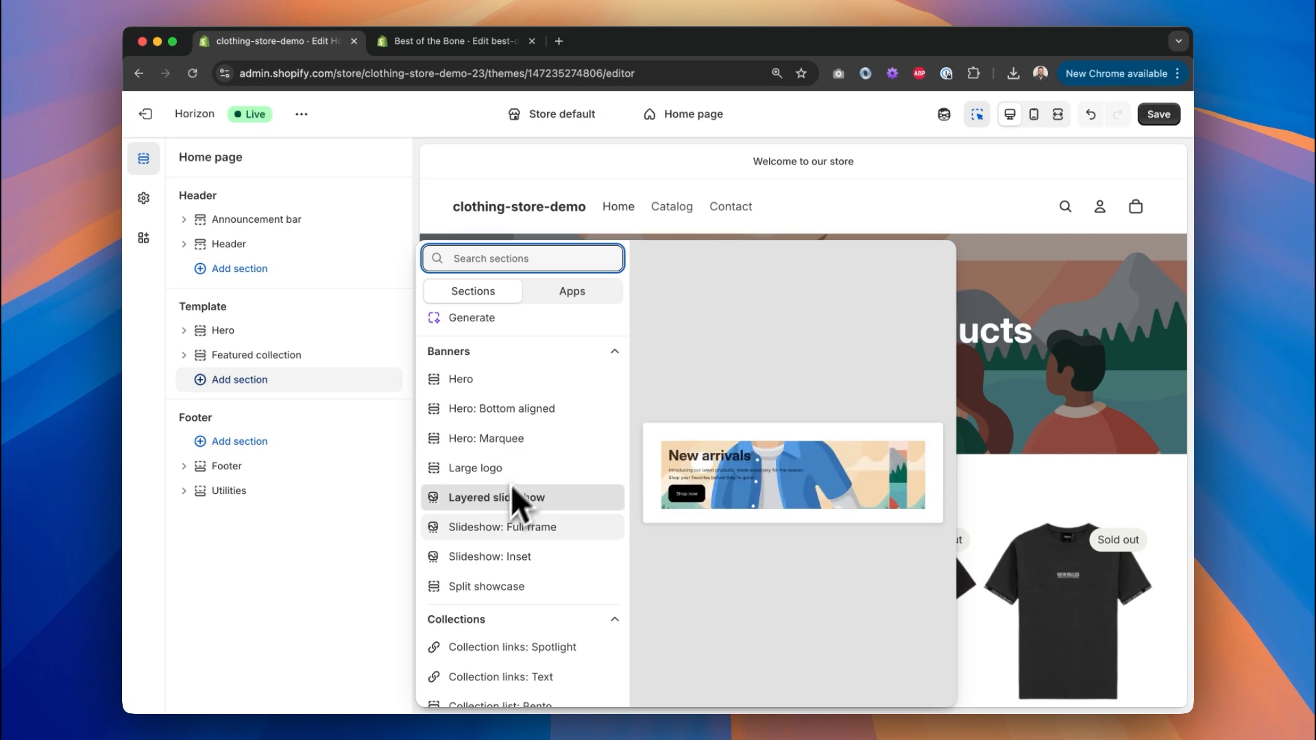
{"action": "scroll", "coordinate": [514, 480], "scroll_direction": "down", "scroll_amount": 3}
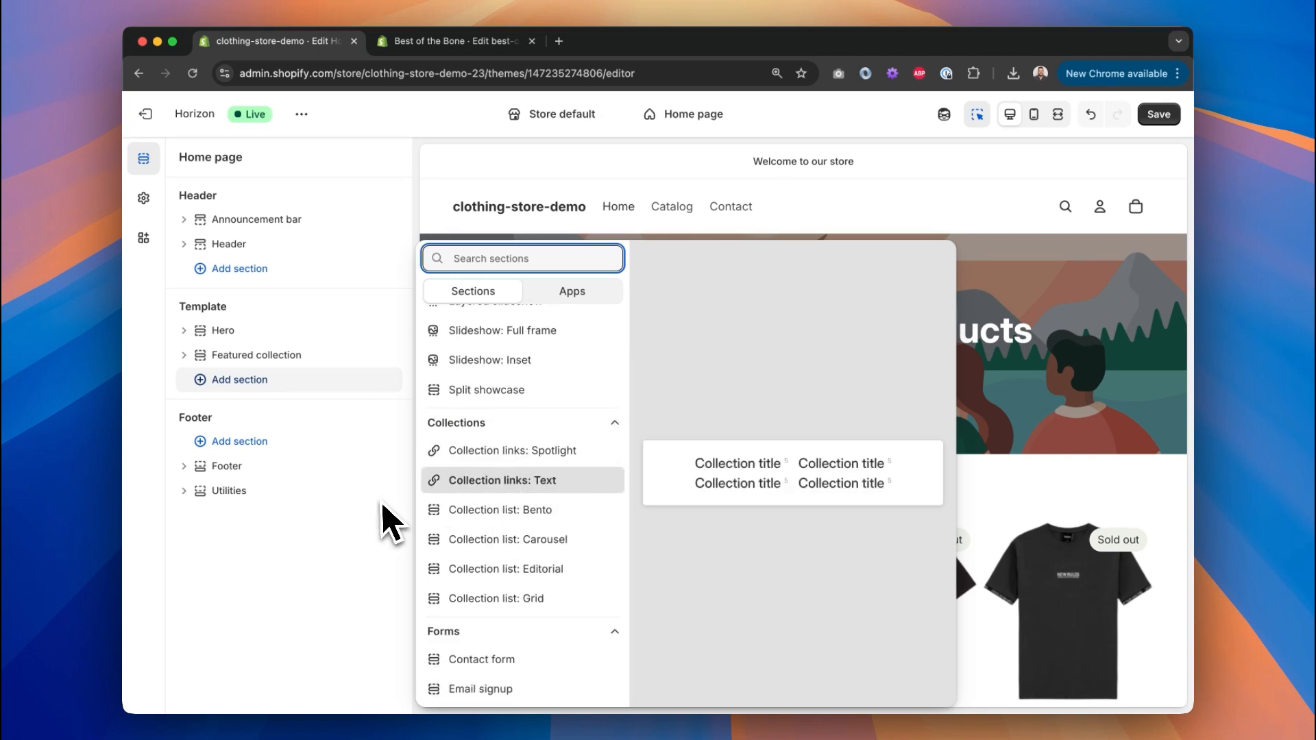
{"action": "left_click", "coordinate": [384, 259]}
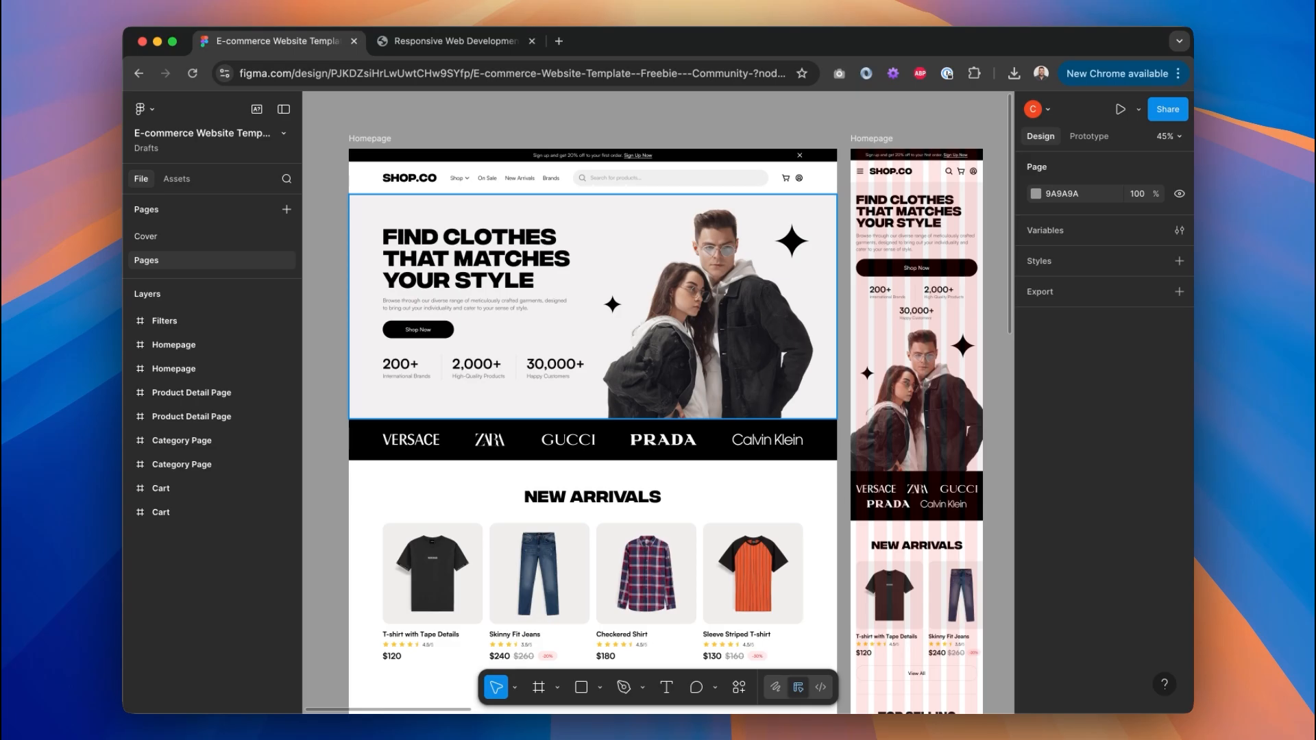
{"action": "scroll", "coordinate": [658, 405], "scroll_direction": "down", "scroll_amount": 7}
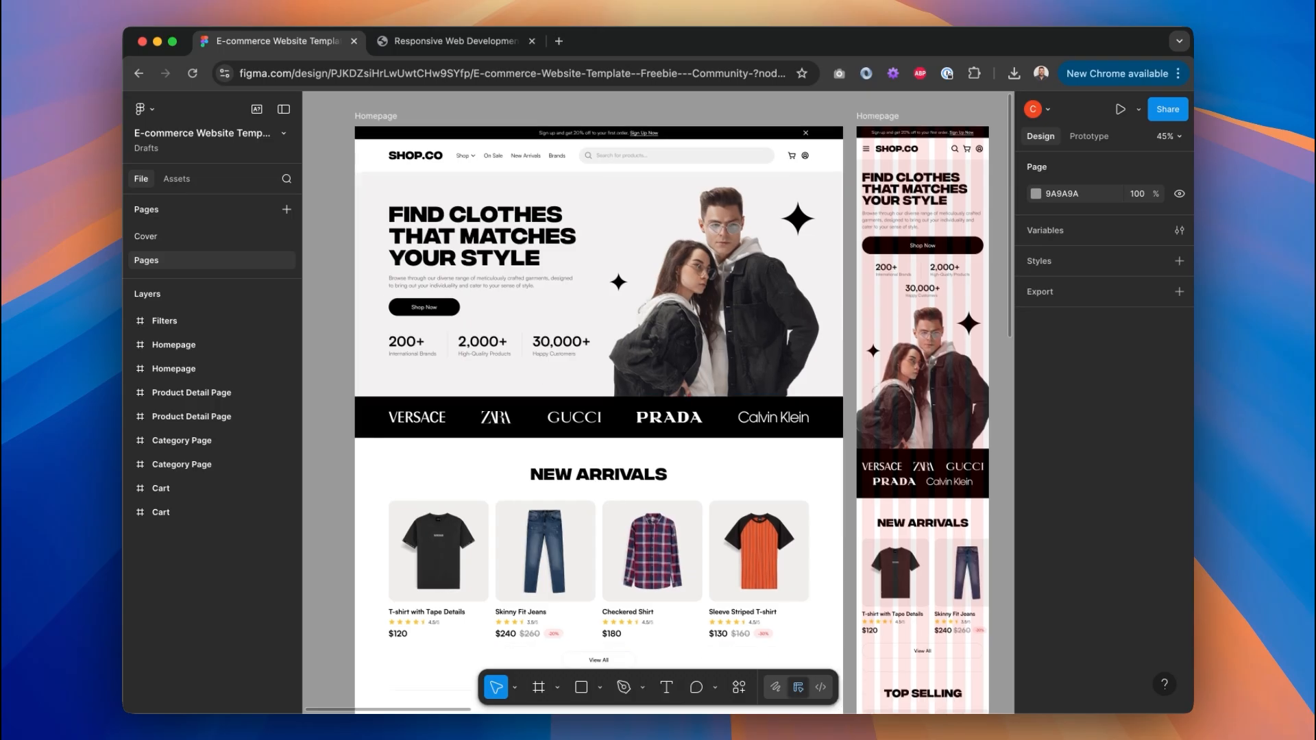
{"action": "scroll", "coordinate": [658, 405], "scroll_direction": "up", "scroll_amount": 8}
{"action": "scroll", "coordinate": [658, 405], "scroll_direction": "up", "scroll_amount": 2}
{"action": "scroll", "coordinate": [658, 404], "scroll_direction": "left", "scroll_amount": 2}
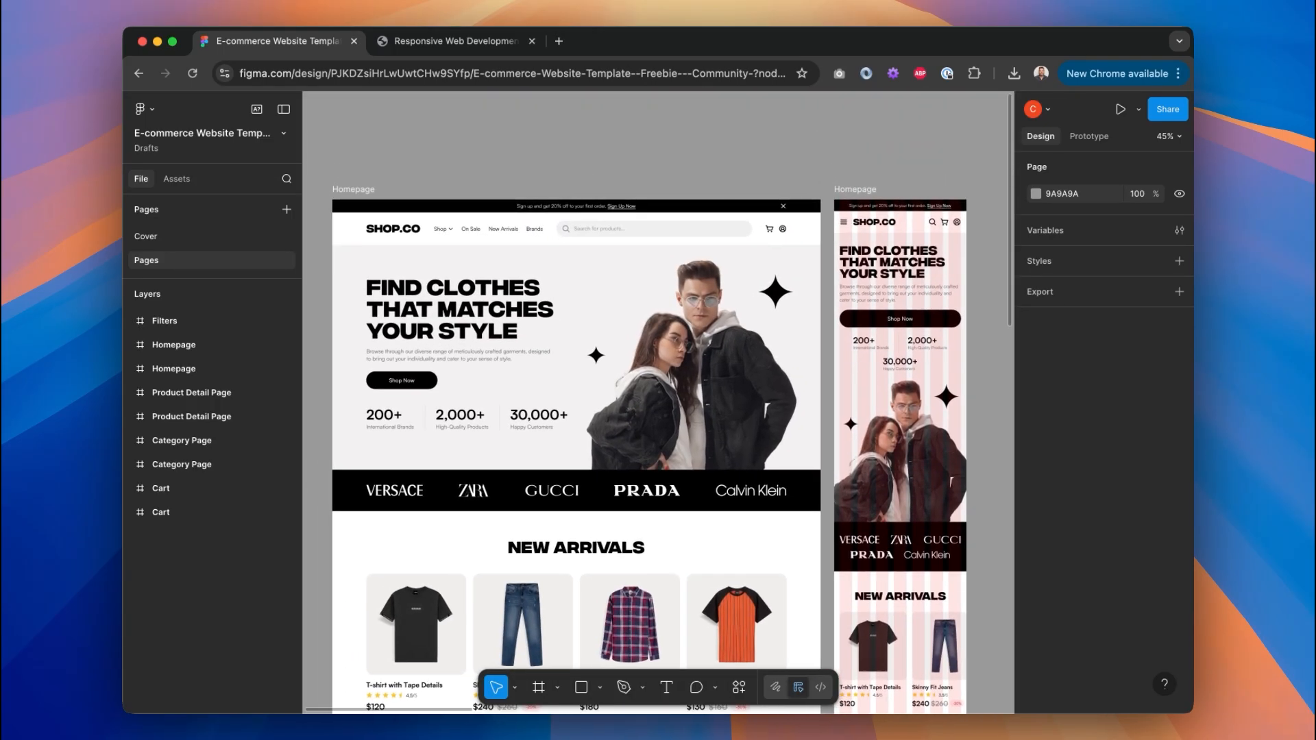
{"action": "scroll", "coordinate": [537, 293], "scroll_direction": "down", "scroll_amount": 5}
{"action": "scroll", "coordinate": [538, 293], "scroll_direction": "left", "scroll_amount": 3}
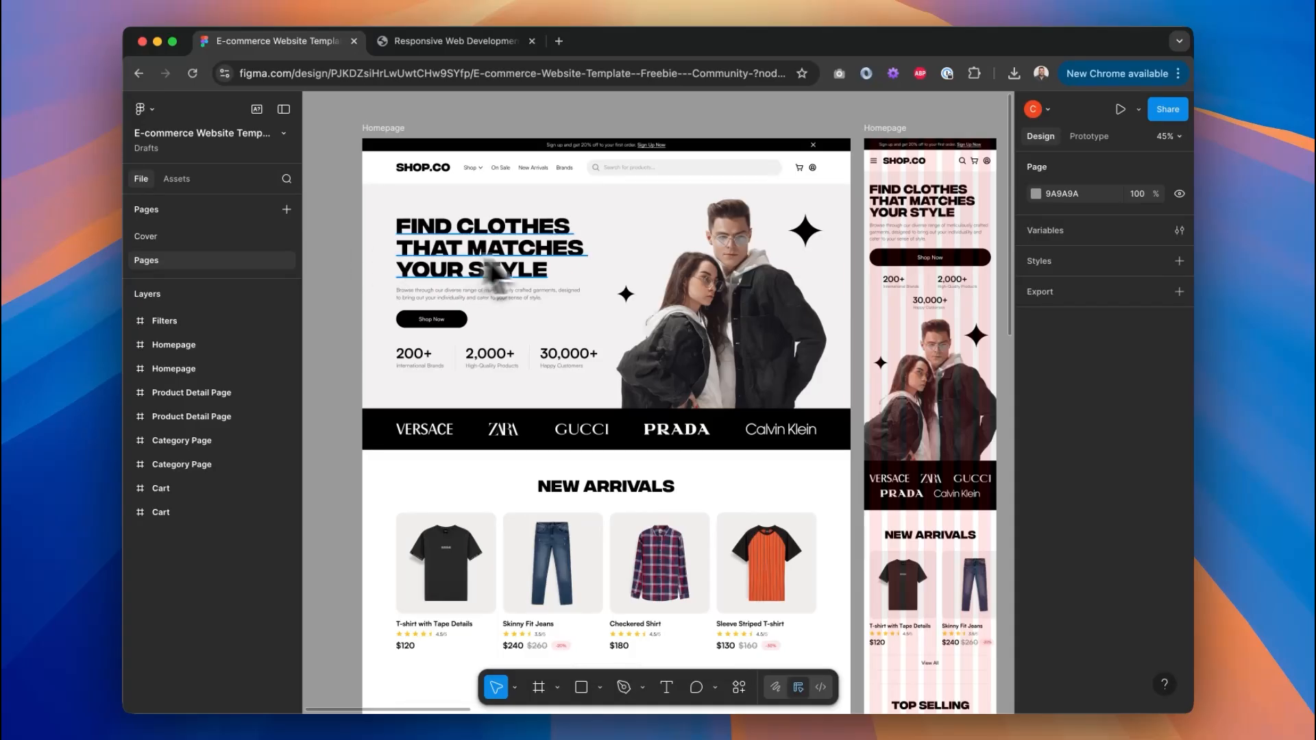
{"action": "scroll", "coordinate": [617, 261], "scroll_direction": "down", "scroll_amount": 10}
{"action": "scroll", "coordinate": [617, 261], "scroll_direction": "left", "scroll_amount": 3}
{"action": "scroll", "coordinate": [617, 261], "scroll_direction": "down", "scroll_amount": 20}
{"action": "scroll", "coordinate": [617, 261], "scroll_direction": "left", "scroll_amount": 4}
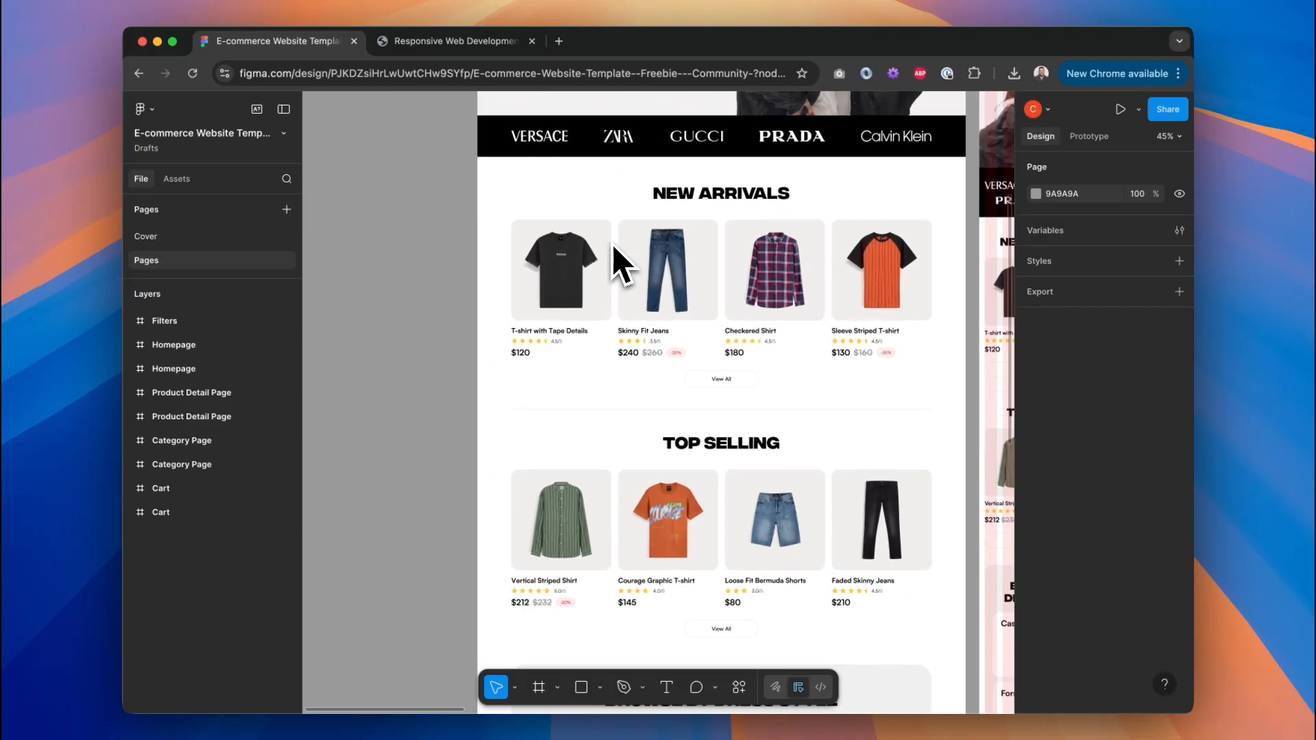
{"action": "scroll", "coordinate": [617, 261], "scroll_direction": "right", "scroll_amount": 4}
{"action": "scroll", "coordinate": [617, 260], "scroll_direction": "up", "scroll_amount": 13}
{"action": "scroll", "coordinate": [594, 205], "scroll_direction": "up", "scroll_amount": 2}
{"action": "scroll", "coordinate": [594, 205], "scroll_direction": "right", "scroll_amount": 1}
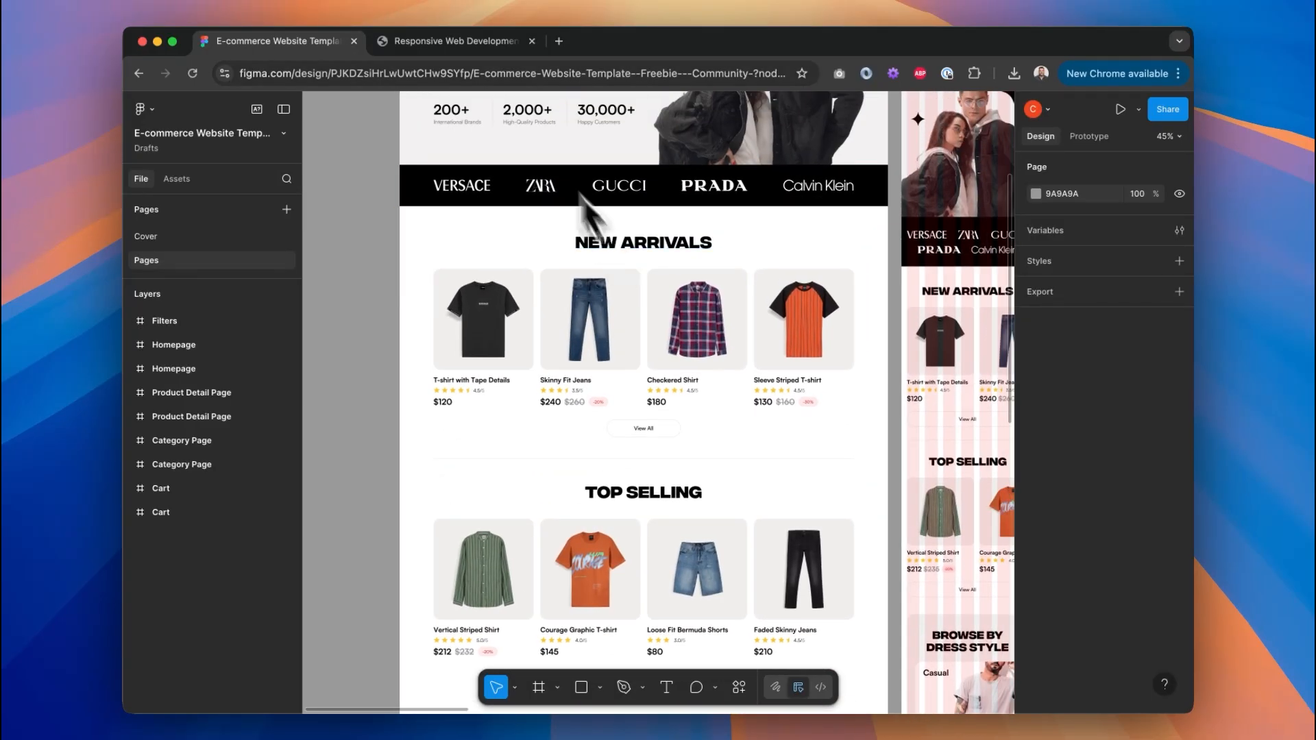
{"action": "left_click", "coordinate": [479, 47]}
Scroll through the local site's hero, brand bar, New Arrivals and Browse by Dress Style sections.
{"action": "scroll", "coordinate": [693, 411], "scroll_direction": "up", "scroll_amount": 3}
{"action": "scroll", "coordinate": [434, 285], "scroll_direction": "up", "scroll_amount": 20}
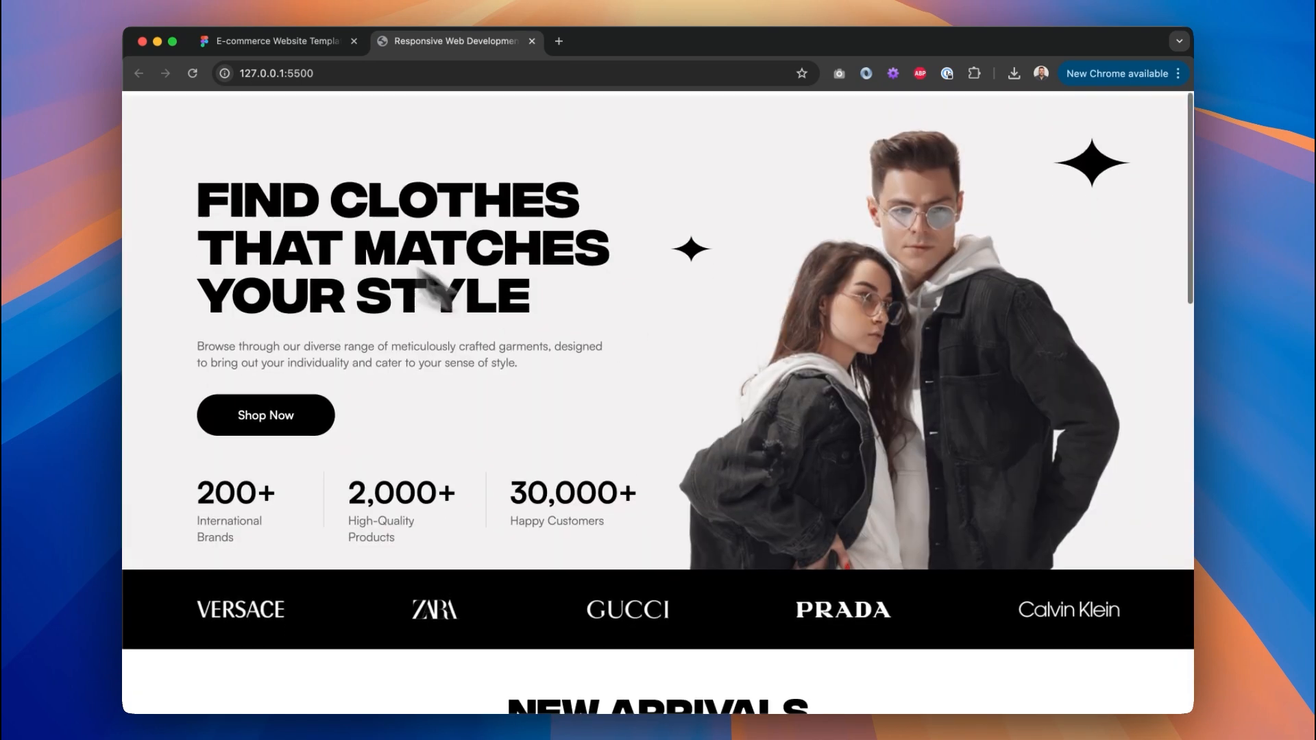
{"action": "scroll", "coordinate": [829, 364], "scroll_direction": "down", "scroll_amount": 4}
{"action": "left_click_drag", "start_coordinate": [219, 370], "coordinate": [558, 373]}
{"action": "left_click", "coordinate": [669, 384]}
{"action": "scroll", "coordinate": [743, 417], "scroll_direction": "down", "scroll_amount": 4}
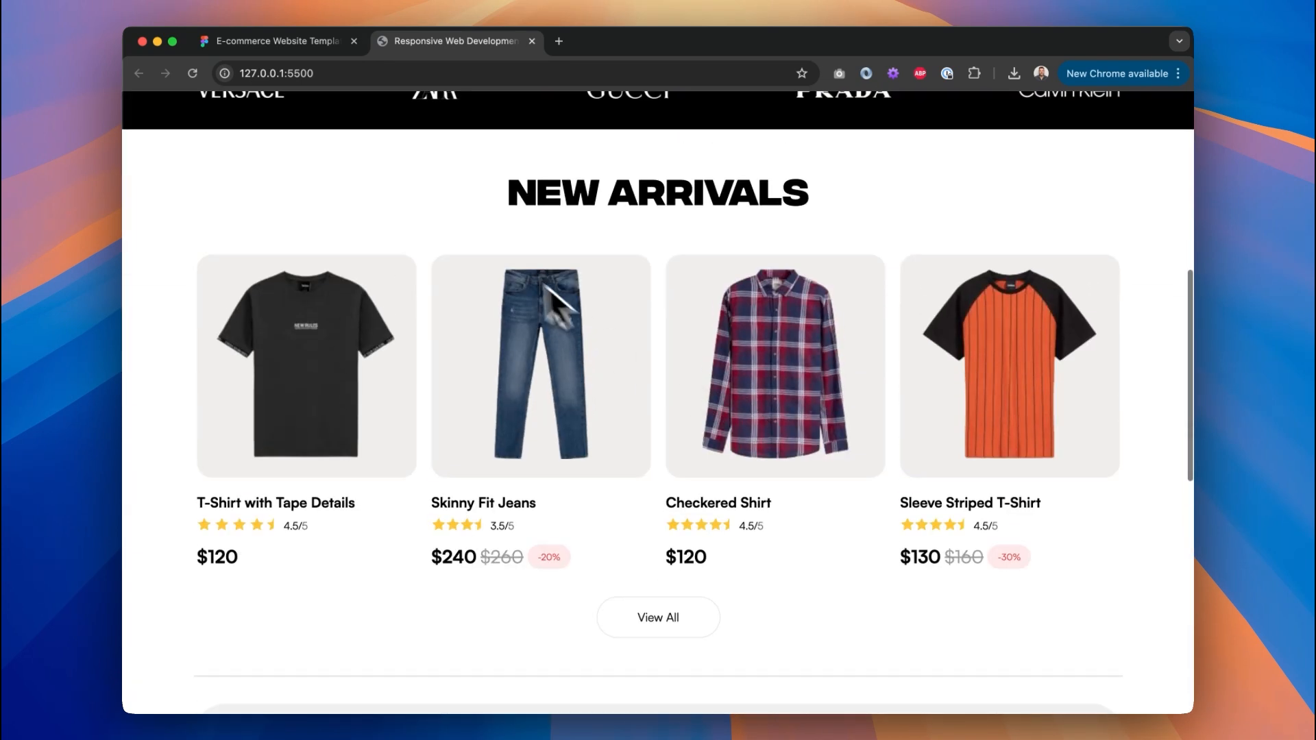
{"action": "scroll", "coordinate": [750, 353], "scroll_direction": "down", "scroll_amount": 8}
{"action": "scroll", "coordinate": [759, 339], "scroll_direction": "down", "scroll_amount": 1}
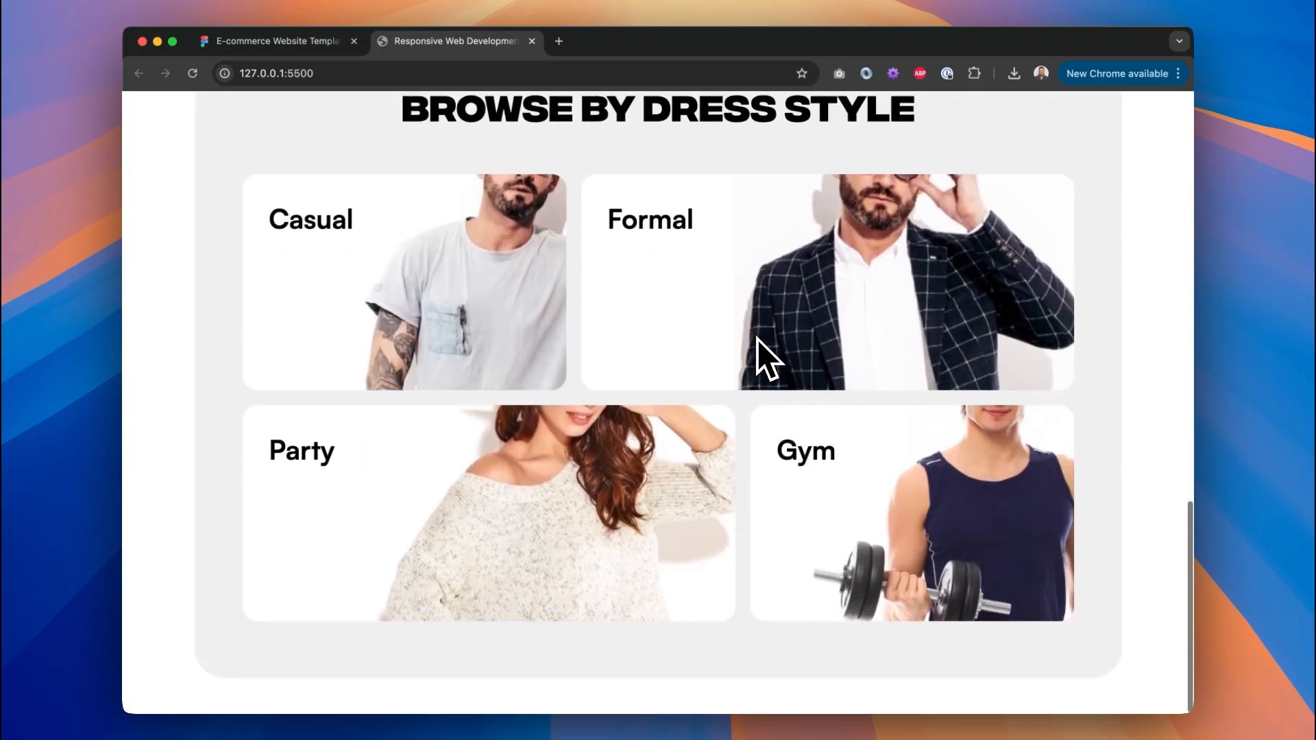
{"action": "scroll", "coordinate": [759, 339], "scroll_direction": "up", "scroll_amount": 2}
{"action": "scroll", "coordinate": [758, 340], "scroll_direction": "down", "scroll_amount": 2}
{"action": "scroll", "coordinate": [658, 403], "scroll_direction": "up", "scroll_amount": 15}
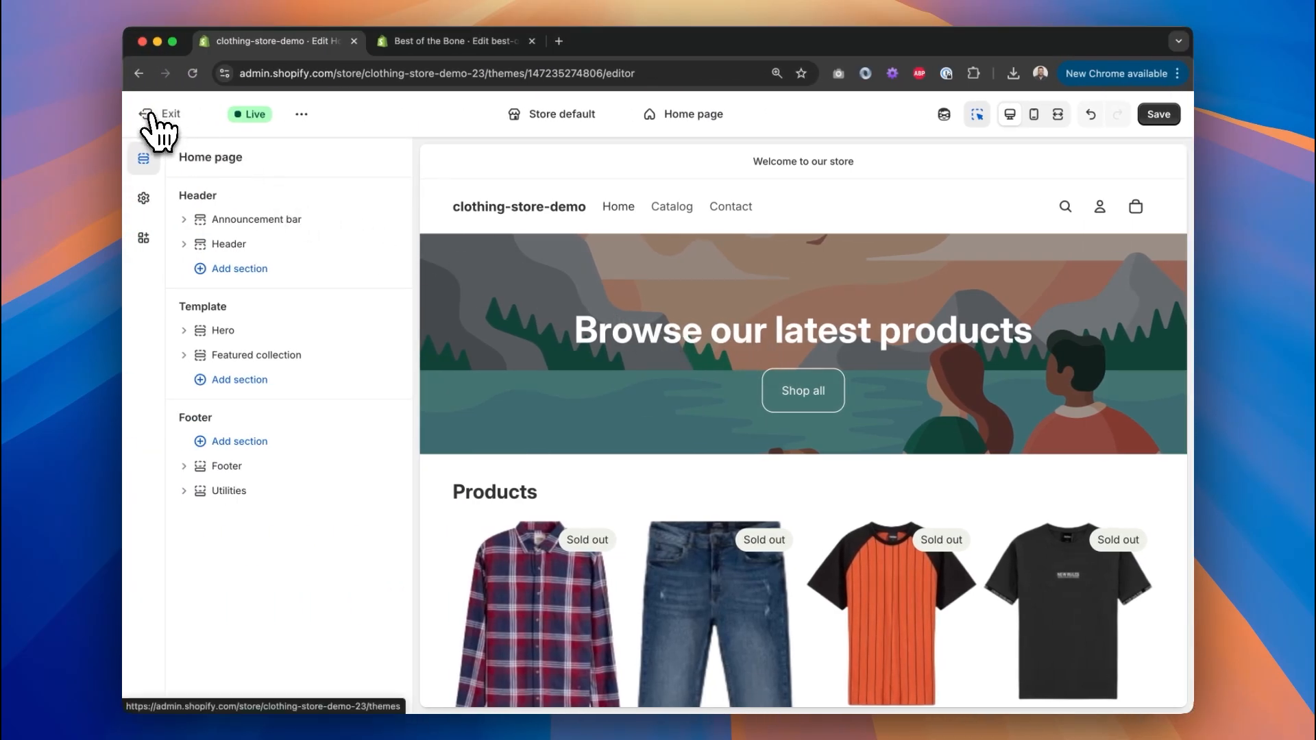
Exit the theme editor discarding unsaved edits, and open the Shopify Theme Store in a new tab.
{"action": "left_click", "coordinate": [155, 117]}
{"action": "left_click", "coordinate": [862, 447]}
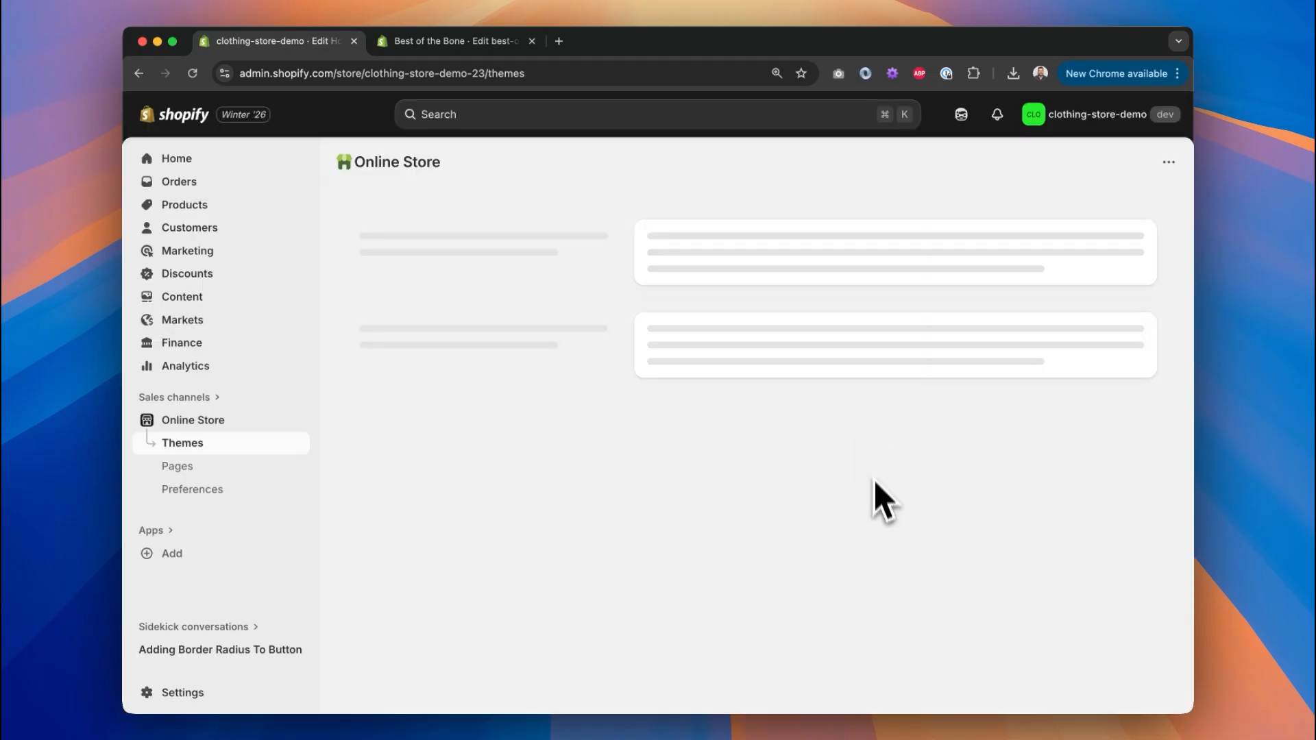
{"action": "scroll", "coordinate": [843, 540], "scroll_direction": "down", "scroll_amount": 10}
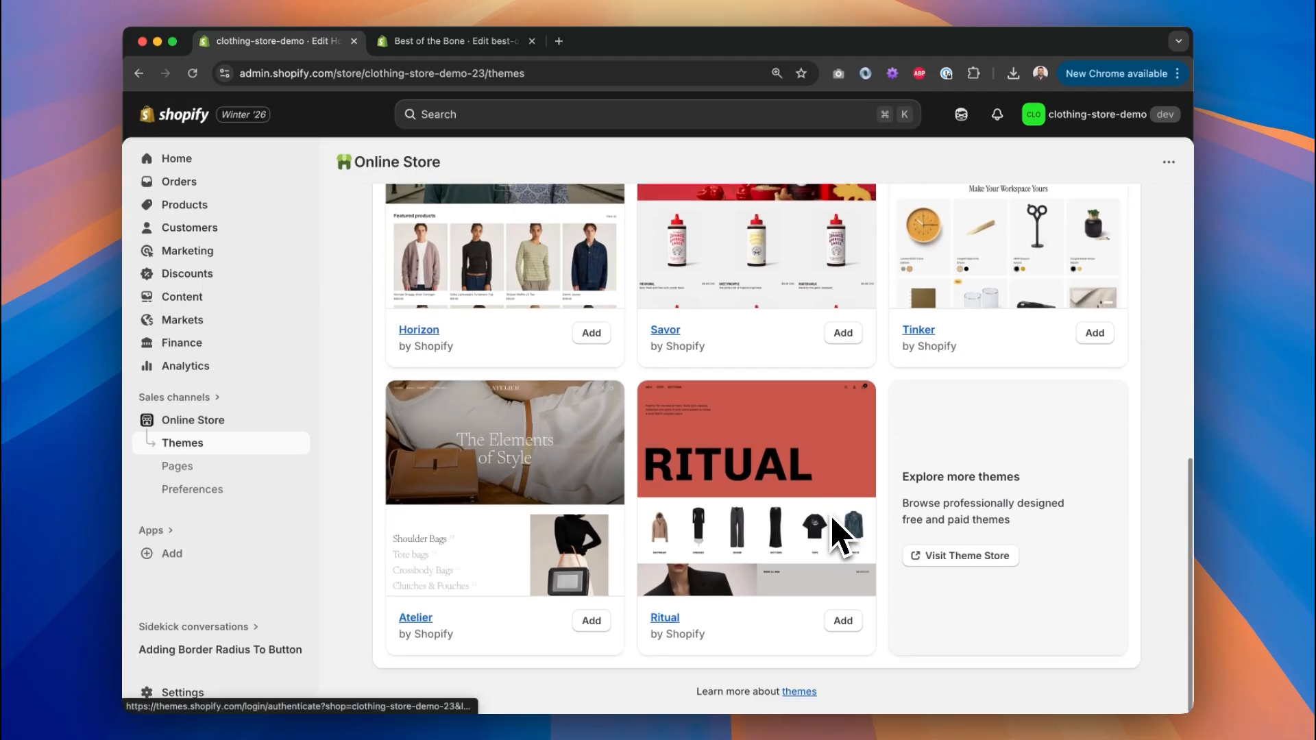
{"action": "left_click", "coordinate": [988, 564]}
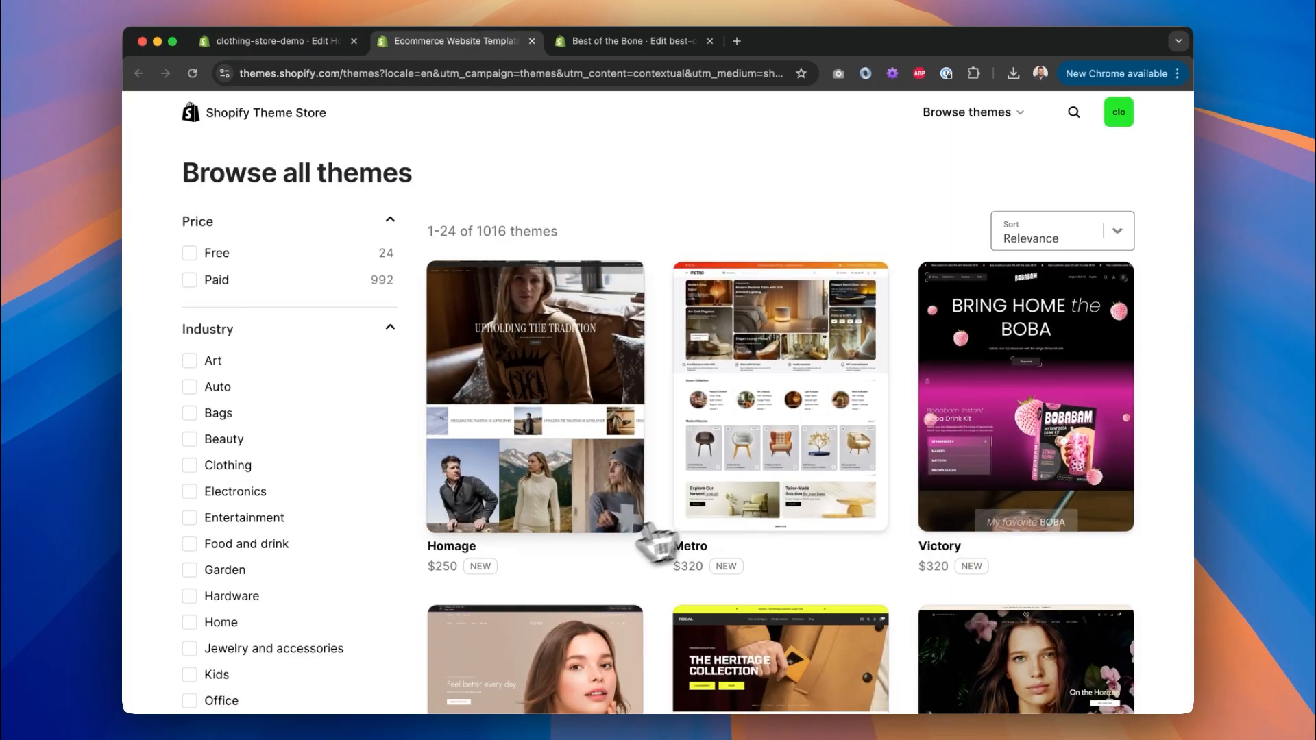
{"action": "scroll", "coordinate": [1175, 553], "scroll_direction": "down", "scroll_amount": 5}
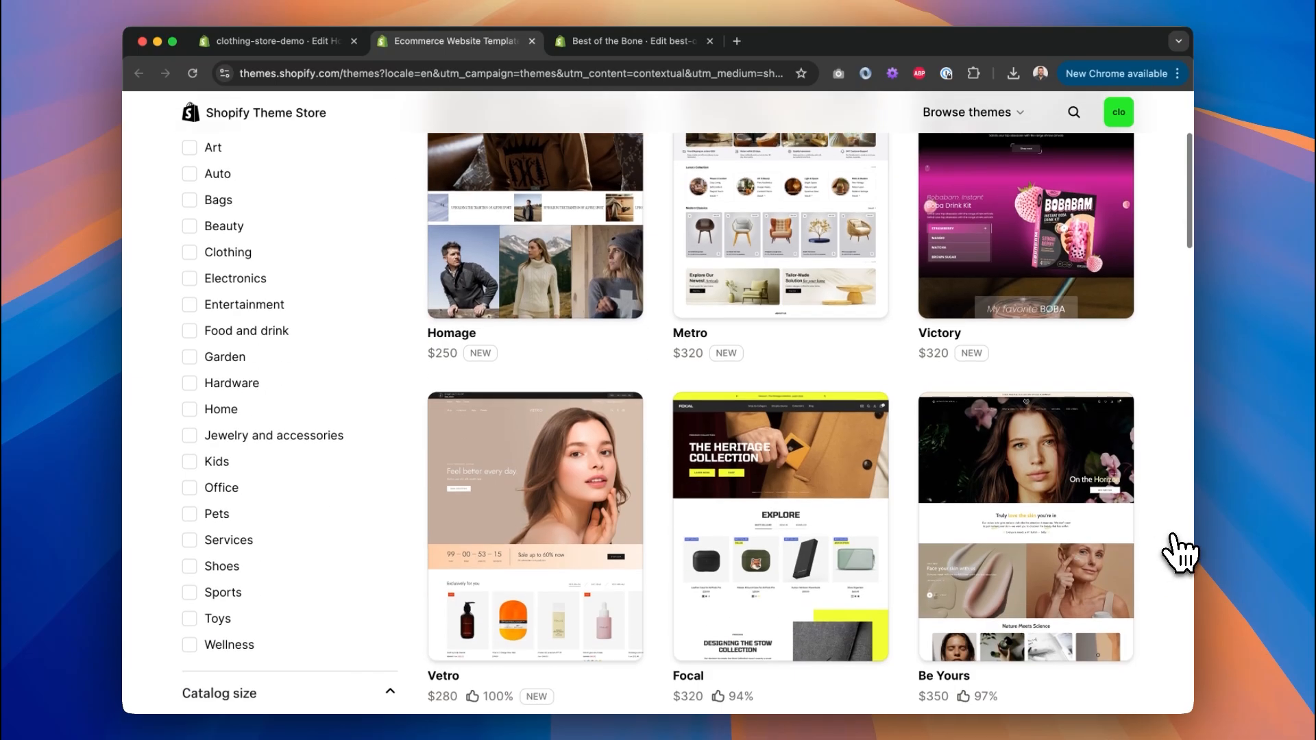
{"action": "scroll", "coordinate": [1179, 553], "scroll_direction": "down", "scroll_amount": 6}
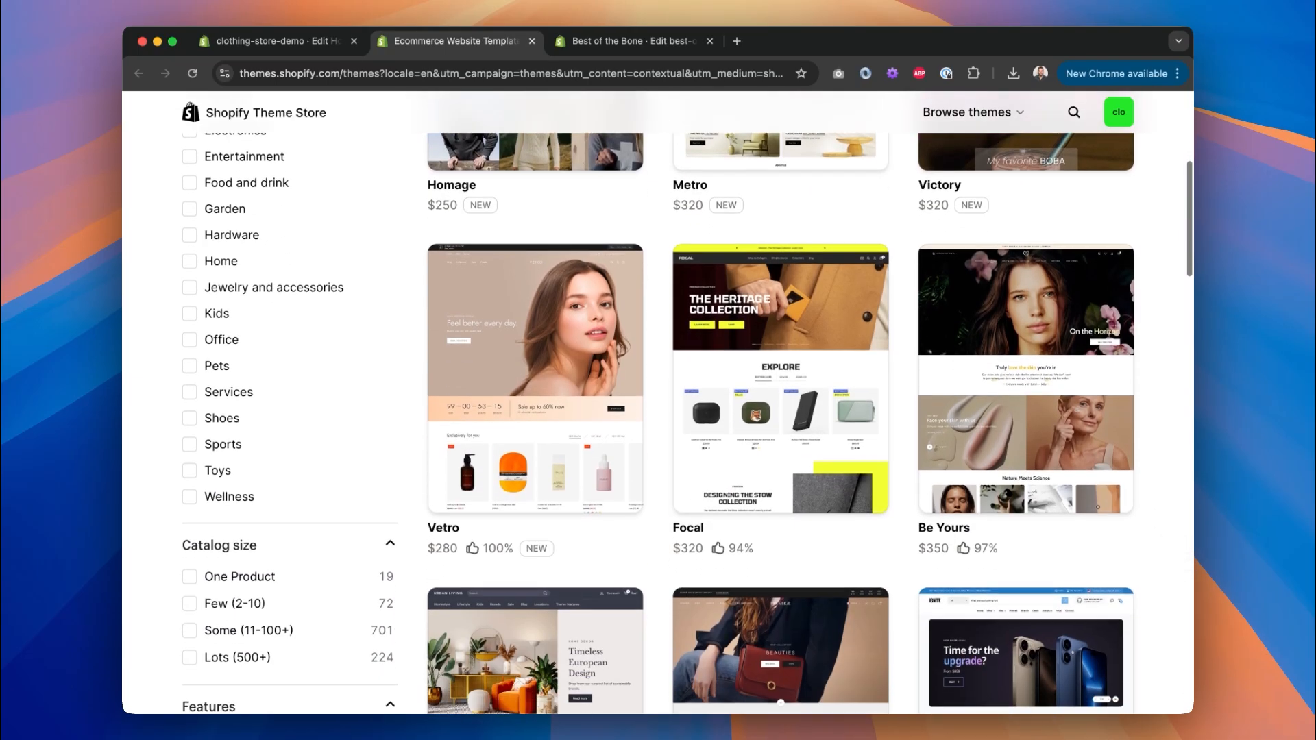
{"action": "scroll", "coordinate": [1179, 552], "scroll_direction": "down", "scroll_amount": 3}
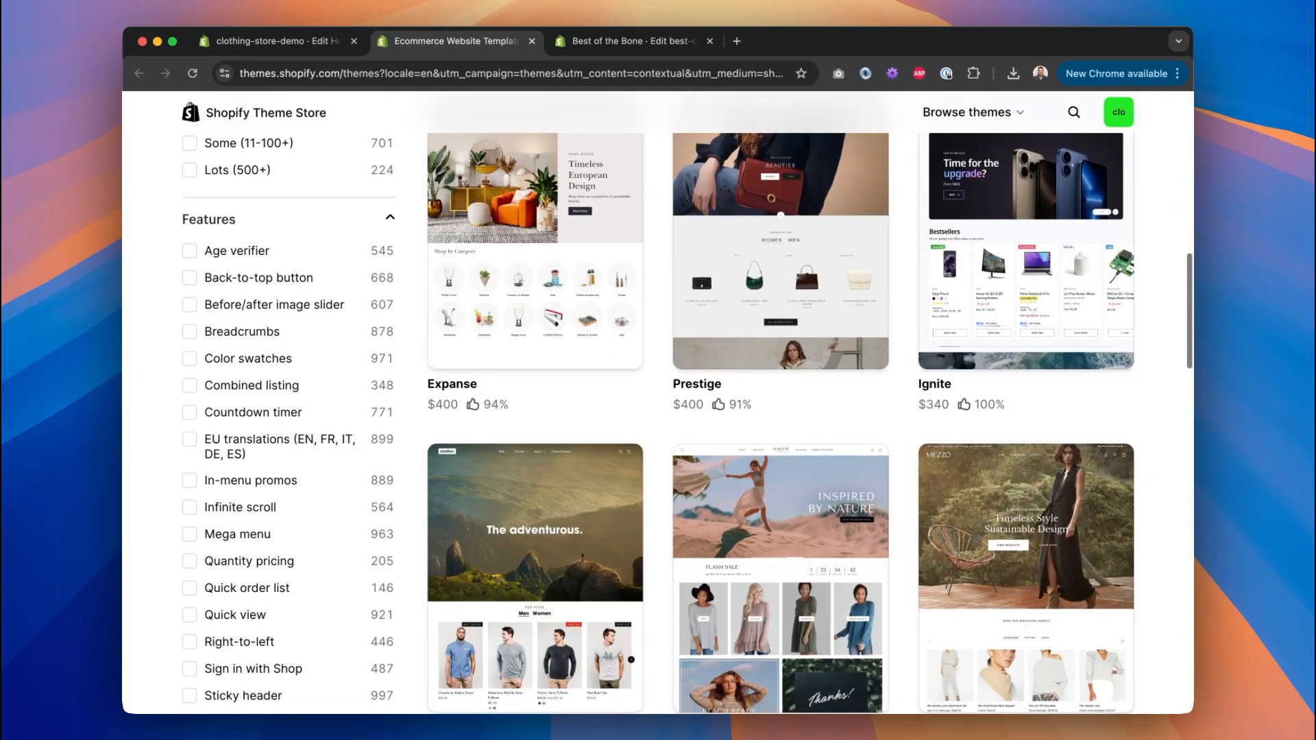
{"action": "scroll", "coordinate": [687, 403], "scroll_direction": "down", "scroll_amount": 1}
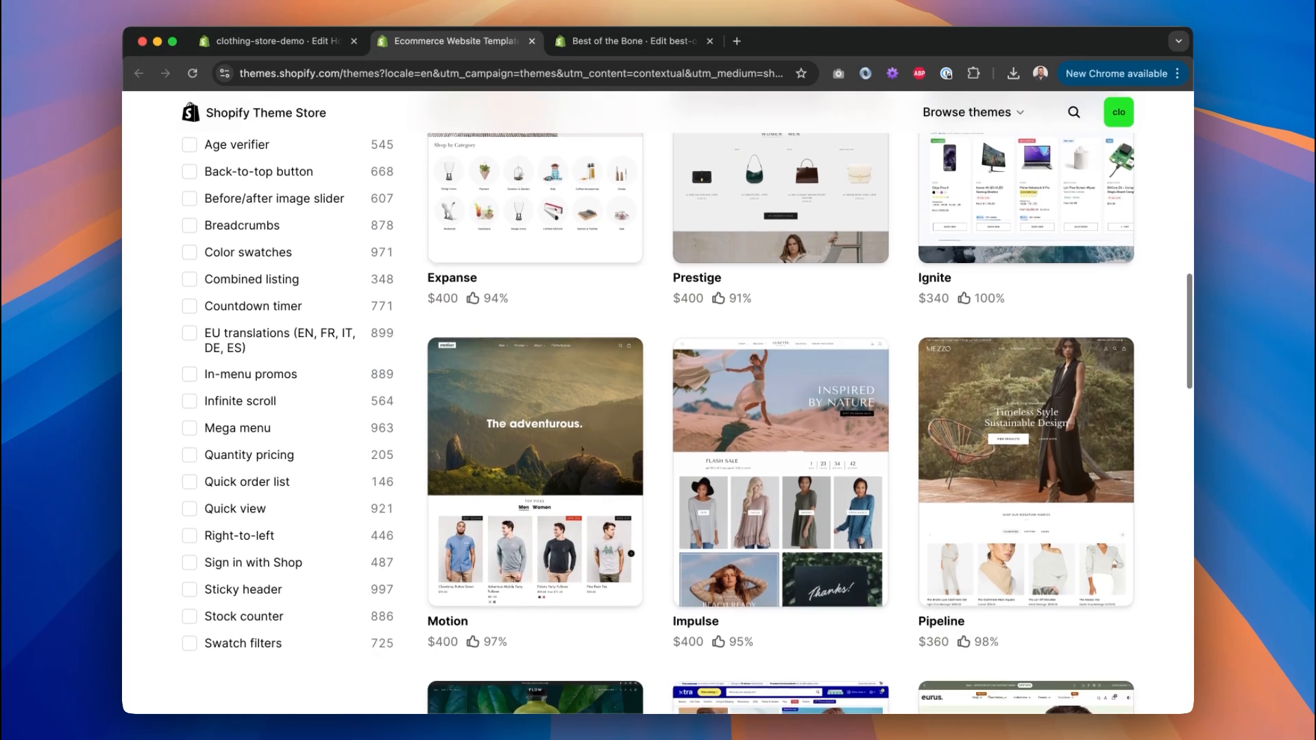
{"action": "scroll", "coordinate": [805, 154], "scroll_direction": "down", "scroll_amount": 2}
{"action": "scroll", "coordinate": [658, 423], "scroll_direction": "down", "scroll_amount": 3}
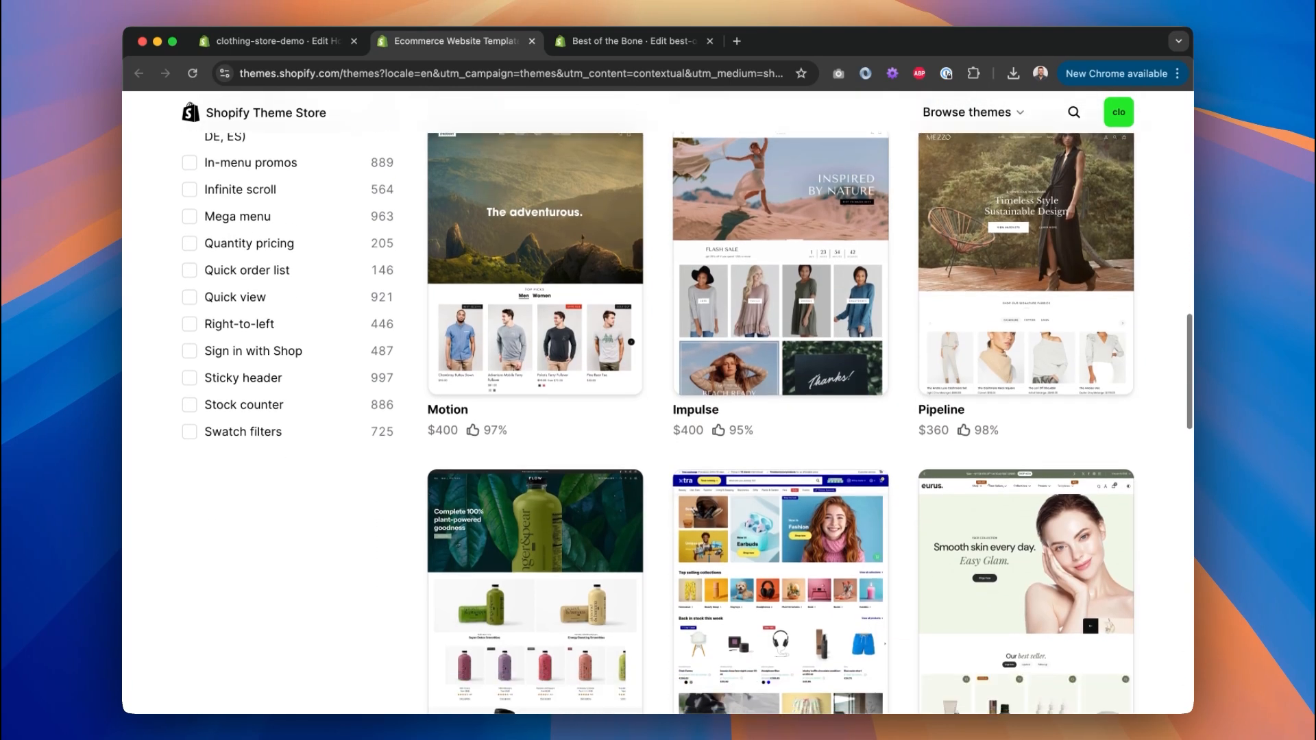
{"action": "scroll", "coordinate": [658, 418], "scroll_direction": "down", "scroll_amount": 1}
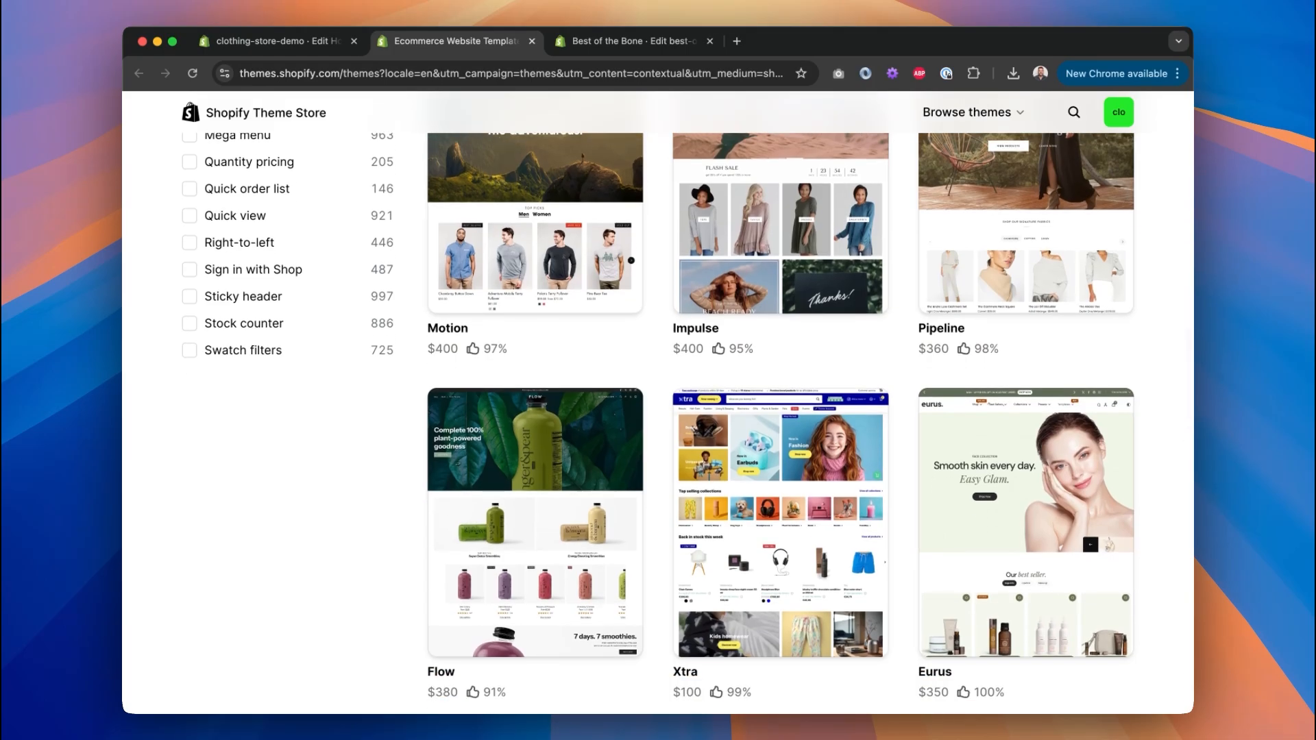
{"action": "scroll", "coordinate": [686, 411], "scroll_direction": "down", "scroll_amount": 5}
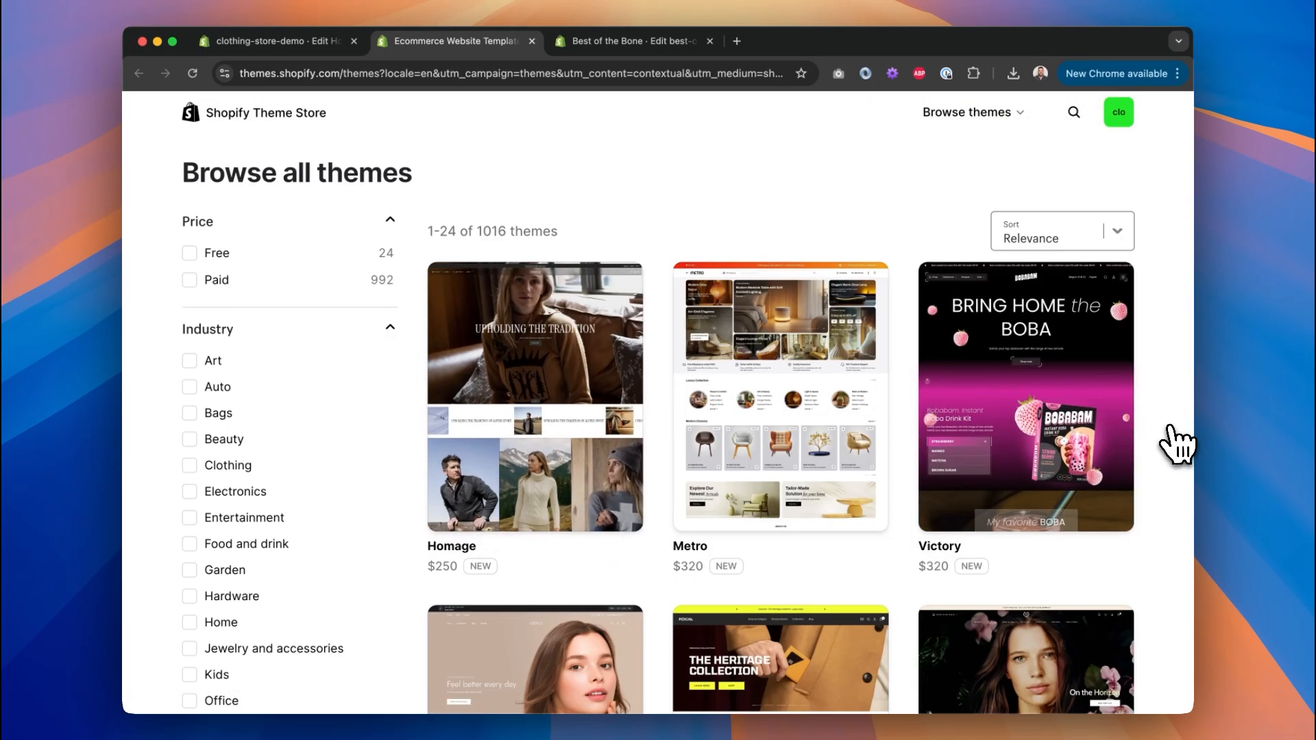
{"action": "scroll", "coordinate": [1177, 444], "scroll_direction": "down", "scroll_amount": 4}
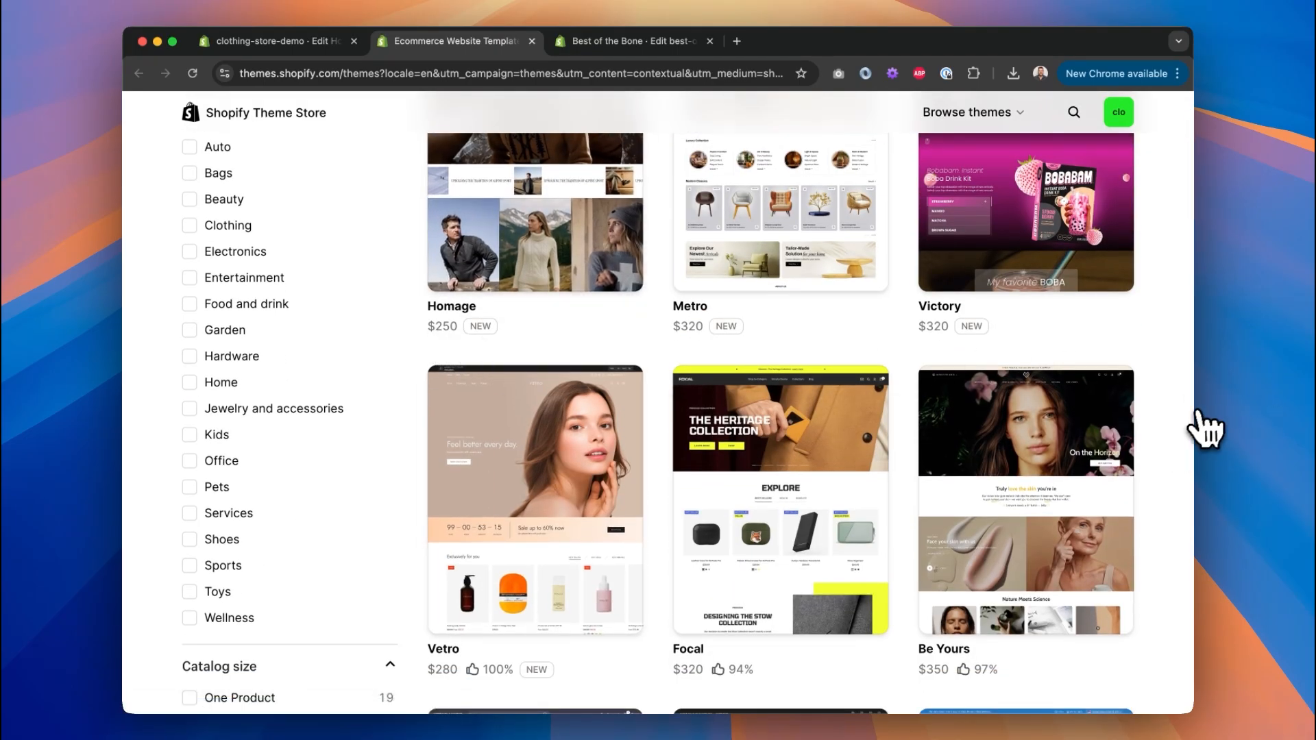
{"action": "scroll", "coordinate": [1204, 425], "scroll_direction": "down", "scroll_amount": 5}
{"action": "scroll", "coordinate": [1204, 432], "scroll_direction": "down", "scroll_amount": 10}
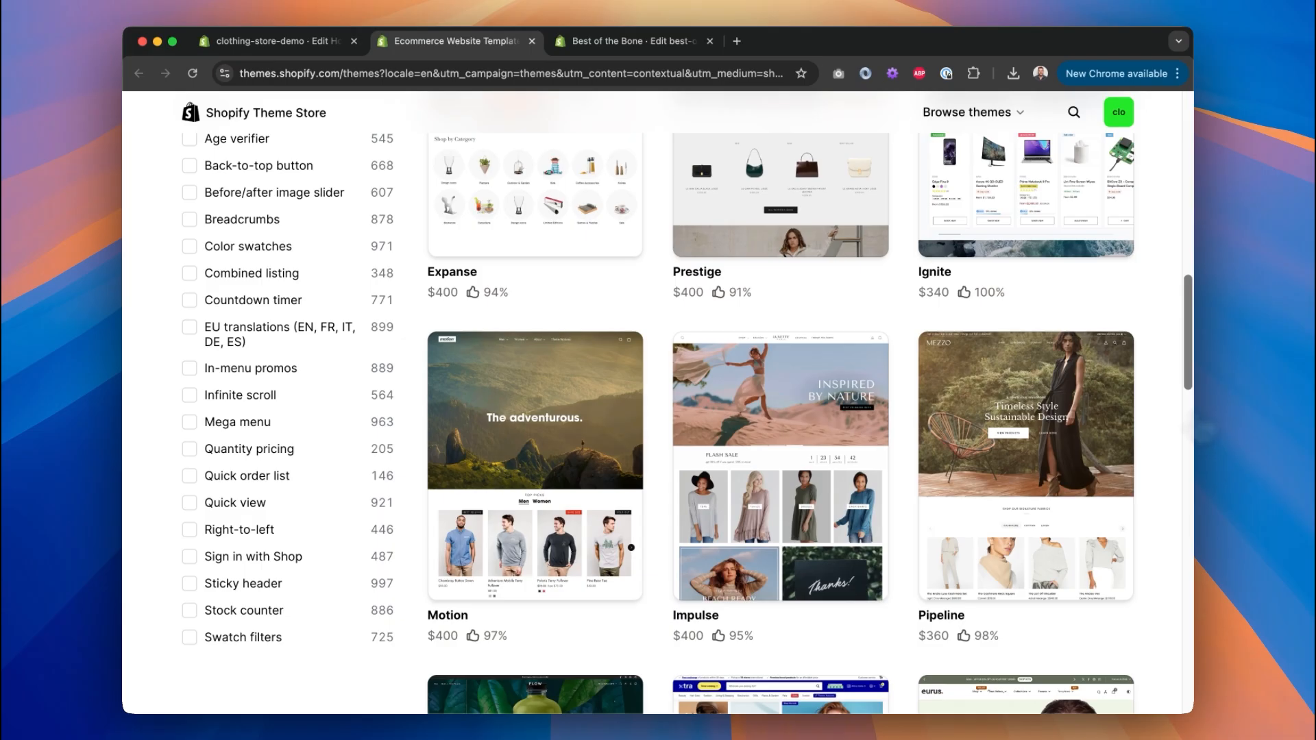
{"action": "scroll", "coordinate": [809, 401], "scroll_direction": "down", "scroll_amount": 8}
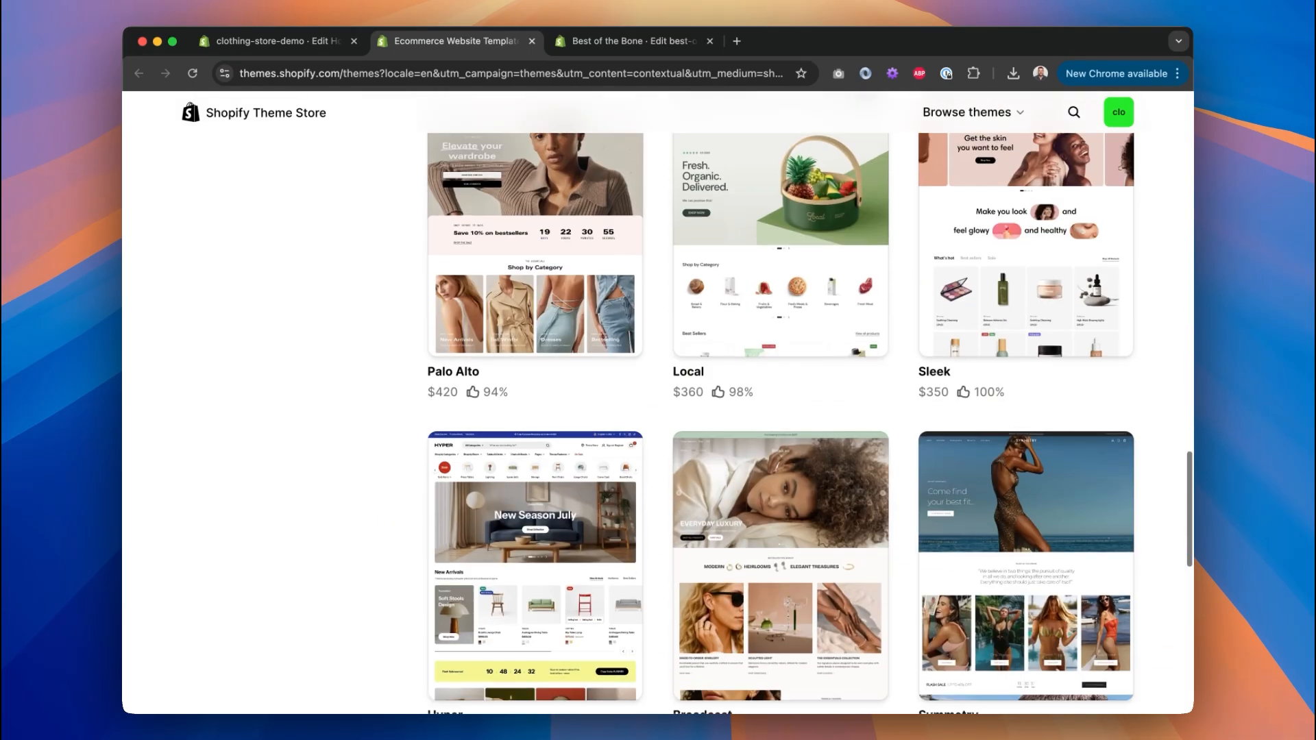
{"action": "scroll", "coordinate": [809, 401], "scroll_direction": "down", "scroll_amount": 4}
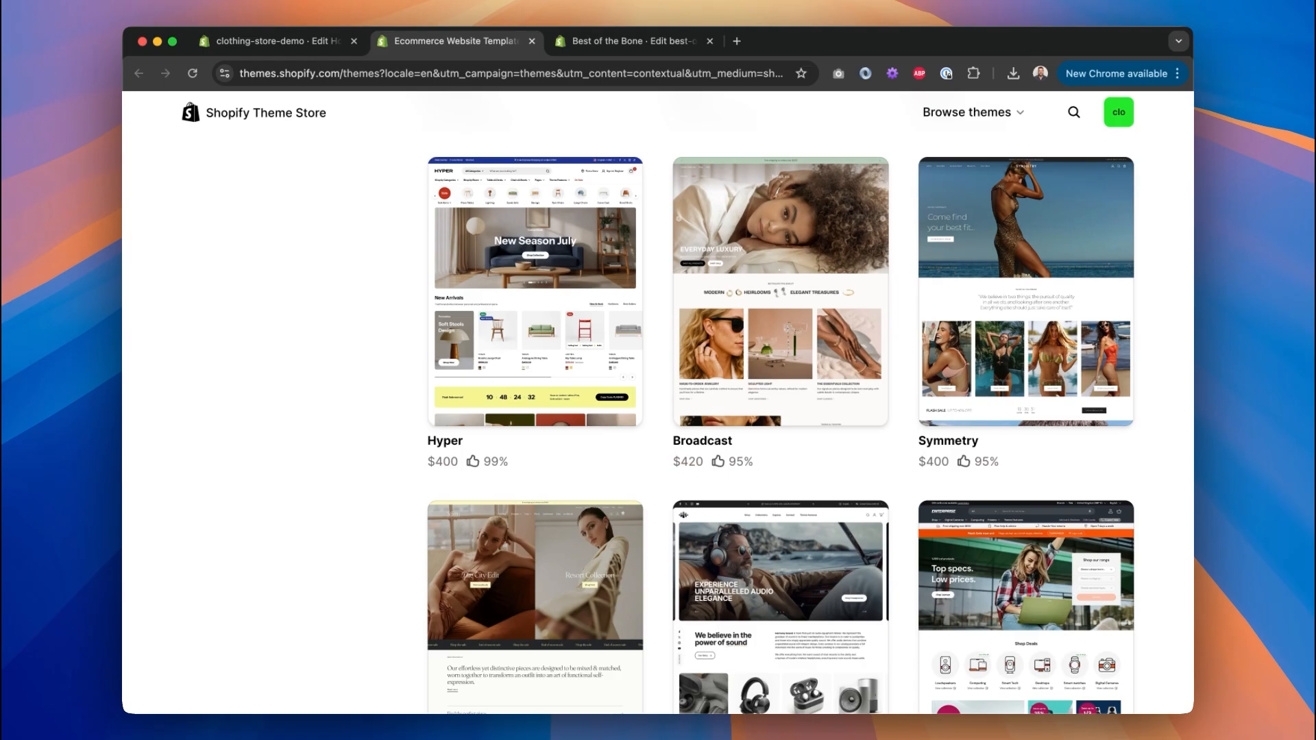
{"action": "scroll", "coordinate": [658, 403], "scroll_direction": "up", "scroll_amount": 20}
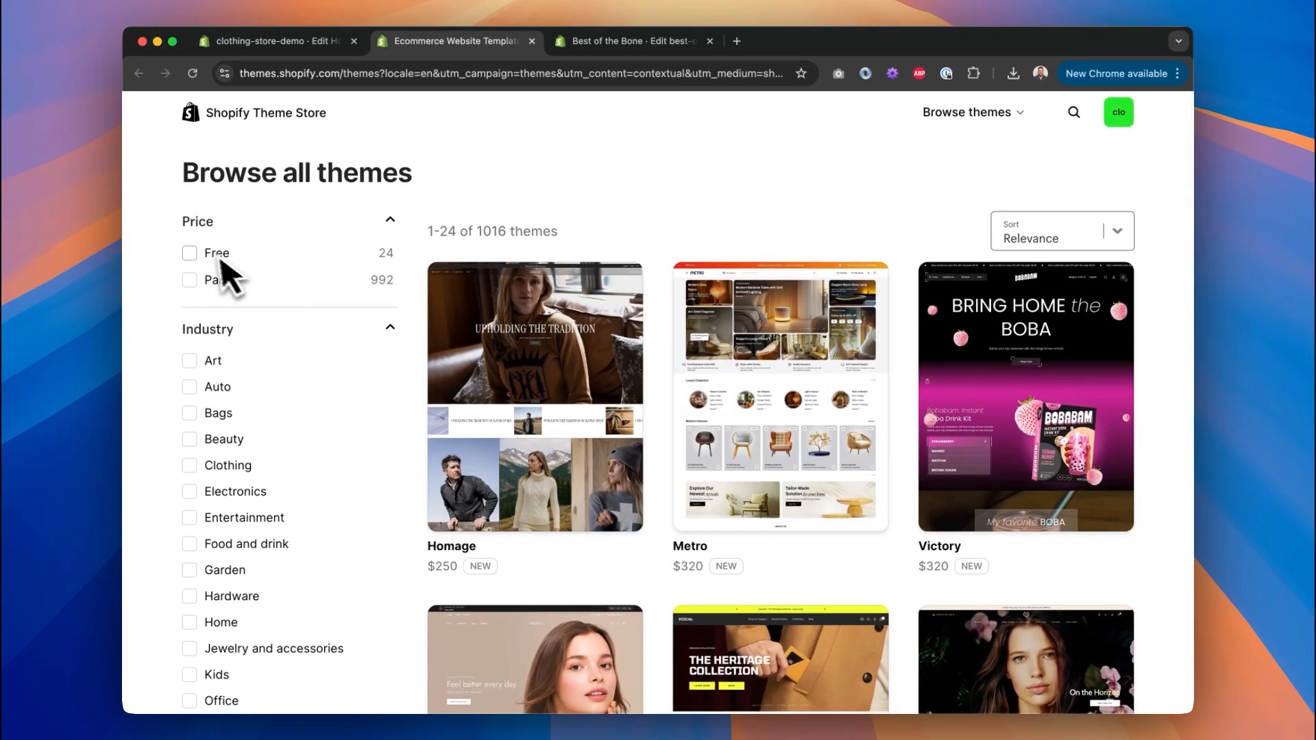
Filter the Theme Store to free themes, scan the listings, then move to the local homepage mock-up.
{"action": "left_click", "coordinate": [190, 253]}
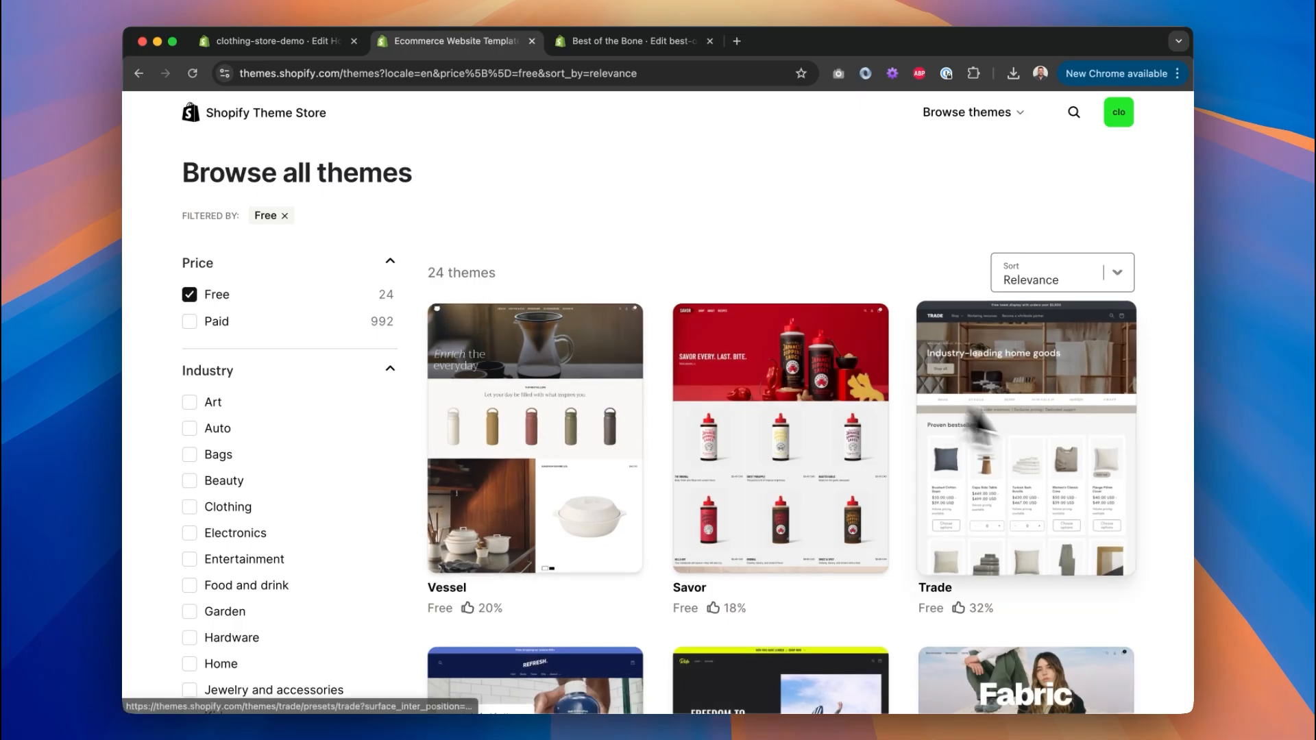
{"action": "scroll", "coordinate": [1191, 488], "scroll_direction": "down", "scroll_amount": 12}
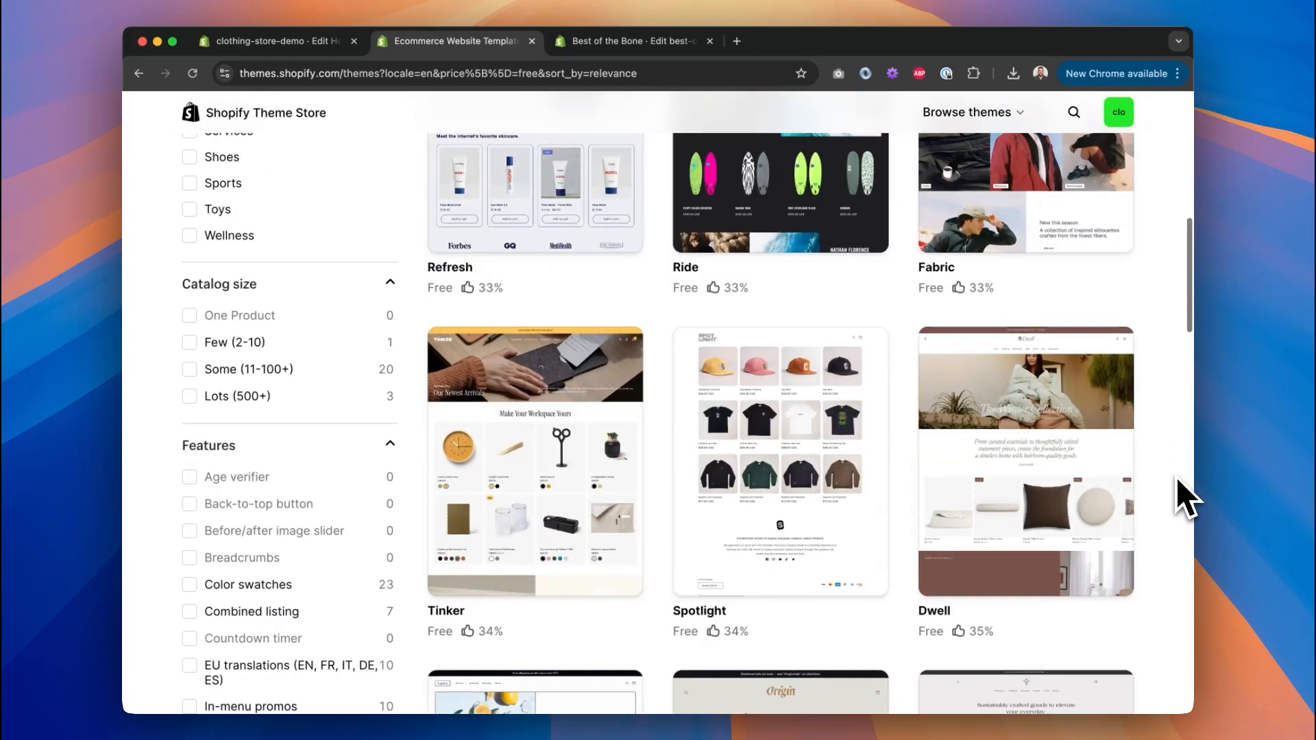
{"action": "scroll", "coordinate": [1184, 497], "scroll_direction": "down", "scroll_amount": 9}
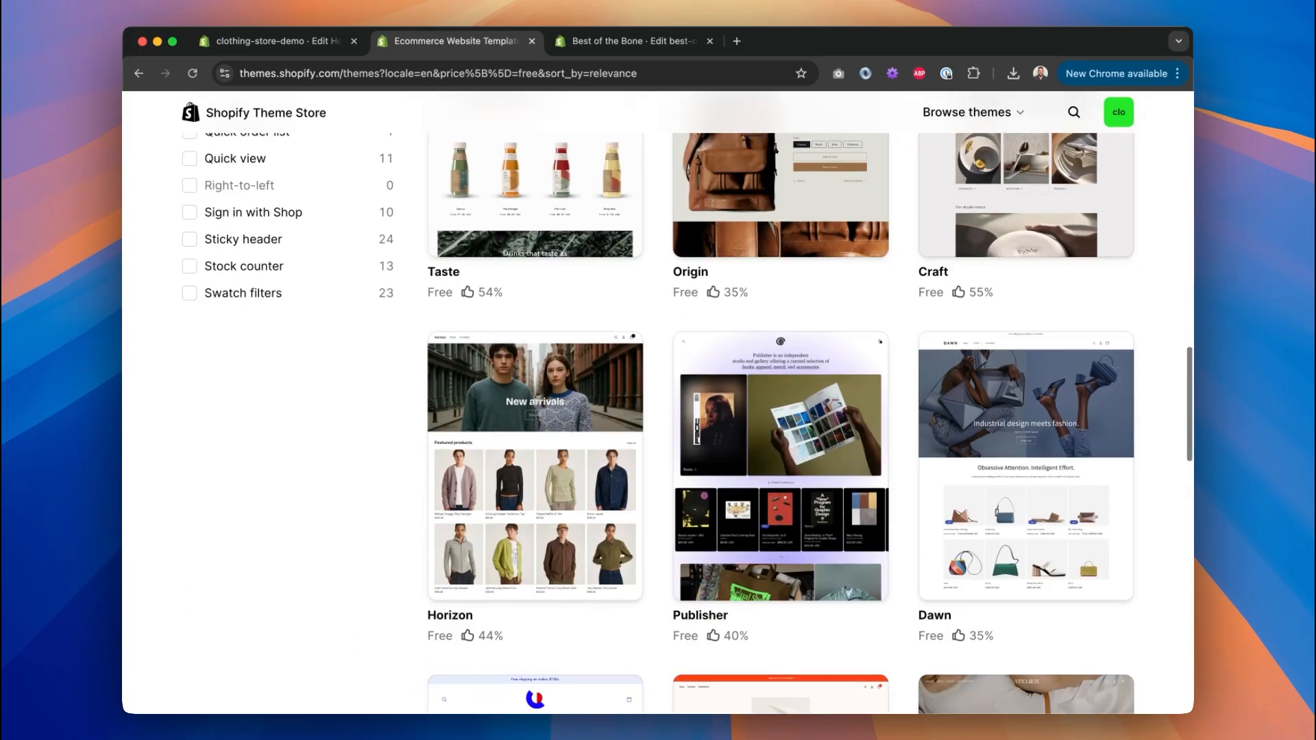
{"action": "scroll", "coordinate": [686, 404], "scroll_direction": "down", "scroll_amount": 5}
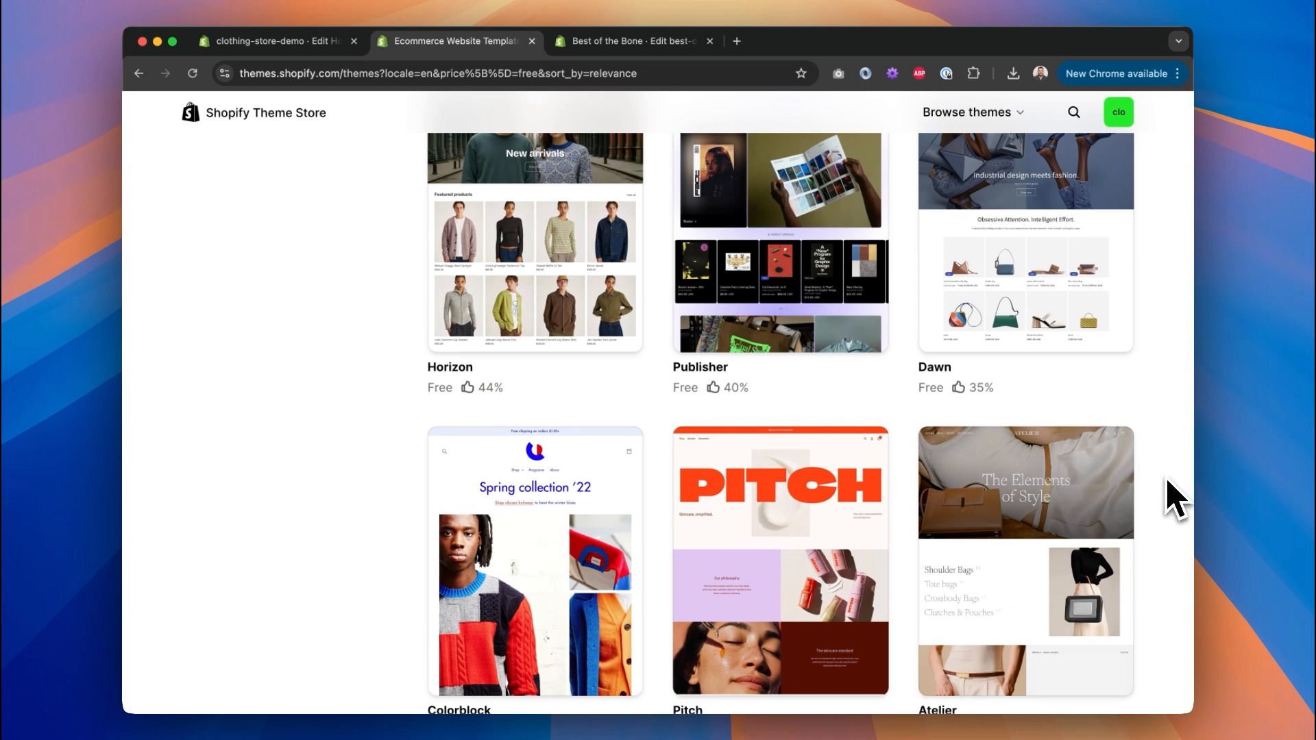
{"action": "scroll", "coordinate": [795, 411], "scroll_direction": "down", "scroll_amount": 20}
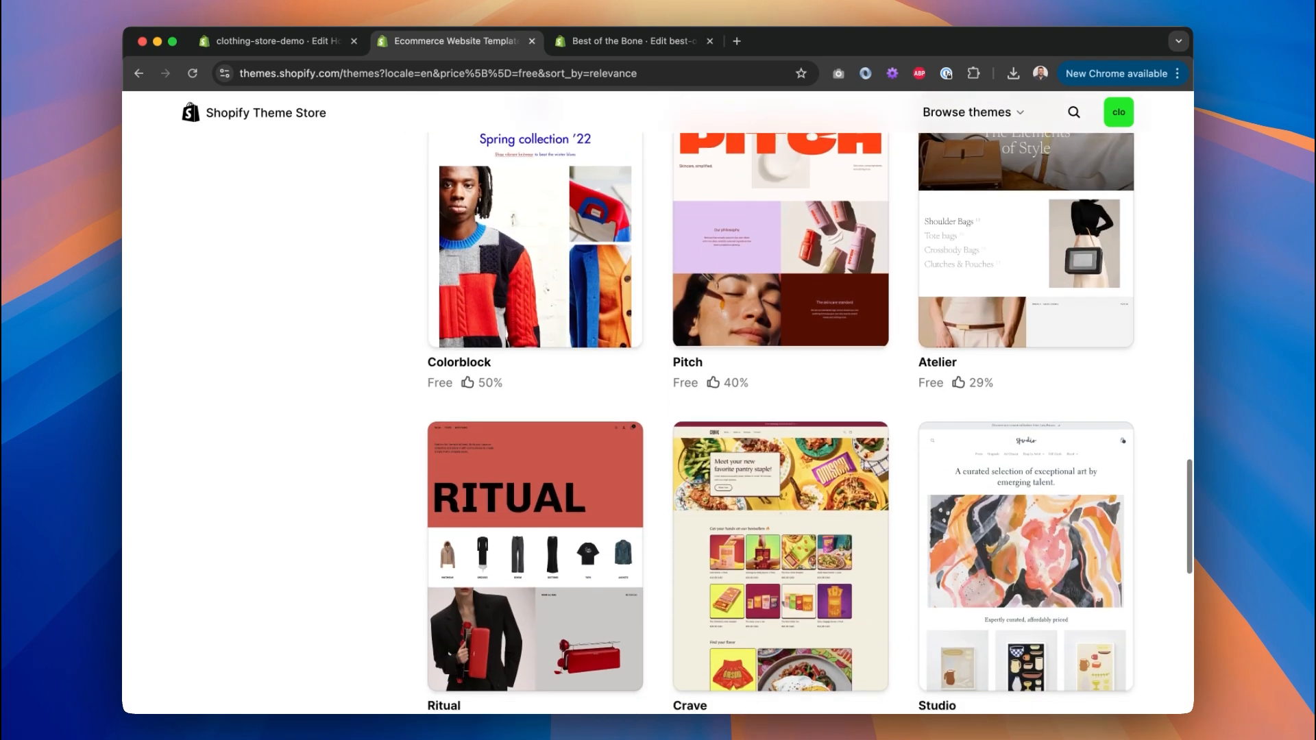
{"action": "scroll", "coordinate": [795, 411], "scroll_direction": "up", "scroll_amount": 20}
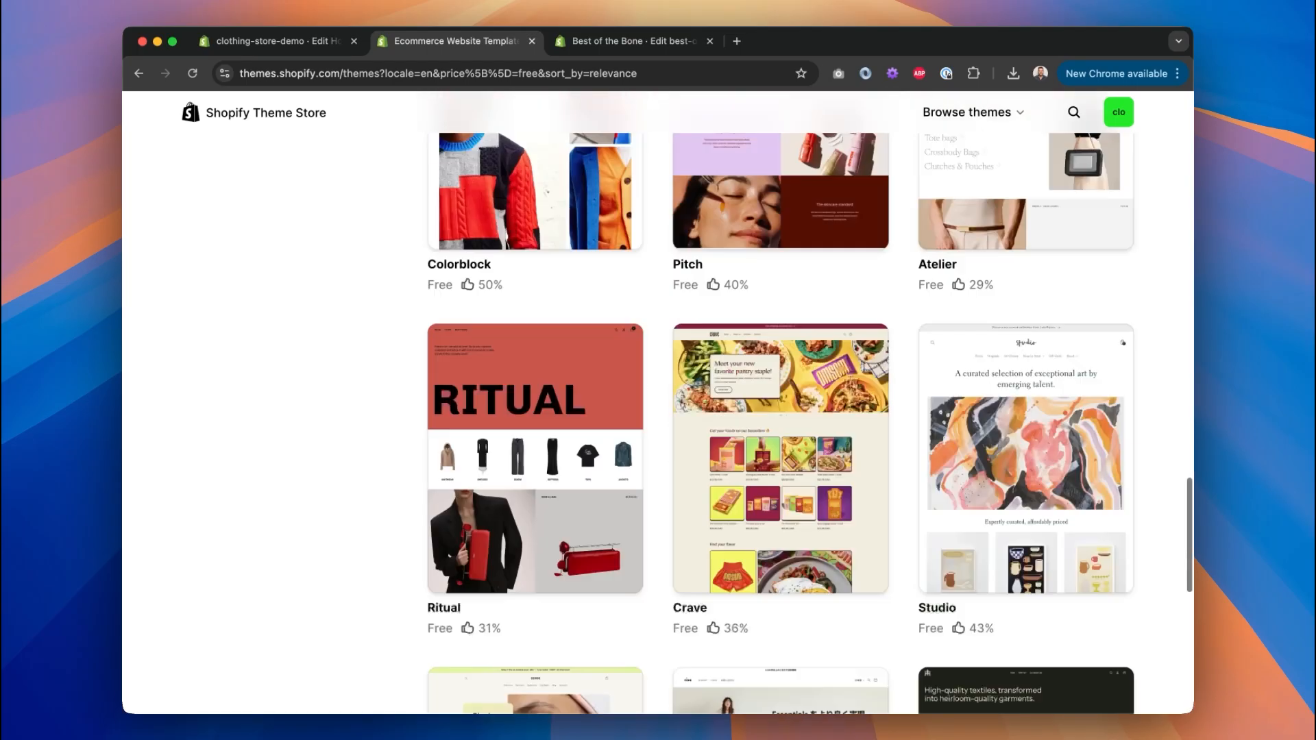
{"action": "scroll", "coordinate": [658, 412], "scroll_direction": "up", "scroll_amount": 8}
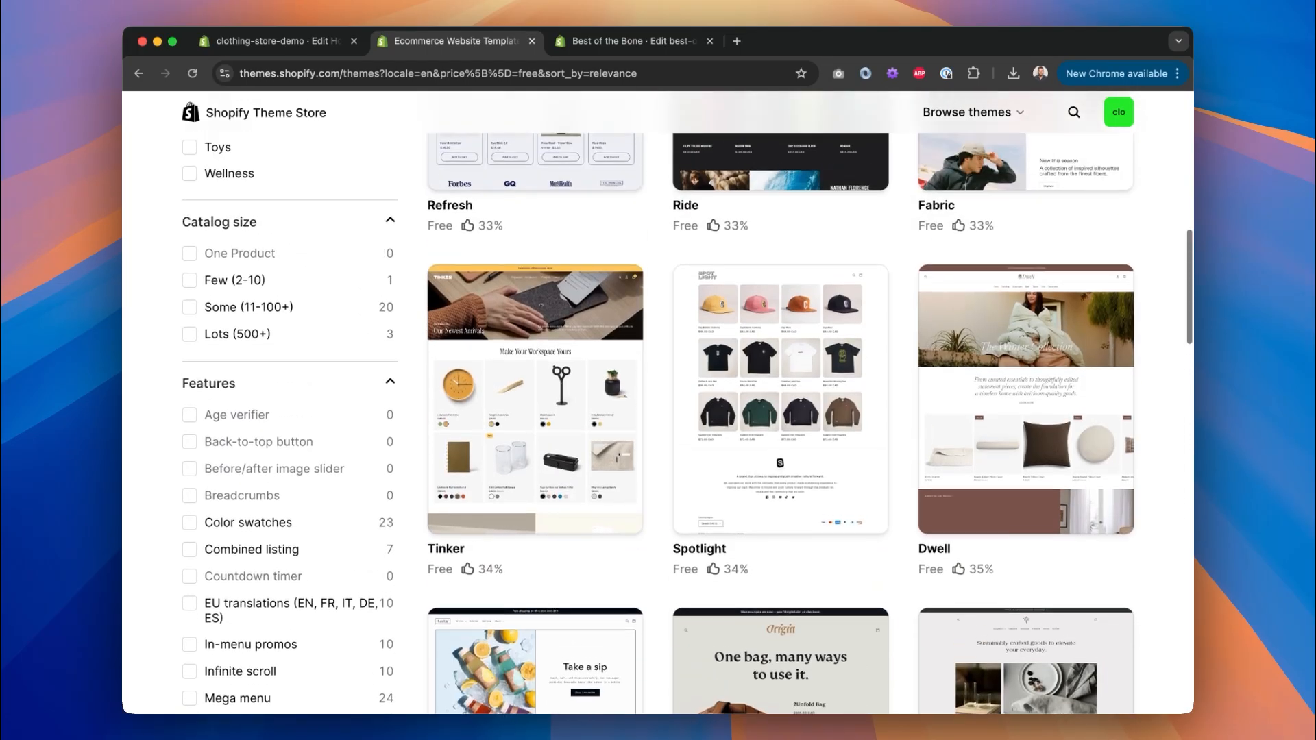
{"action": "scroll", "coordinate": [658, 412], "scroll_direction": "up", "scroll_amount": 1}
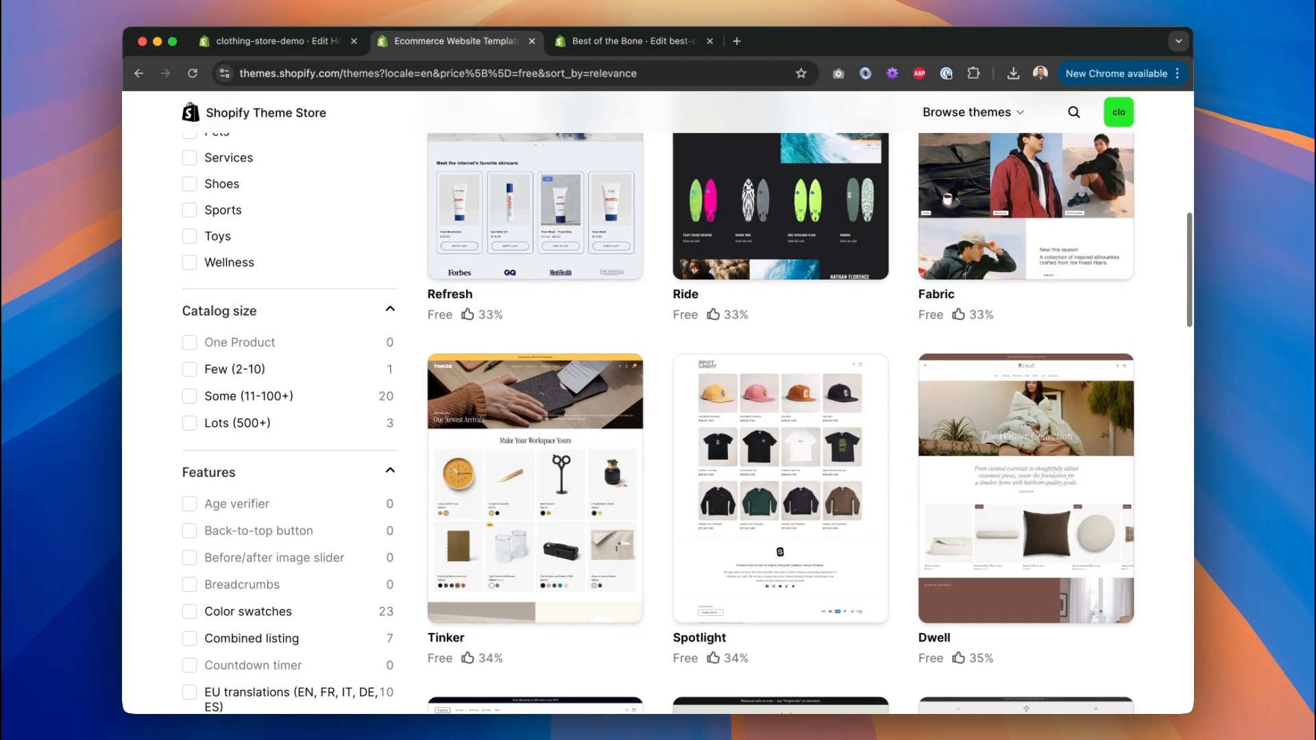
{"action": "scroll", "coordinate": [1169, 421], "scroll_direction": "up", "scroll_amount": 6}
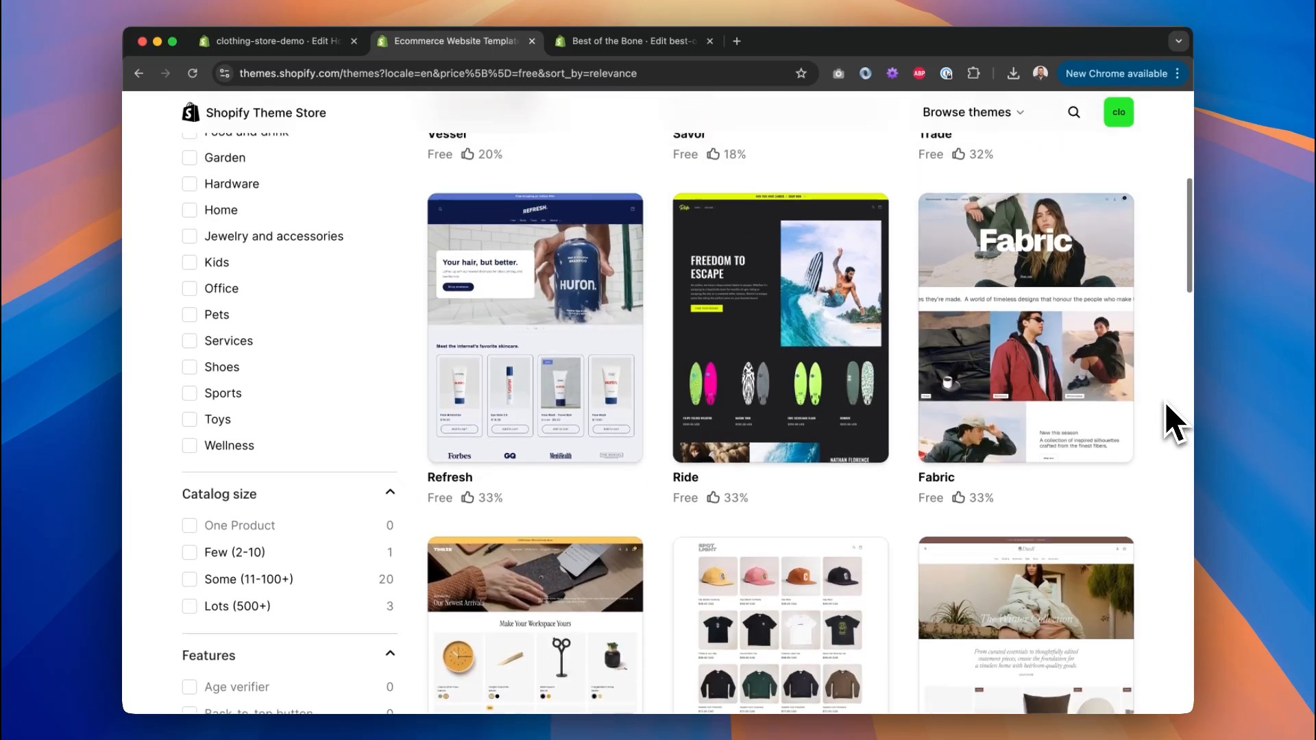
{"action": "scroll", "coordinate": [1170, 421], "scroll_direction": "down", "scroll_amount": 8}
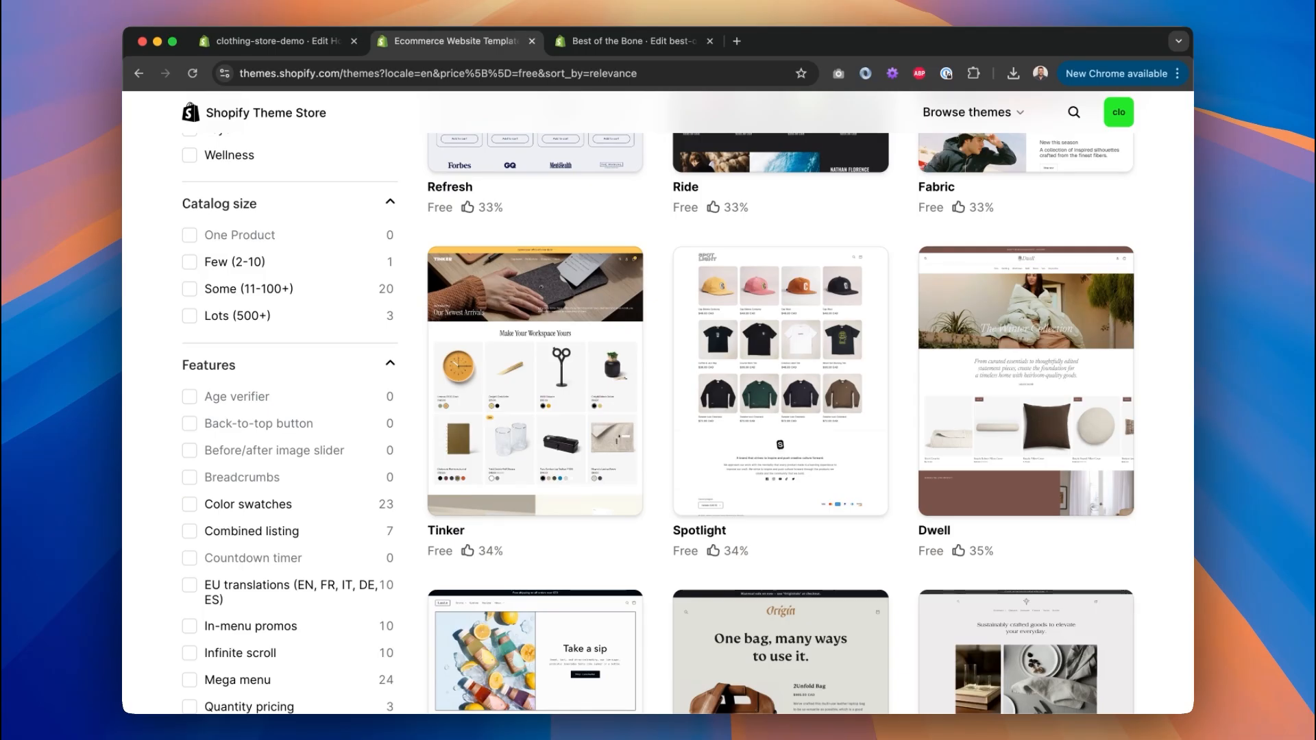
{"action": "key", "text": "ctrl+Right"}
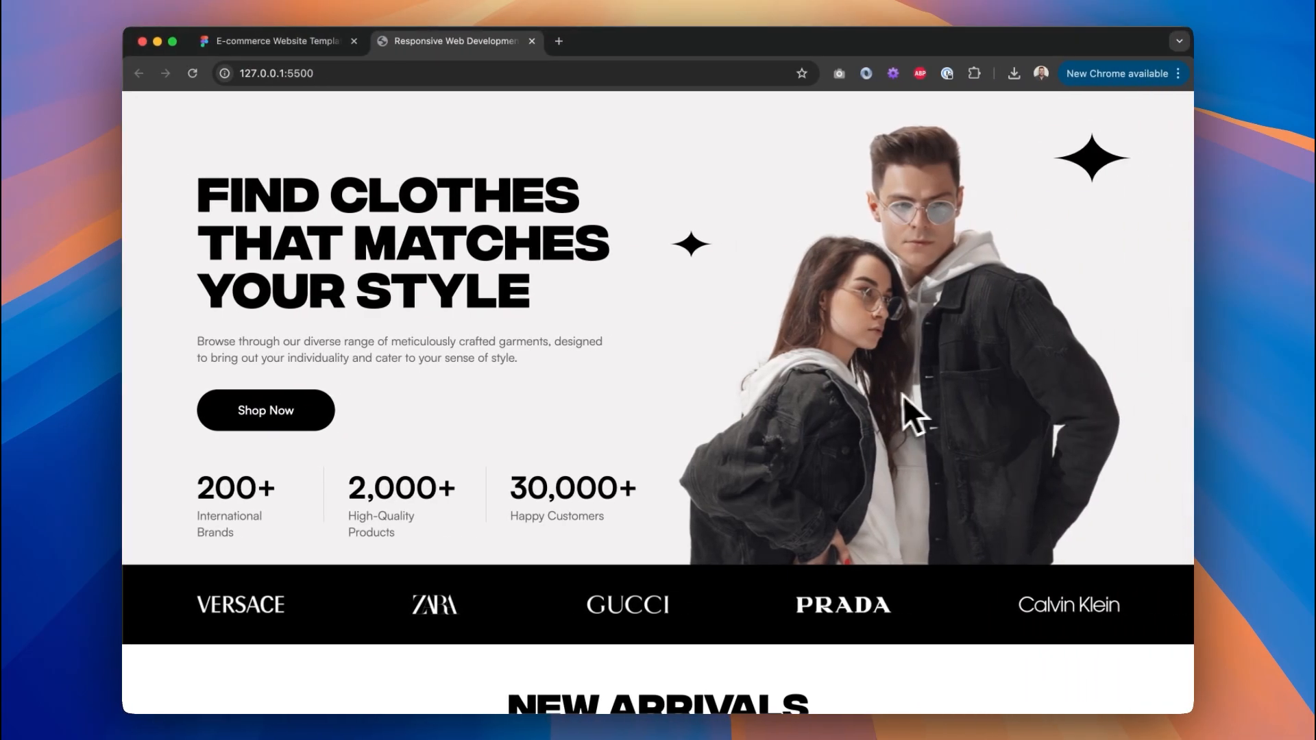
Scroll through the Figma Homepage design frame once more.
{"action": "left_click", "coordinate": [312, 41]}
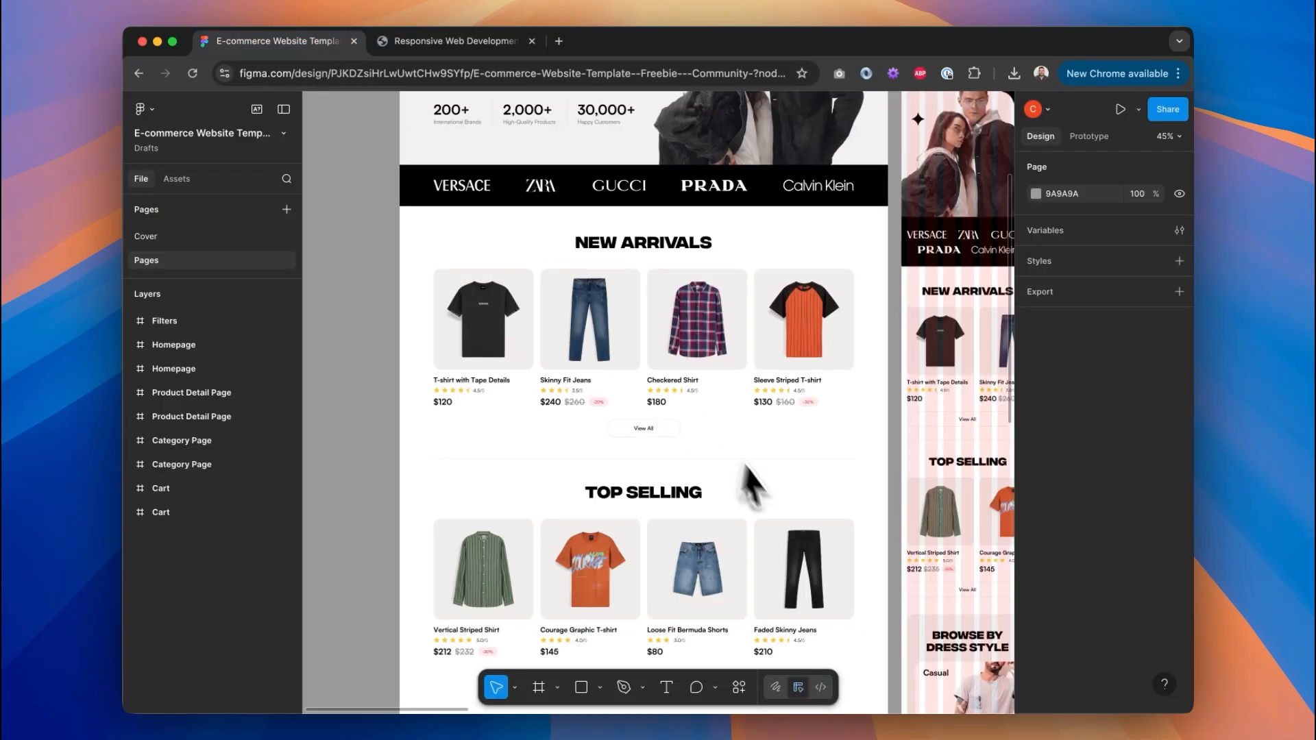
{"action": "scroll", "coordinate": [749, 479], "scroll_direction": "up", "scroll_amount": 5}
{"action": "scroll", "coordinate": [658, 404], "scroll_direction": "down", "scroll_amount": 2}
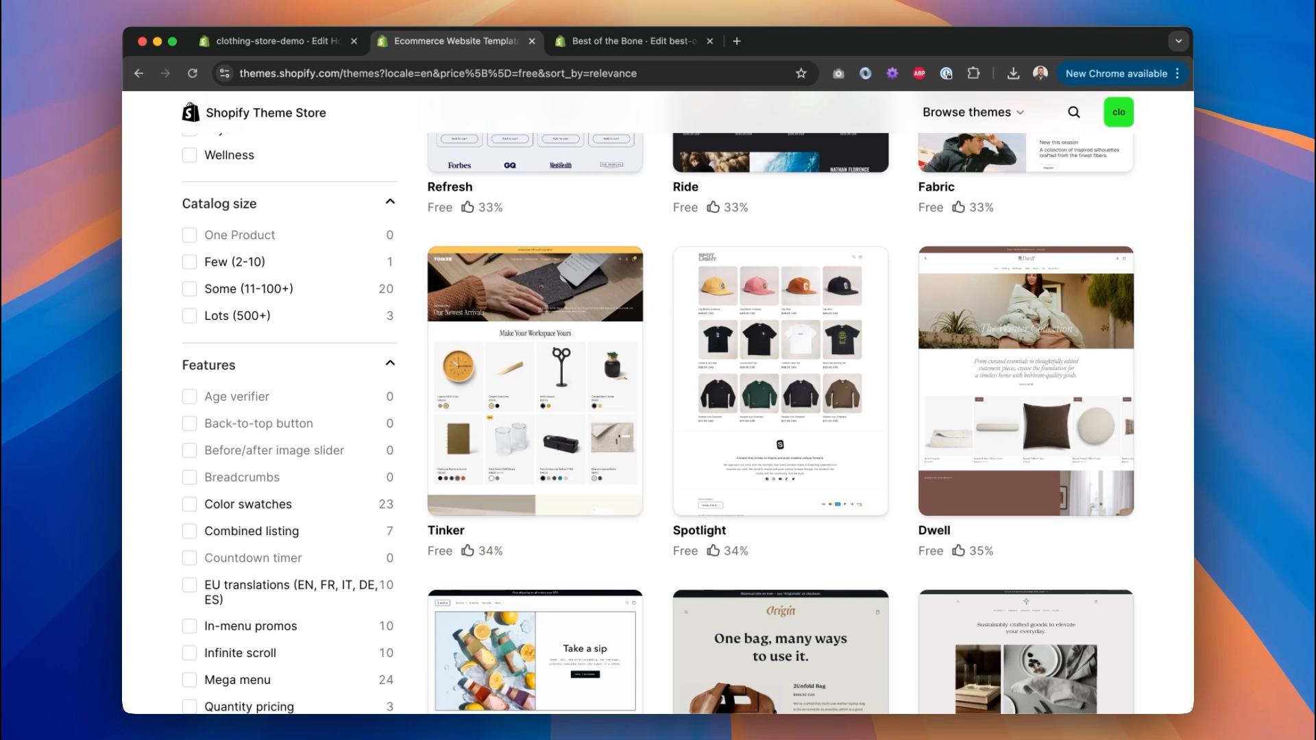
Review the Spotlight theme's page and try Spotlight on the store.
{"action": "left_click", "coordinate": [814, 411]}
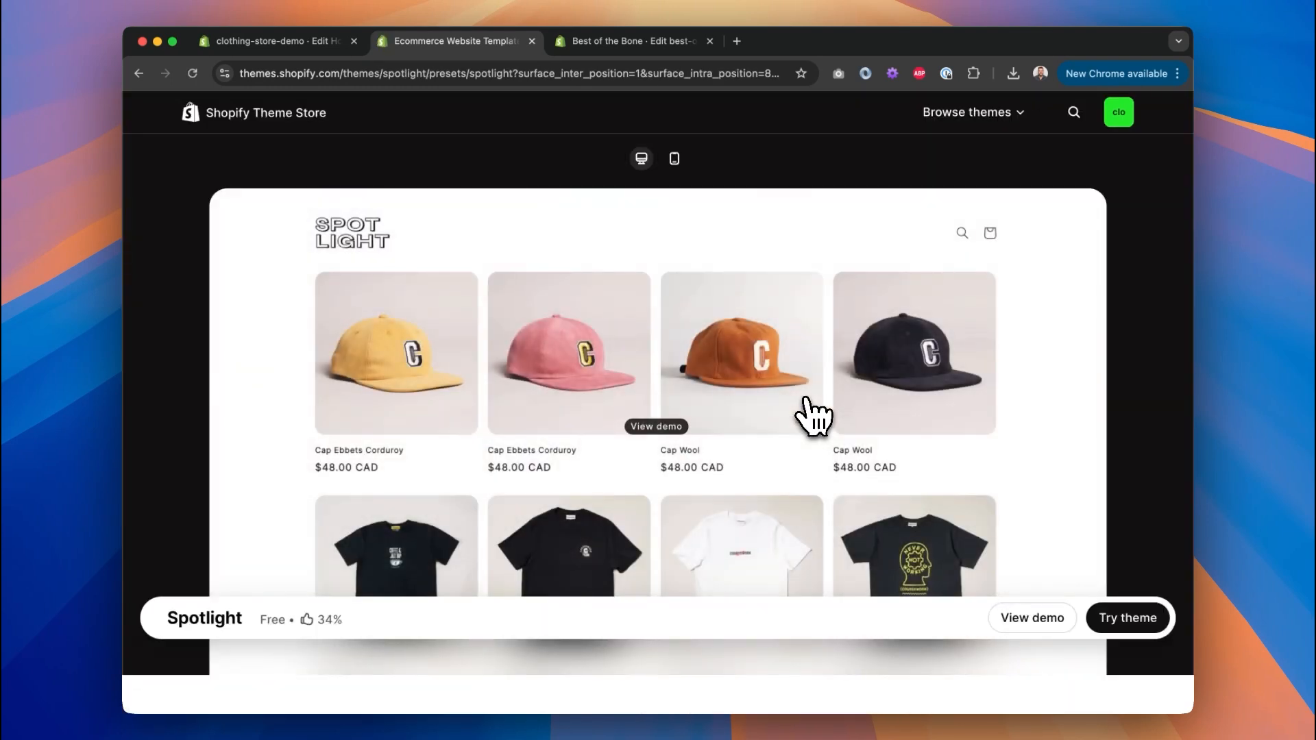
{"action": "scroll", "coordinate": [814, 414], "scroll_direction": "down", "scroll_amount": 4}
{"action": "scroll", "coordinate": [814, 414], "scroll_direction": "down", "scroll_amount": 5}
{"action": "scroll", "coordinate": [813, 415], "scroll_direction": "up", "scroll_amount": 10}
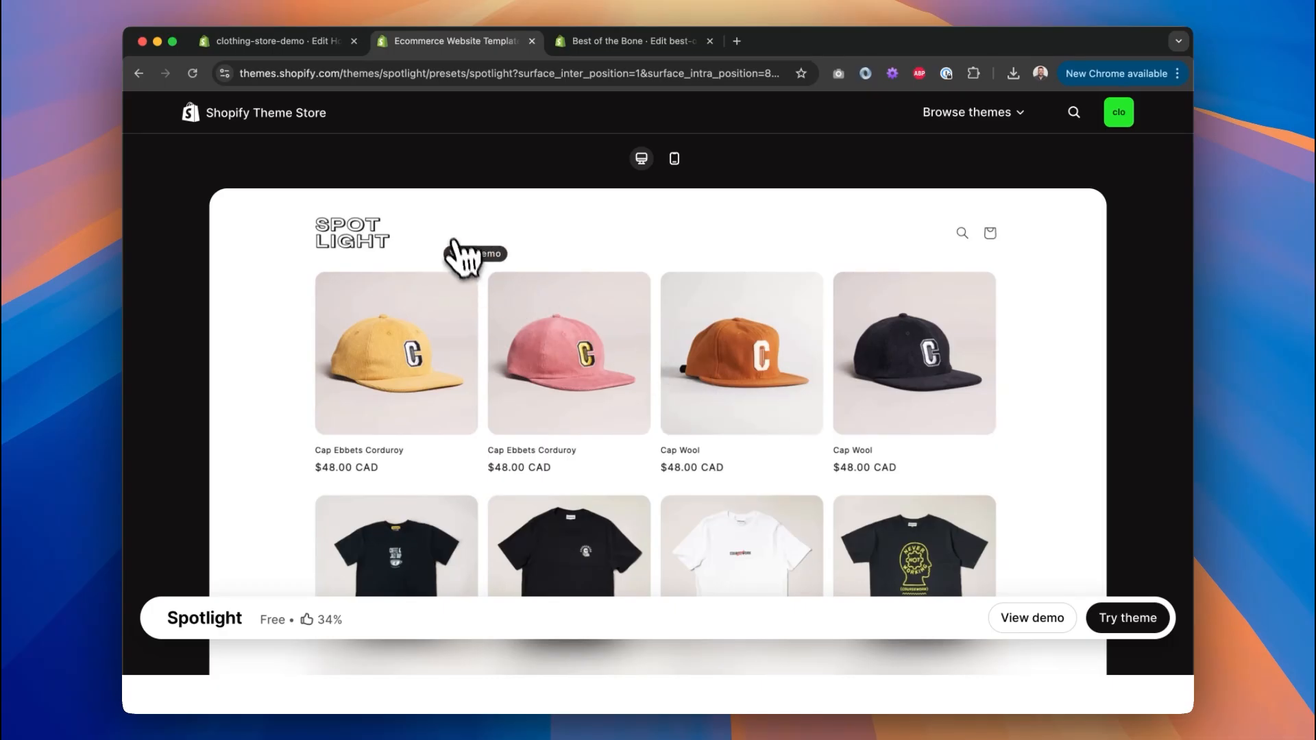
{"action": "left_click", "coordinate": [1139, 623]}
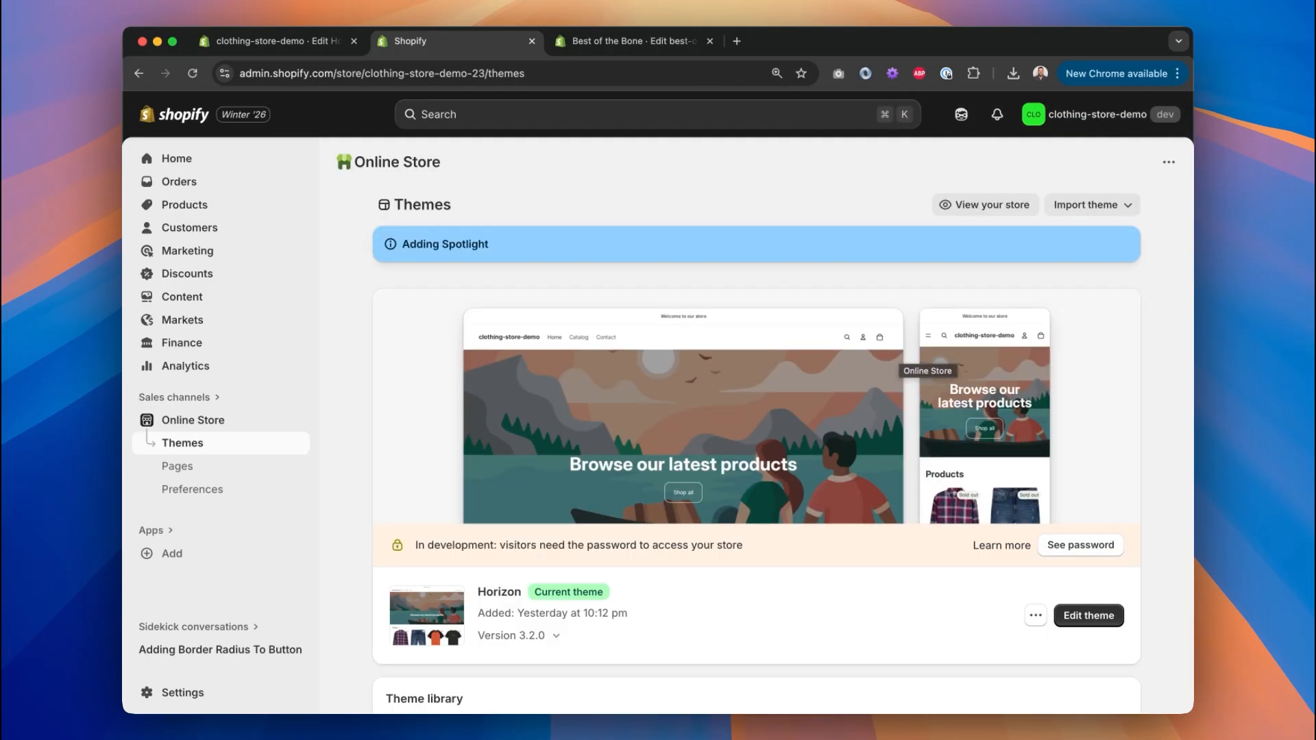
Open the newly added Spotlight theme from the theme library in the editor, then exit to Themes.
{"action": "scroll", "coordinate": [754, 446], "scroll_direction": "down", "scroll_amount": 5}
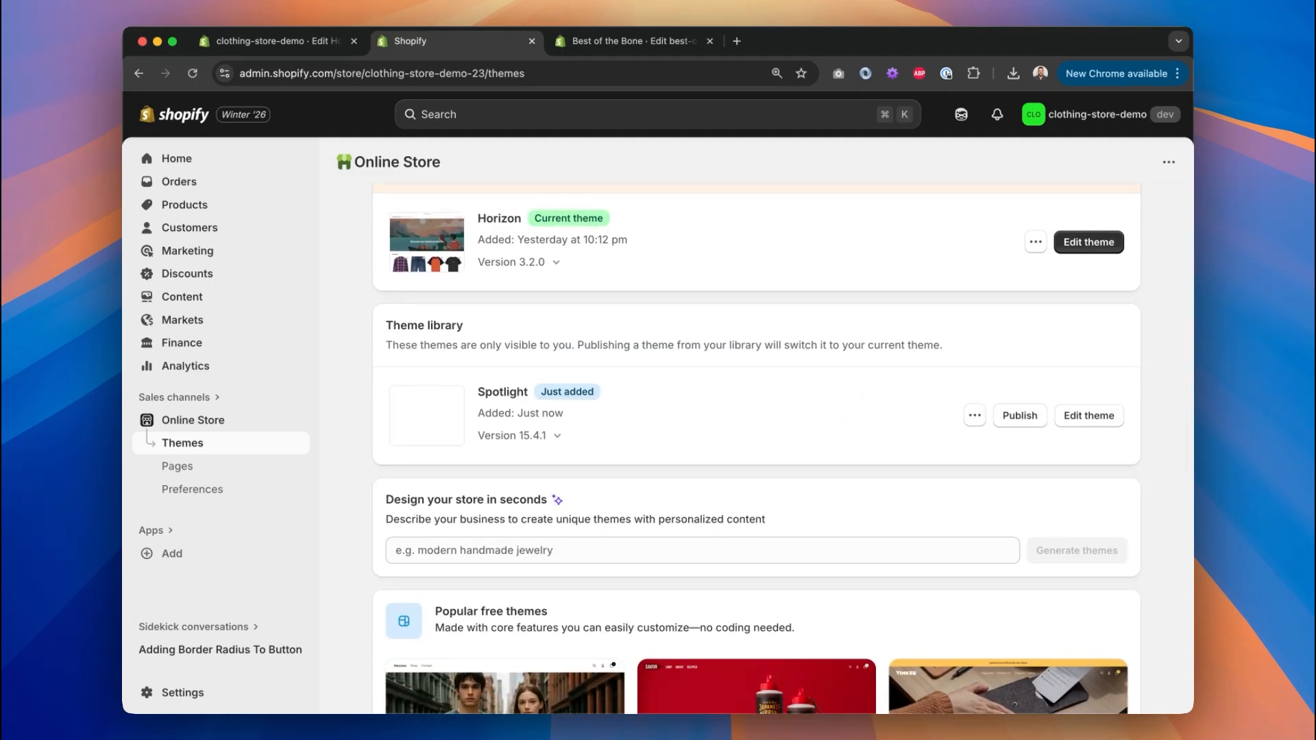
{"action": "scroll", "coordinate": [599, 328], "scroll_direction": "up", "scroll_amount": 3}
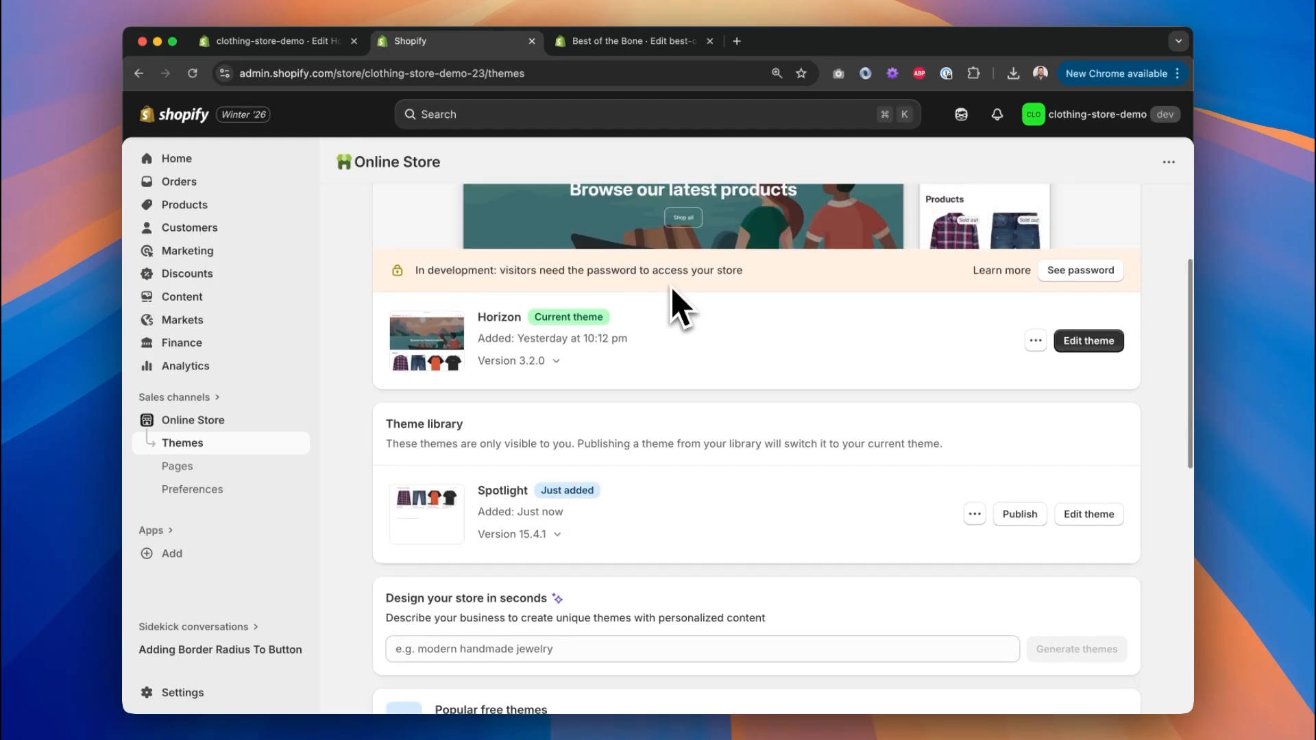
{"action": "scroll", "coordinate": [615, 420], "scroll_direction": "down", "scroll_amount": 4}
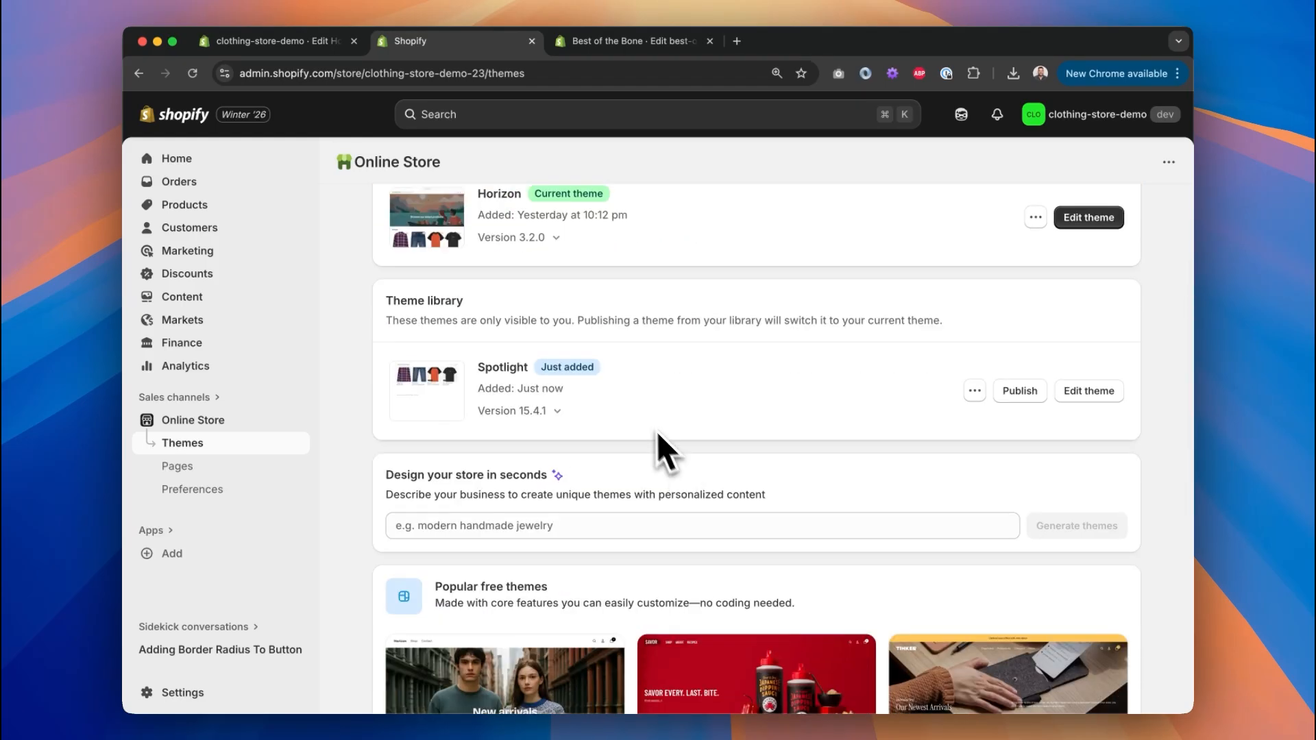
{"action": "left_click", "coordinate": [1088, 393]}
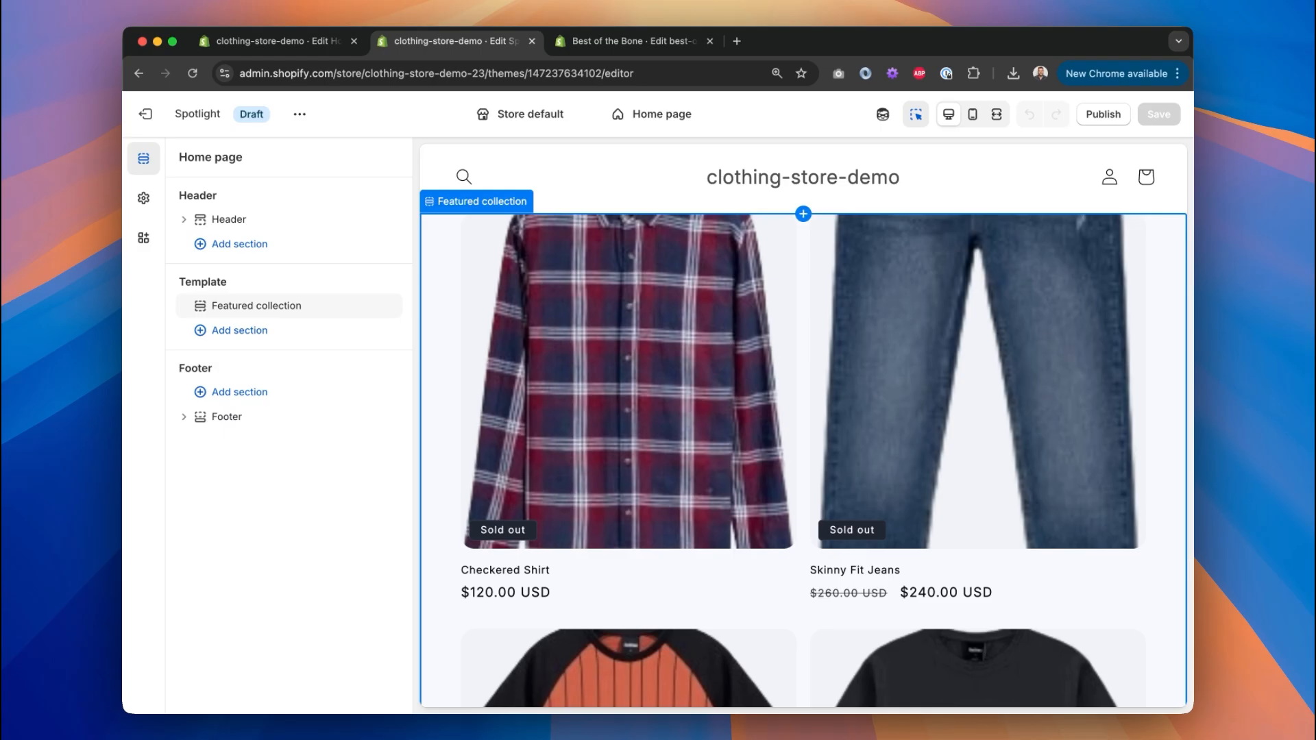
{"action": "left_click", "coordinate": [146, 113]}
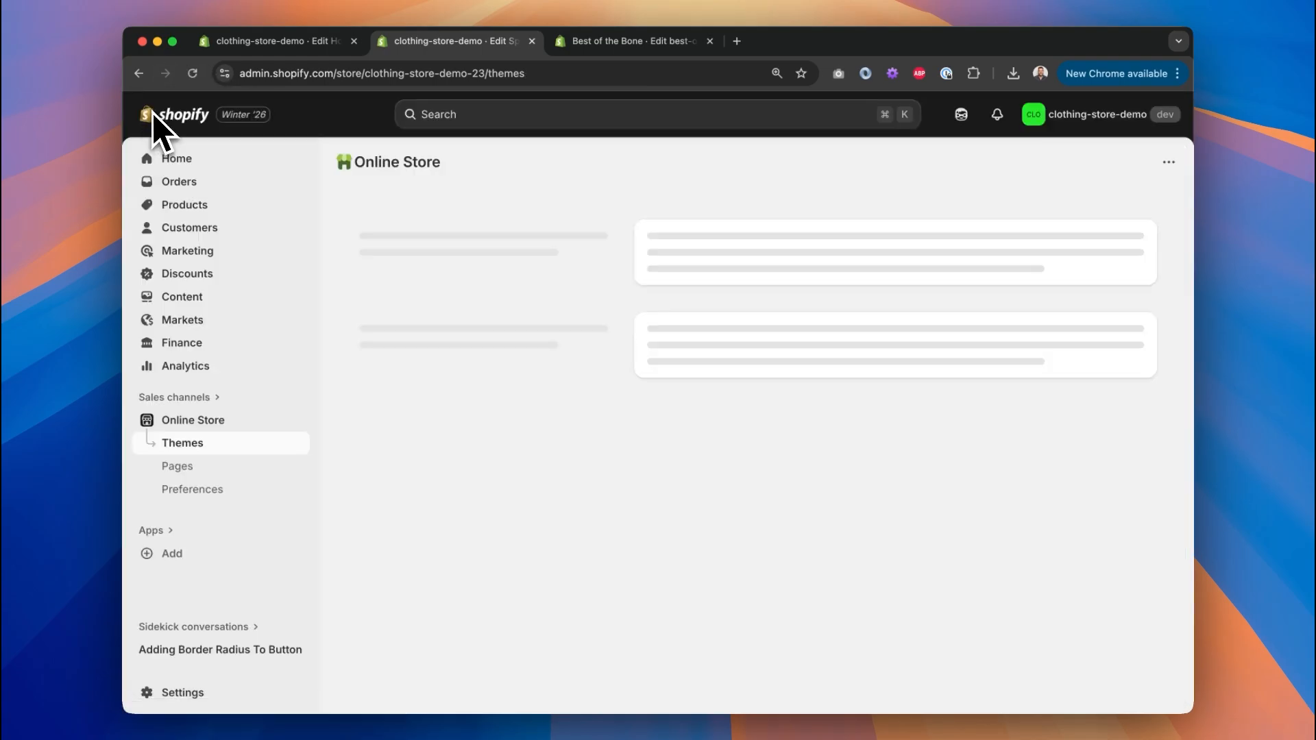
Create the 'T-Shirt with Tape D' product with its photo and save it.
{"action": "left_click", "coordinate": [226, 204]}
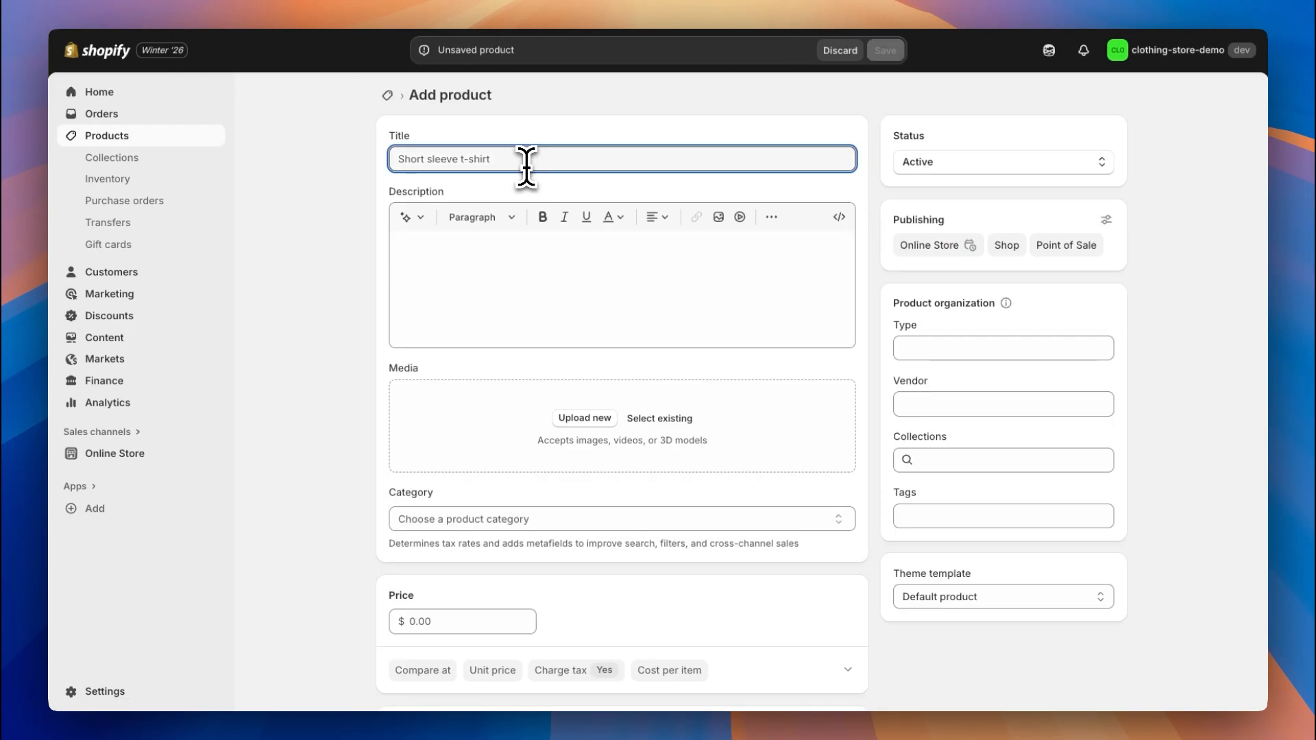
{"action": "type", "text": "T-Shirt with Tape Details"}
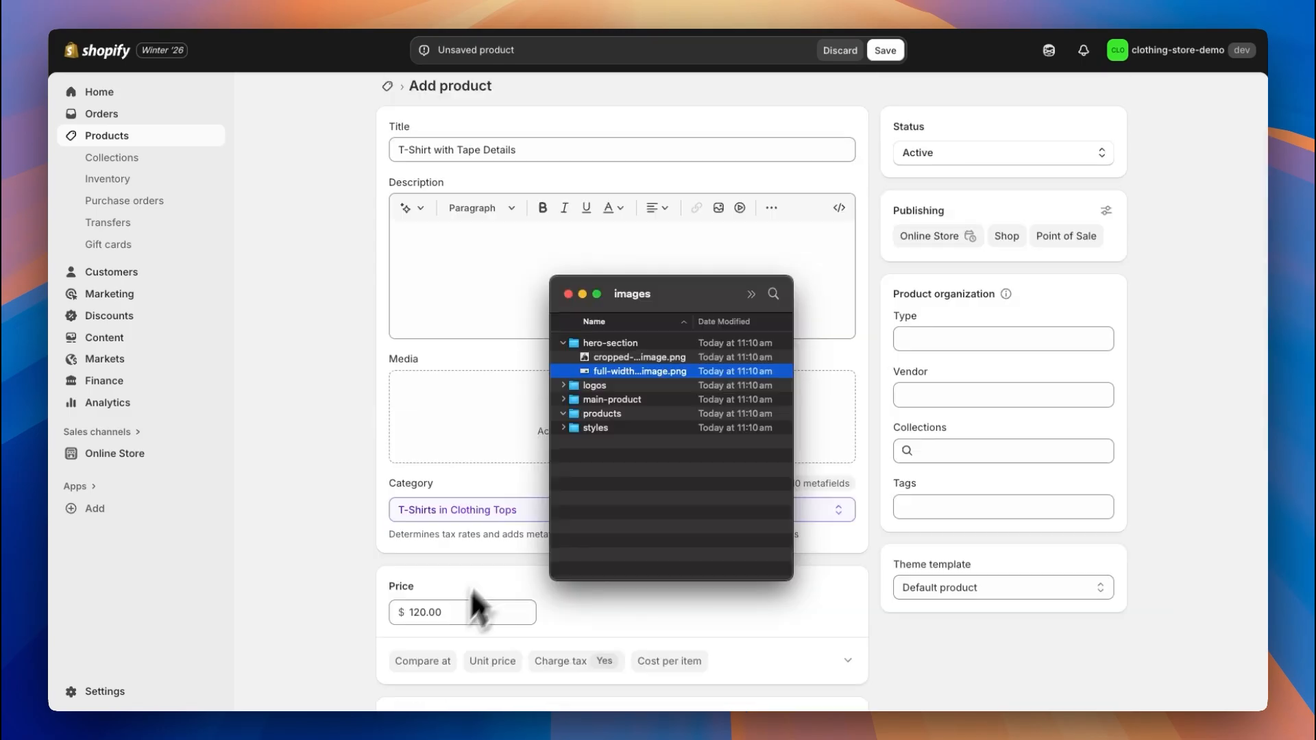
{"action": "left_click_drag", "start_coordinate": [647, 408], "coordinate": [345, 376]}
{"action": "left_click", "coordinate": [892, 58]}
Add a 'Skinny Fit Jeans' product priced 260.
{"action": "left_click", "coordinate": [443, 168]}
{"action": "left_click", "coordinate": [442, 159]}
{"action": "type", "text": "Skinny Fit Jeans"}
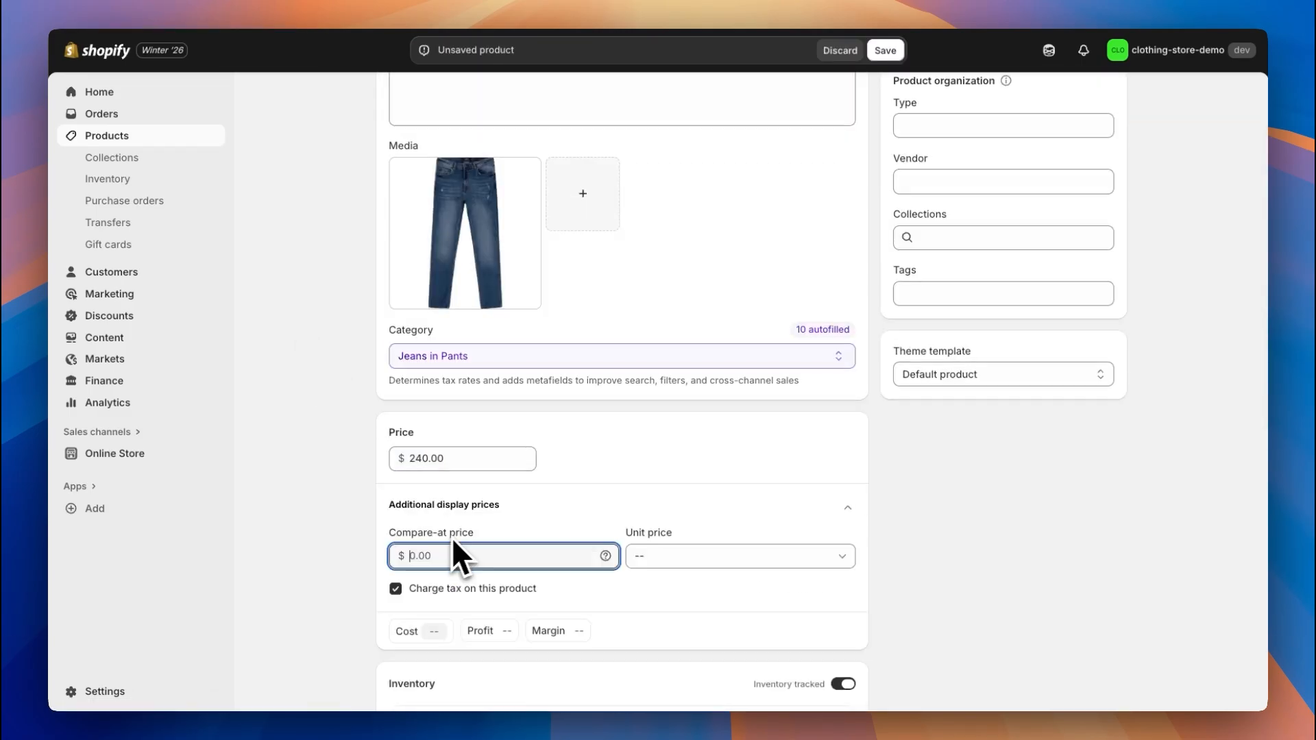
{"action": "type", "text": "260"}
{"action": "scroll", "coordinate": [603, 470], "scroll_direction": "down", "scroll_amount": 3}
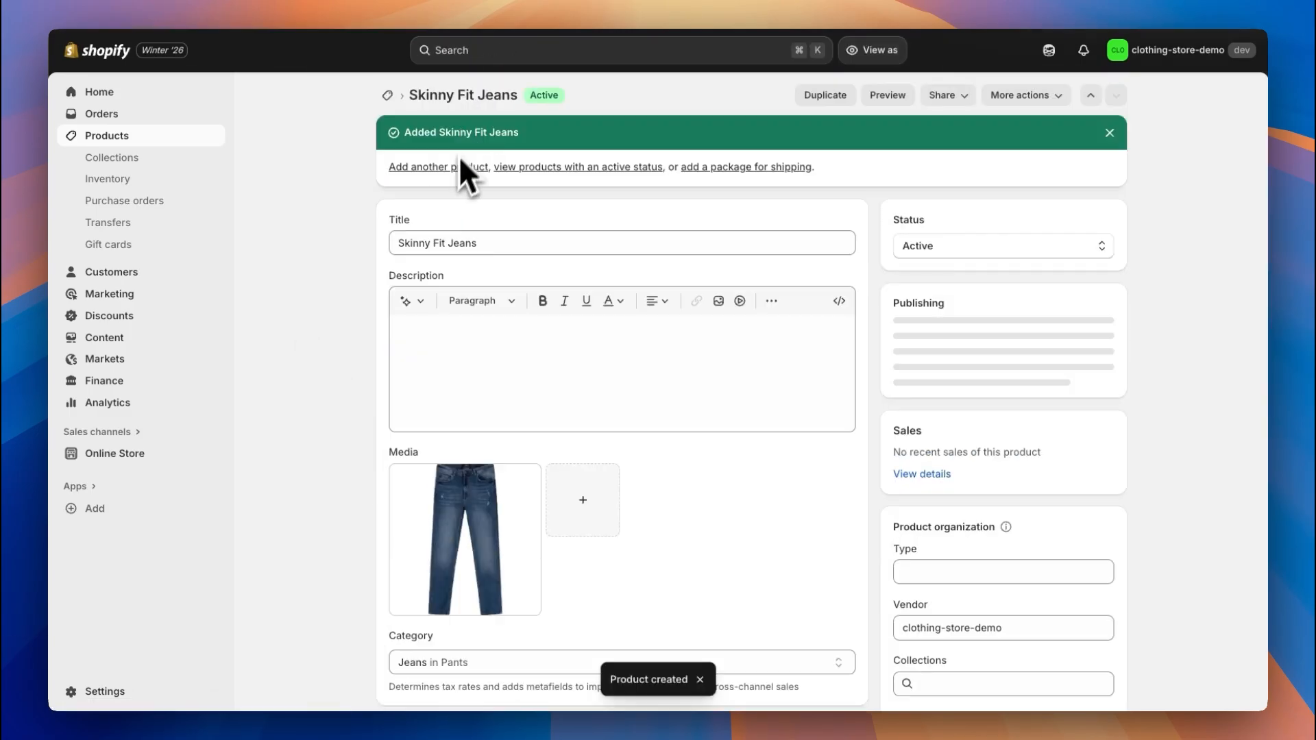
Add a 'Checkered Shirt' product with its photo, suggested category and price 120.
{"action": "left_click", "coordinate": [461, 165]}
{"action": "left_click", "coordinate": [460, 159]}
{"action": "type", "text": "Checkered Shirt"}
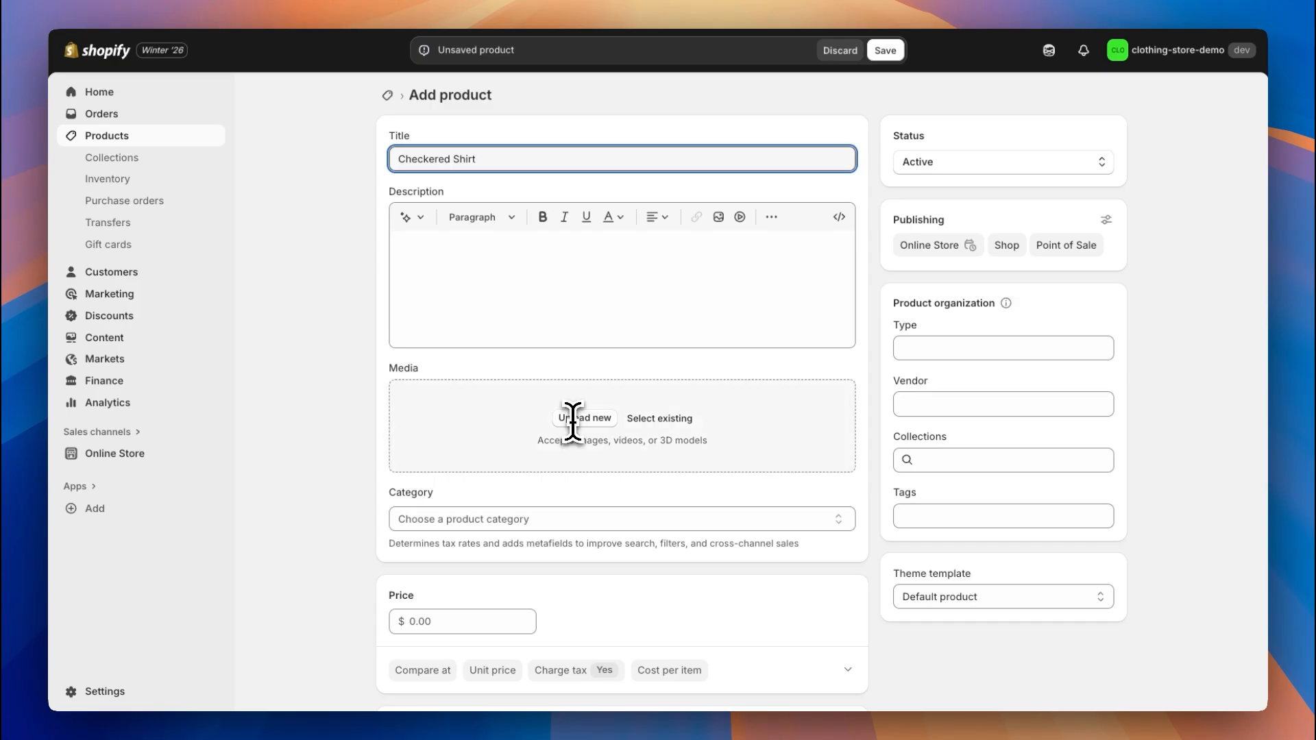
{"action": "left_click", "coordinate": [574, 419]}
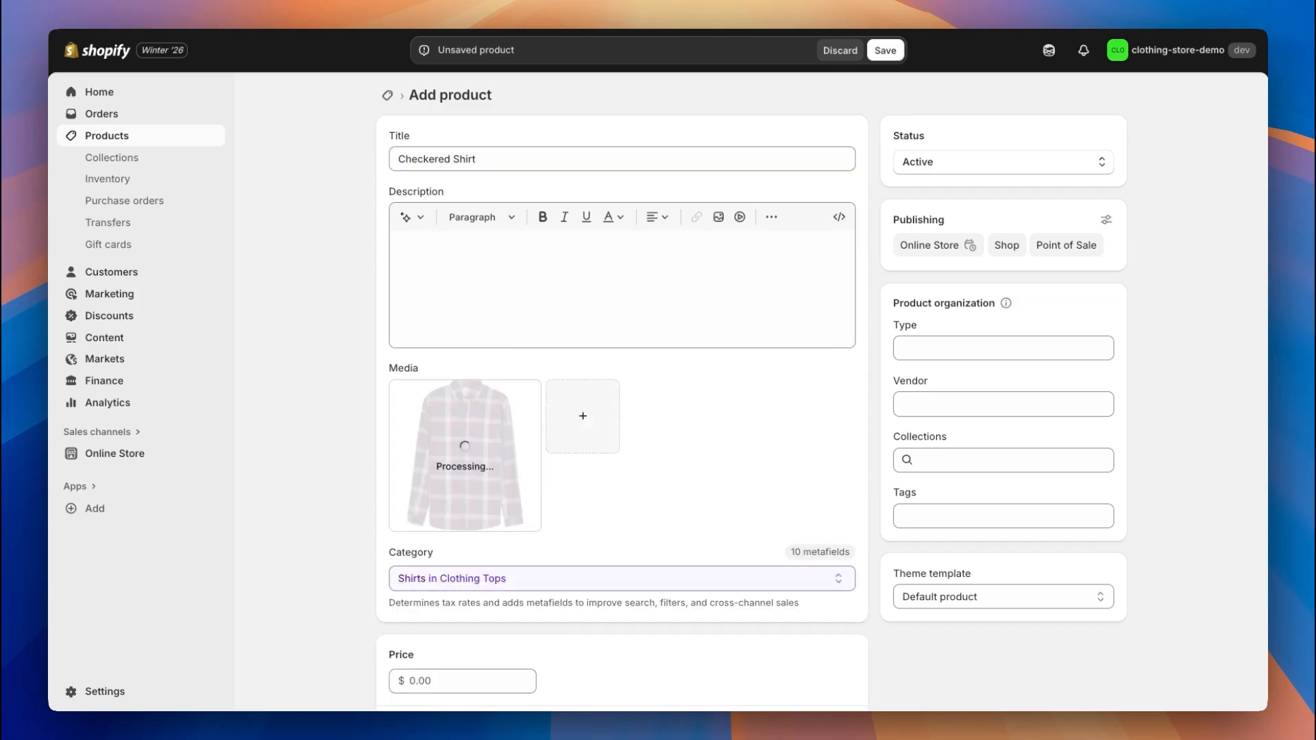
{"action": "left_click", "coordinate": [462, 680]}
{"action": "type", "text": "120"}
{"action": "scroll", "coordinate": [342, 384], "scroll_direction": "up", "scroll_amount": 3}
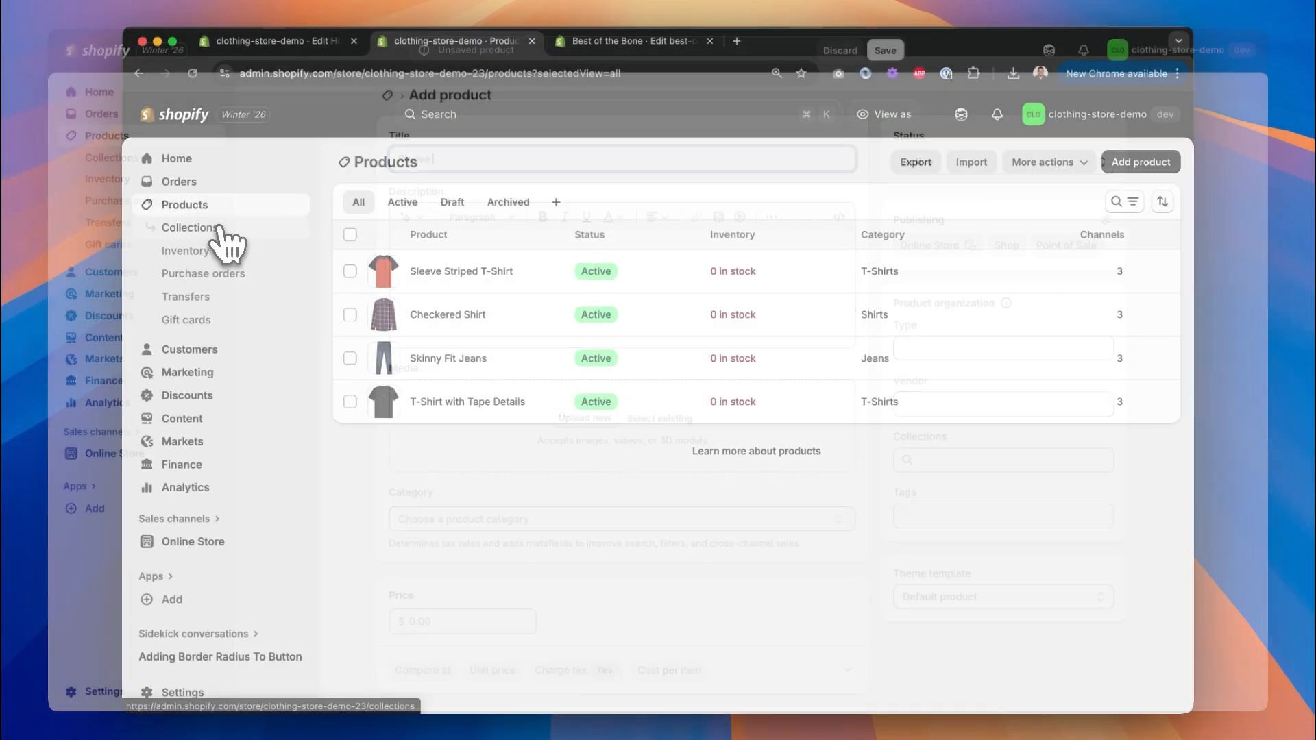
Create the 'New Arrivals' collection containing all four products.
{"action": "left_click", "coordinate": [218, 233]}
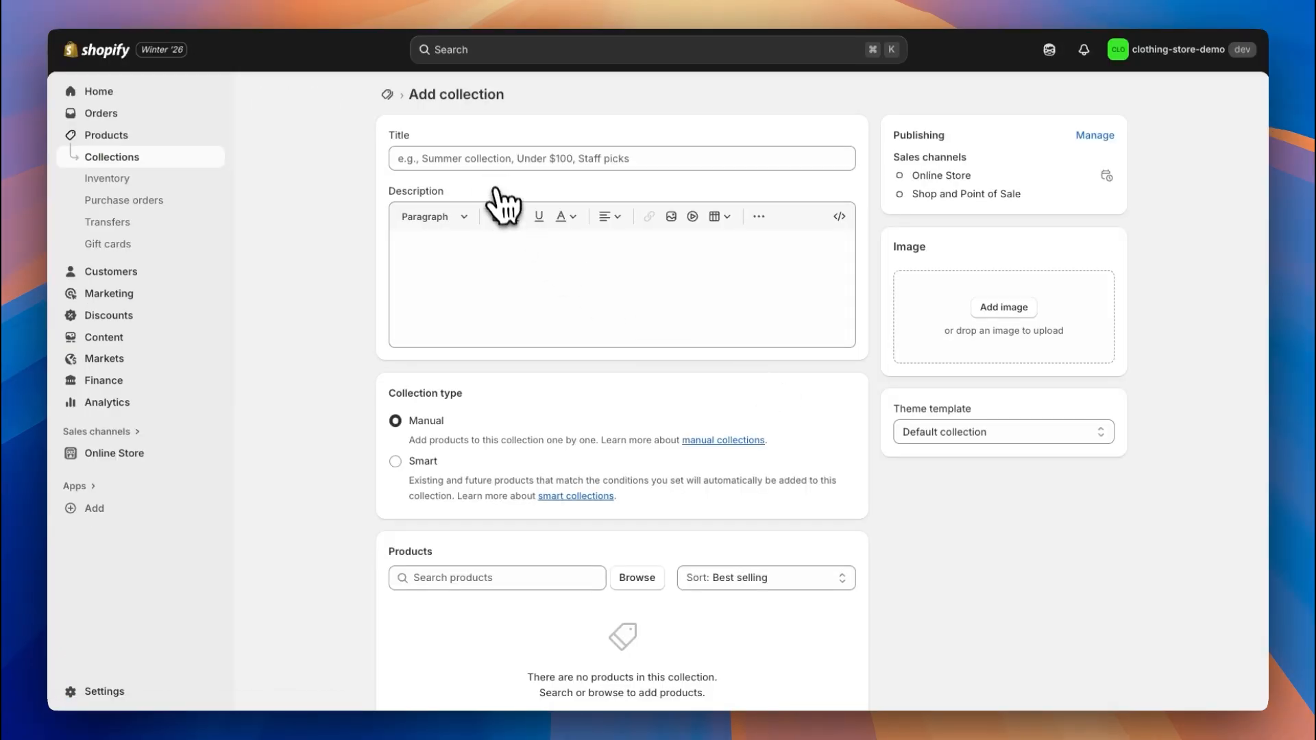
{"action": "left_click", "coordinate": [488, 160]}
{"action": "type", "text": "New Arrivals"}
{"action": "left_click", "coordinate": [437, 312]}
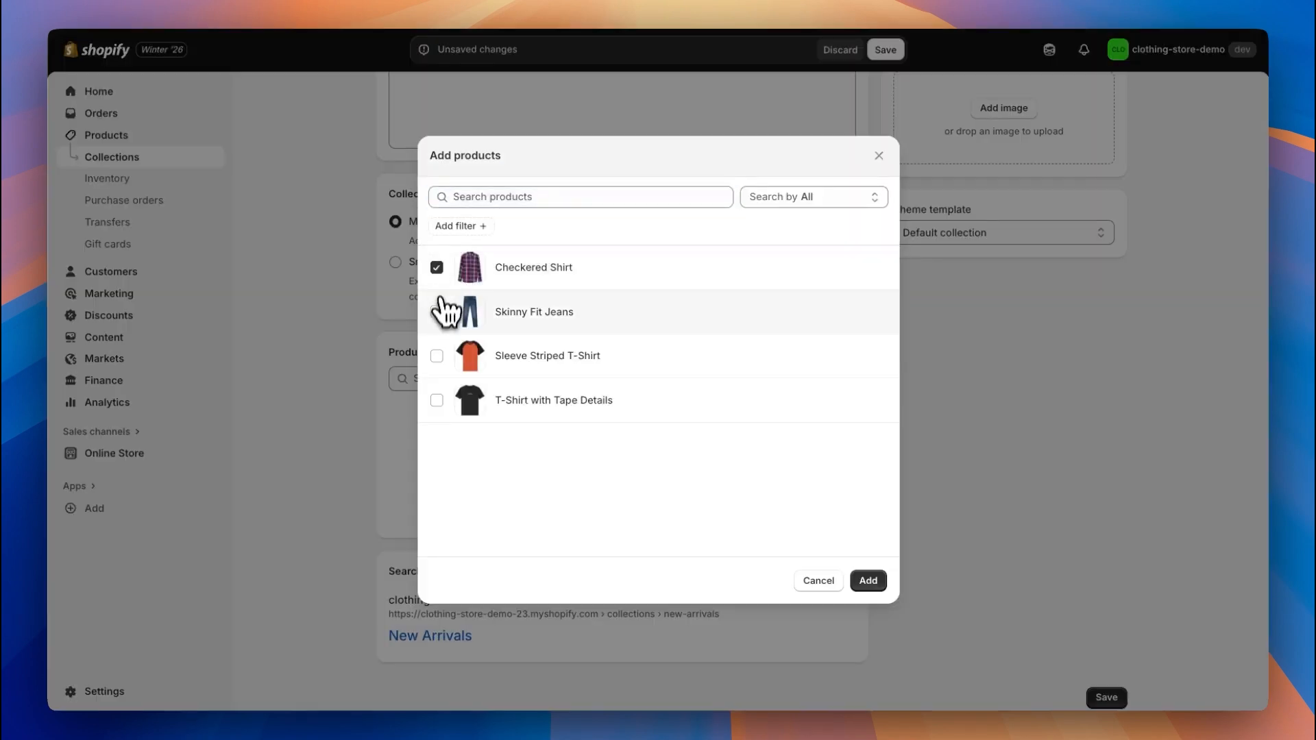
{"action": "left_click", "coordinate": [436, 356]}
{"action": "left_click", "coordinate": [437, 400]}
{"action": "left_click", "coordinate": [868, 580]}
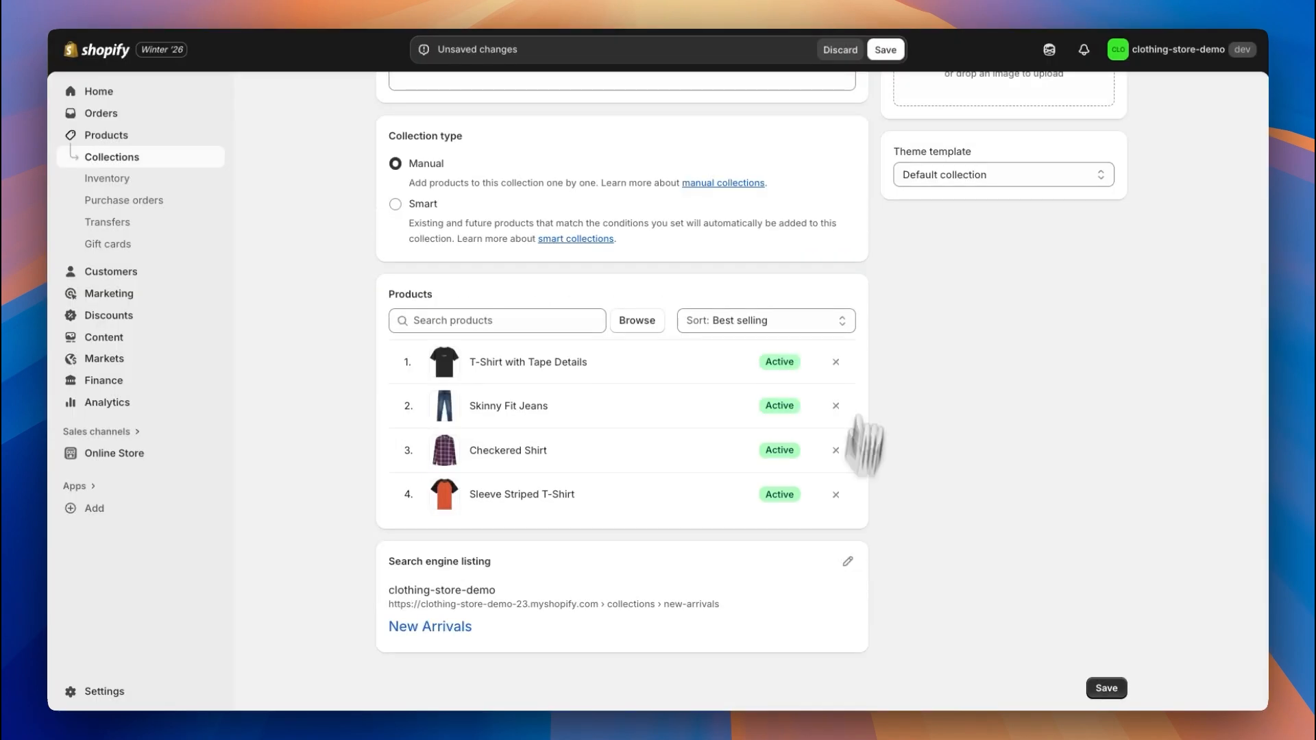
{"action": "scroll", "coordinate": [870, 441], "scroll_direction": "up", "scroll_amount": 5}
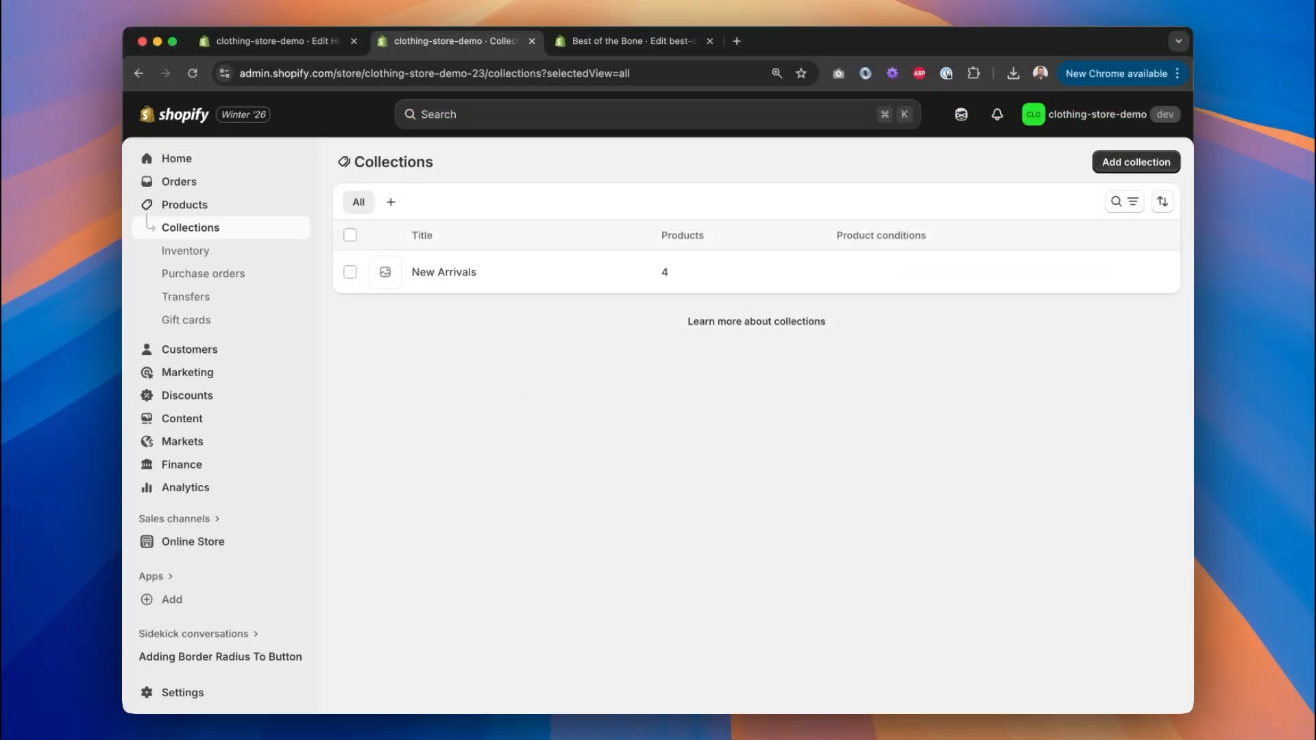
In Content > Files, start an upload and select the cropped hero image.
{"action": "left_click", "coordinate": [188, 421]}
{"action": "left_click", "coordinate": [174, 343]}
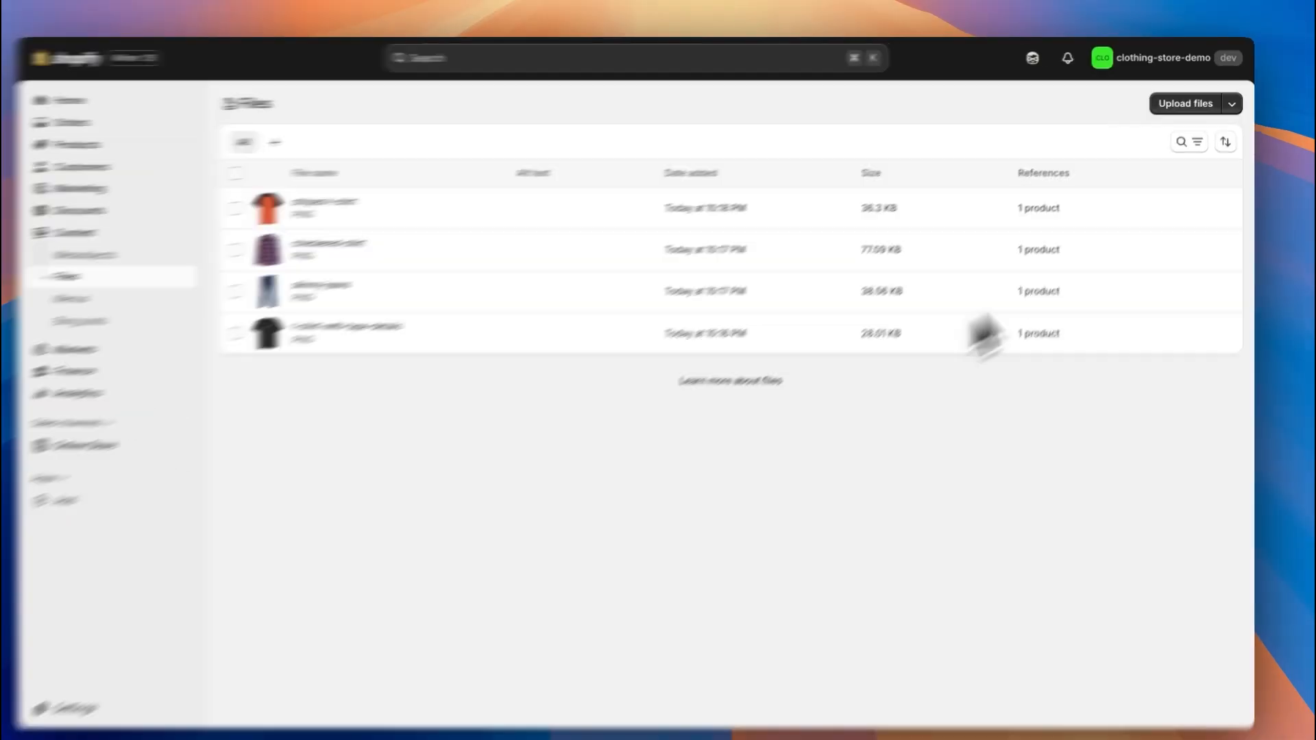
{"action": "left_click", "coordinate": [1131, 162]}
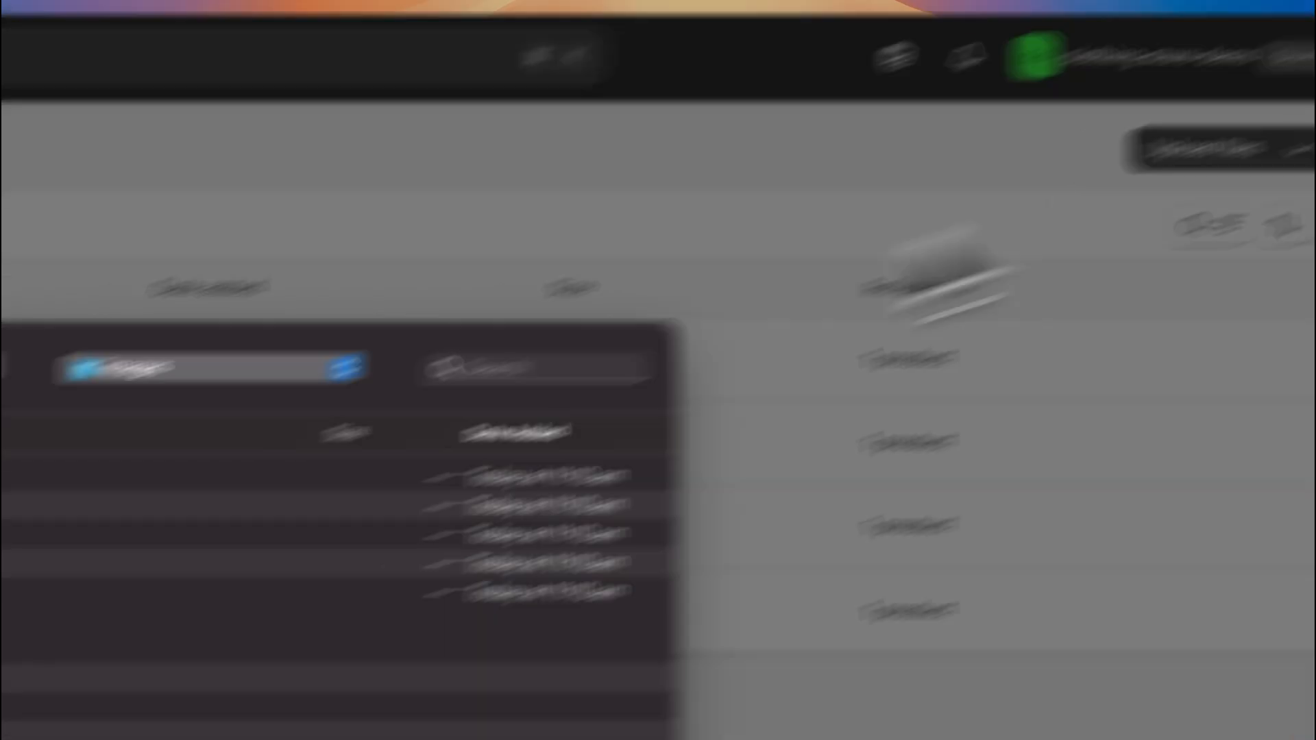
{"action": "left_click", "coordinate": [437, 362]}
{"action": "left_click", "coordinate": [670, 391]}
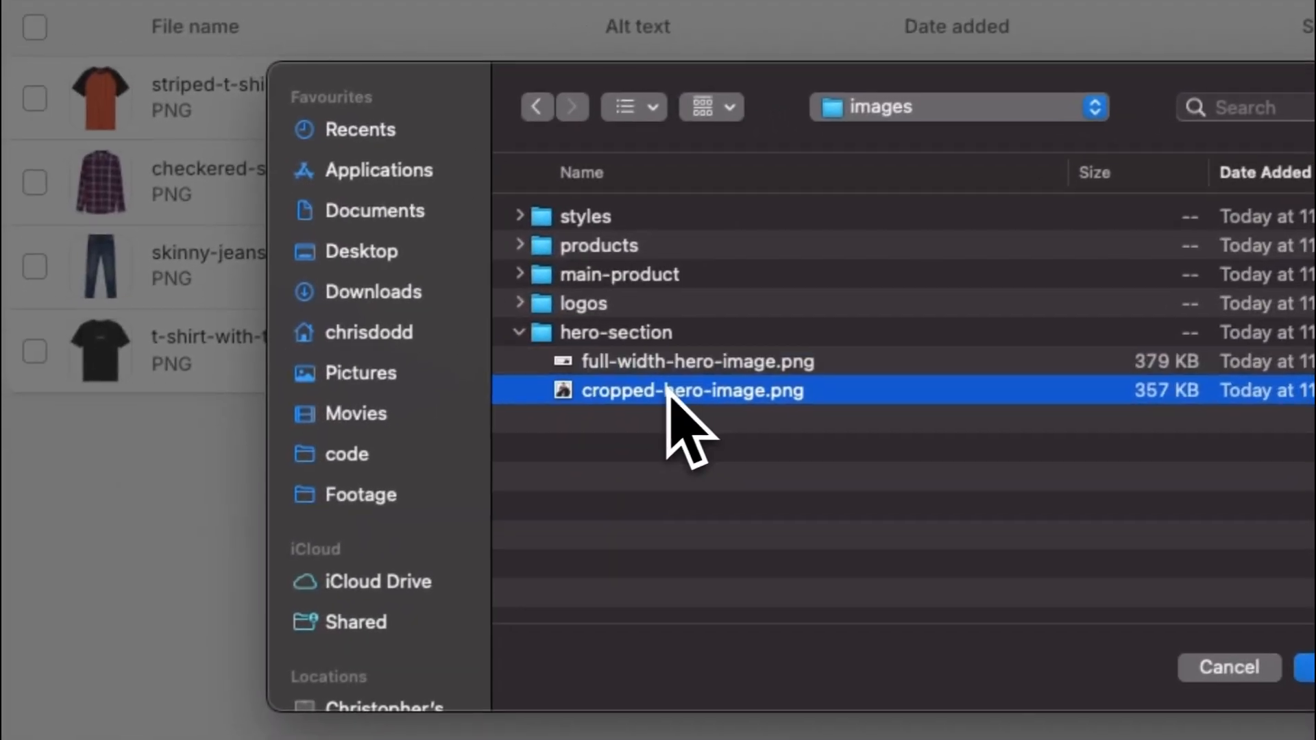
Add the five brand logos and four style photos, then upload all ten images.
{"action": "left_click", "coordinate": [528, 300]}
{"action": "left_click_drag", "start_coordinate": [651, 330], "coordinate": [657, 414]}
{"action": "left_click", "coordinate": [656, 444], "text": "super"}
{"action": "left_click", "coordinate": [529, 214]}
{"action": "left_click", "coordinate": [629, 244], "text": "super"}
{"action": "left_click", "coordinate": [632, 274], "text": "super"}
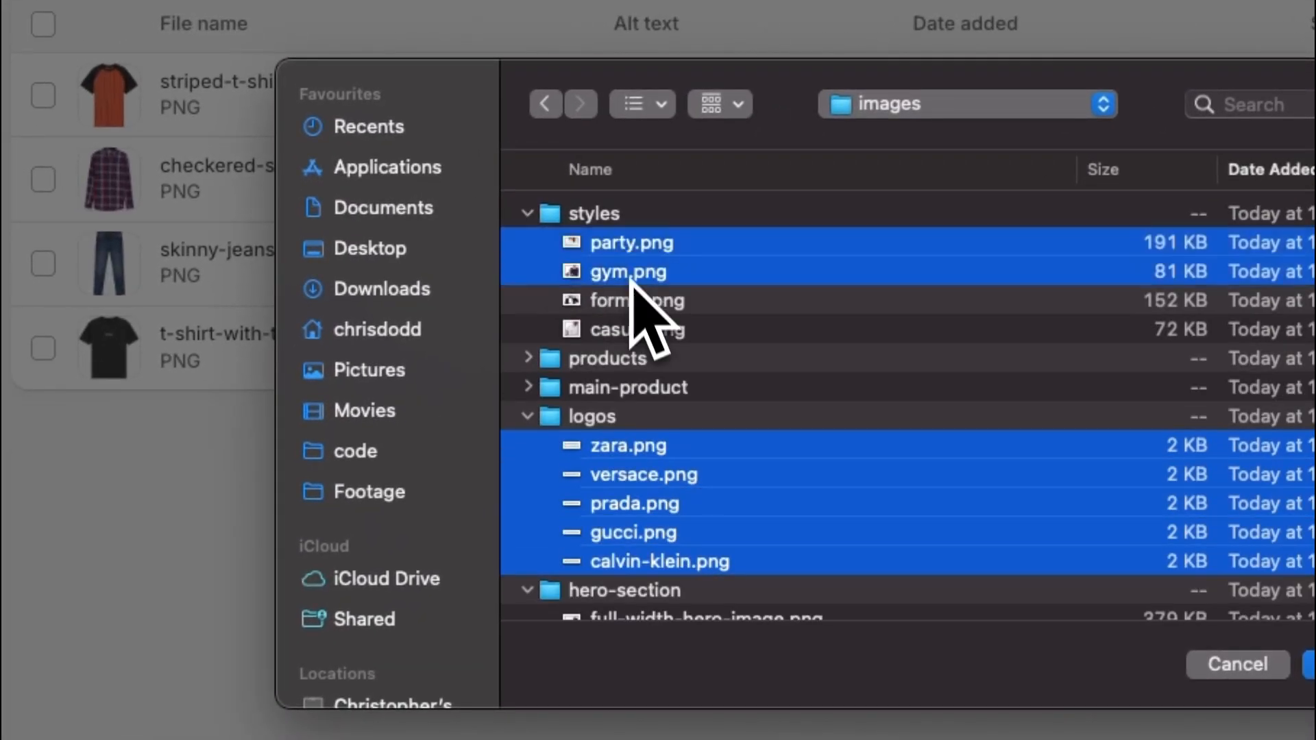
{"action": "left_click", "coordinate": [632, 301], "text": "super"}
{"action": "left_click", "coordinate": [632, 329], "text": "super"}
{"action": "left_click", "coordinate": [831, 410]}
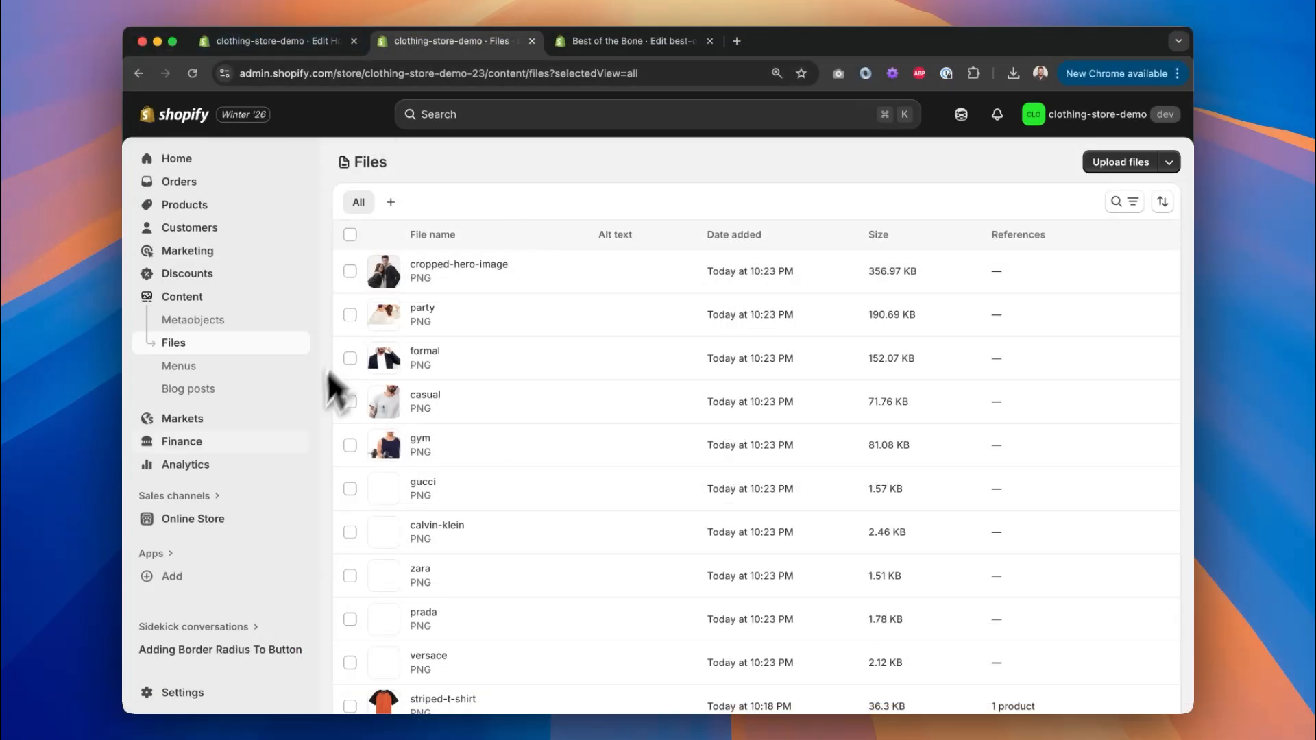
Open the Spotlight theme in the theme editor from Online Store > Themes.
{"action": "left_click", "coordinate": [245, 532]}
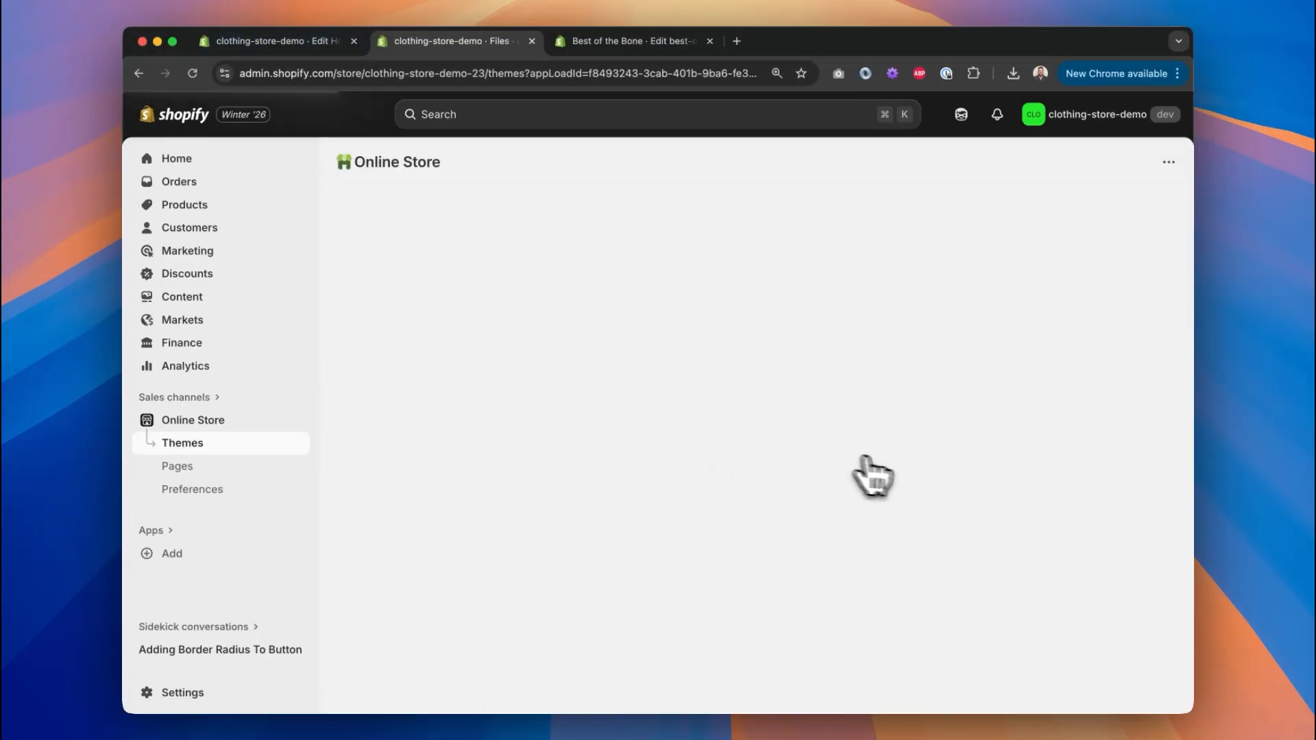
{"action": "scroll", "coordinate": [908, 514], "scroll_direction": "down", "scroll_amount": 5}
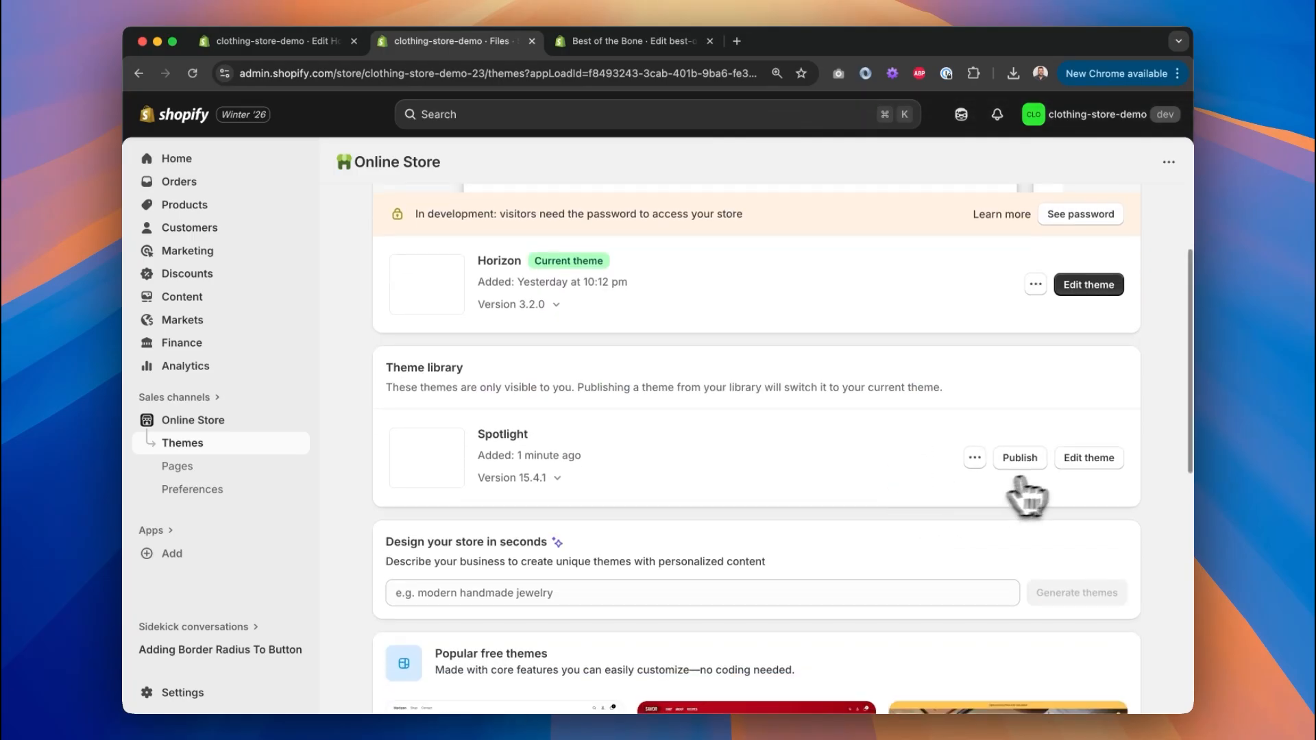
{"action": "scroll", "coordinate": [1062, 527], "scroll_direction": "up", "scroll_amount": 3}
{"action": "left_click", "coordinate": [1090, 657]}
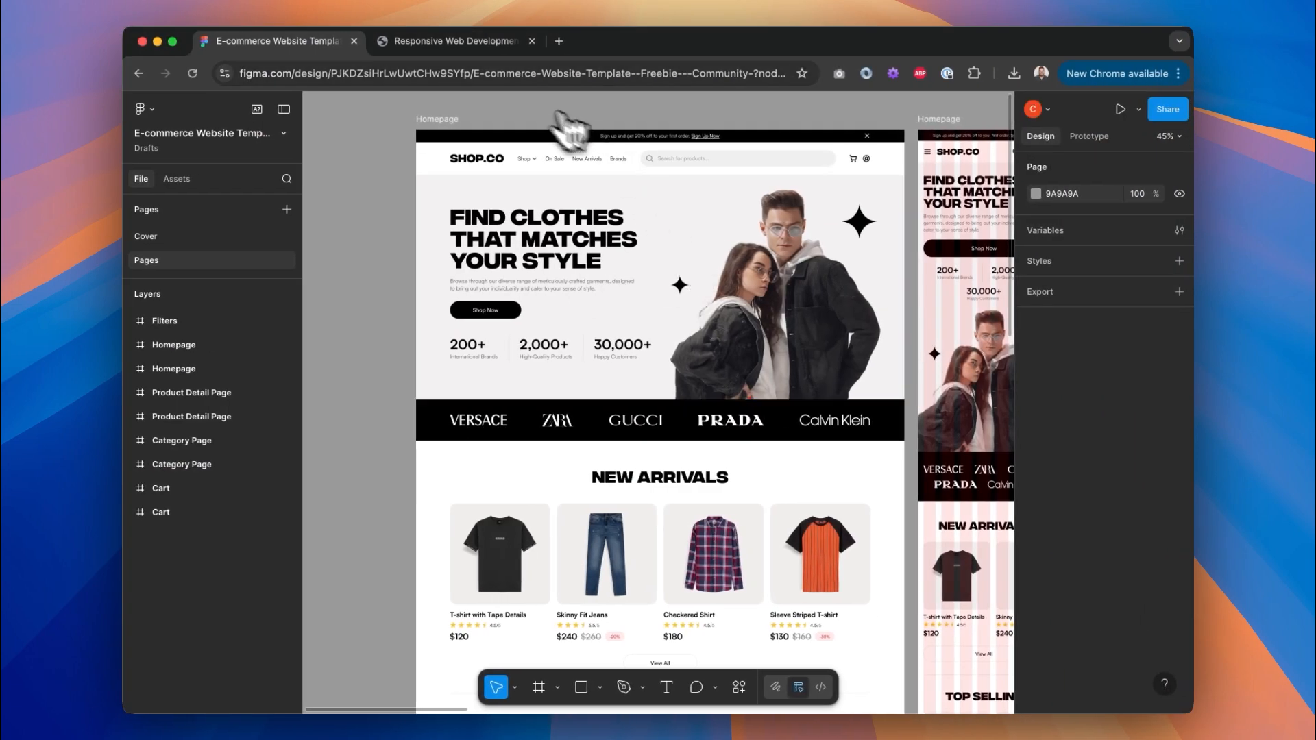
{"action": "left_click", "coordinate": [462, 53]}
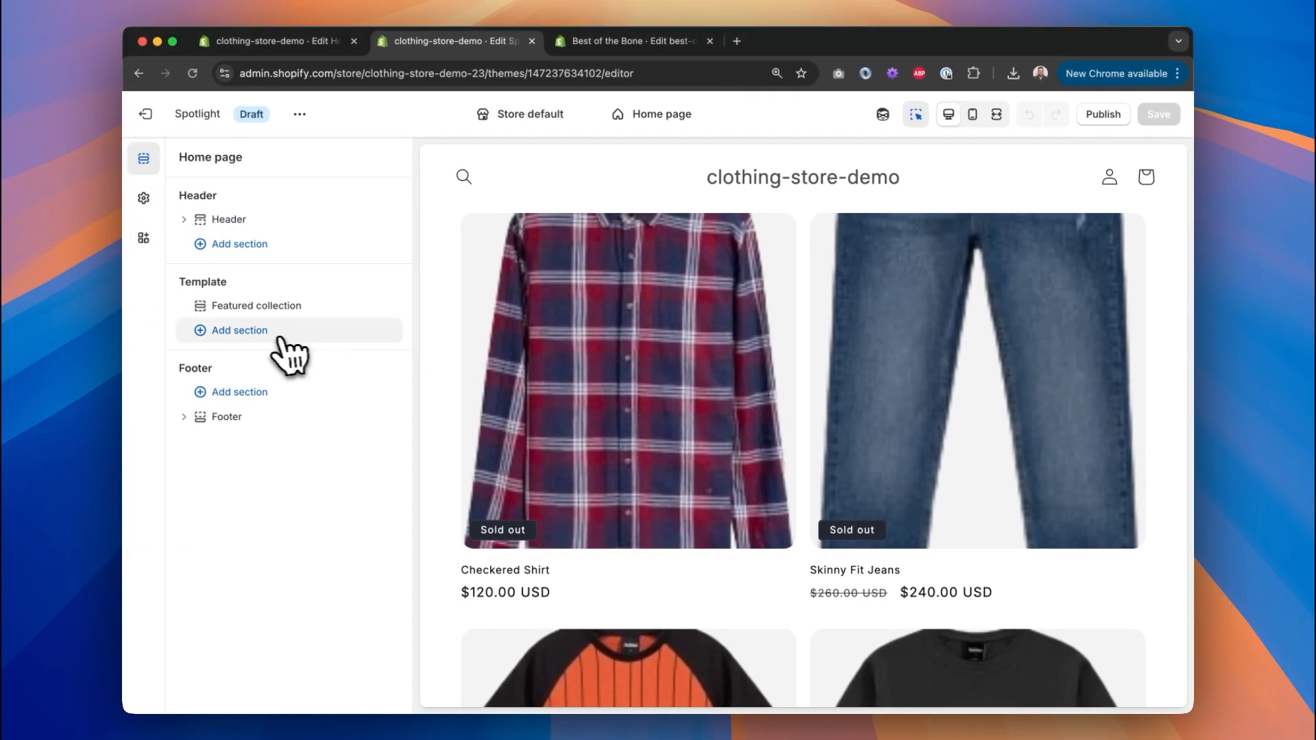
Add an Image with text section with Heading, Text and Button blocks below Featured collection.
{"action": "left_click", "coordinate": [266, 331]}
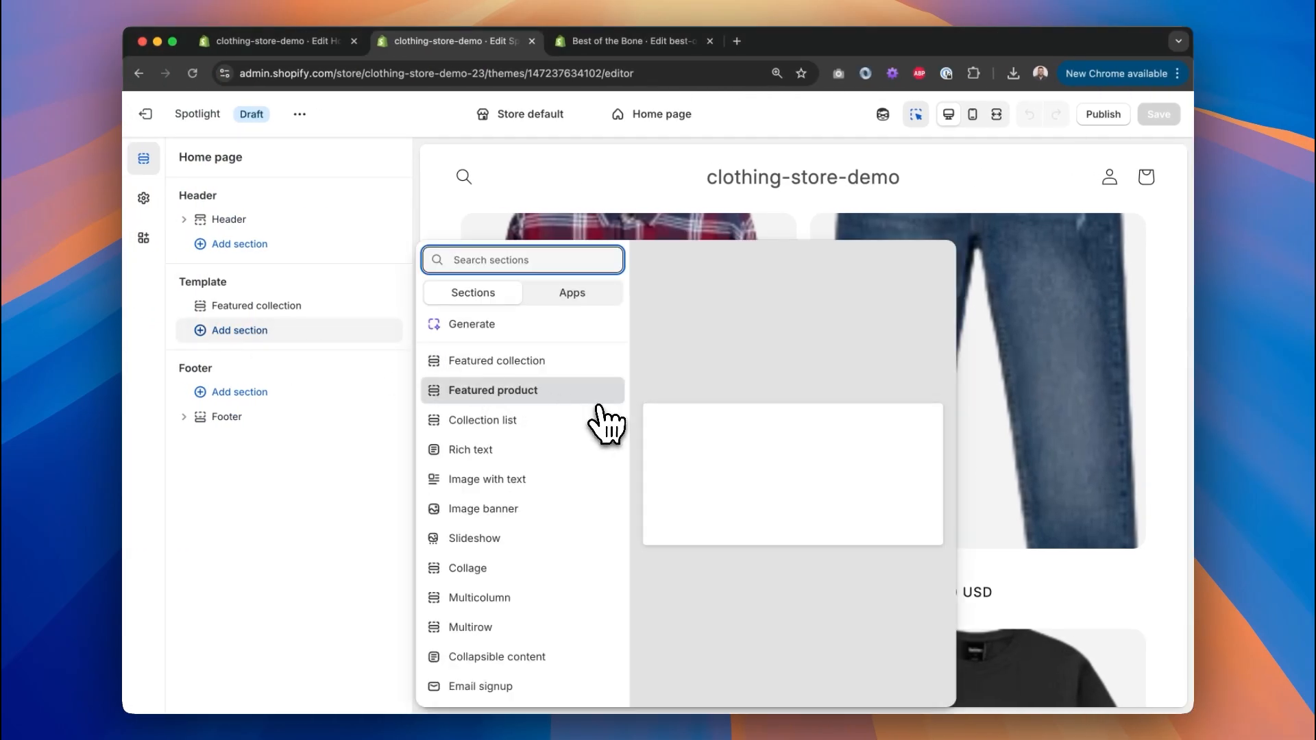
{"action": "scroll", "coordinate": [603, 421], "scroll_direction": "down", "scroll_amount": 3}
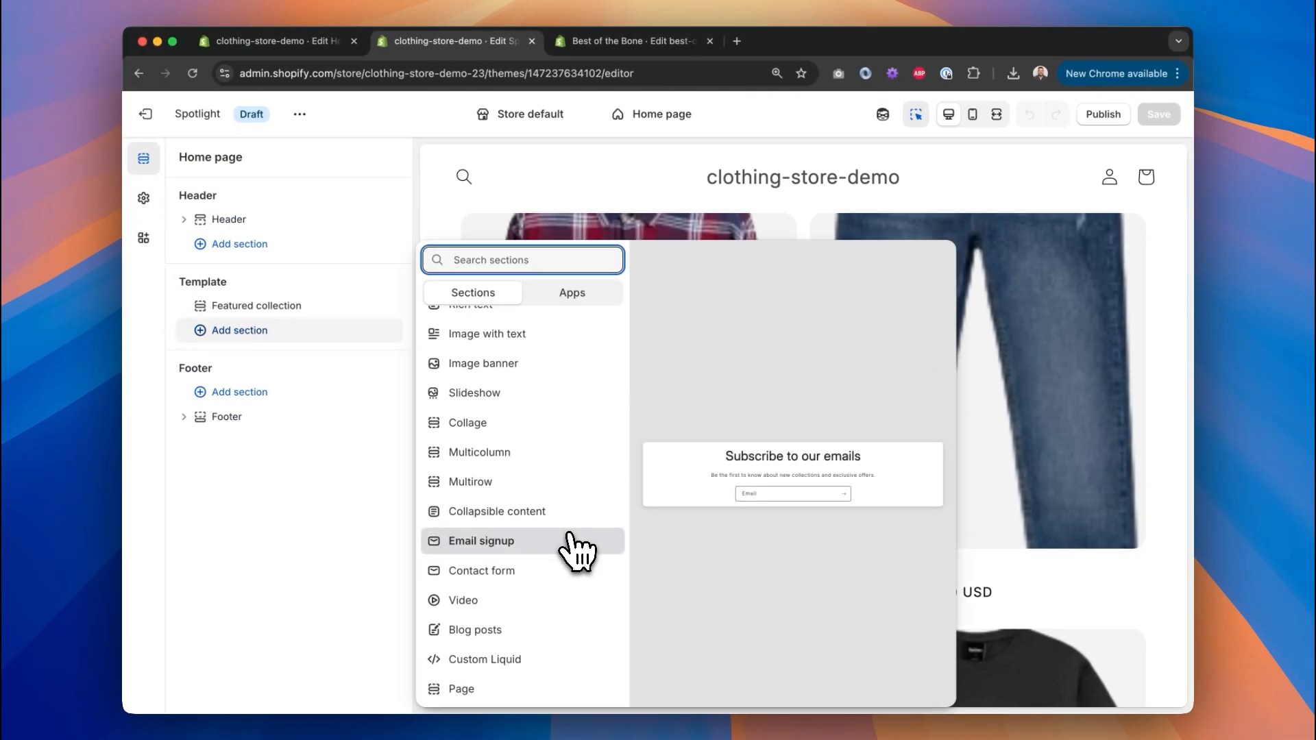
{"action": "scroll", "coordinate": [603, 420], "scroll_direction": "up", "scroll_amount": 3}
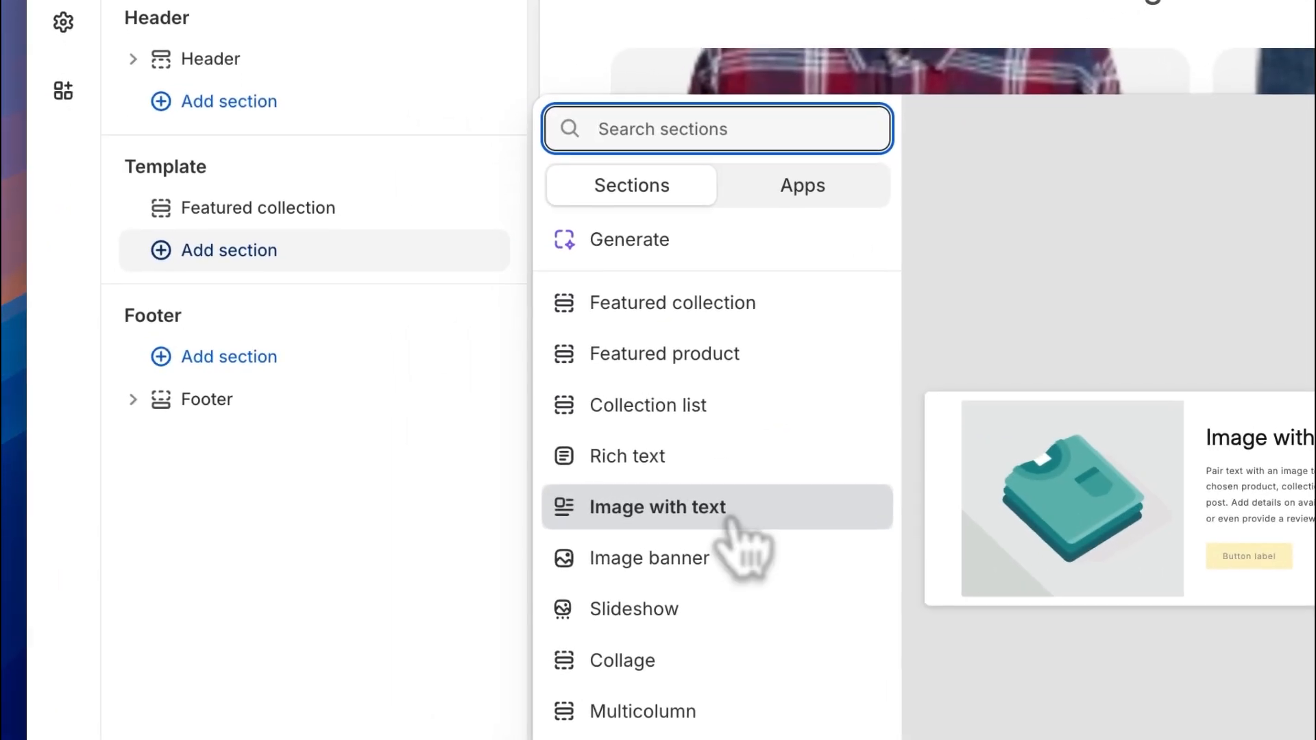
{"action": "left_click", "coordinate": [530, 484]}
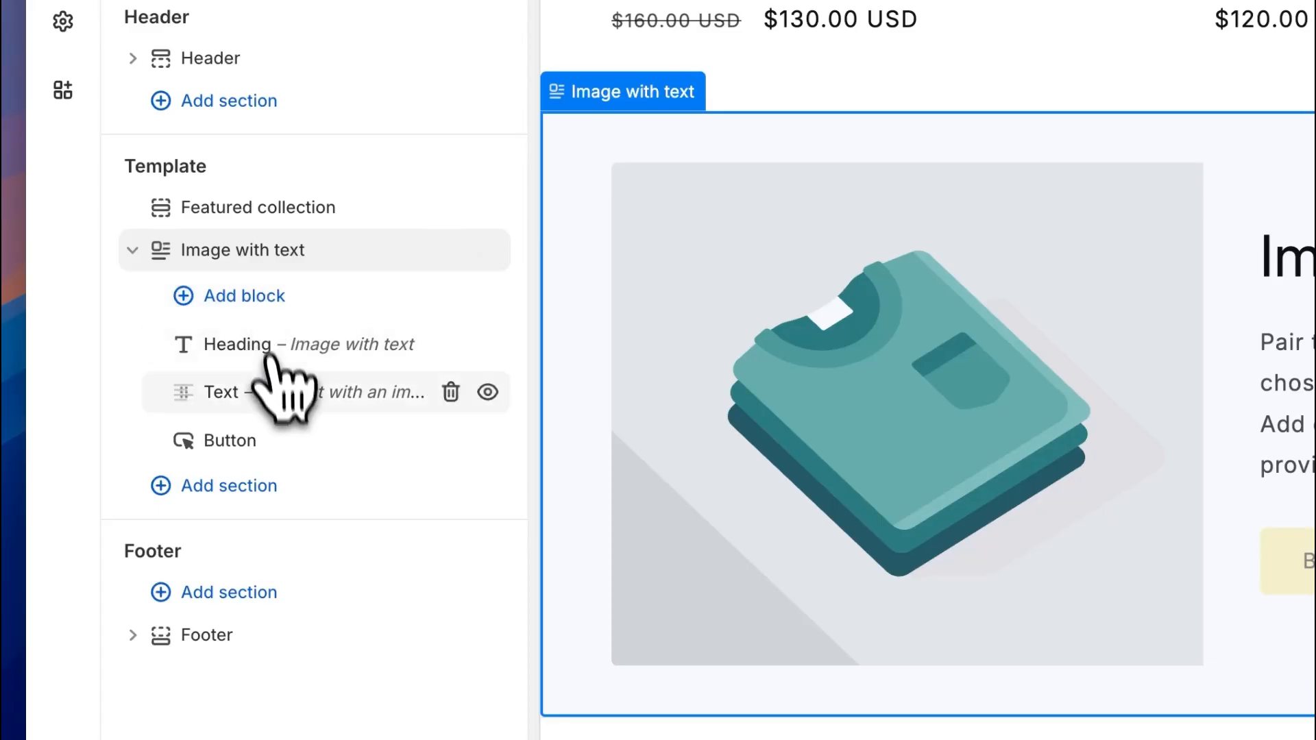
Move the Image with text section above Featured collection, keeping its block order.
{"action": "mouse_move", "coordinate": [183, 392]}
{"action": "left_mouse_down"}
{"action": "mouse_move", "coordinate": [194, 403]}
{"action": "mouse_move", "coordinate": [184, 330]}
{"action": "mouse_move", "coordinate": [189, 394]}
{"action": "left_mouse_up"}
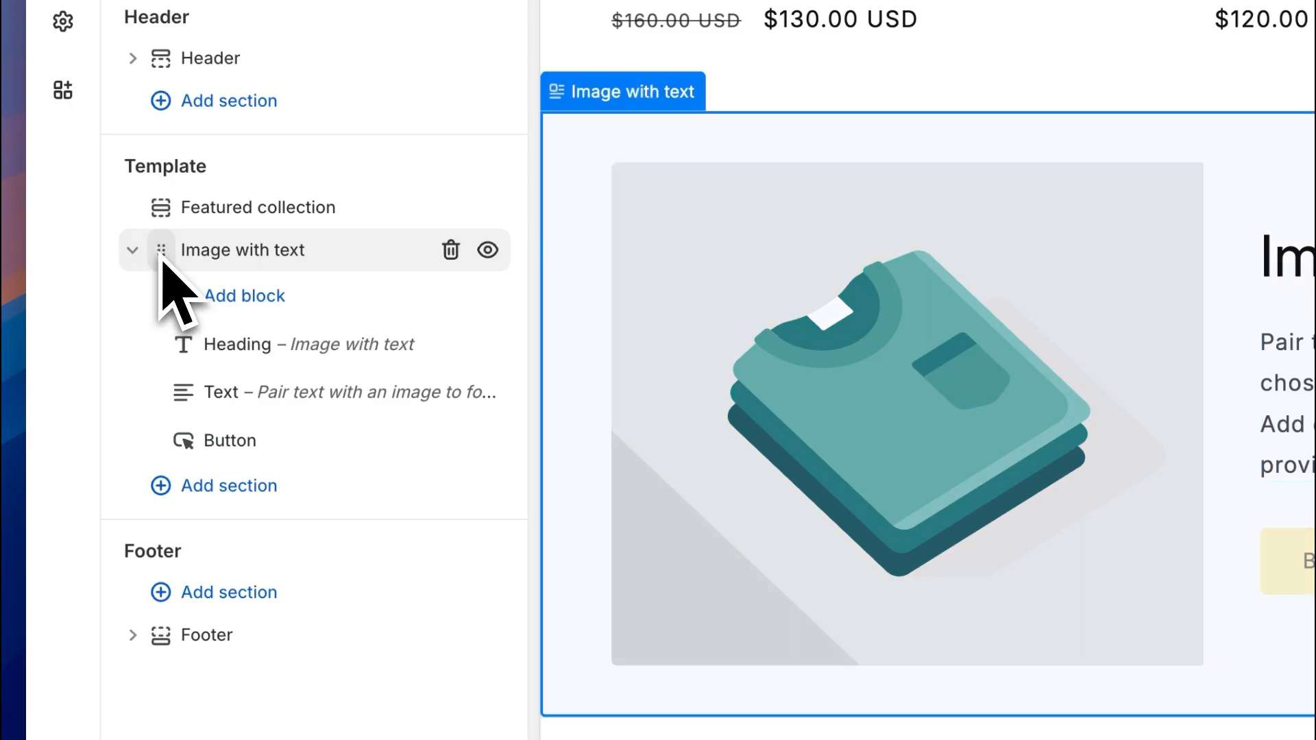
{"action": "left_click_drag", "start_coordinate": [183, 344], "coordinate": [194, 393]}
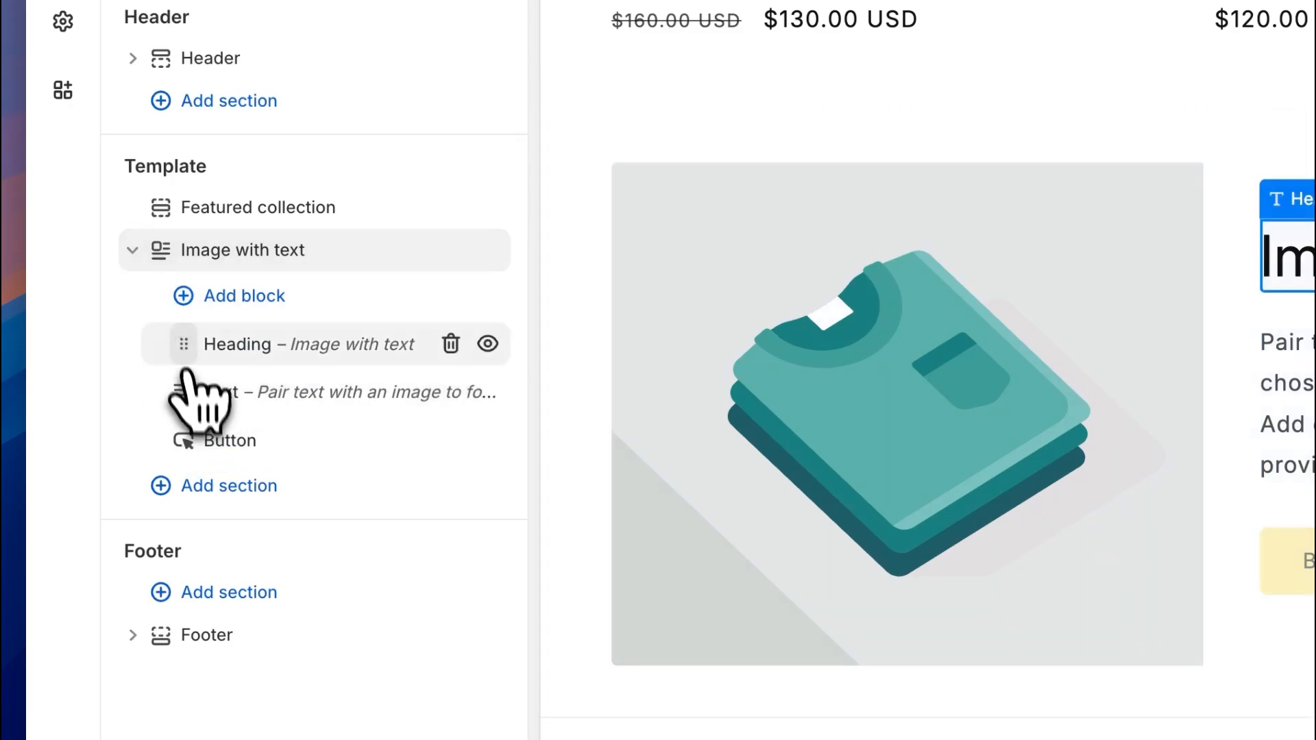
{"action": "left_click_drag", "start_coordinate": [175, 257], "coordinate": [150, 198]}
{"action": "left_click", "coordinate": [288, 209]}
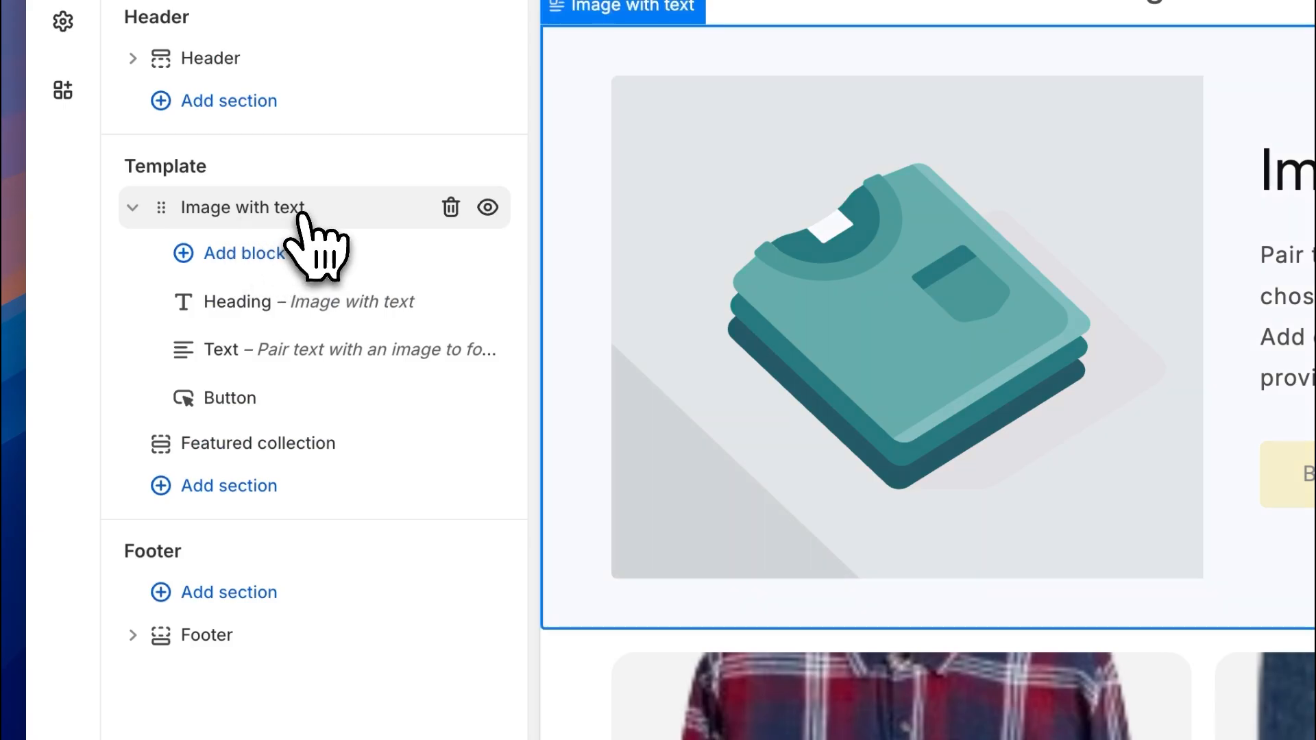
Rename the section to Hero and open its settings.
{"action": "left_click", "coordinate": [301, 211]}
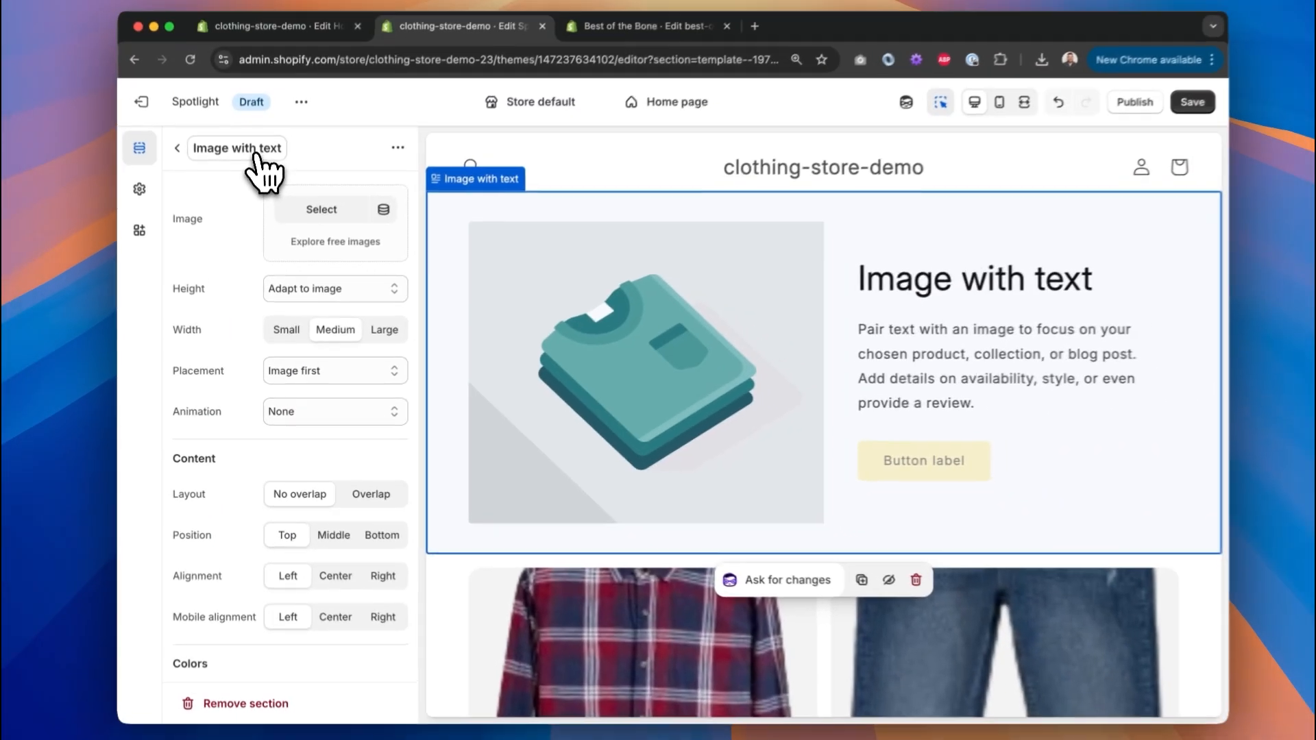
{"action": "left_click", "coordinate": [254, 159]}
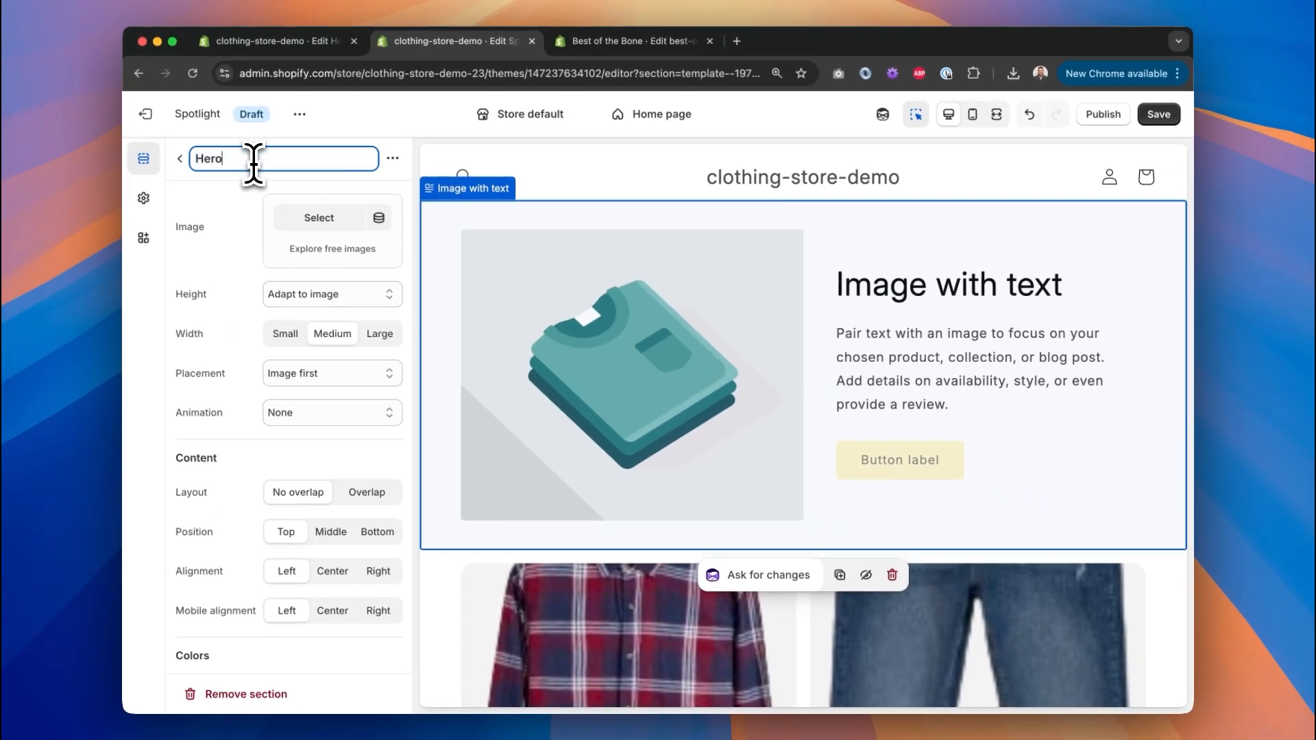
{"action": "key", "text": "Return"}
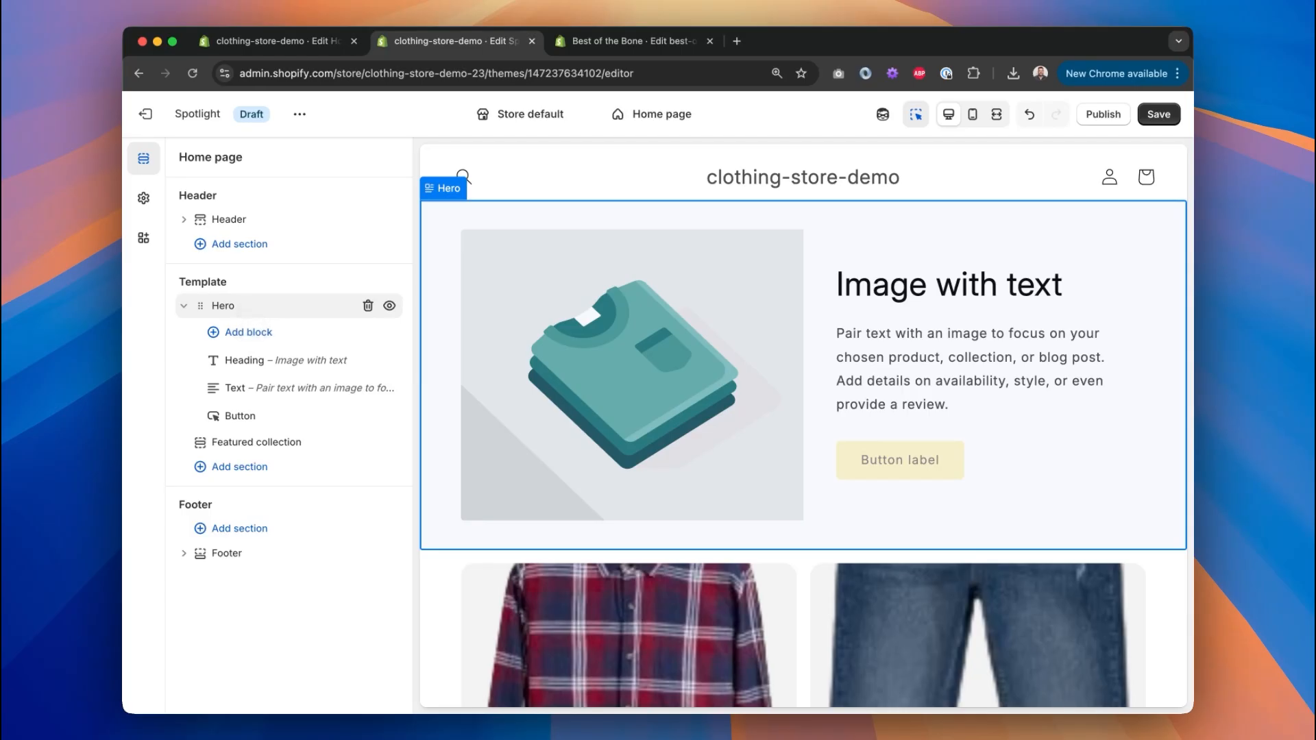
{"action": "right_click", "coordinate": [233, 307]}
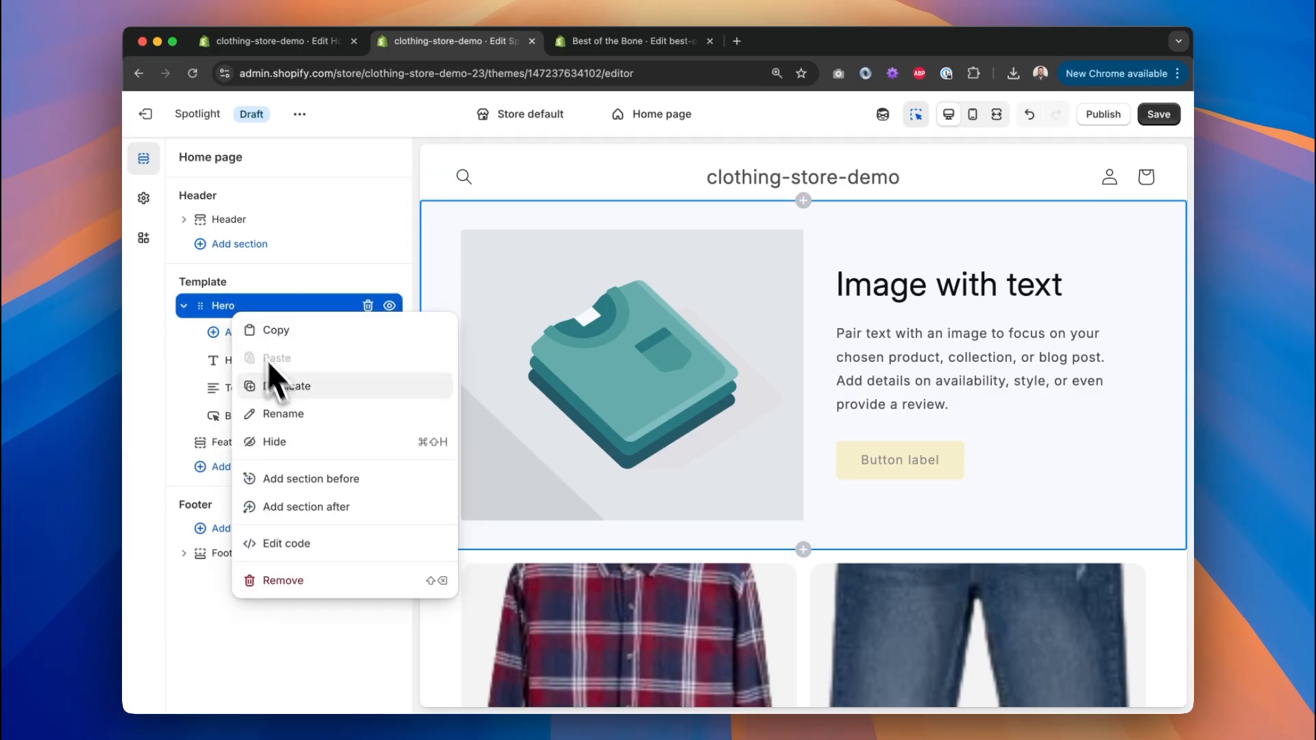
{"action": "left_click", "coordinate": [215, 310]}
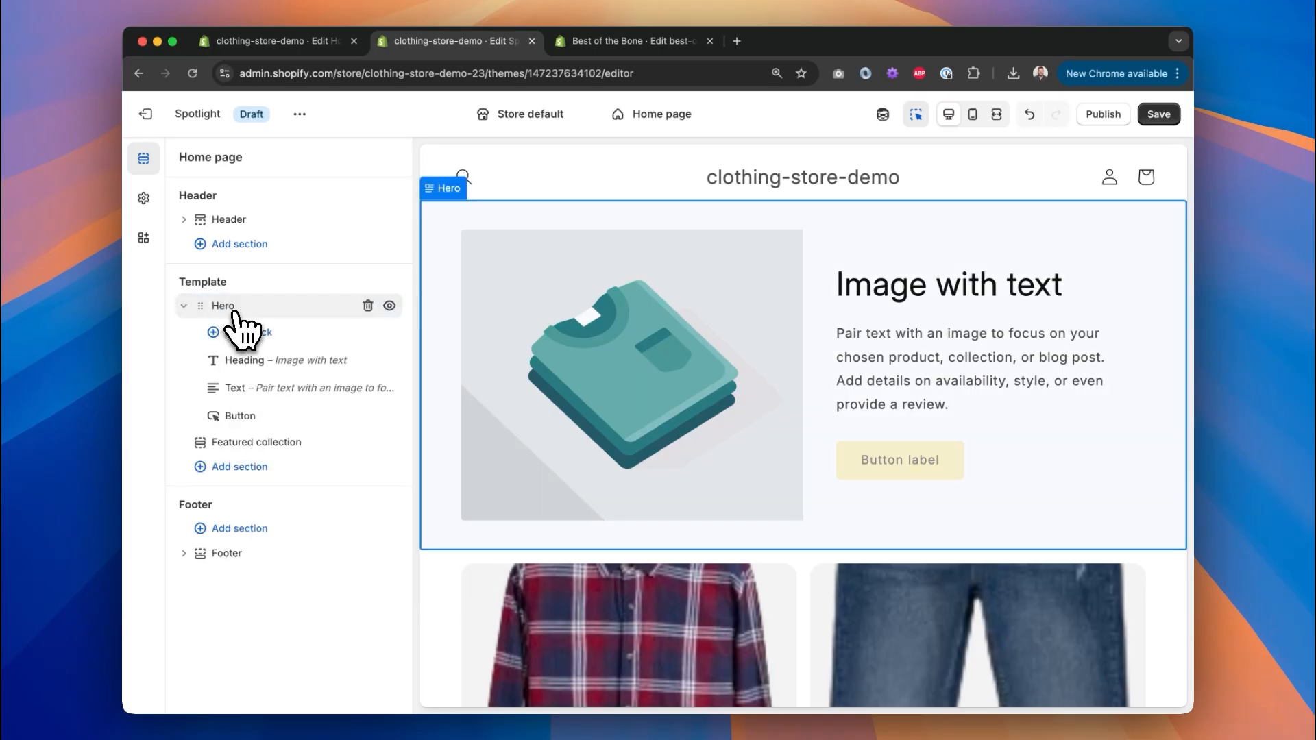
{"action": "left_click", "coordinate": [240, 310]}
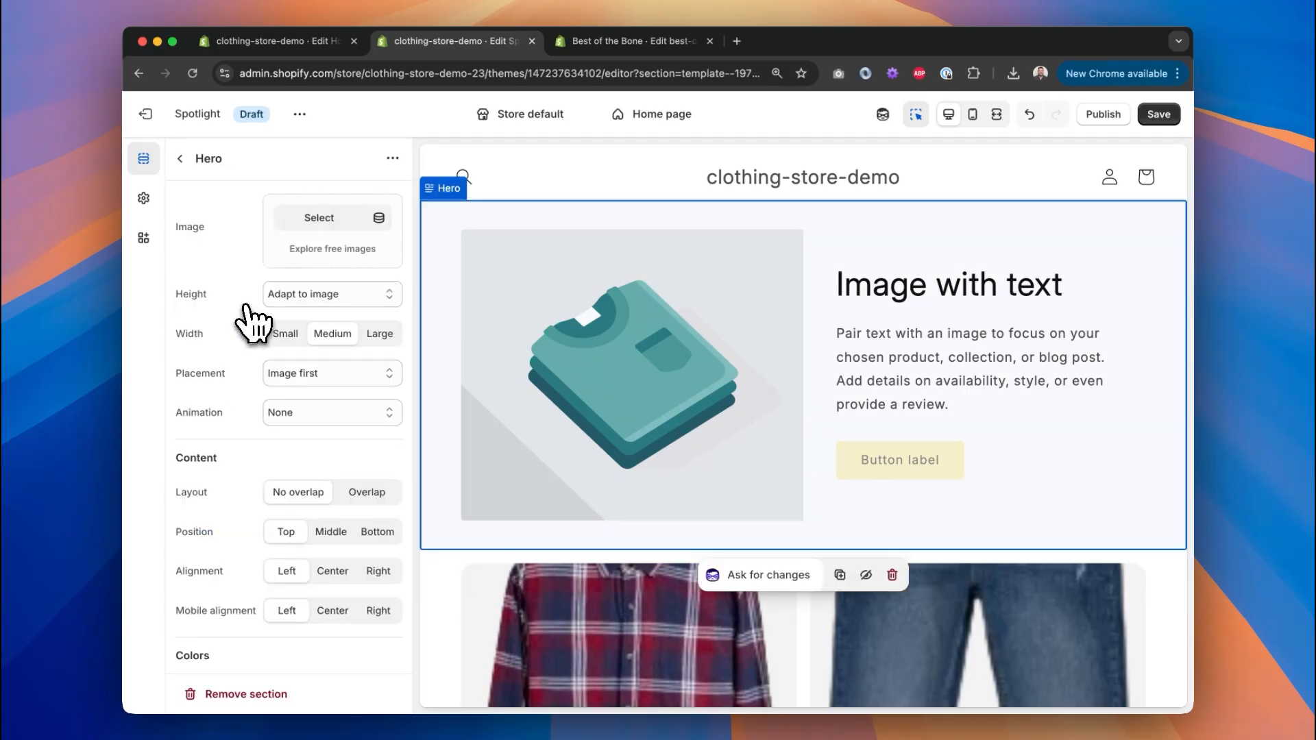
Set the Hero image to cropped-hero-image.png, placed second after the text.
{"action": "left_click", "coordinate": [341, 220]}
{"action": "left_click", "coordinate": [361, 456]}
{"action": "left_click", "coordinate": [1026, 642]}
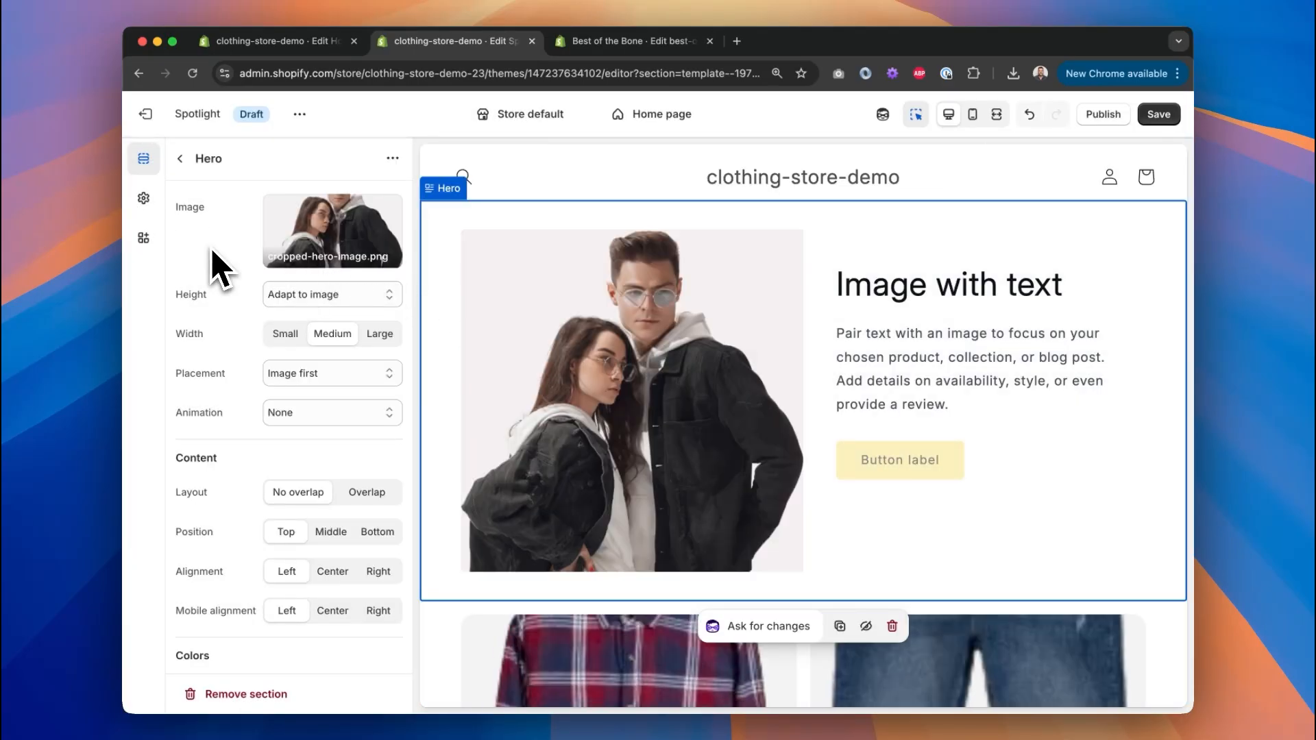
{"action": "left_click", "coordinate": [296, 378]}
{"action": "left_click", "coordinate": [303, 392]}
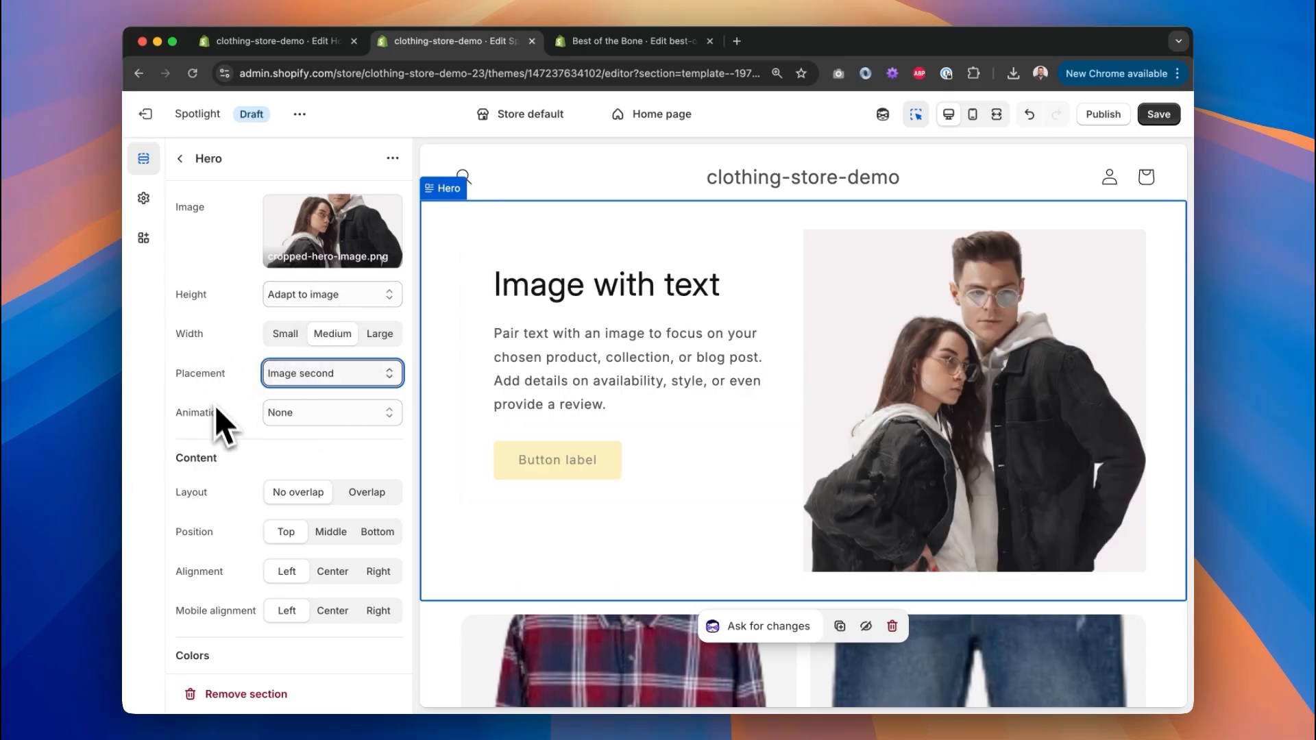
Set top and bottom padding to 0 px and text position to Middle, left-aligned.
{"action": "scroll", "coordinate": [215, 406], "scroll_direction": "down", "scroll_amount": 5}
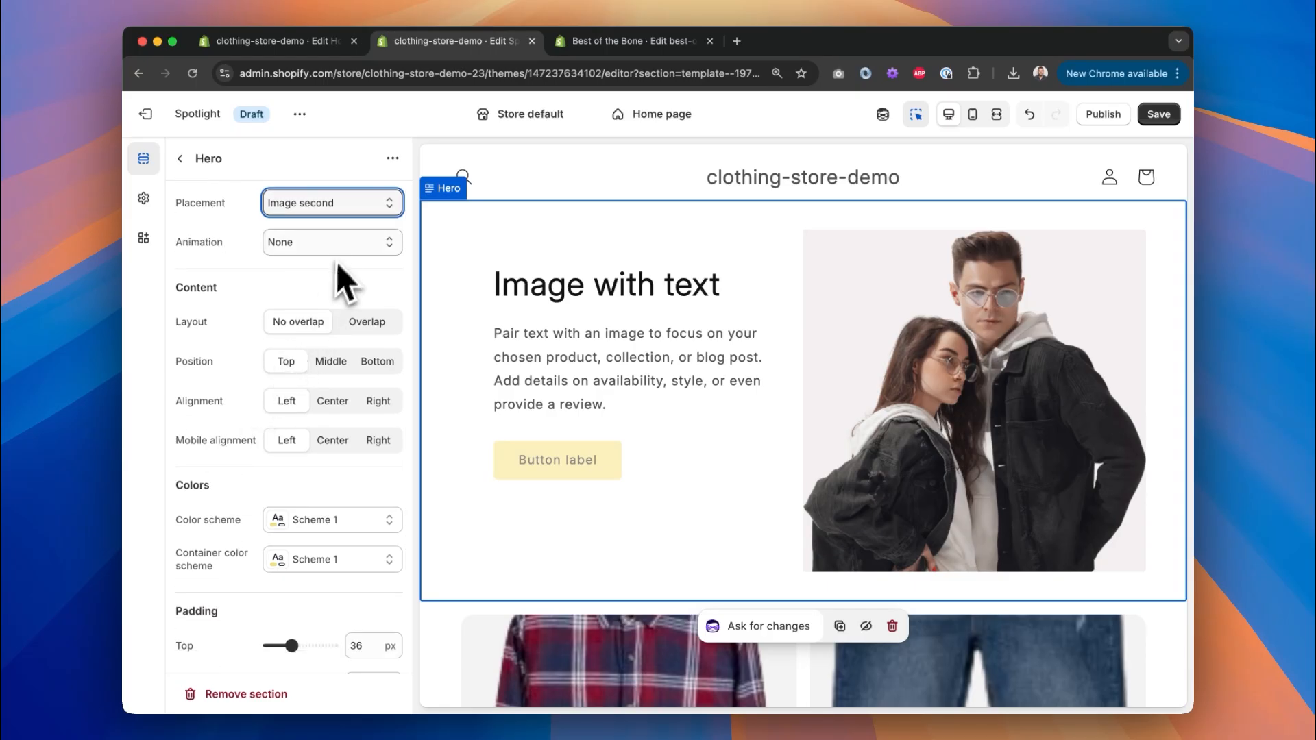
{"action": "scroll", "coordinate": [274, 336], "scroll_direction": "down", "scroll_amount": 4}
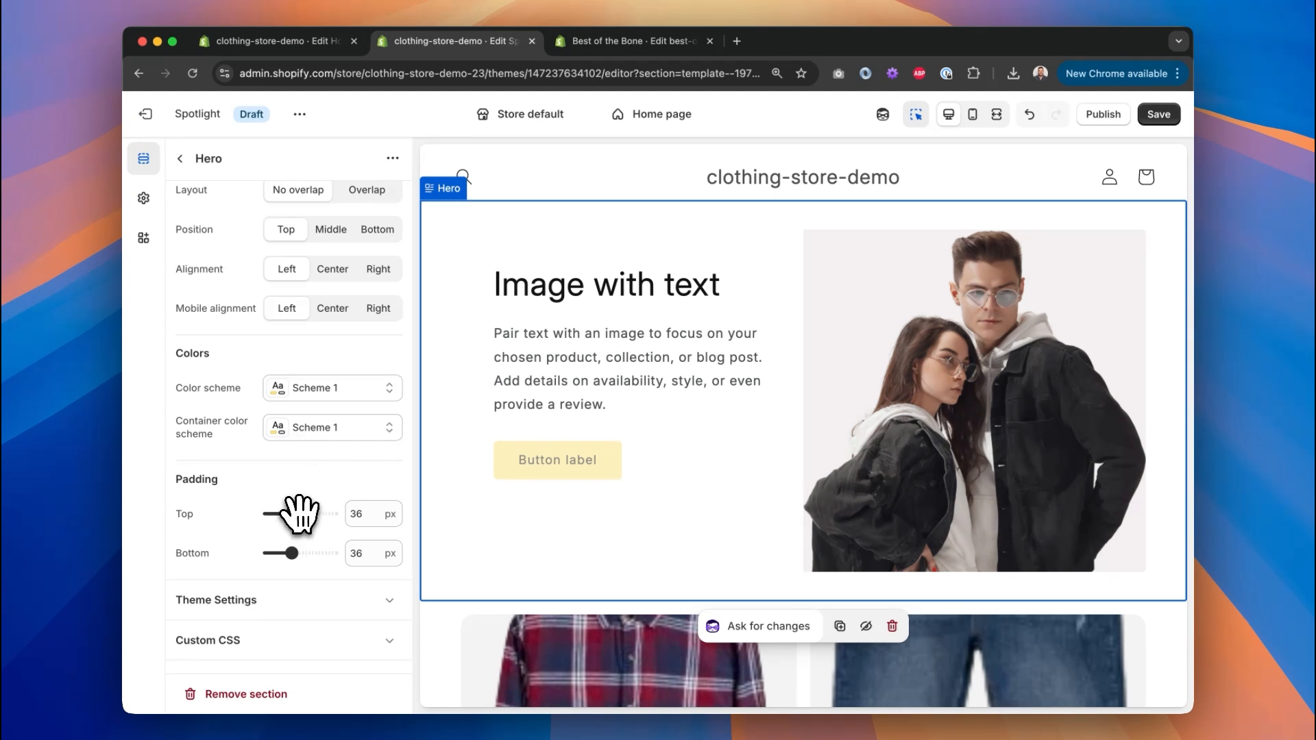
{"action": "left_click_drag", "start_coordinate": [296, 513], "coordinate": [212, 511]}
{"action": "left_click_drag", "start_coordinate": [287, 554], "coordinate": [269, 554]}
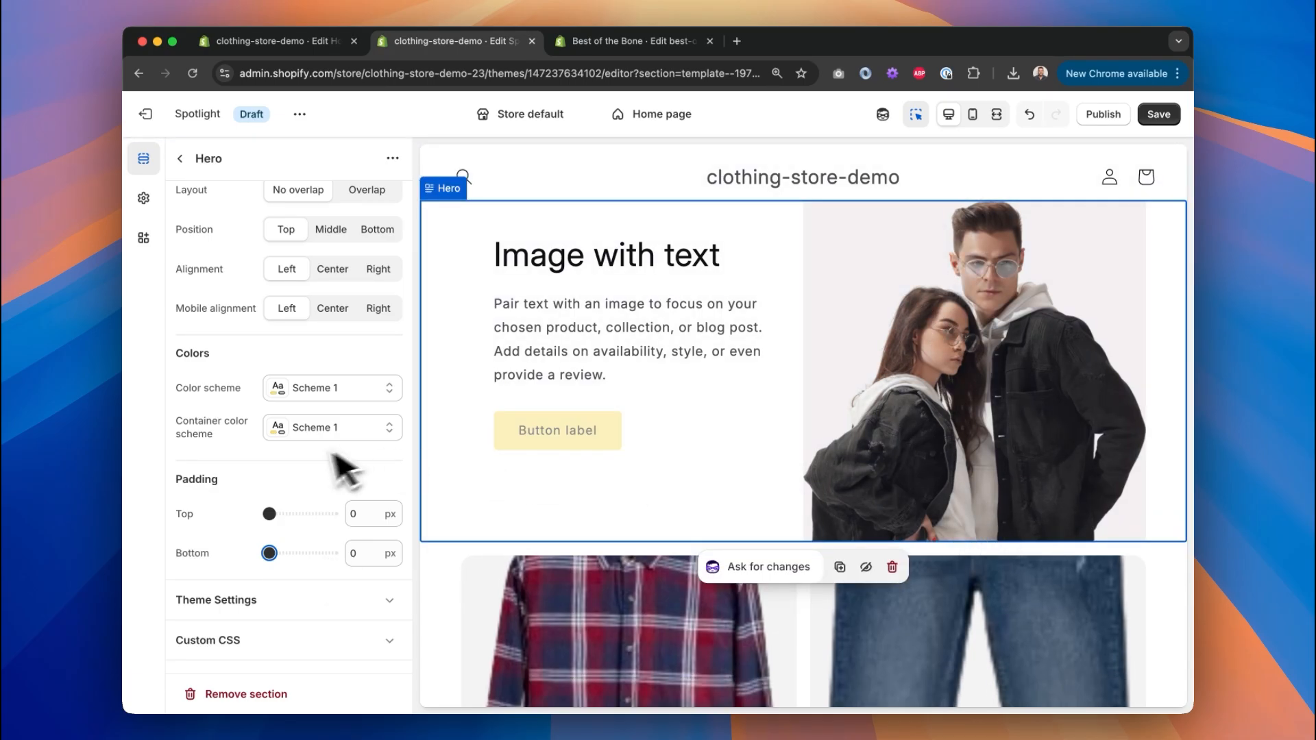
{"action": "scroll", "coordinate": [322, 475], "scroll_direction": "up", "scroll_amount": 5}
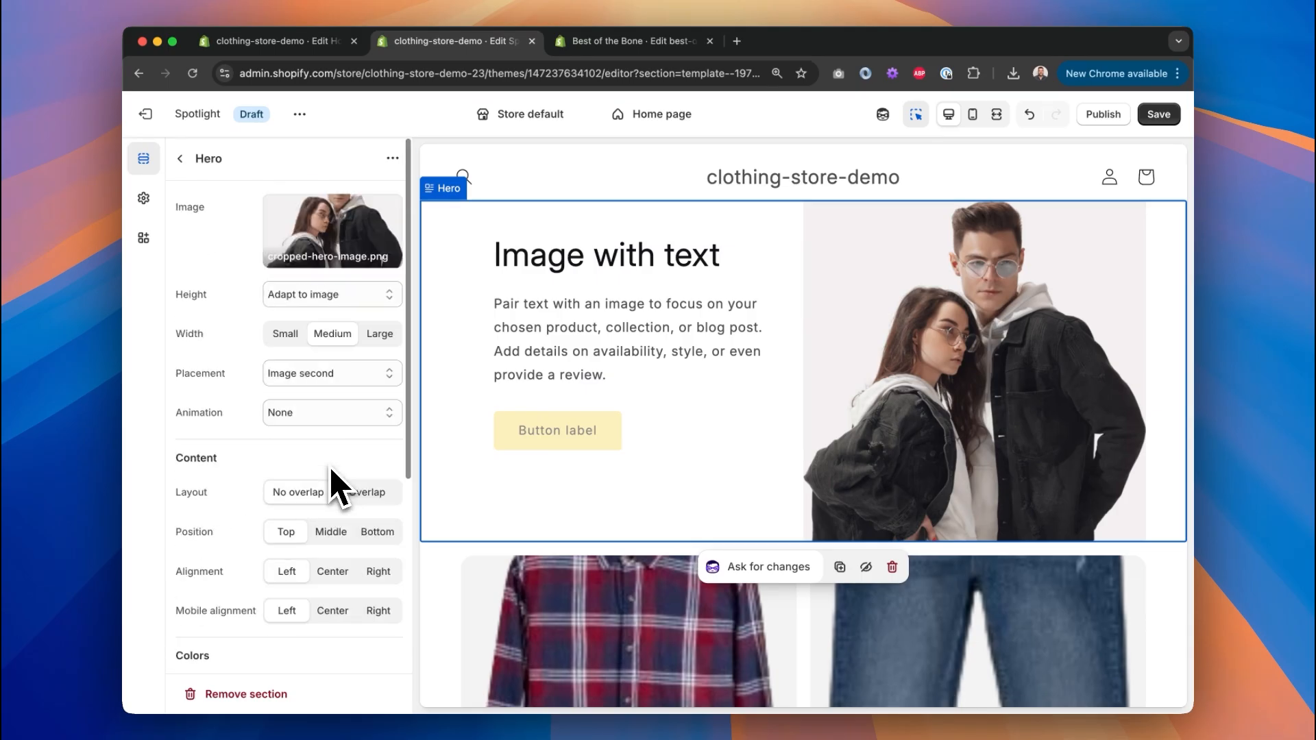
{"action": "left_click", "coordinate": [336, 575]}
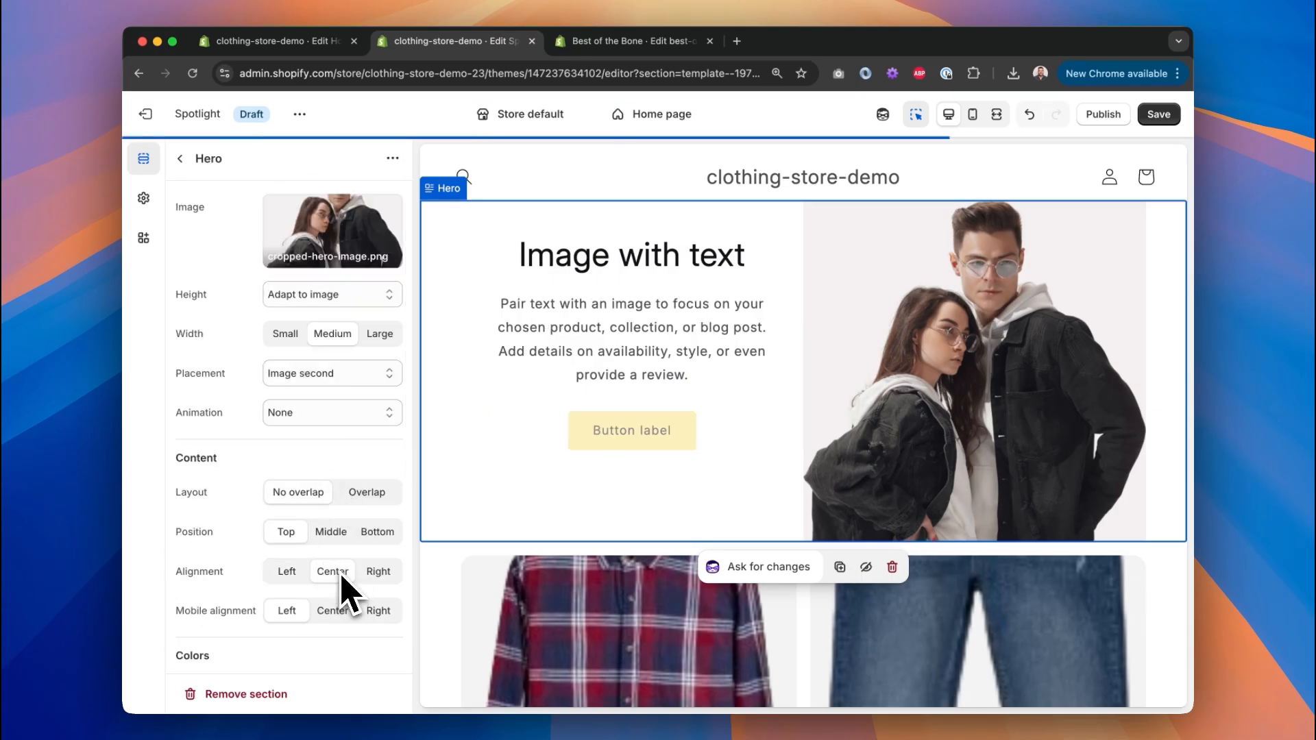
{"action": "left_click", "coordinate": [336, 536]}
{"action": "left_click", "coordinate": [288, 573]}
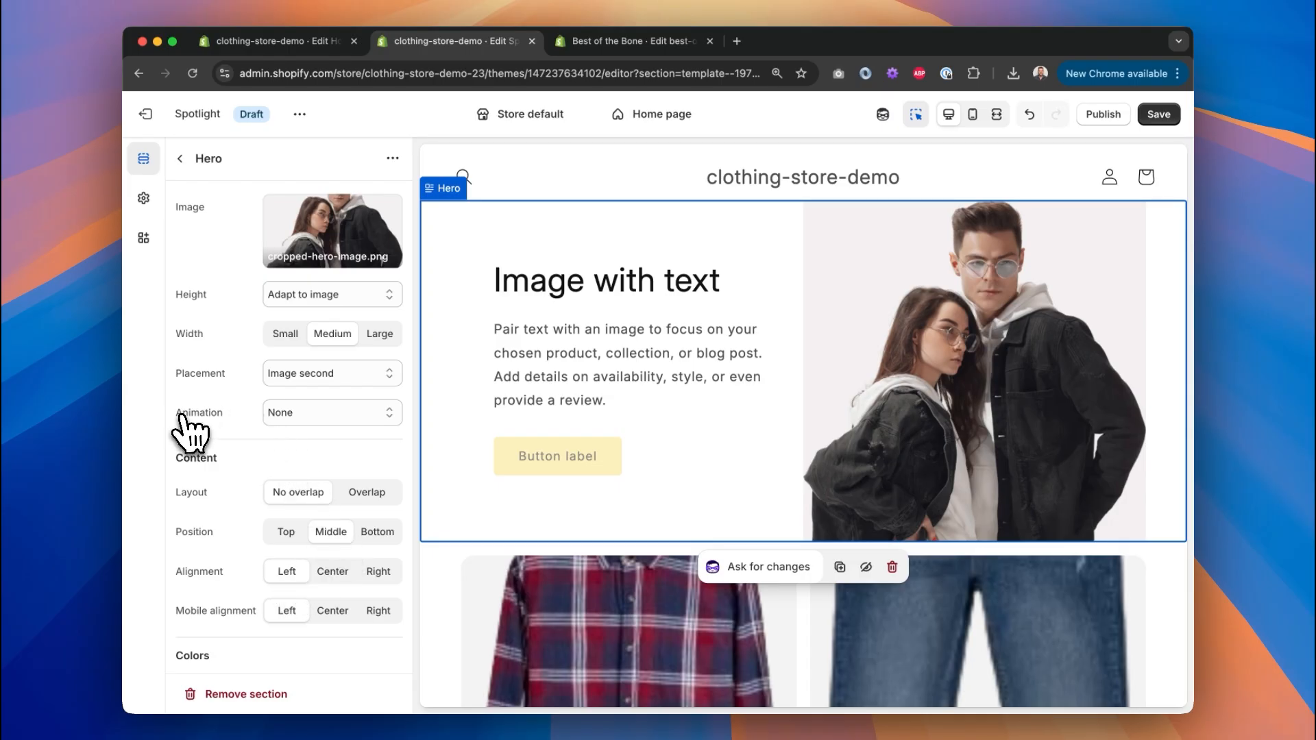
Check the Hero in mobile and desktop previews and review its button block settings.
{"action": "left_click", "coordinate": [971, 115]}
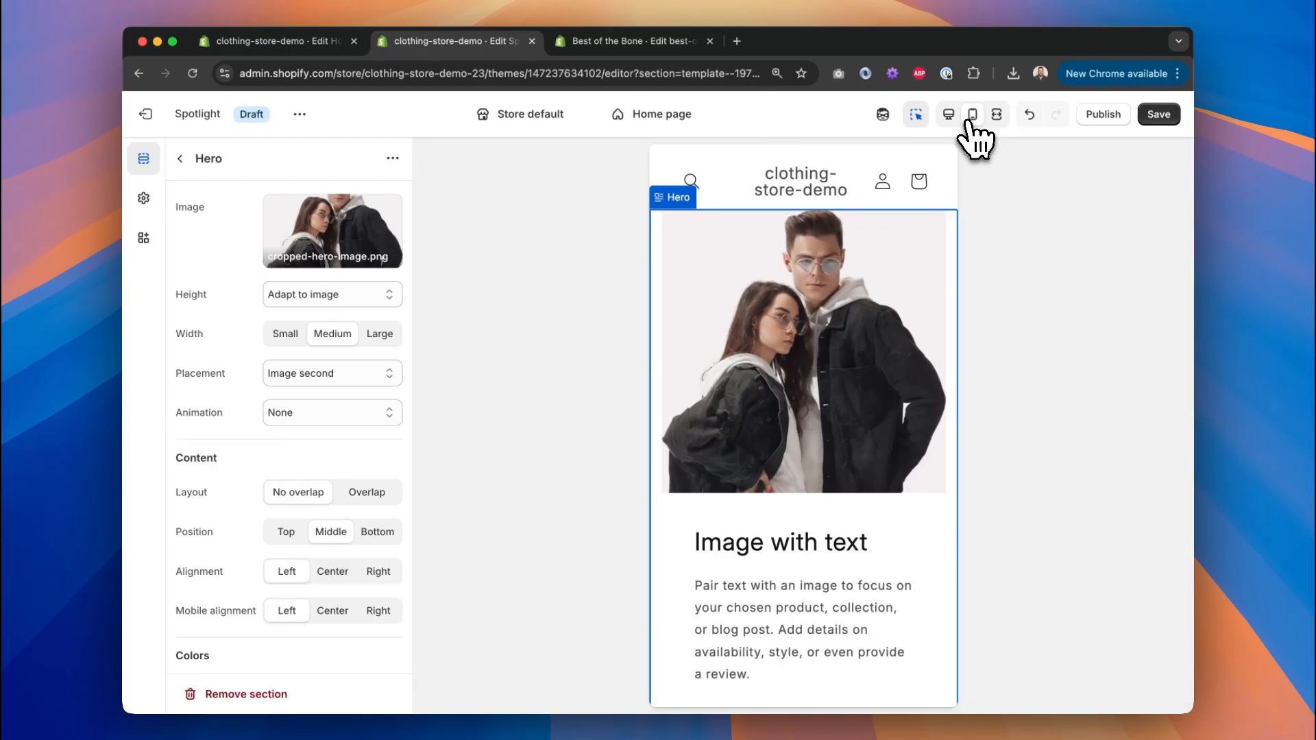
{"action": "scroll", "coordinate": [919, 286], "scroll_direction": "down", "scroll_amount": 3}
{"action": "scroll", "coordinate": [932, 240], "scroll_direction": "up", "scroll_amount": 3}
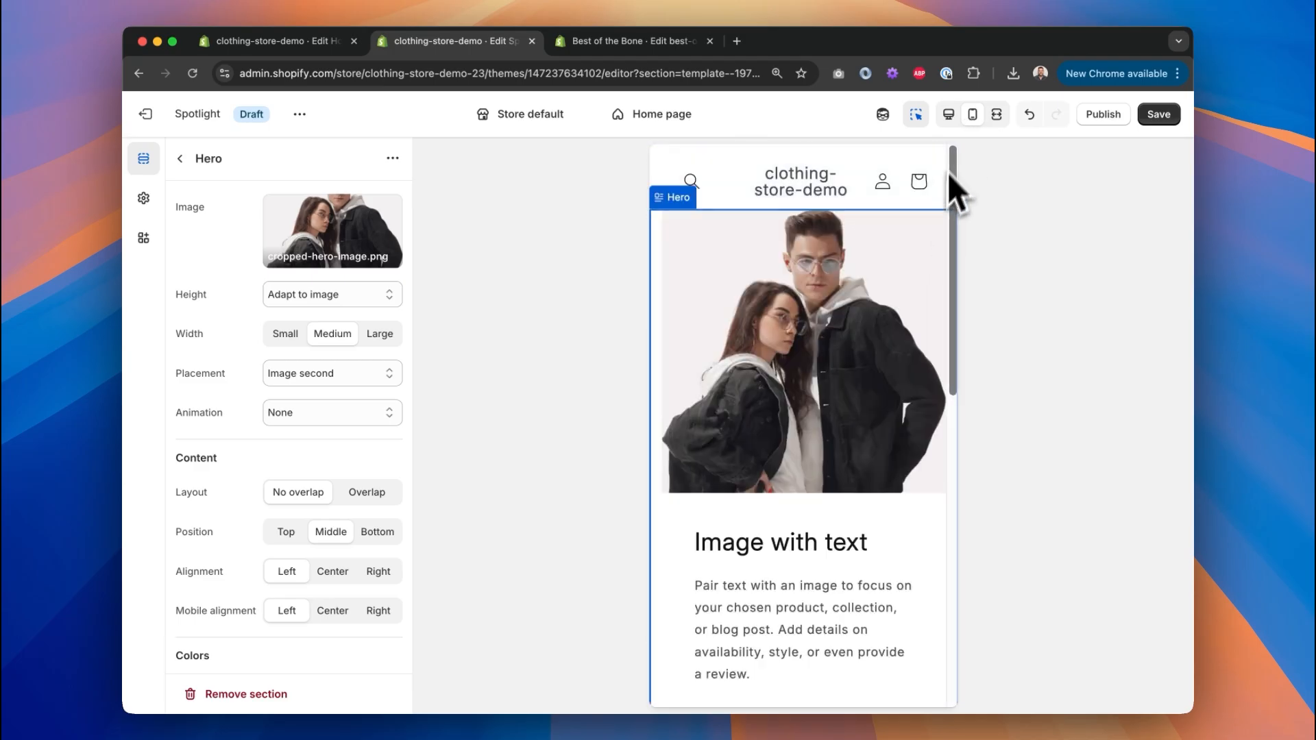
{"action": "left_click", "coordinate": [948, 115]}
{"action": "left_click", "coordinate": [180, 159]}
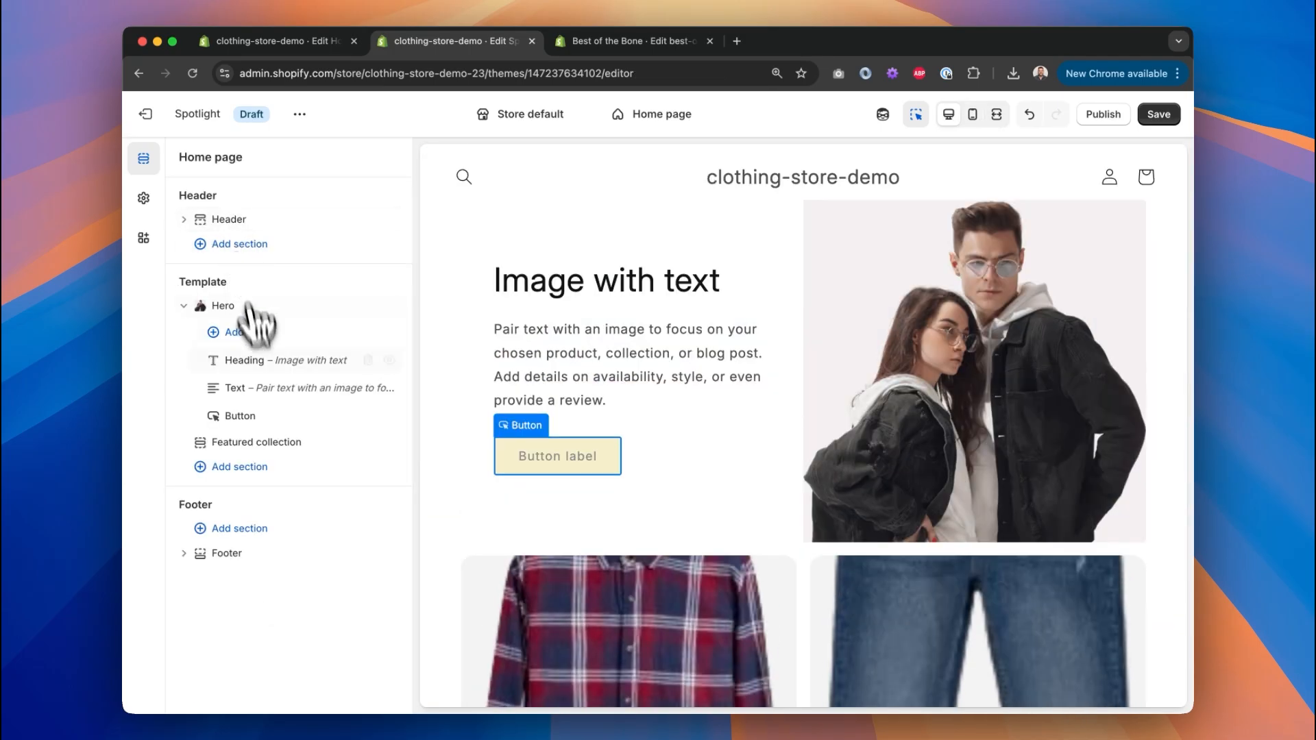
{"action": "left_click", "coordinate": [259, 419]}
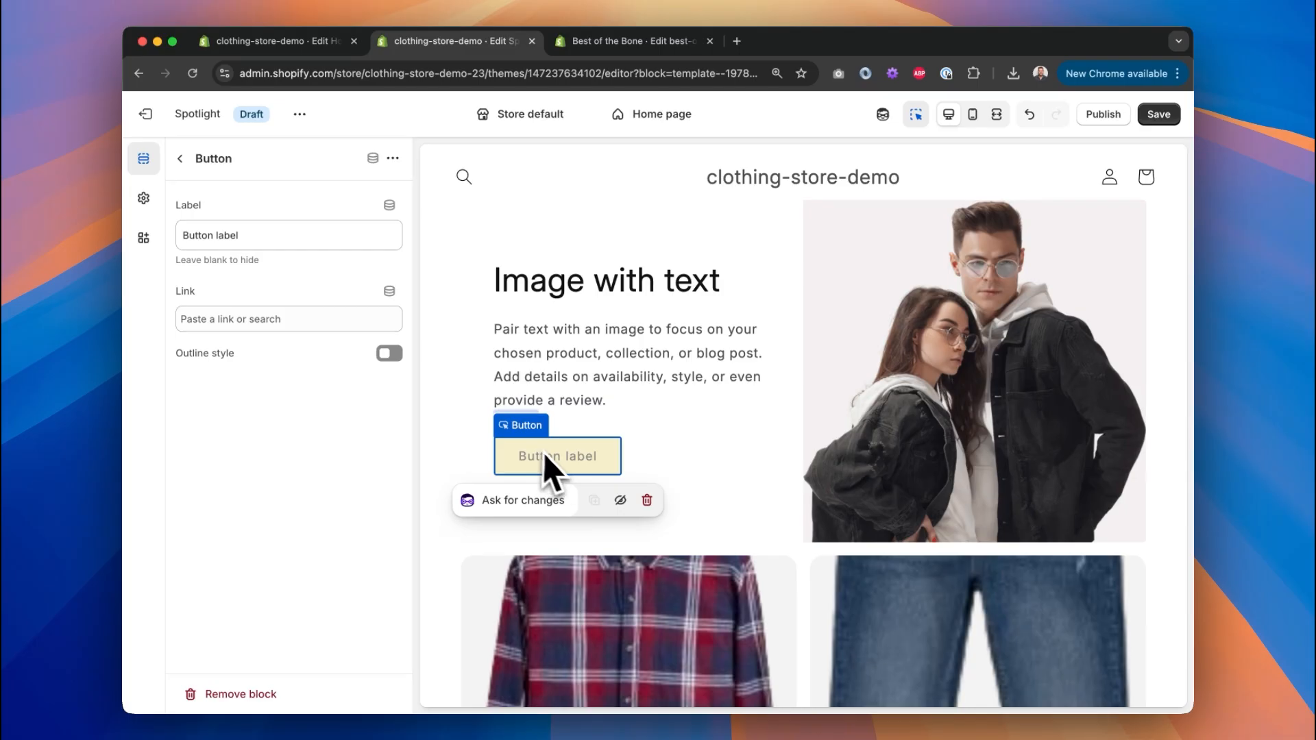
{"action": "left_click", "coordinate": [180, 158]}
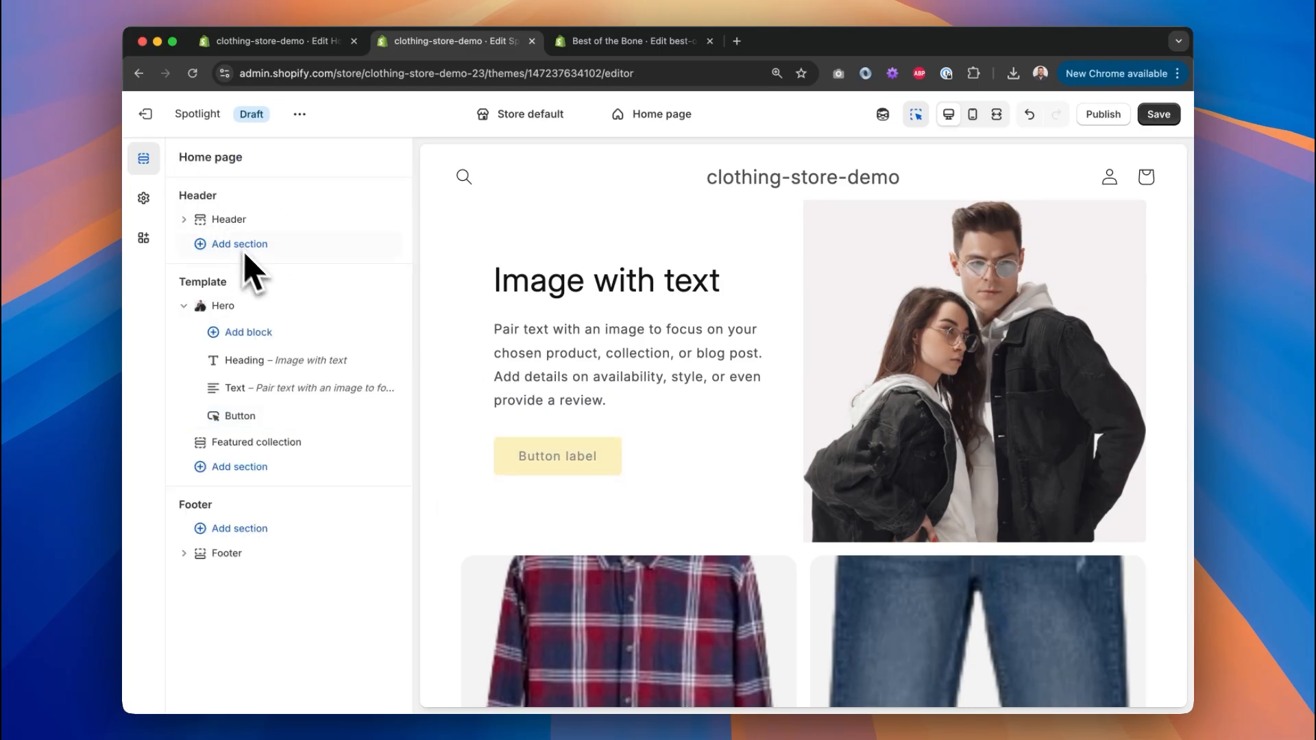
Edit Scheme 1 from the Hero settings and set the solid button background to #000000.
{"action": "left_click", "coordinate": [253, 307]}
{"action": "scroll", "coordinate": [309, 405], "scroll_direction": "down", "scroll_amount": 5}
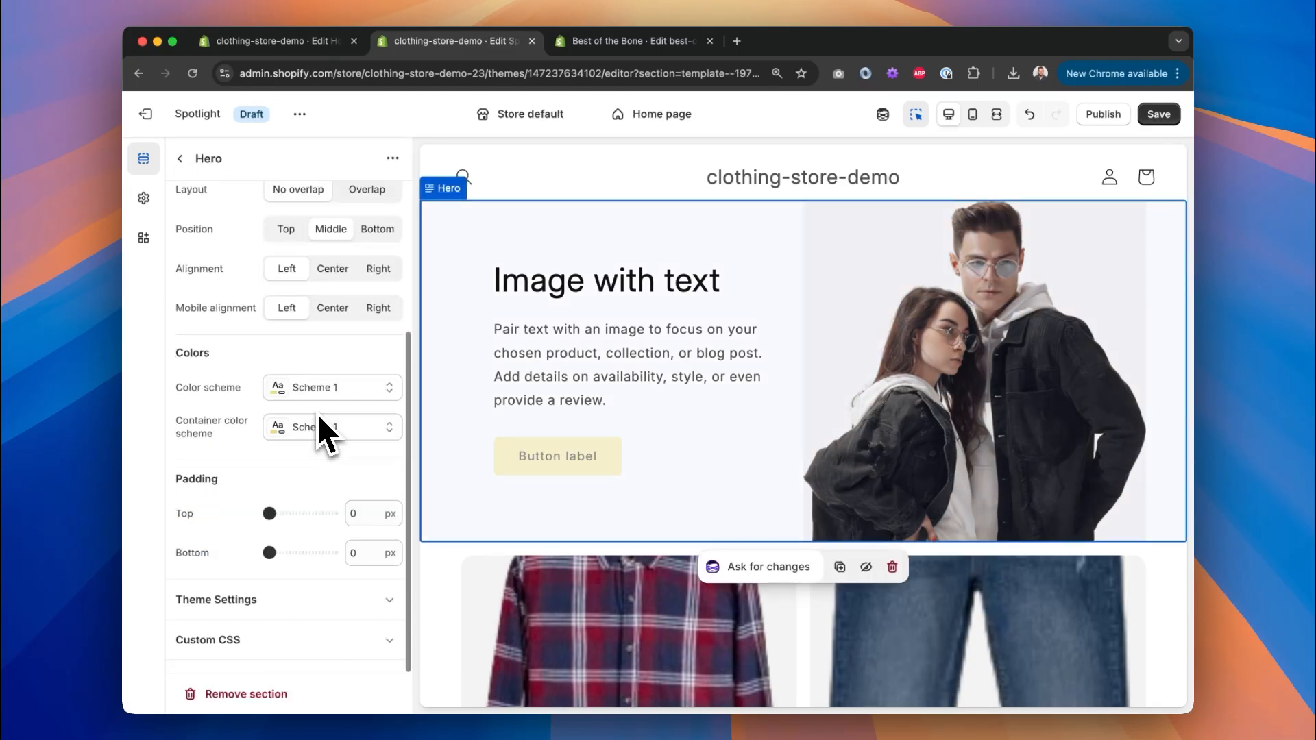
{"action": "left_click", "coordinate": [370, 421]}
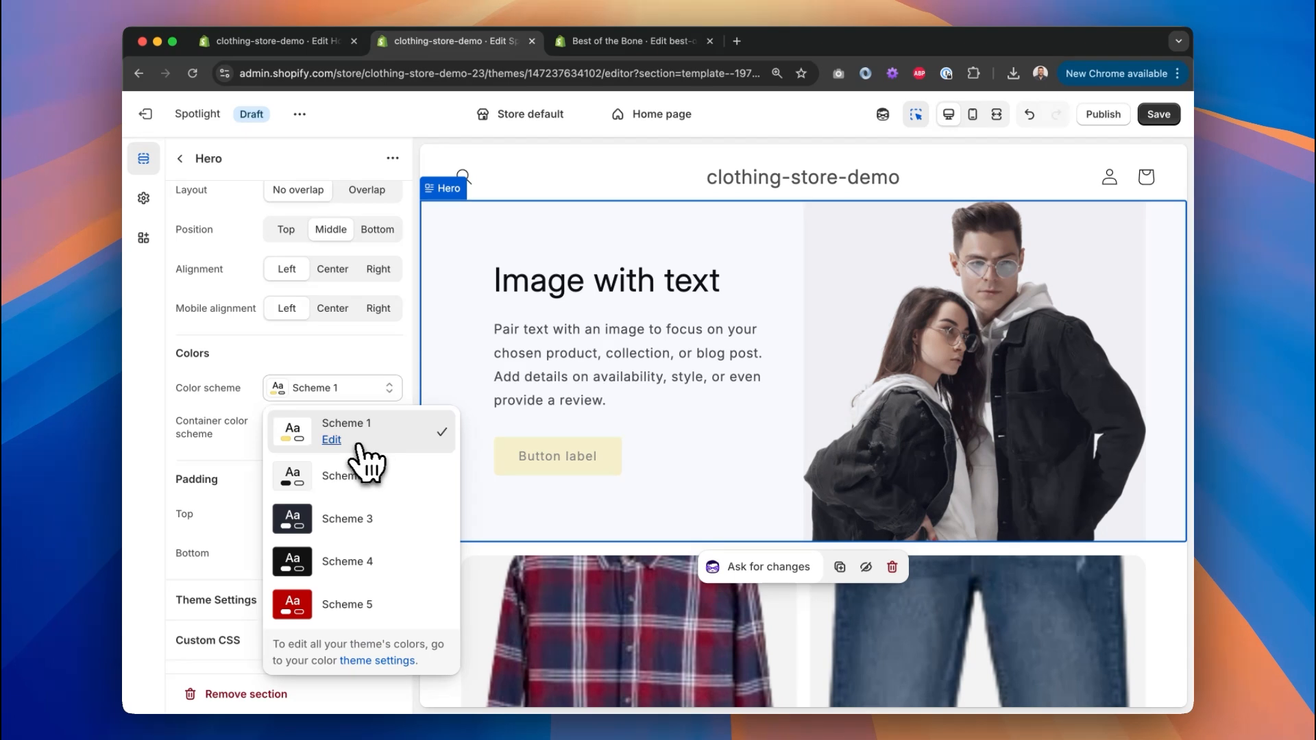
{"action": "left_click", "coordinate": [331, 442]}
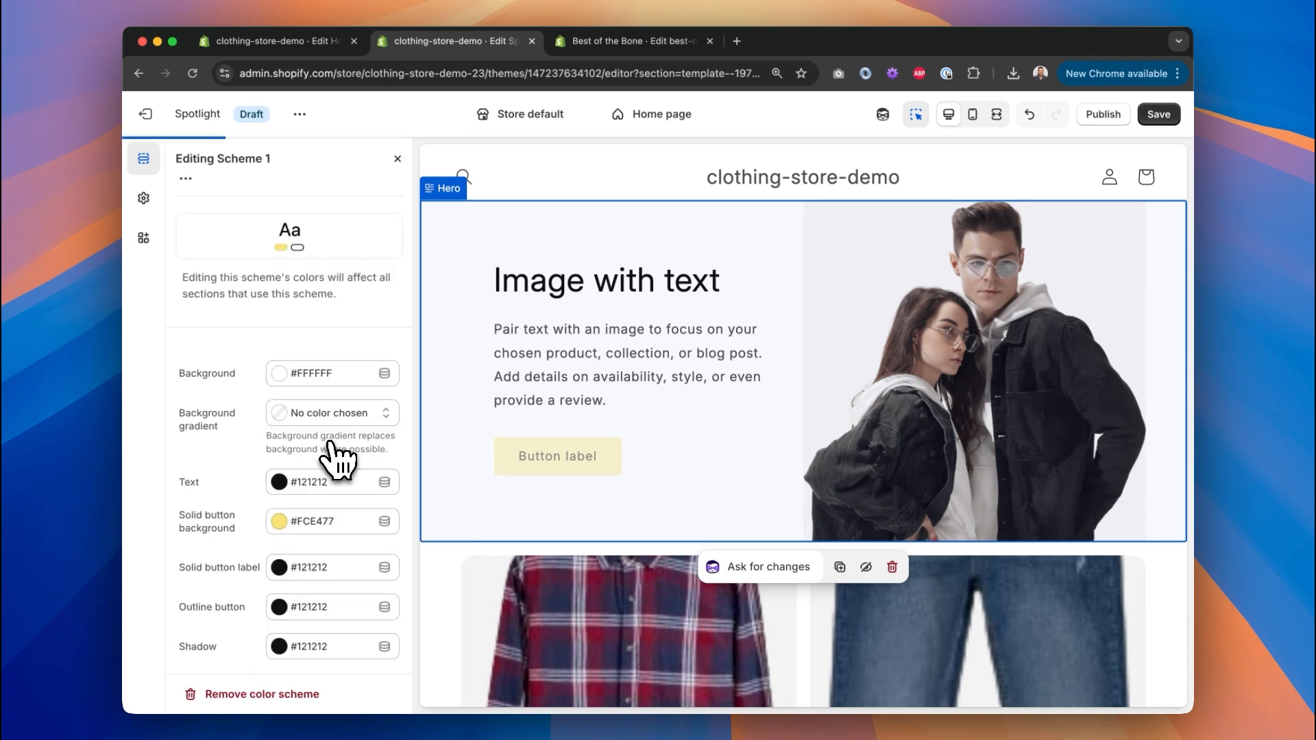
{"action": "left_click", "coordinate": [281, 521]}
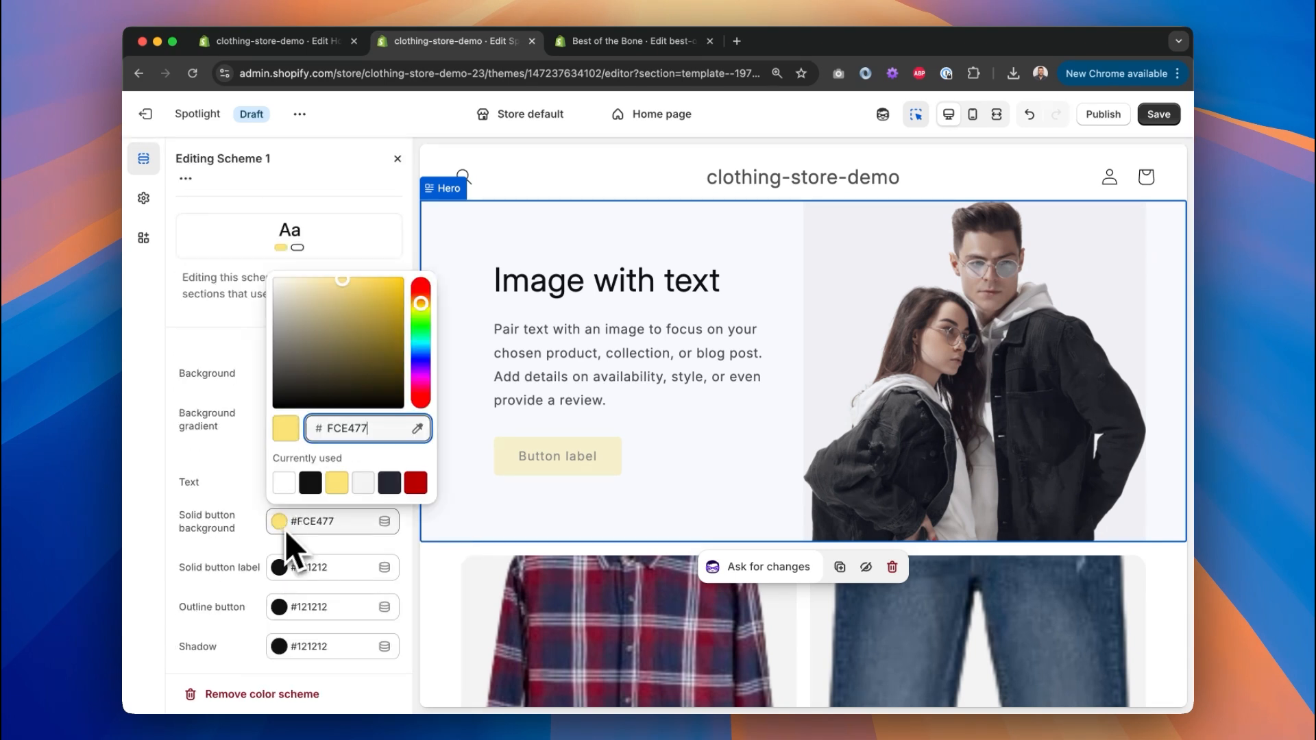
{"action": "left_click", "coordinate": [311, 483]}
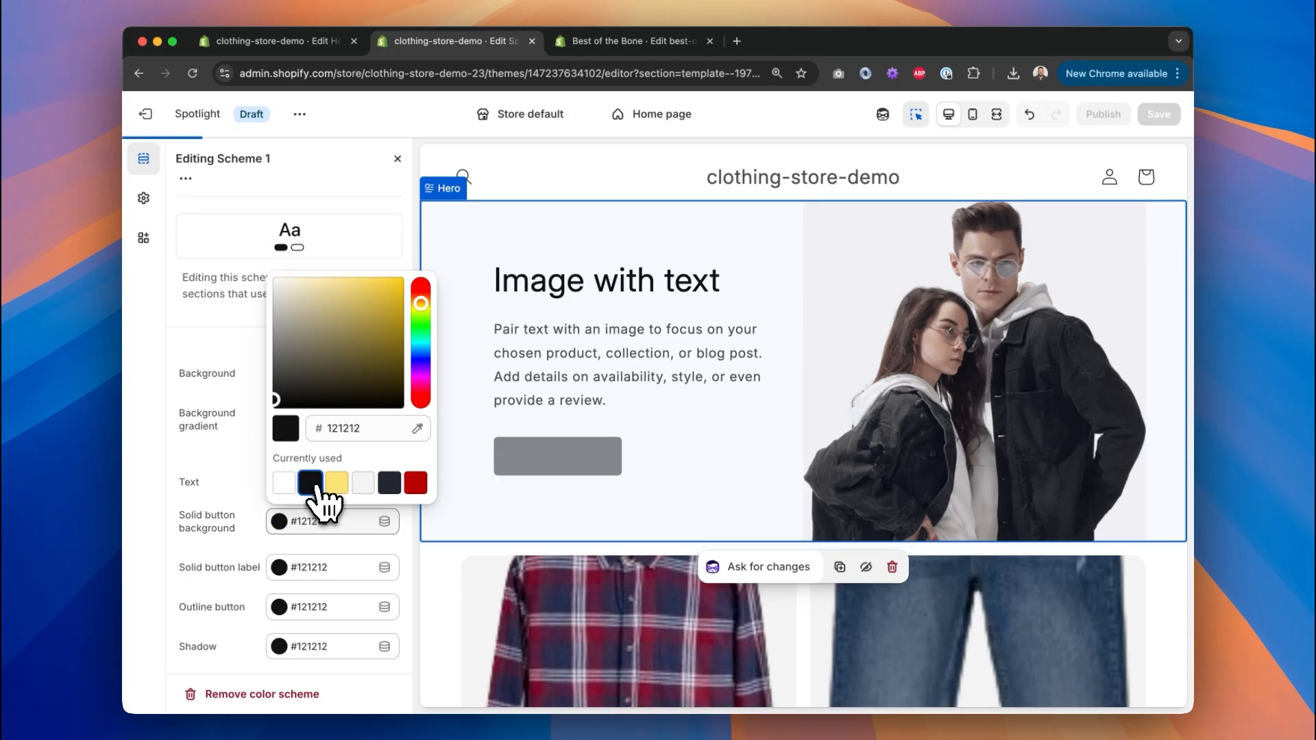
{"action": "left_click_drag", "start_coordinate": [284, 404], "coordinate": [257, 430]}
{"action": "left_click", "coordinate": [256, 431]}
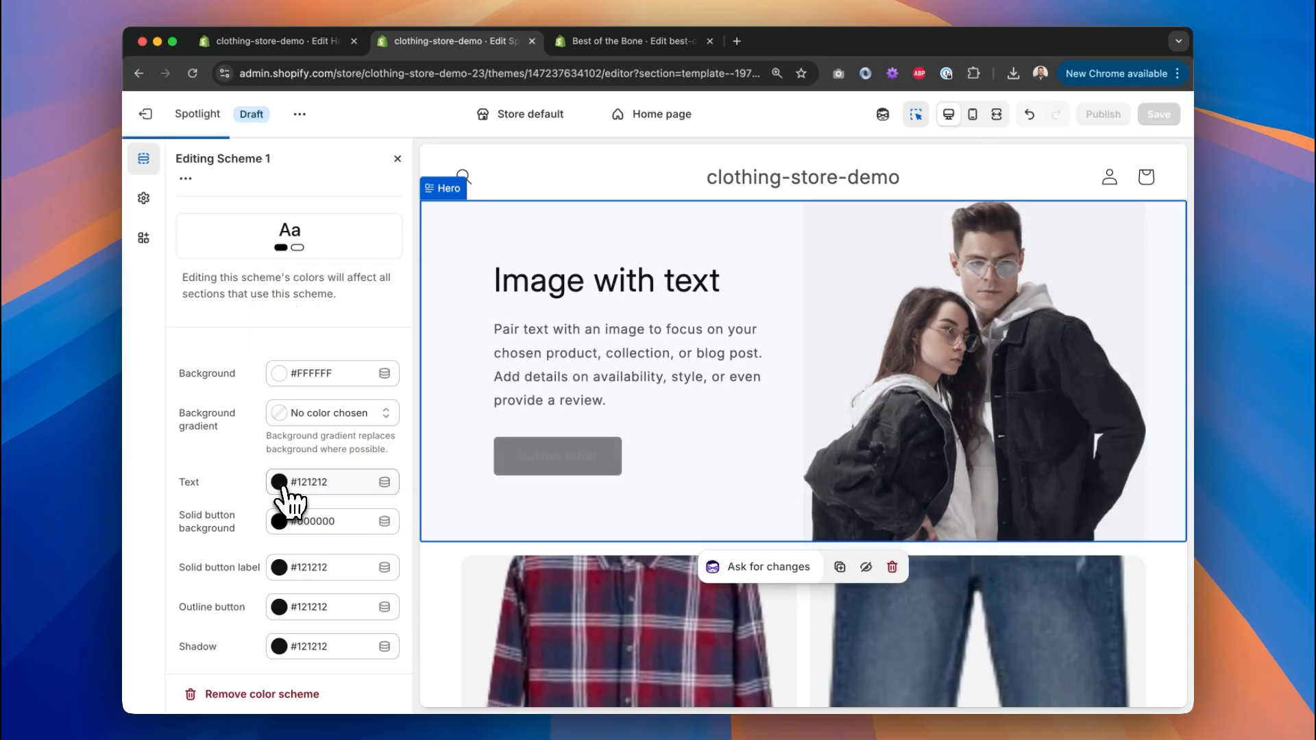
Set Scheme 1's solid button label colour to #FFFFFF.
{"action": "left_click", "coordinate": [280, 485]}
{"action": "left_click", "coordinate": [279, 567]}
{"action": "left_click", "coordinate": [279, 567]}
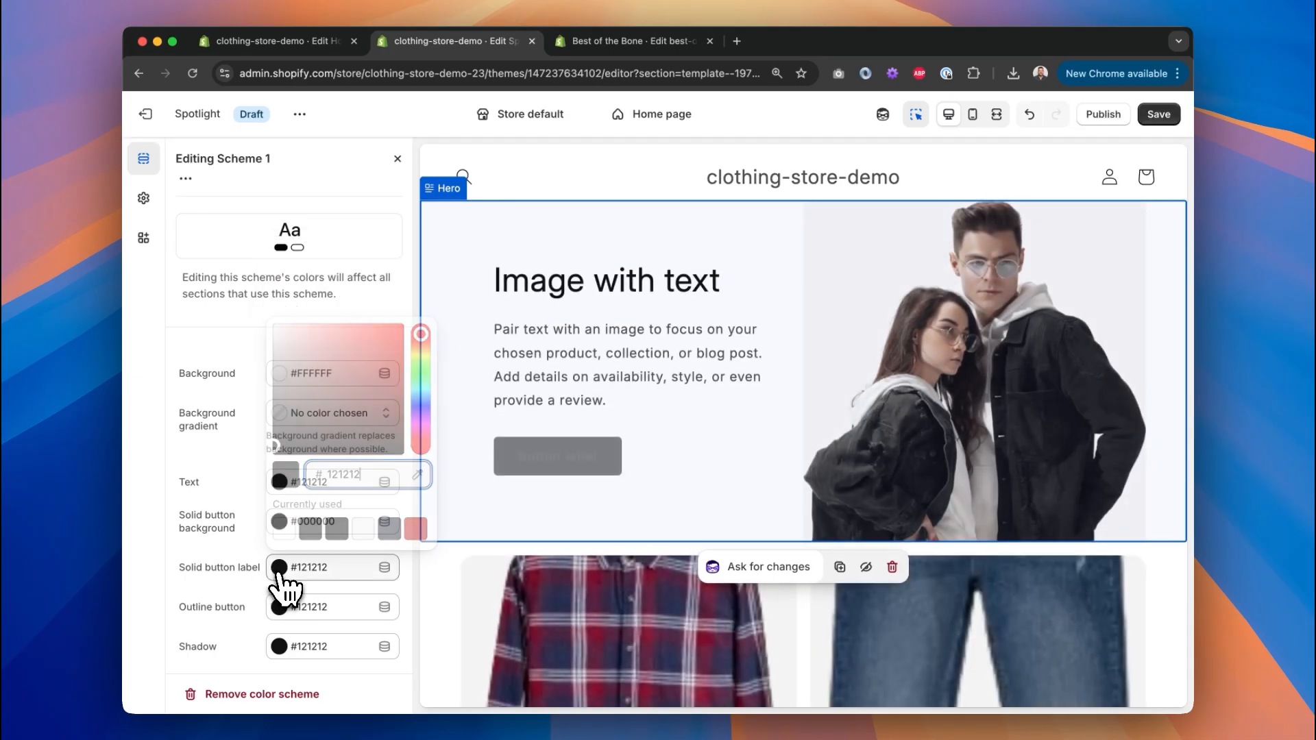
{"action": "left_click", "coordinate": [285, 529]}
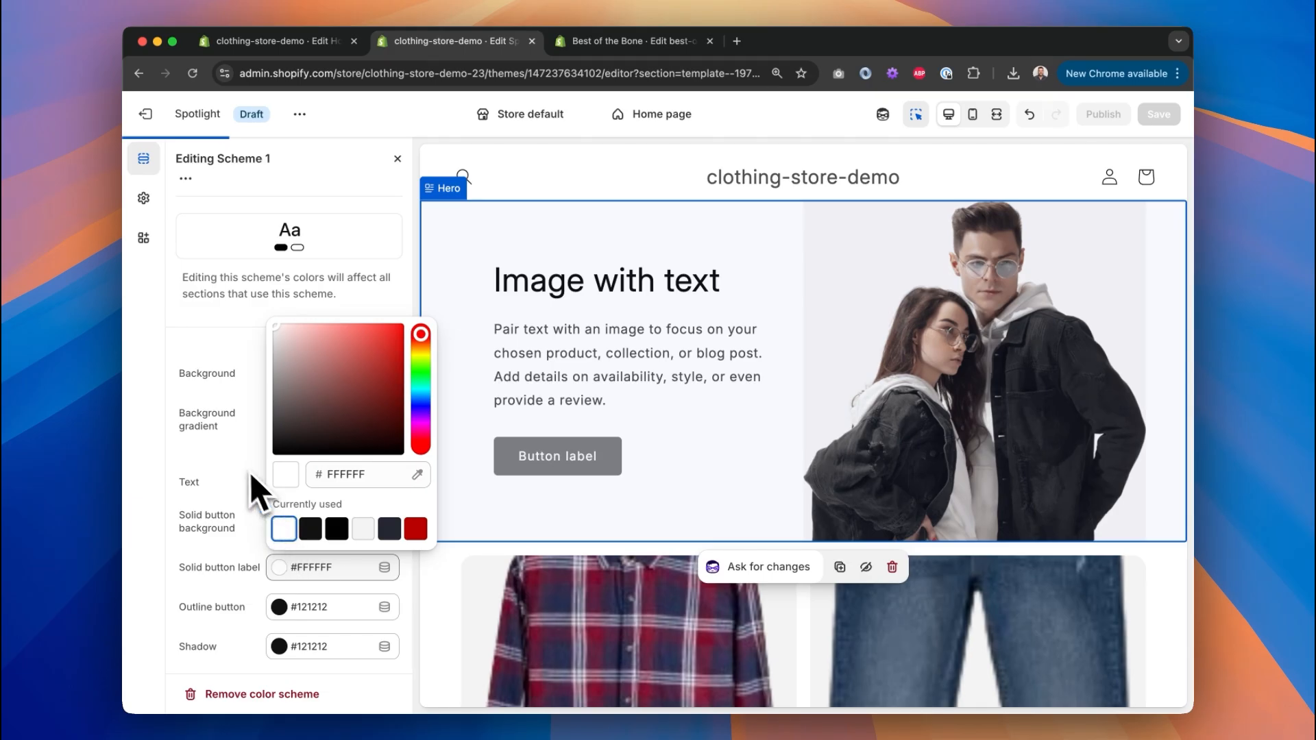
{"action": "left_click", "coordinate": [220, 431]}
{"action": "left_click", "coordinate": [226, 526]}
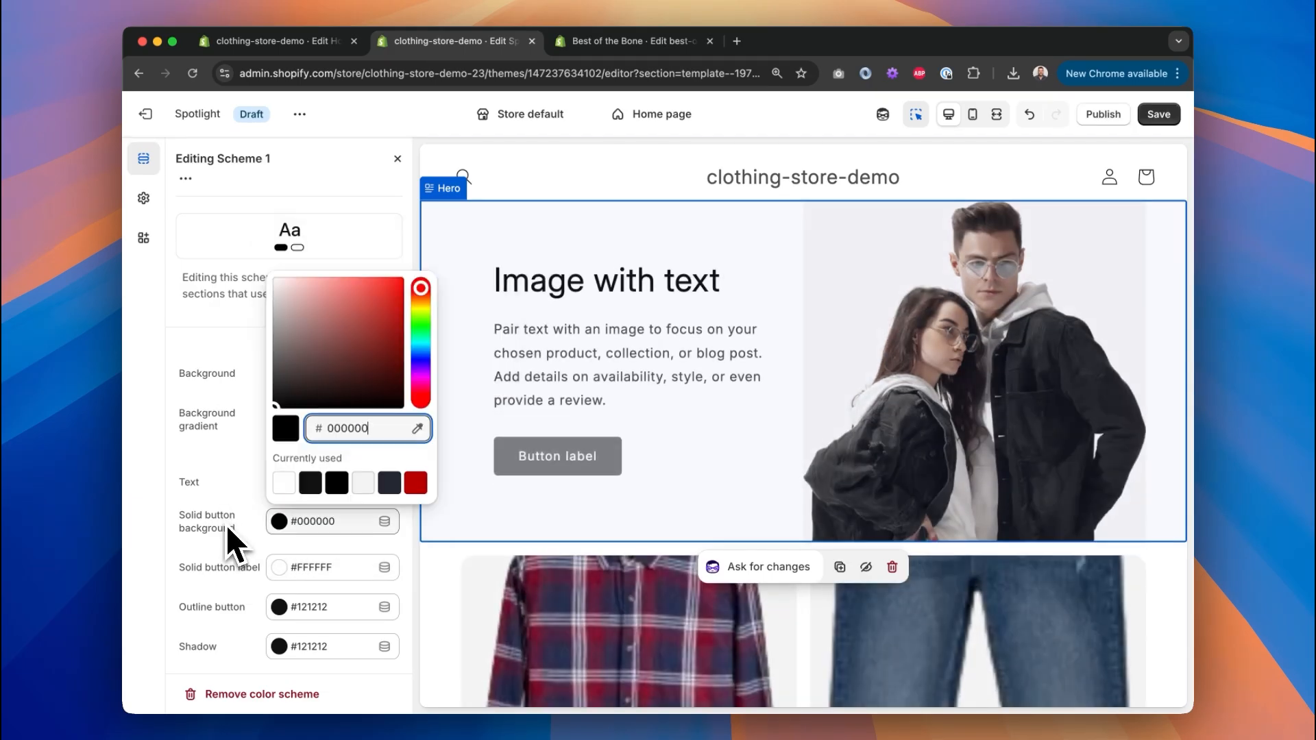
{"action": "left_click", "coordinate": [290, 574]}
Set the outline button, shadow and text colours to #000000 and close the scheme.
{"action": "left_click", "coordinate": [279, 607]}
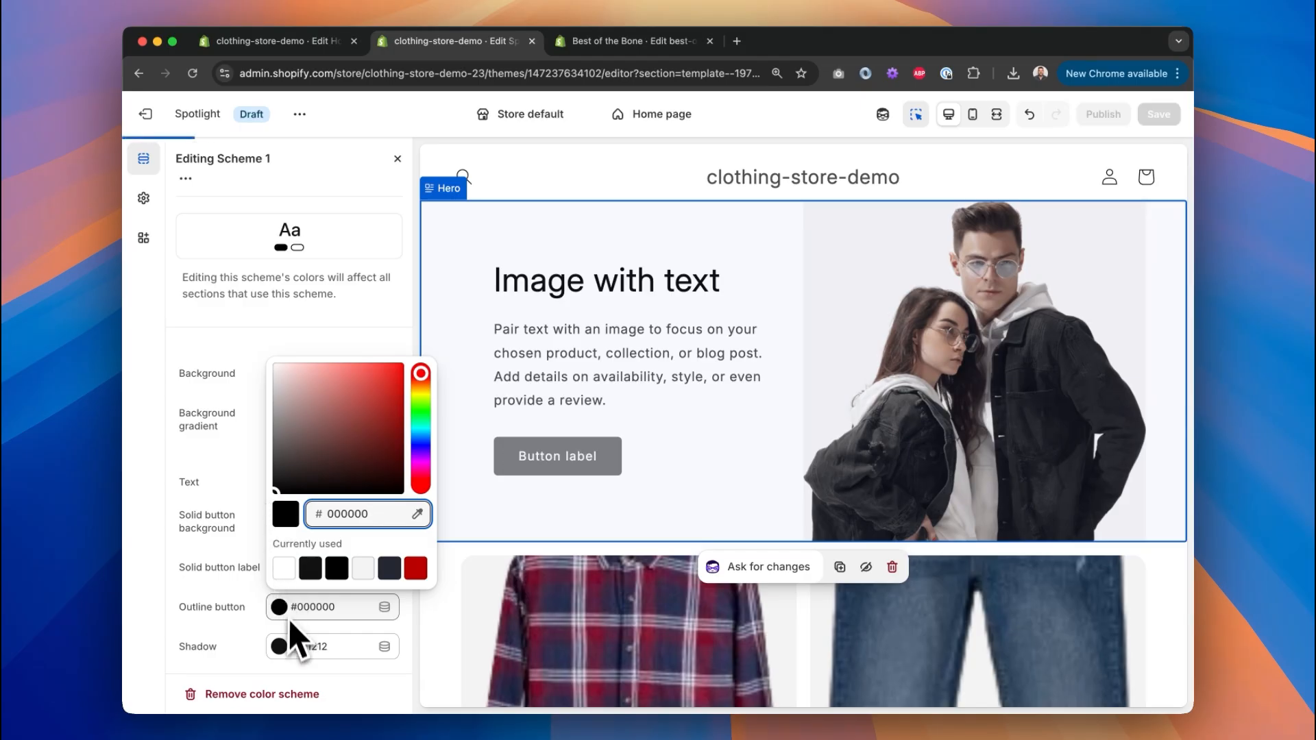
{"action": "left_click", "coordinate": [282, 646]}
{"action": "left_click_drag", "start_coordinate": [276, 526], "coordinate": [251, 552]}
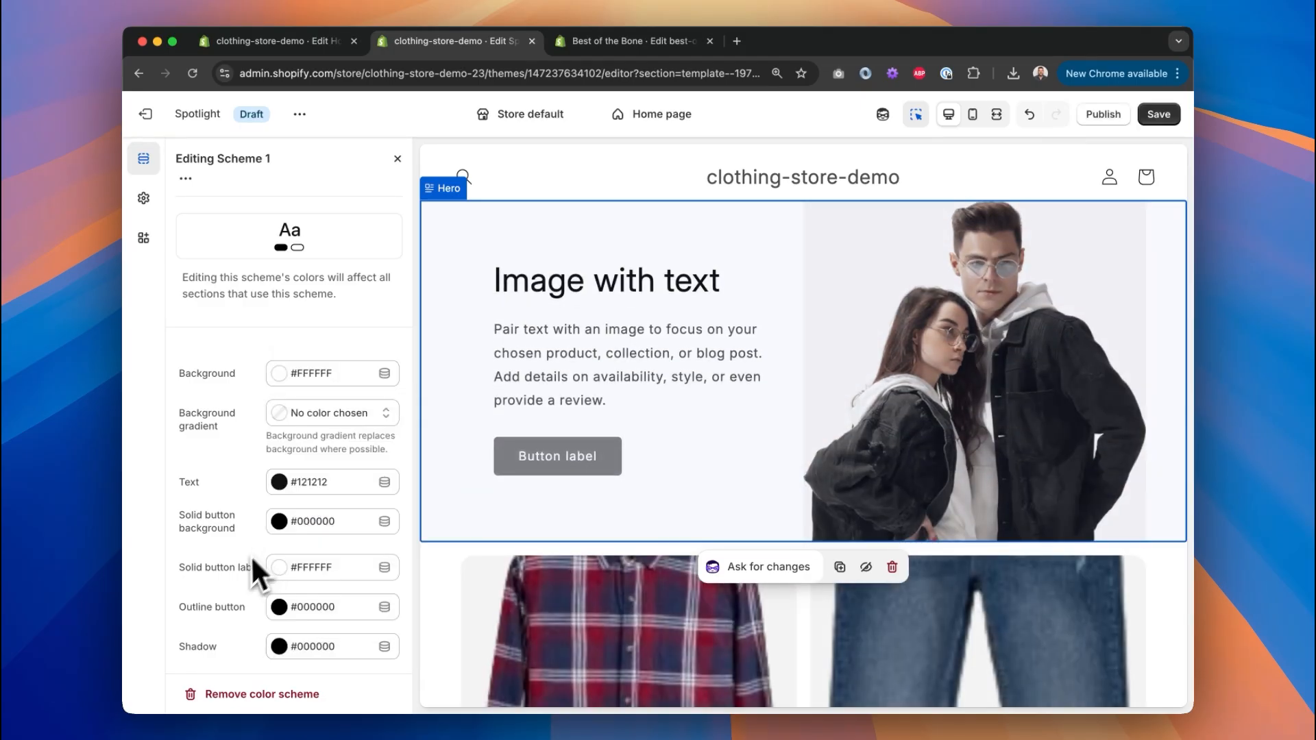
{"action": "left_click", "coordinate": [280, 483]}
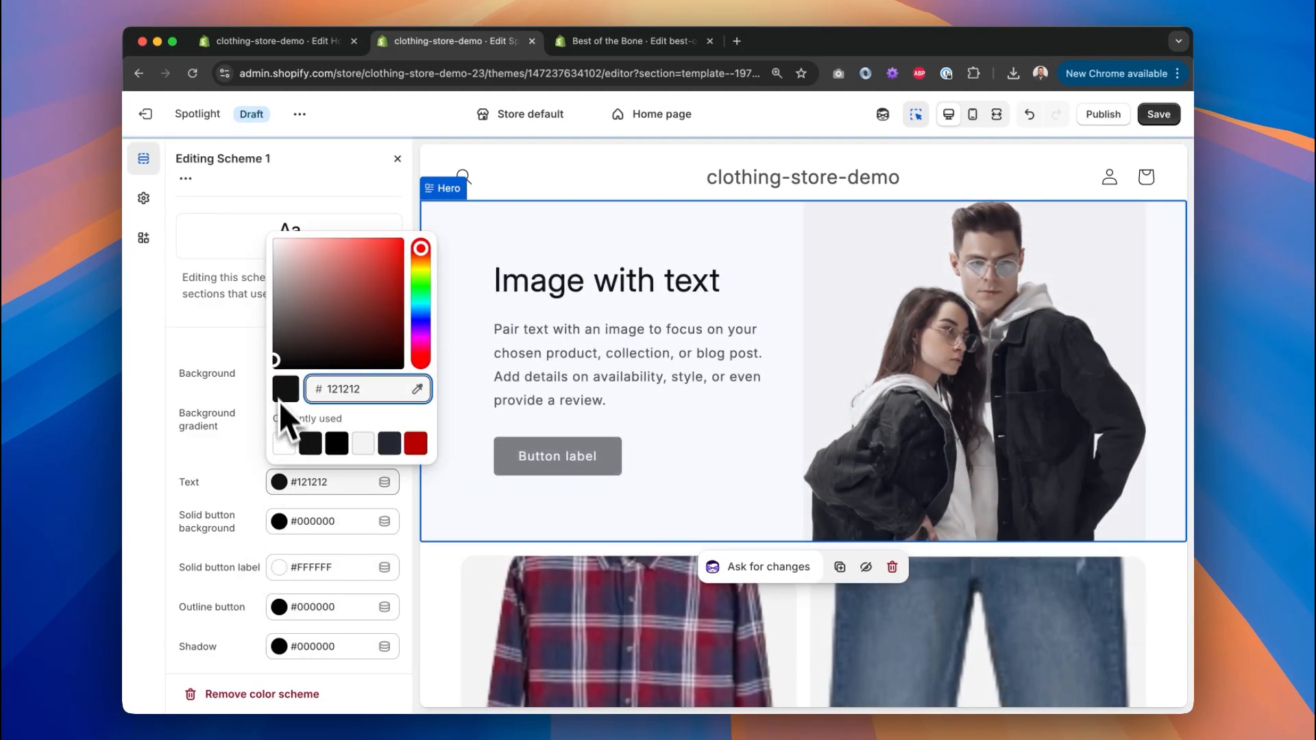
{"action": "left_click_drag", "start_coordinate": [274, 364], "coordinate": [277, 368]}
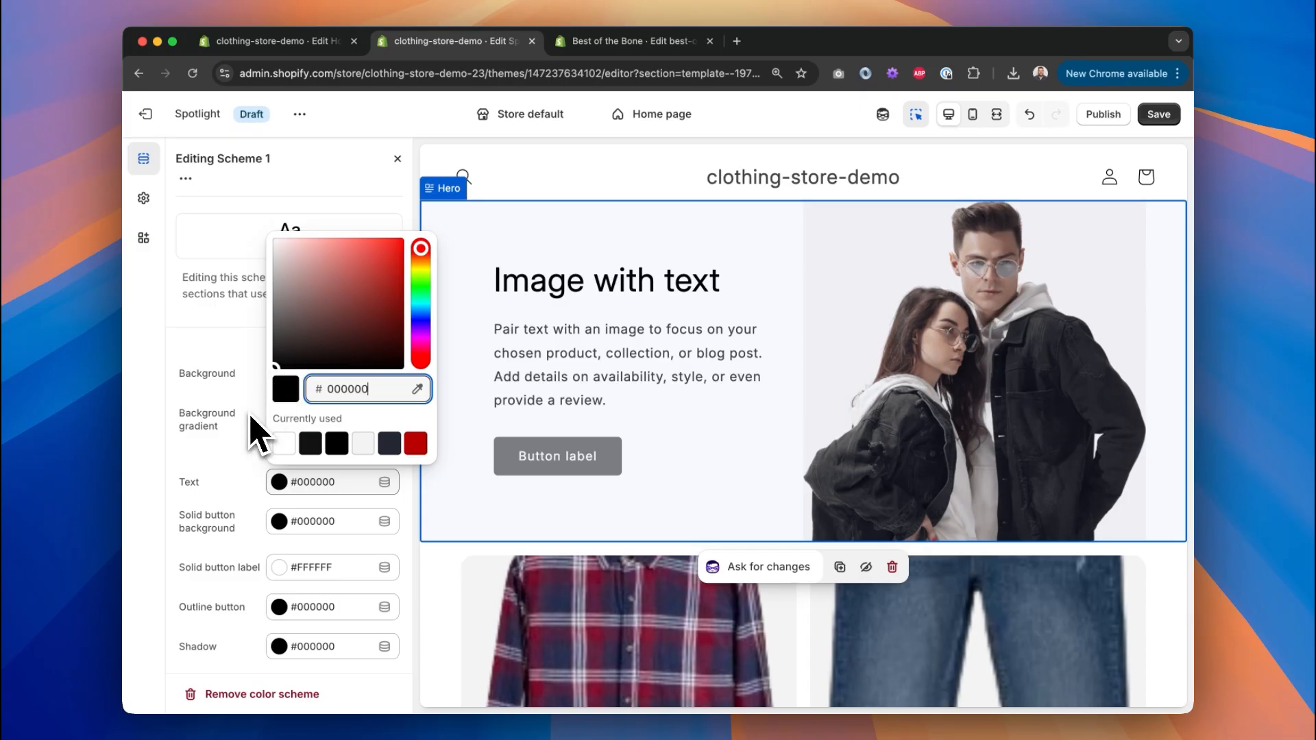
{"action": "left_click_drag", "start_coordinate": [250, 416], "coordinate": [244, 421]}
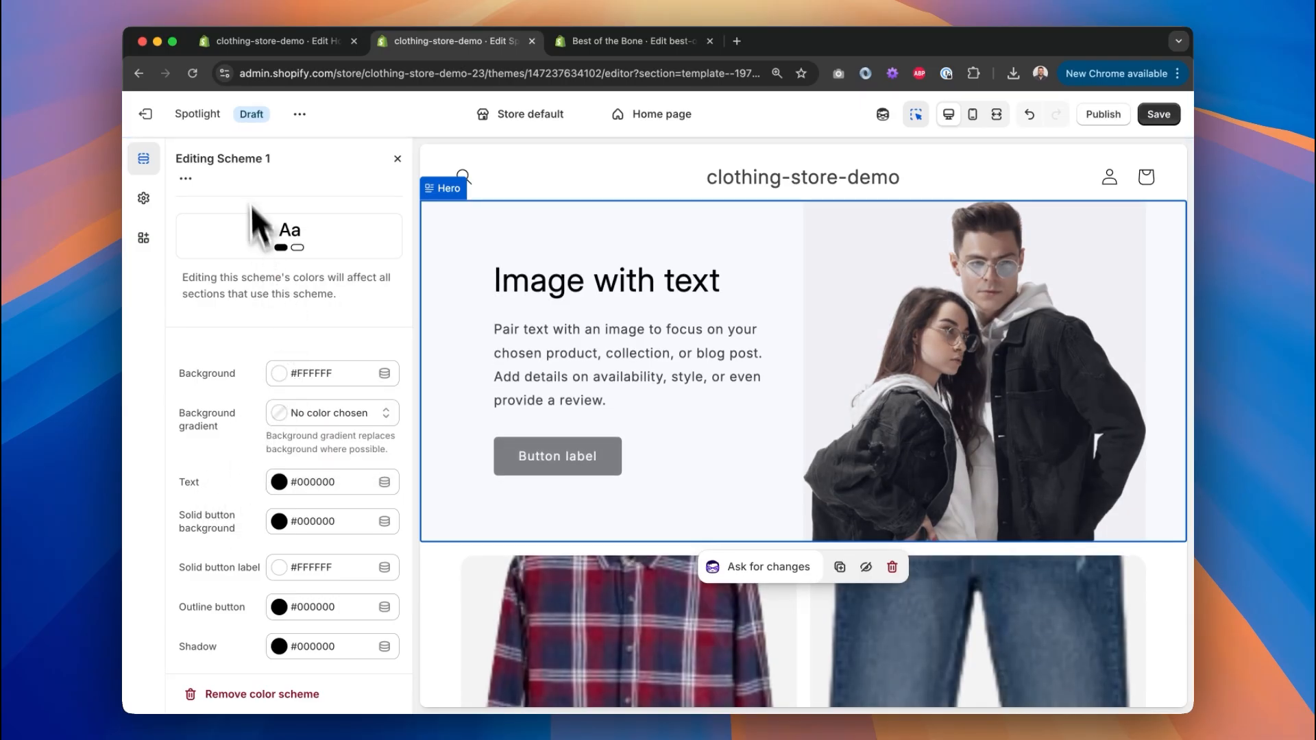
{"action": "left_click", "coordinate": [398, 159]}
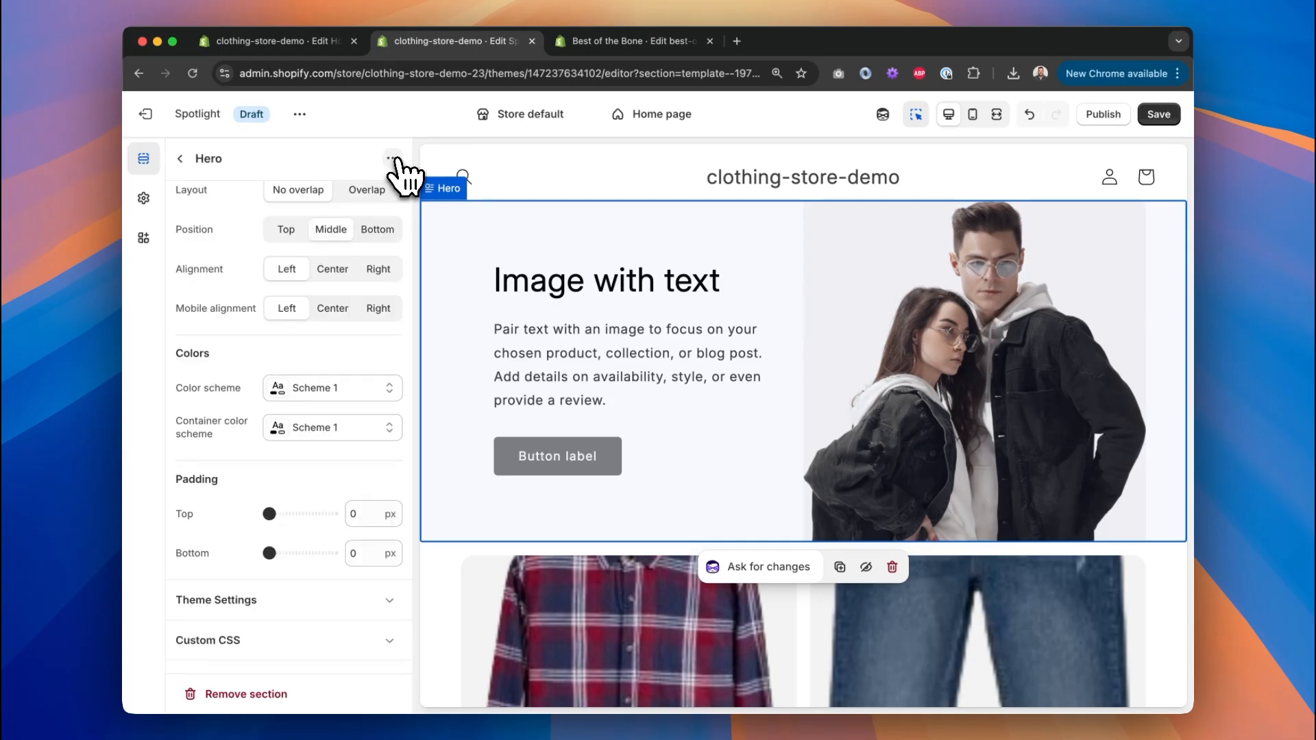
Link the hero button to Collections > New Arrivals and select its label text.
{"action": "scroll", "coordinate": [212, 301], "scroll_direction": "up", "scroll_amount": 5}
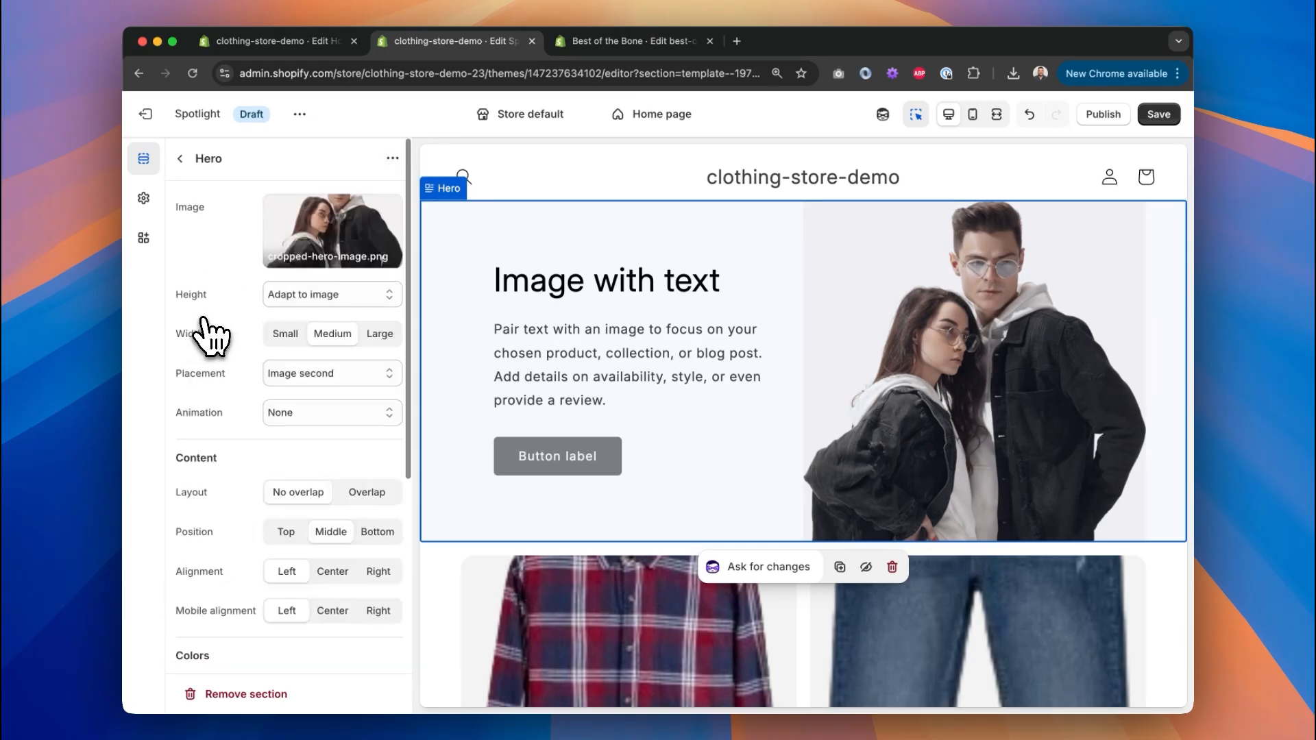
{"action": "left_click", "coordinate": [617, 466]}
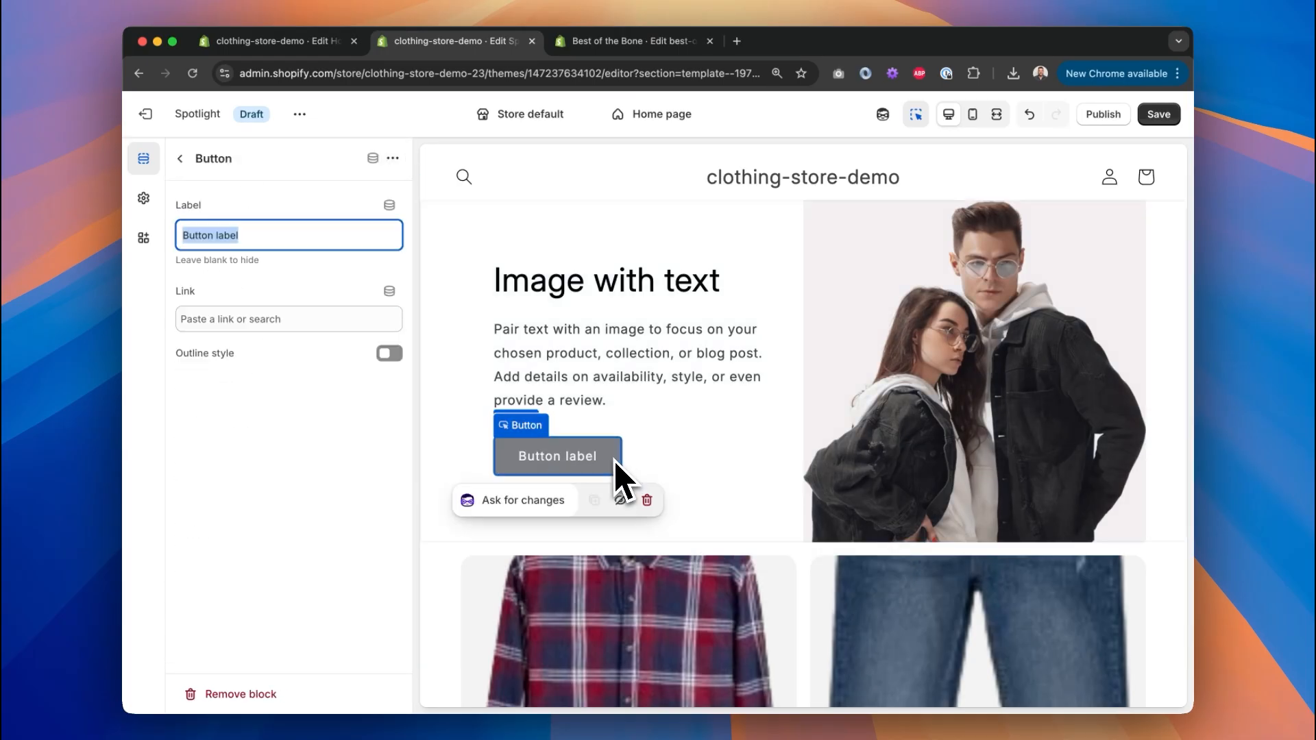
{"action": "left_click", "coordinate": [311, 319]}
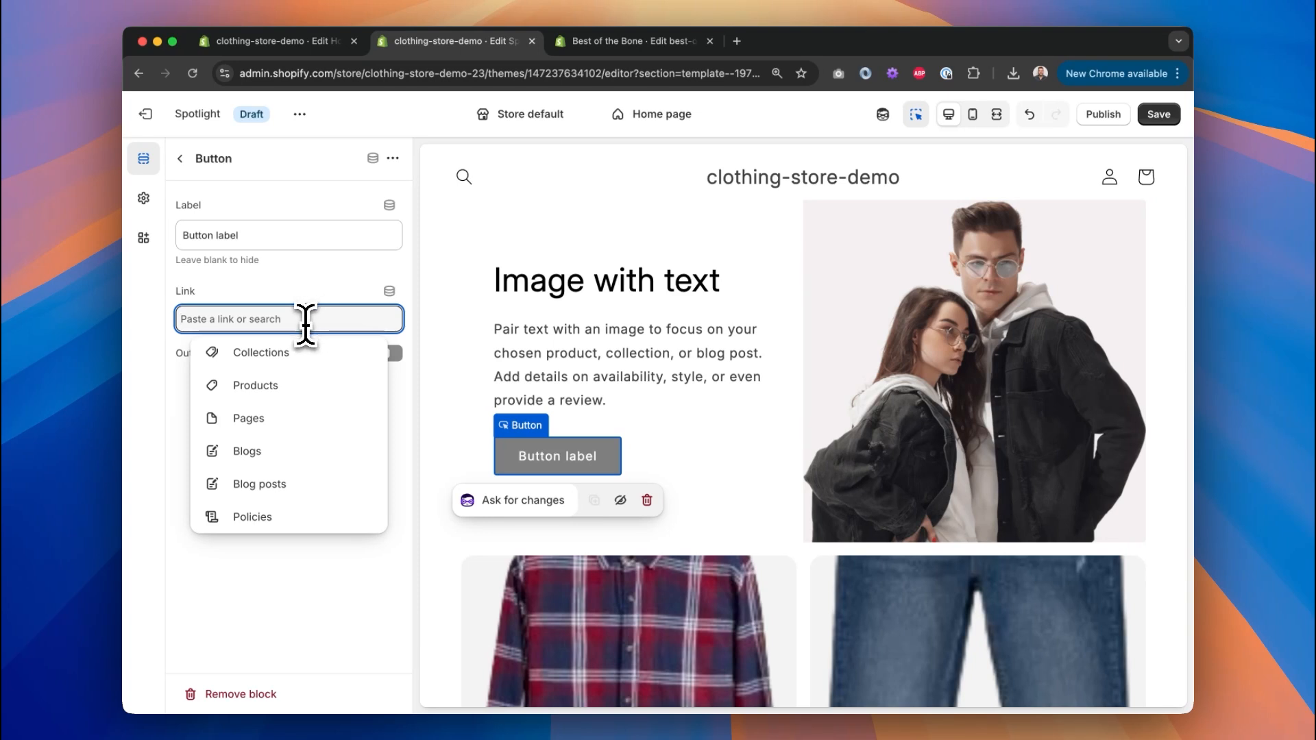
{"action": "left_click", "coordinate": [286, 360]}
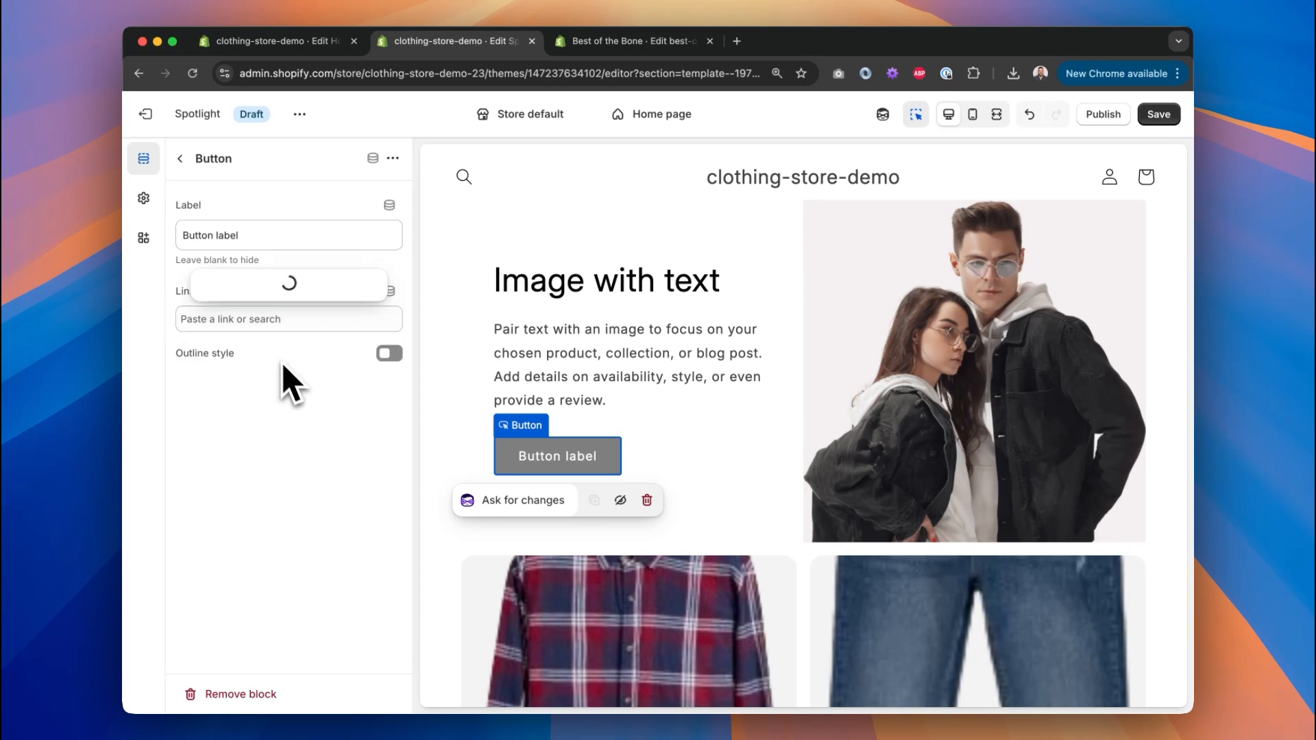
{"action": "left_click", "coordinate": [252, 282]}
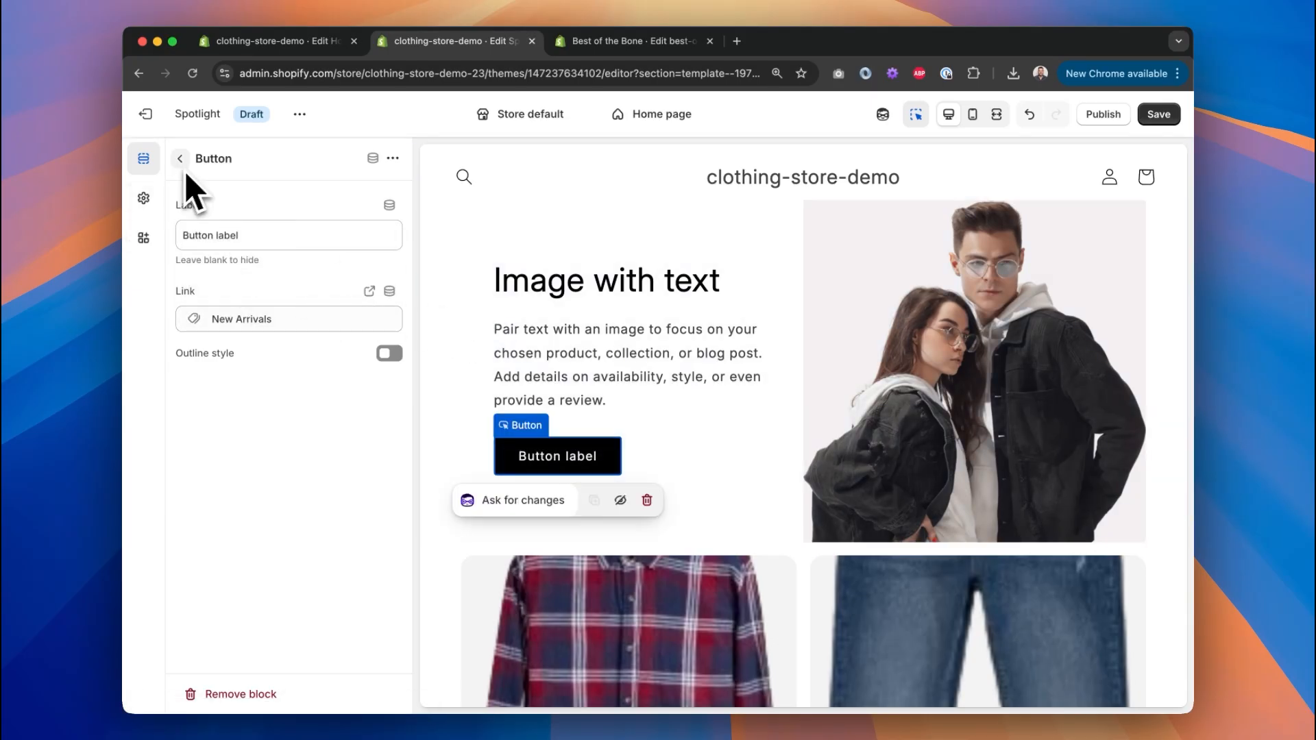
{"action": "left_click", "coordinate": [291, 238]}
{"action": "key", "text": "super+a"}
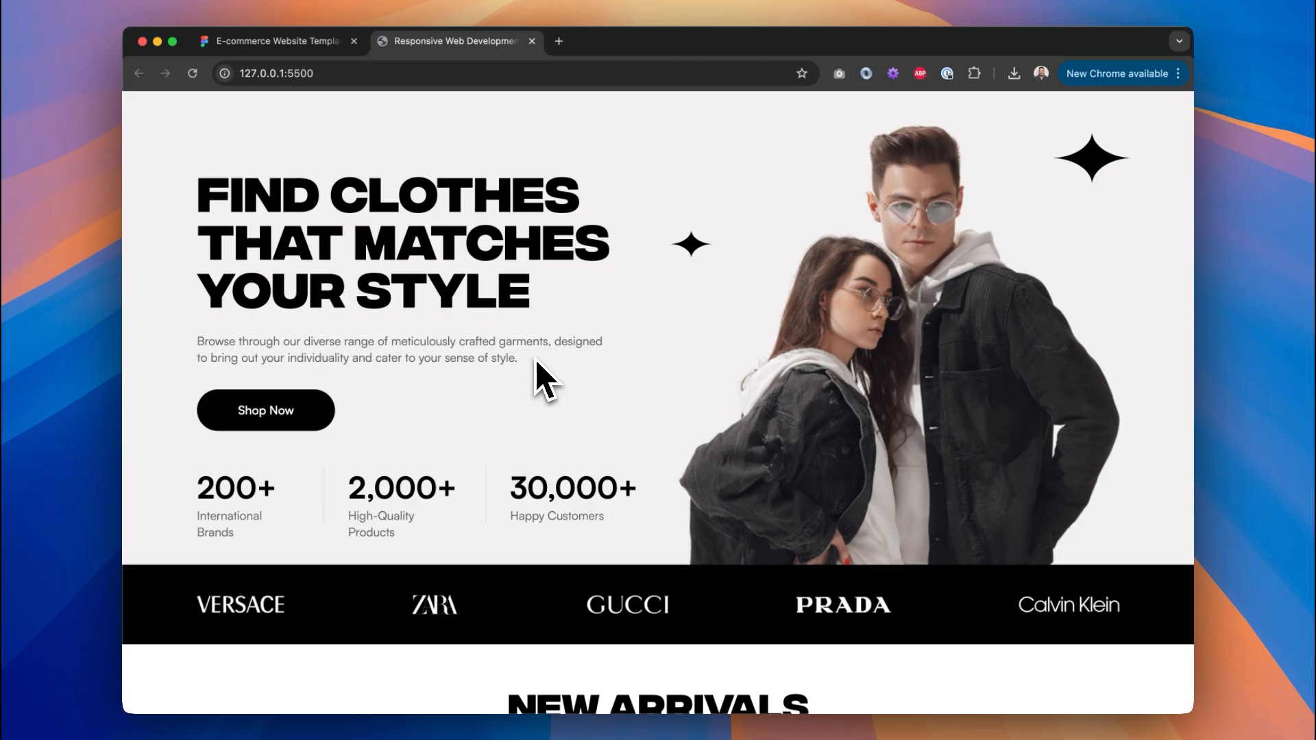
Check the Figma design and change the hero button label to 'Shop Now'.
{"action": "left_click", "coordinate": [336, 43]}
{"action": "scroll", "coordinate": [546, 277], "scroll_direction": "up", "scroll_amount": 5}
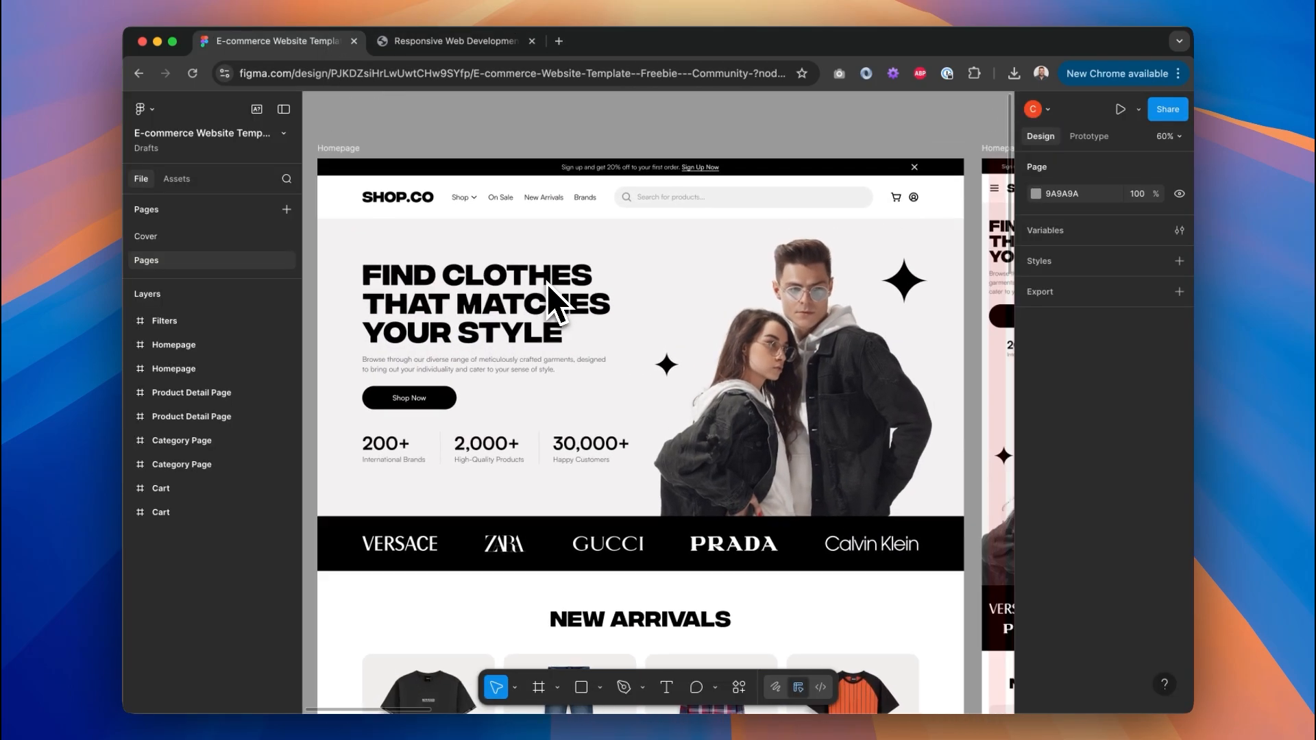
{"action": "scroll", "coordinate": [549, 298], "scroll_direction": "up", "scroll_amount": 2}
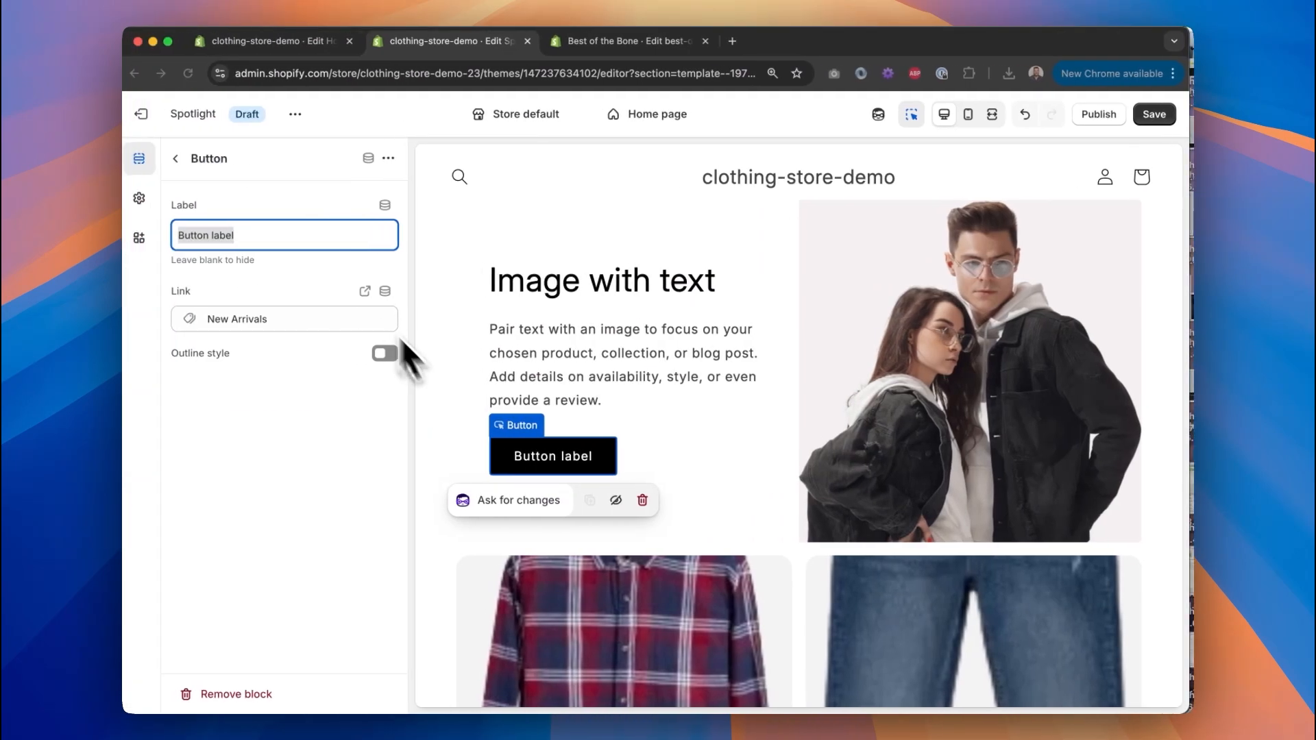
{"action": "left_click", "coordinate": [312, 235]}
{"action": "type", "text": "S"}
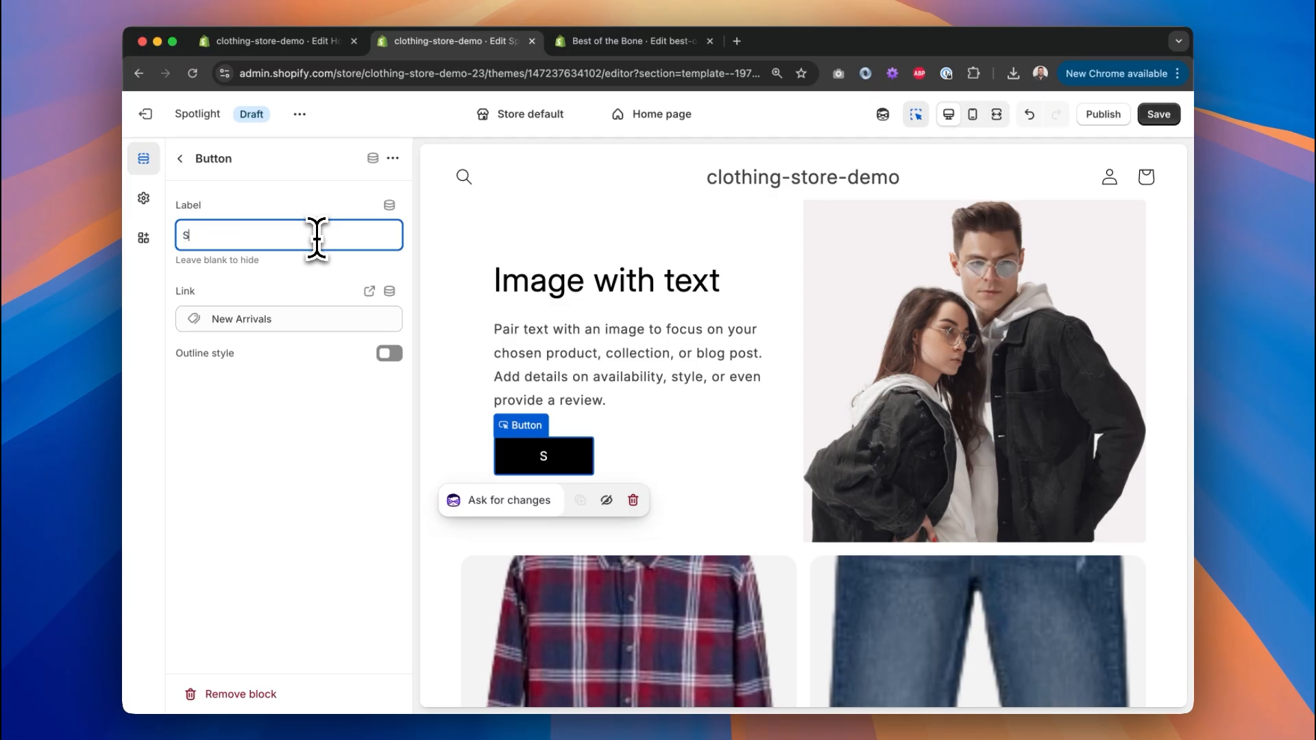
{"action": "type", "text": "hop Nowq"}
{"action": "key", "text": "BackSpace"}
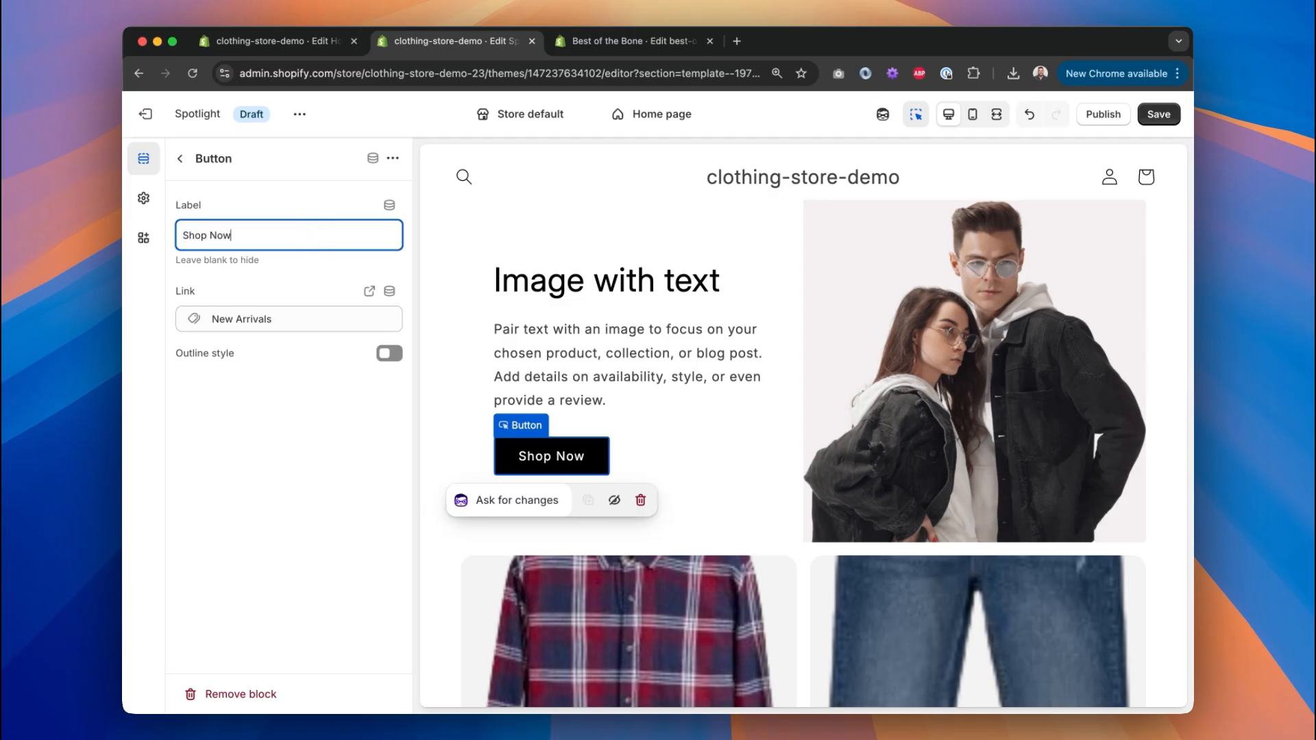
{"action": "left_click", "coordinate": [182, 159]}
Paste Figma's 'Browse through our diverse range…' copy into the hero Text block, keeping Body style.
{"action": "left_click", "coordinate": [308, 390]}
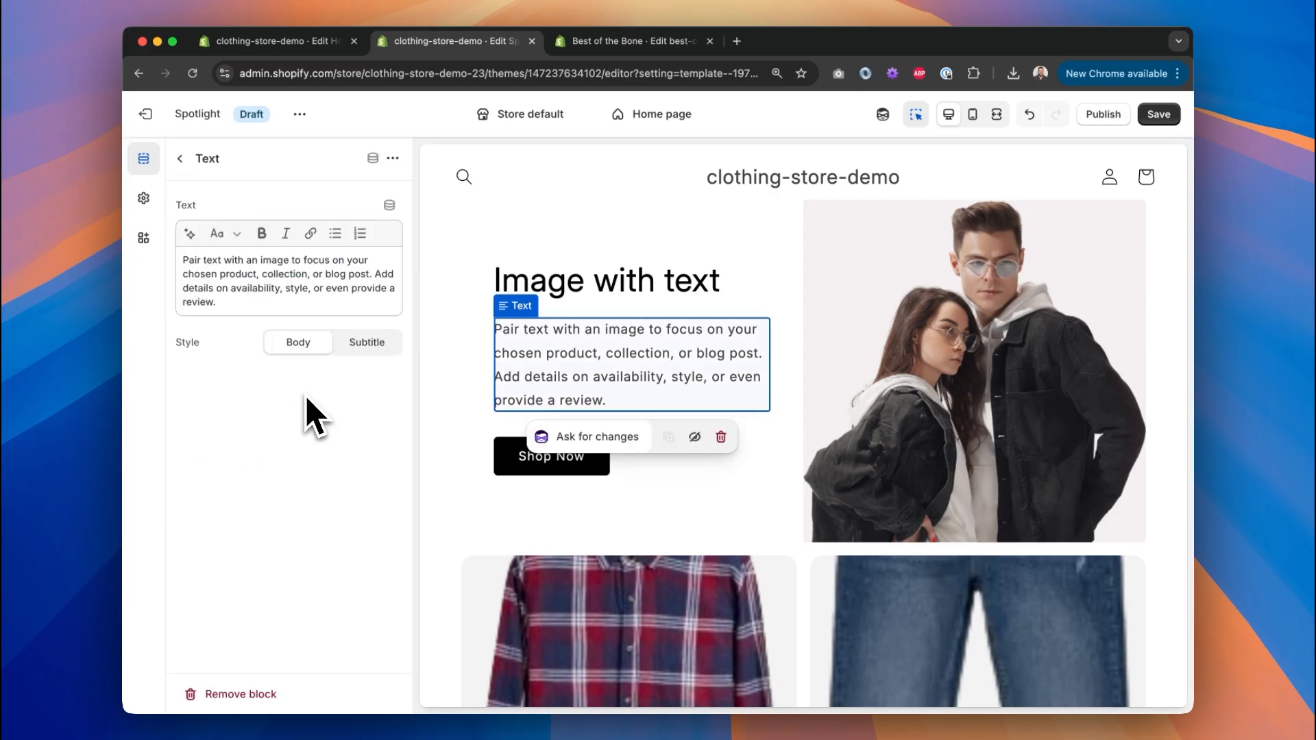
{"action": "key", "text": "ctrl+Right"}
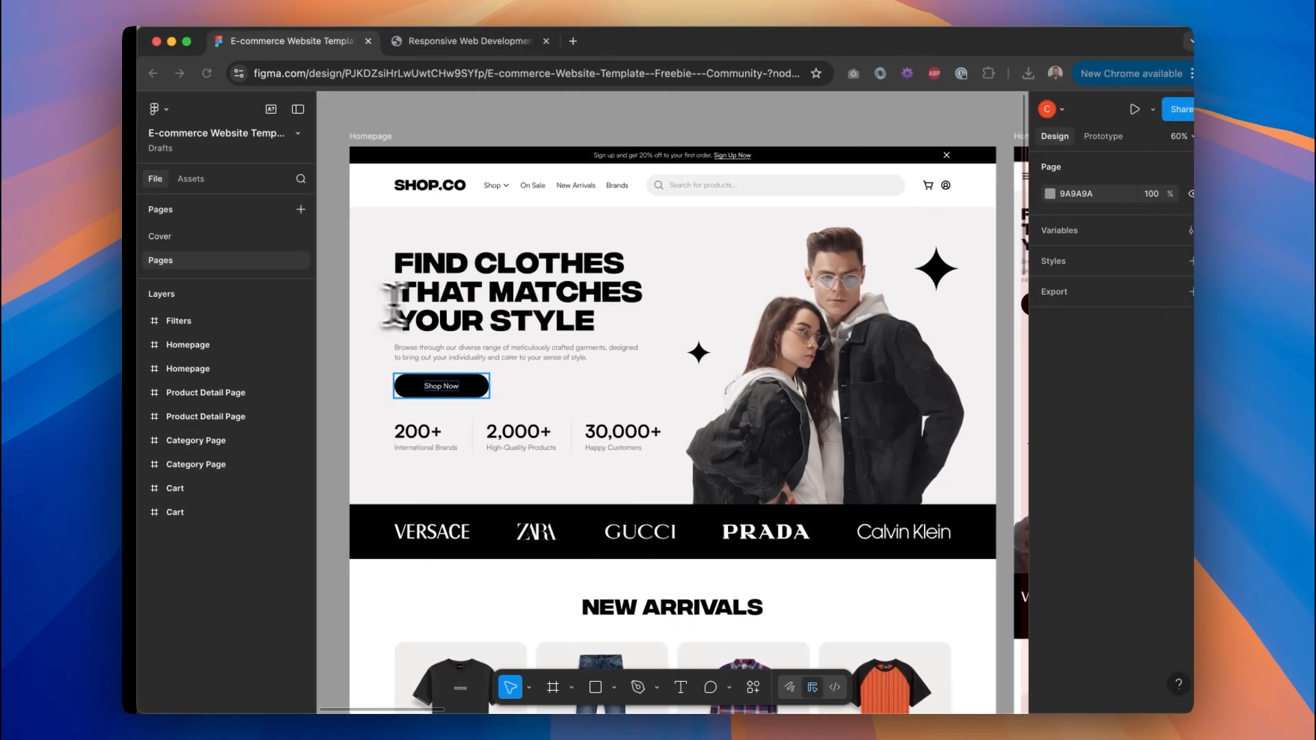
{"action": "key", "text": "ctrl+Left"}
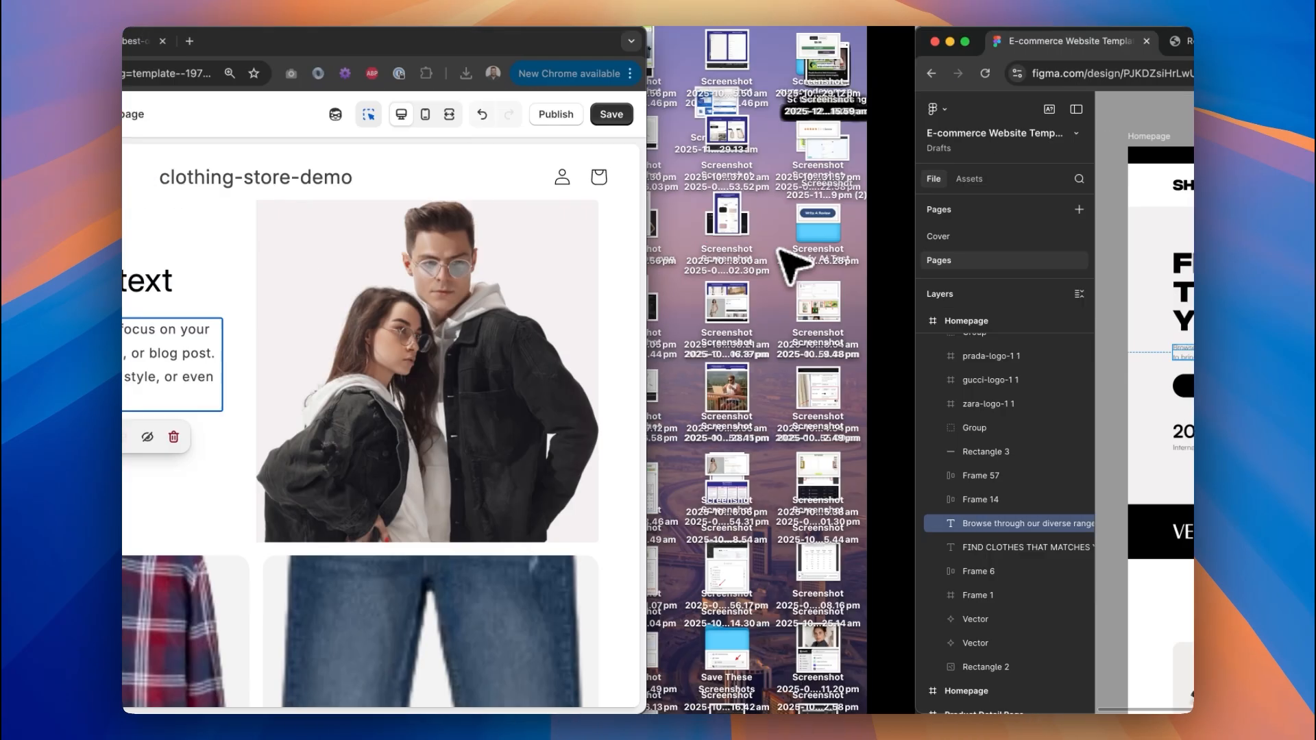
{"action": "triple_click", "coordinate": [315, 261]}
{"action": "type", "text": "Browse through our diverse range of meticulously crafted garments, designed to bring out your individuality and cater to your sense of style."}
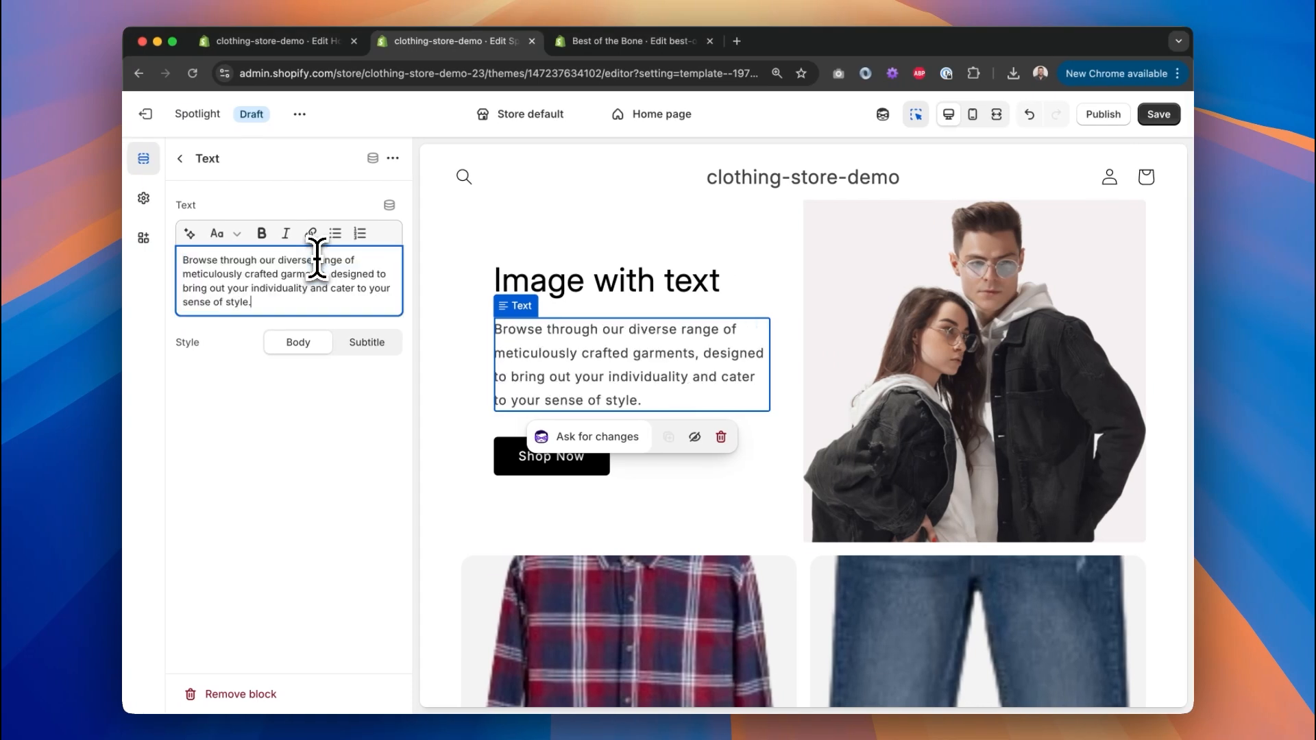
{"action": "left_click", "coordinate": [374, 343]}
{"action": "left_click", "coordinate": [306, 346]}
{"action": "left_click", "coordinate": [333, 295]}
{"action": "left_click", "coordinate": [296, 323]}
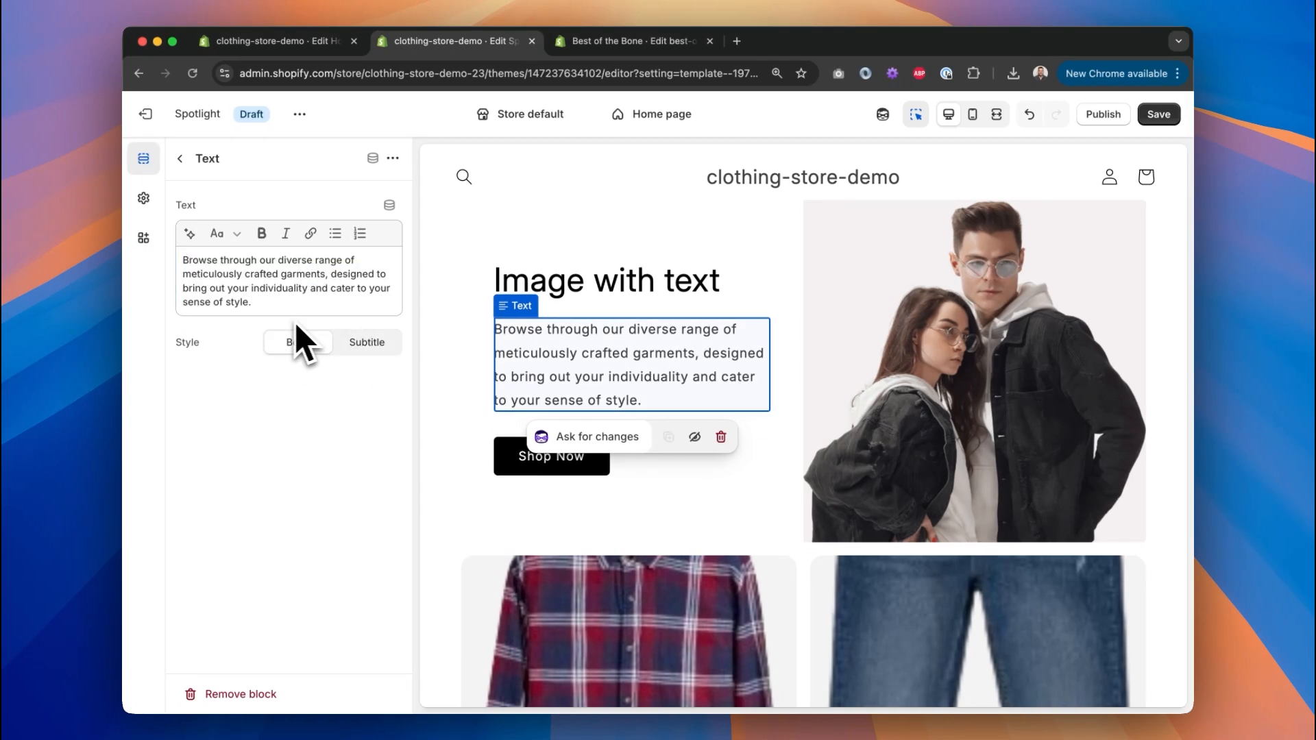
{"action": "left_click", "coordinate": [180, 158]}
{"action": "left_click", "coordinate": [318, 364]}
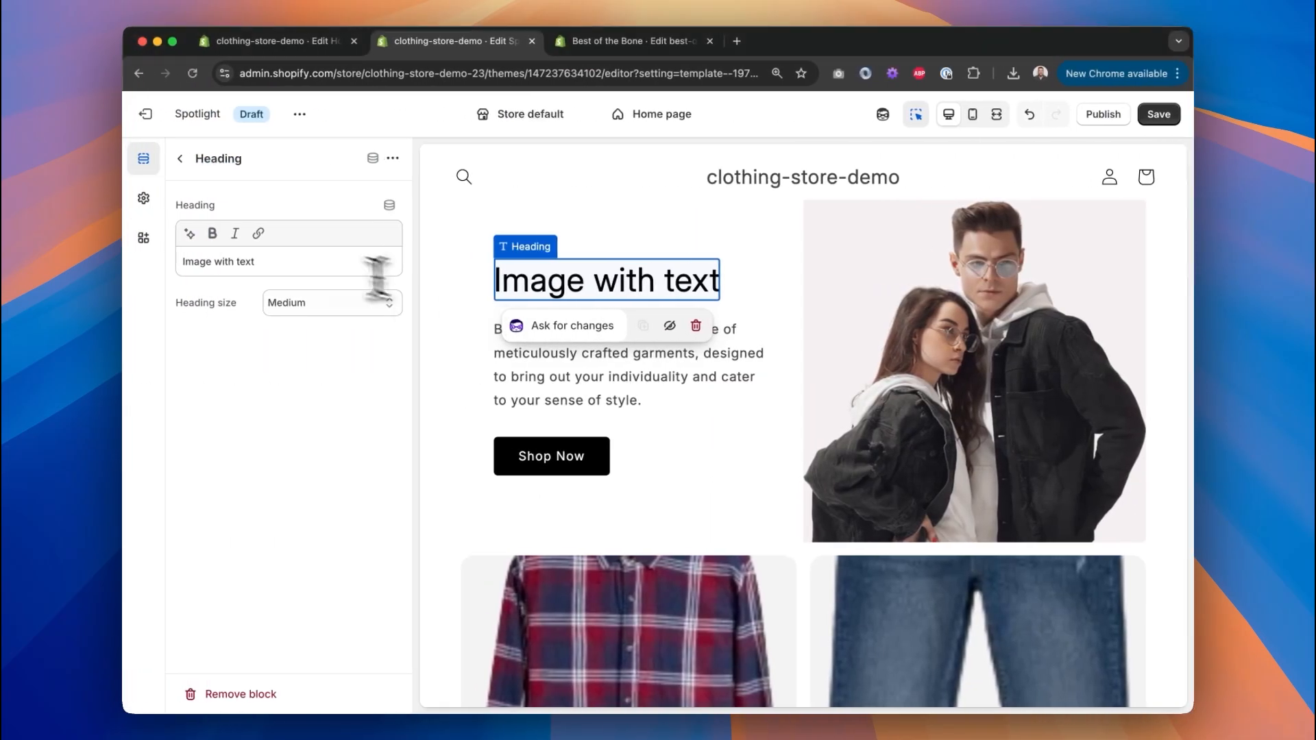
Paste 'FIND CLOTHES THAT MATCHES YOUR STYLE' as the hero heading, keeping size Medium.
{"action": "triple_click", "coordinate": [308, 260]}
{"action": "type", "text": "FIND CLOTHES THAT MATCHES YOUR STYLE"}
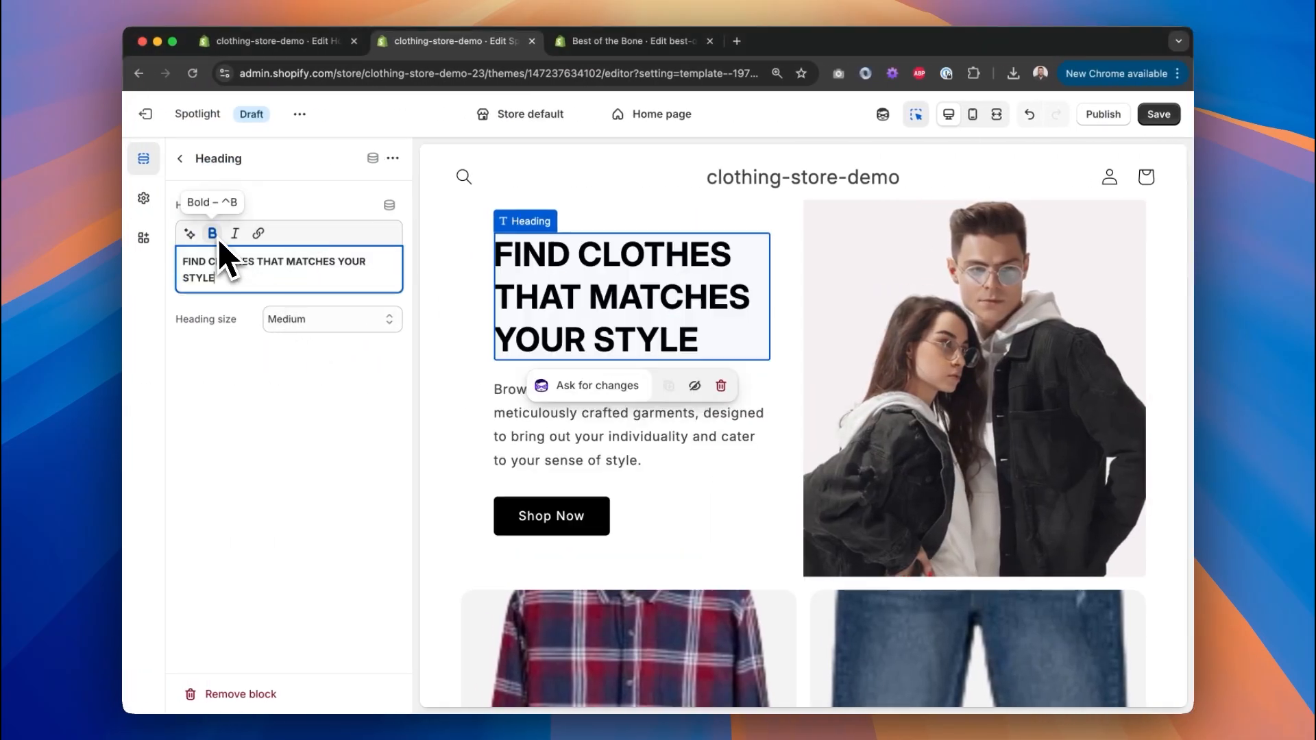
{"action": "left_click", "coordinate": [318, 316]}
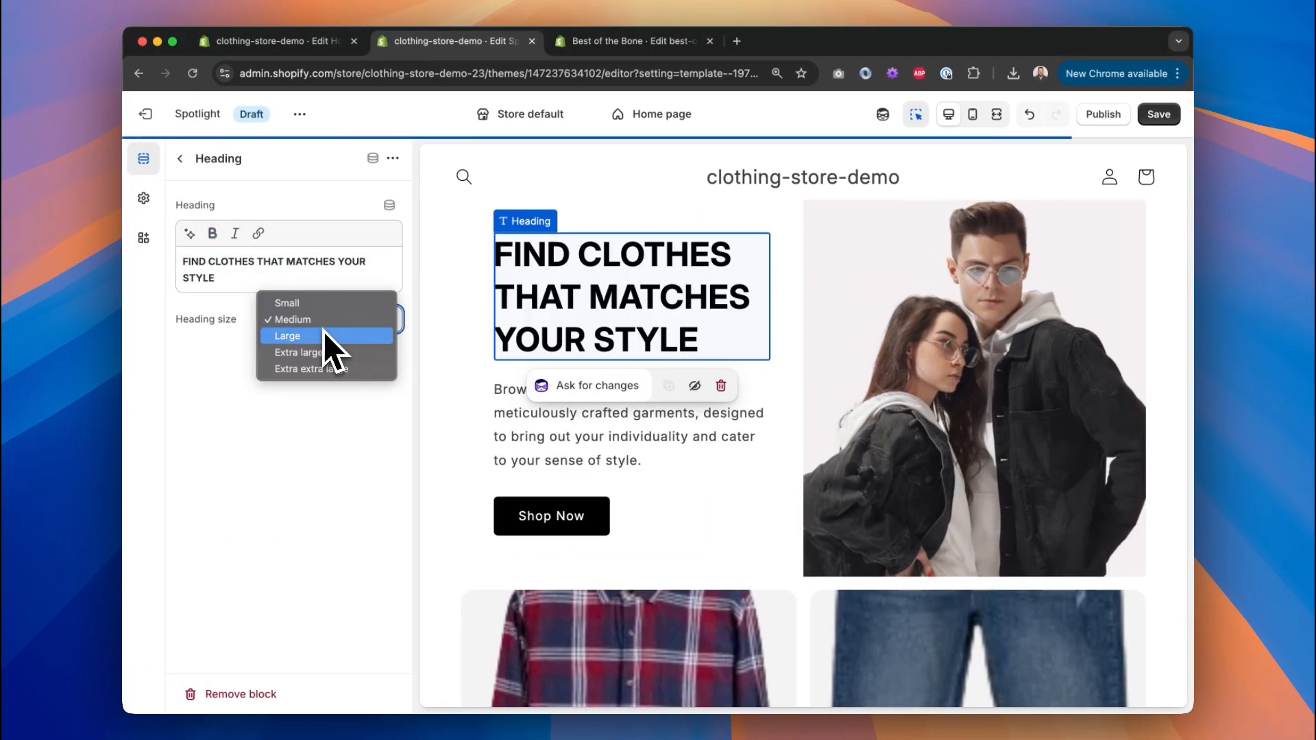
{"action": "left_click", "coordinate": [323, 333]}
{"action": "left_click", "coordinate": [317, 323]}
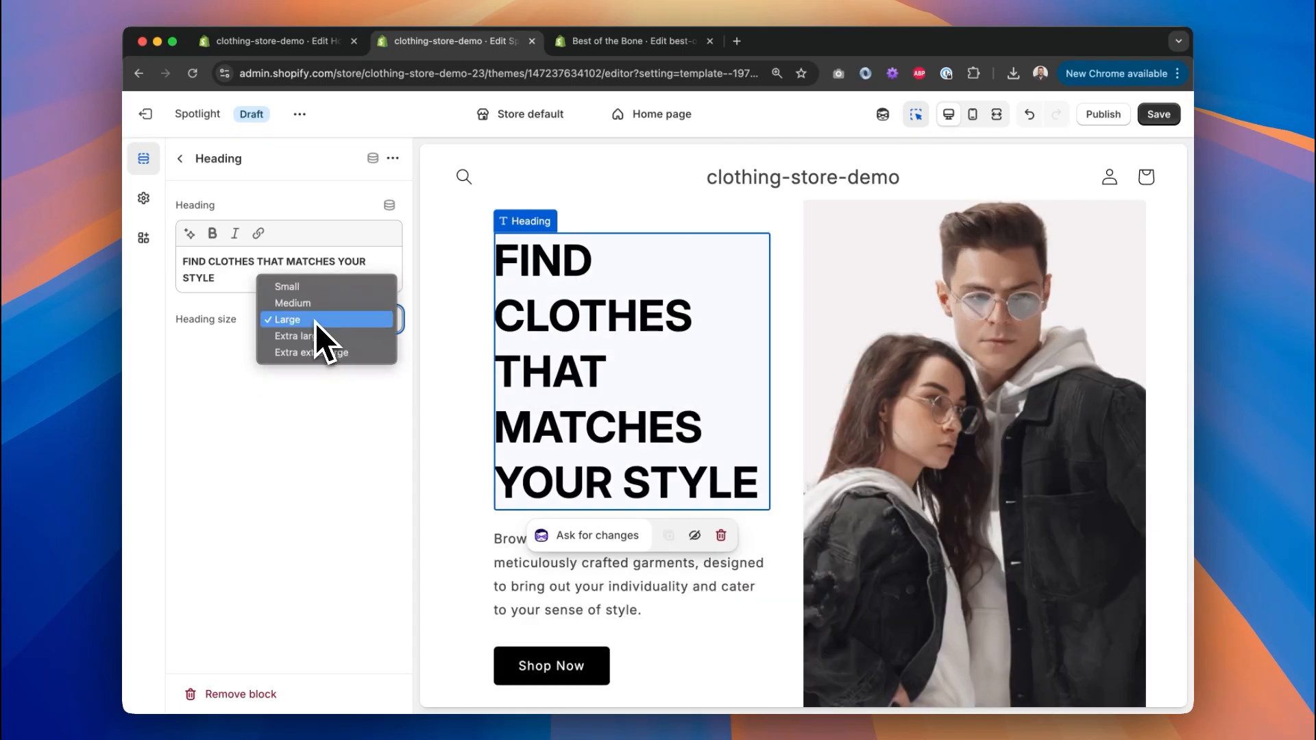
{"action": "left_click", "coordinate": [317, 308]}
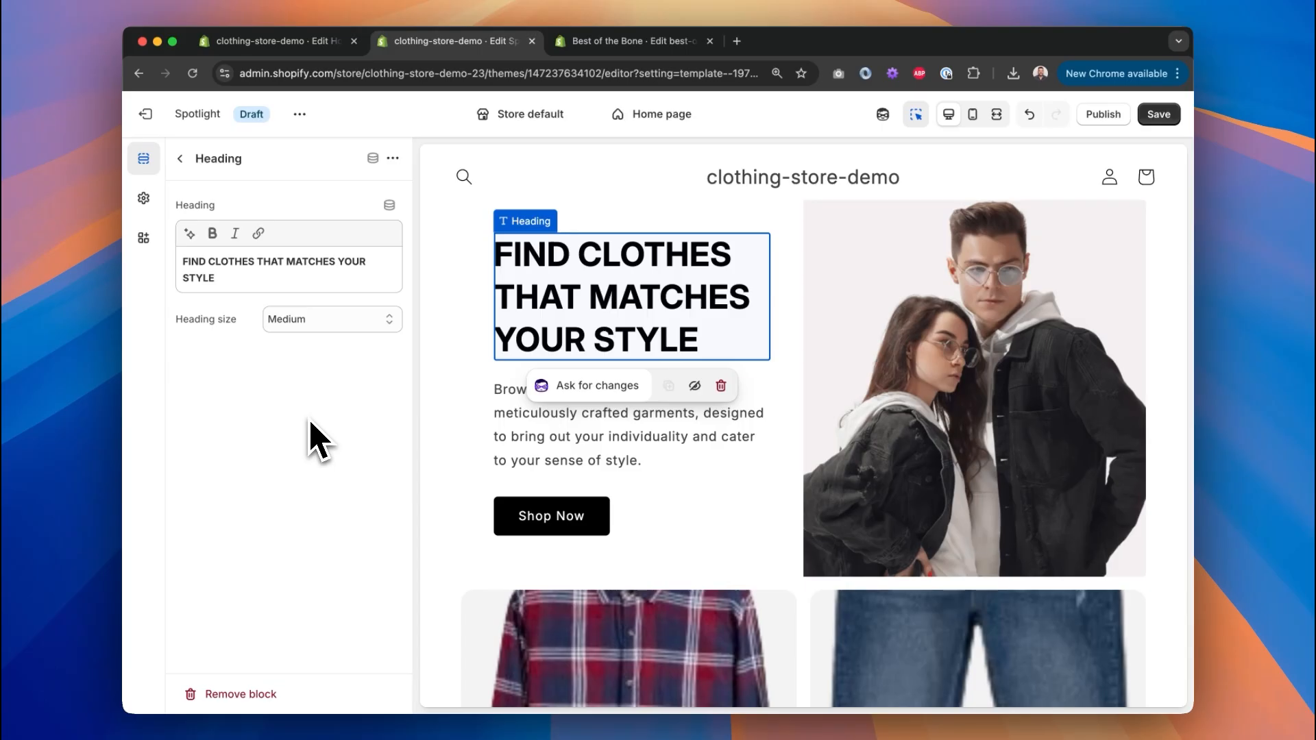
In Theme settings > Typography, set the Headings font to Anton.
{"action": "left_click", "coordinate": [144, 200]}
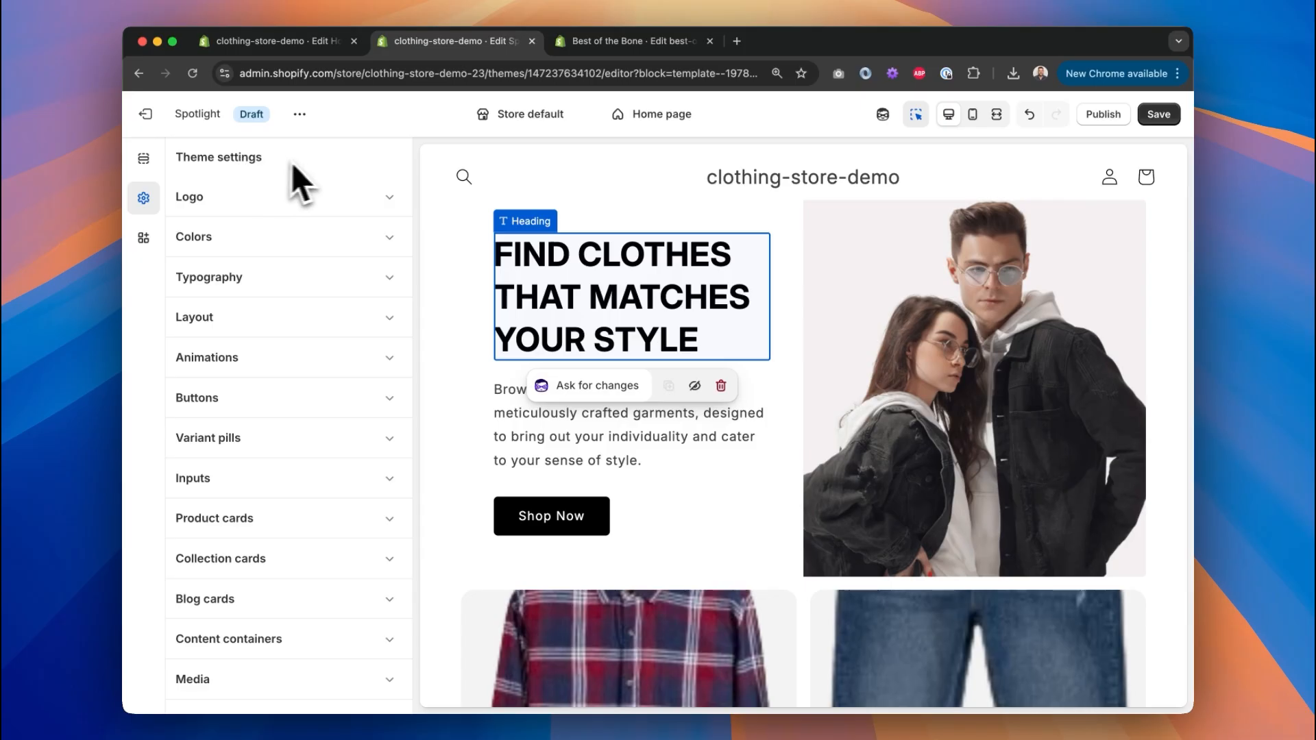
{"action": "left_click", "coordinate": [371, 281]}
{"action": "left_click", "coordinate": [337, 348]}
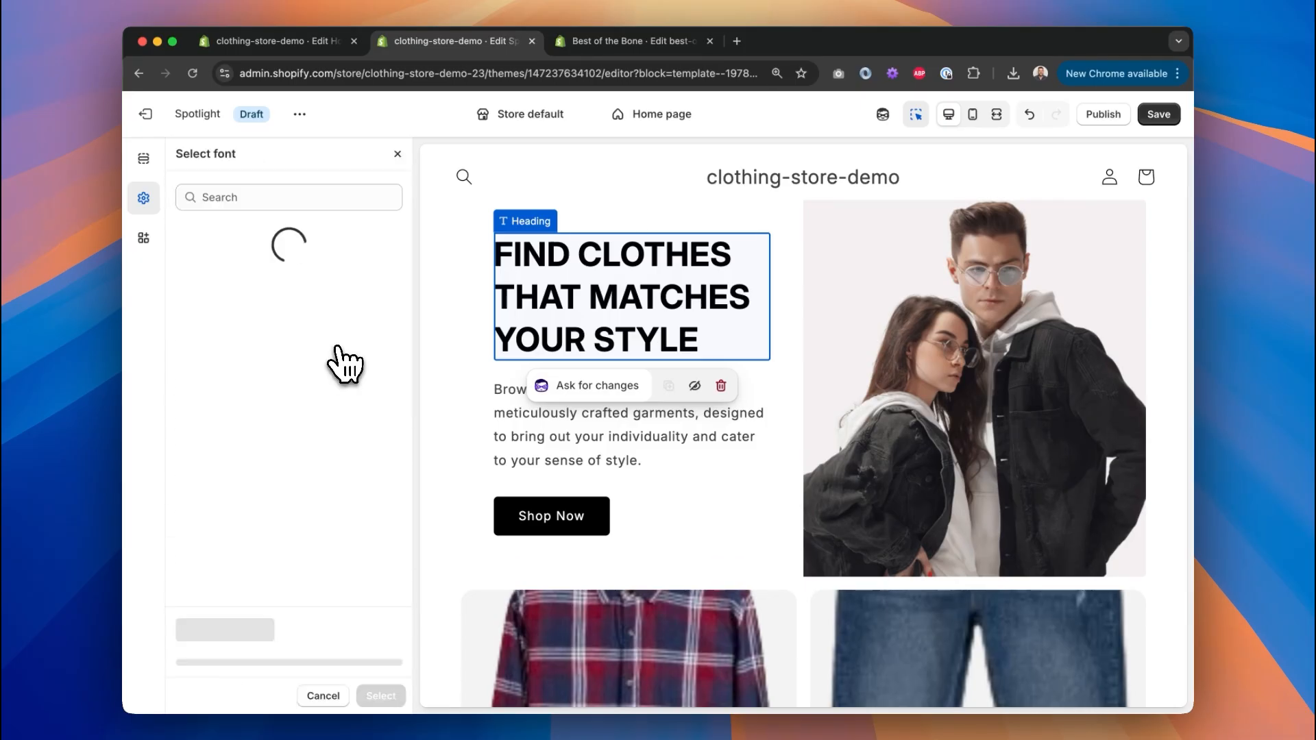
{"action": "left_click", "coordinate": [251, 199]}
{"action": "type", "text": "impact"}
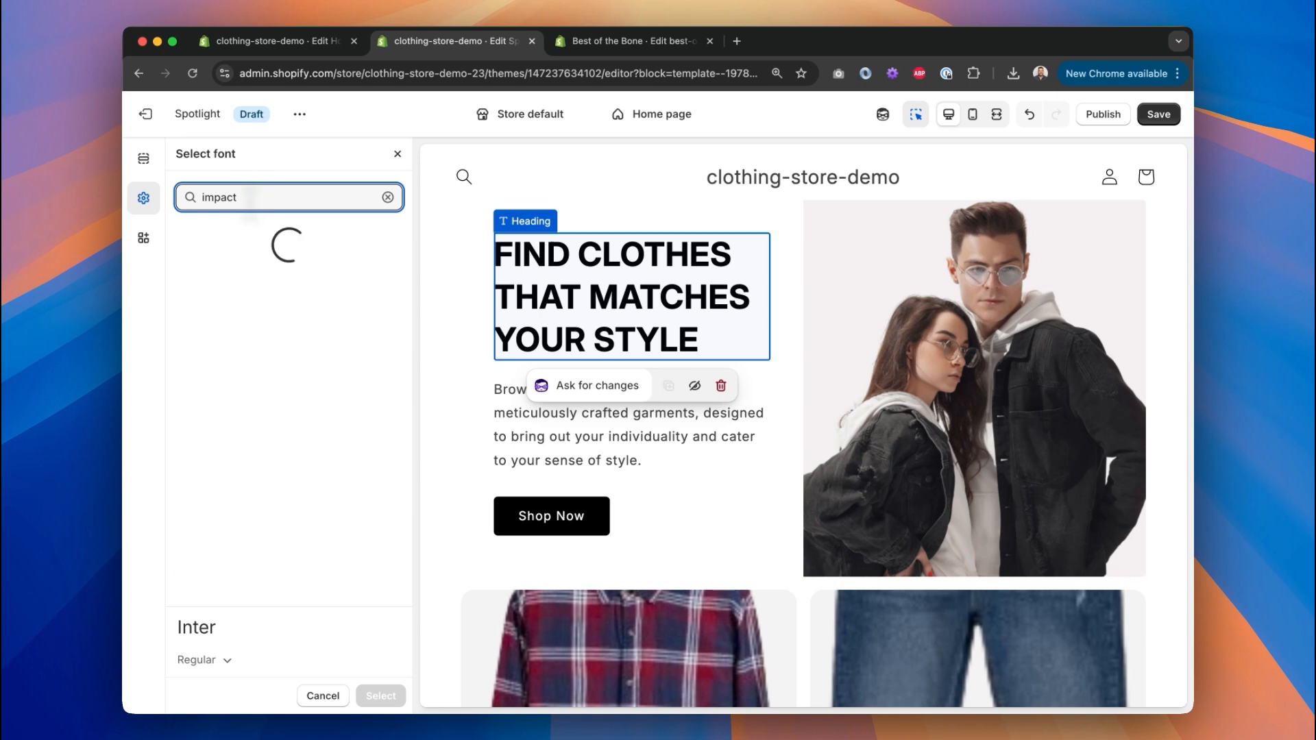
{"action": "scroll", "coordinate": [338, 355], "scroll_direction": "down", "scroll_amount": 10}
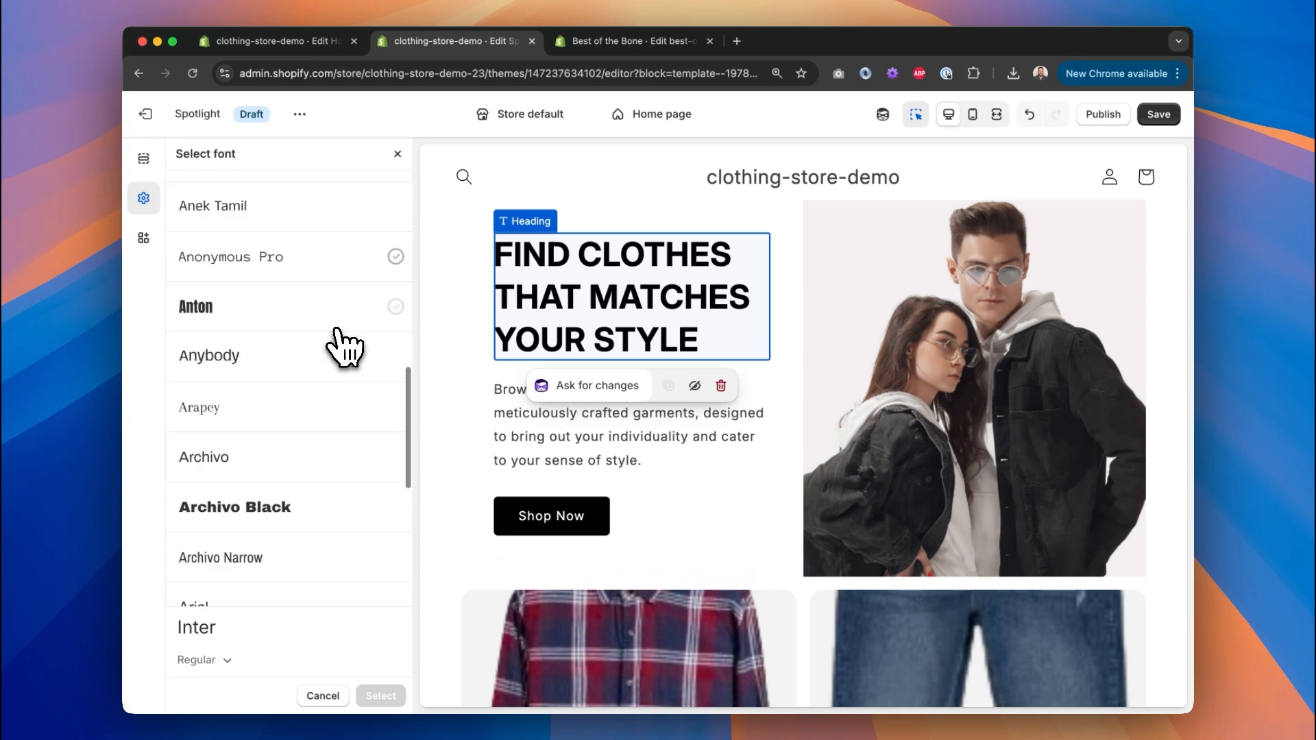
{"action": "left_click", "coordinate": [287, 327]}
{"action": "left_click", "coordinate": [381, 696]}
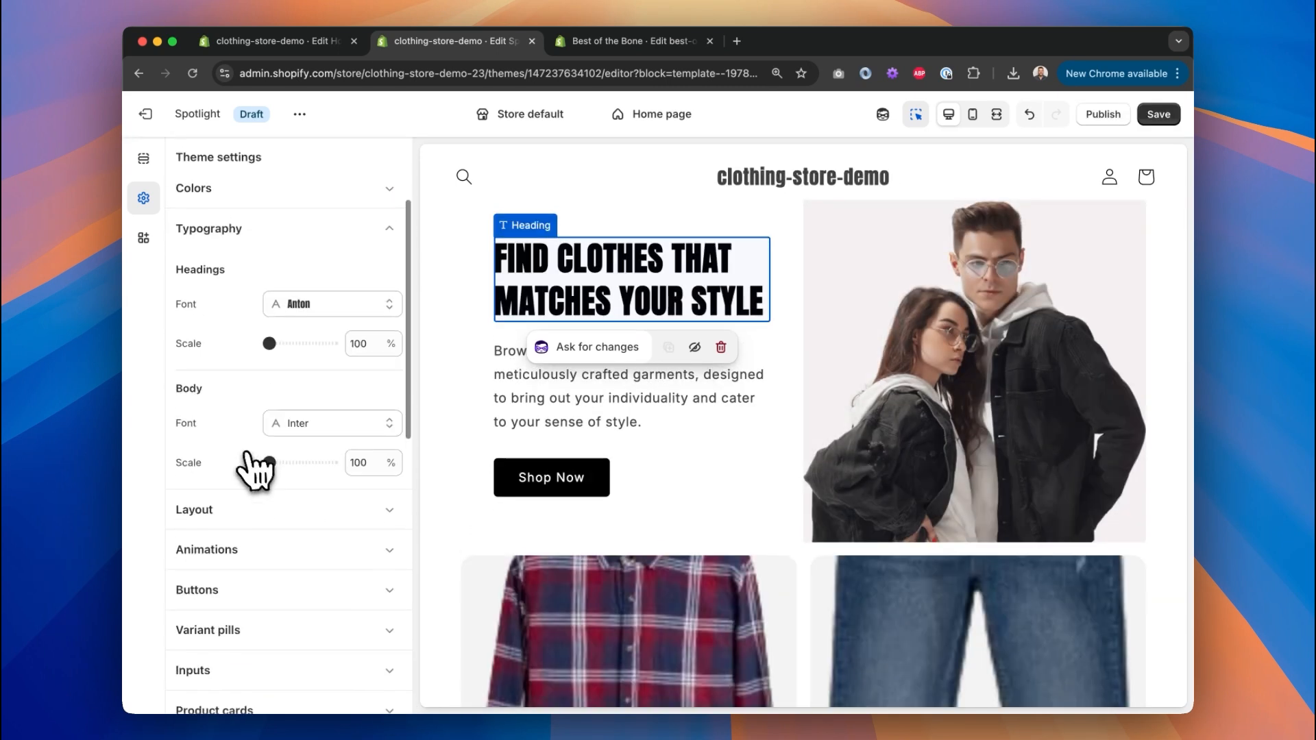
Set the Body font to Almarai.
{"action": "left_click", "coordinate": [308, 379]}
{"action": "scroll", "coordinate": [309, 404], "scroll_direction": "down", "scroll_amount": 10}
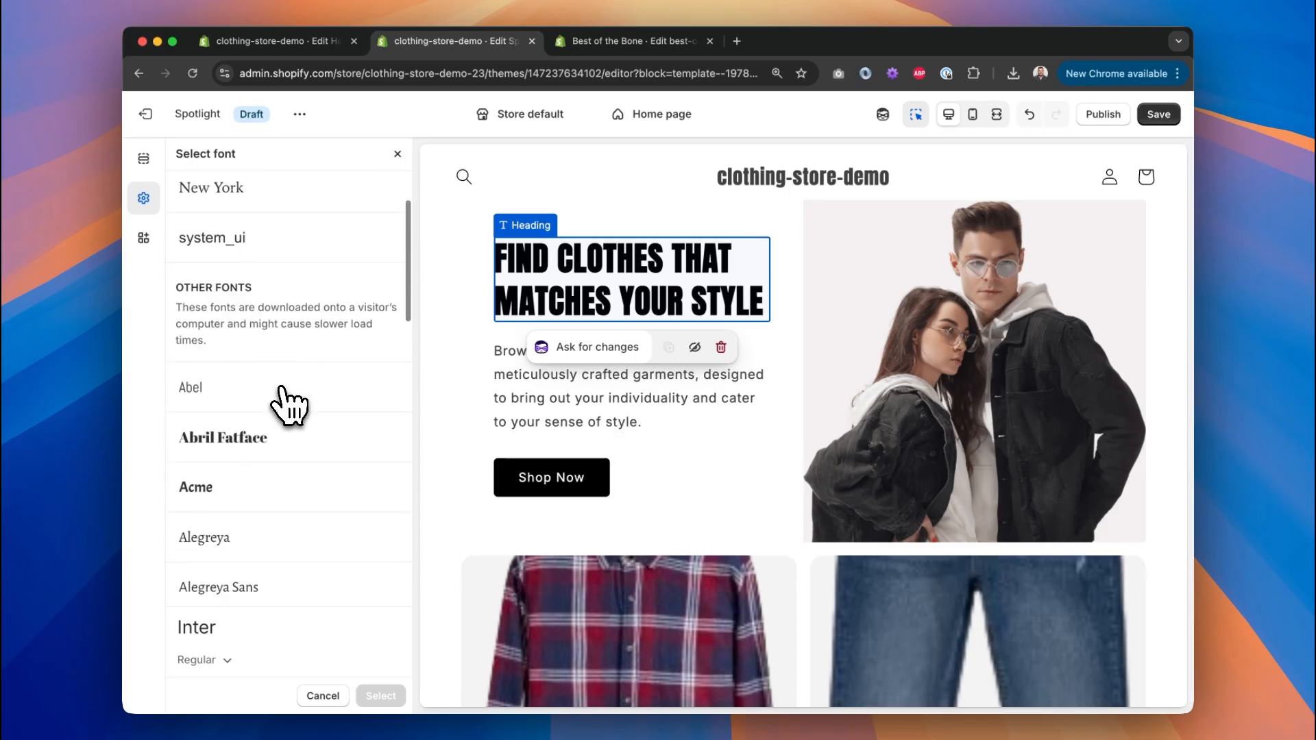
{"action": "left_click", "coordinate": [272, 361]}
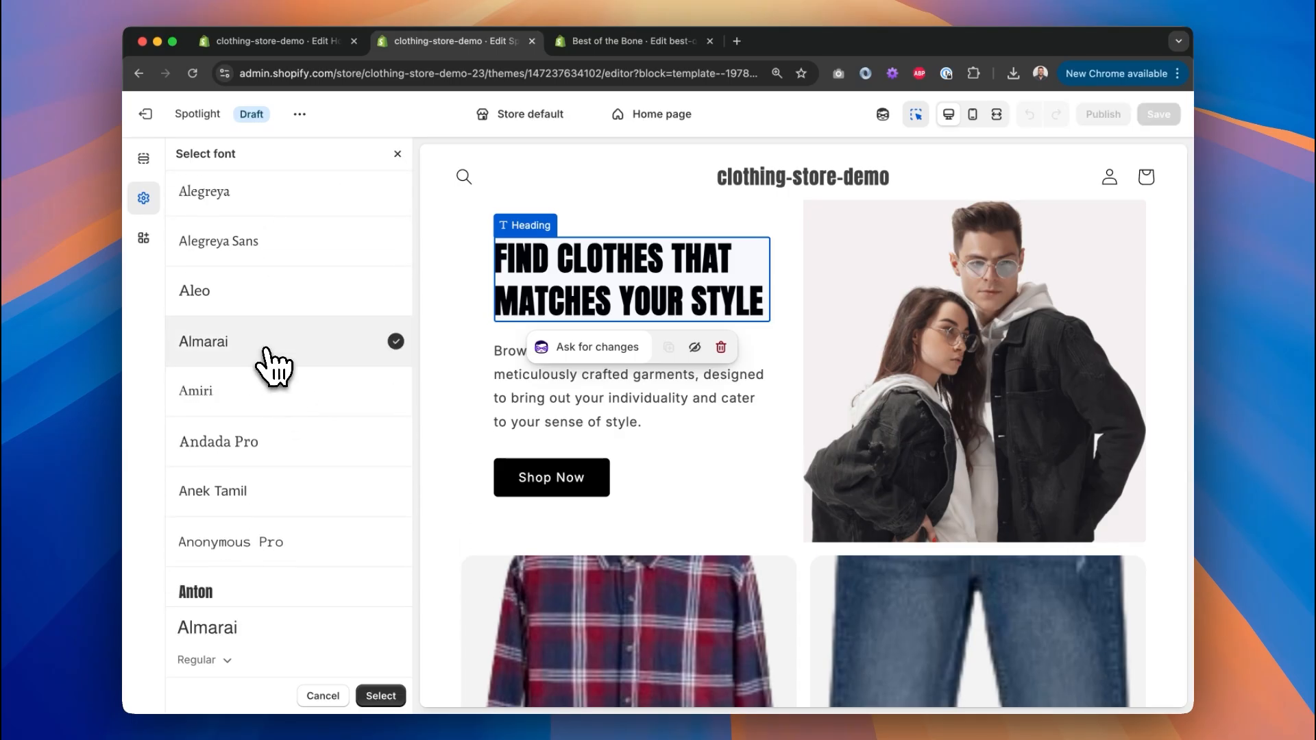
{"action": "left_click", "coordinate": [381, 695]}
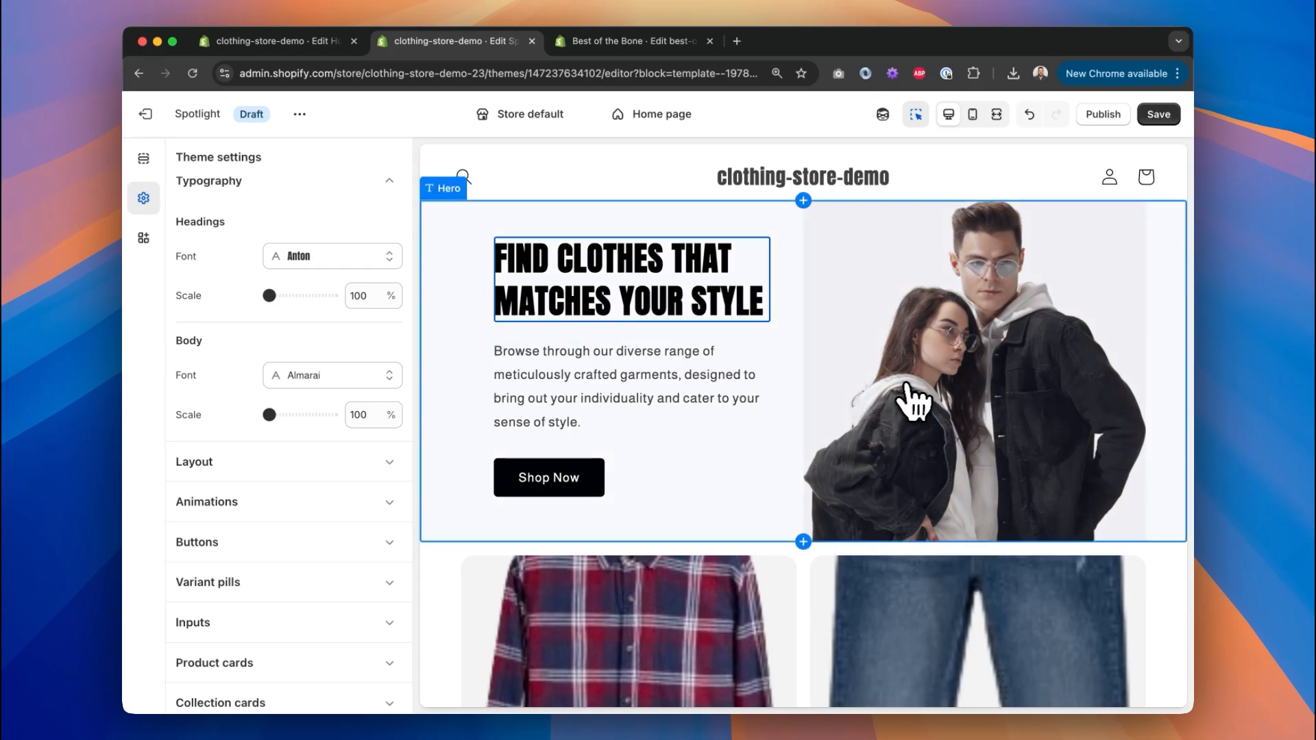
Browse the heading fonts again without changing them, then collapse Typography.
{"action": "left_click", "coordinate": [335, 256]}
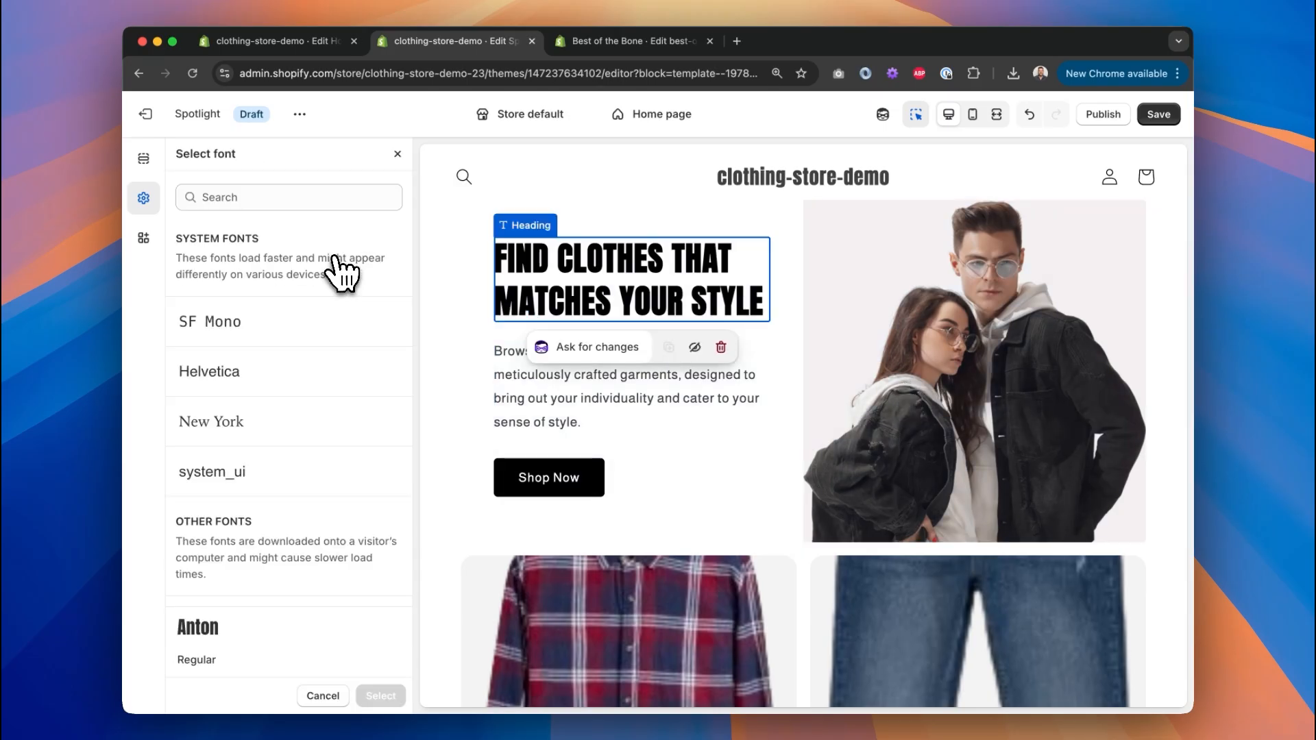
{"action": "scroll", "coordinate": [317, 309], "scroll_direction": "down", "scroll_amount": 20}
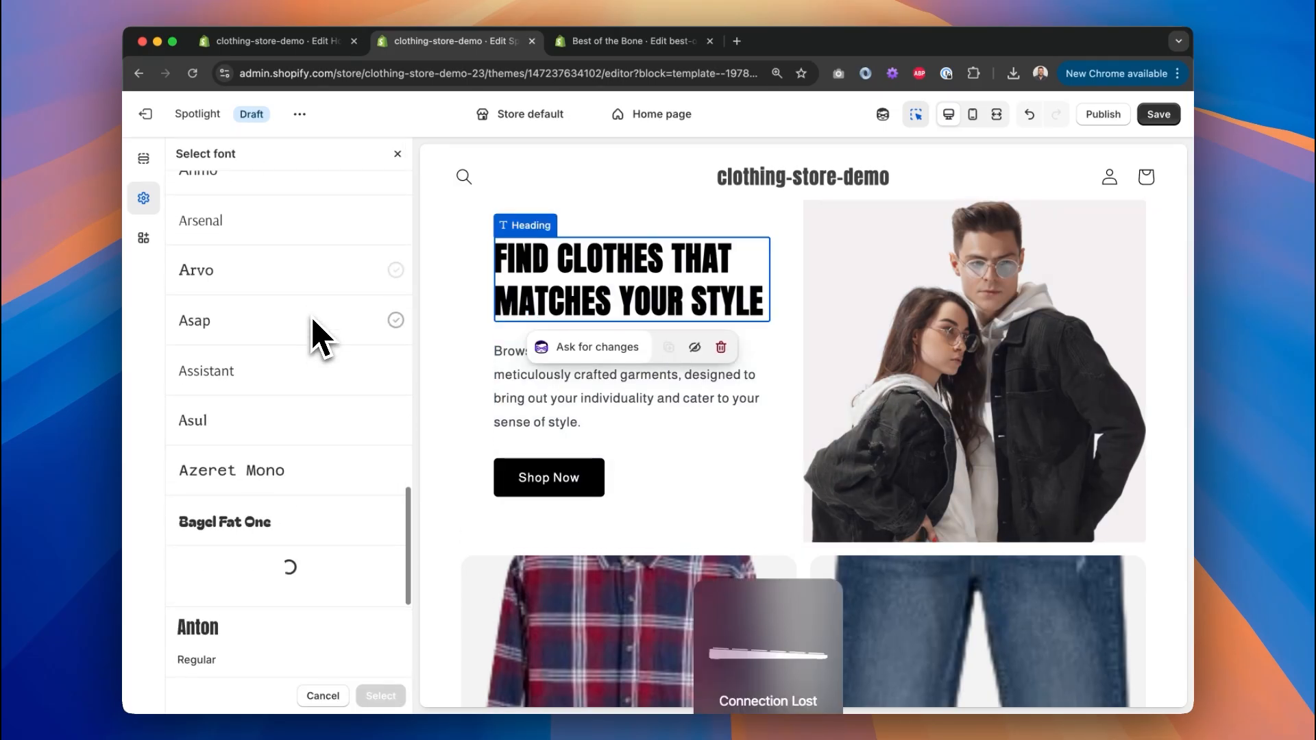
{"action": "scroll", "coordinate": [317, 336], "scroll_direction": "down", "scroll_amount": 15}
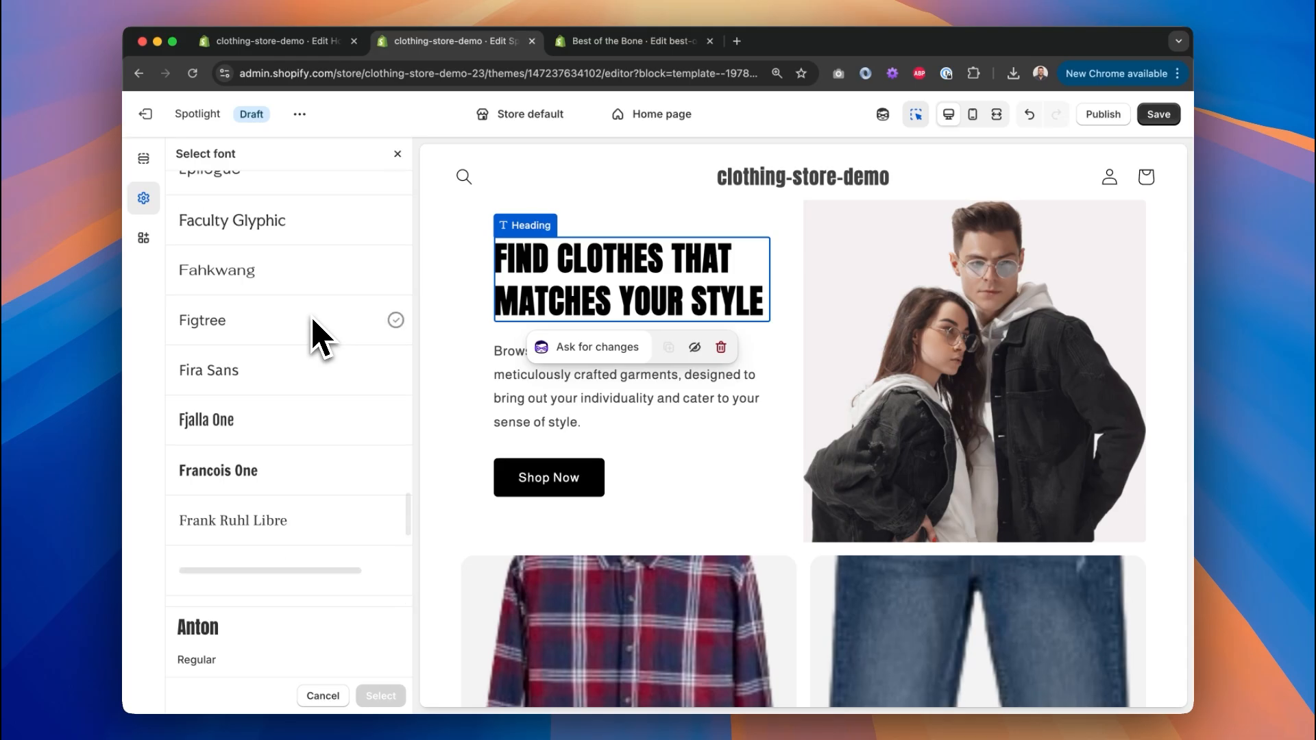
{"action": "scroll", "coordinate": [316, 336], "scroll_direction": "down", "scroll_amount": 10}
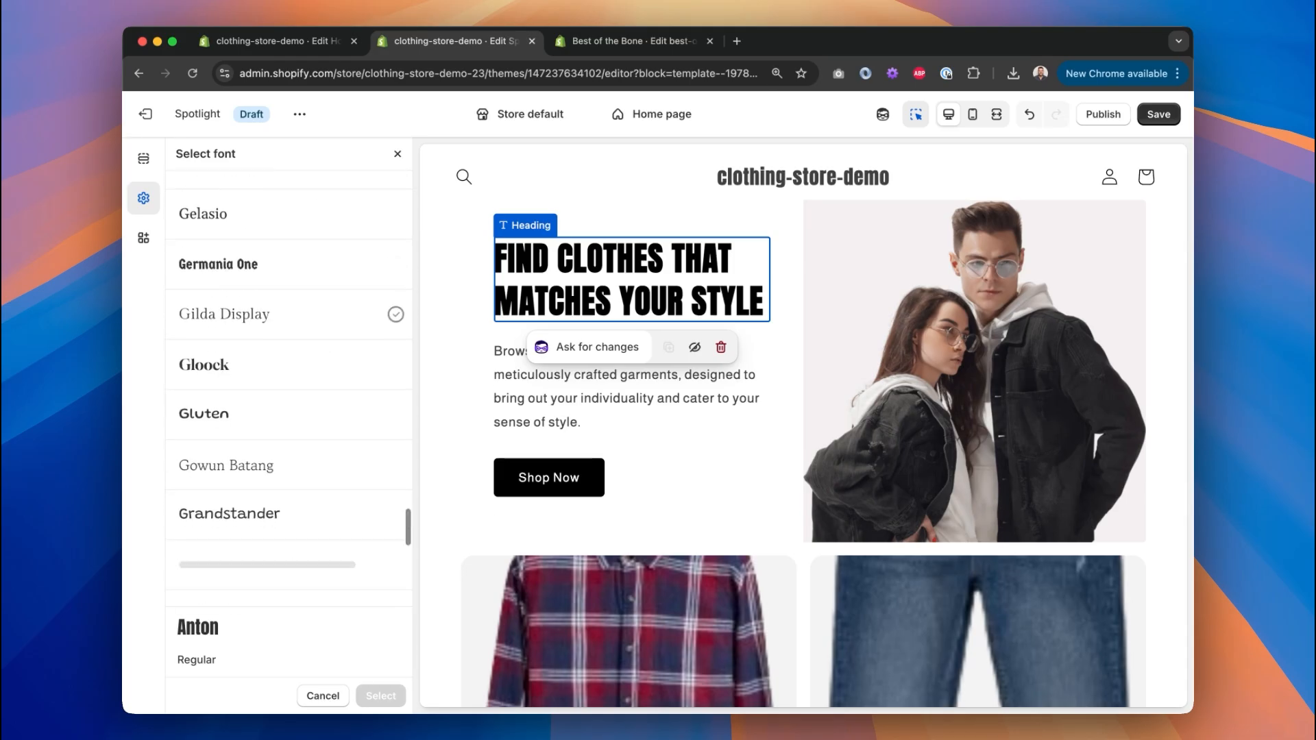
{"action": "scroll", "coordinate": [313, 329], "scroll_direction": "up", "scroll_amount": 20}
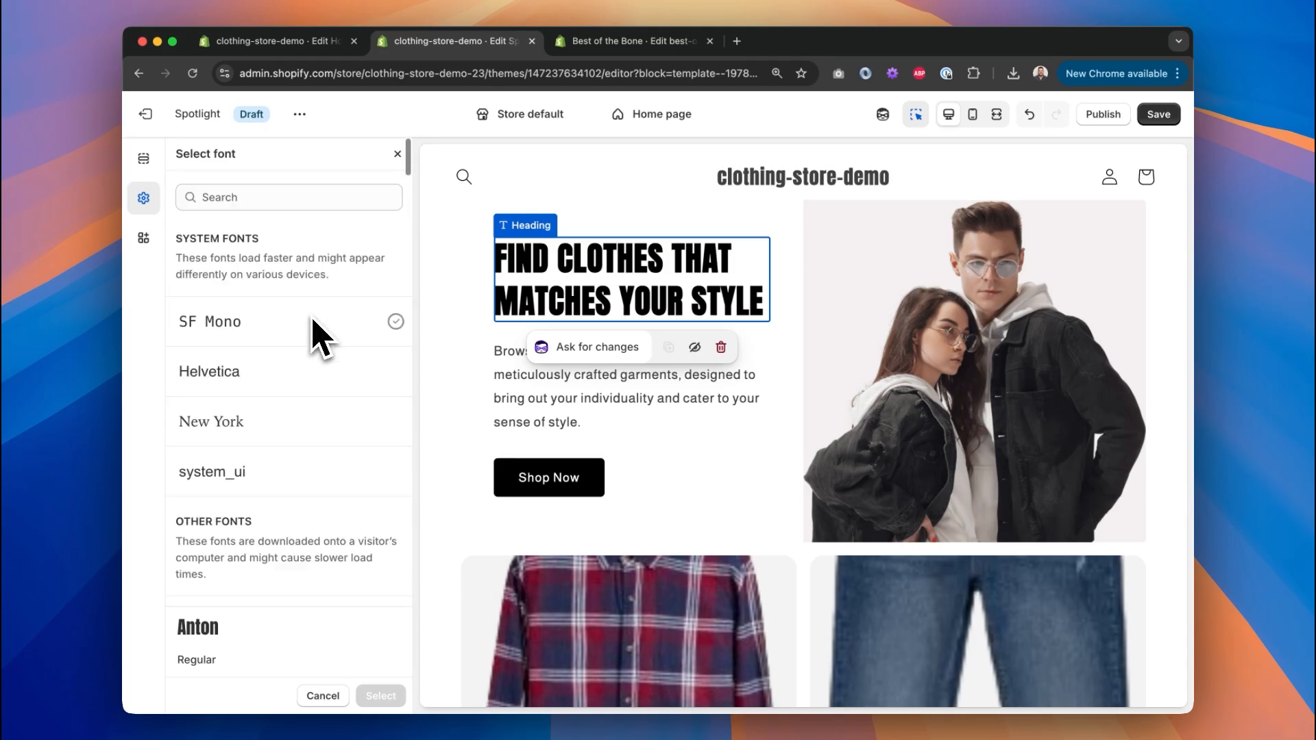
{"action": "left_click", "coordinate": [398, 155]}
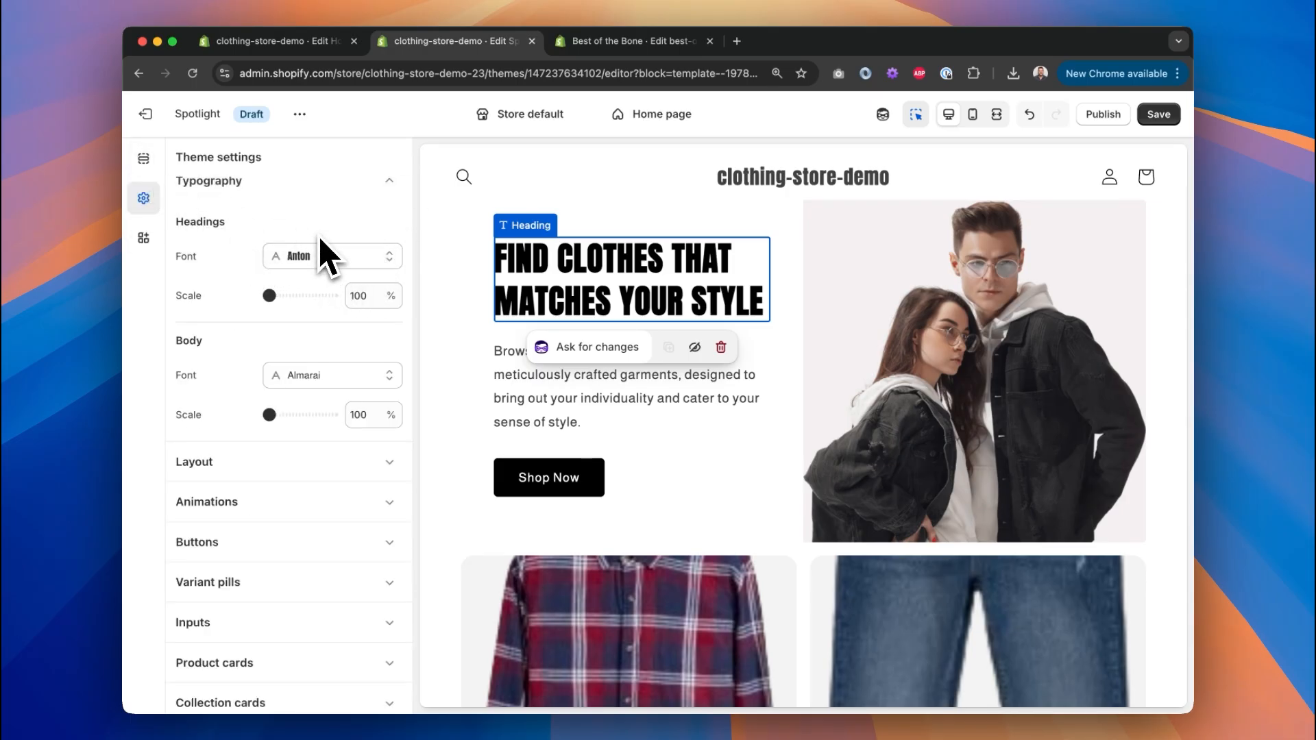
{"action": "scroll", "coordinate": [323, 211], "scroll_direction": "up", "scroll_amount": 3}
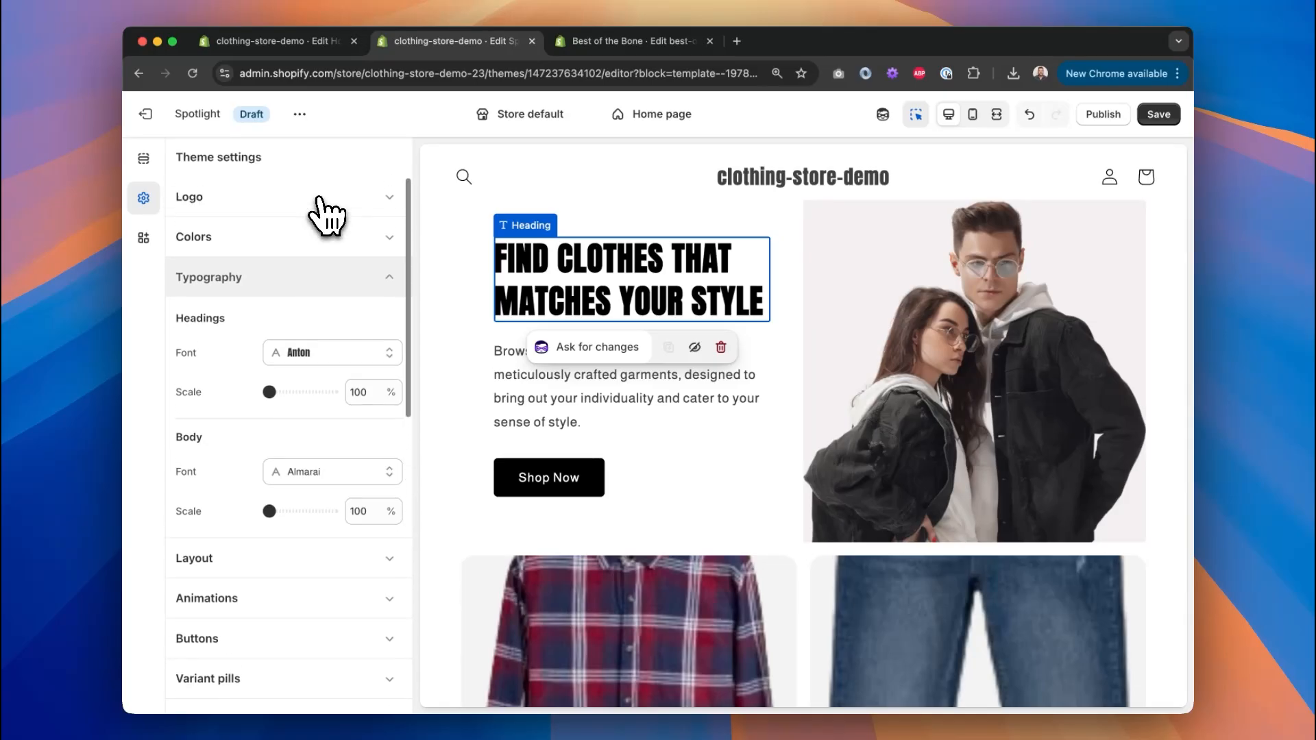
{"action": "left_click", "coordinate": [343, 271]}
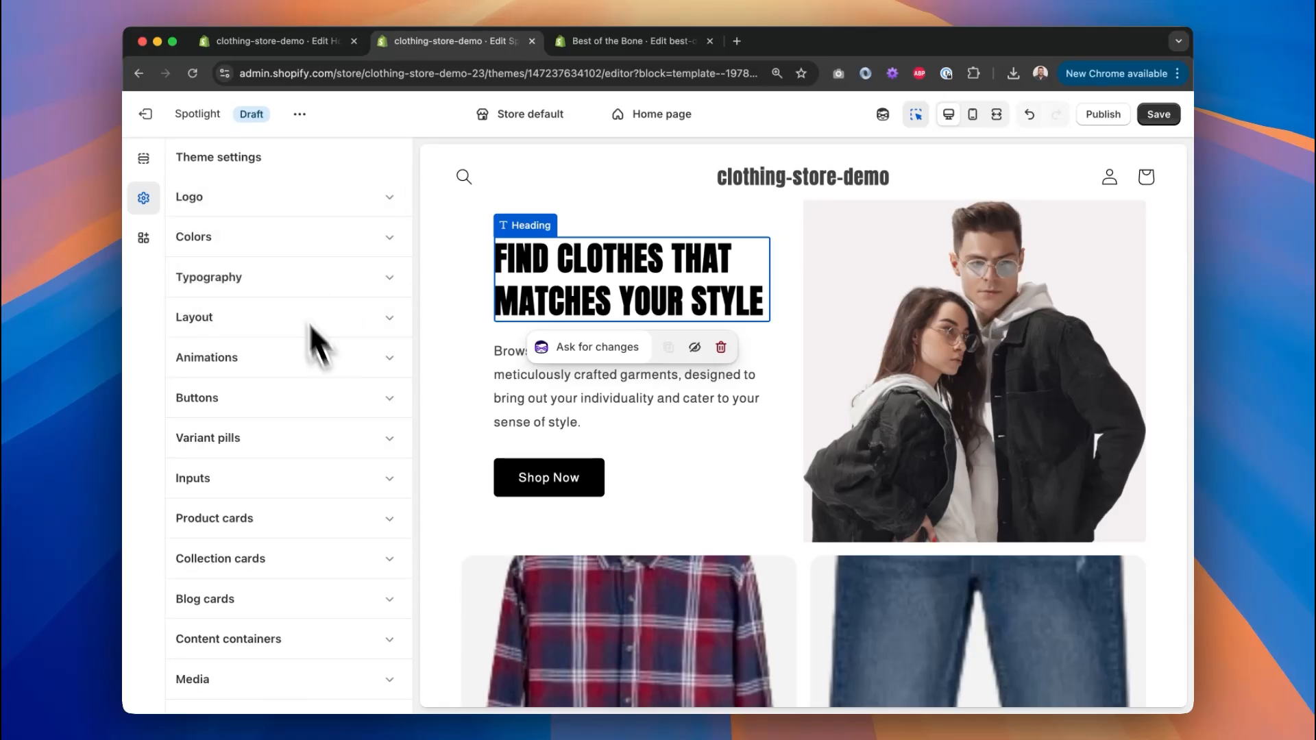
{"action": "left_click", "coordinate": [162, 161]}
Select Frame 57, the stats row (200+, 2,000+, 30,000+), in the Figma Homepage design.
{"action": "left_click", "coordinate": [145, 159]}
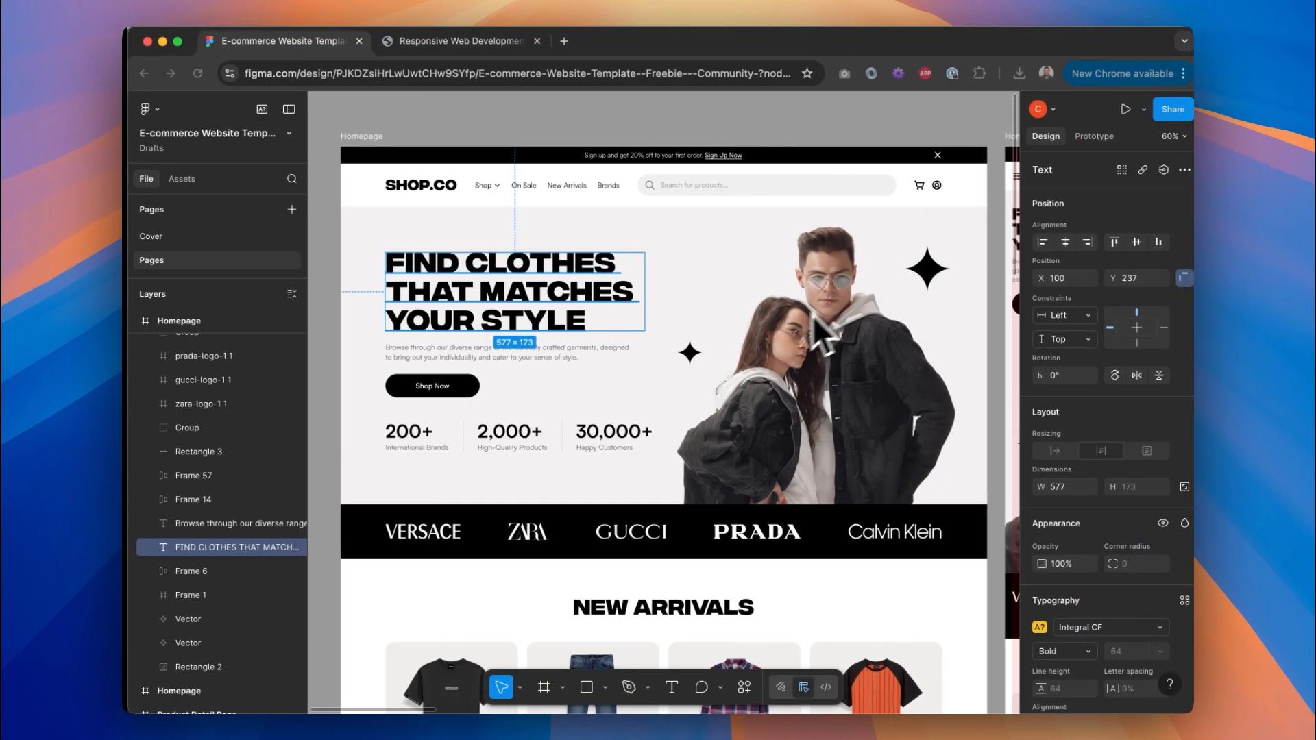
{"action": "left_click", "coordinate": [536, 449]}
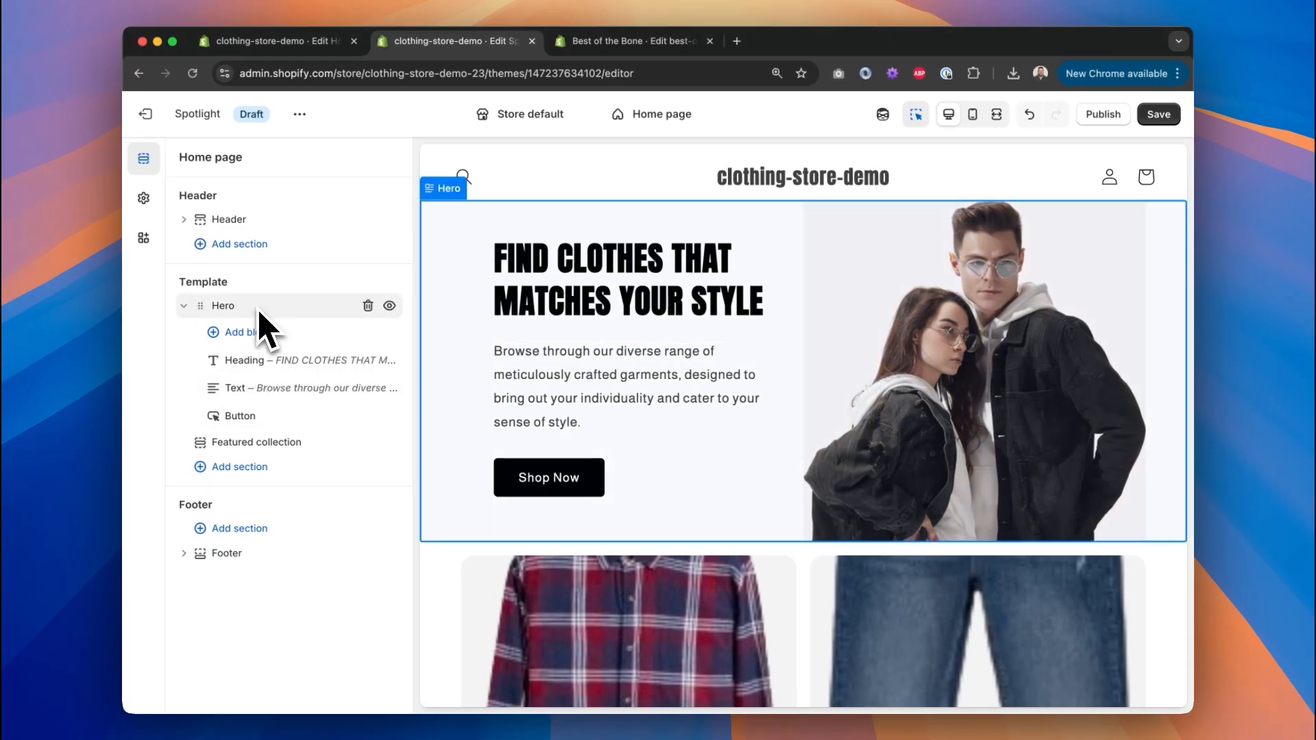
{"action": "left_click", "coordinate": [285, 333]}
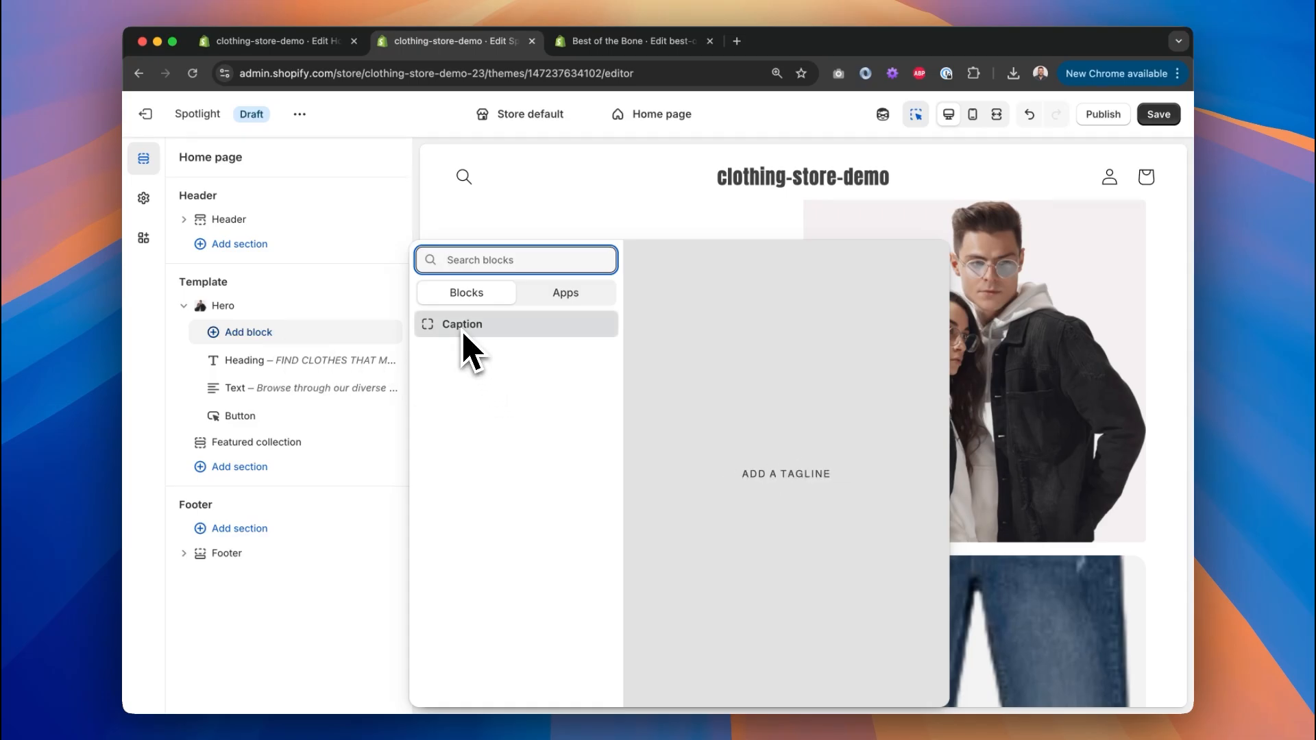
{"action": "left_click", "coordinate": [271, 308]}
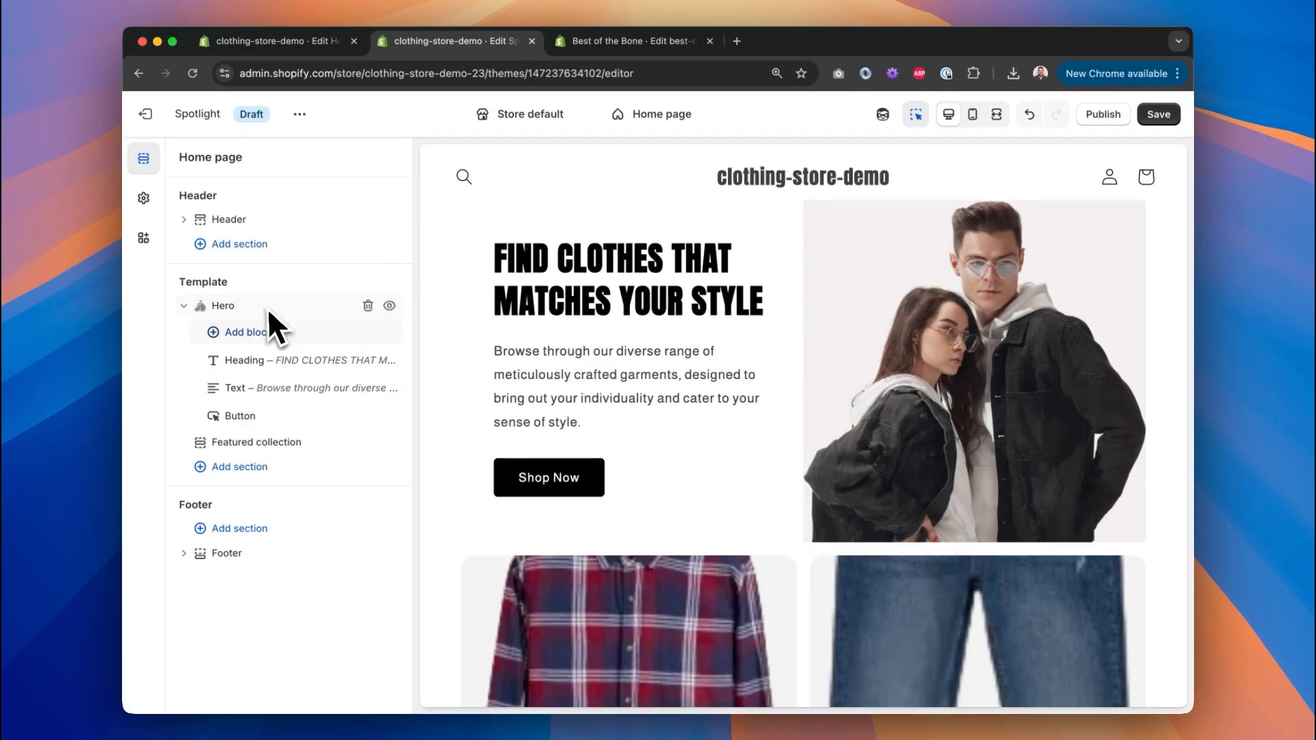
{"action": "key", "text": "ctrl+Right"}
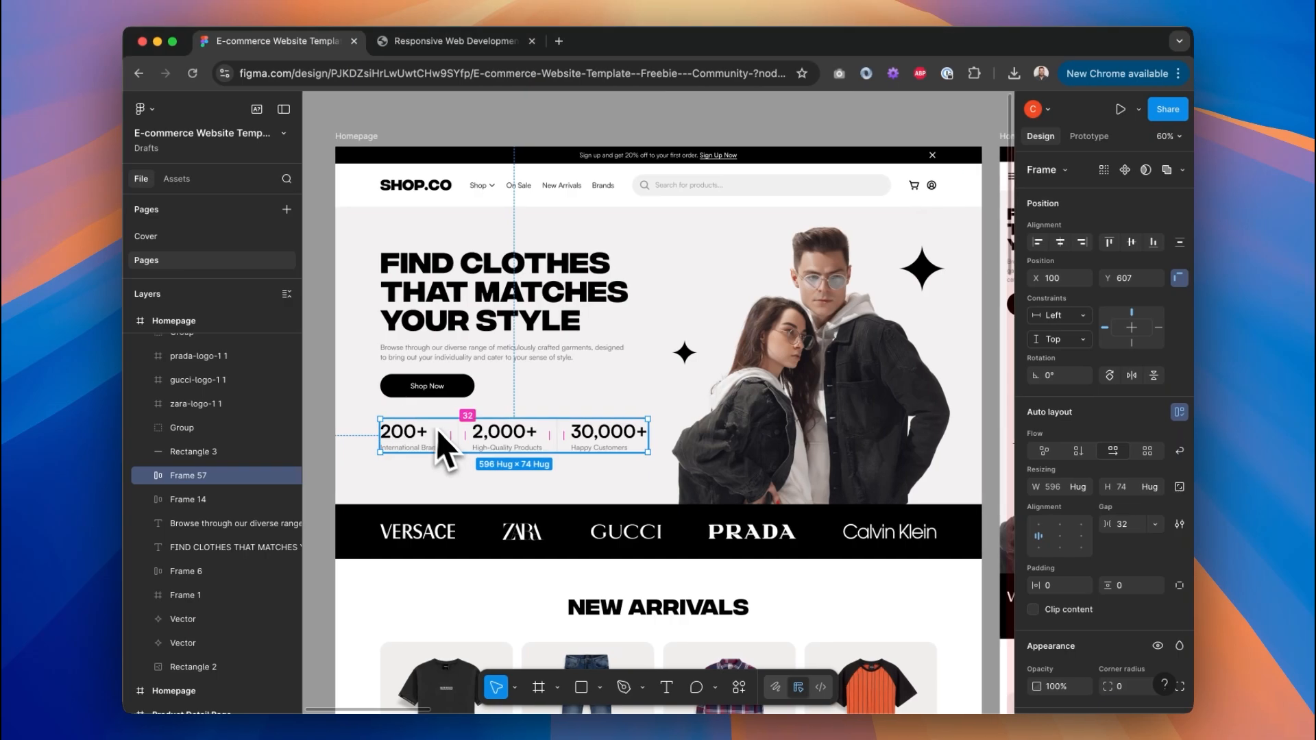
{"action": "key", "text": "ctrl+Left"}
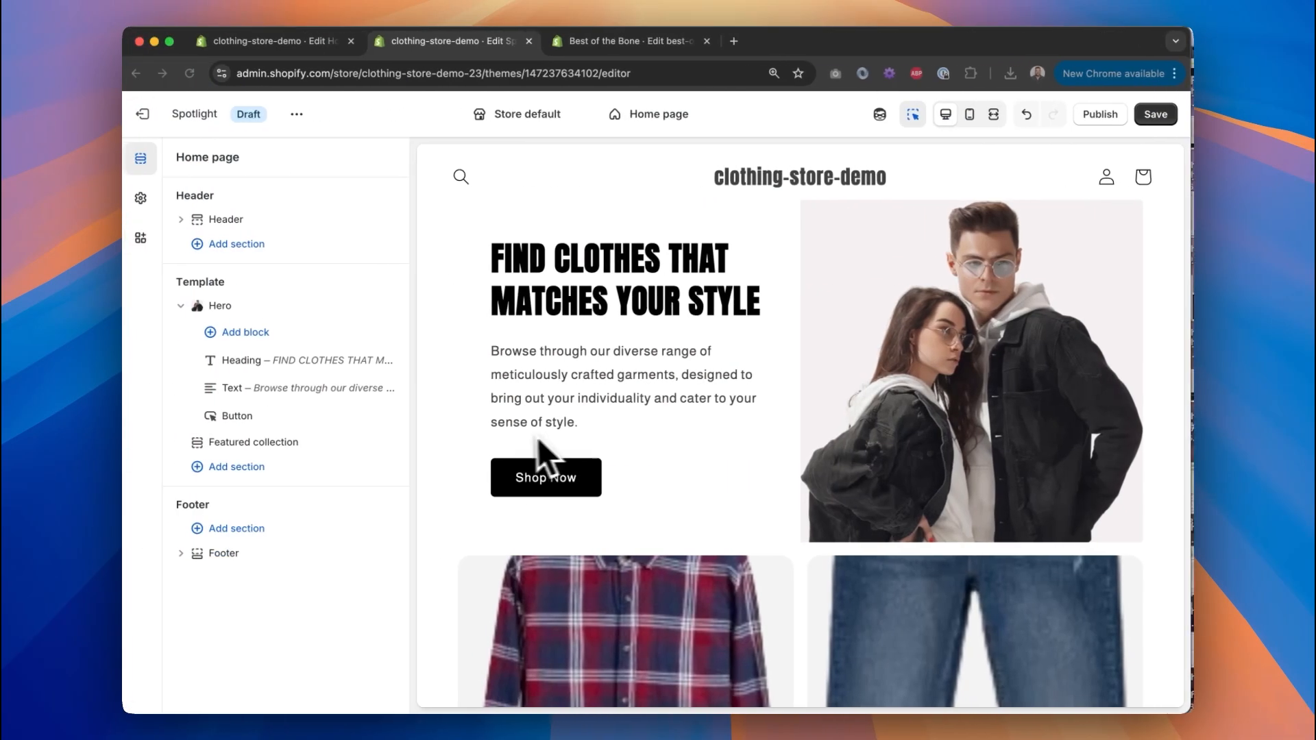
{"action": "left_click", "coordinate": [281, 334]}
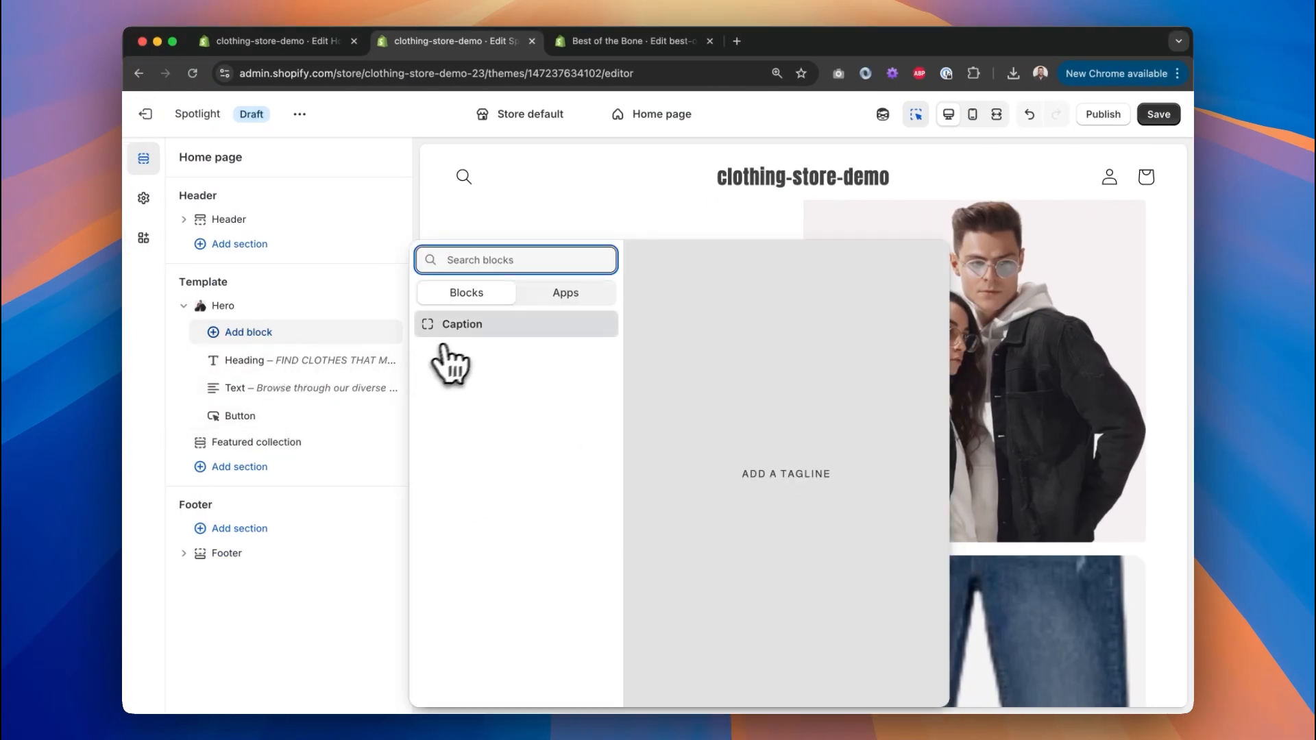
{"action": "left_click", "coordinate": [462, 329]}
{"action": "left_click_drag", "start_coordinate": [215, 362], "coordinate": [236, 456]}
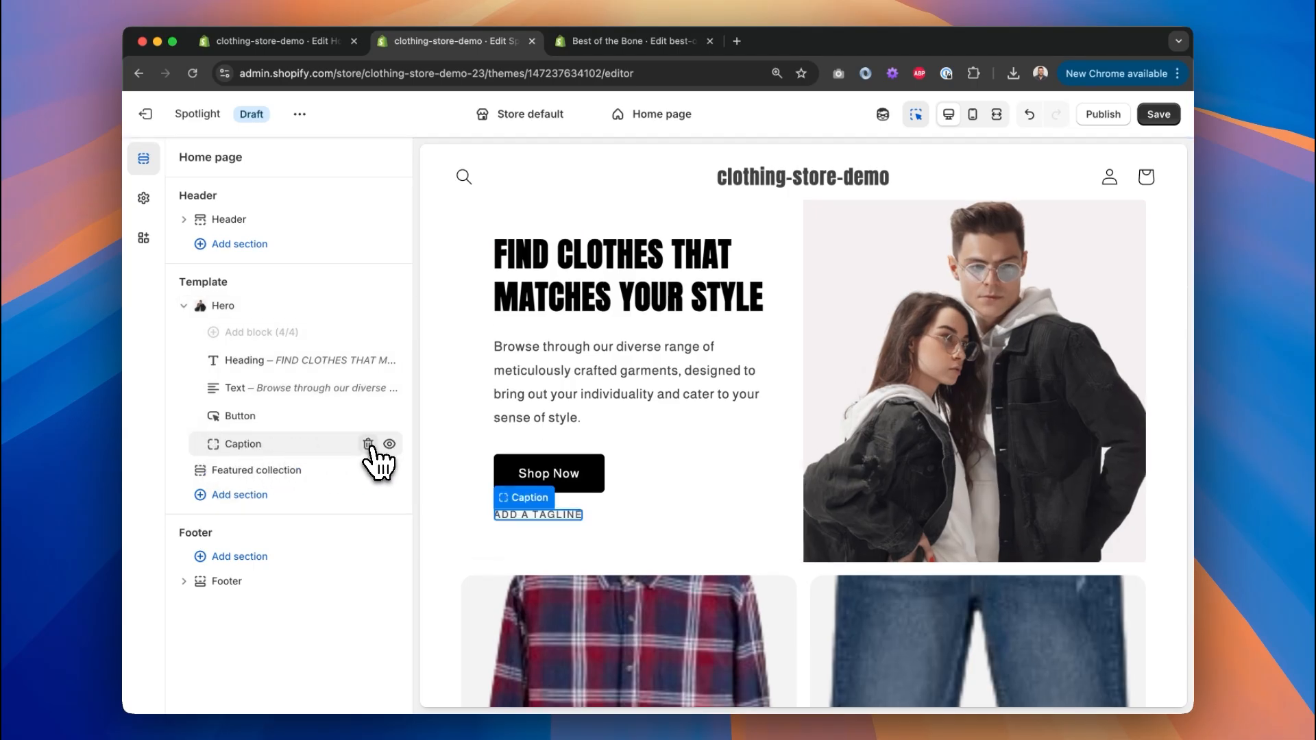
{"action": "left_click", "coordinate": [369, 444]}
{"action": "left_click", "coordinate": [270, 308]}
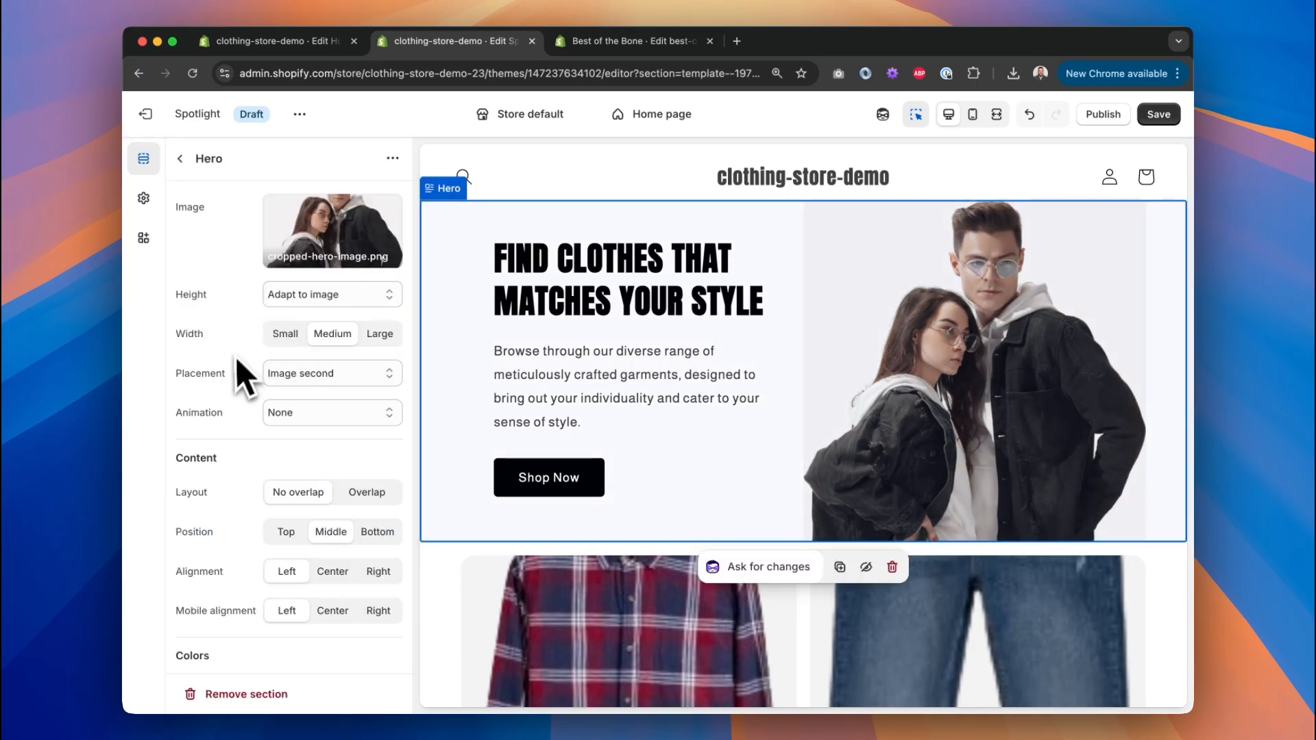
{"action": "scroll", "coordinate": [230, 375], "scroll_direction": "down", "scroll_amount": 5}
{"action": "scroll", "coordinate": [231, 375], "scroll_direction": "up", "scroll_amount": 5}
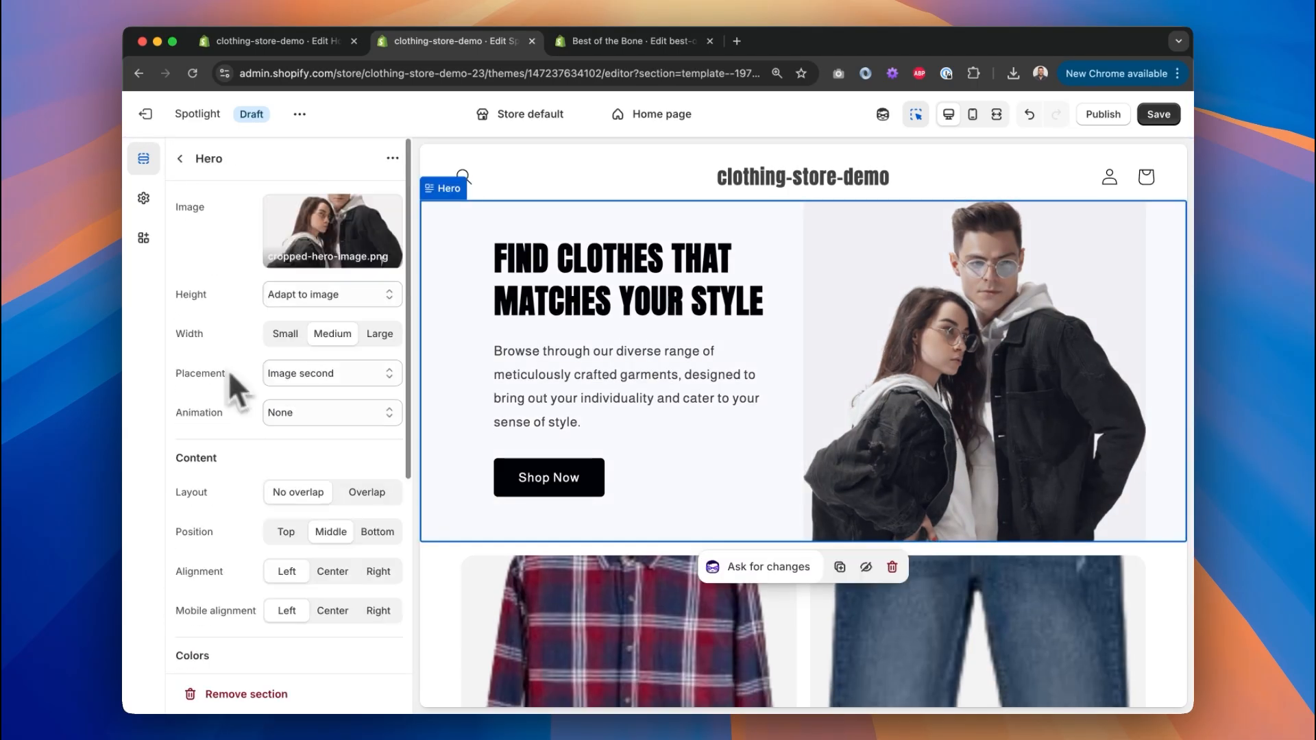
{"action": "left_click", "coordinate": [179, 158]}
{"action": "left_click", "coordinate": [183, 307]}
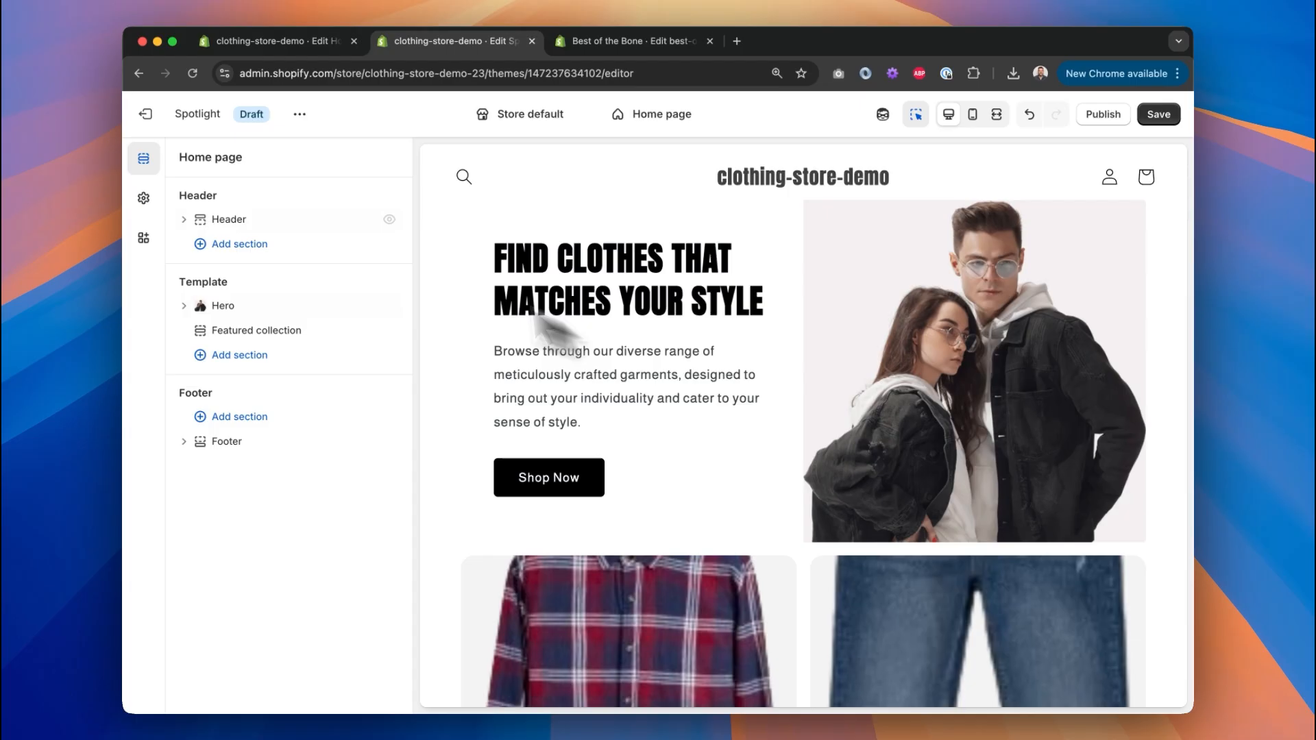
Look over Theme settings, then save the Spotlight draft's homepage edits from the Sections list.
{"action": "left_click", "coordinate": [144, 198]}
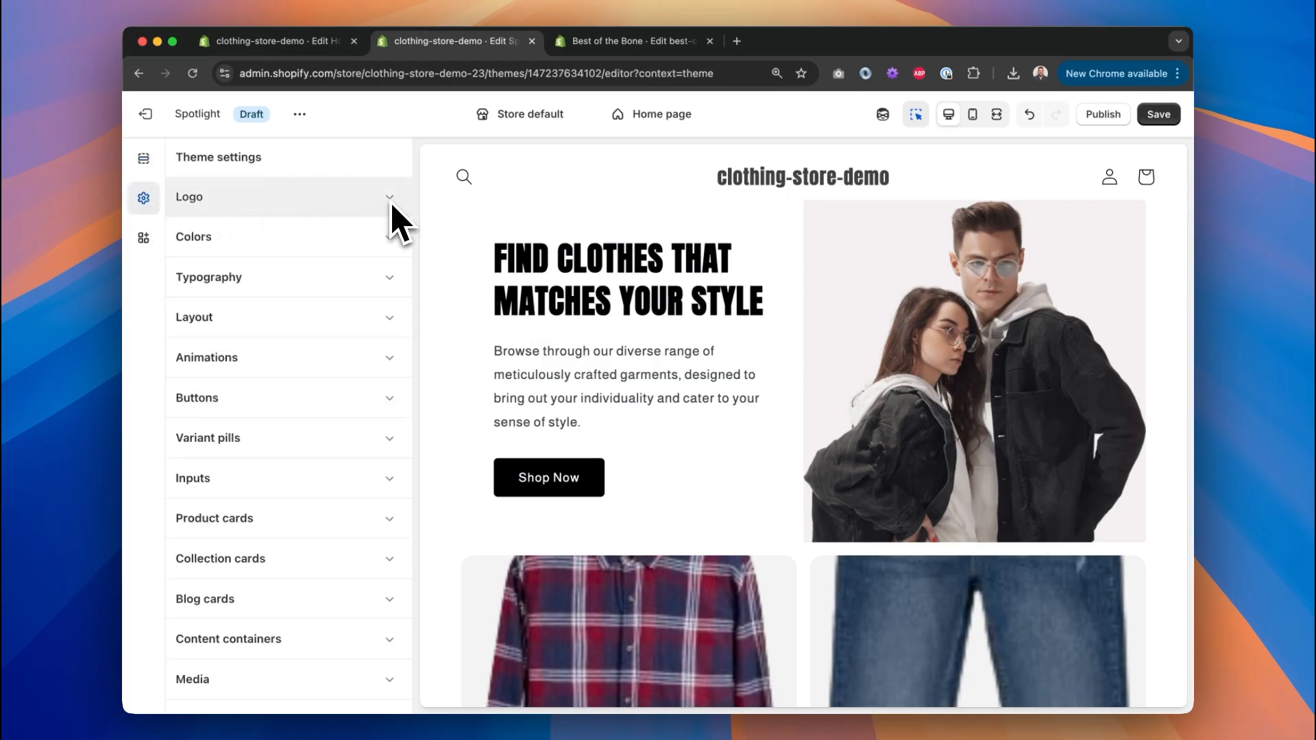
{"action": "scroll", "coordinate": [389, 201], "scroll_direction": "down", "scroll_amount": 10}
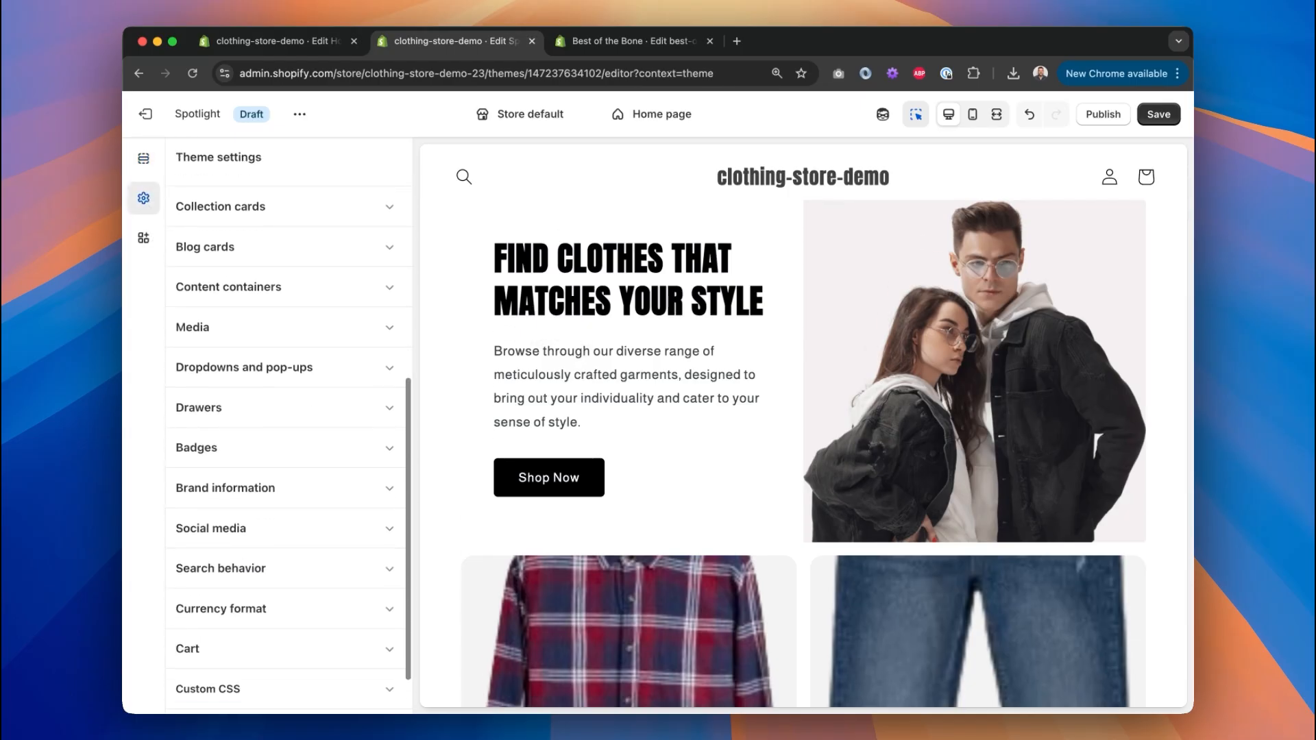
{"action": "scroll", "coordinate": [389, 203], "scroll_direction": "up", "scroll_amount": 10}
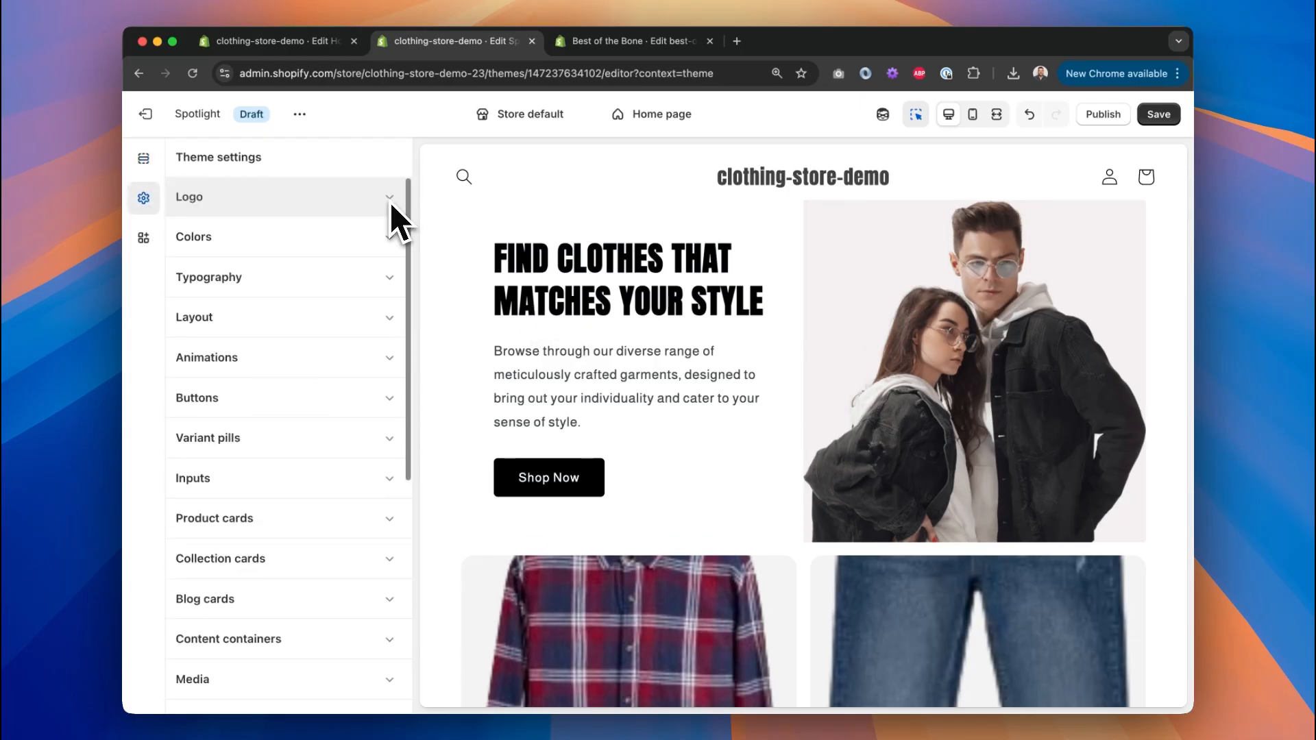
{"action": "left_click", "coordinate": [143, 158]}
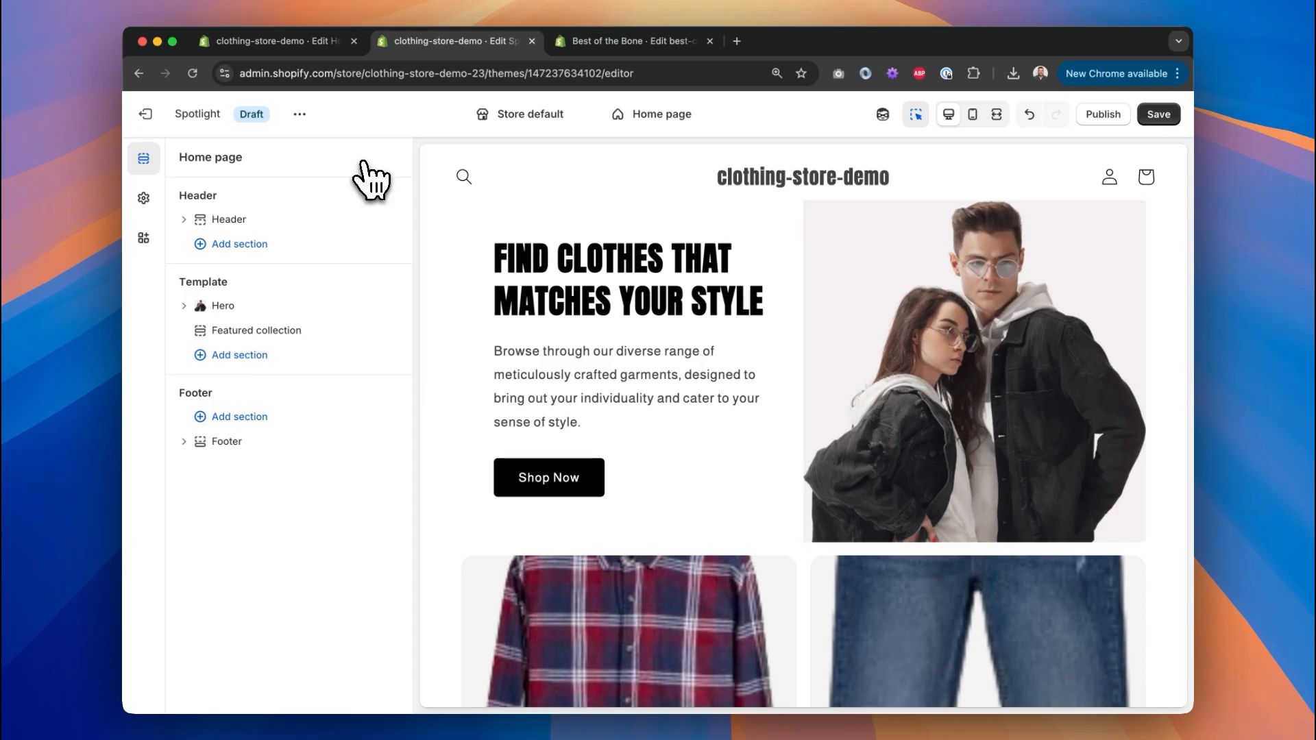
{"action": "left_click", "coordinate": [1158, 114]}
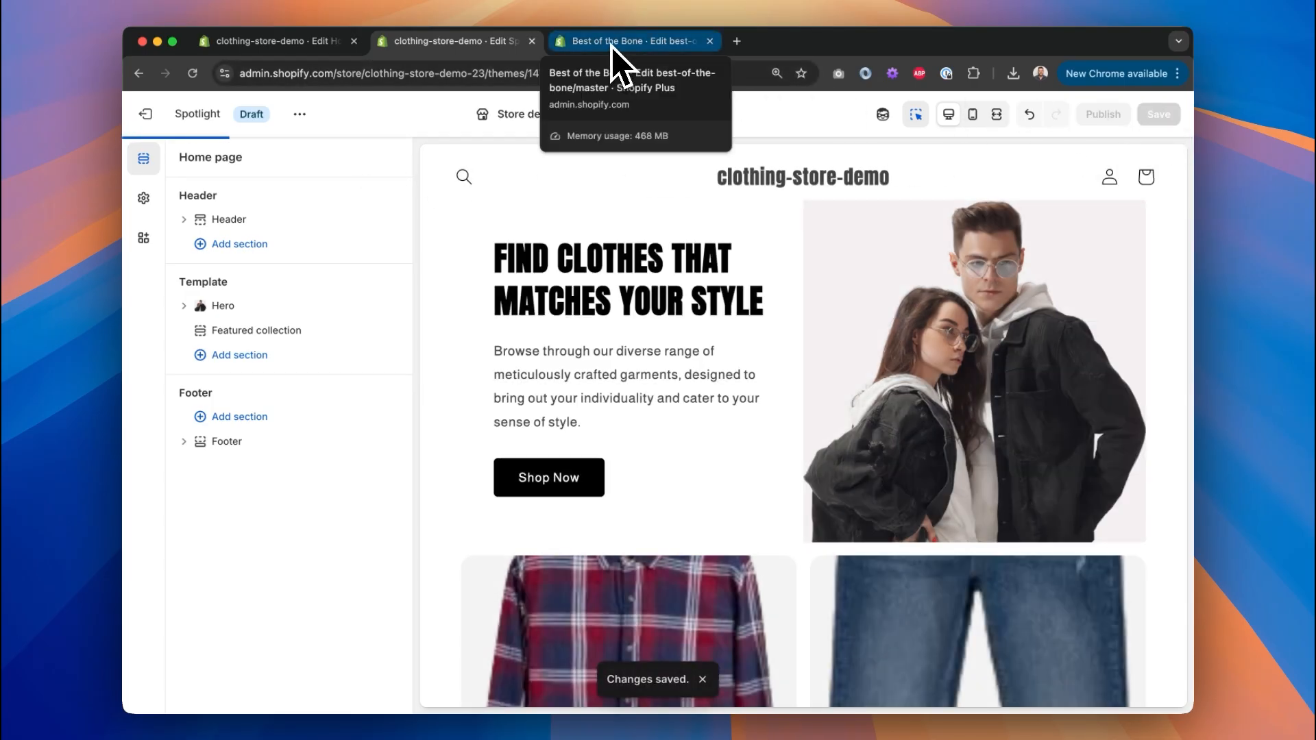
Scroll through the Best of the Bone home page in Fullscreen preview, then return to normal view.
{"action": "left_click", "coordinate": [611, 43]}
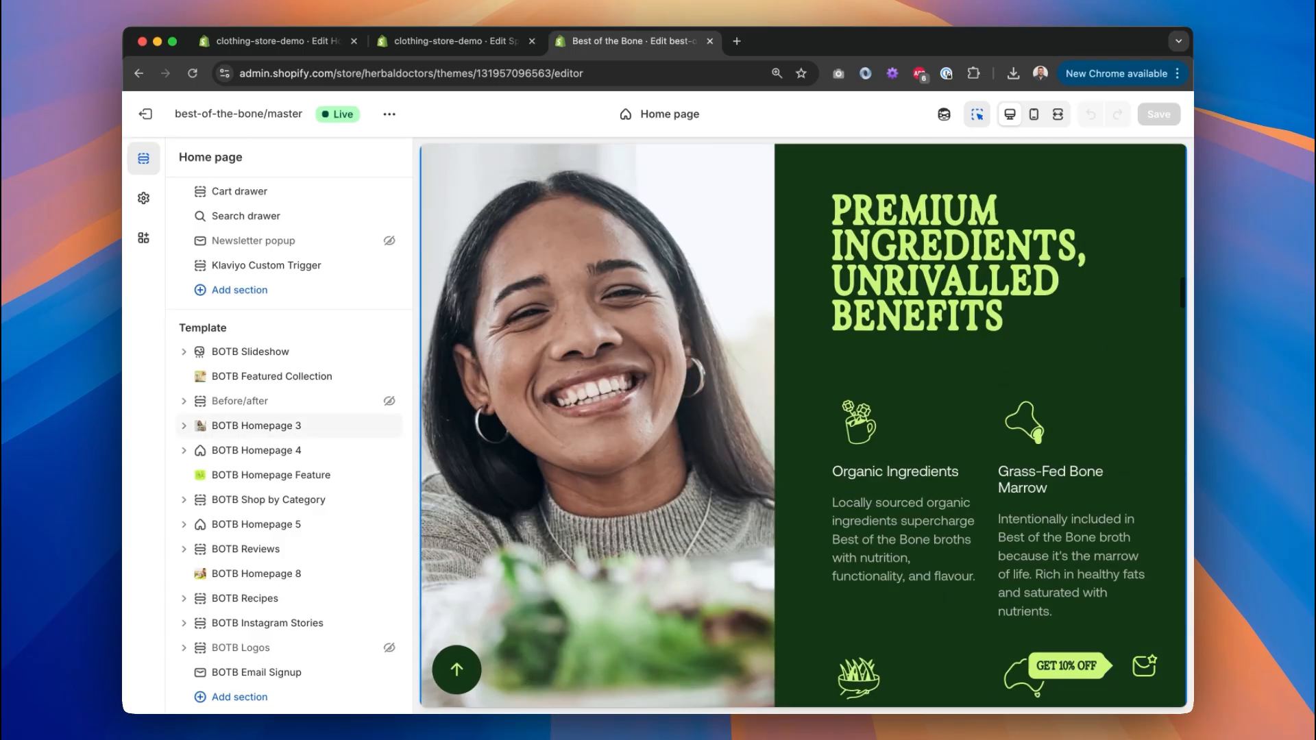
{"action": "scroll", "coordinate": [567, 376], "scroll_direction": "up", "scroll_amount": 1}
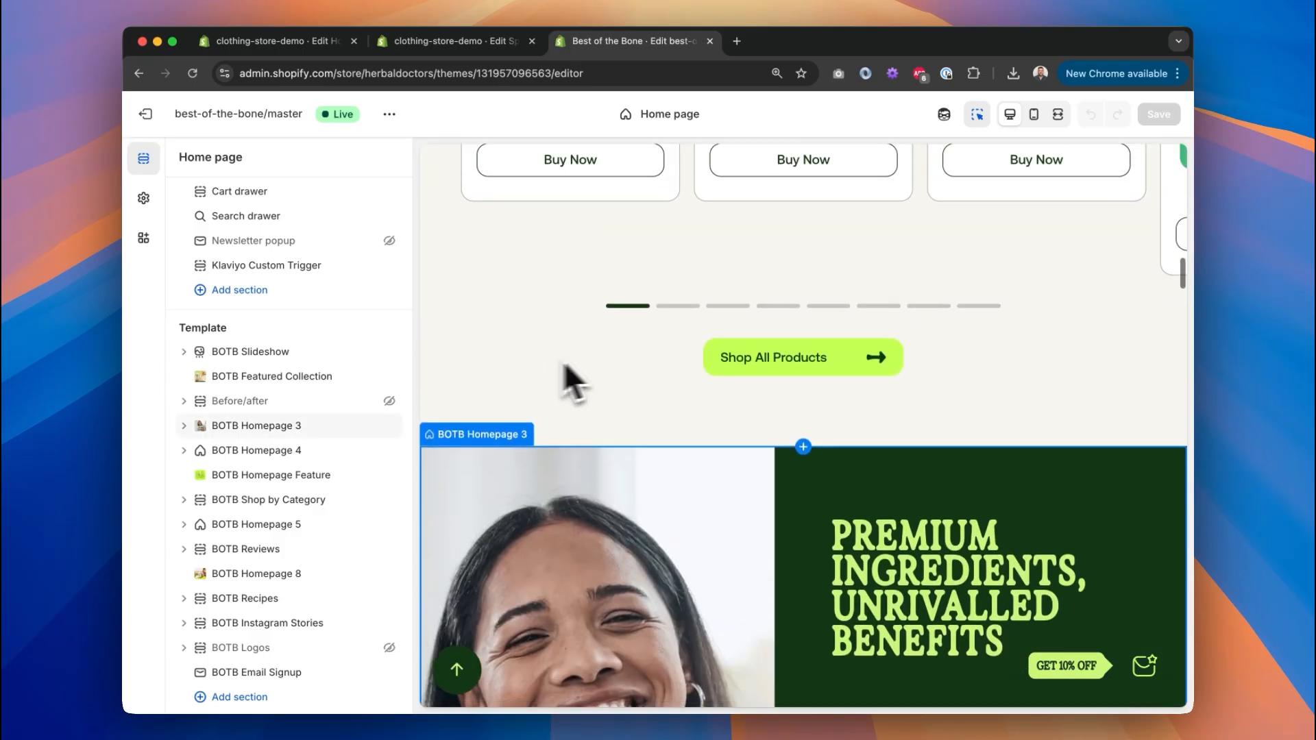
{"action": "left_click", "coordinate": [1064, 122]}
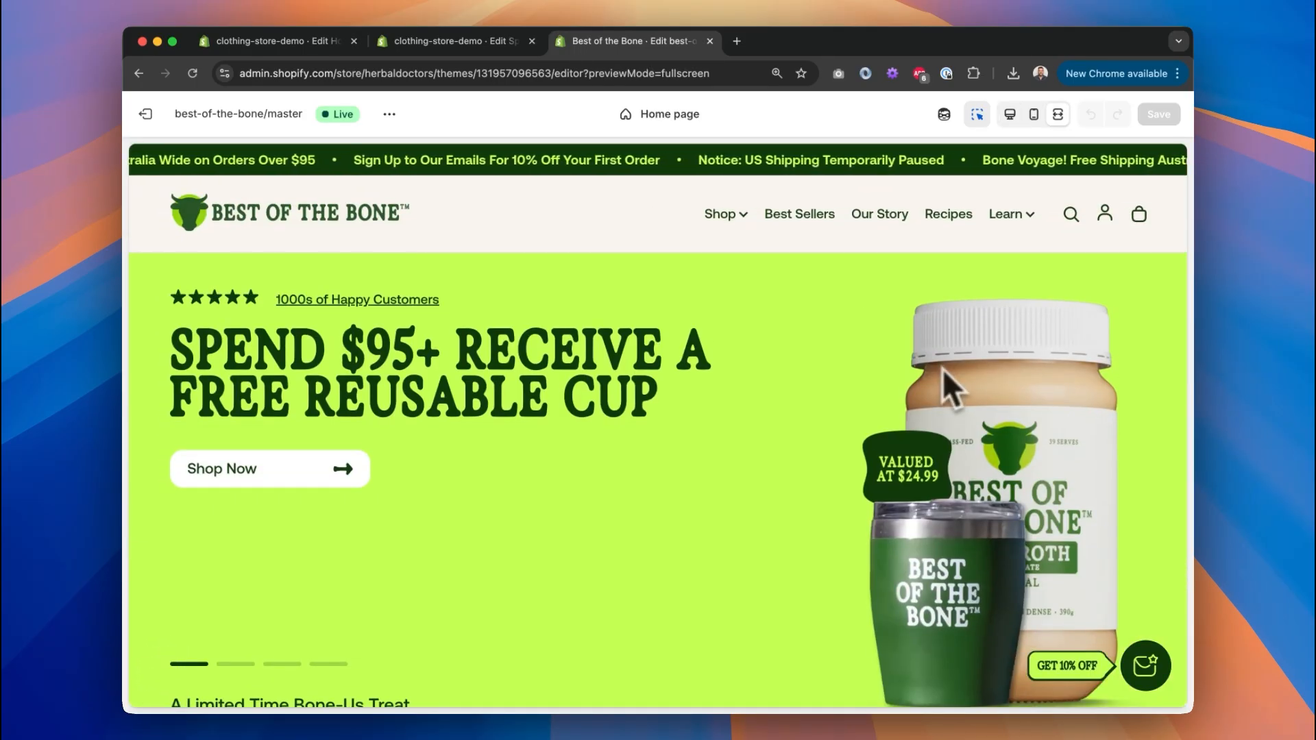
{"action": "scroll", "coordinate": [881, 363], "scroll_direction": "down", "scroll_amount": 5}
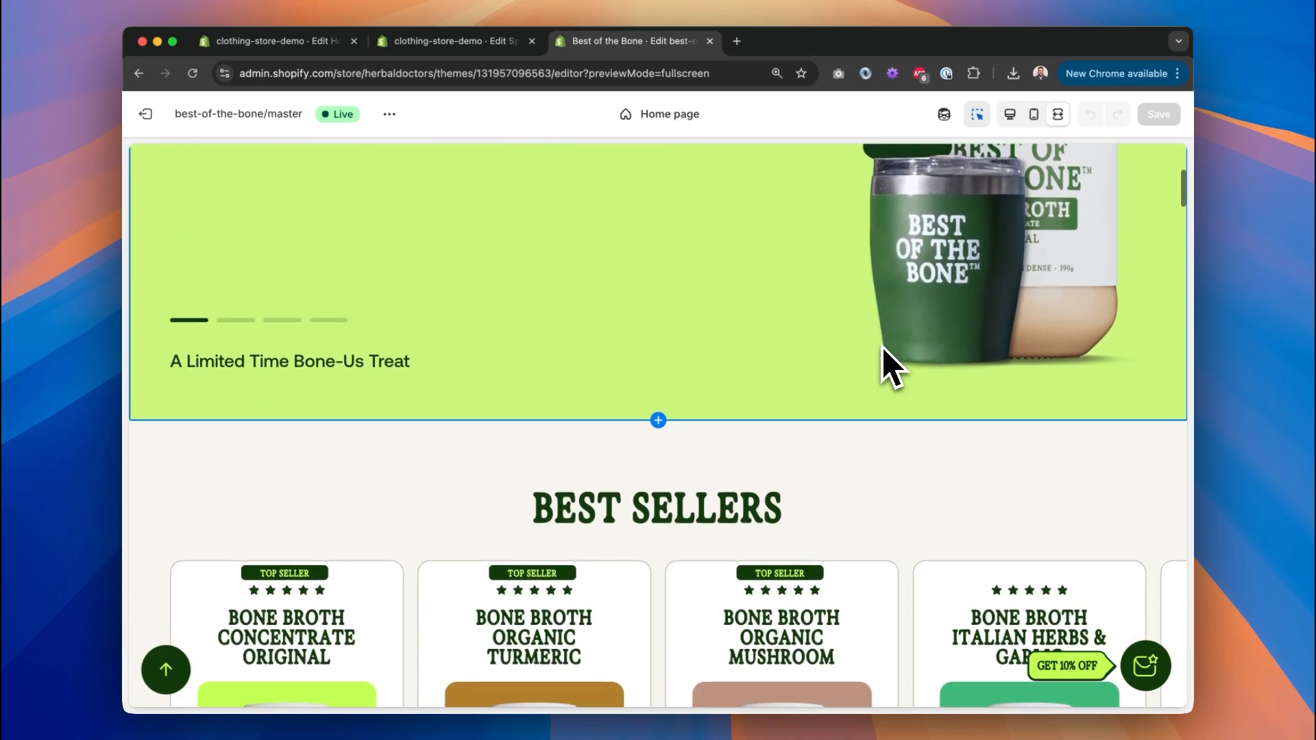
{"action": "scroll", "coordinate": [883, 347], "scroll_direction": "down", "scroll_amount": 10}
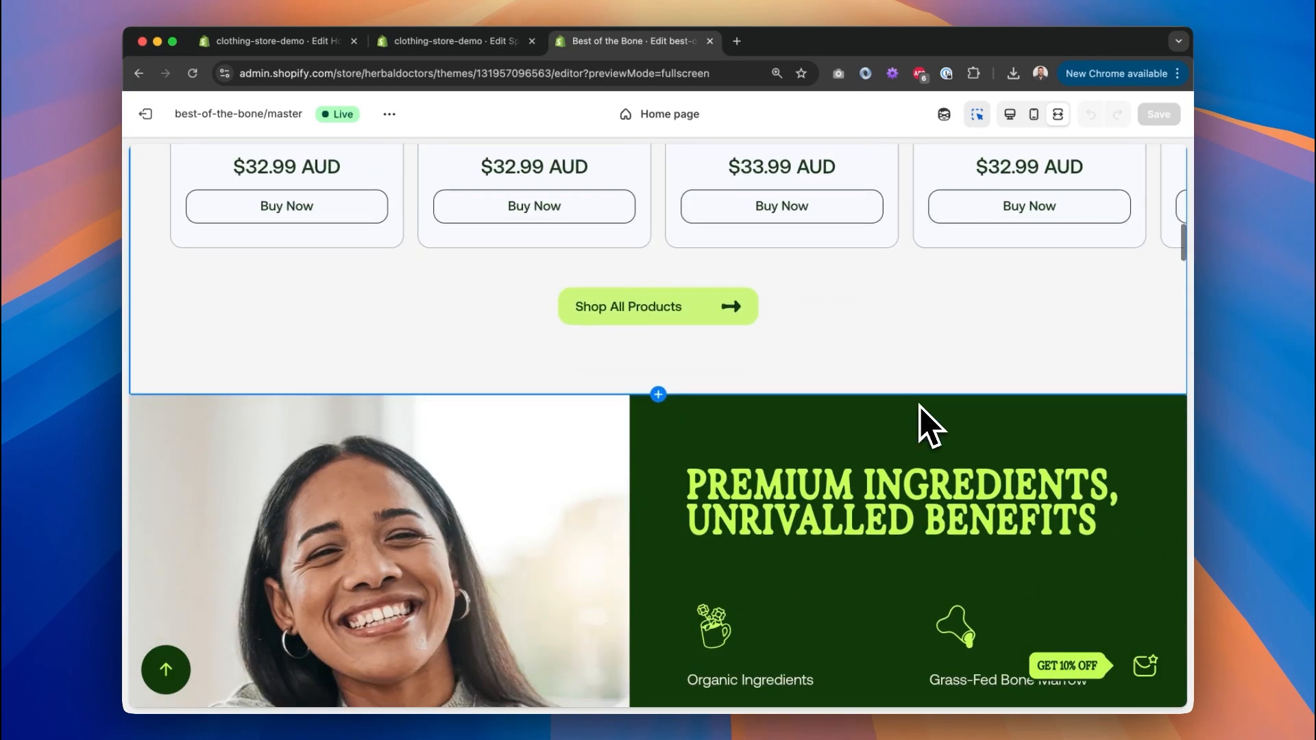
{"action": "scroll", "coordinate": [898, 384], "scroll_direction": "down", "scroll_amount": 11}
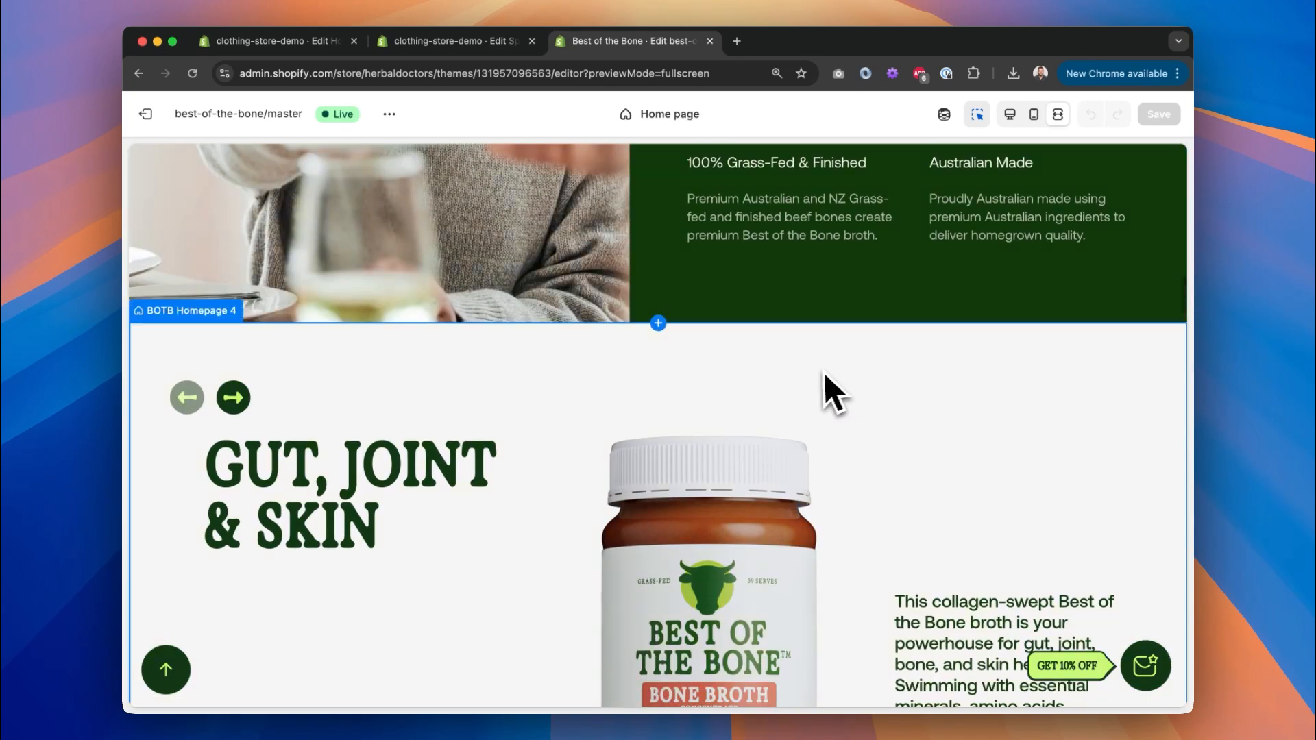
{"action": "scroll", "coordinate": [823, 375], "scroll_direction": "down", "scroll_amount": 10}
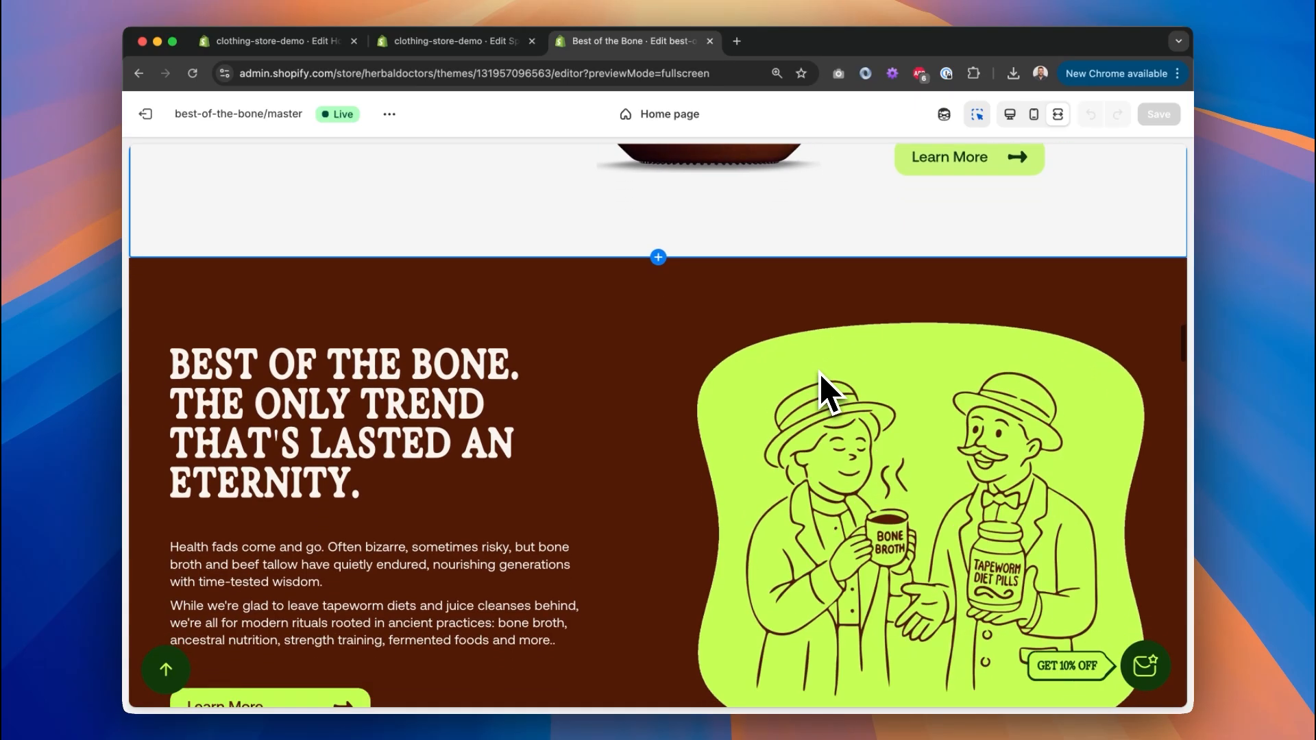
{"action": "scroll", "coordinate": [660, 337], "scroll_direction": "down", "scroll_amount": 10}
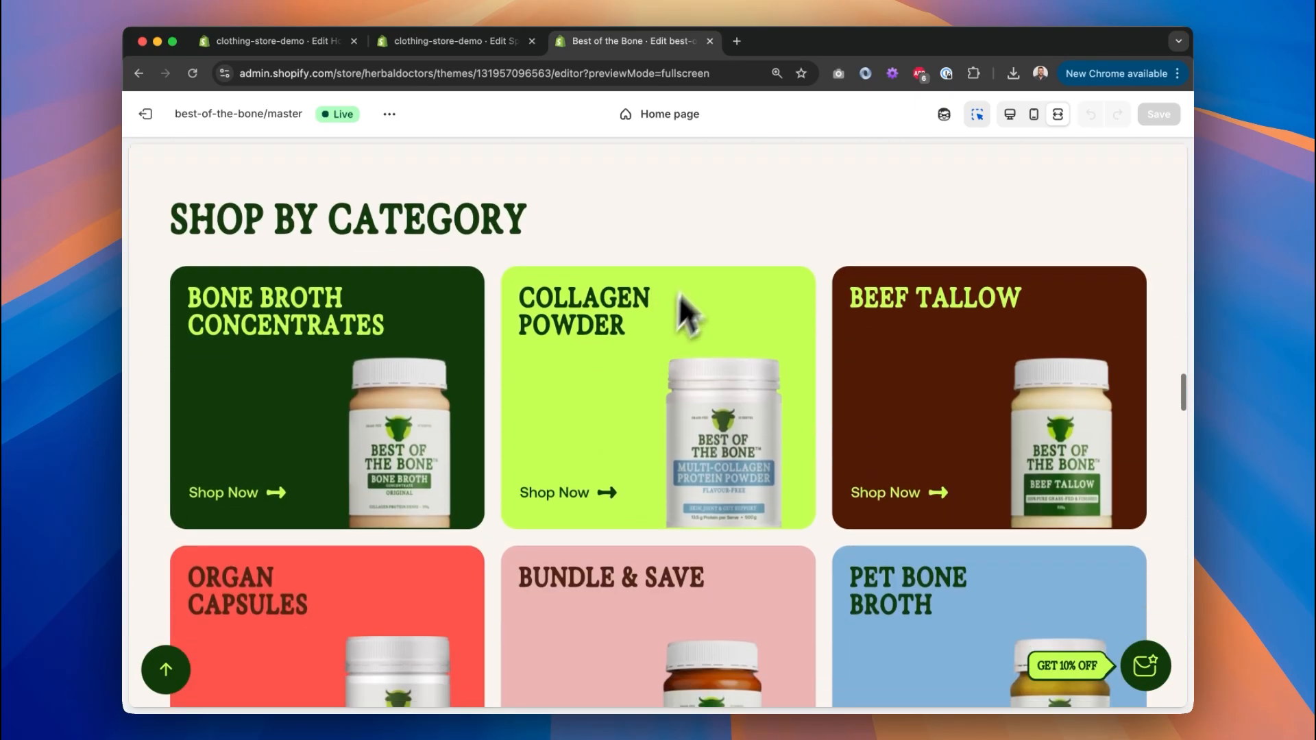
{"action": "scroll", "coordinate": [719, 288], "scroll_direction": "up", "scroll_amount": 2}
{"action": "scroll", "coordinate": [781, 309], "scroll_direction": "down", "scroll_amount": 1}
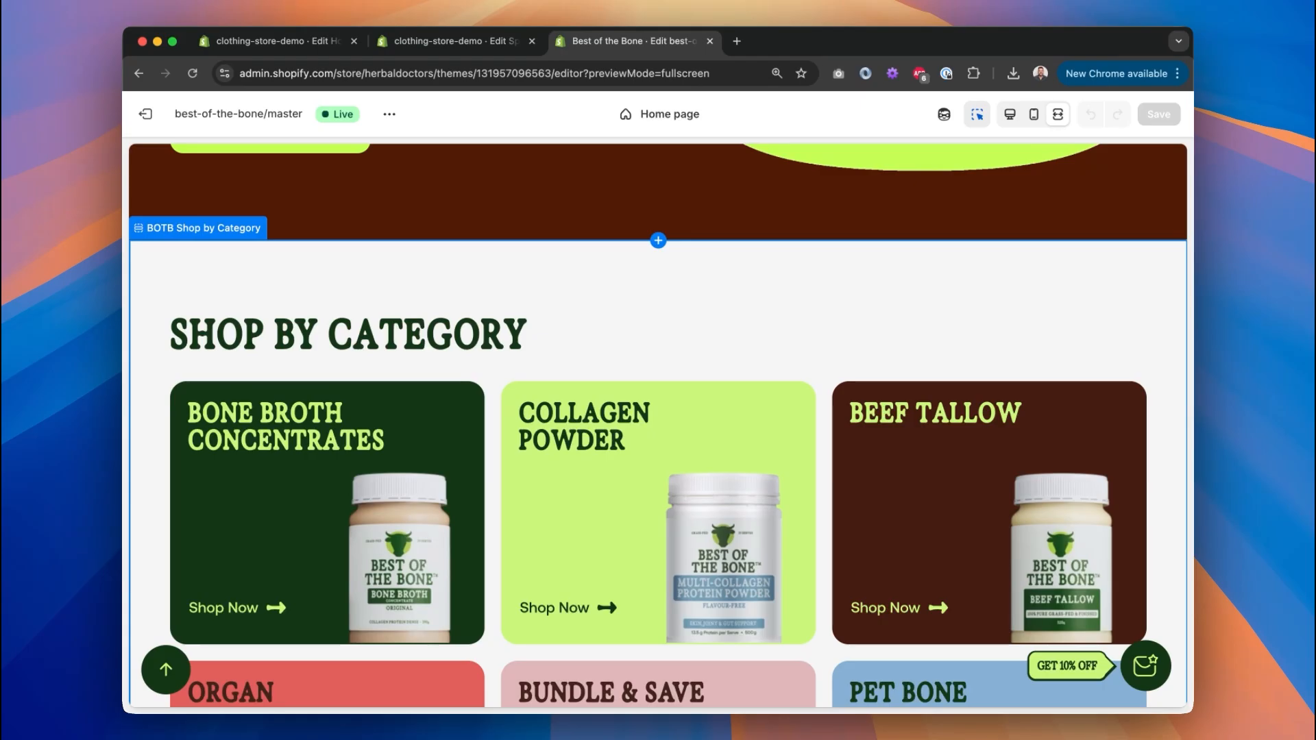
{"action": "left_click", "coordinate": [1011, 114]}
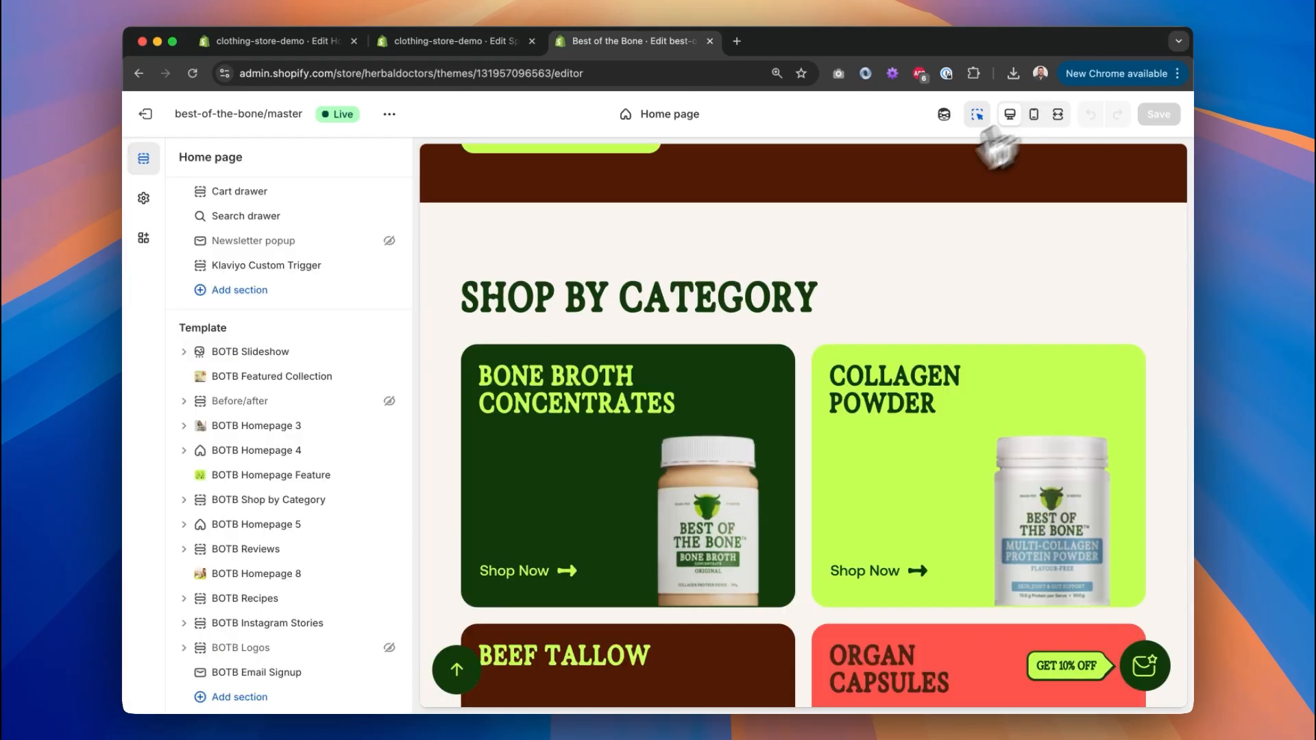
{"action": "scroll", "coordinate": [277, 428], "scroll_direction": "down", "scroll_amount": 2}
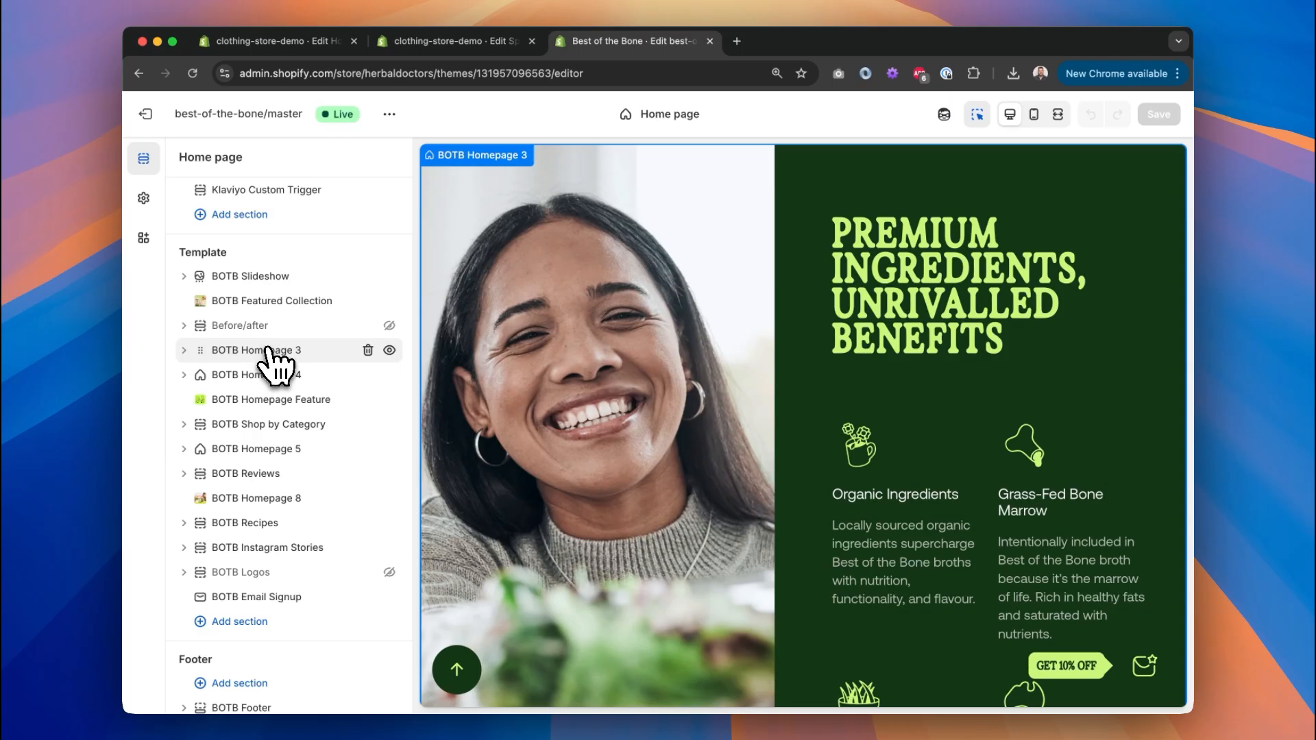
{"action": "left_click", "coordinate": [267, 351]}
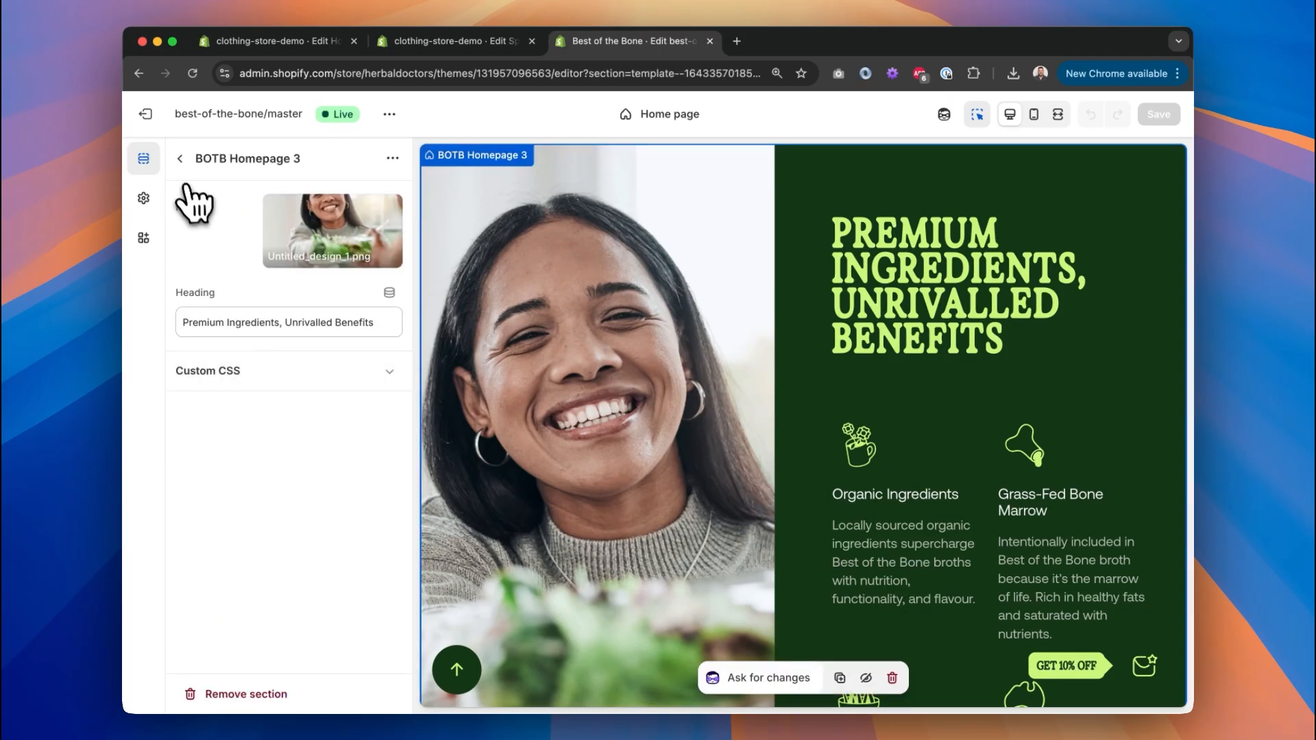
{"action": "left_click", "coordinate": [438, 41]}
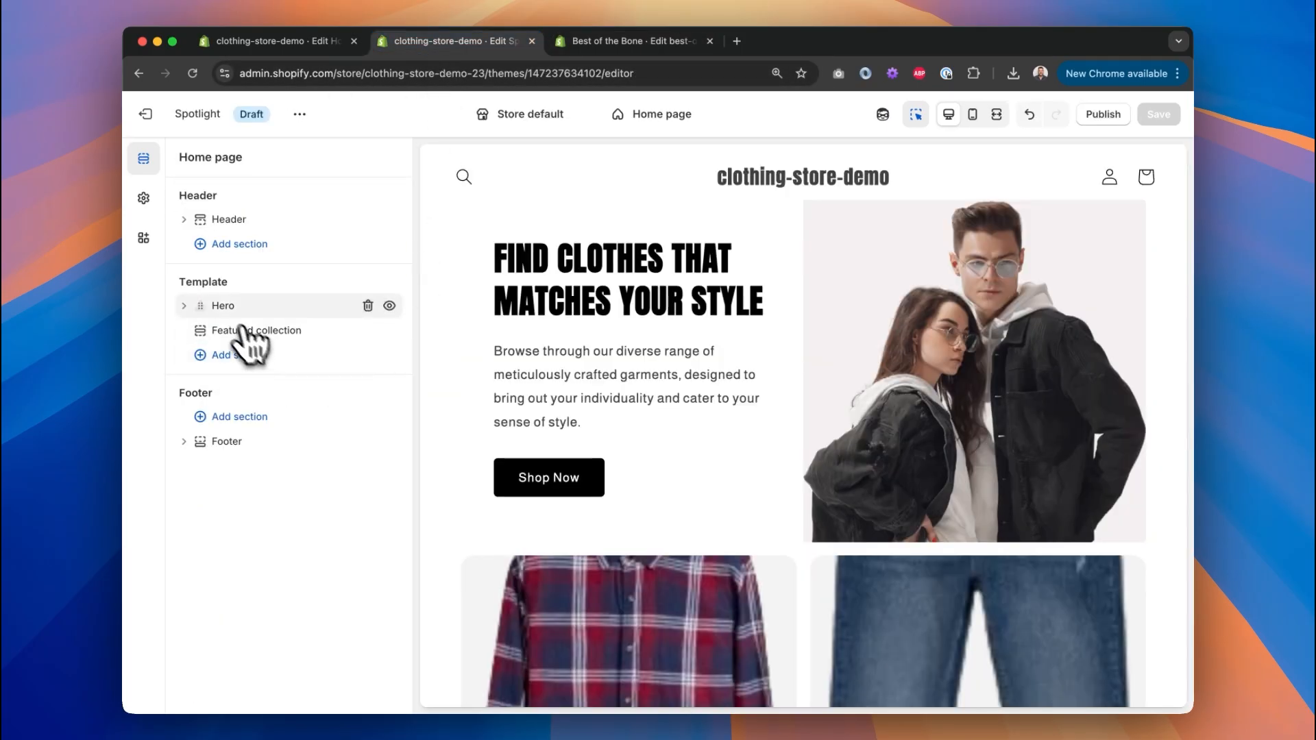
{"action": "left_click", "coordinate": [225, 305]}
{"action": "left_click", "coordinate": [180, 159]}
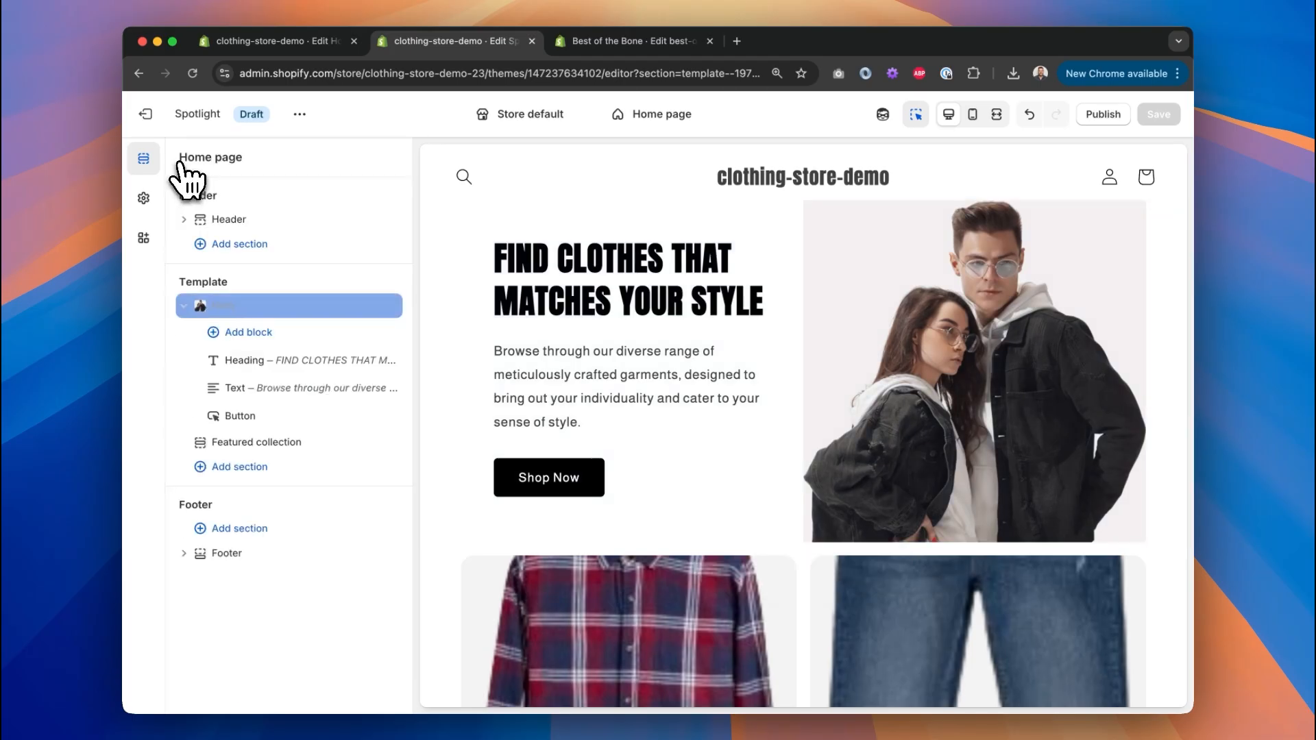
{"action": "left_click", "coordinate": [624, 41]}
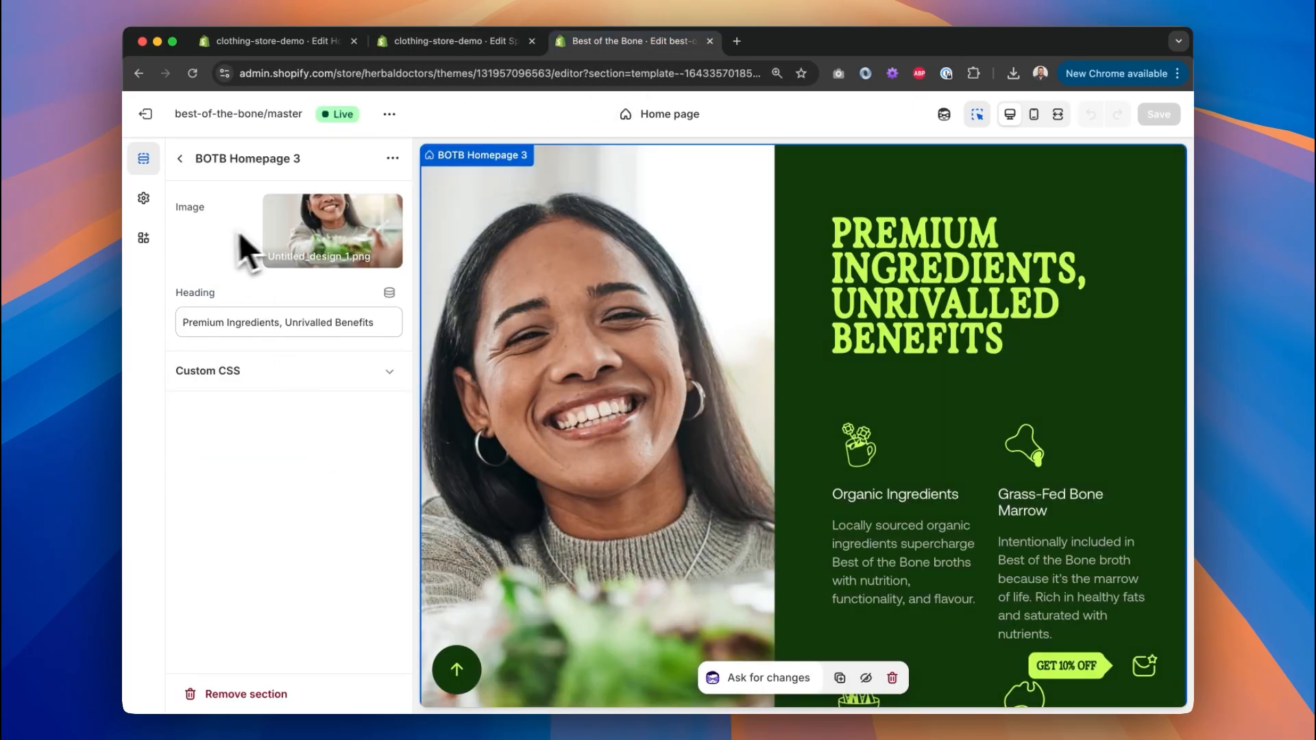
{"action": "left_click_drag", "start_coordinate": [284, 322], "coordinate": [473, 324]}
{"action": "key", "text": "BackSpace"}
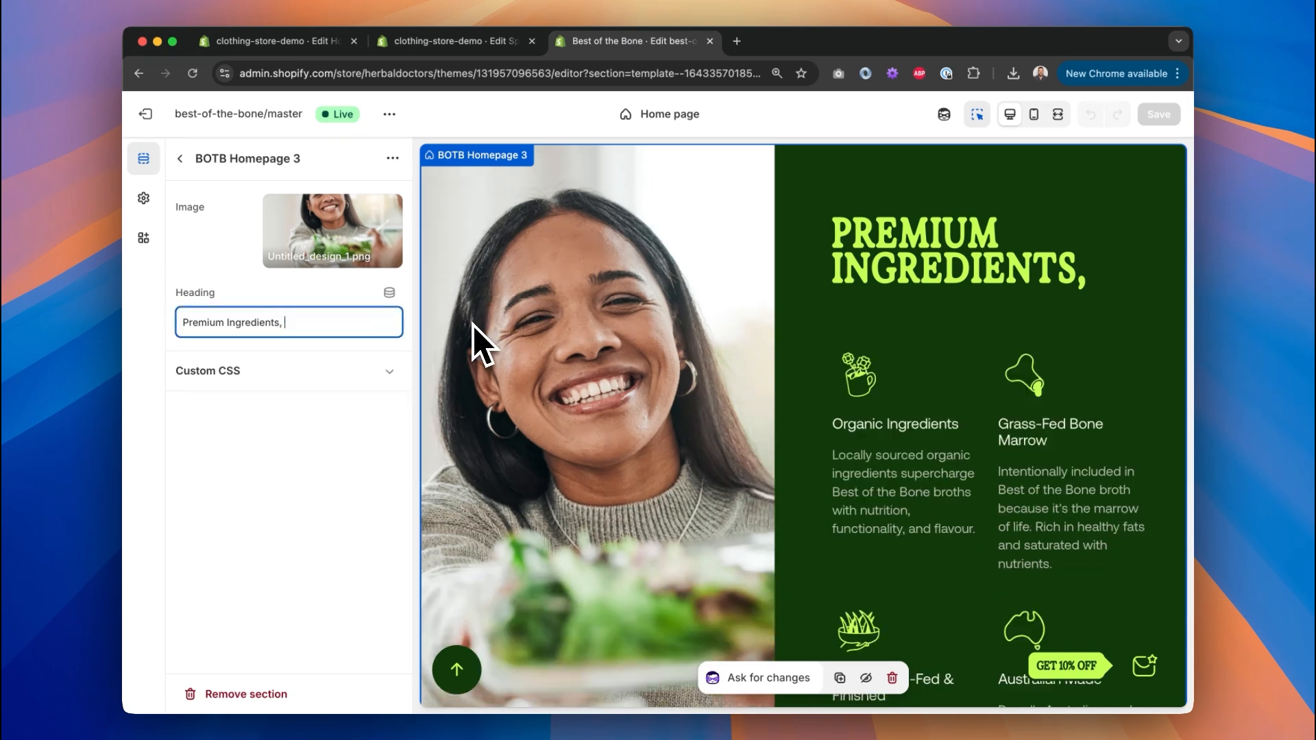
{"action": "key", "text": "super+z"}
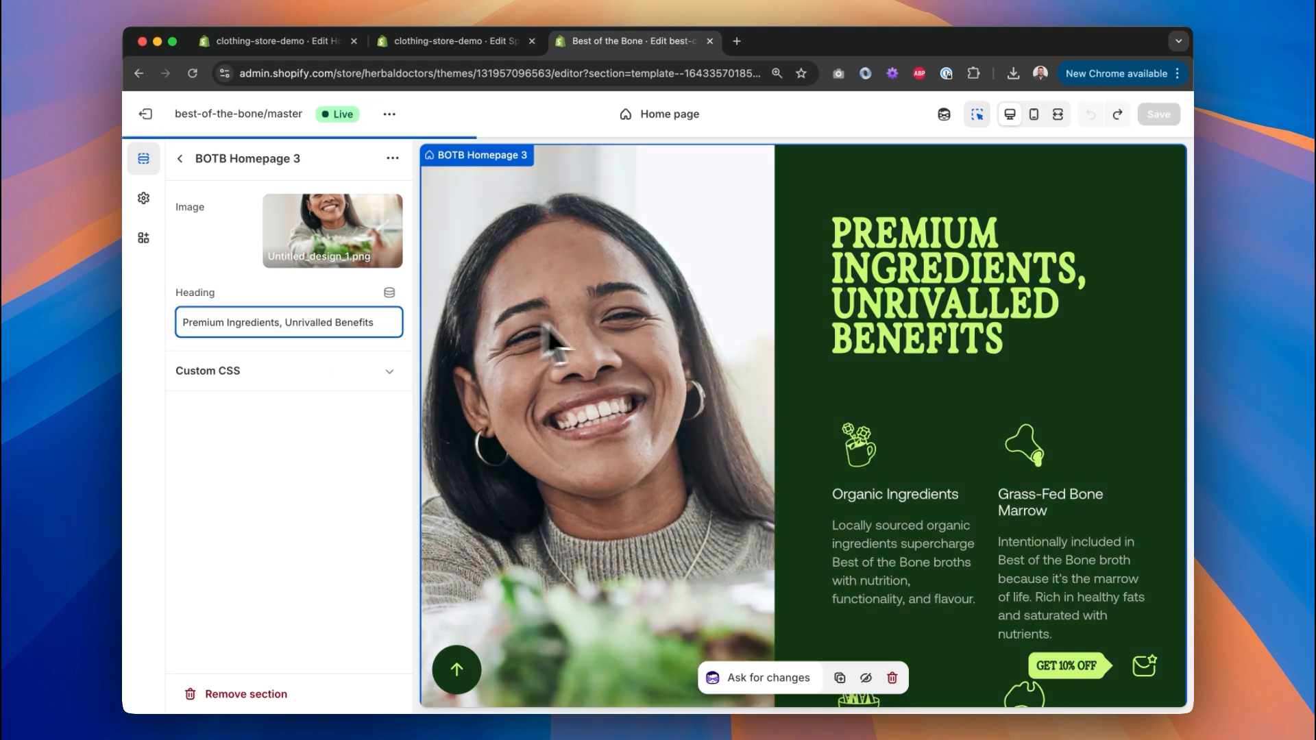
{"action": "left_click", "coordinate": [181, 158]}
{"action": "scroll", "coordinate": [578, 426], "scroll_direction": "up", "scroll_amount": 10}
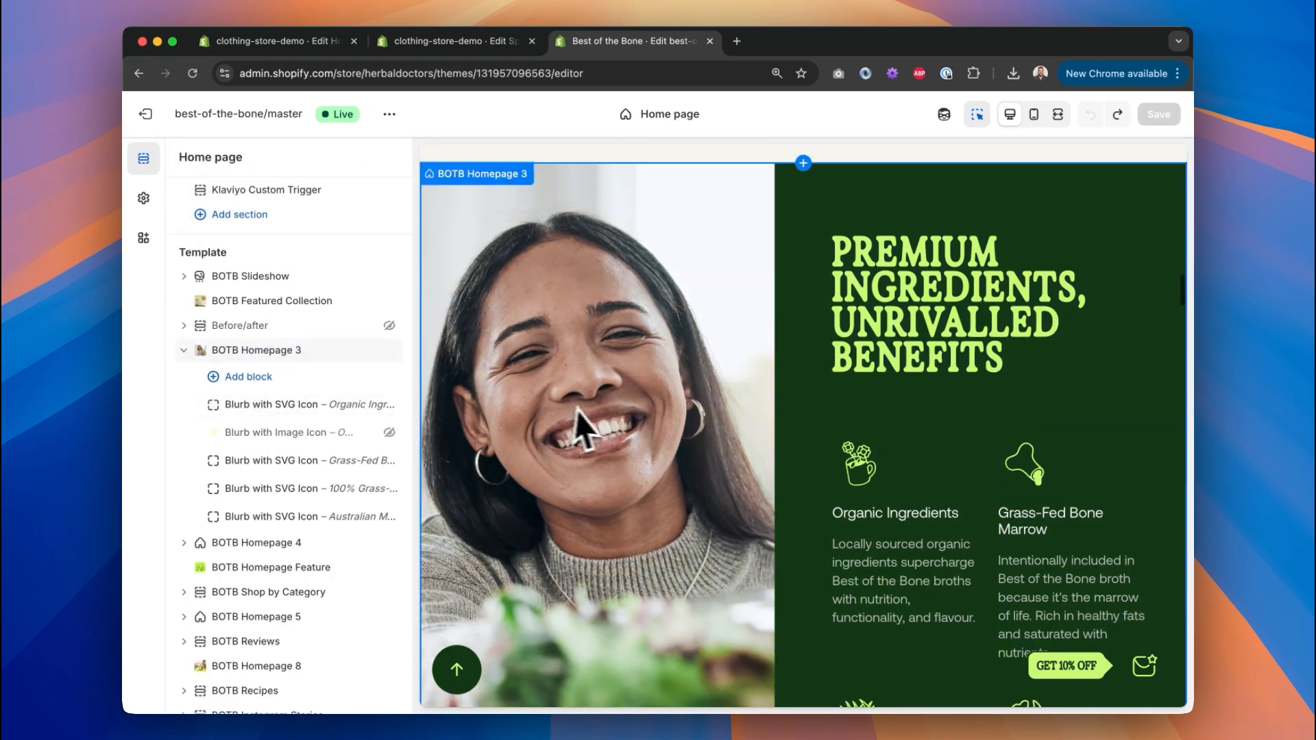
{"action": "left_click", "coordinate": [682, 364]}
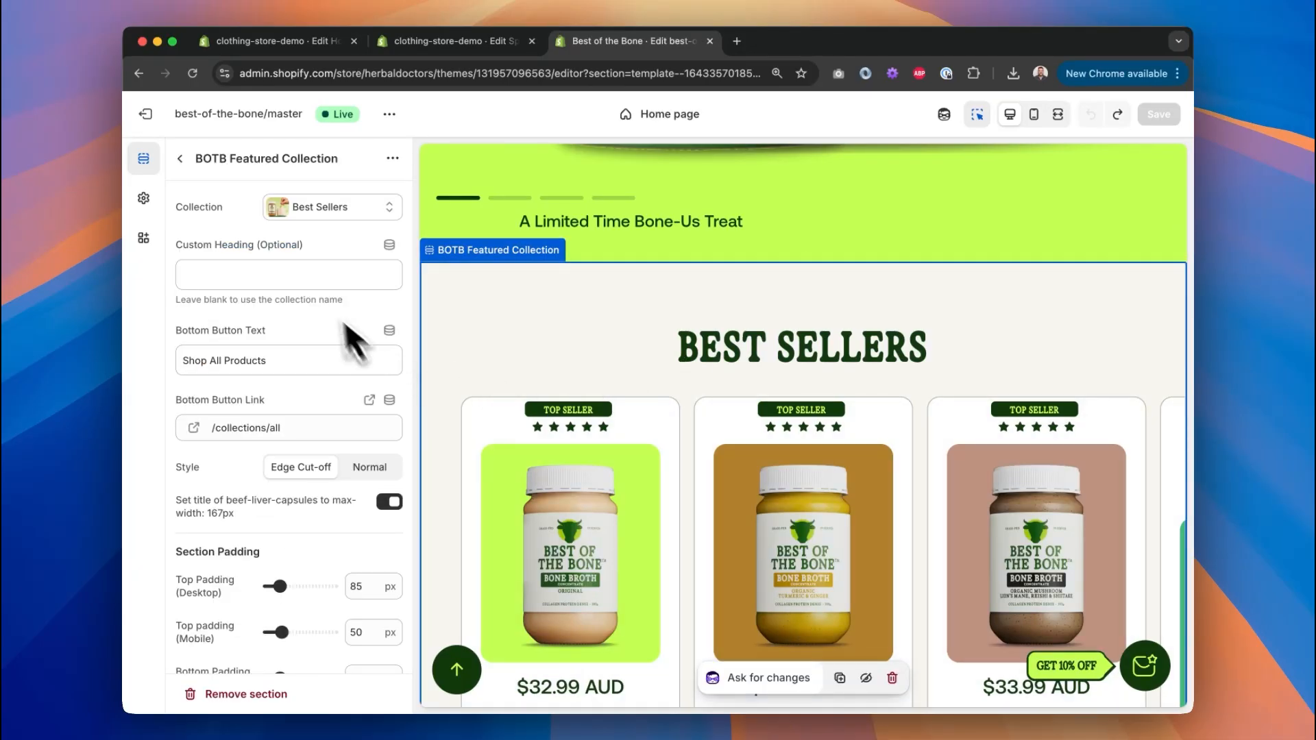
{"action": "left_click", "coordinate": [356, 214]}
{"action": "left_click", "coordinate": [240, 228]}
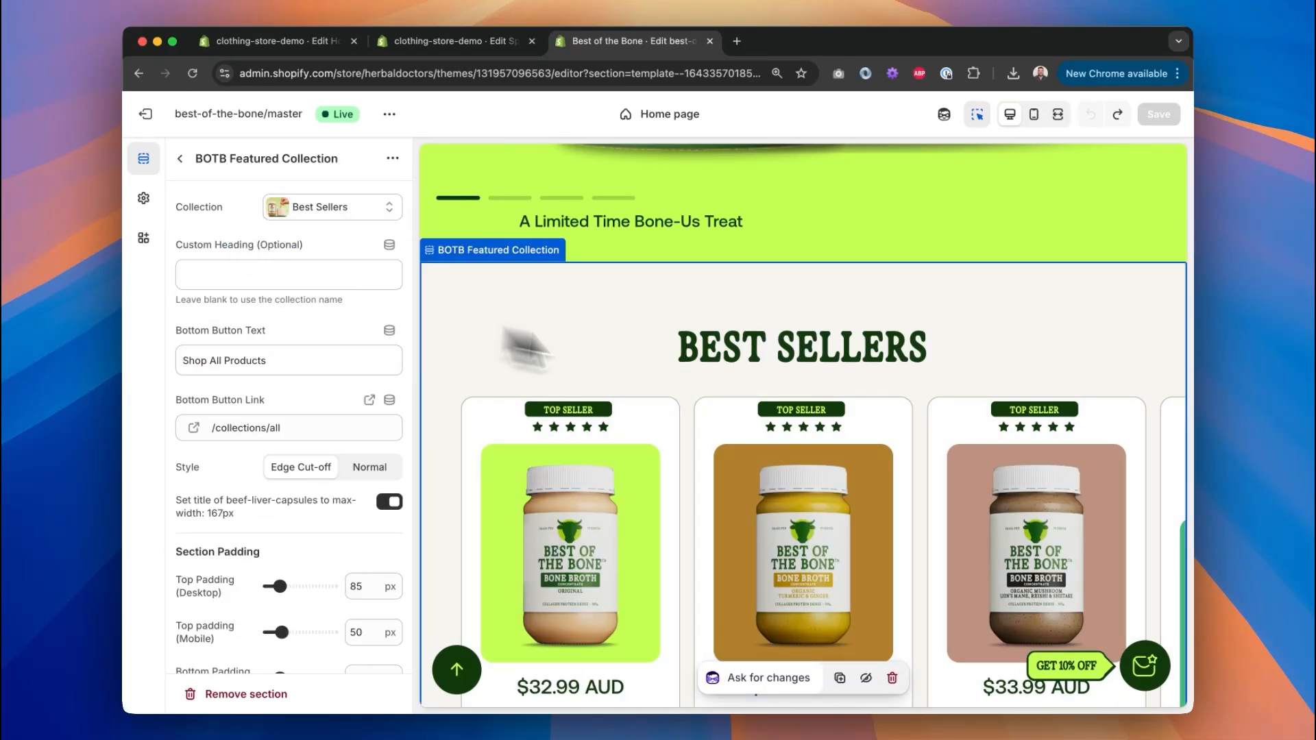
{"action": "left_click", "coordinate": [303, 279]}
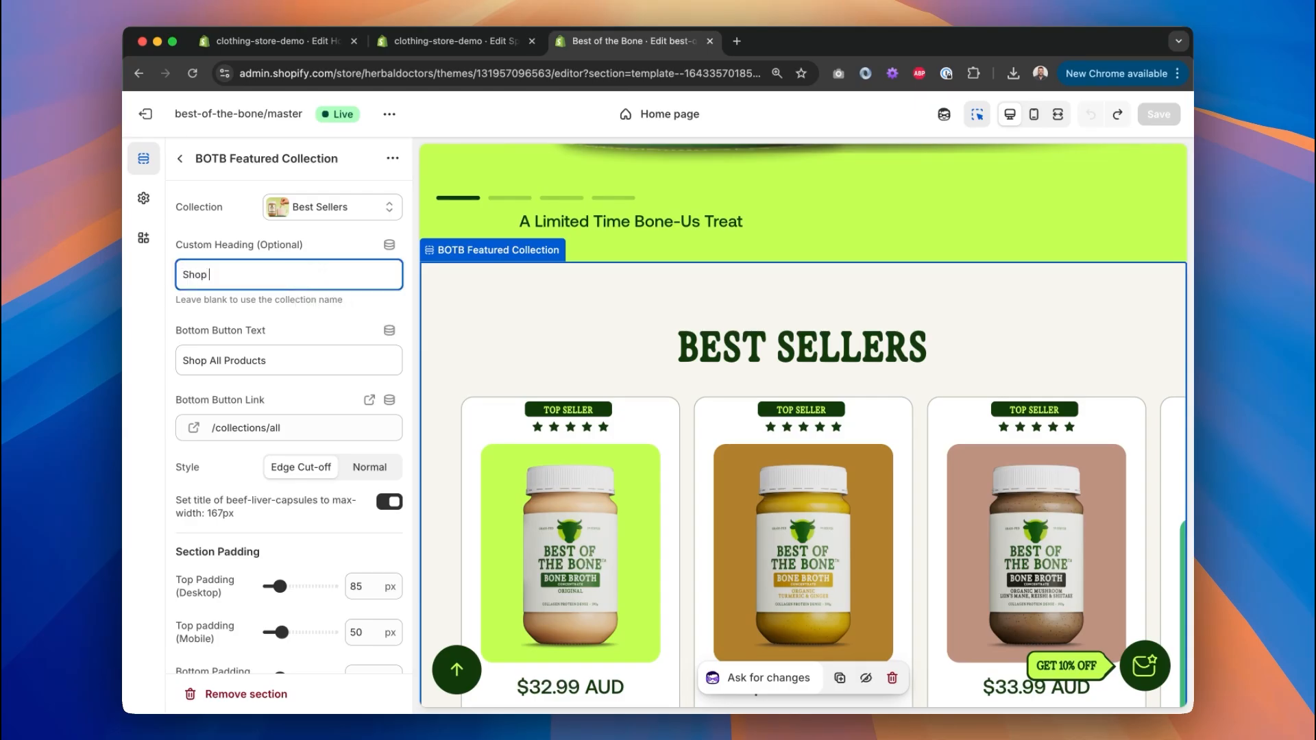
{"action": "type", "text": "Shop our best sellers"}
{"action": "key", "text": "super+a"}
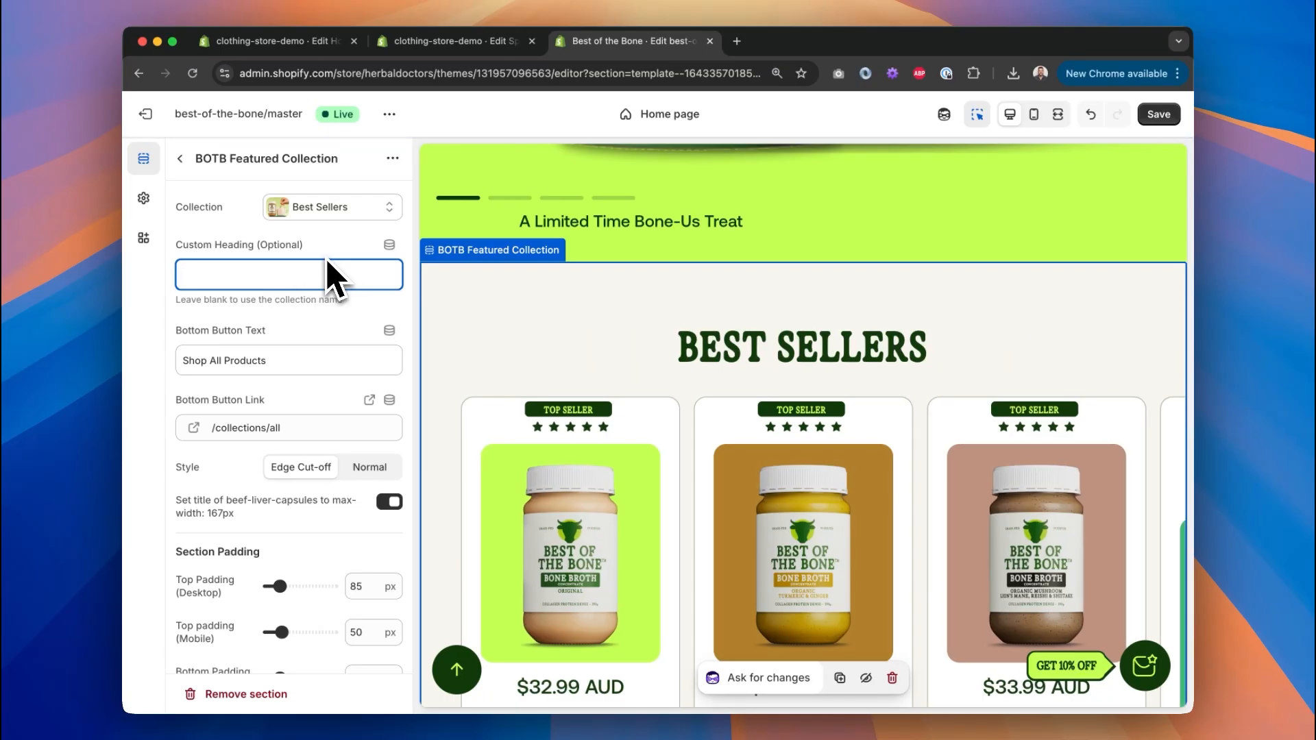
{"action": "scroll", "coordinate": [312, 370], "scroll_direction": "down", "scroll_amount": 3}
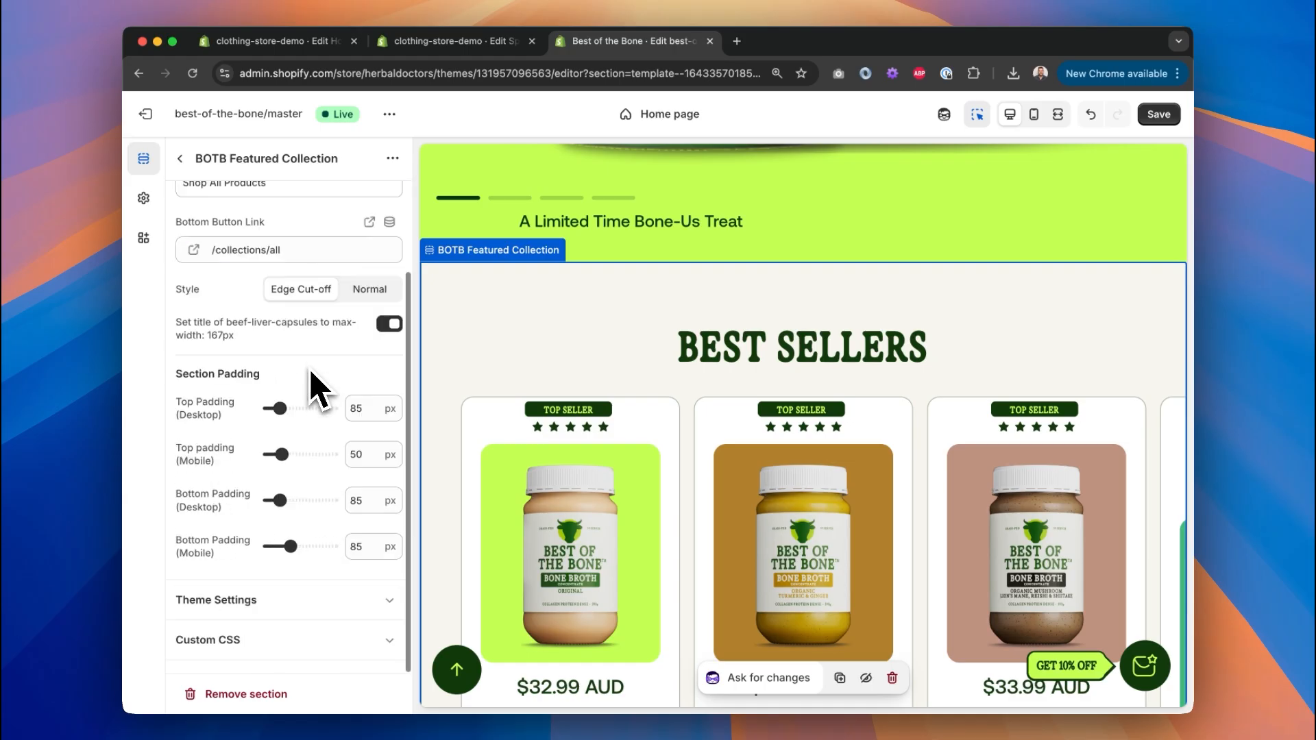
{"action": "scroll", "coordinate": [314, 346], "scroll_direction": "up", "scroll_amount": 3}
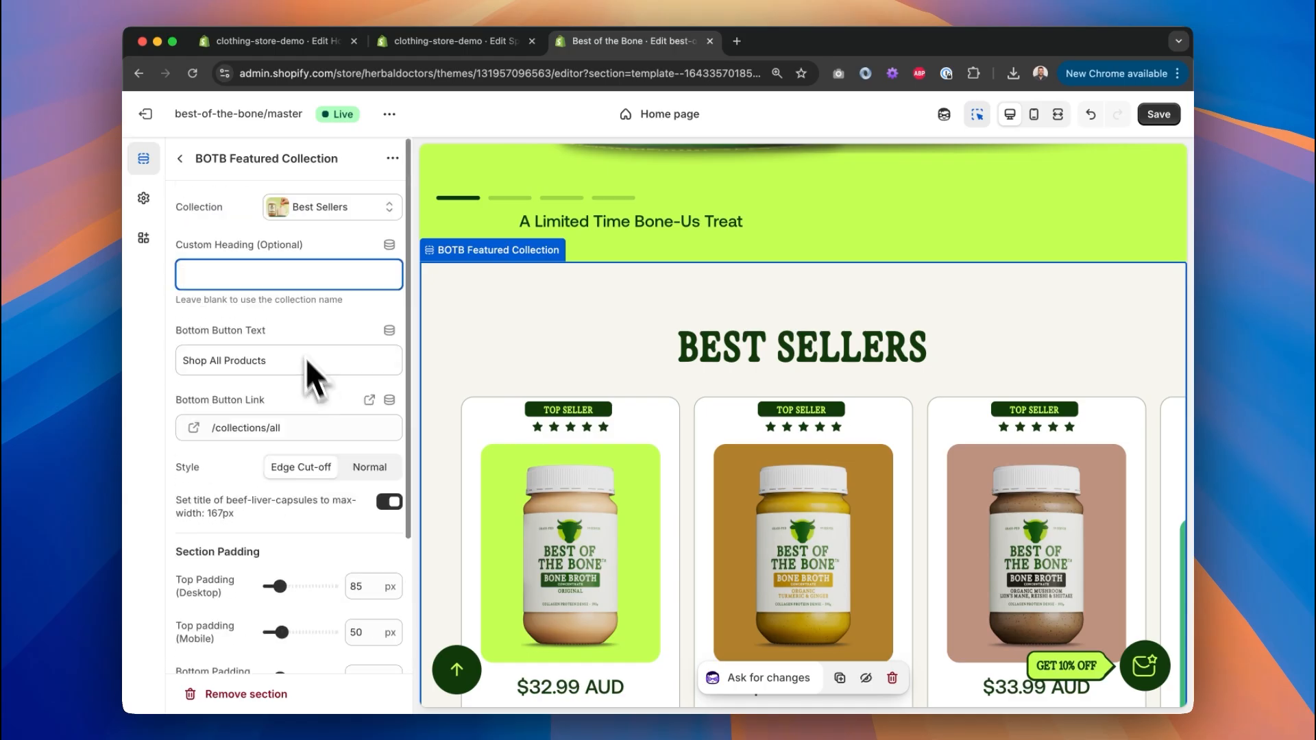
{"action": "left_click", "coordinate": [180, 158]}
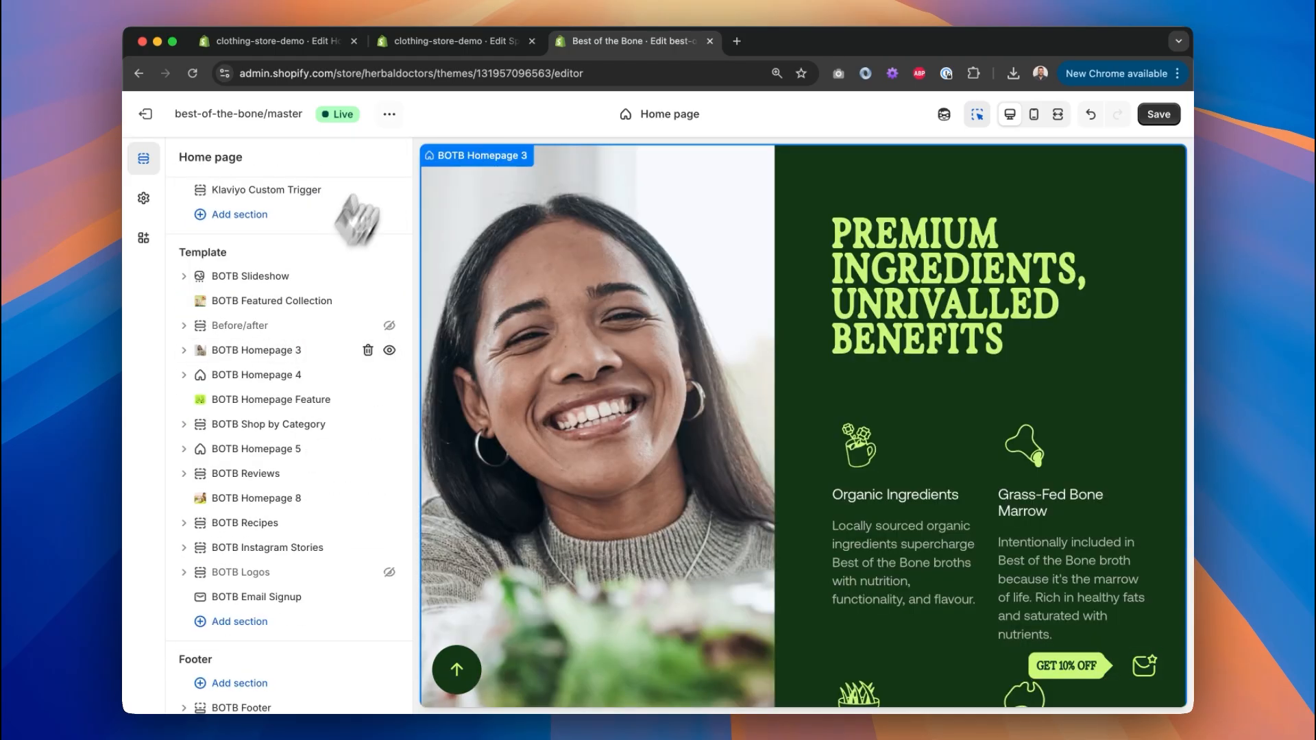
Go back to the clothing-store-demo Spotlight draft and collapse the Hero section's blocks.
{"action": "left_click", "coordinate": [478, 55]}
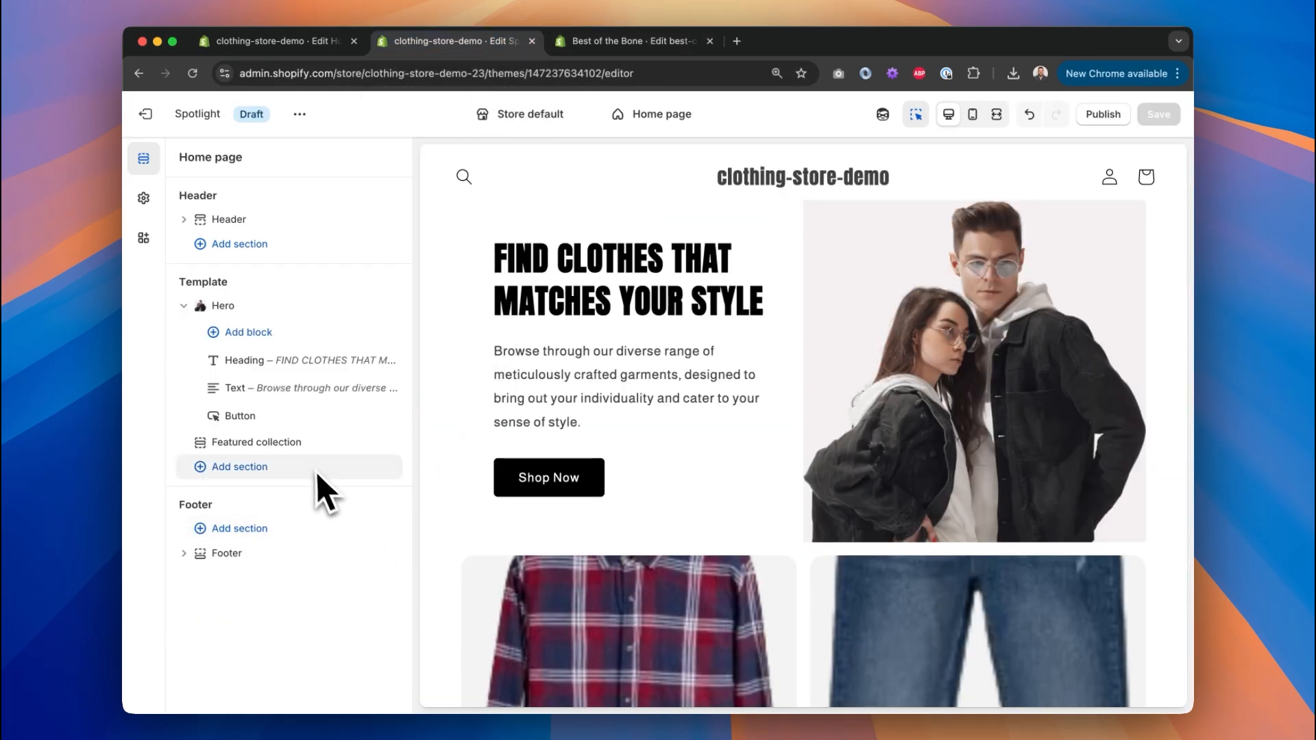
{"action": "left_click", "coordinate": [183, 307]}
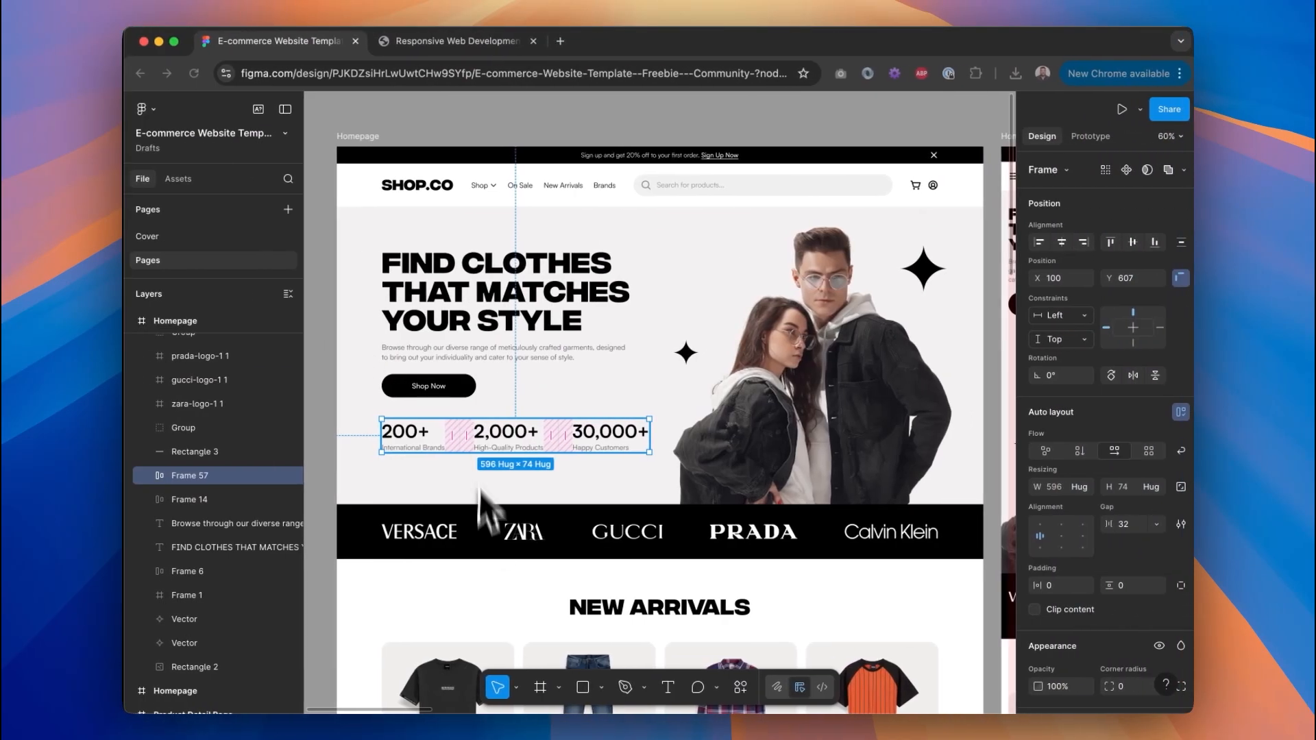
Scroll the Figma canvas from New Arrivals up to the hero and the black Versace logo strip.
{"action": "scroll", "coordinate": [504, 586], "scroll_direction": "down", "scroll_amount": 5}
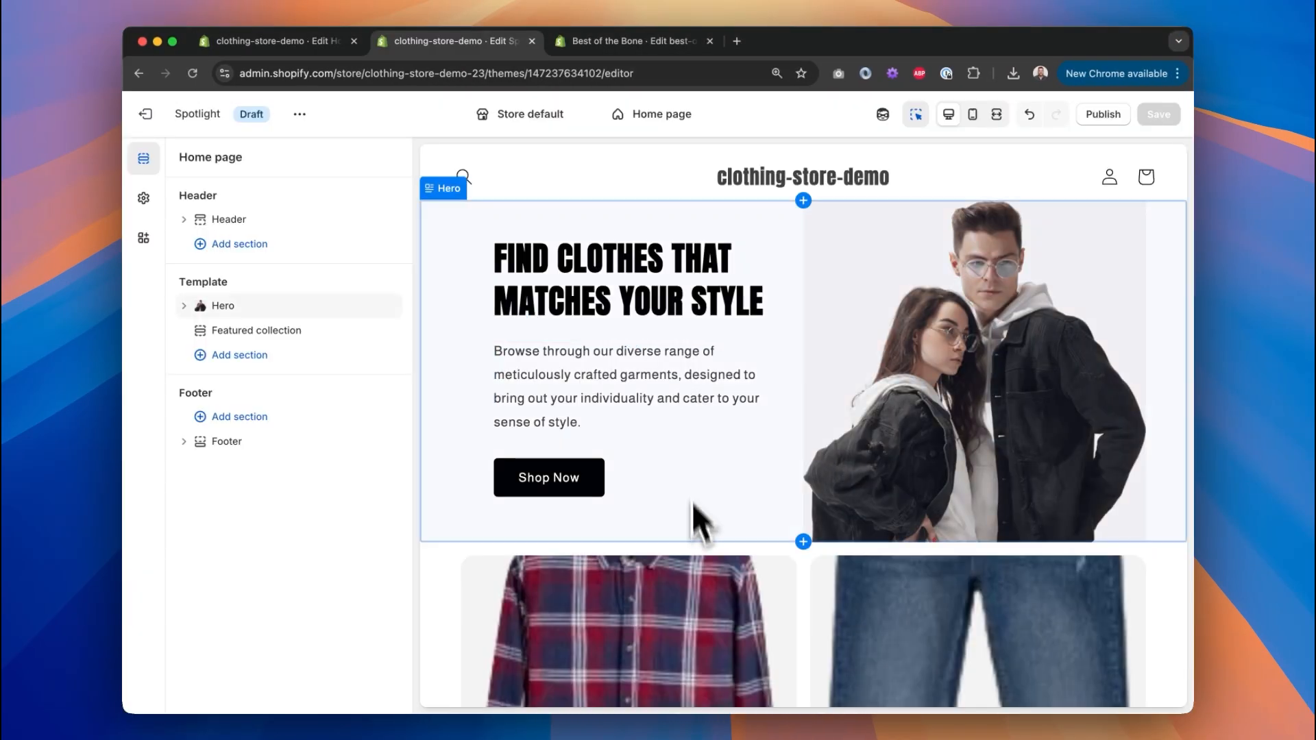
{"action": "scroll", "coordinate": [699, 523], "scroll_direction": "down", "scroll_amount": 5}
{"action": "scroll", "coordinate": [704, 552], "scroll_direction": "up", "scroll_amount": 5}
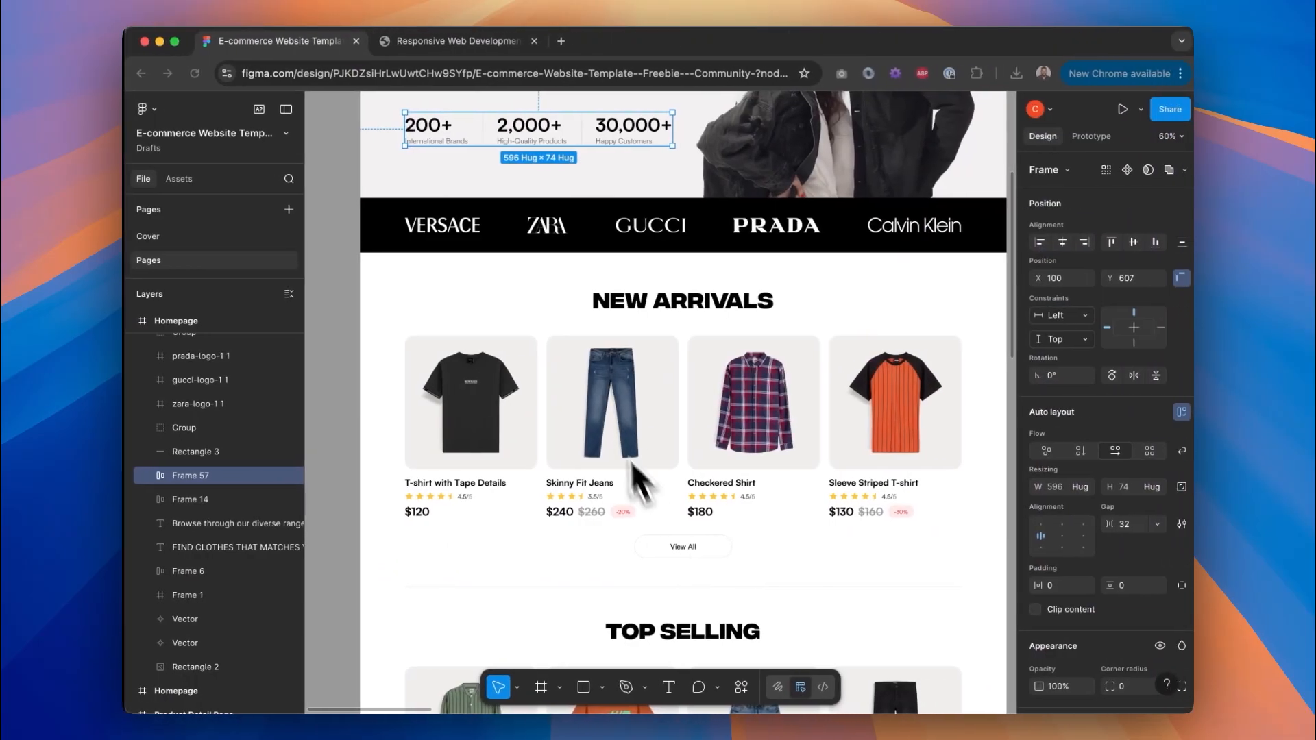
{"action": "scroll", "coordinate": [631, 529], "scroll_direction": "up", "scroll_amount": 5}
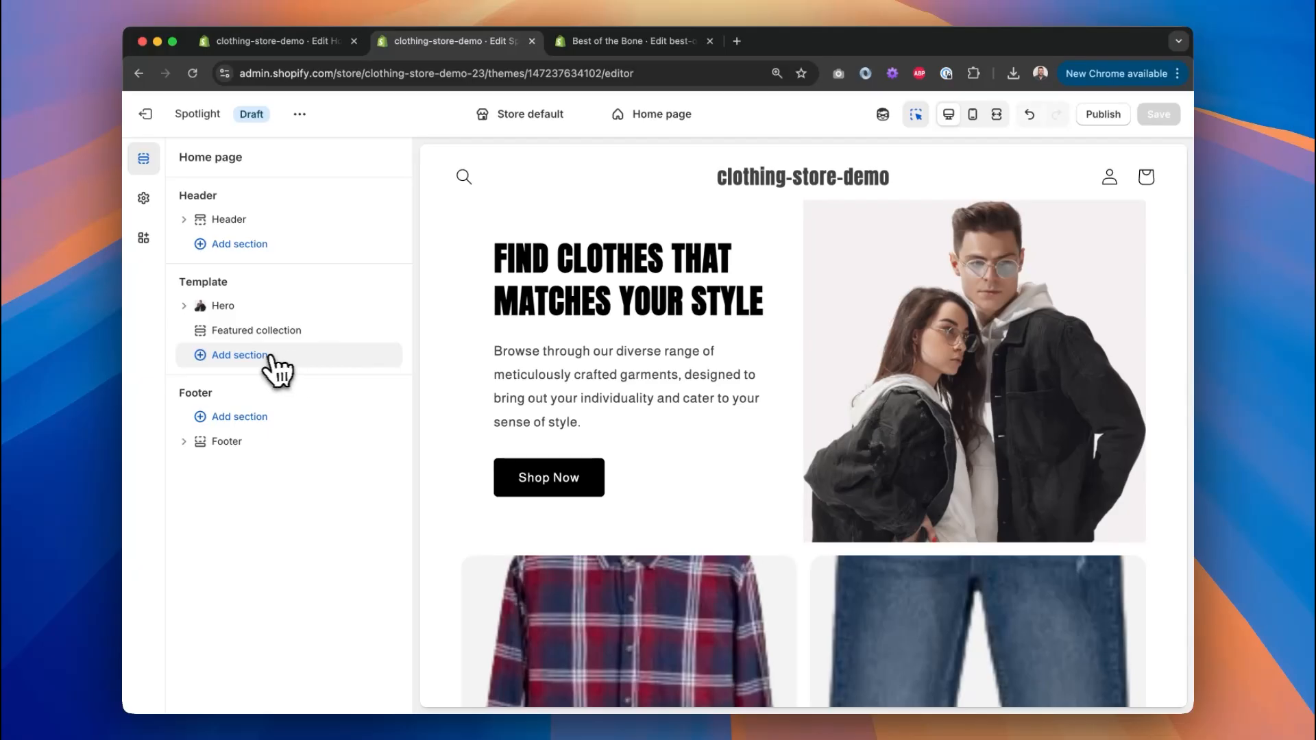
Add a Multicolumn section and drag it between Hero and Featured collection.
{"action": "left_click", "coordinate": [274, 355]}
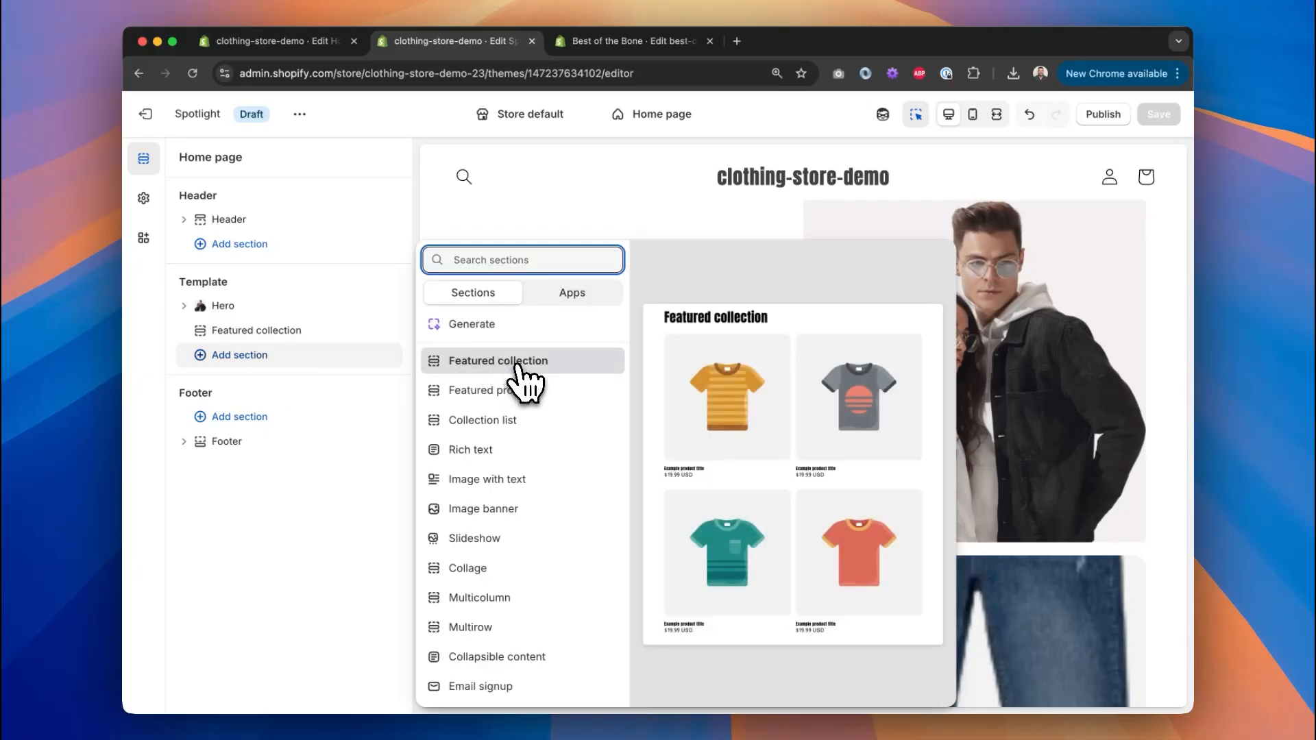
{"action": "scroll", "coordinate": [590, 363], "scroll_direction": "down", "scroll_amount": 2}
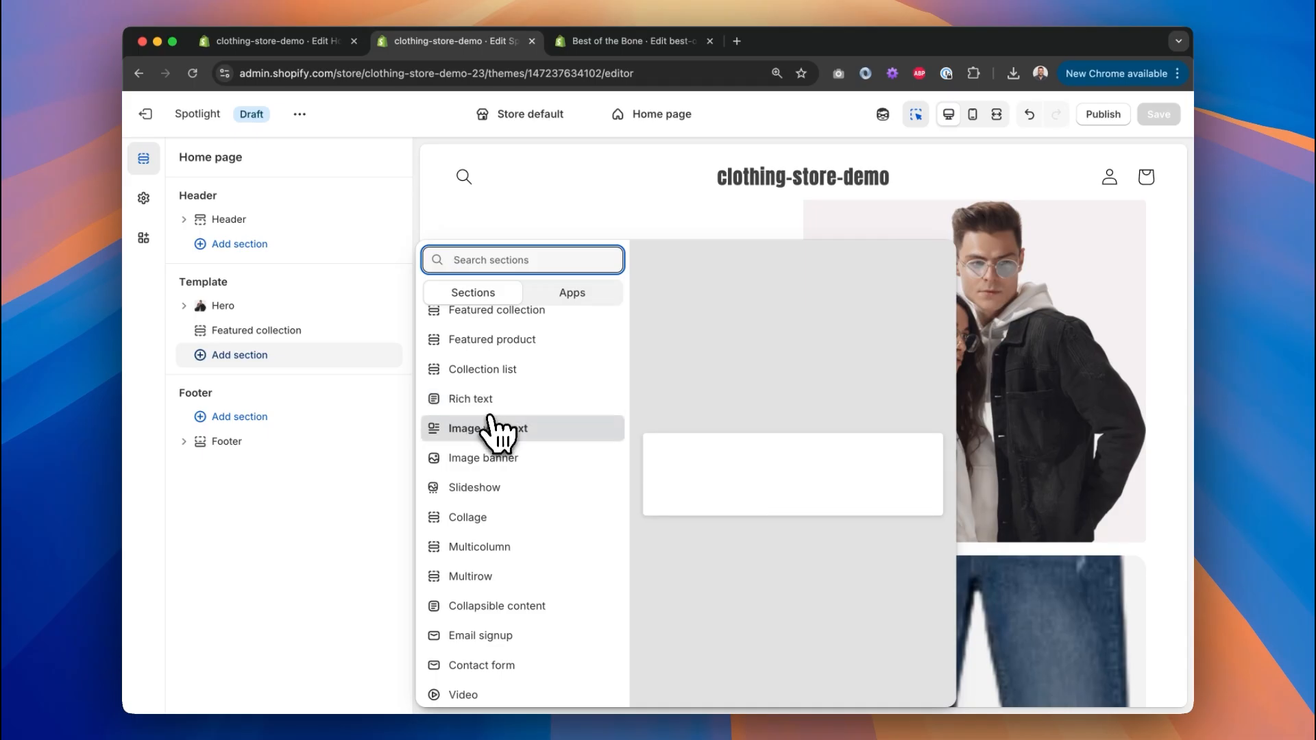
{"action": "scroll", "coordinate": [489, 470], "scroll_direction": "down", "scroll_amount": 1}
{"action": "scroll", "coordinate": [507, 603], "scroll_direction": "down", "scroll_amount": 3}
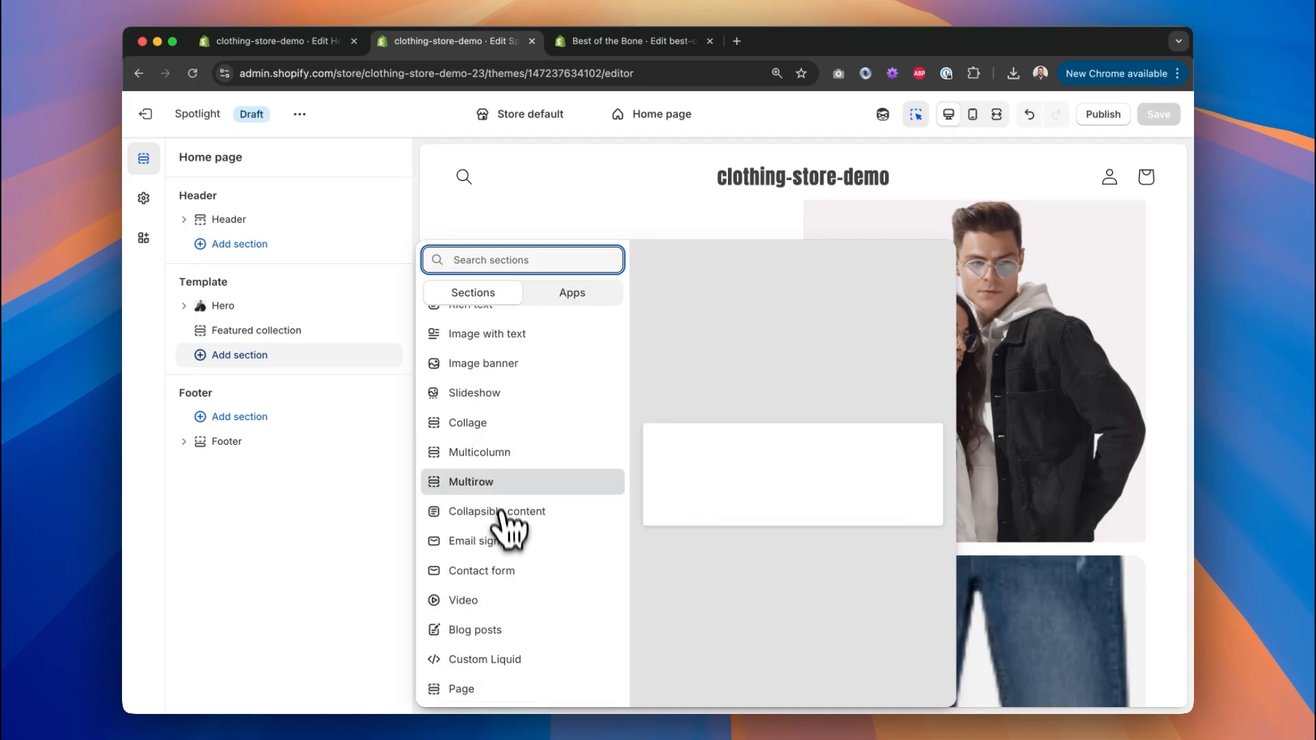
{"action": "left_click", "coordinate": [492, 454]}
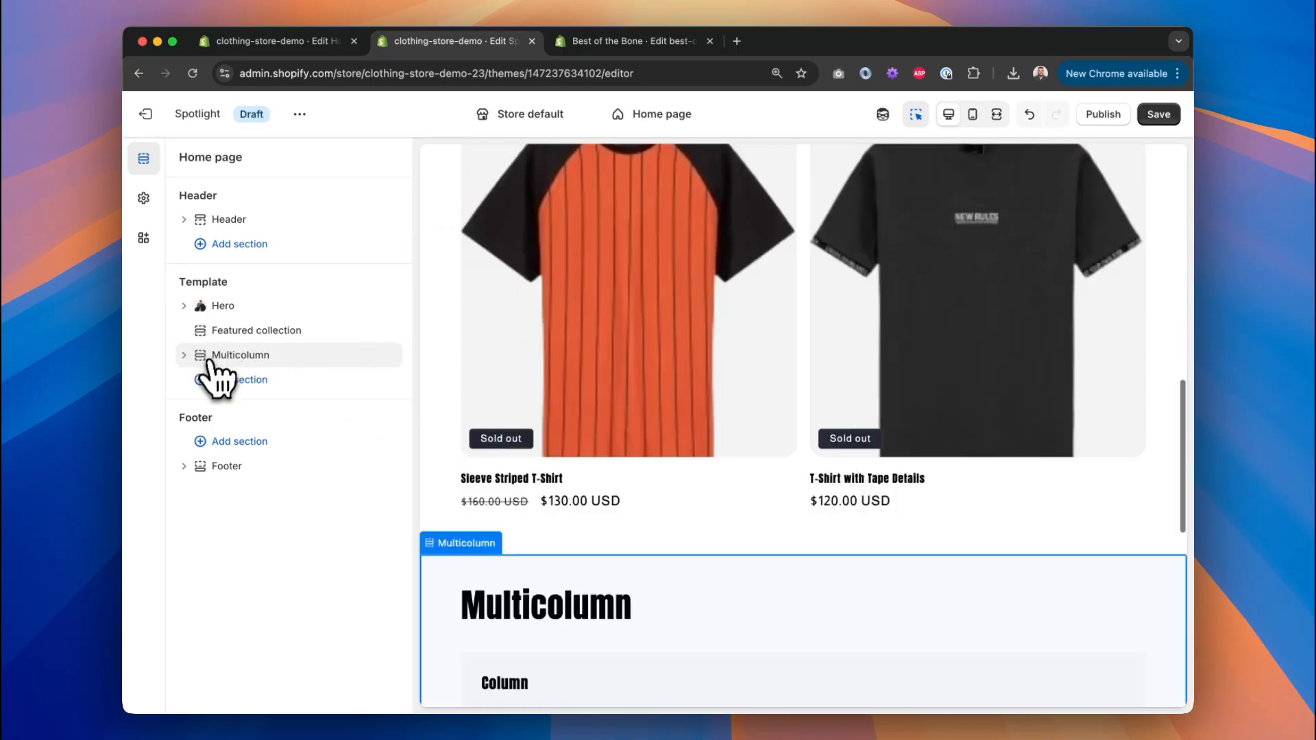
{"action": "left_click_drag", "start_coordinate": [212, 361], "coordinate": [219, 330]}
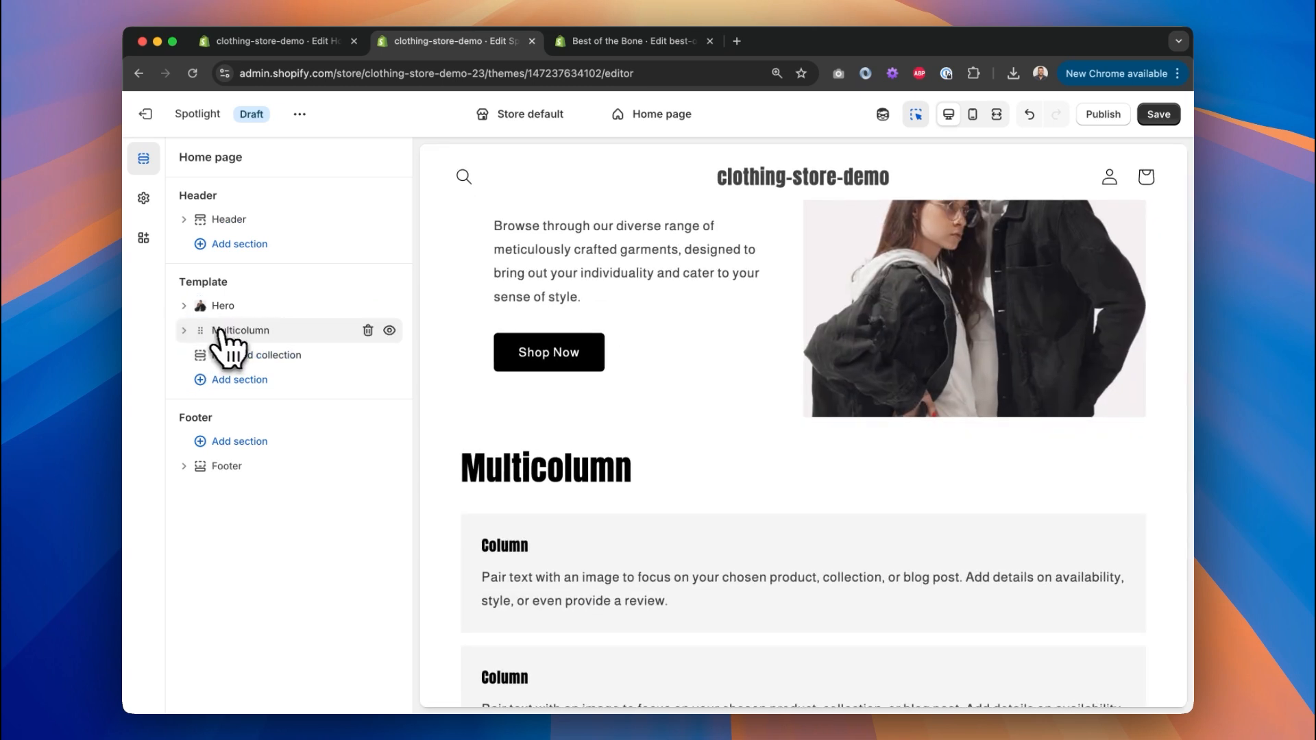
Delete both placeholder Column blocks and the Multicolumn heading text.
{"action": "left_click", "coordinate": [184, 332]}
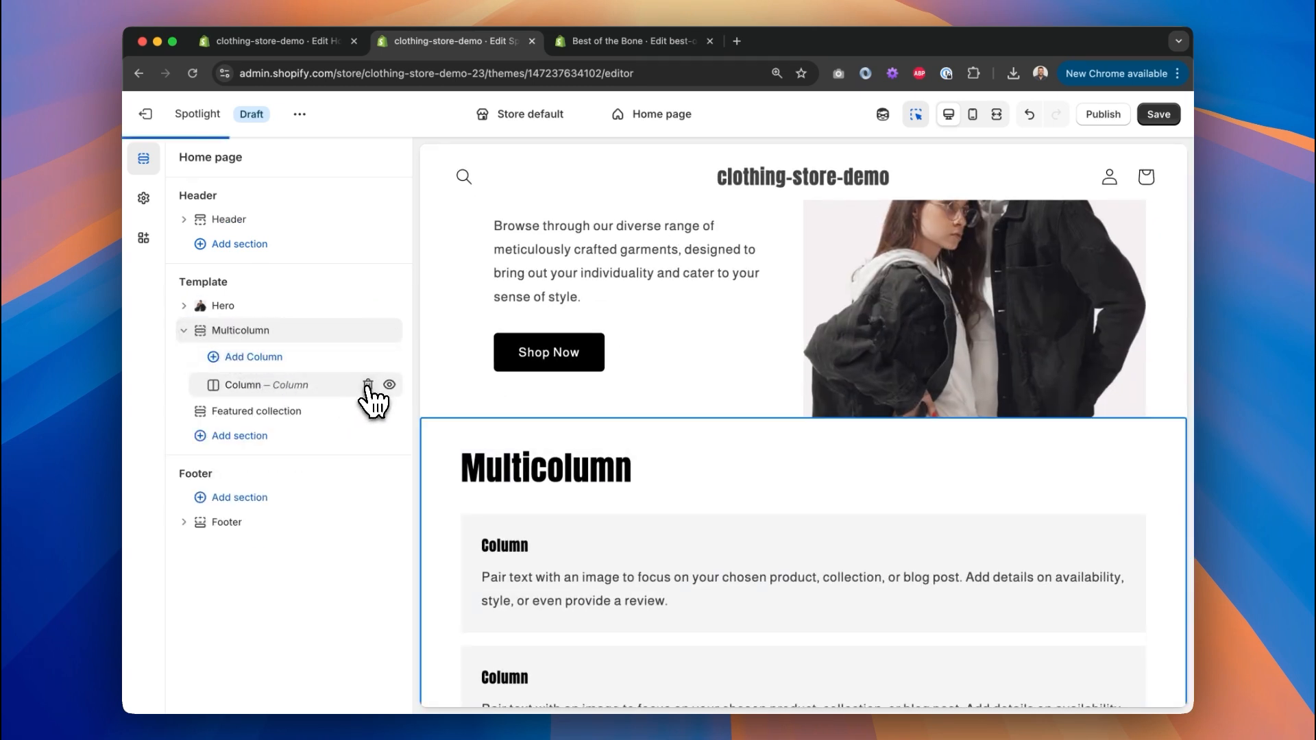
{"action": "left_click", "coordinate": [368, 385]}
{"action": "left_click", "coordinate": [255, 333]}
{"action": "left_click_drag", "start_coordinate": [260, 266], "coordinate": [125, 269]}
{"action": "key", "text": "BackSpace"}
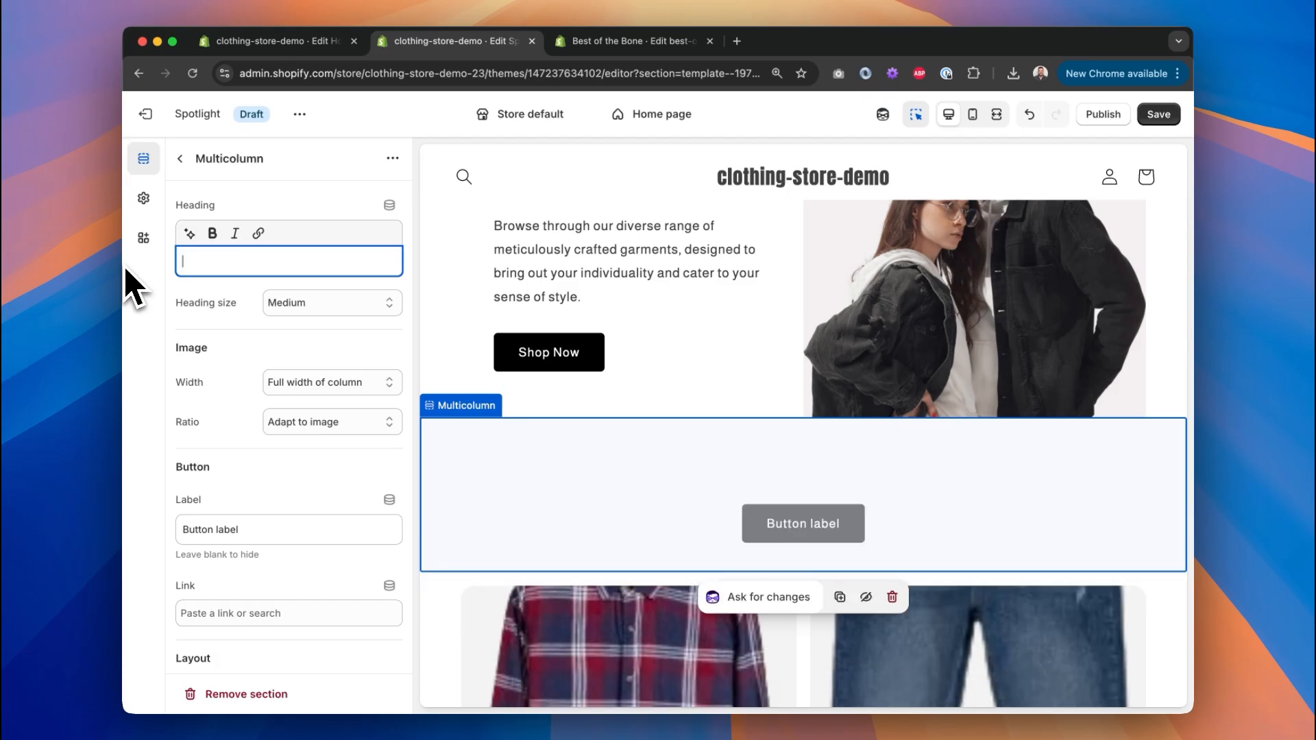
Clear the Multicolumn section's placeholder Button label.
{"action": "left_click", "coordinate": [180, 159]}
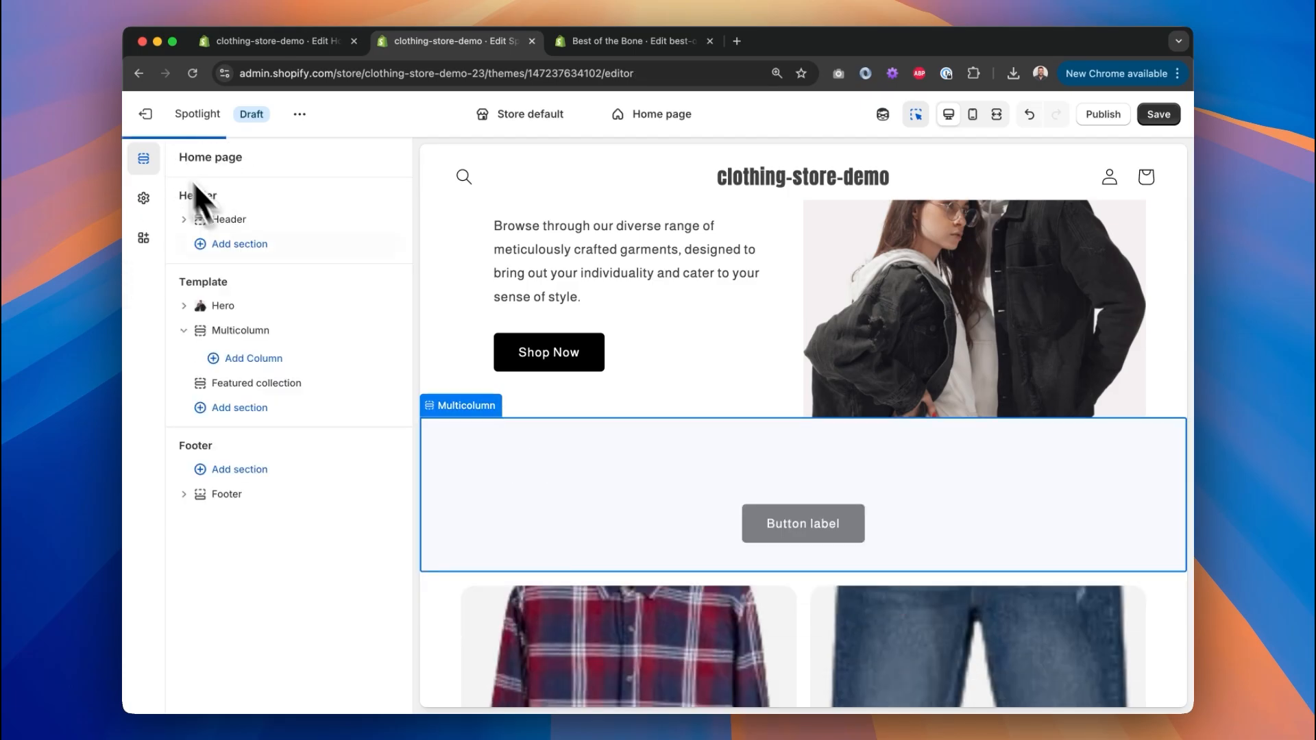
{"action": "left_click", "coordinate": [274, 336]}
{"action": "scroll", "coordinate": [302, 363], "scroll_direction": "down", "scroll_amount": 5}
{"action": "scroll", "coordinate": [285, 306], "scroll_direction": "up", "scroll_amount": 2}
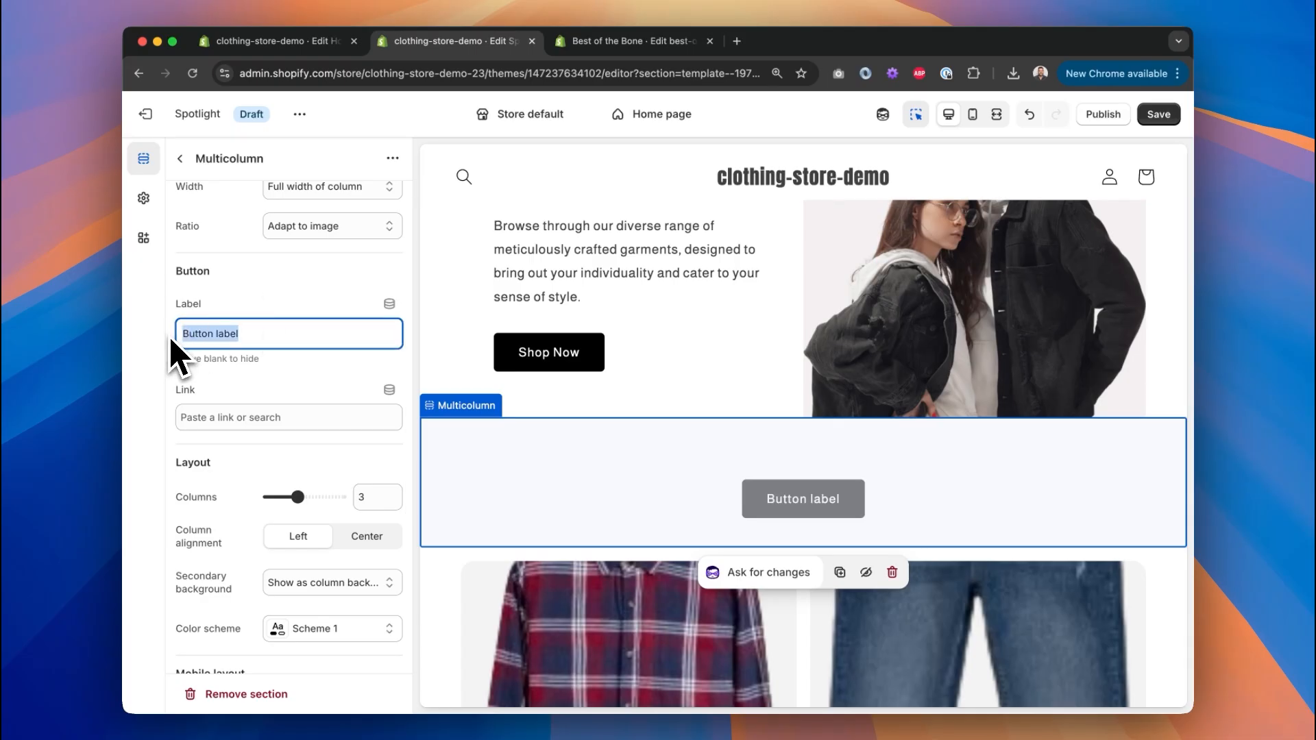
{"action": "key", "text": "BackSpace"}
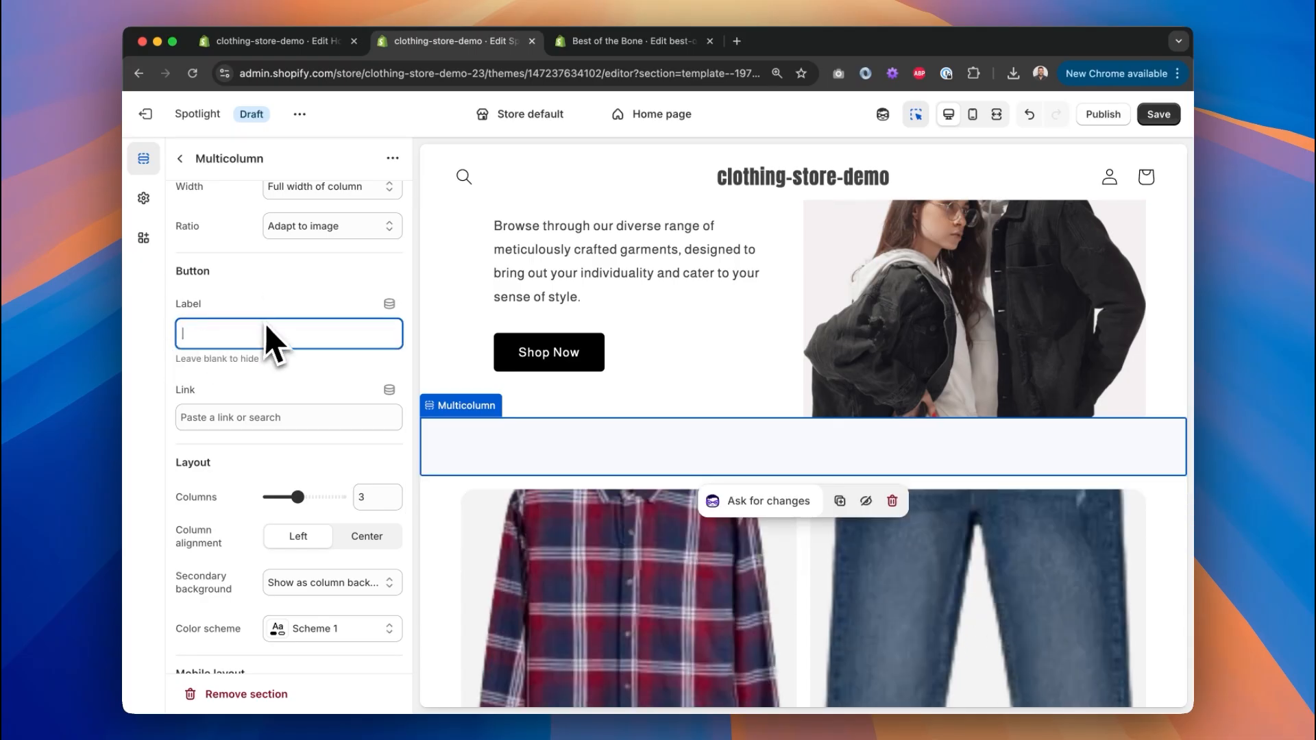
{"action": "scroll", "coordinate": [274, 327], "scroll_direction": "up", "scroll_amount": 1}
Set the Multicolumn section's color scheme to the dark Scheme 4.
{"action": "left_click", "coordinate": [180, 158]}
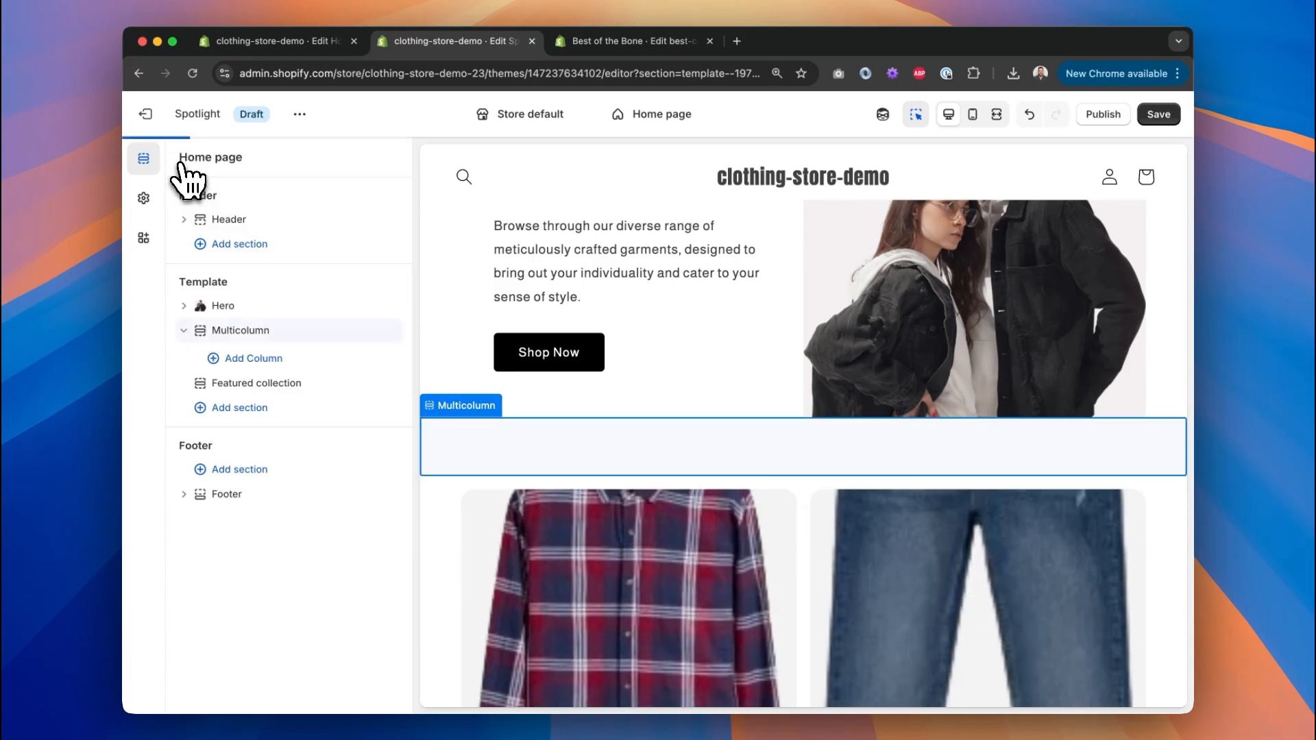
{"action": "left_click", "coordinate": [272, 340]}
{"action": "scroll", "coordinate": [302, 384], "scroll_direction": "down", "scroll_amount": 10}
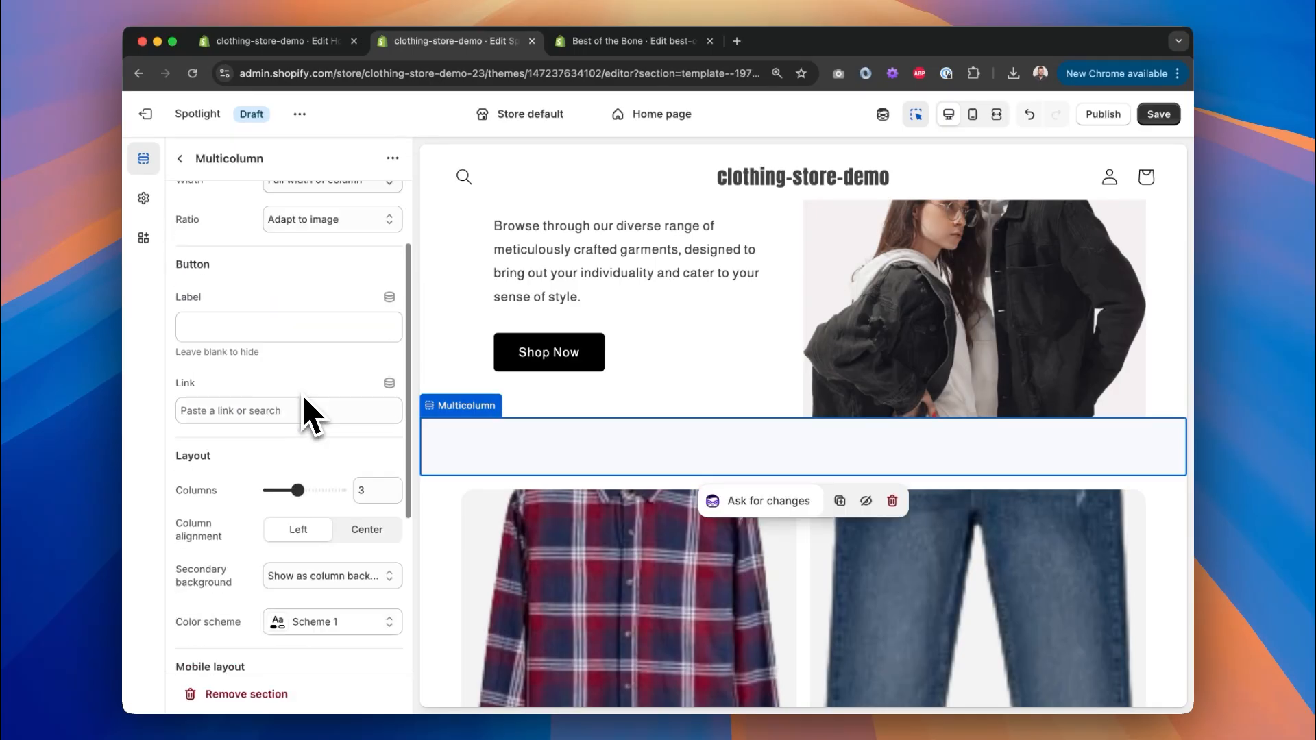
{"action": "scroll", "coordinate": [305, 377], "scroll_direction": "up", "scroll_amount": 1}
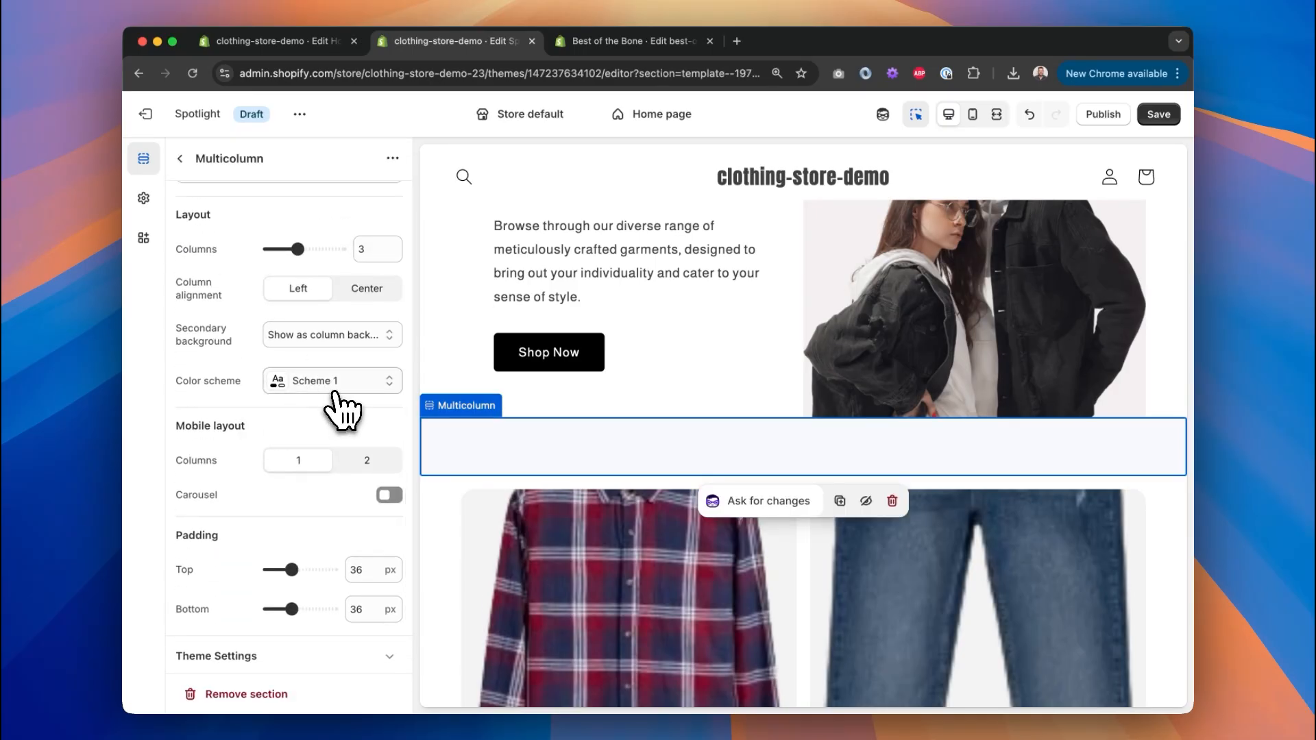
{"action": "left_click", "coordinate": [335, 387]}
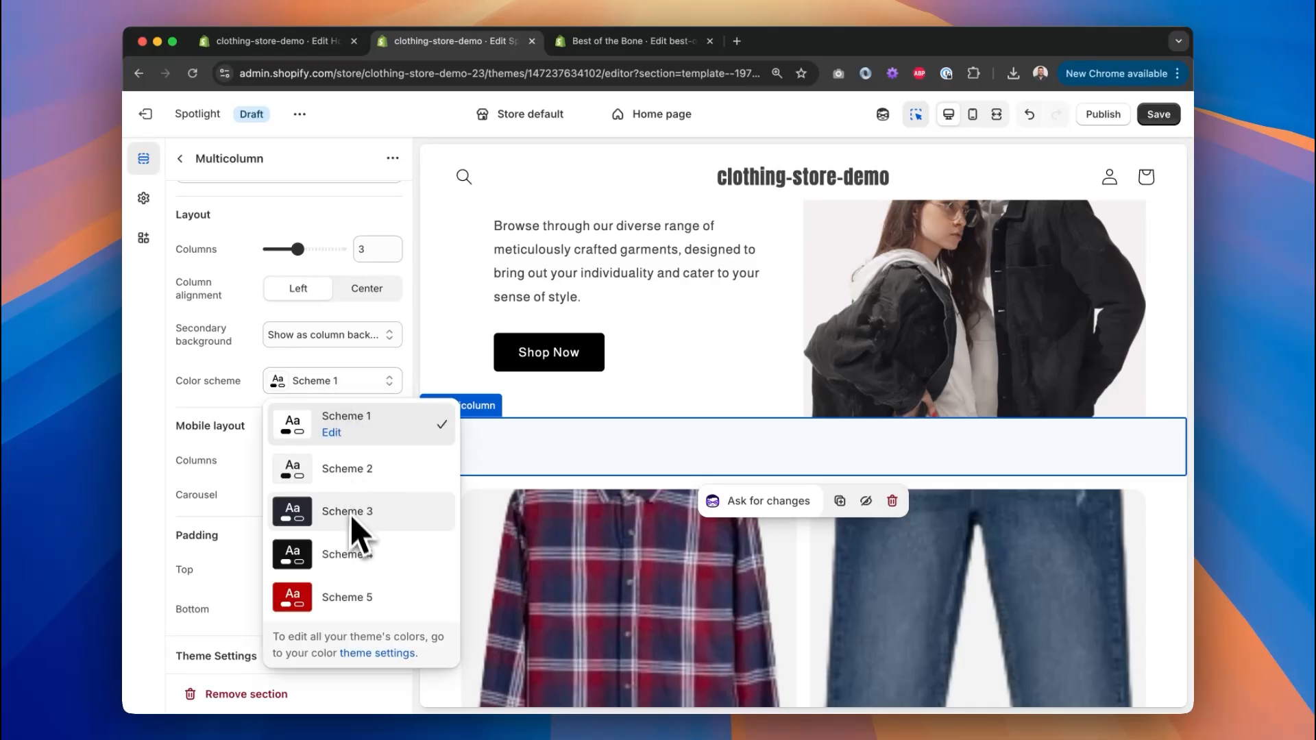
{"action": "left_click", "coordinate": [346, 554]}
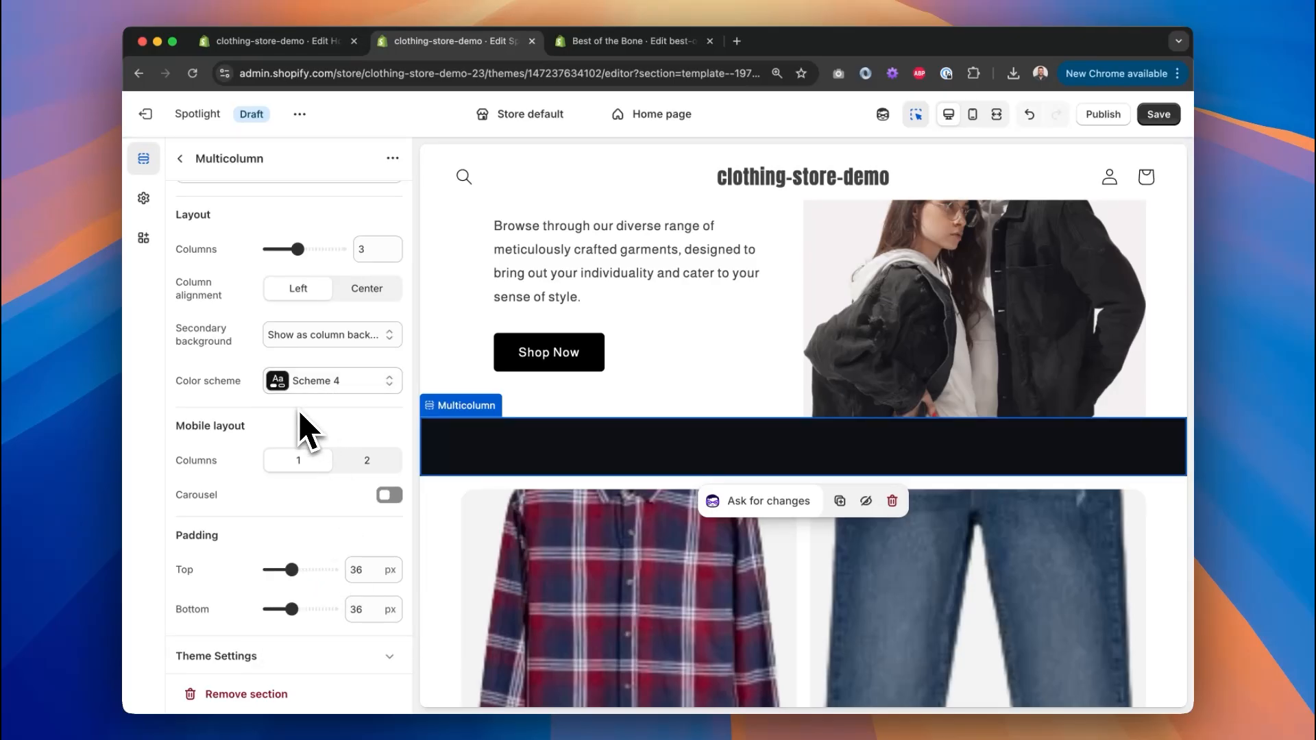
{"action": "scroll", "coordinate": [220, 258], "scroll_direction": "up", "scroll_amount": 7}
{"action": "left_click", "coordinate": [179, 159]}
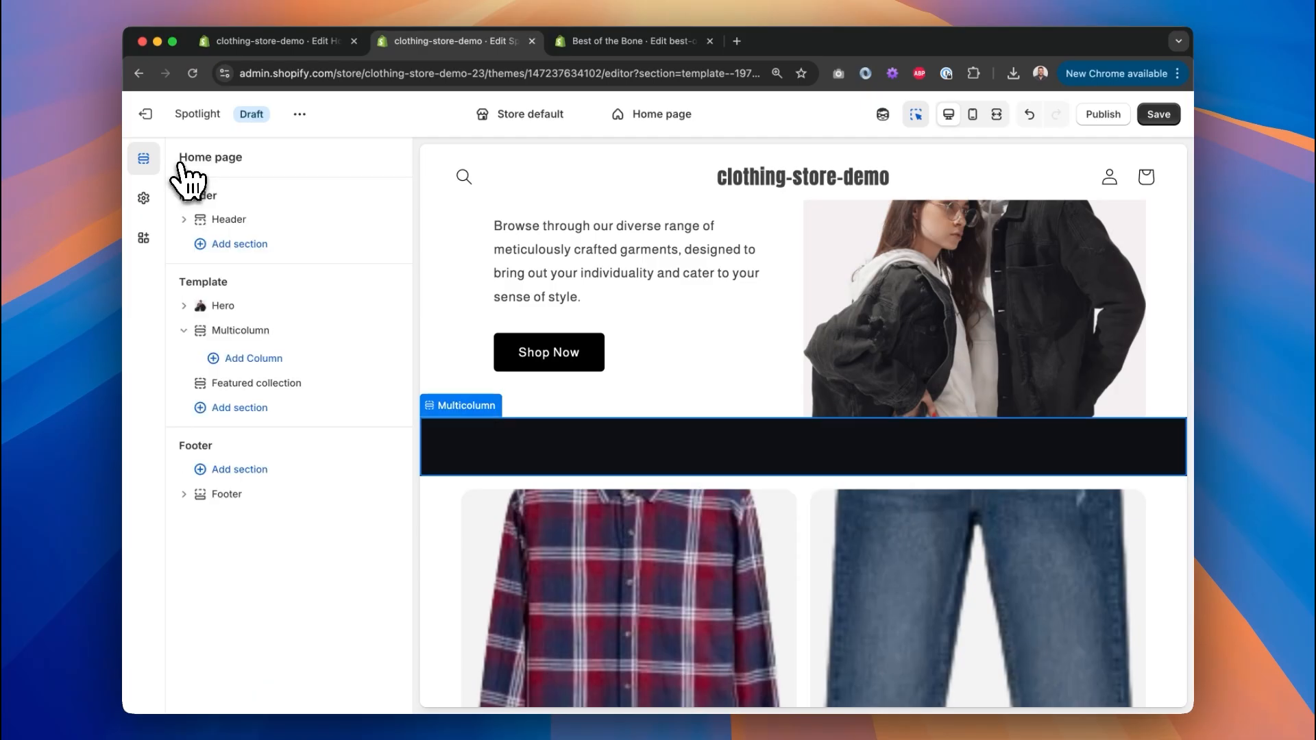
Add a Column to the Multicolumn section with the versace.png image.
{"action": "left_click", "coordinate": [281, 358]}
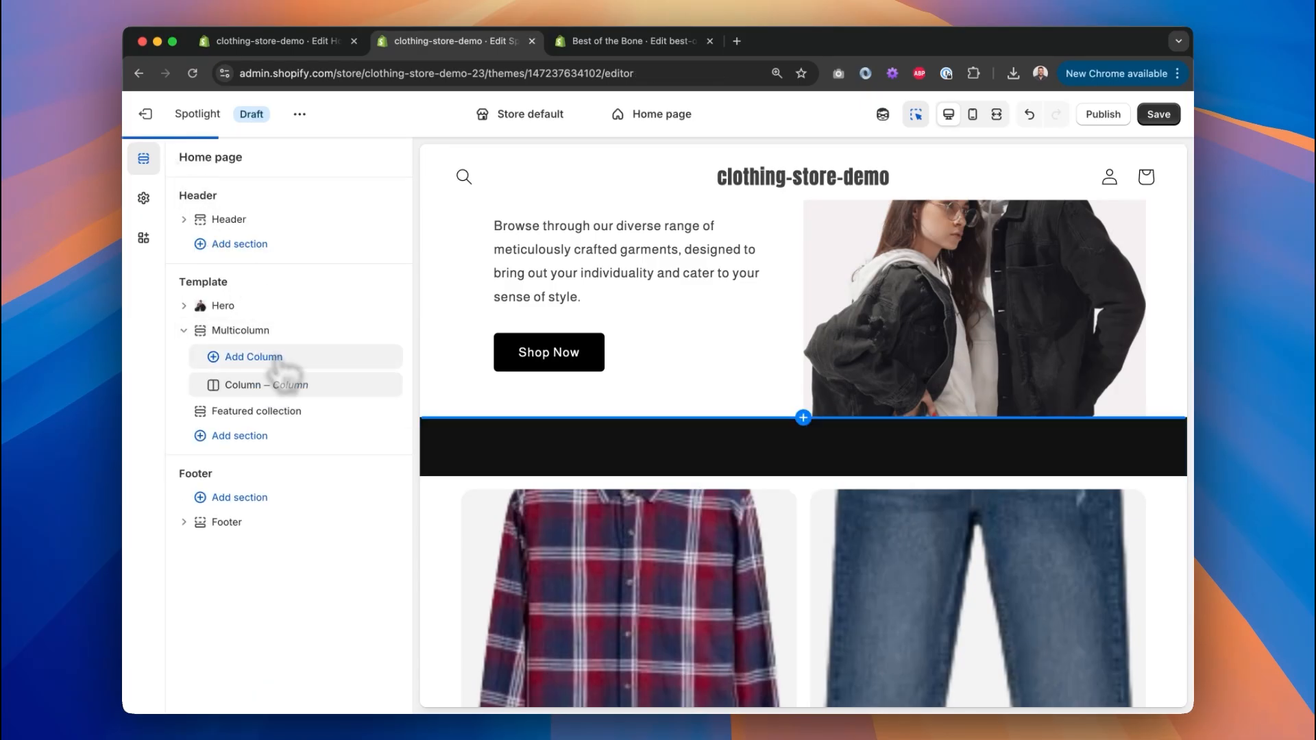
{"action": "left_click", "coordinate": [286, 386]}
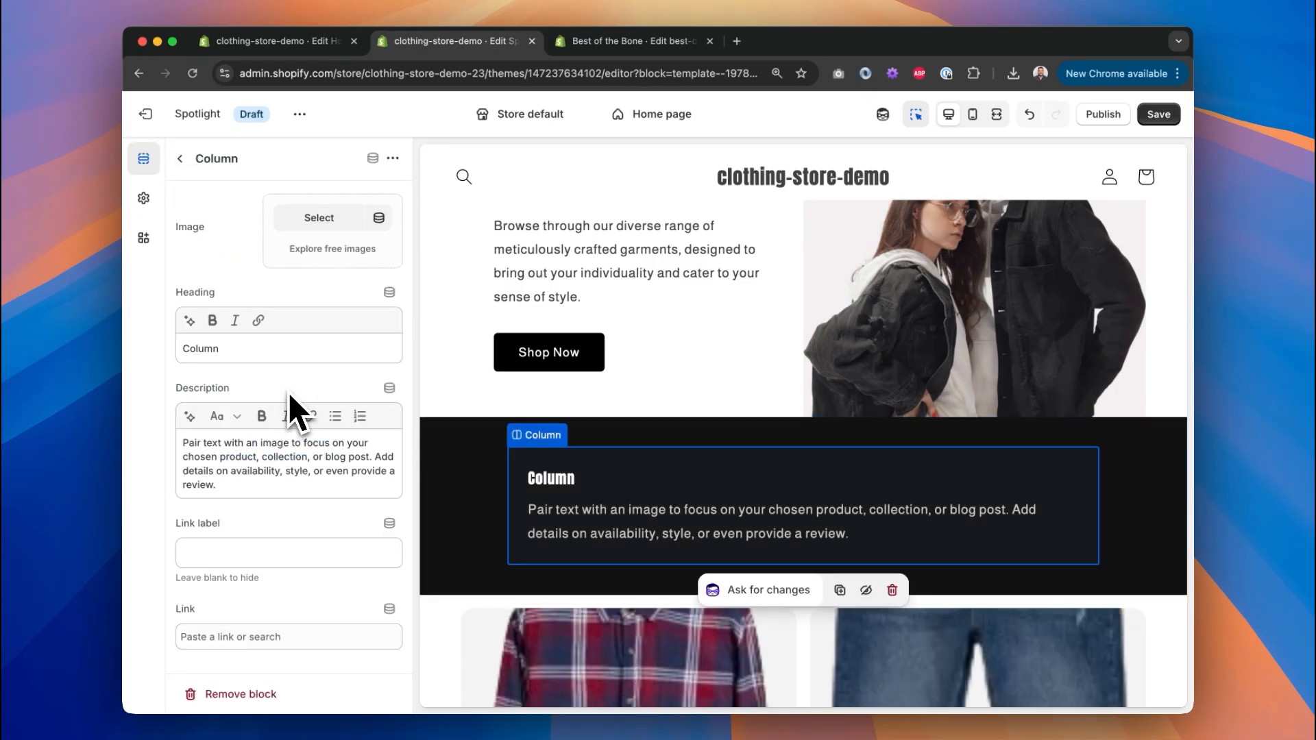
{"action": "left_click", "coordinate": [321, 221]}
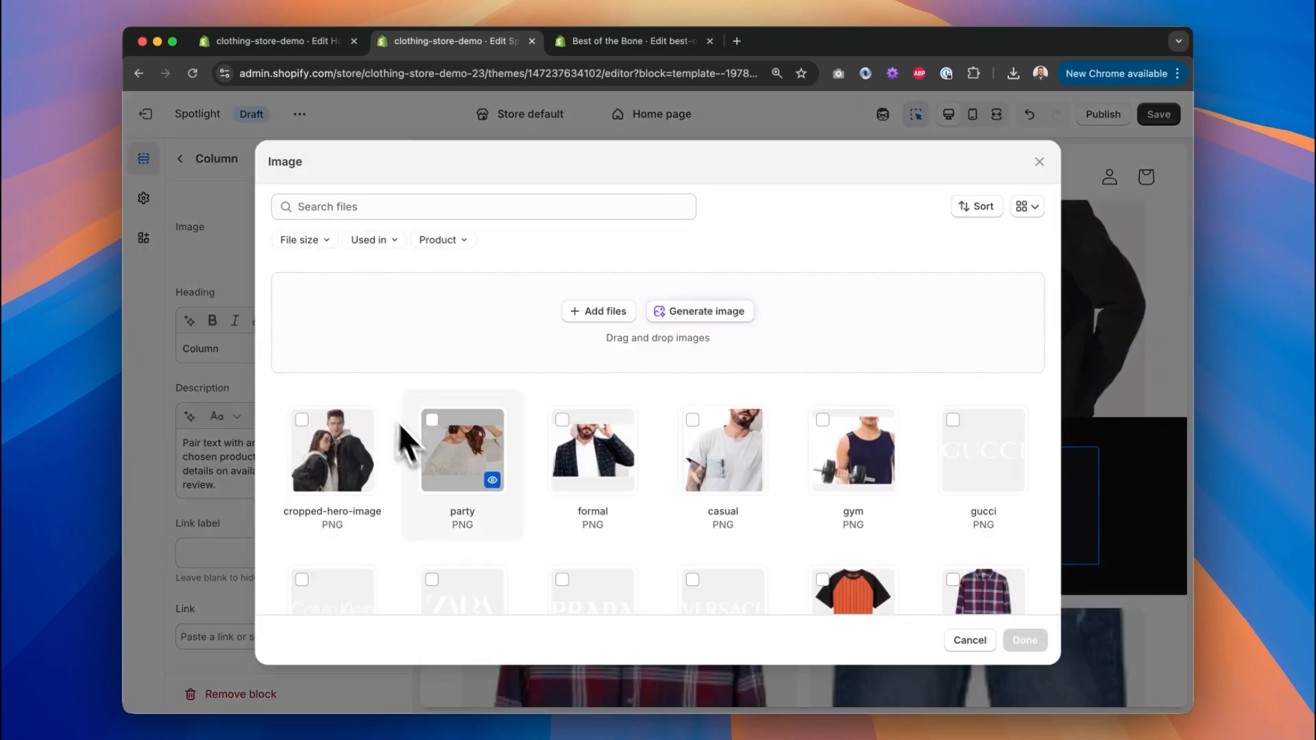
{"action": "scroll", "coordinate": [480, 453], "scroll_direction": "down", "scroll_amount": 4}
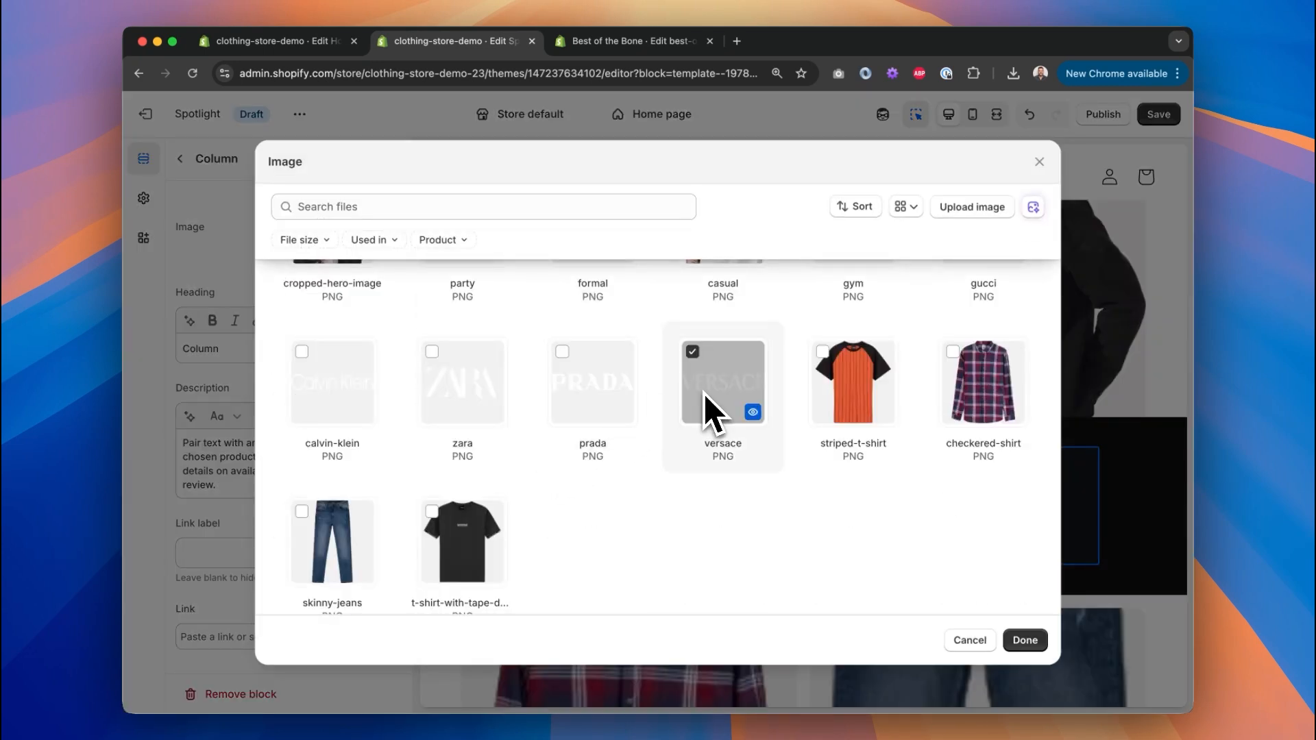
{"action": "key", "text": "ctrl+Right"}
{"action": "key", "text": "ctrl+Left"}
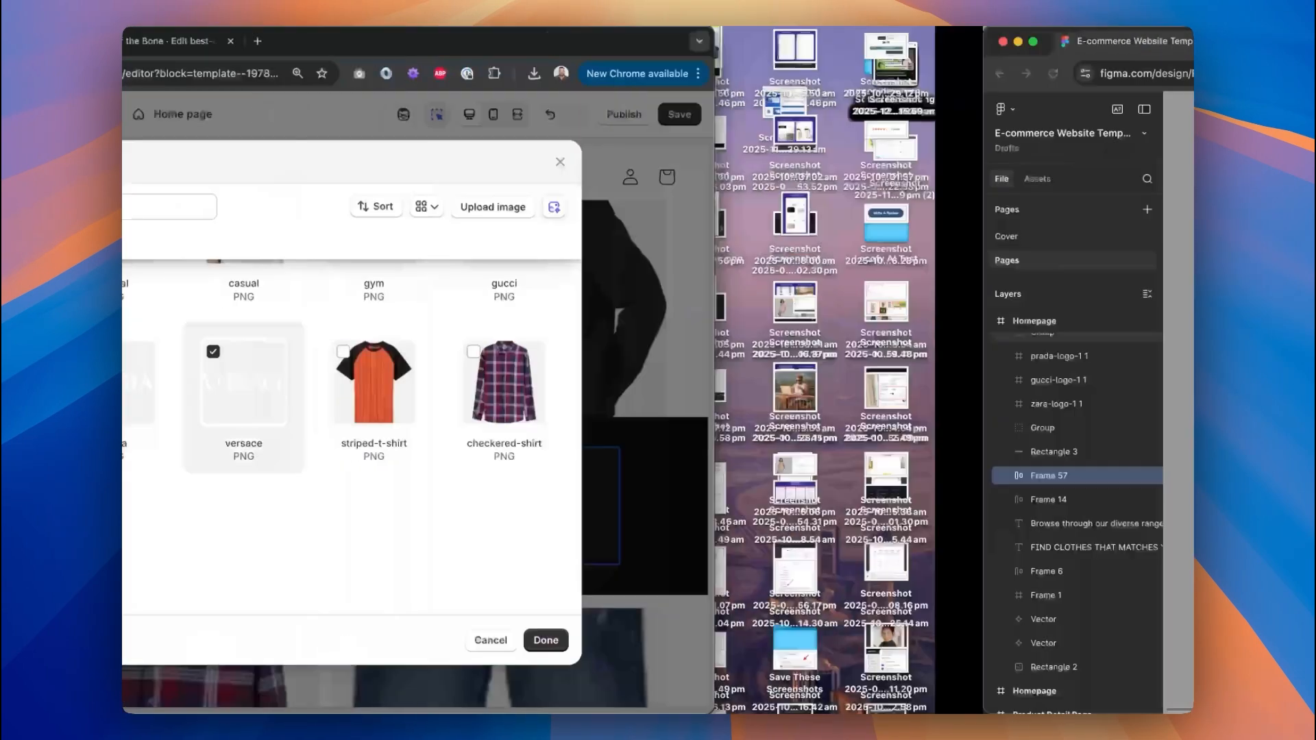
{"action": "left_click", "coordinate": [1016, 640]}
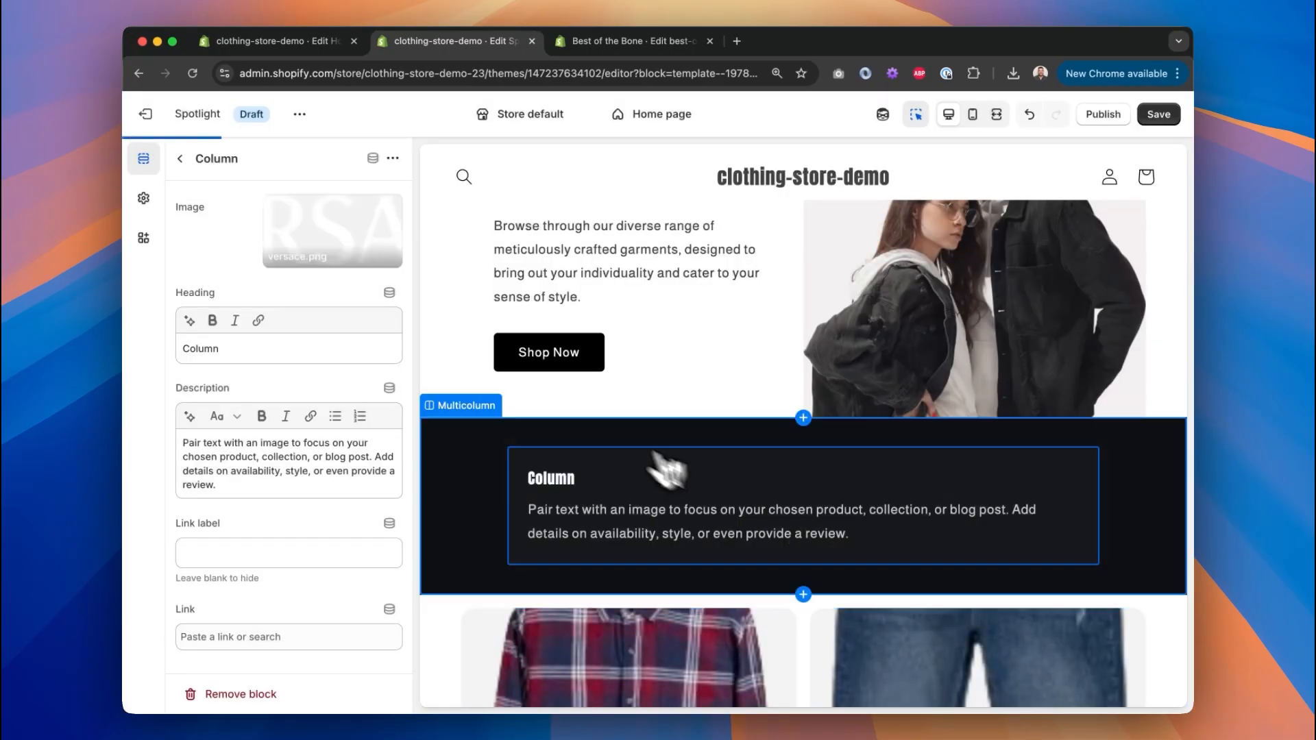
Clear the Versace column's Heading and Description text.
{"action": "left_click", "coordinate": [293, 347]}
{"action": "key", "text": "super+a"}
{"action": "key", "text": "BackSpace"}
{"action": "left_click", "coordinate": [256, 491]}
{"action": "key", "text": "super+a"}
{"action": "key", "text": "BackSpace"}
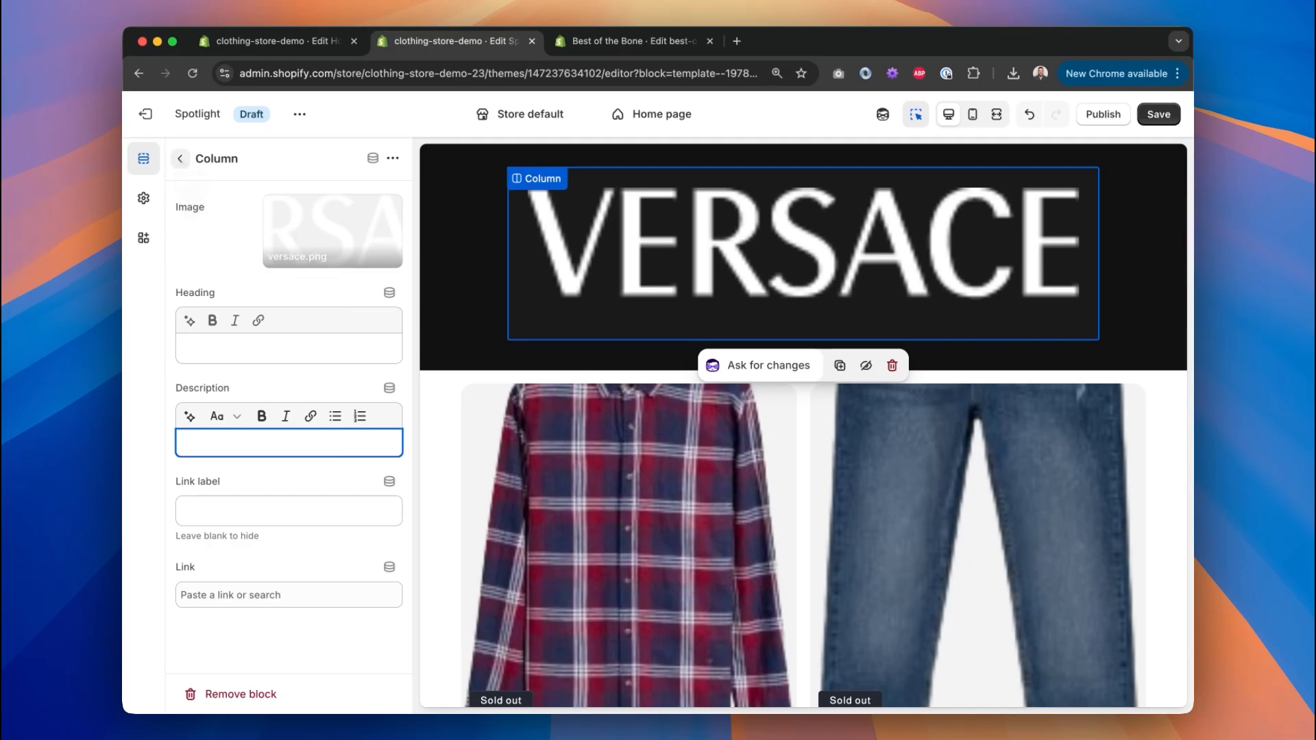
{"action": "left_click", "coordinate": [206, 242]}
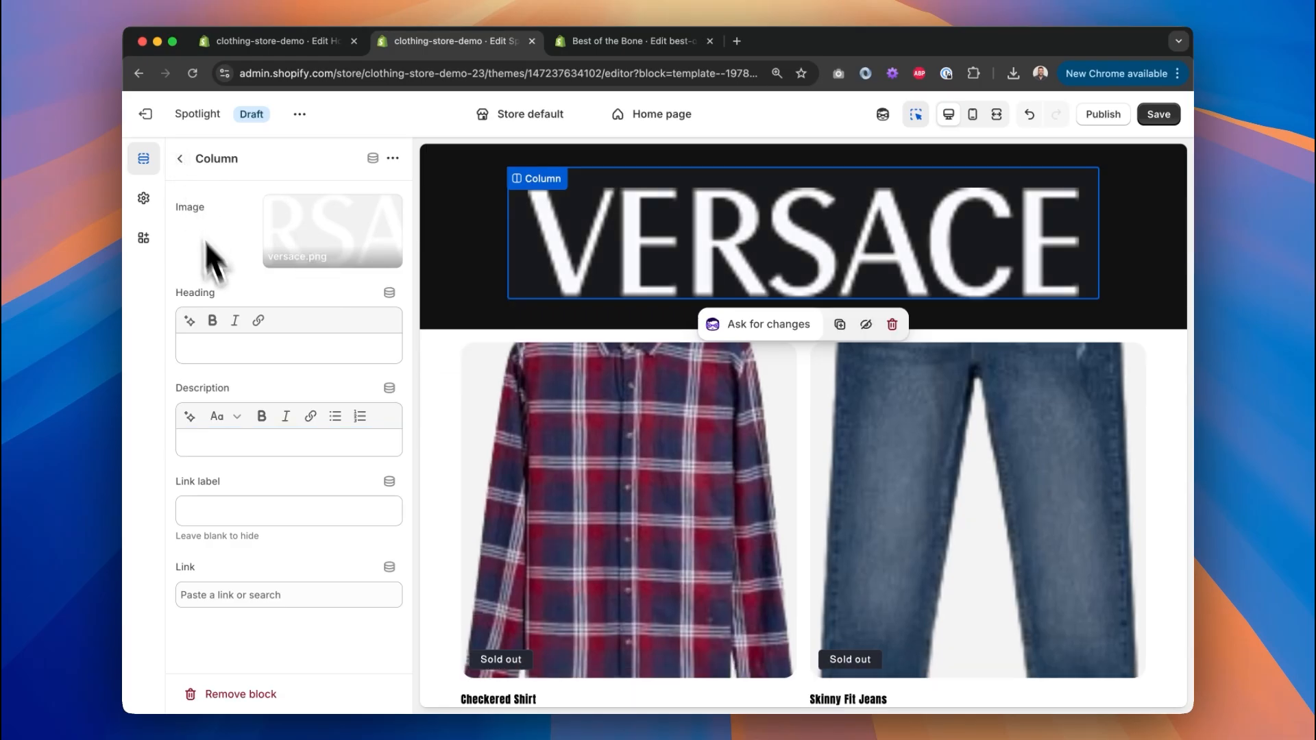
Reopen the Multicolumn section's settings and scroll to its Layout options.
{"action": "left_click", "coordinate": [179, 163]}
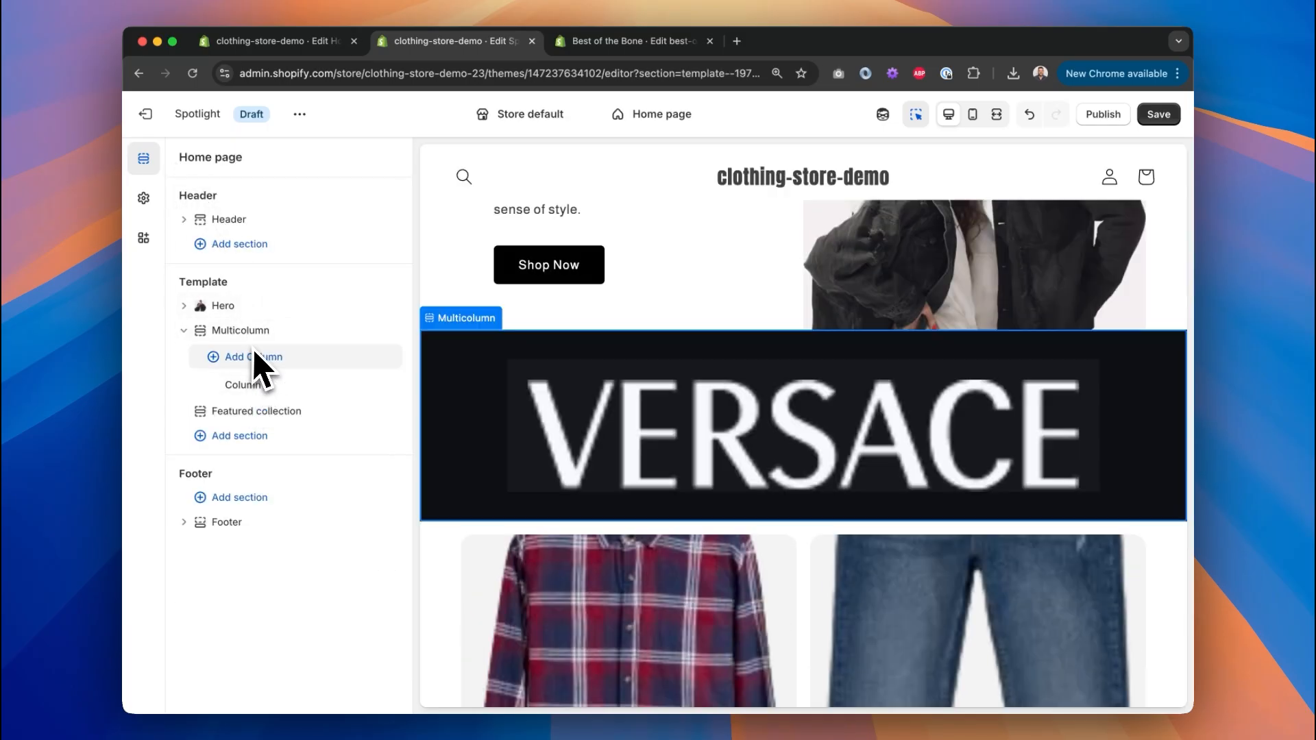
{"action": "left_click", "coordinate": [260, 335]}
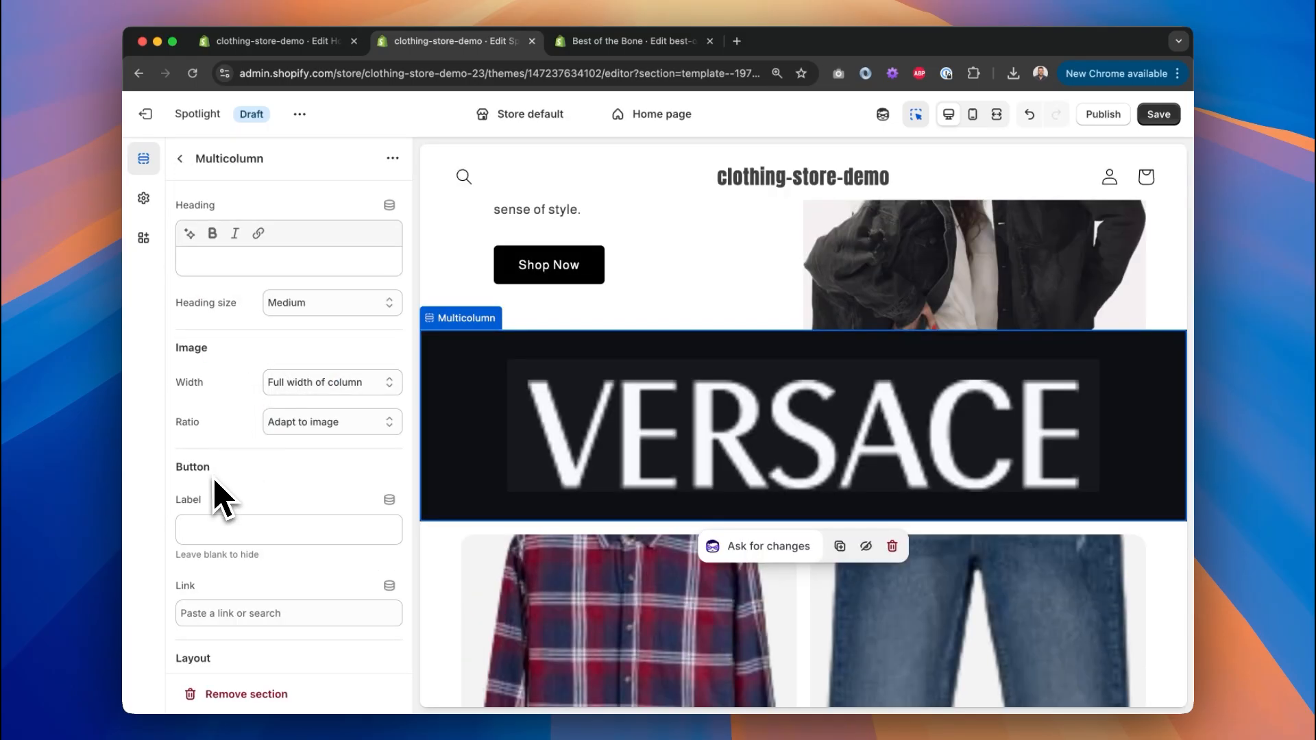
{"action": "scroll", "coordinate": [220, 495], "scroll_direction": "down", "scroll_amount": 5}
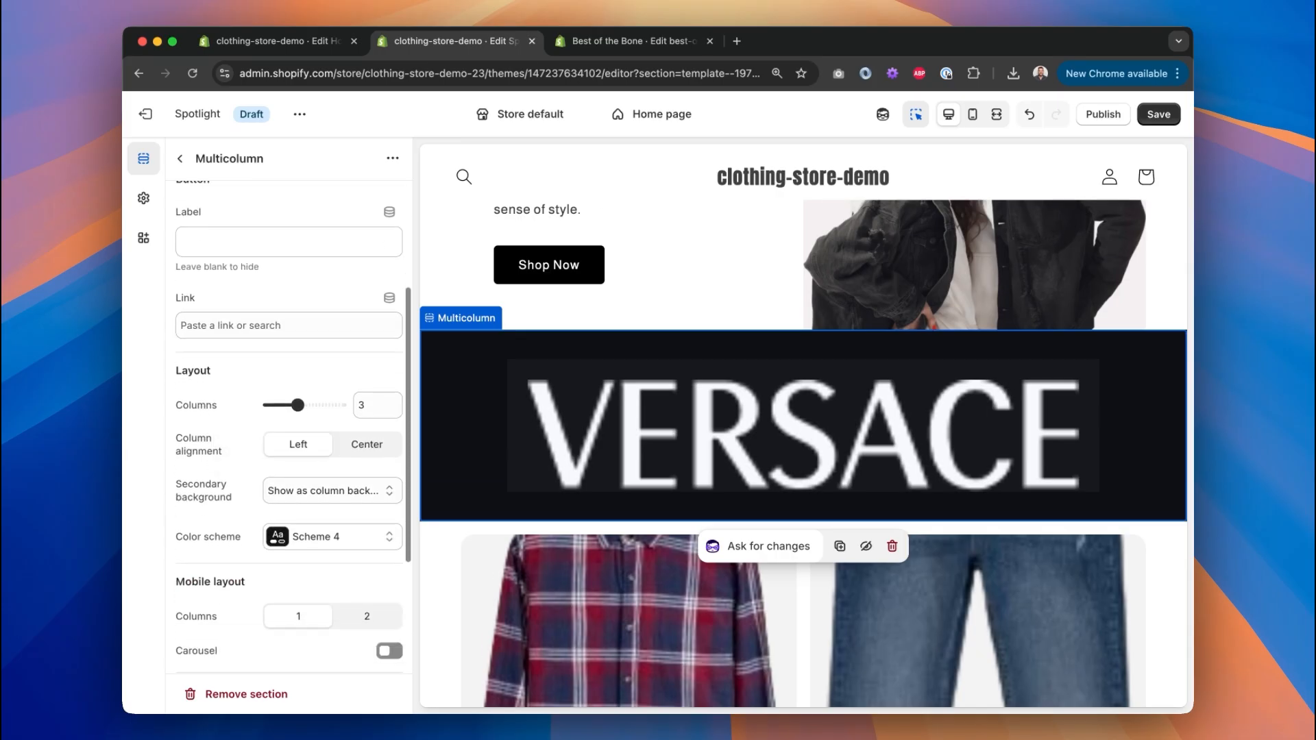
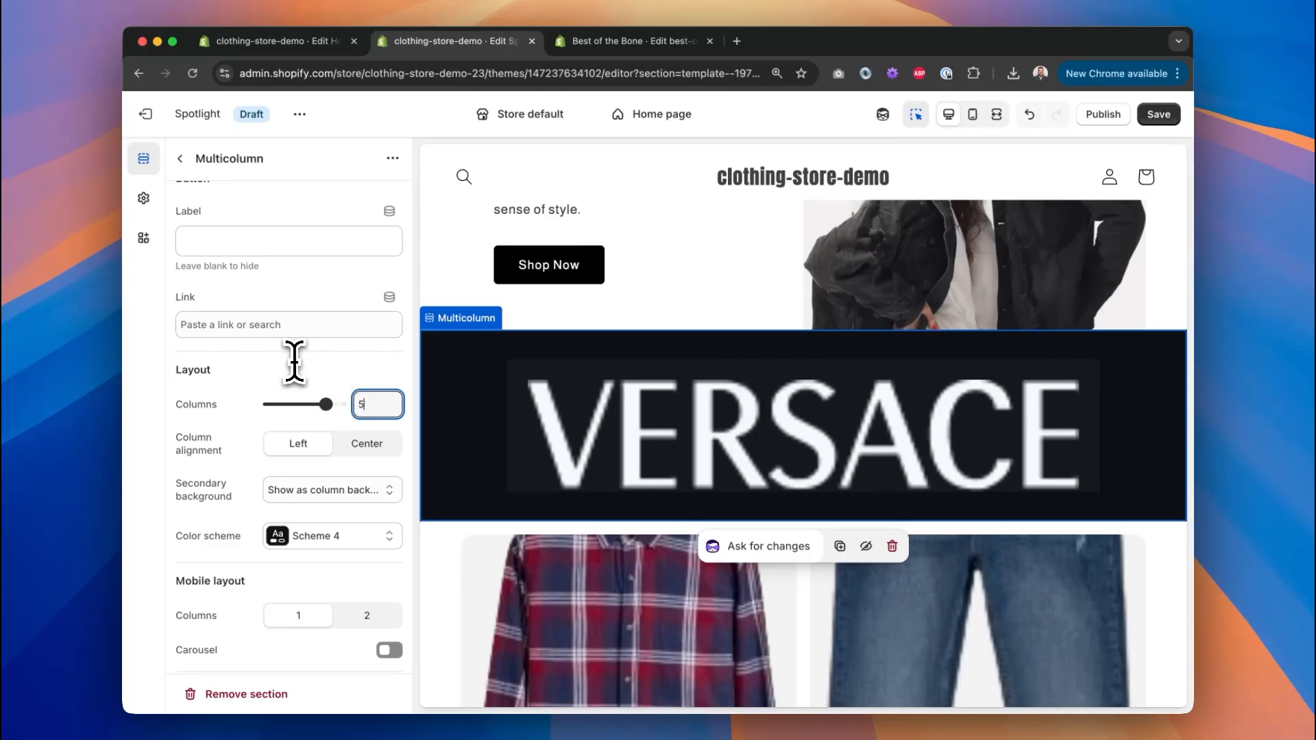
Add another column to the brand strip and clear its heading and description.
{"action": "scroll", "coordinate": [295, 361], "scroll_direction": "up", "scroll_amount": 5}
{"action": "left_click", "coordinate": [184, 158]}
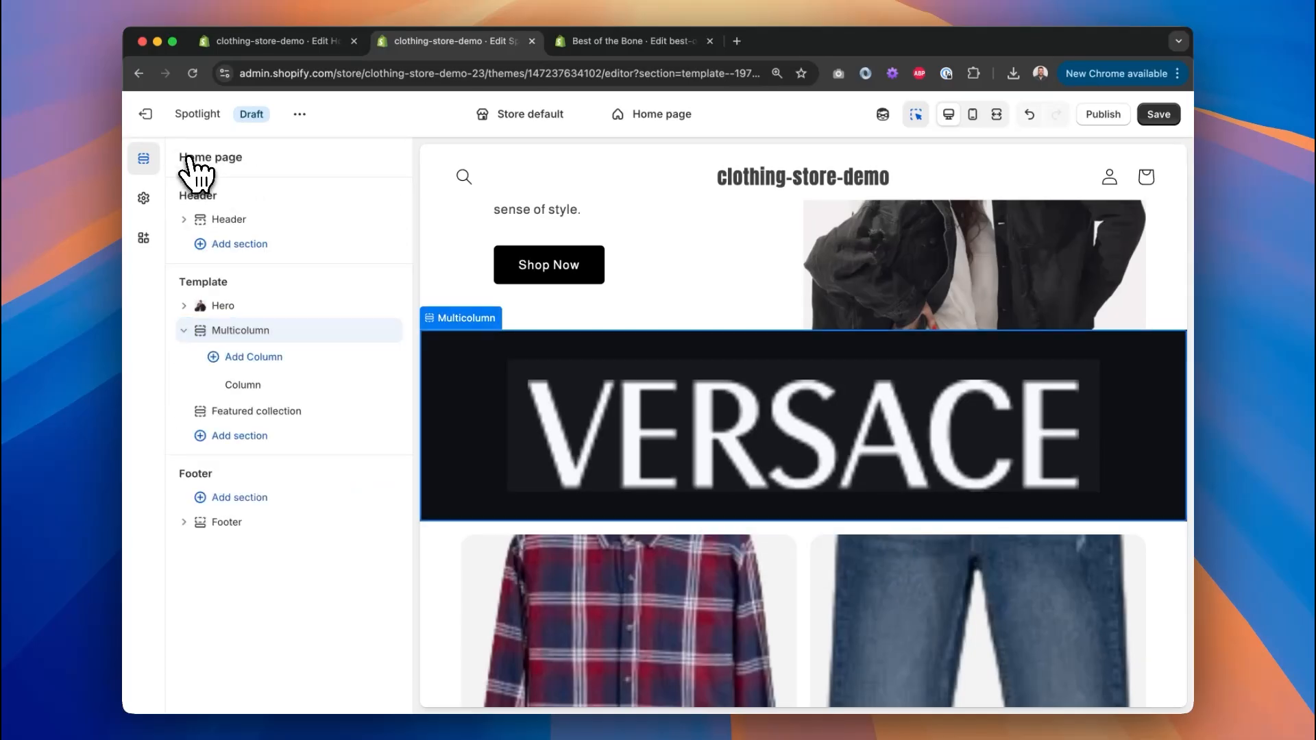
{"action": "left_click", "coordinate": [268, 358]}
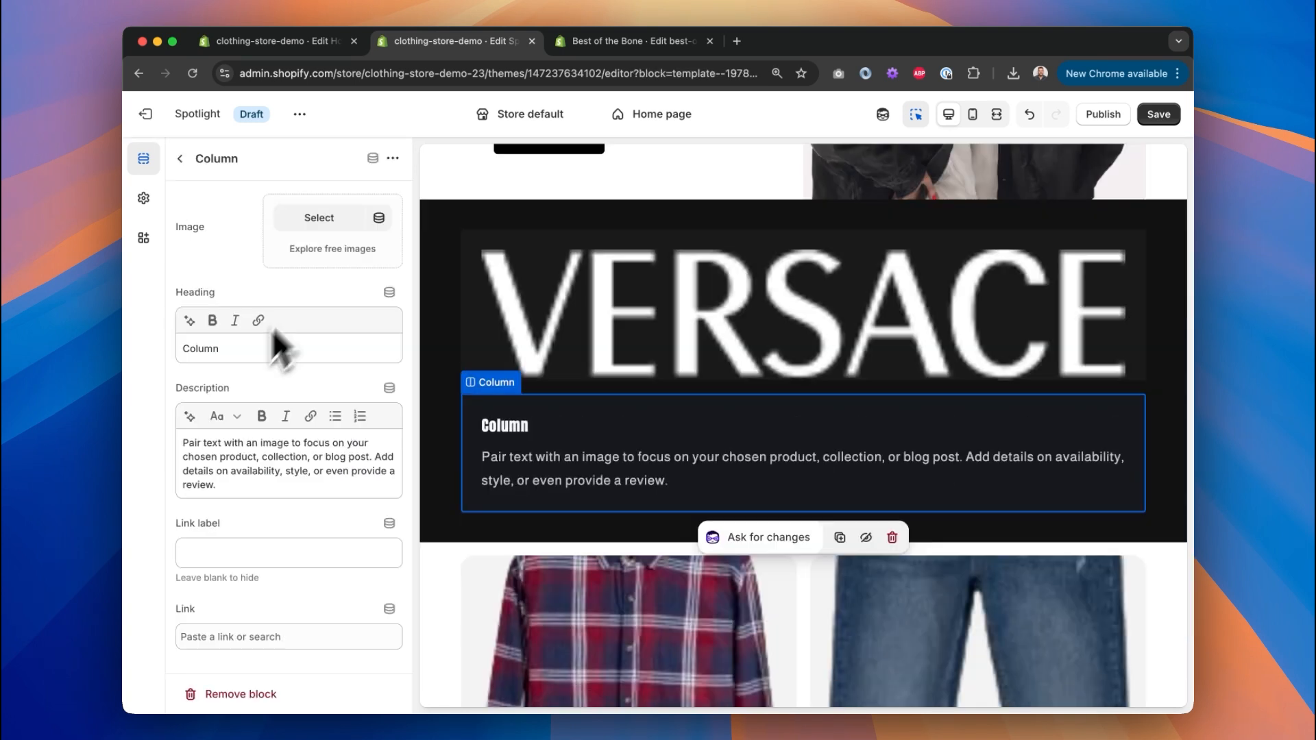
{"action": "left_click", "coordinate": [235, 350]}
{"action": "key", "text": "BackSpace"}
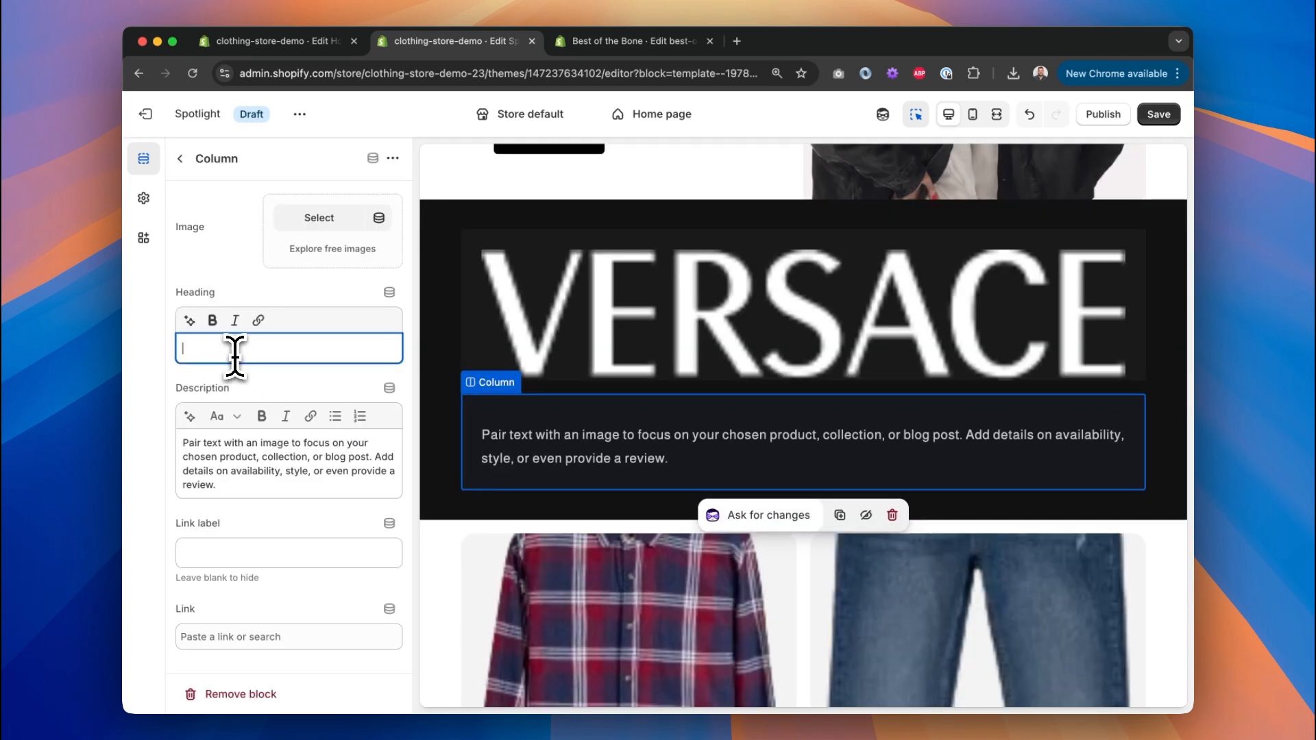
{"action": "left_click", "coordinate": [235, 480]}
{"action": "key", "text": "ctrl+a"}
{"action": "key", "text": "BackSpace"}
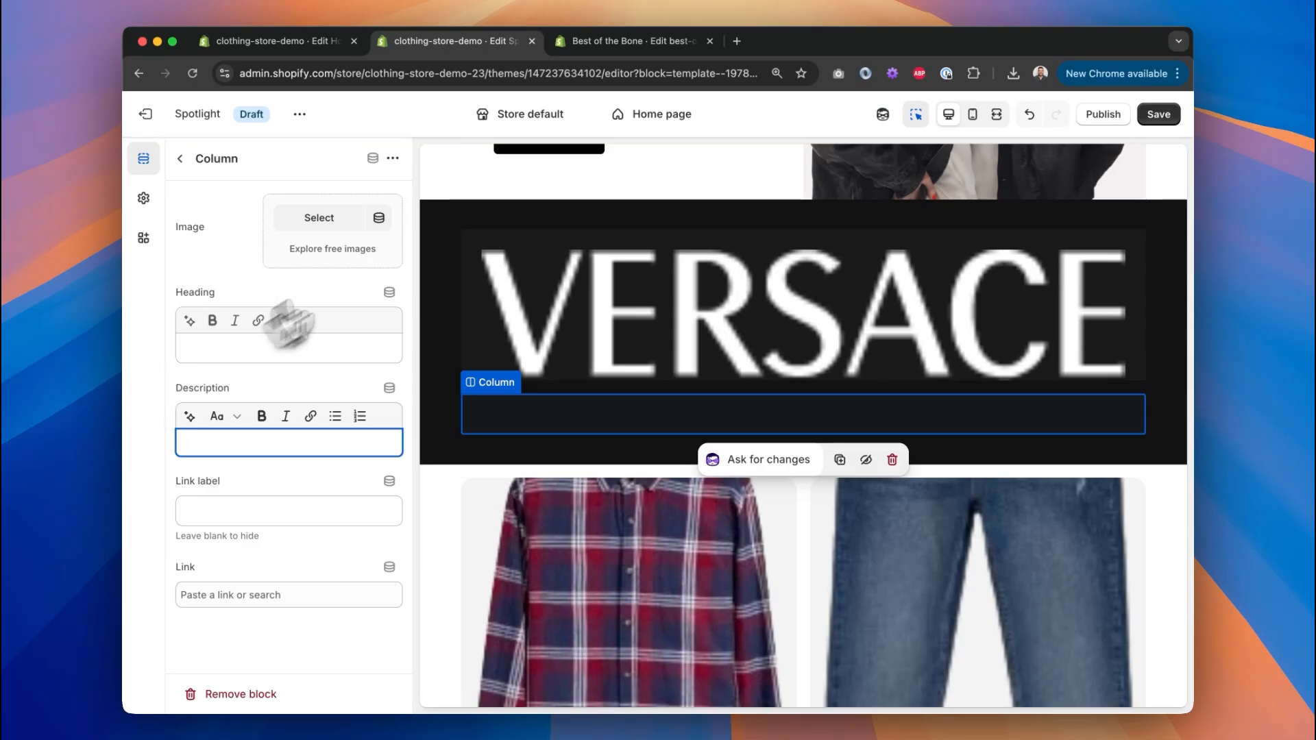
Set the new column's image to the zara.png logo.
{"action": "left_click", "coordinate": [346, 223]}
{"action": "scroll", "coordinate": [549, 404], "scroll_direction": "down", "scroll_amount": 5}
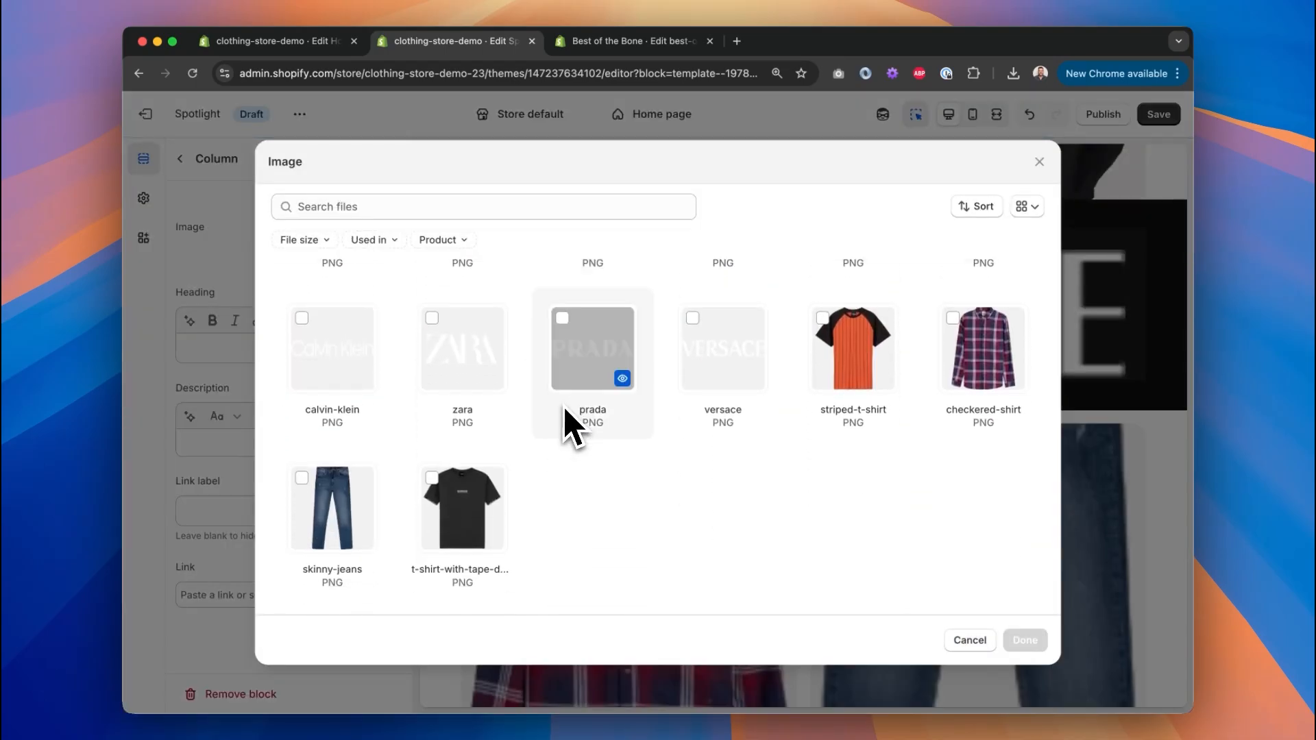
{"action": "key", "text": "ctrl+Right"}
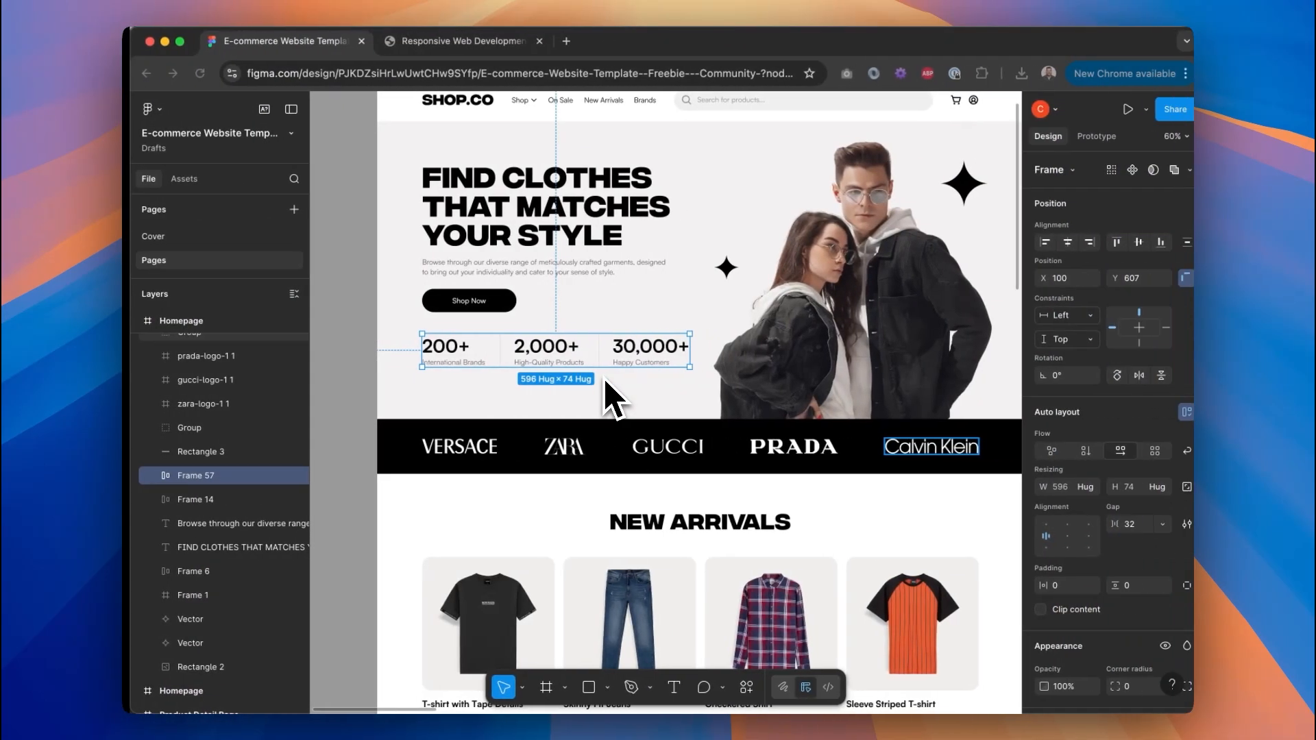
{"action": "key", "text": "ctrl+Left"}
{"action": "left_click", "coordinate": [459, 351]}
{"action": "left_click", "coordinate": [1013, 643]}
Add a third column, move it to the end, and clear its heading and description.
{"action": "left_click", "coordinate": [282, 359]}
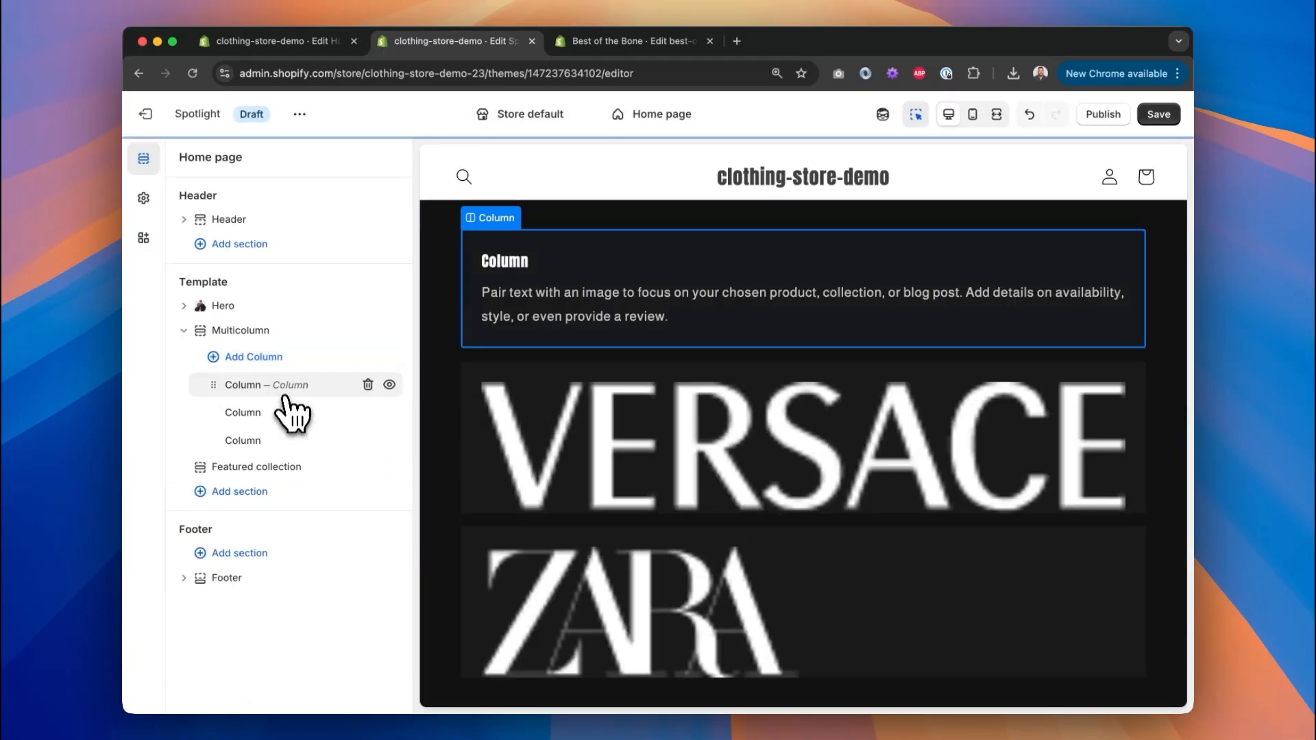
{"action": "left_click_drag", "start_coordinate": [284, 399], "coordinate": [285, 457]}
{"action": "left_click", "coordinate": [280, 451]}
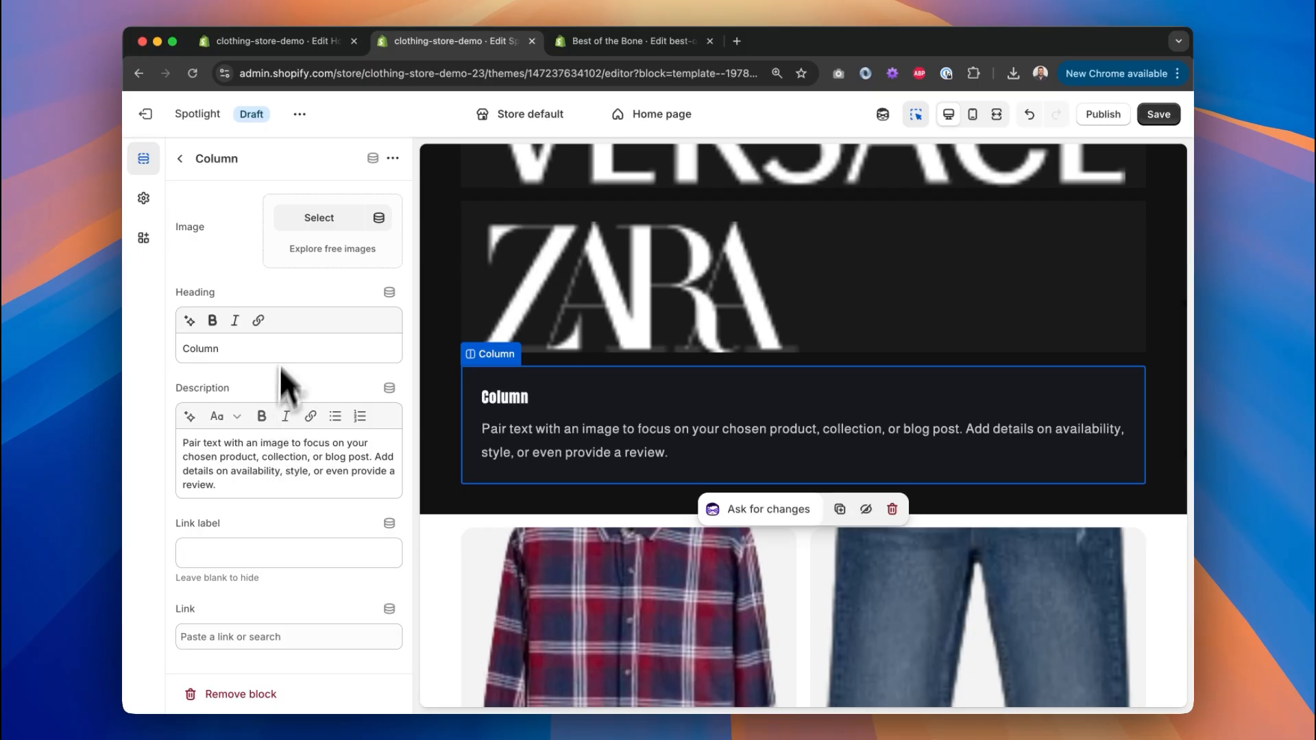
{"action": "triple_click", "coordinate": [284, 342]}
{"action": "key", "text": "BackSpace"}
{"action": "triple_click", "coordinate": [323, 473]}
{"action": "key", "text": "BackSpace"}
{"action": "left_click", "coordinate": [997, 116]}
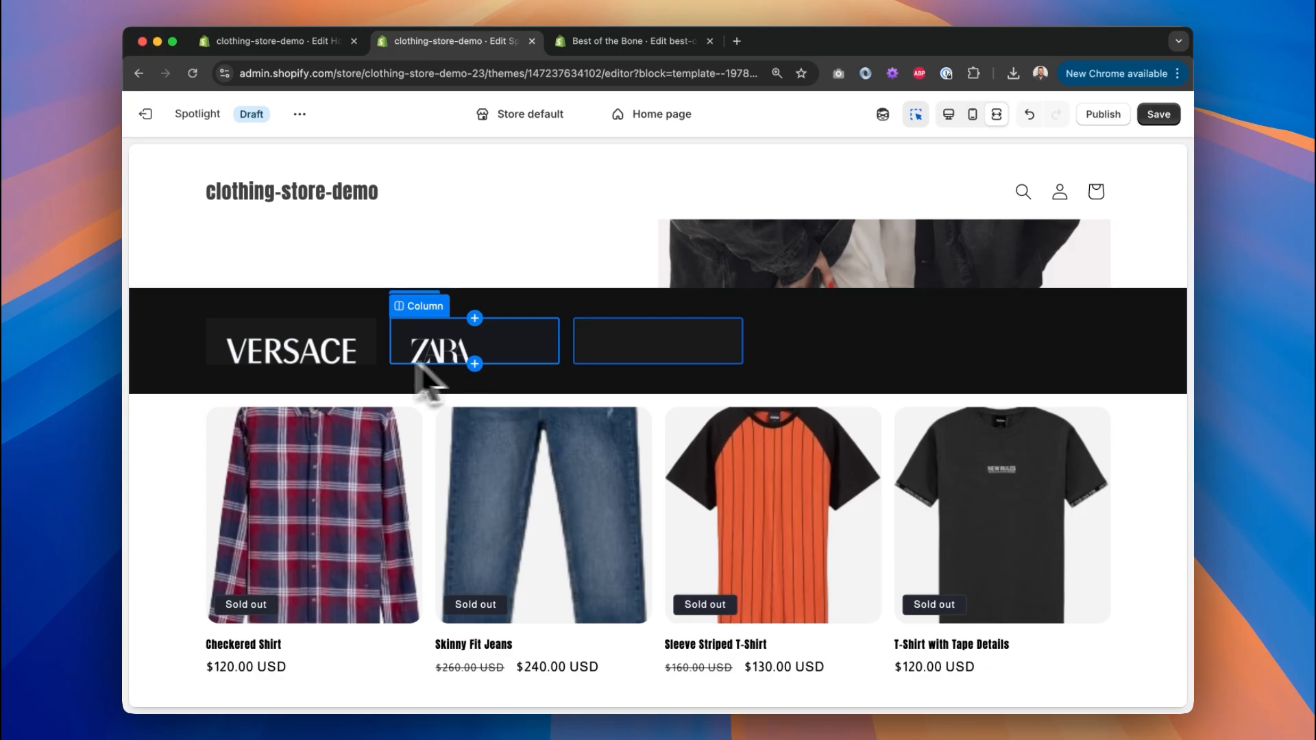
Set the third column's image to the gucci logo.
{"action": "left_click", "coordinate": [948, 117]}
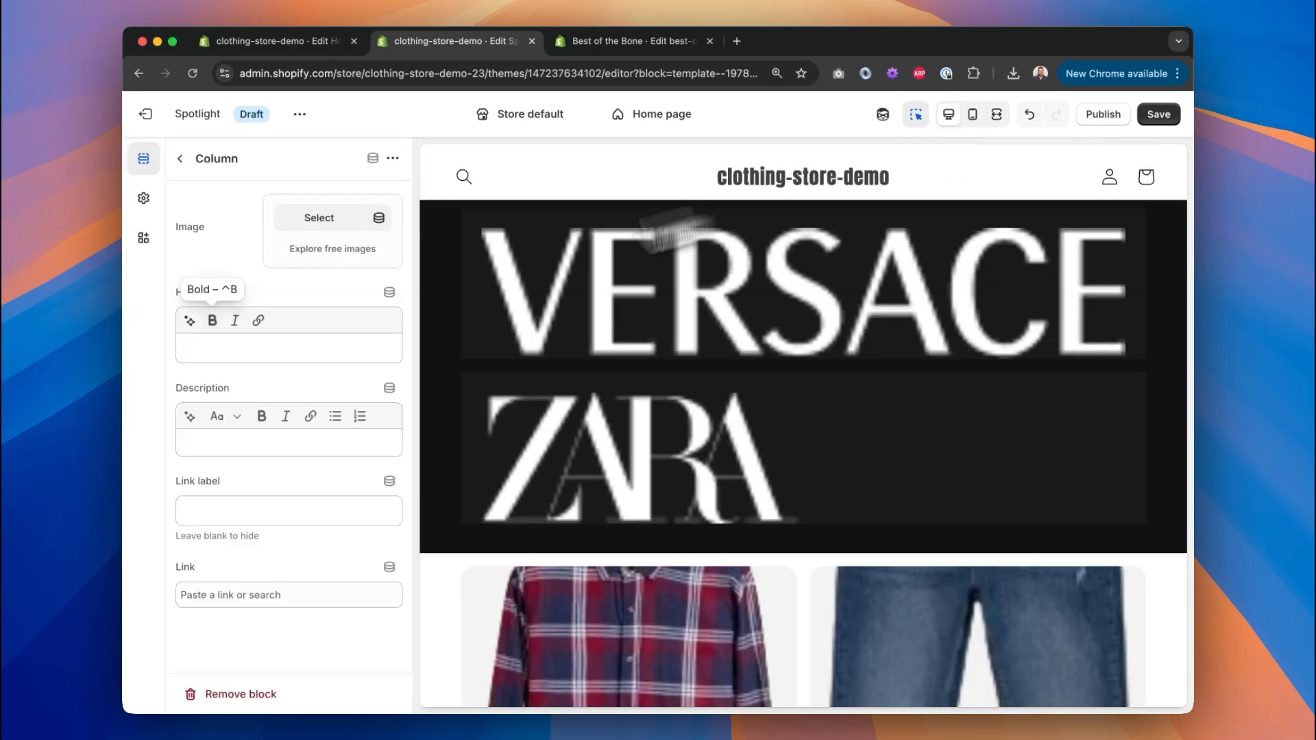
{"action": "left_click", "coordinate": [349, 224]}
{"action": "scroll", "coordinate": [521, 478], "scroll_direction": "down", "scroll_amount": 4}
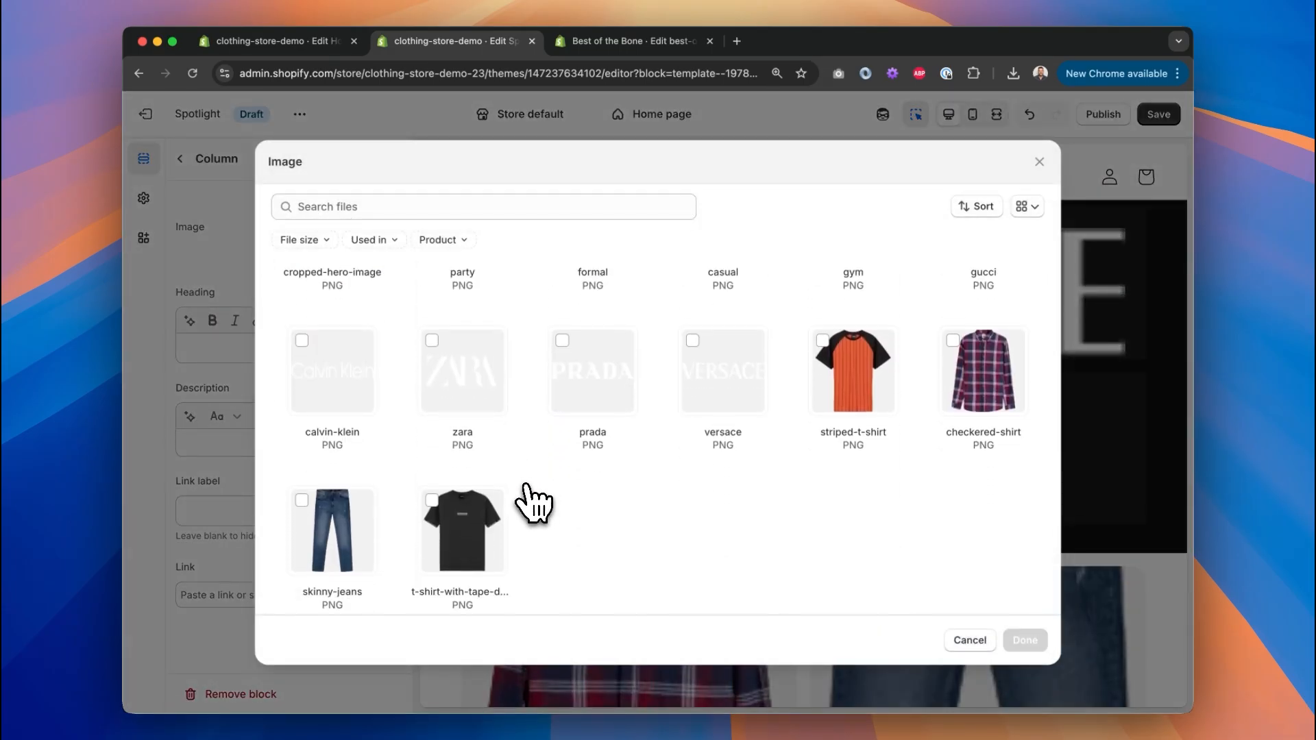
{"action": "key", "text": "ctrl+Right"}
{"action": "key", "text": "ctrl+Right"}
{"action": "key", "text": "ctrl+Left"}
{"action": "key", "text": "ctrl+Left"}
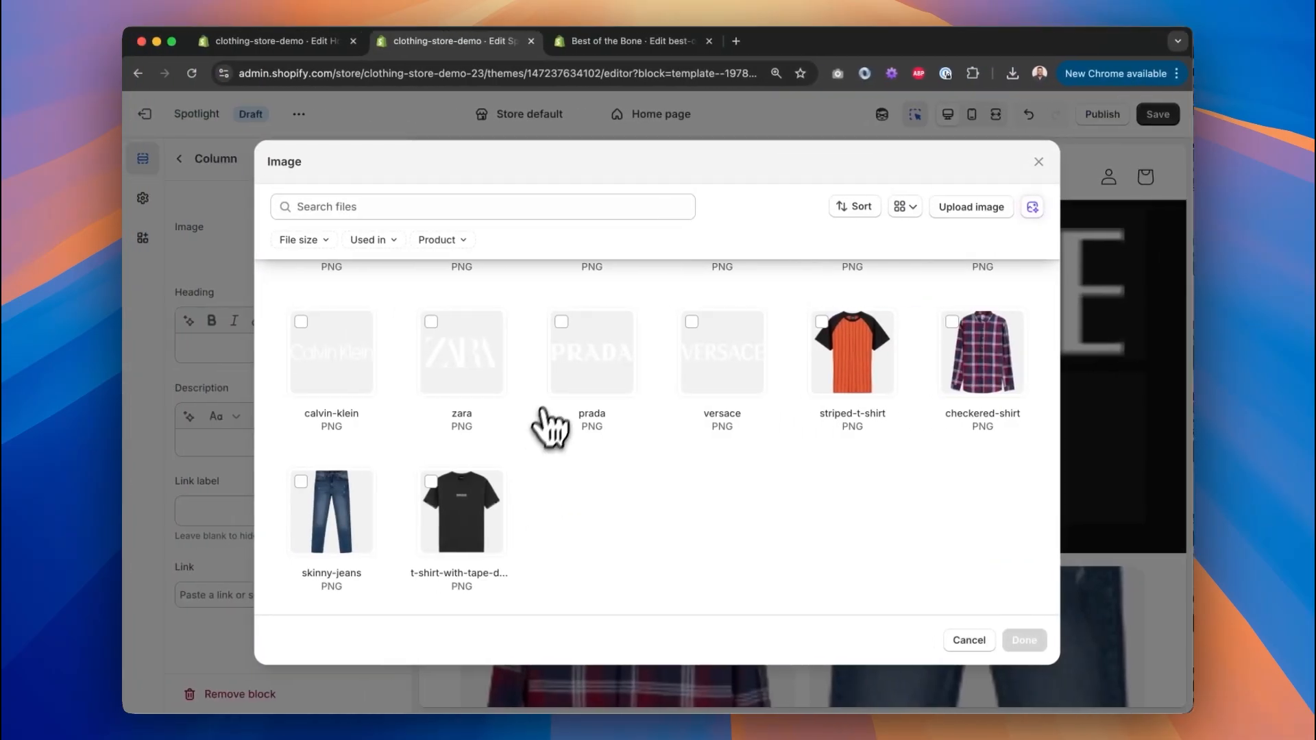
{"action": "scroll", "coordinate": [549, 415], "scroll_direction": "up", "scroll_amount": 3}
{"action": "left_click", "coordinate": [955, 396]}
{"action": "left_click", "coordinate": [1048, 634]}
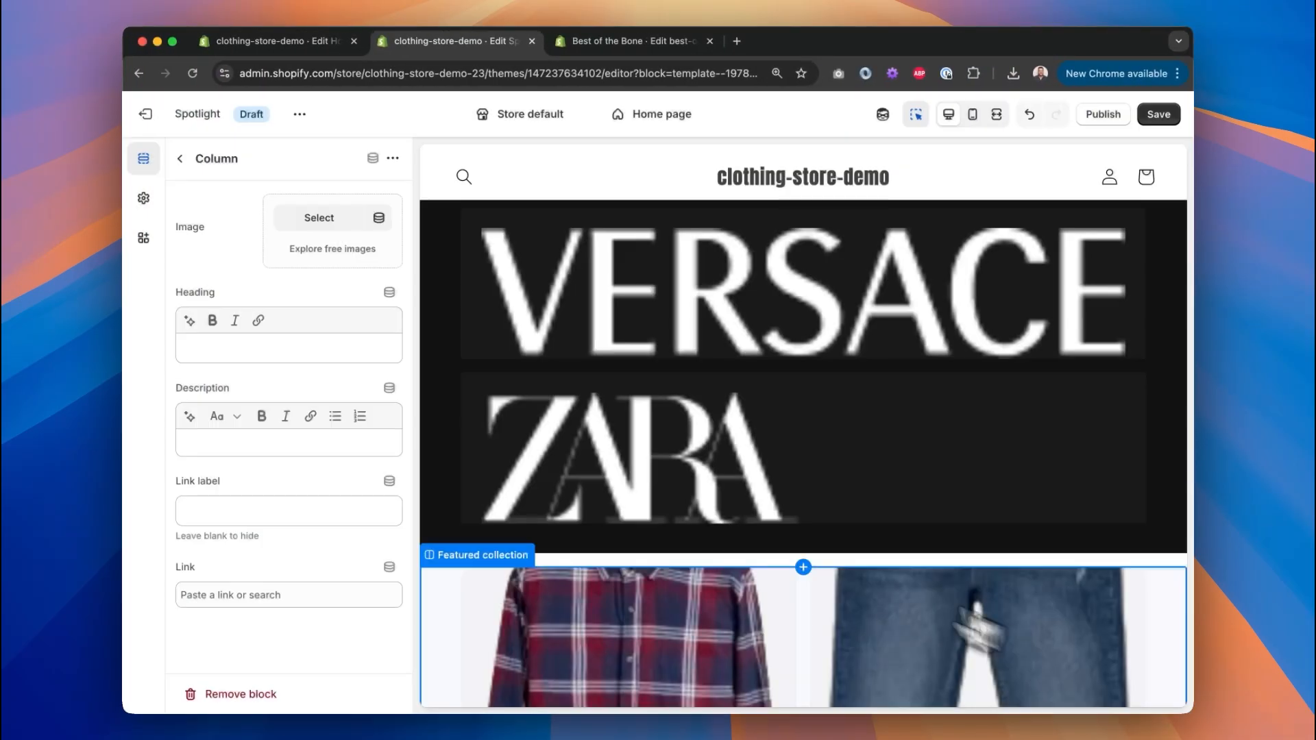
Add the Prada logo column with no description and move it to the bottom of the list.
{"action": "key", "text": "Escape"}
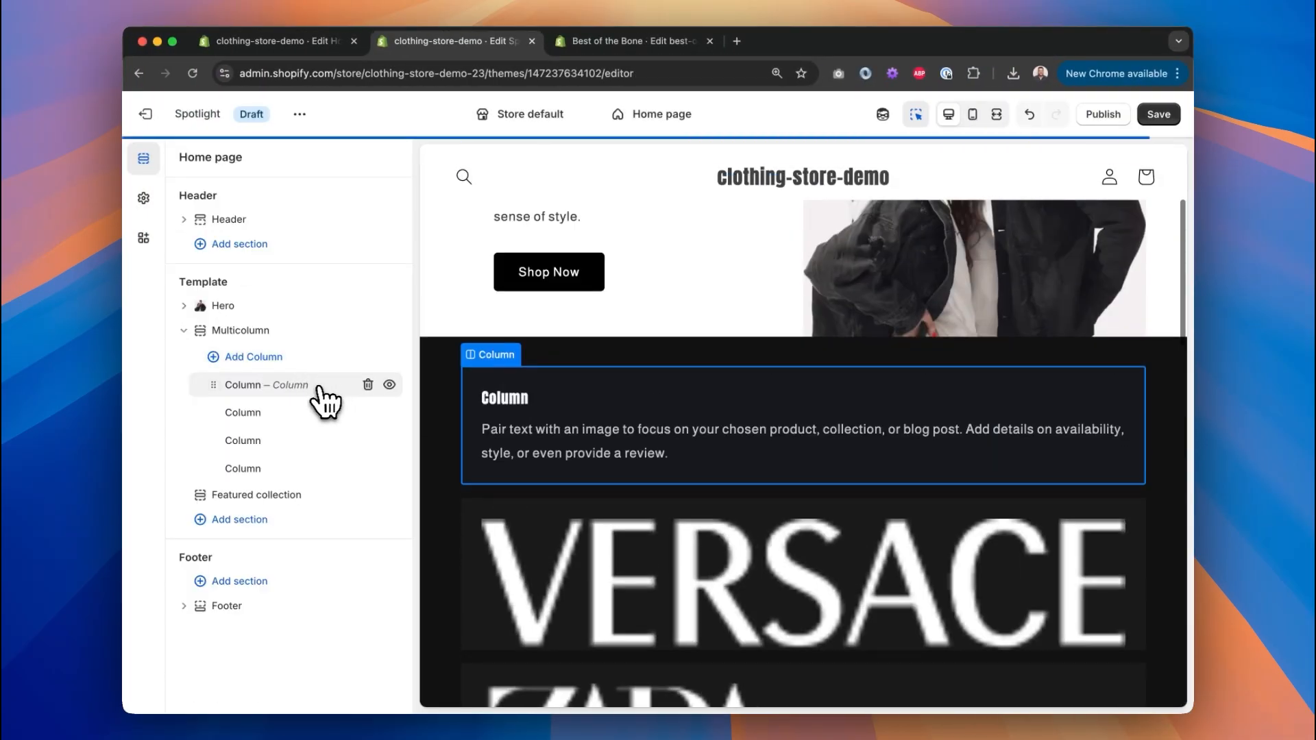
{"action": "left_click_drag", "start_coordinate": [316, 386], "coordinate": [304, 447]}
{"action": "key", "text": "BackSpace"}
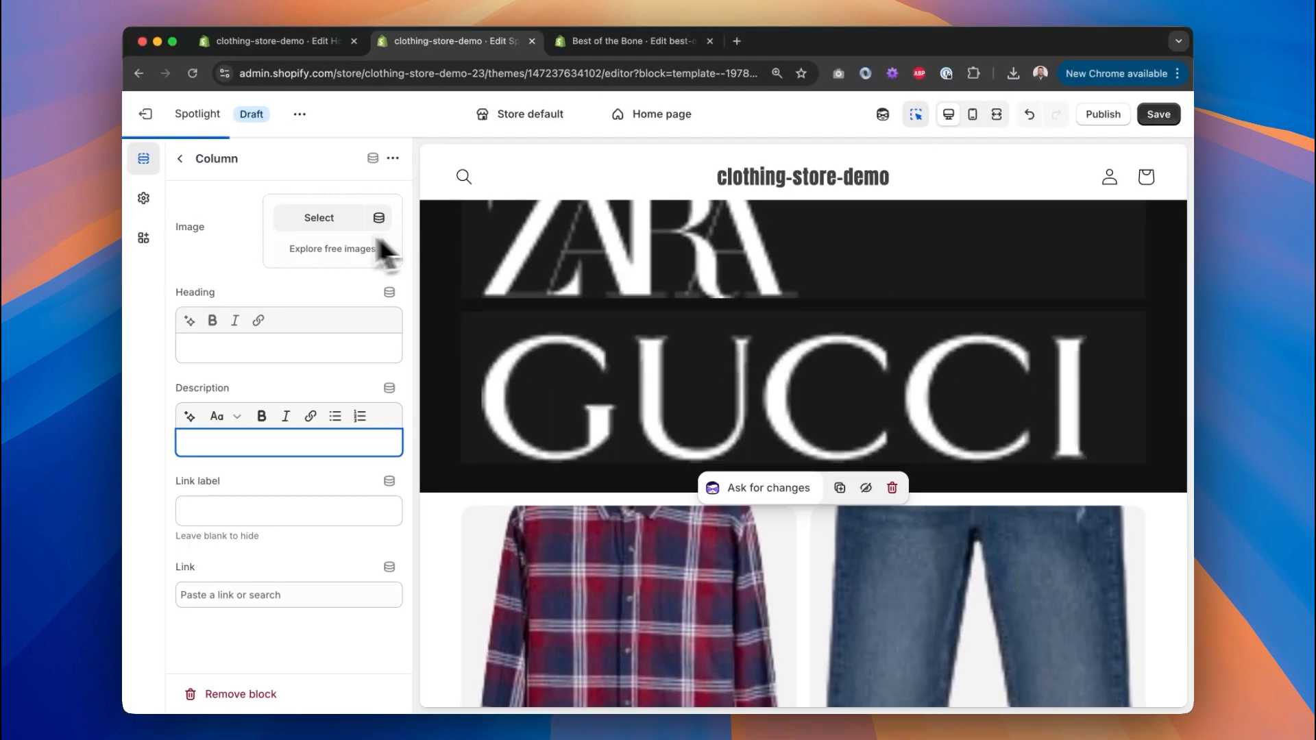
{"action": "left_click", "coordinate": [346, 221]}
{"action": "scroll", "coordinate": [453, 510], "scroll_direction": "down", "scroll_amount": 1}
{"action": "key", "text": "Escape"}
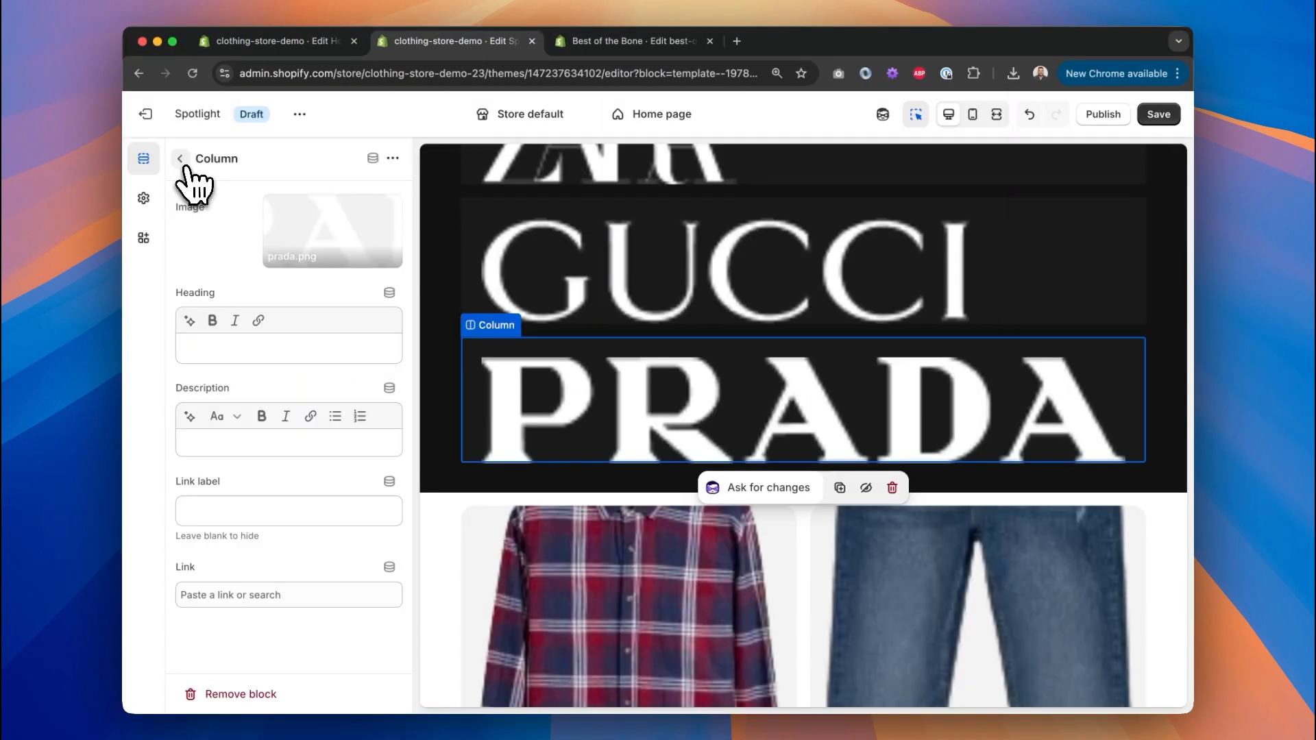
{"action": "left_click", "coordinate": [180, 158]}
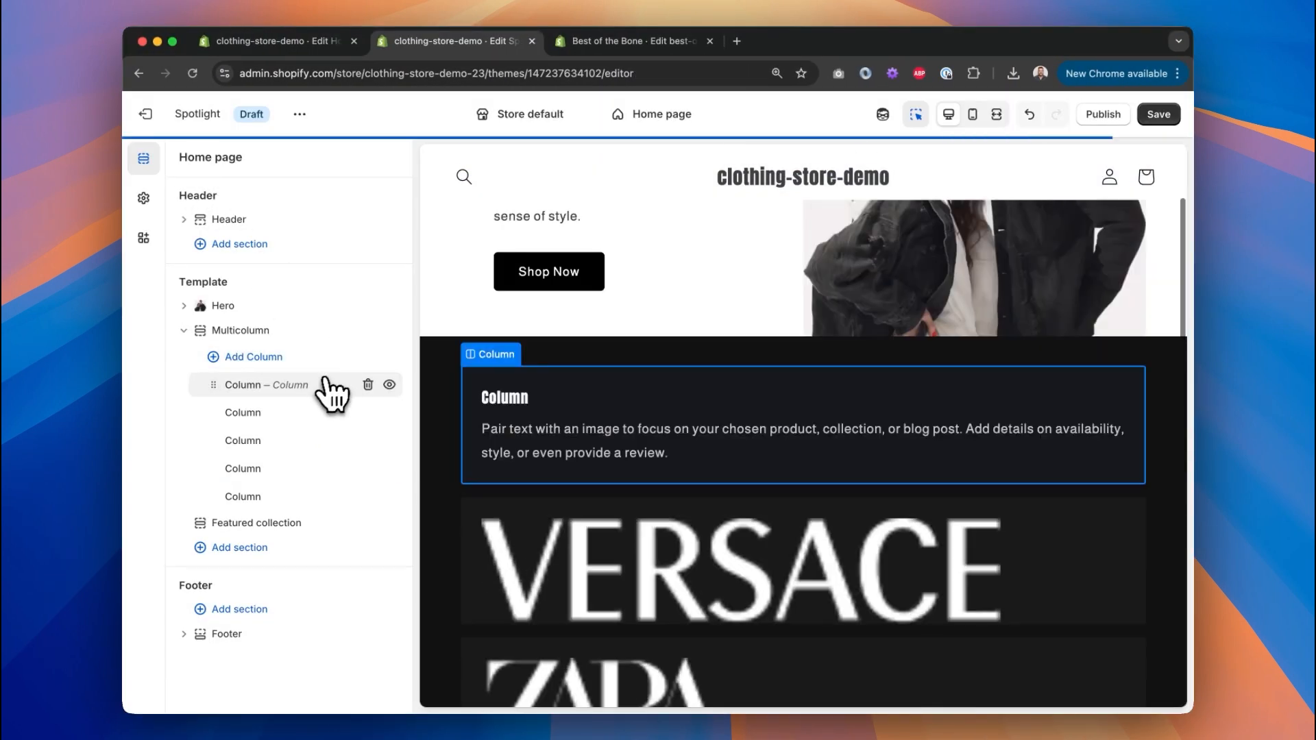
{"action": "left_click_drag", "start_coordinate": [324, 384], "coordinate": [311, 496]}
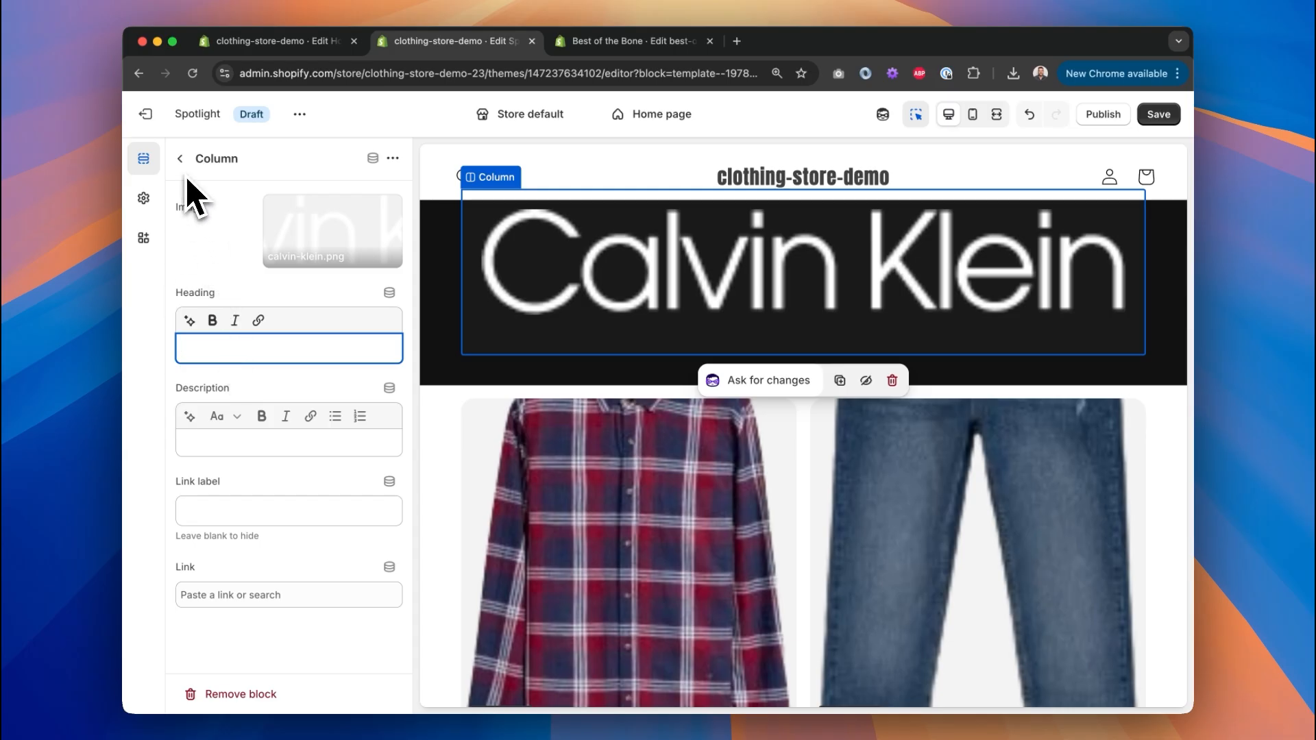
{"action": "left_click", "coordinate": [180, 159]}
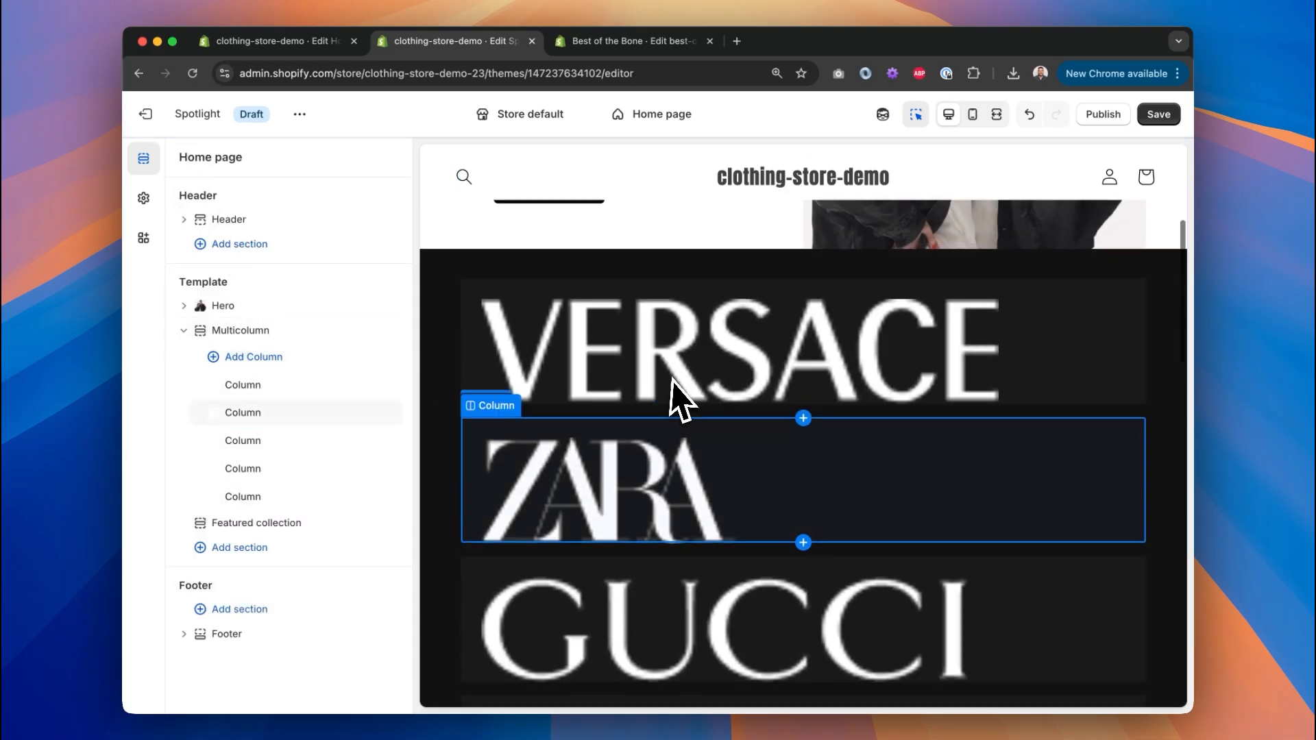
Rename the first logo column block to Versace.
{"action": "left_click", "coordinate": [262, 386]}
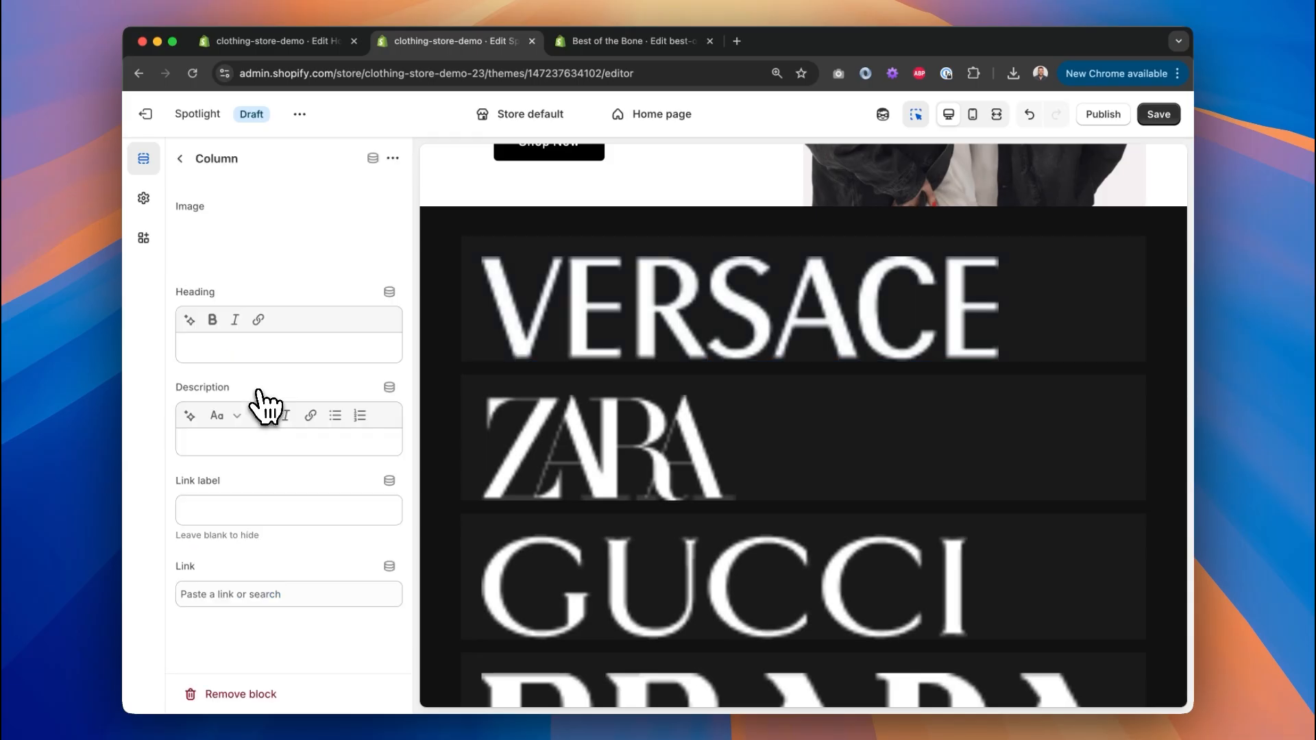
{"action": "left_click", "coordinate": [216, 162]}
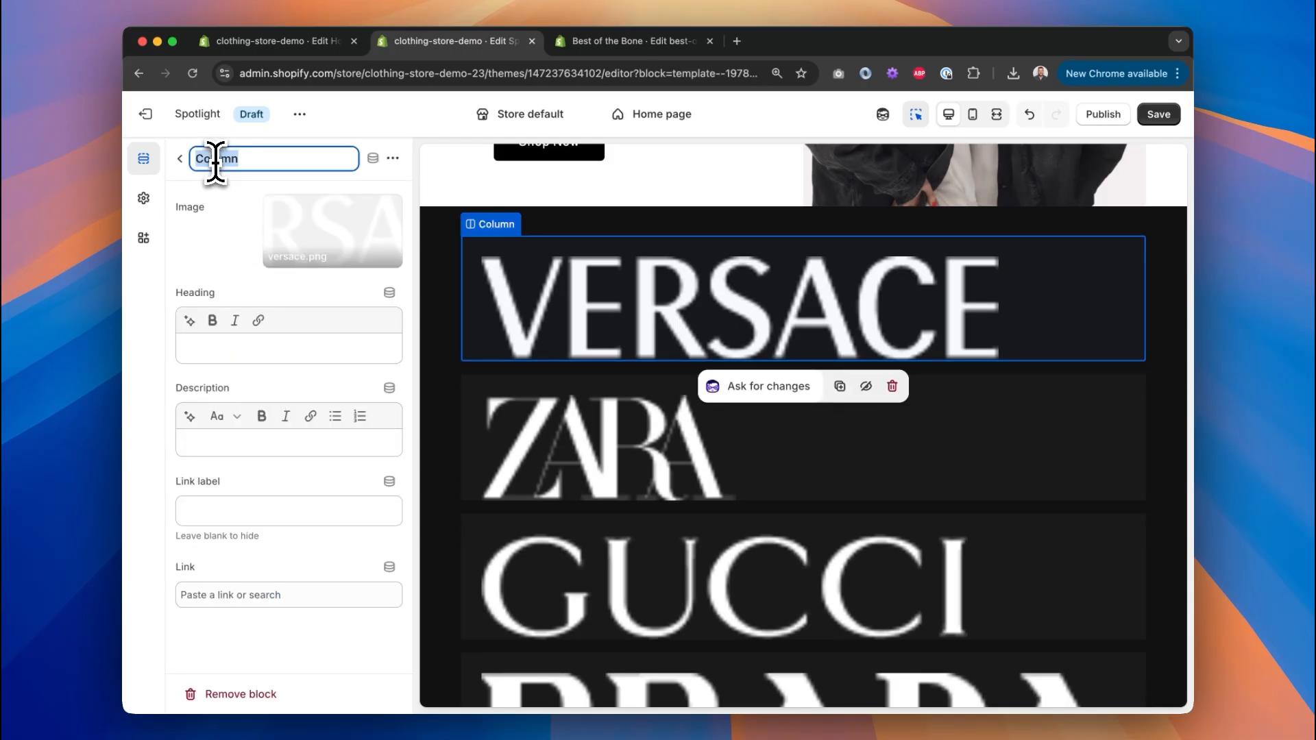
{"action": "key", "text": "Return"}
{"action": "left_click", "coordinate": [180, 158]}
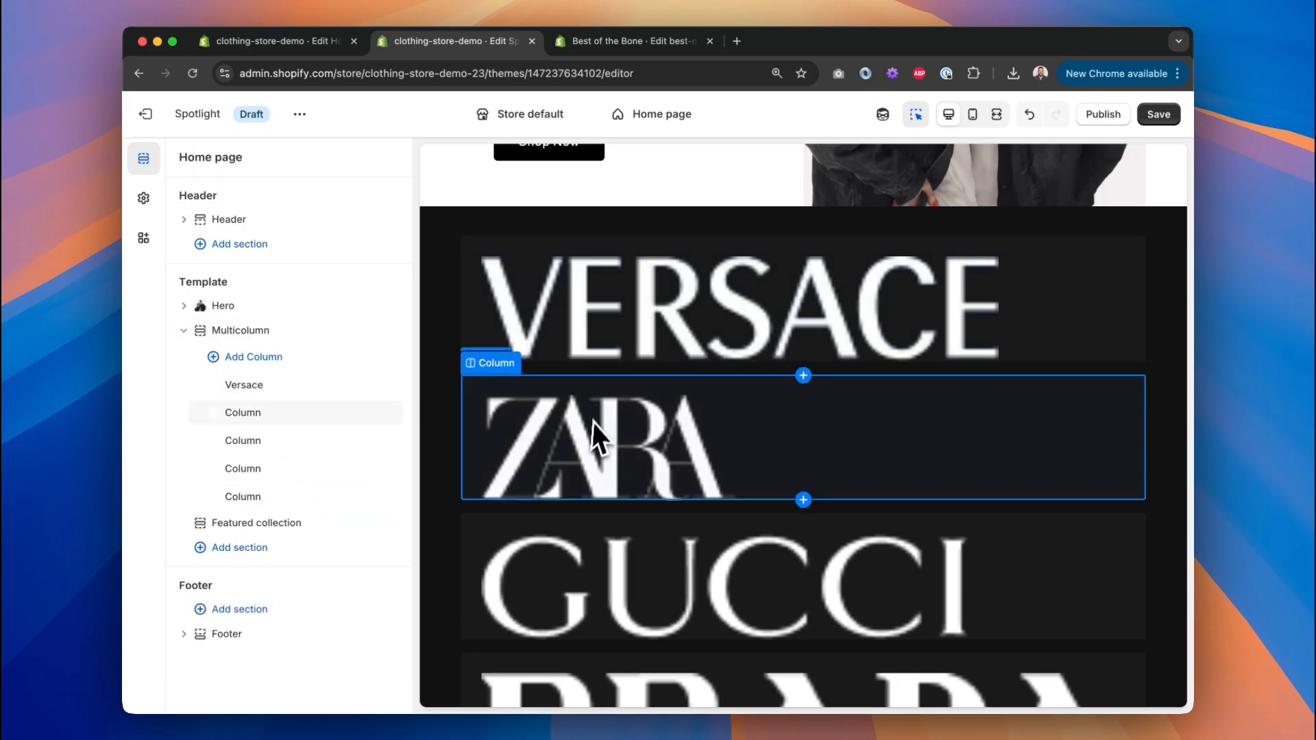
Try to drag the ZARA logo above VERSACE, then view the page full screen.
{"action": "left_click", "coordinate": [638, 444]}
{"action": "left_click_drag", "start_coordinate": [672, 456], "coordinate": [657, 244]}
{"action": "left_click_drag", "start_coordinate": [637, 433], "coordinate": [637, 270]}
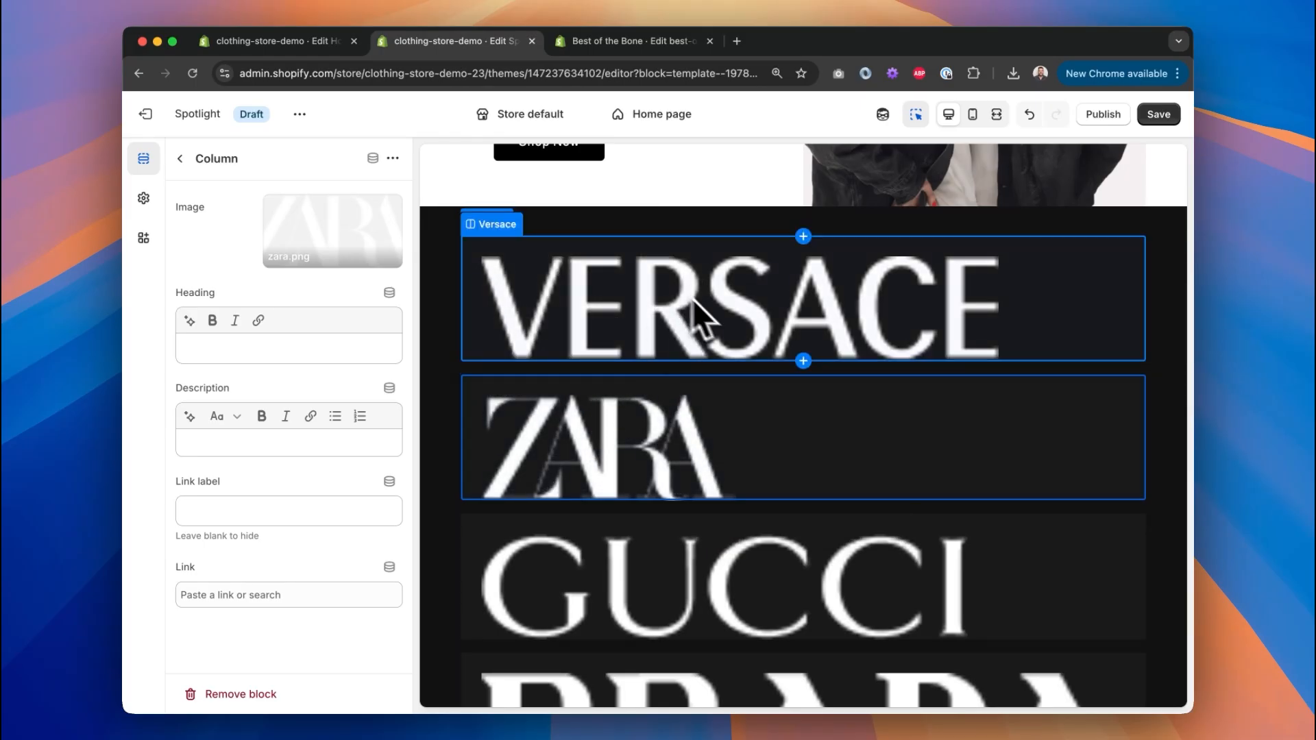
{"action": "left_click", "coordinate": [180, 159]}
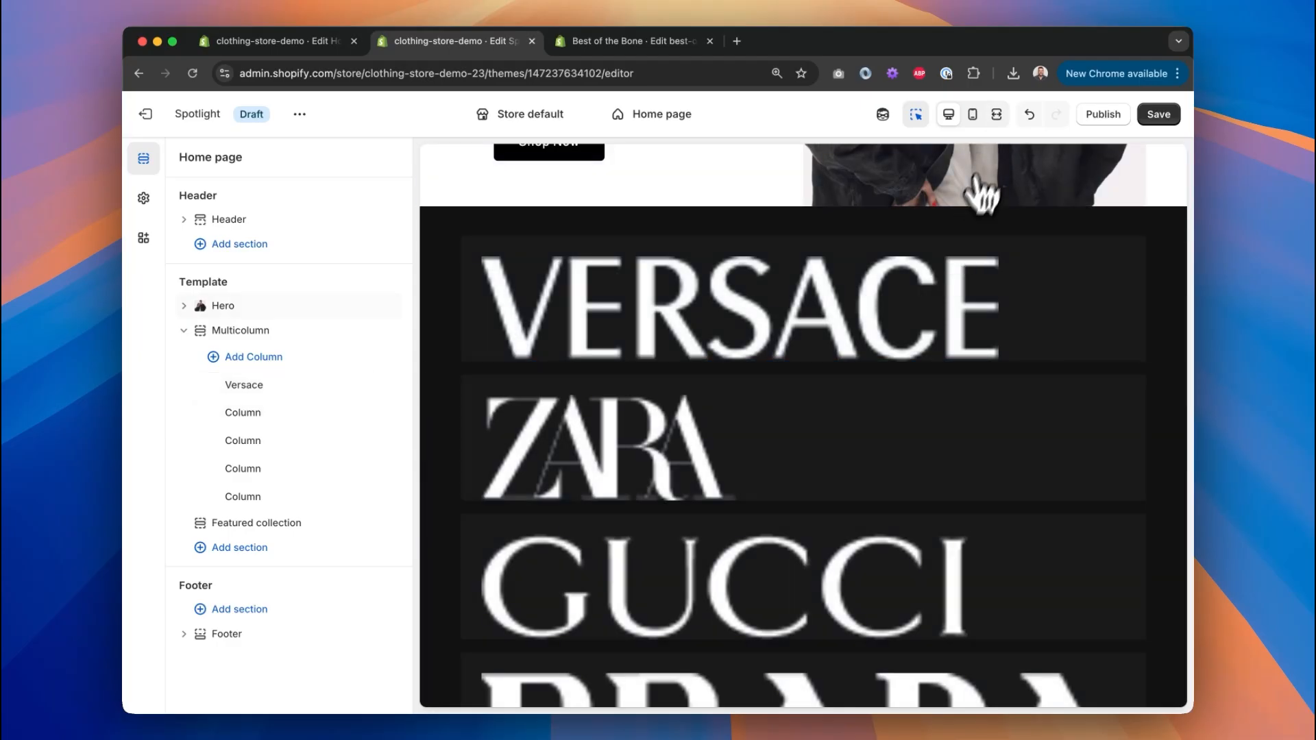
{"action": "left_click", "coordinate": [998, 115]}
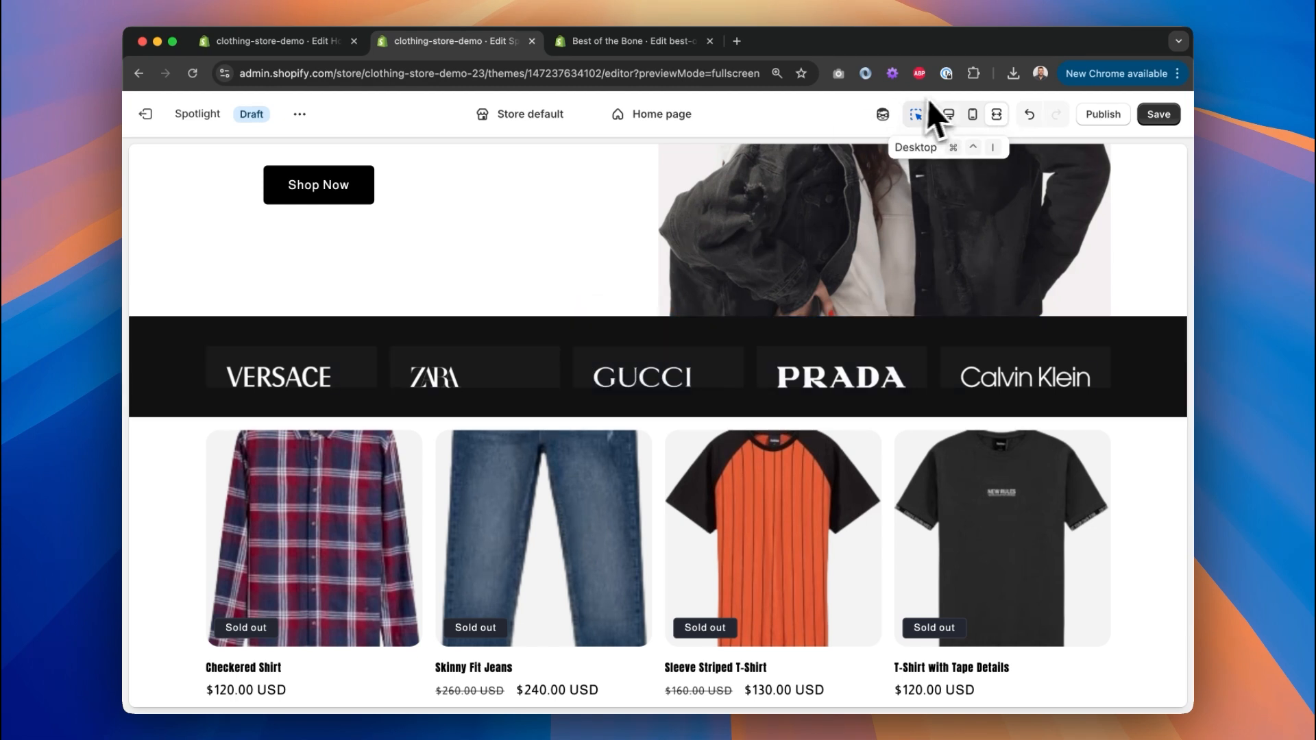
Set the brand strip's top padding to 0 px, checking it at full width.
{"action": "left_click", "coordinate": [949, 115]}
{"action": "left_click", "coordinate": [270, 332]}
{"action": "scroll", "coordinate": [301, 508], "scroll_direction": "down", "scroll_amount": 10}
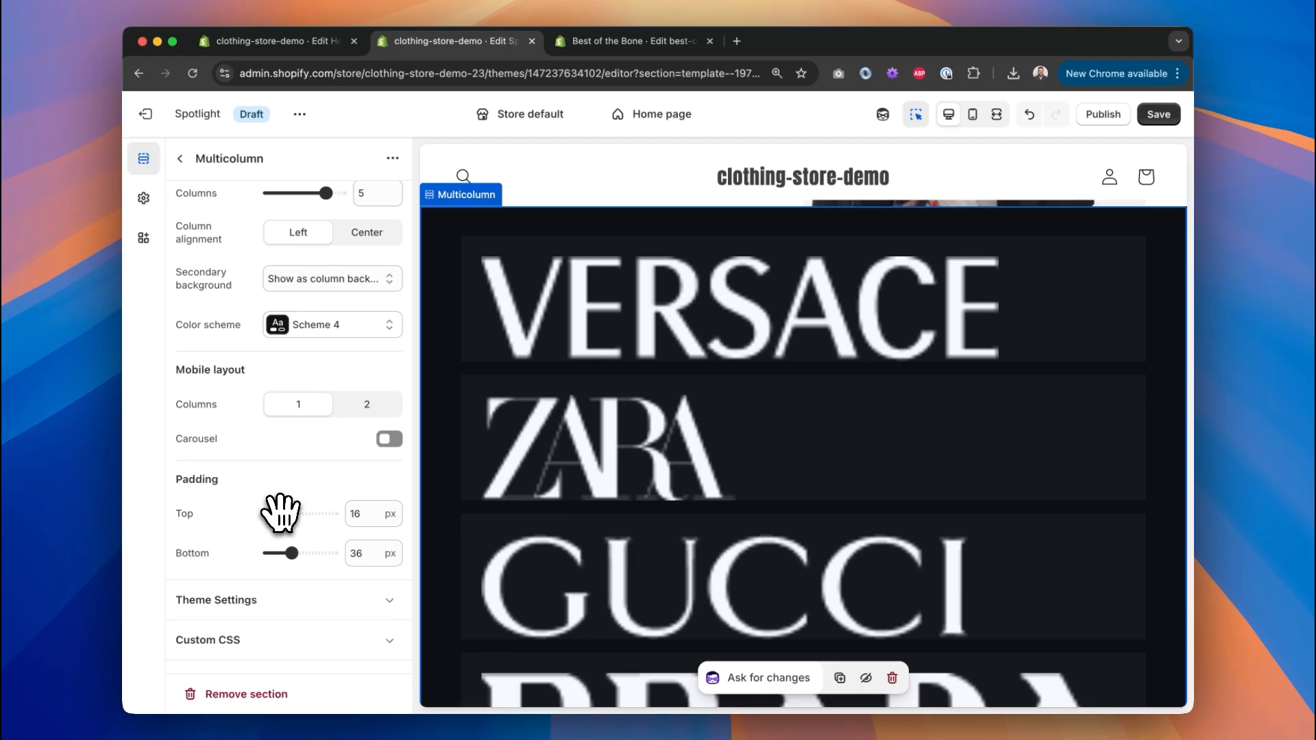
{"action": "left_click", "coordinate": [996, 115]}
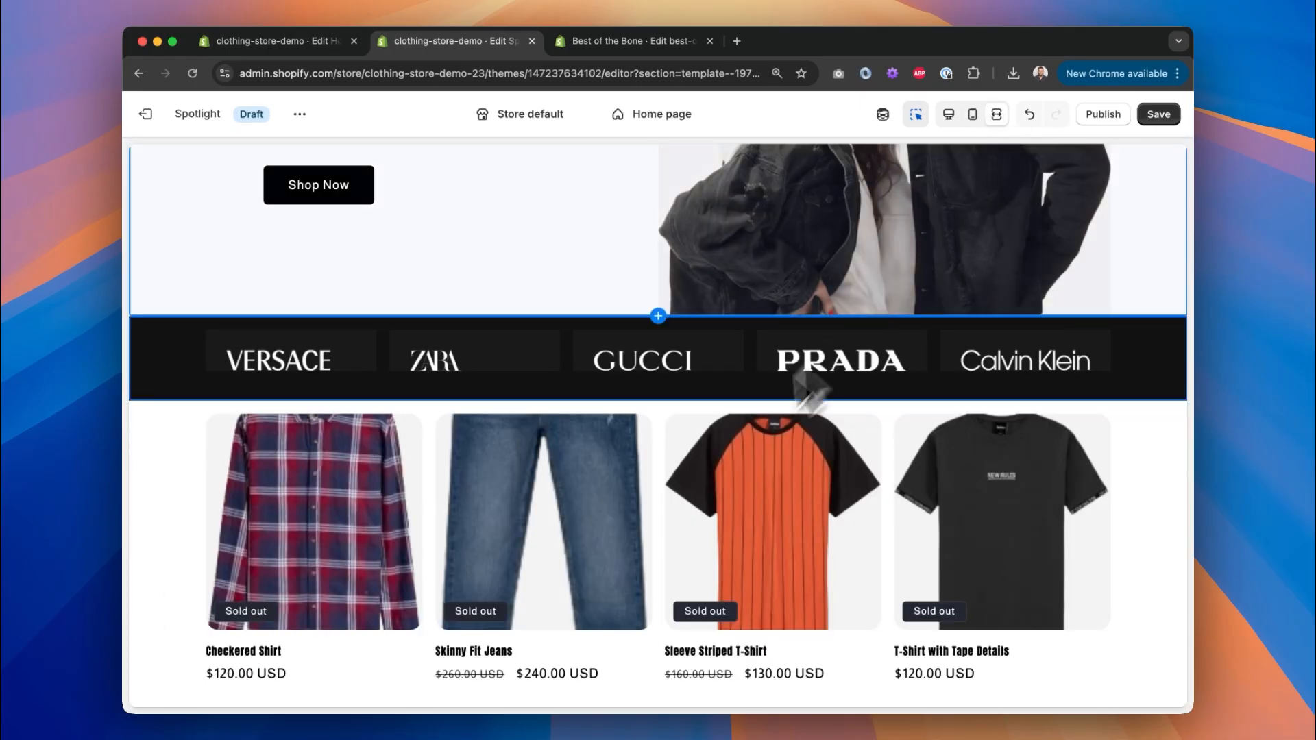
{"action": "left_click", "coordinate": [949, 114]}
{"action": "scroll", "coordinate": [329, 480], "scroll_direction": "down", "scroll_amount": 10}
{"action": "left_click_drag", "start_coordinate": [292, 513], "coordinate": [122, 513]}
{"action": "left_click", "coordinate": [997, 114]}
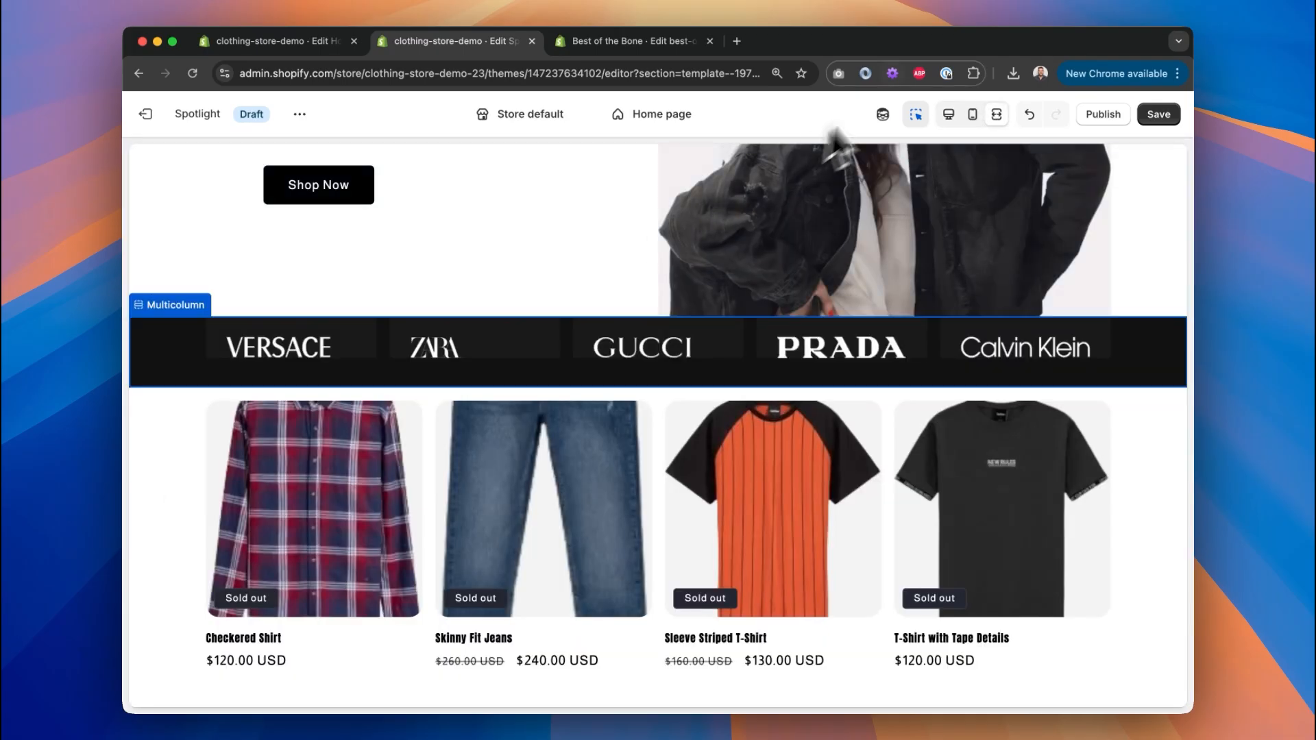
{"action": "left_click", "coordinate": [950, 114]}
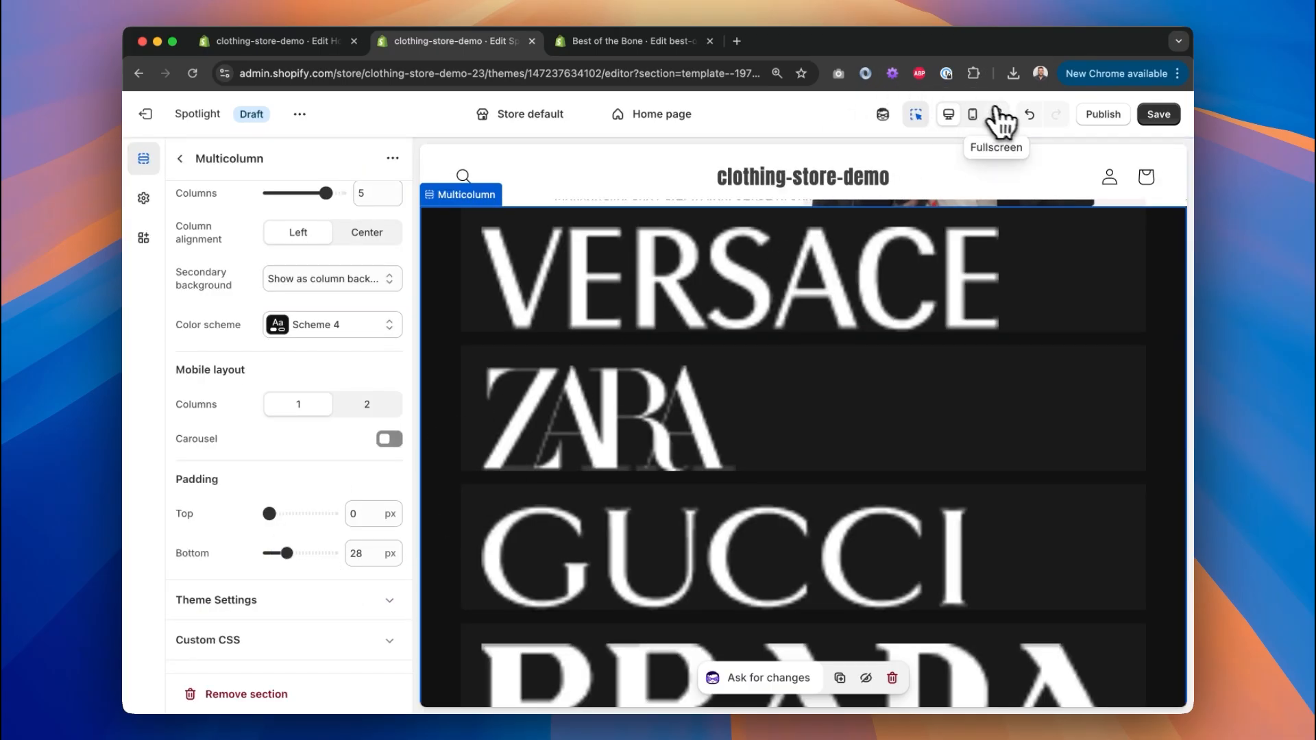
Review the full-screen preview, then switch the homepage preview to mobile layout.
{"action": "left_click", "coordinate": [999, 114]}
{"action": "scroll", "coordinate": [685, 363], "scroll_direction": "up", "scroll_amount": 5}
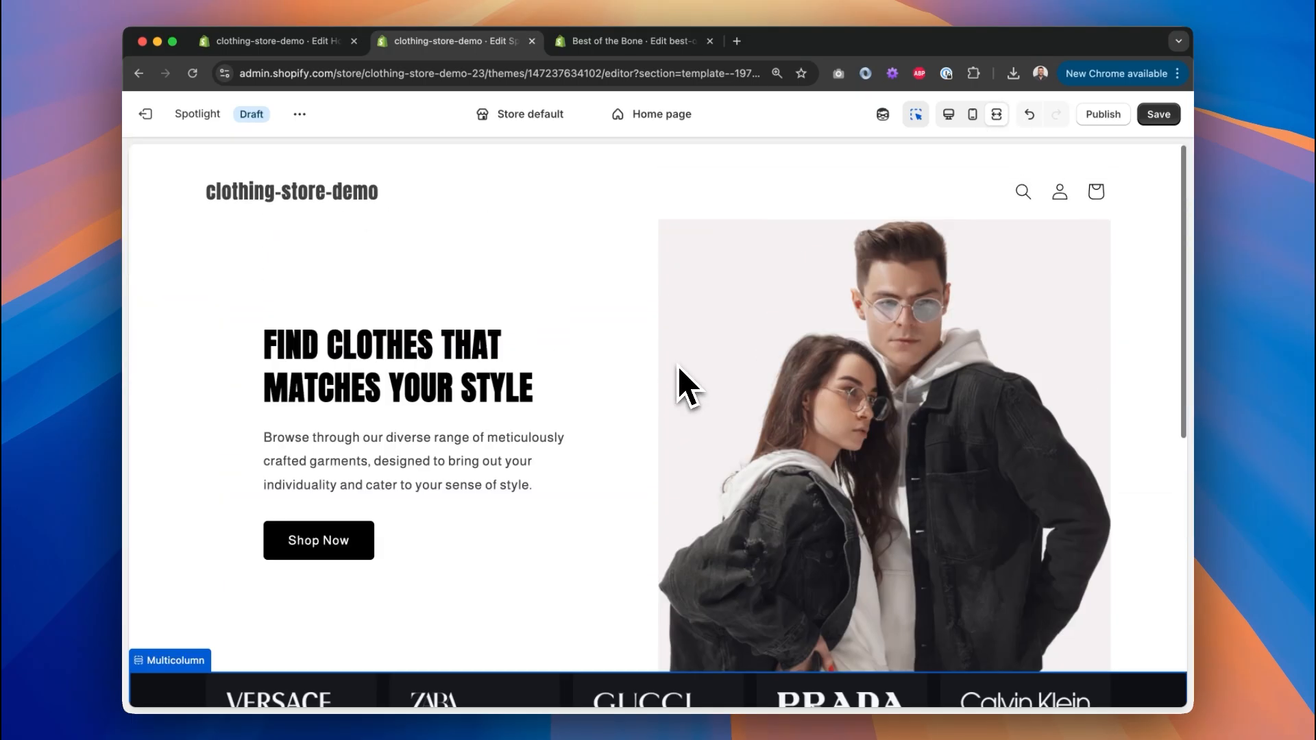
{"action": "scroll", "coordinate": [678, 368], "scroll_direction": "down", "scroll_amount": 3}
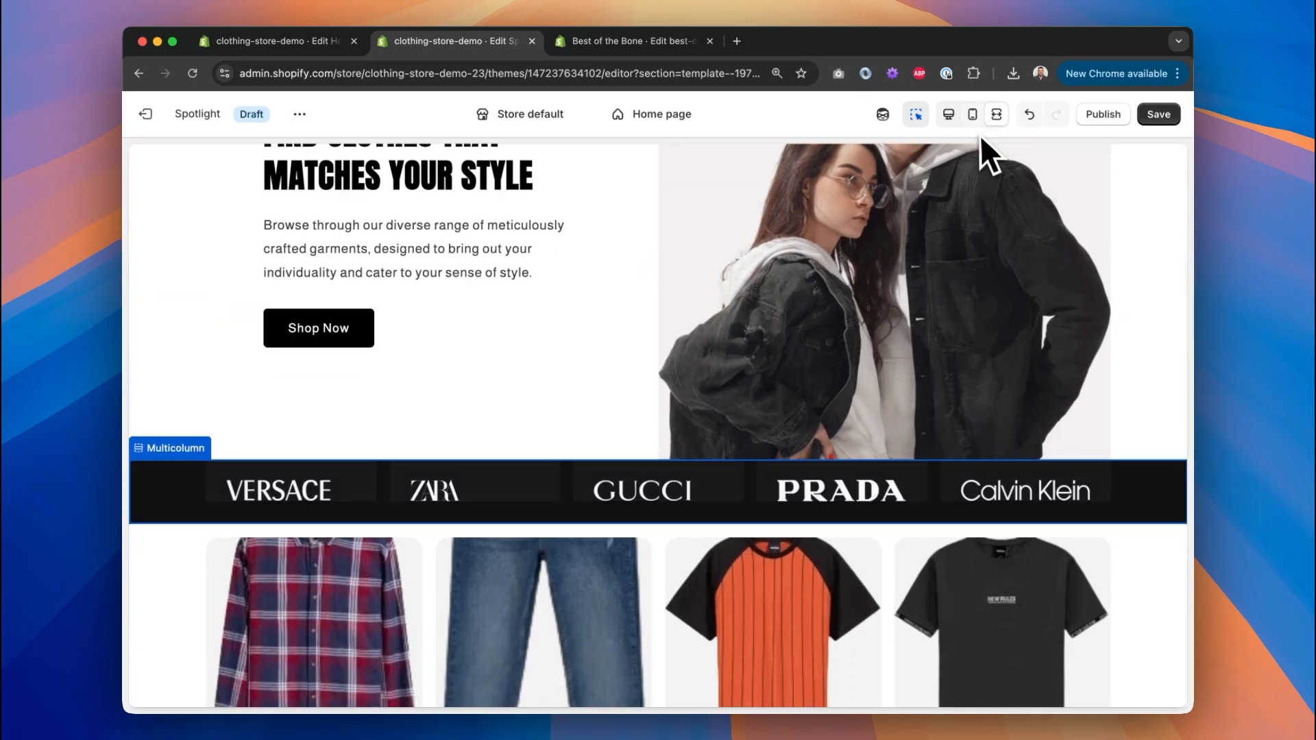
{"action": "left_click", "coordinate": [972, 114]}
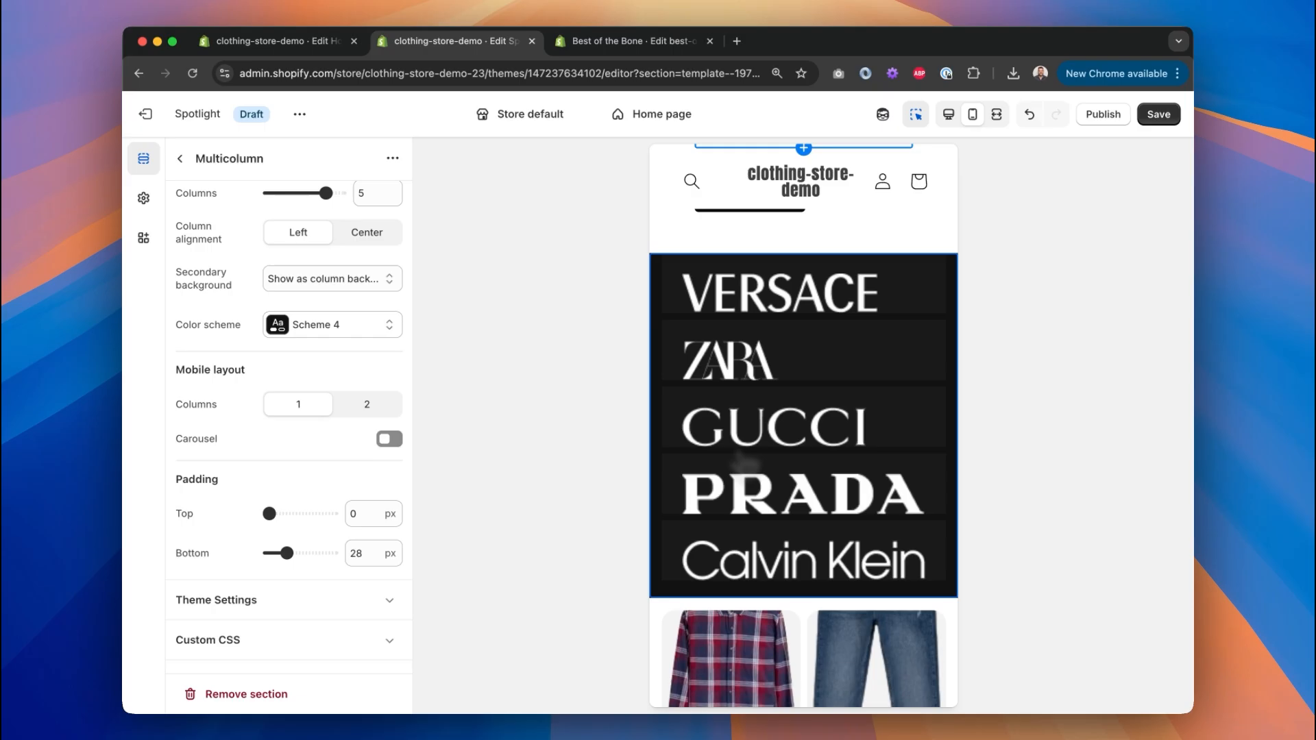
Remove the 7-column layout guide from Figma's mobile Homepage frame and scroll to New Arrivals.
{"action": "key", "text": "ctrl+Right"}
{"action": "scroll", "coordinate": [858, 395], "scroll_direction": "right", "scroll_amount": 3}
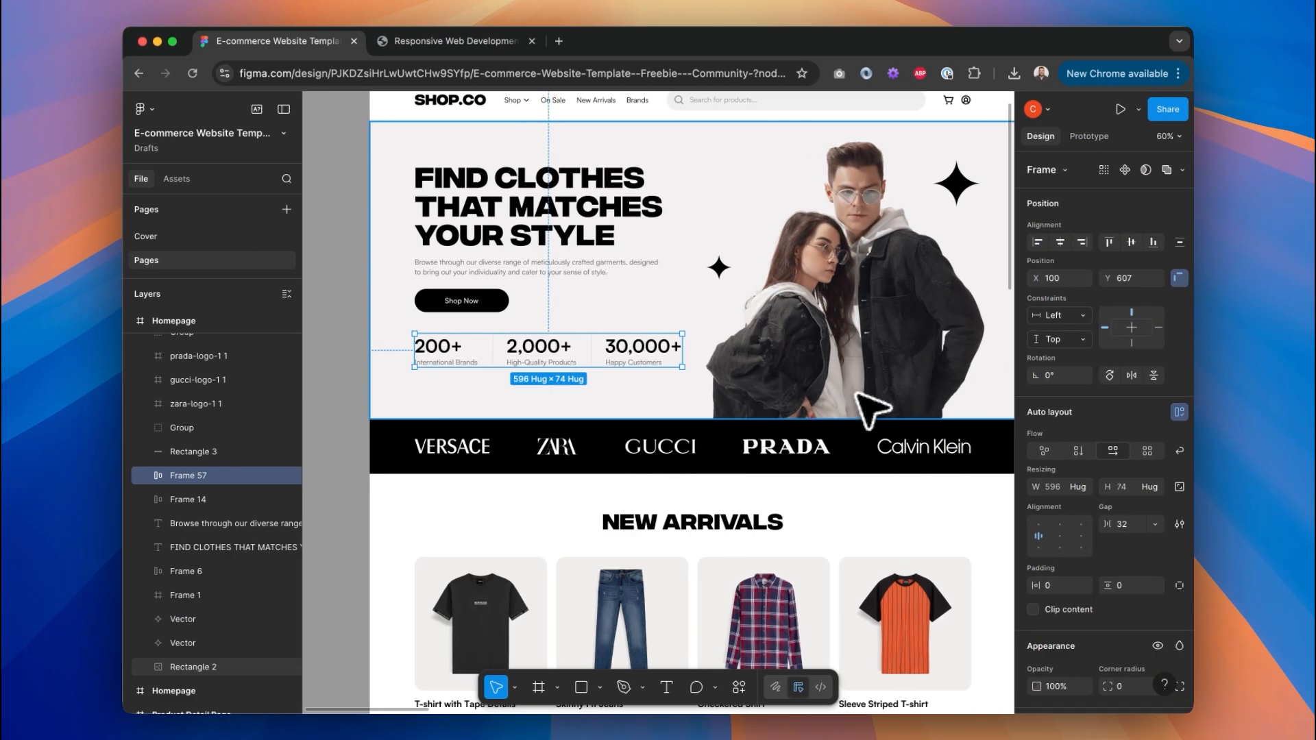
{"action": "scroll", "coordinate": [858, 395], "scroll_direction": "up", "scroll_amount": 1}
{"action": "scroll", "coordinate": [870, 411], "scroll_direction": "right", "scroll_amount": 5}
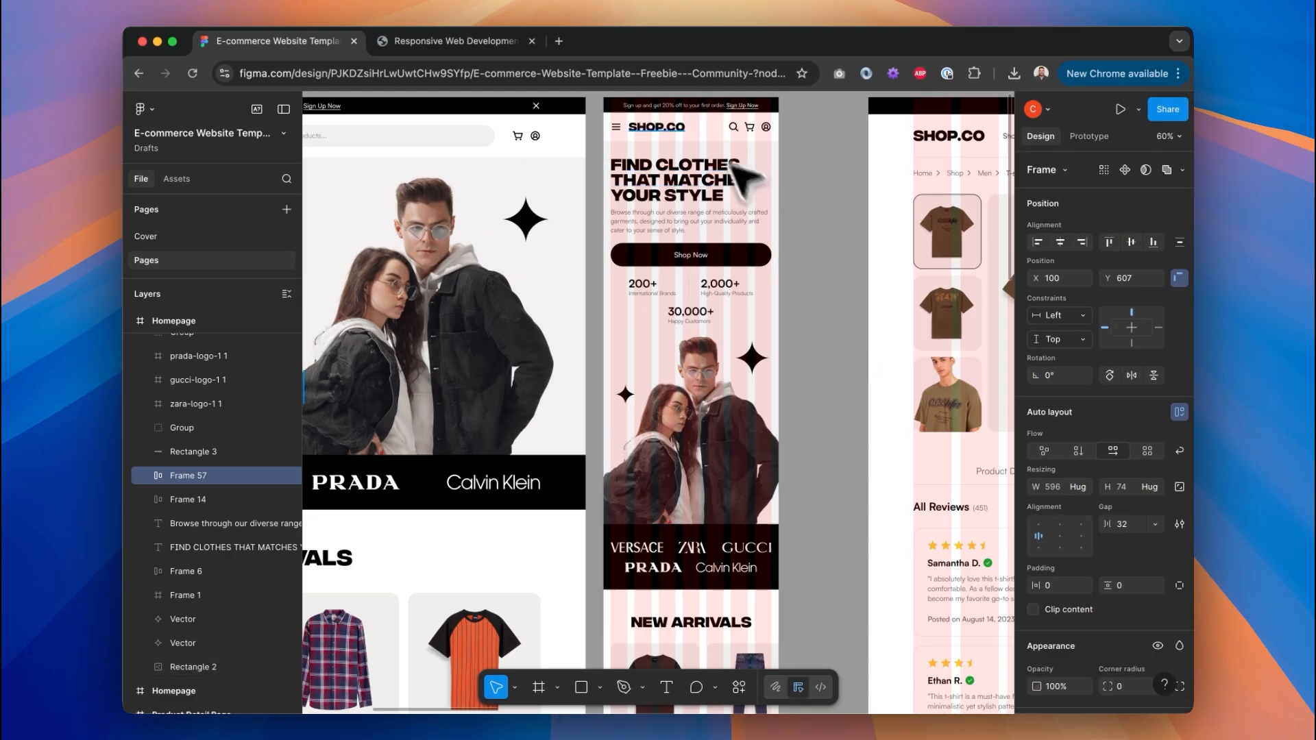
{"action": "scroll", "coordinate": [699, 171], "scroll_direction": "up", "scroll_amount": 3}
{"action": "left_click", "coordinate": [659, 261]}
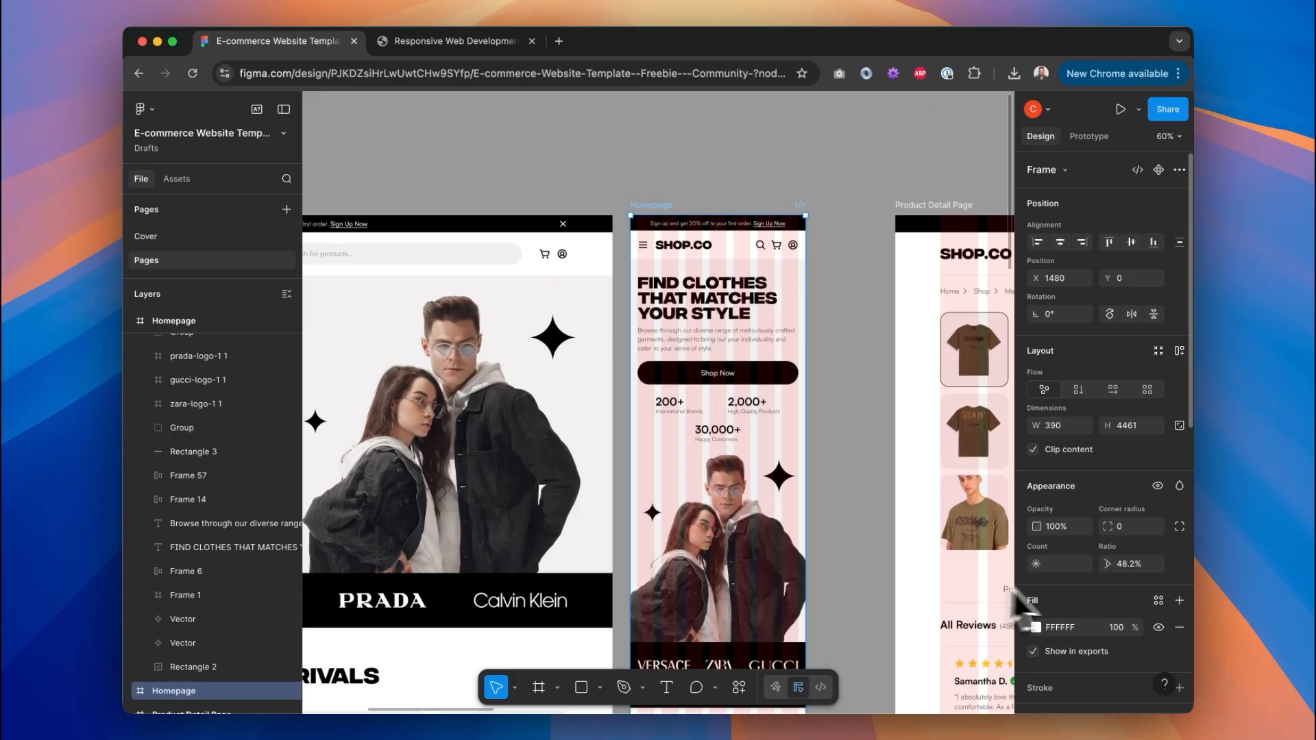
{"action": "scroll", "coordinate": [1083, 590], "scroll_direction": "down", "scroll_amount": 5}
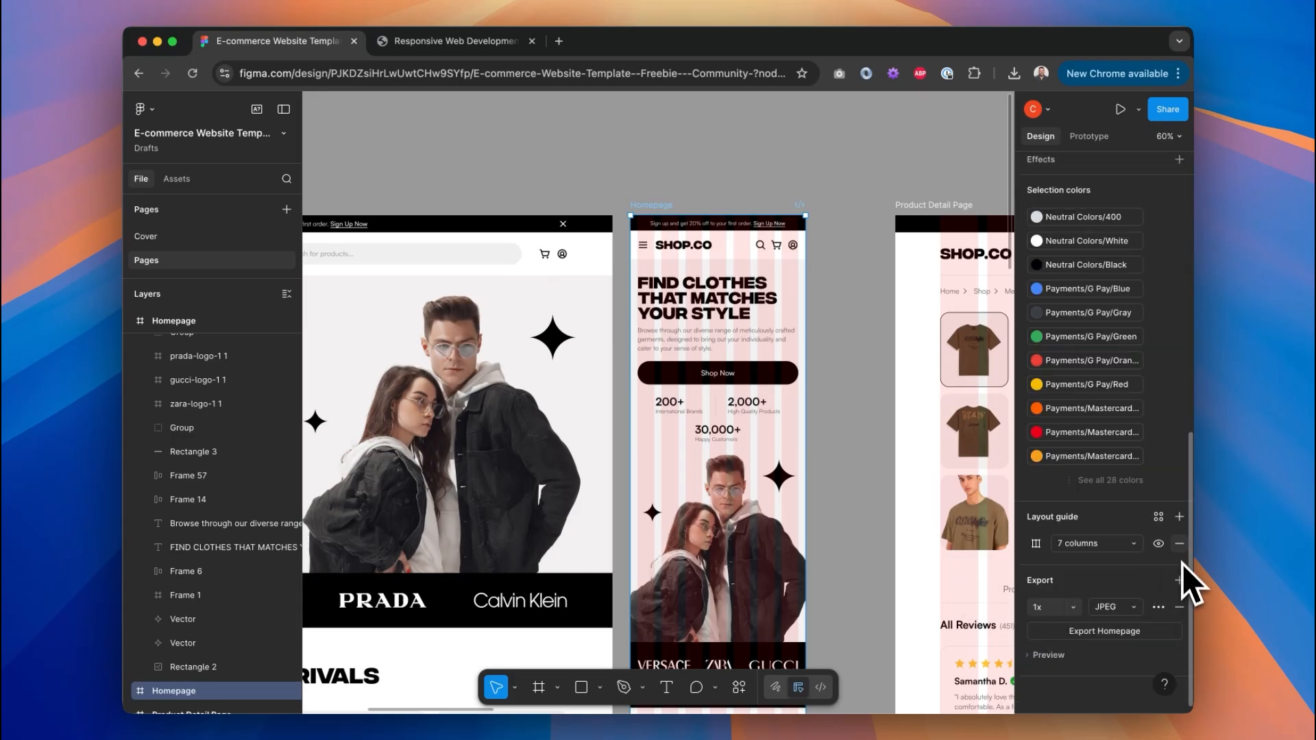
{"action": "left_click", "coordinate": [1180, 544]}
{"action": "left_click", "coordinate": [883, 398]}
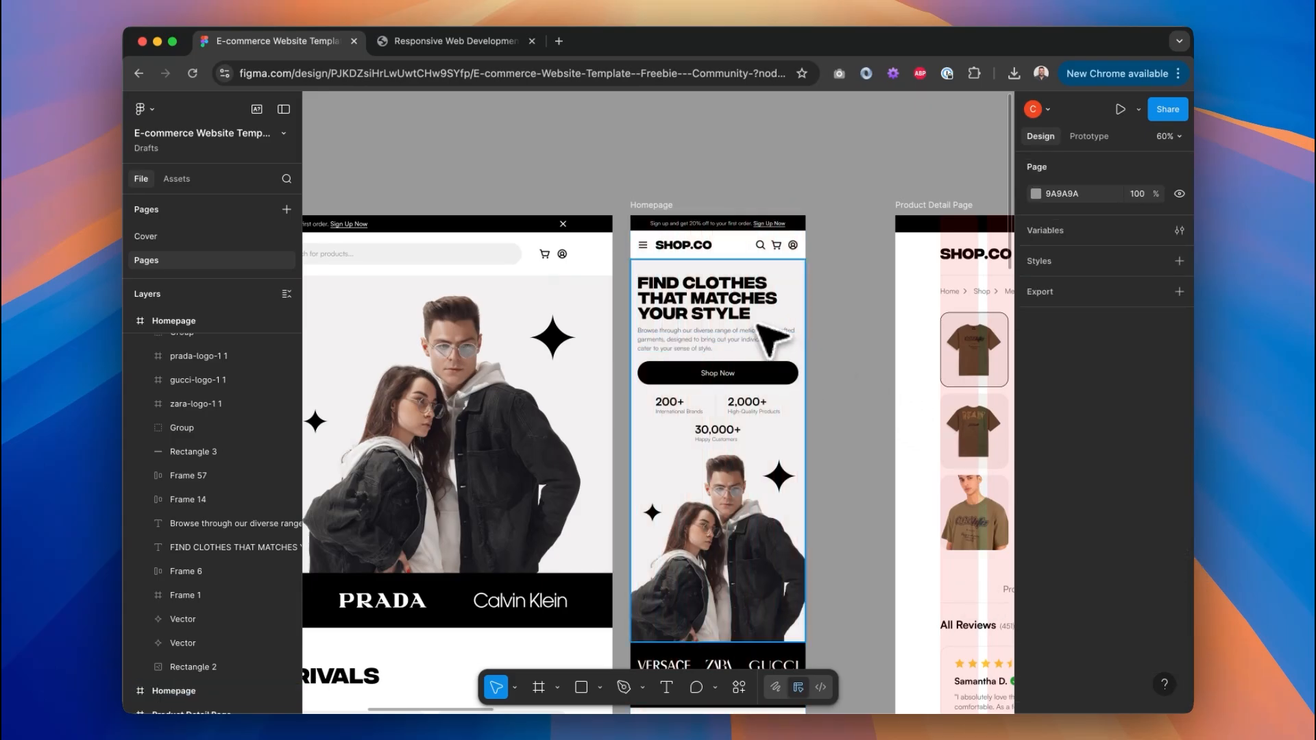
{"action": "scroll", "coordinate": [769, 337], "scroll_direction": "down", "scroll_amount": 5}
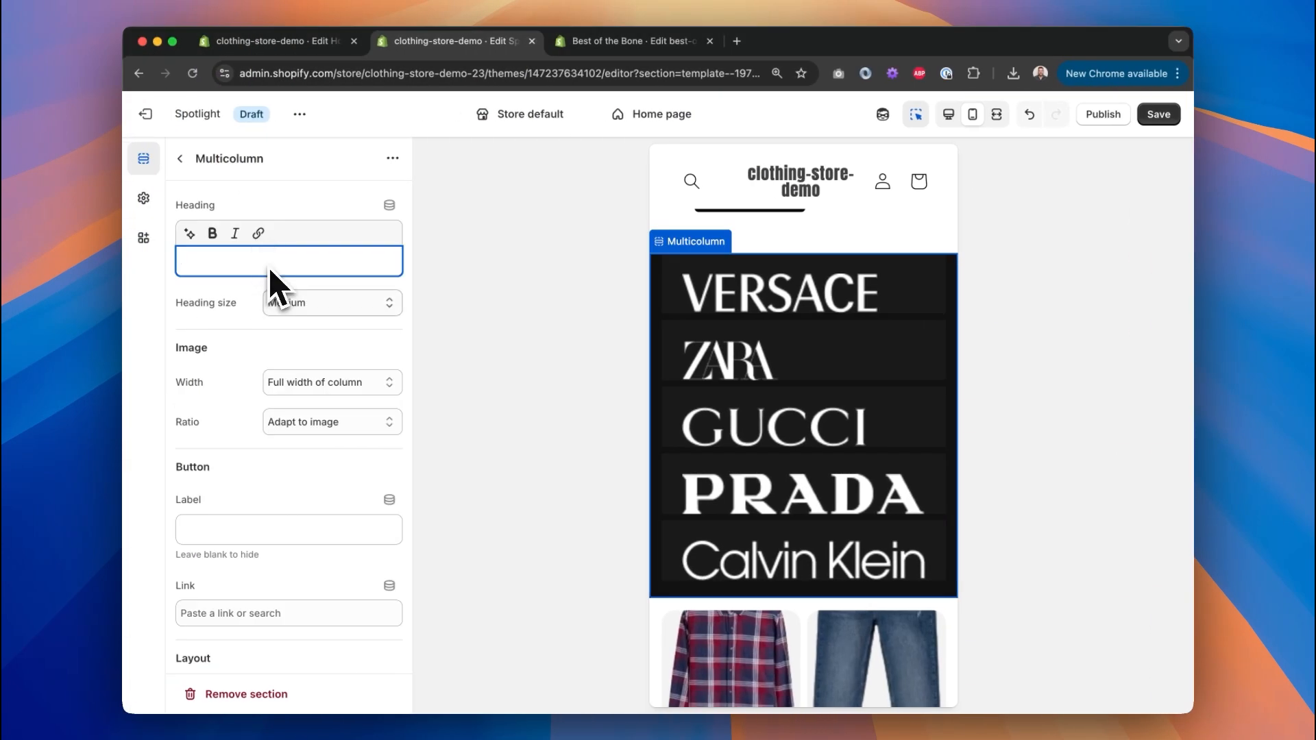
Show the brand logos on mobile as a 2-column carousel and test its arrows.
{"action": "scroll", "coordinate": [308, 431], "scroll_direction": "down", "scroll_amount": 10}
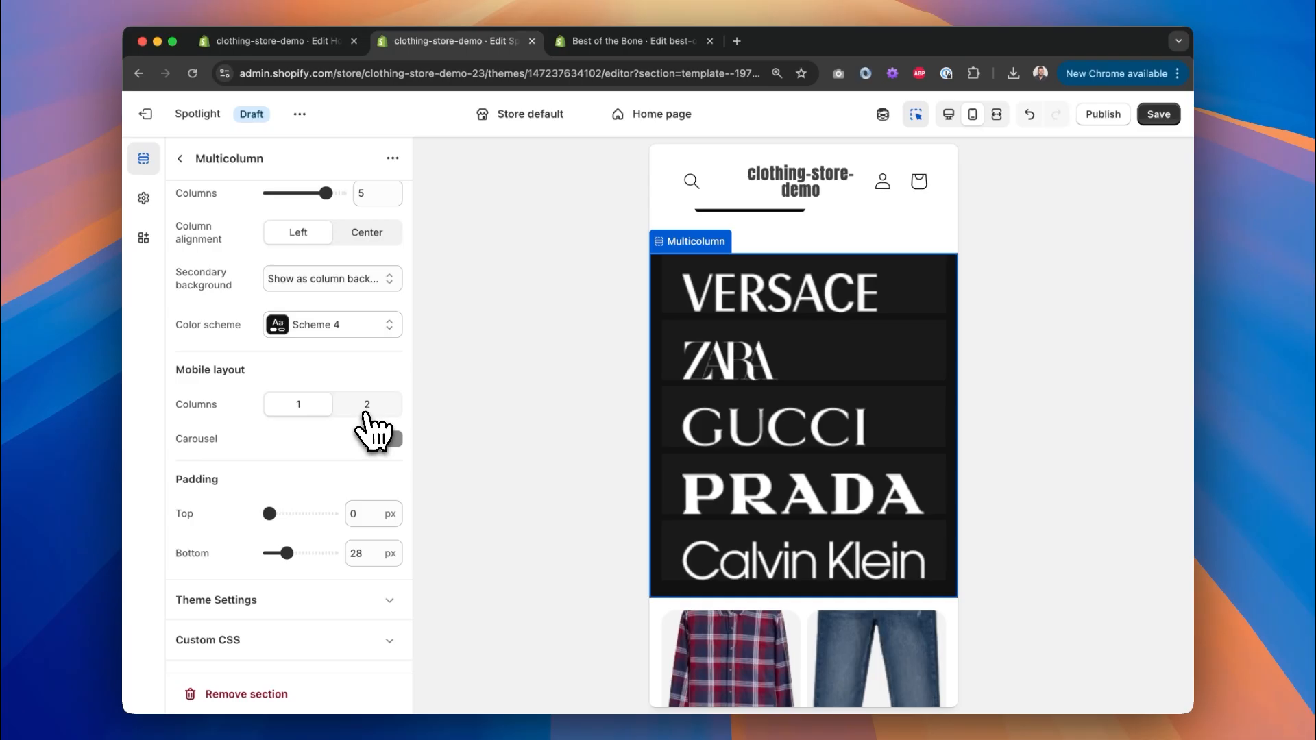
{"action": "left_click", "coordinate": [366, 411]}
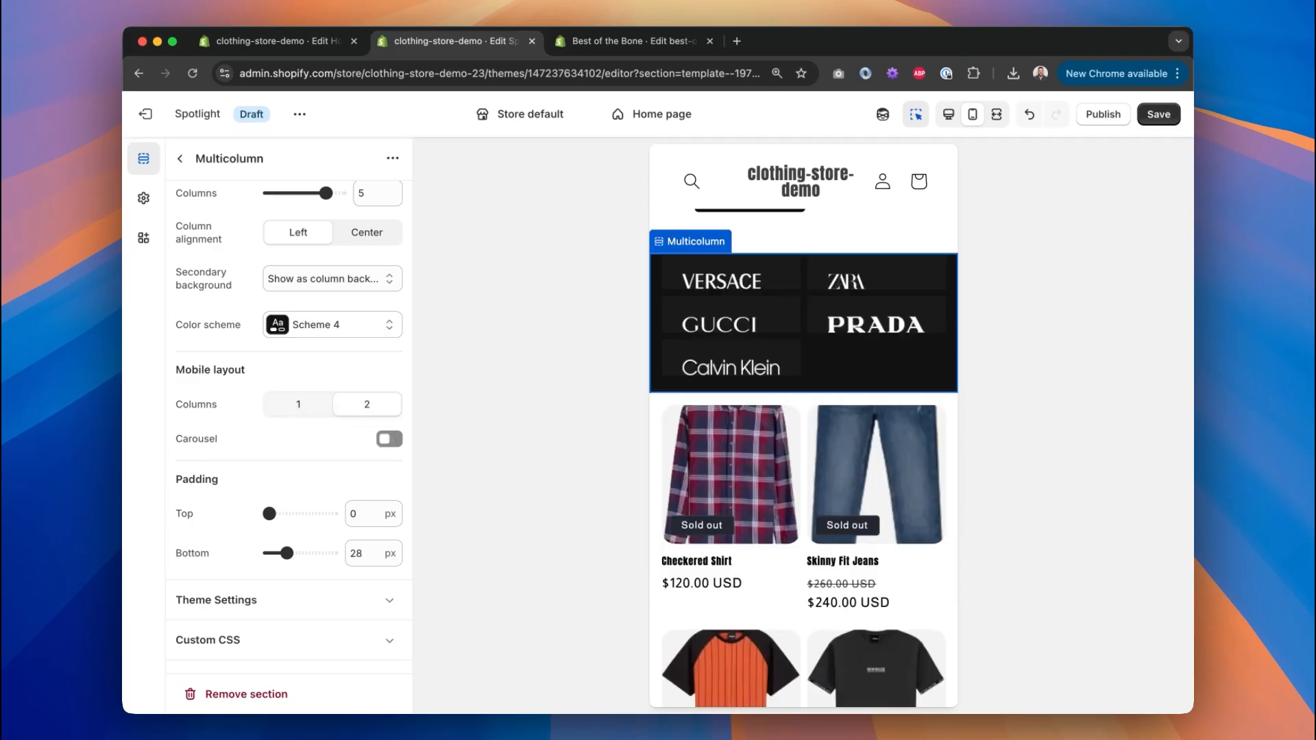
{"action": "left_click", "coordinate": [388, 439]}
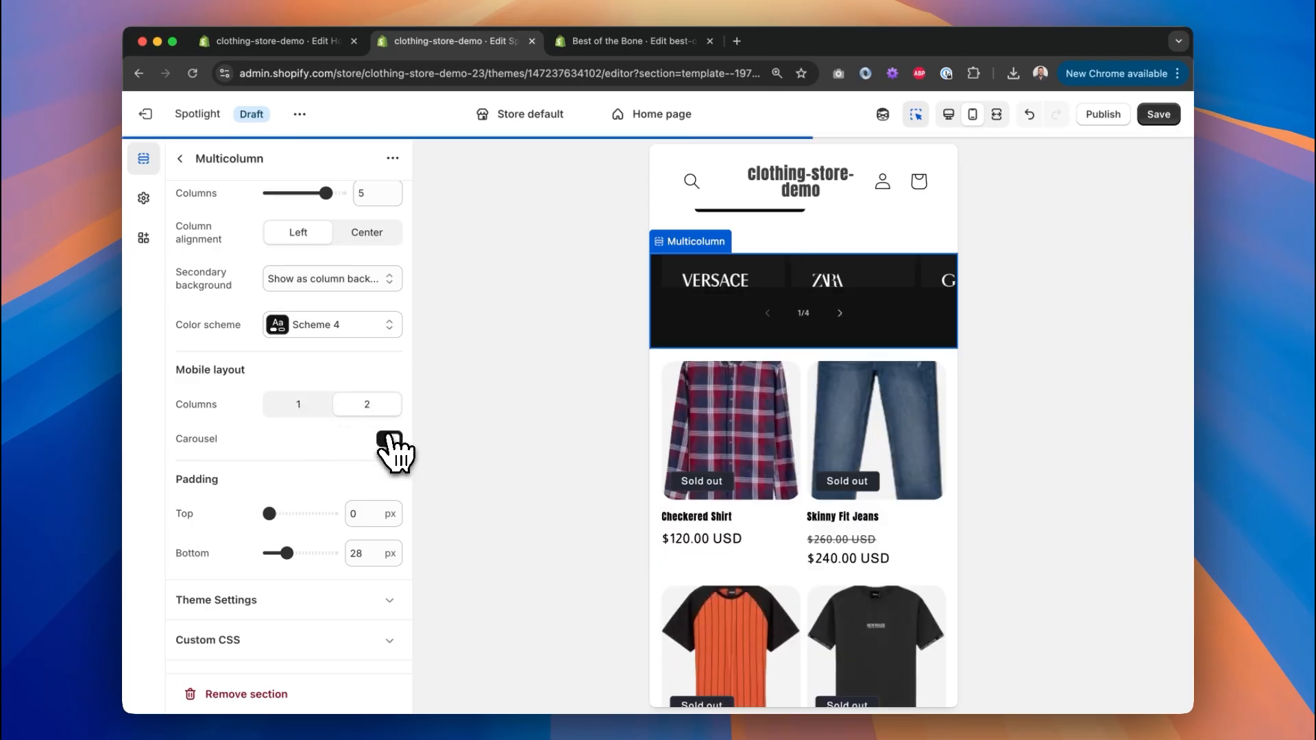
{"action": "left_click", "coordinate": [840, 313]}
{"action": "left_click", "coordinate": [841, 313]}
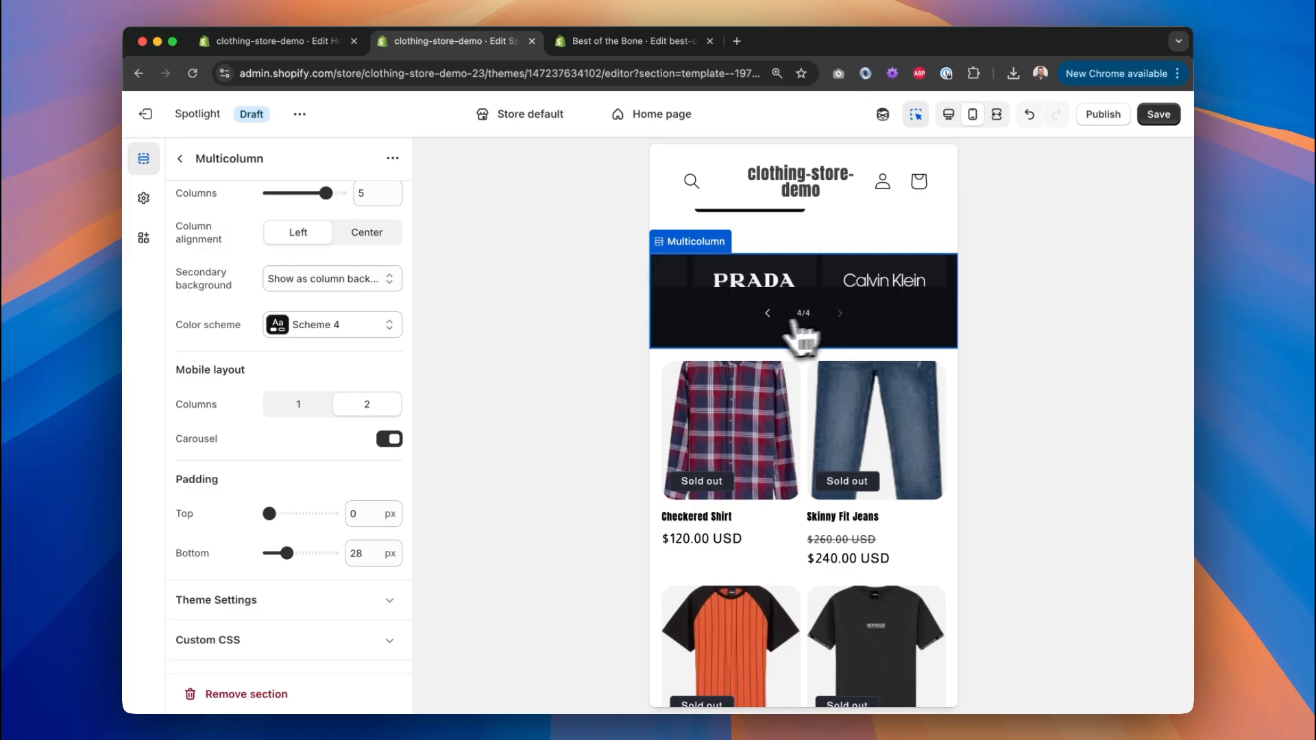
{"action": "left_click", "coordinate": [768, 314]}
{"action": "left_click", "coordinate": [768, 314]}
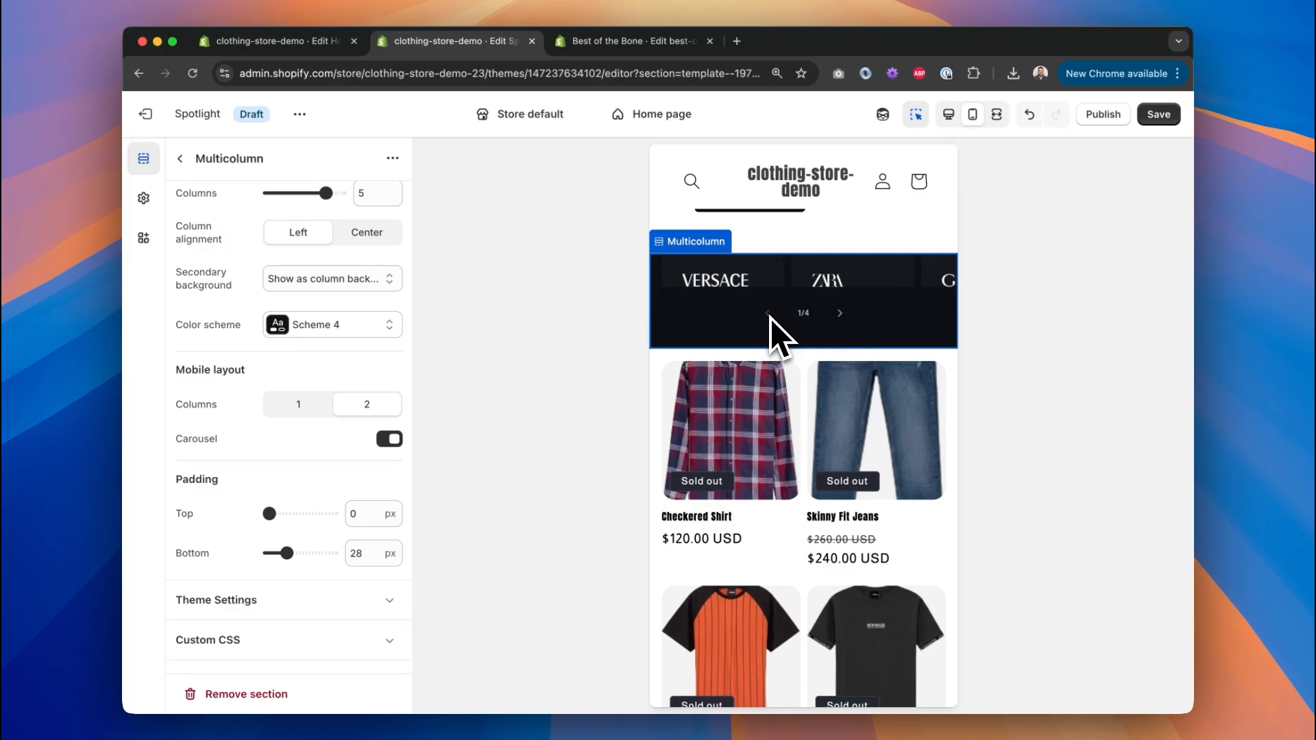
{"action": "left_click", "coordinate": [840, 314]}
{"action": "left_click", "coordinate": [840, 314]}
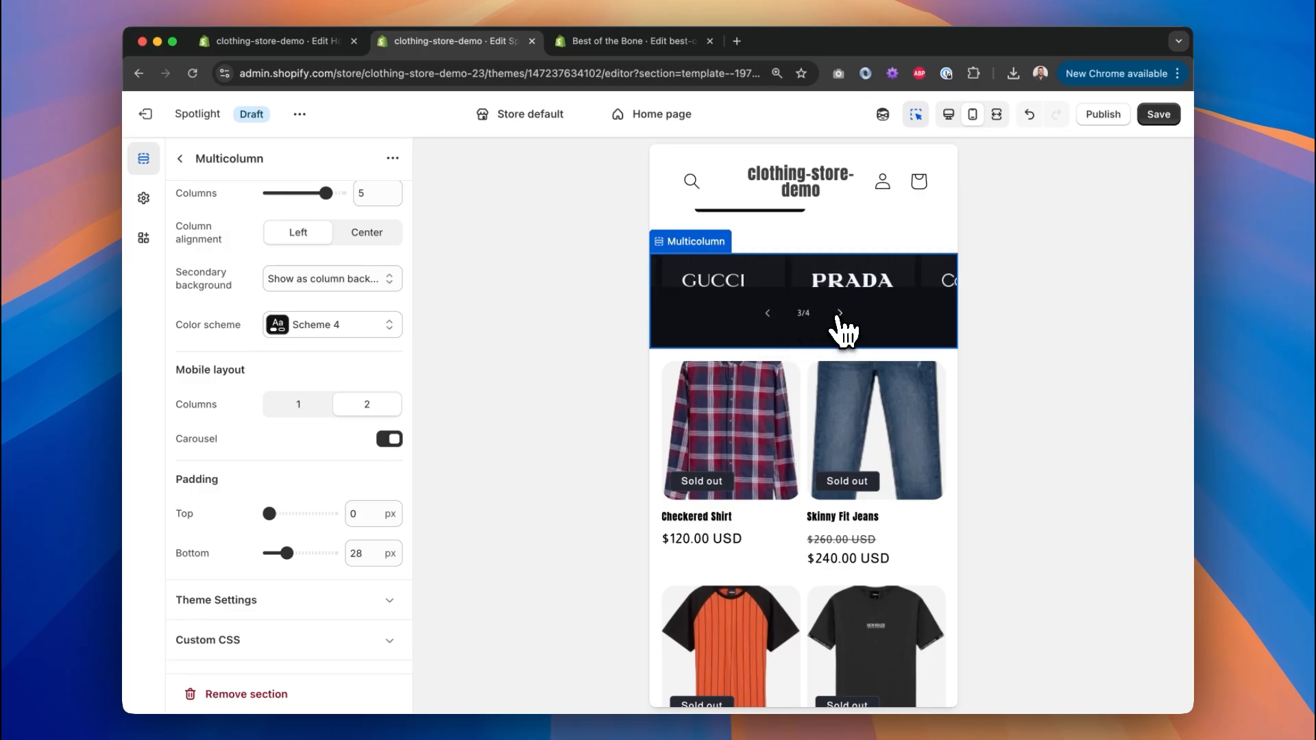
{"action": "left_click", "coordinate": [839, 314]}
{"action": "left_click", "coordinate": [769, 314]}
{"action": "left_click", "coordinate": [769, 314]}
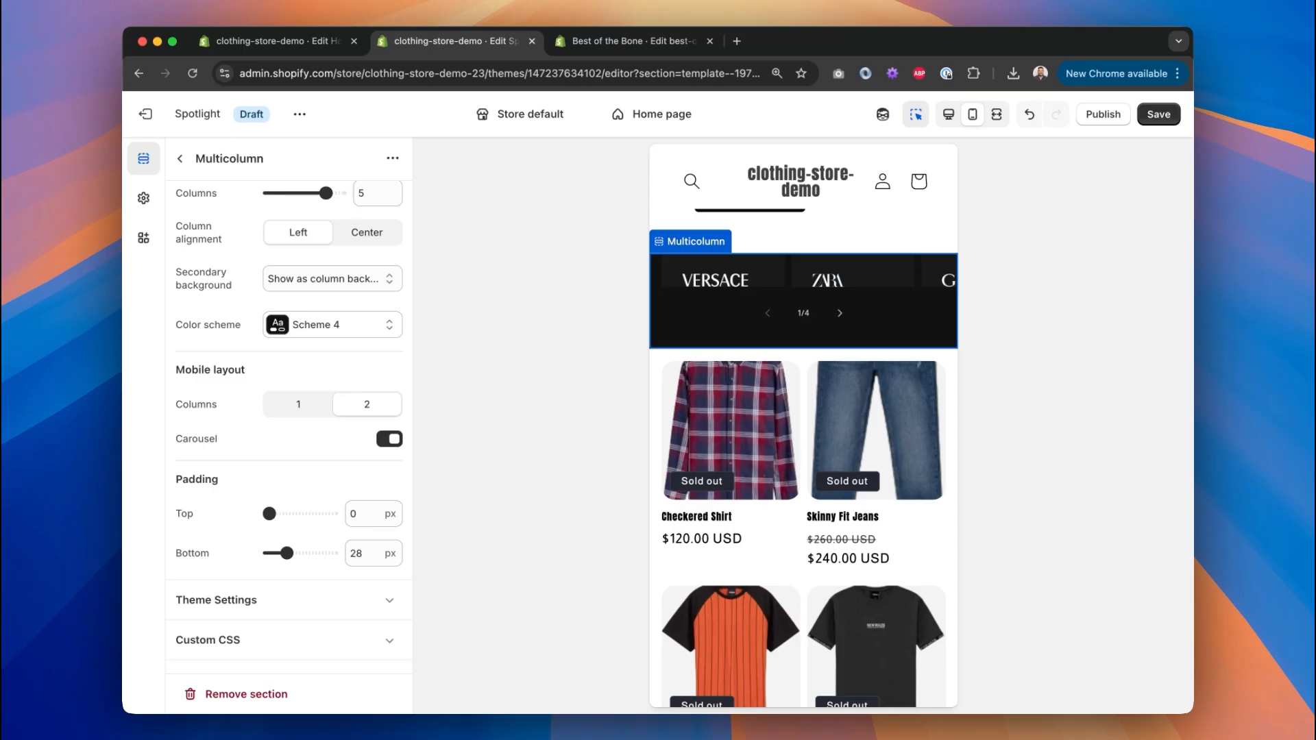
Collapse the Multicolumn column list and open the Featured collection settings.
{"action": "scroll", "coordinate": [294, 404], "scroll_direction": "up", "scroll_amount": 10}
{"action": "left_click", "coordinate": [180, 159]}
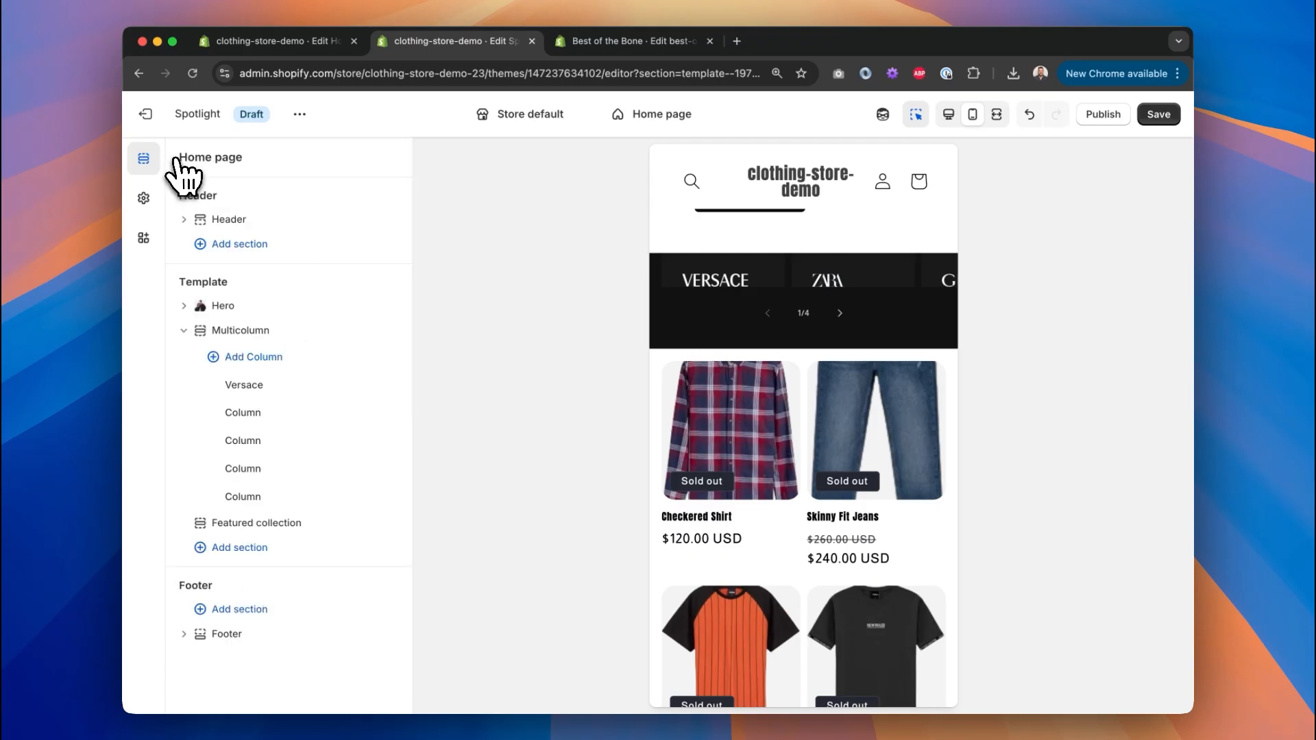
{"action": "left_click", "coordinate": [183, 331]}
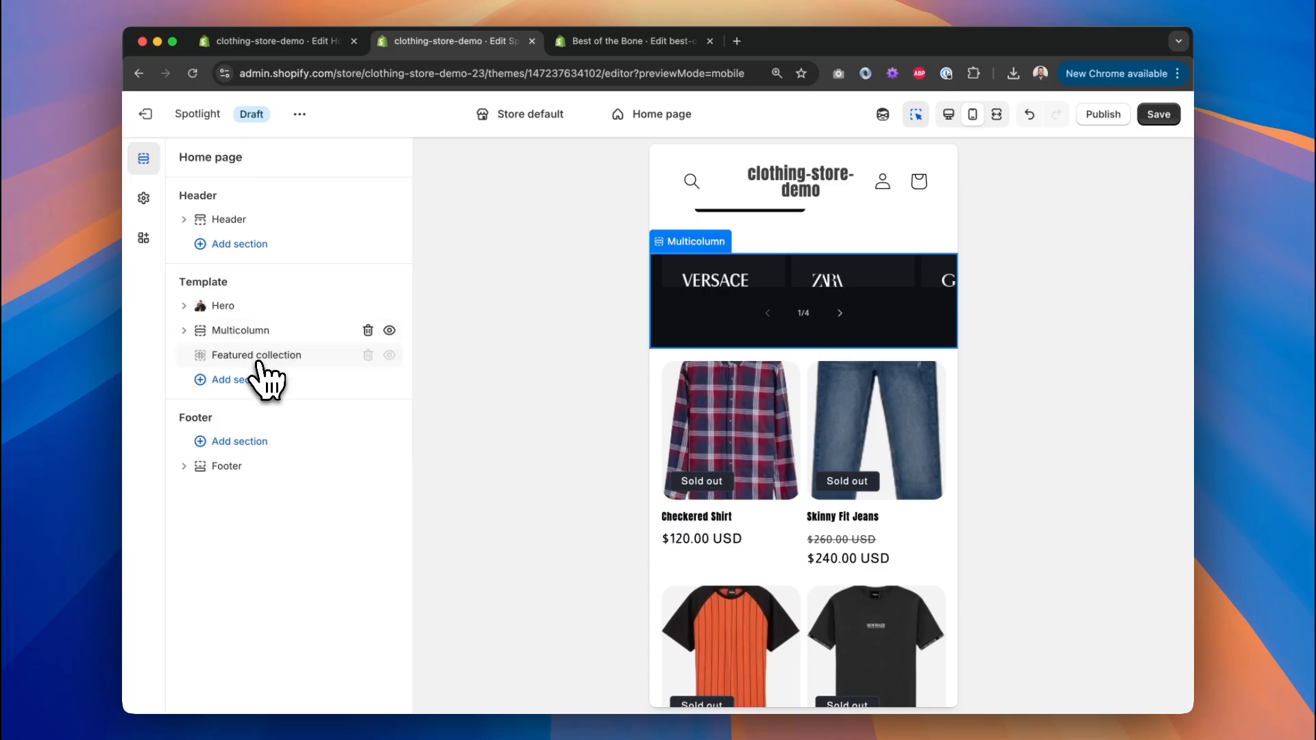
{"action": "left_click", "coordinate": [262, 353]}
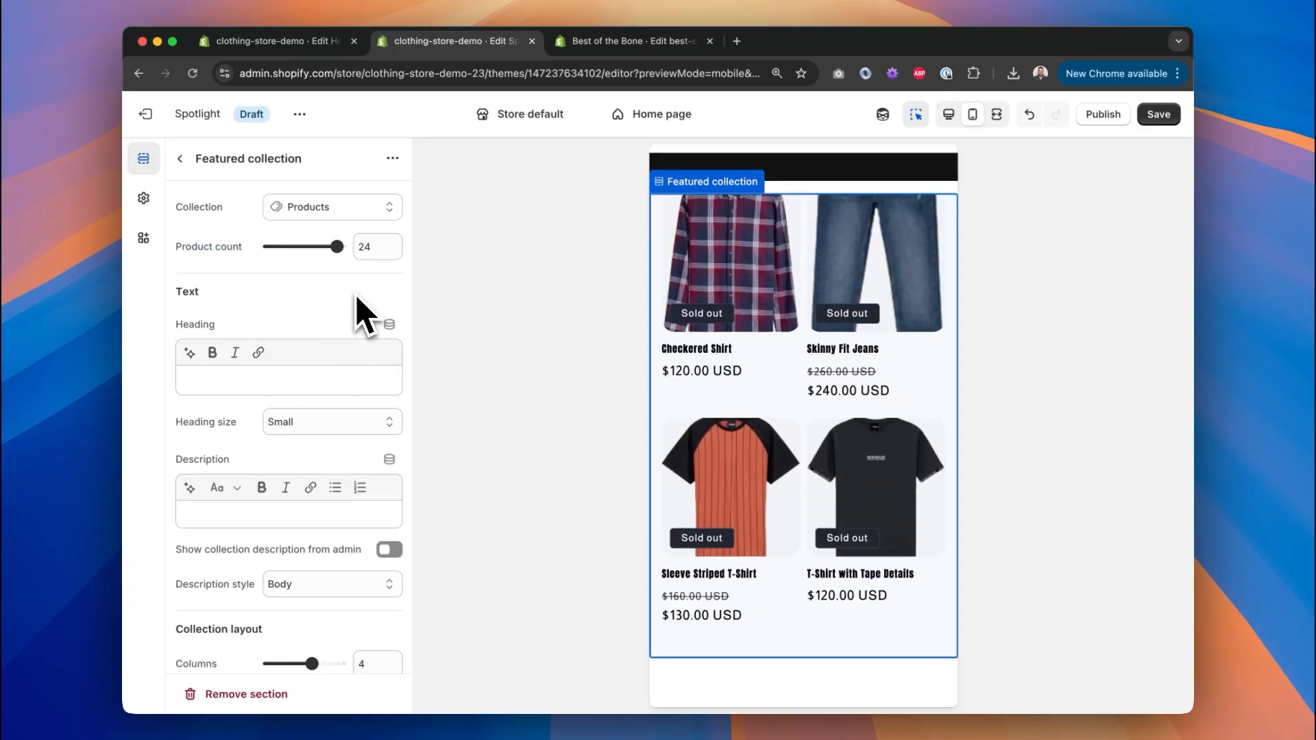
Return the preview to desktop, compare New Arrivals in Figma, and edit the Featured collection heading.
{"action": "left_click", "coordinate": [959, 113]}
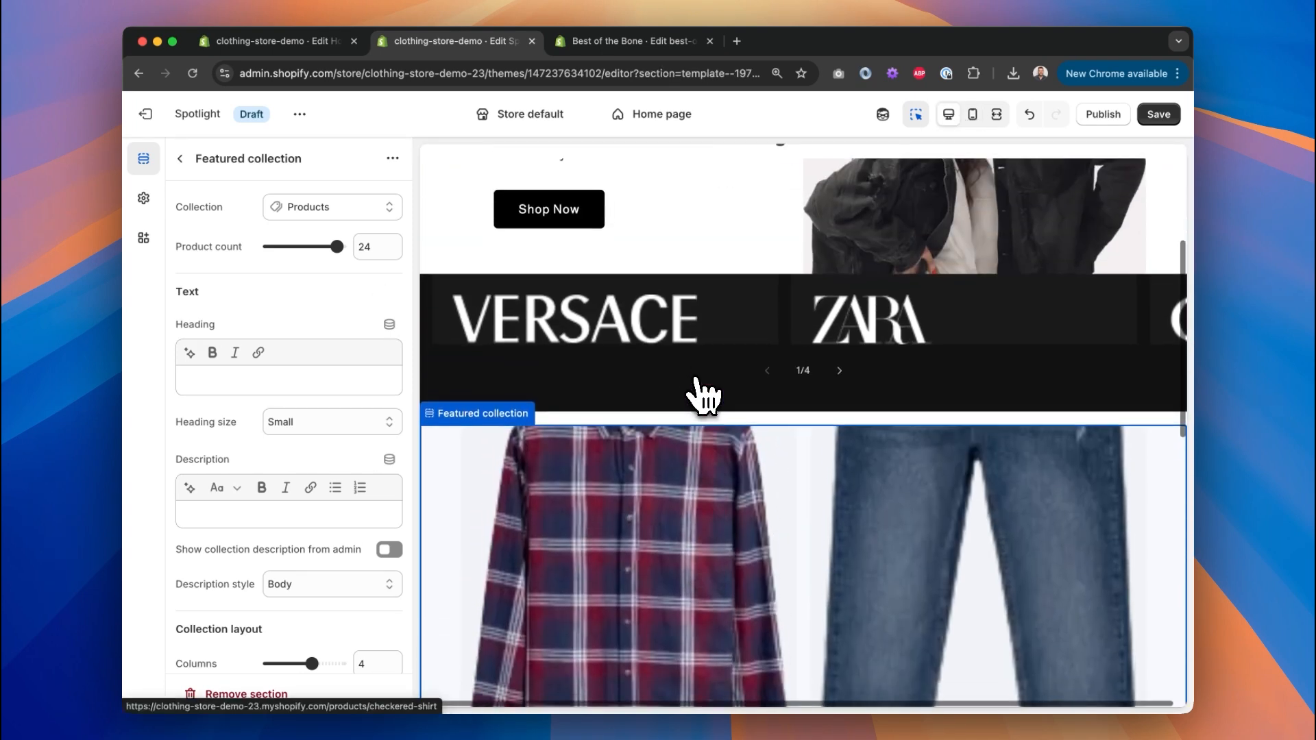
{"action": "scroll", "coordinate": [696, 381], "scroll_direction": "down", "scroll_amount": 2}
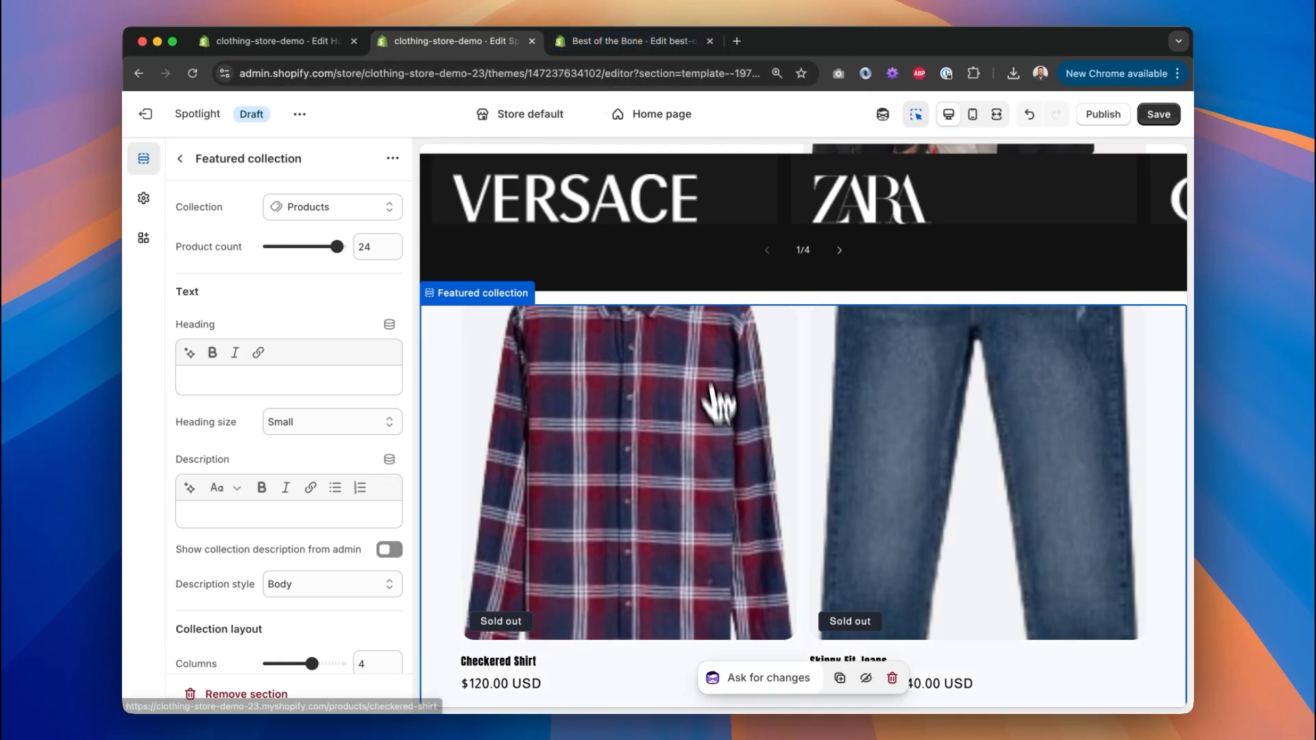
{"action": "key", "text": "ctrl+Right"}
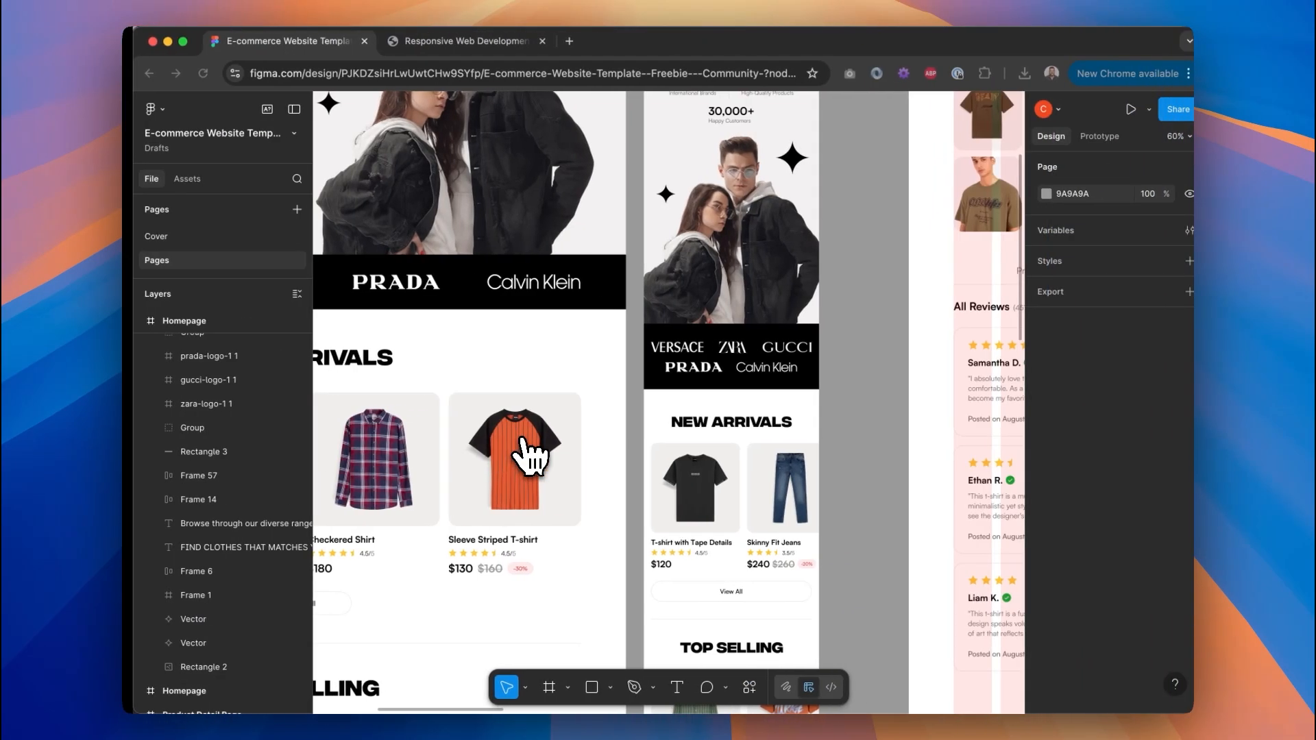
{"action": "scroll", "coordinate": [524, 404], "scroll_direction": "left", "scroll_amount": 7}
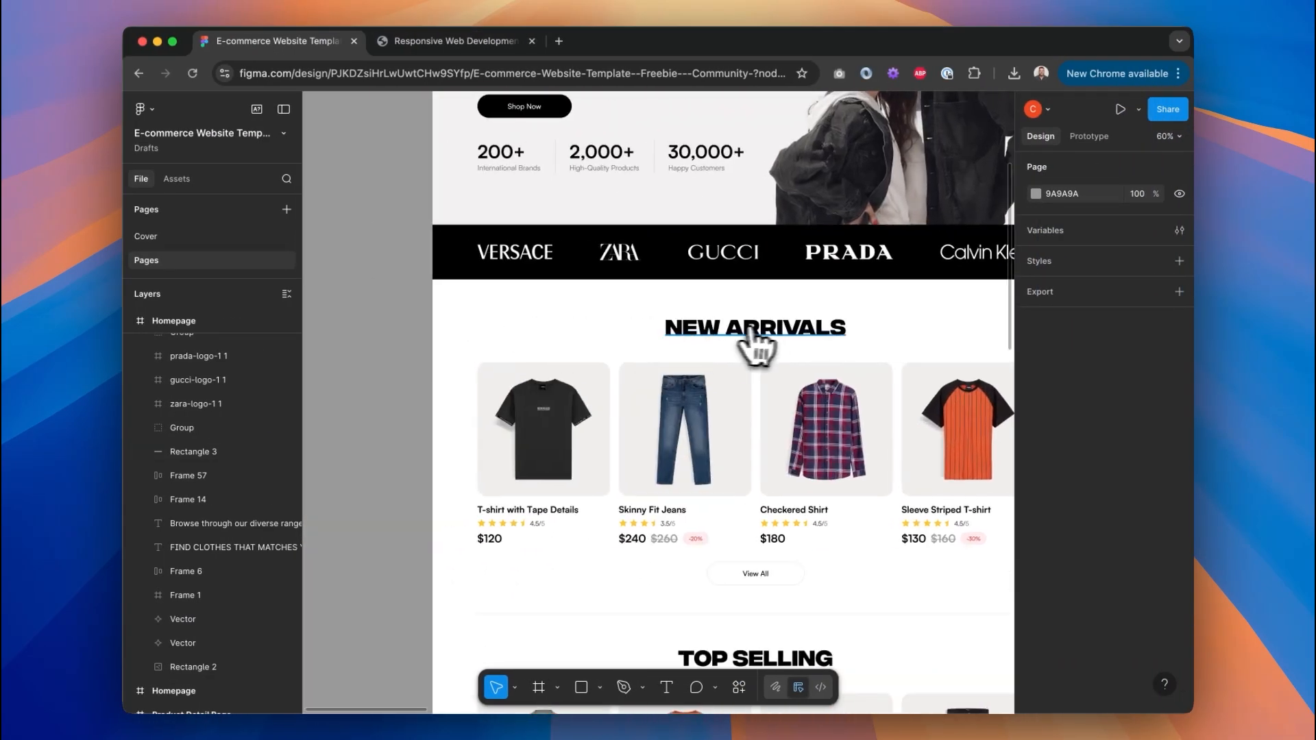
{"action": "key", "text": "ctrl+Left"}
{"action": "left_click", "coordinate": [242, 380]}
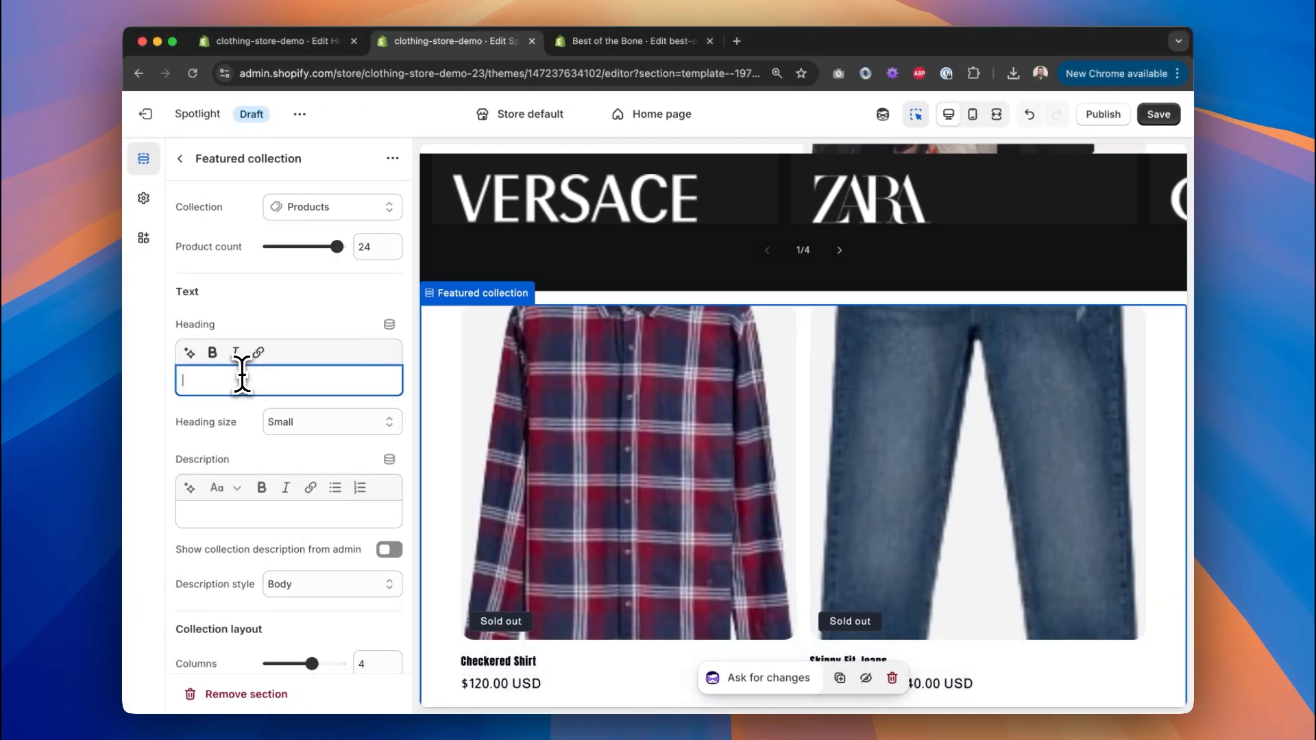
{"action": "type", "text": "New Arrivals"}
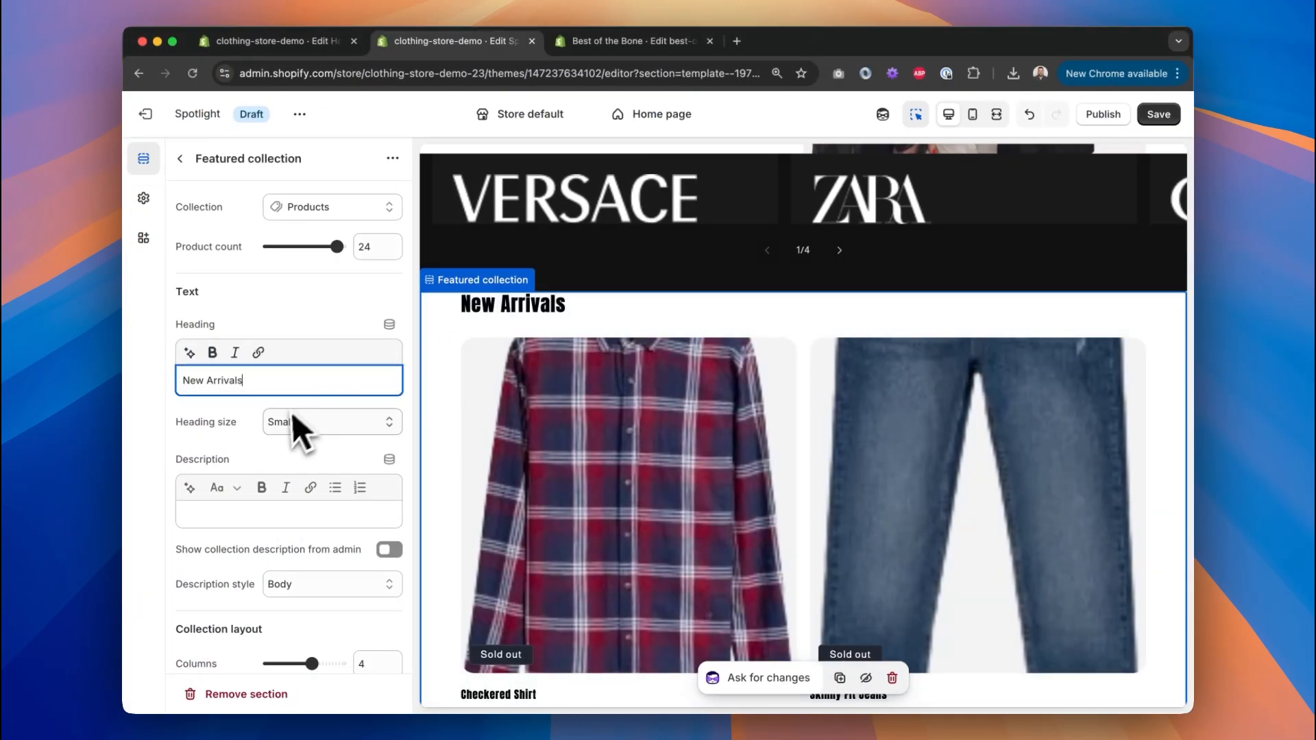
{"action": "left_click", "coordinate": [295, 430]}
{"action": "left_click", "coordinate": [309, 457]}
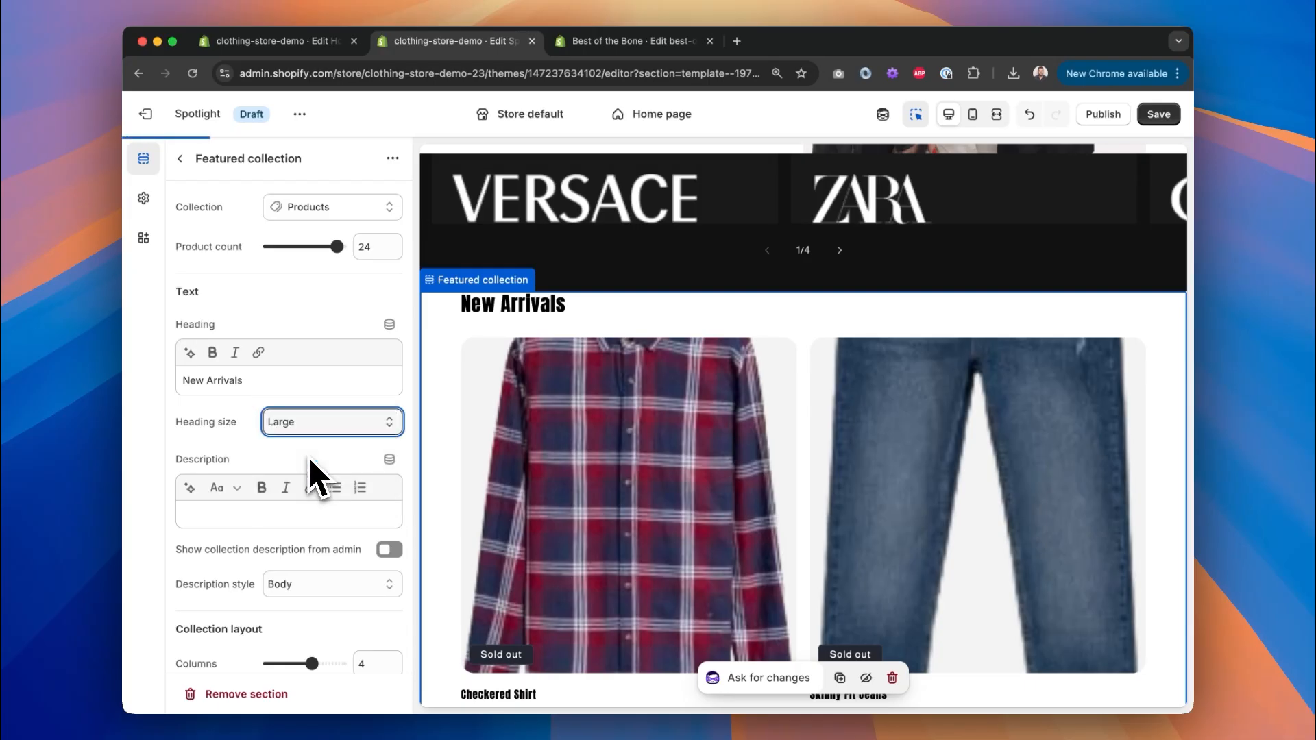
{"action": "scroll", "coordinate": [274, 342], "scroll_direction": "down", "scroll_amount": 5}
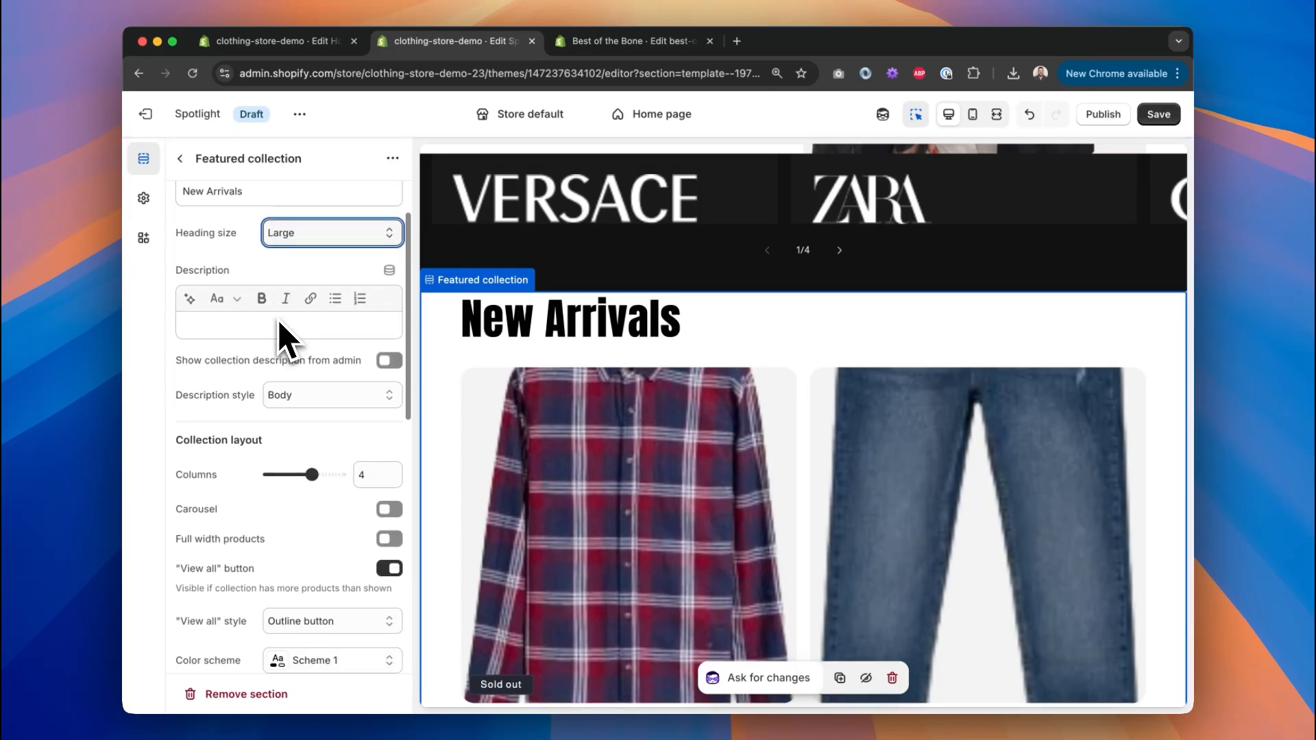
{"action": "scroll", "coordinate": [285, 336], "scroll_direction": "down", "scroll_amount": 15}
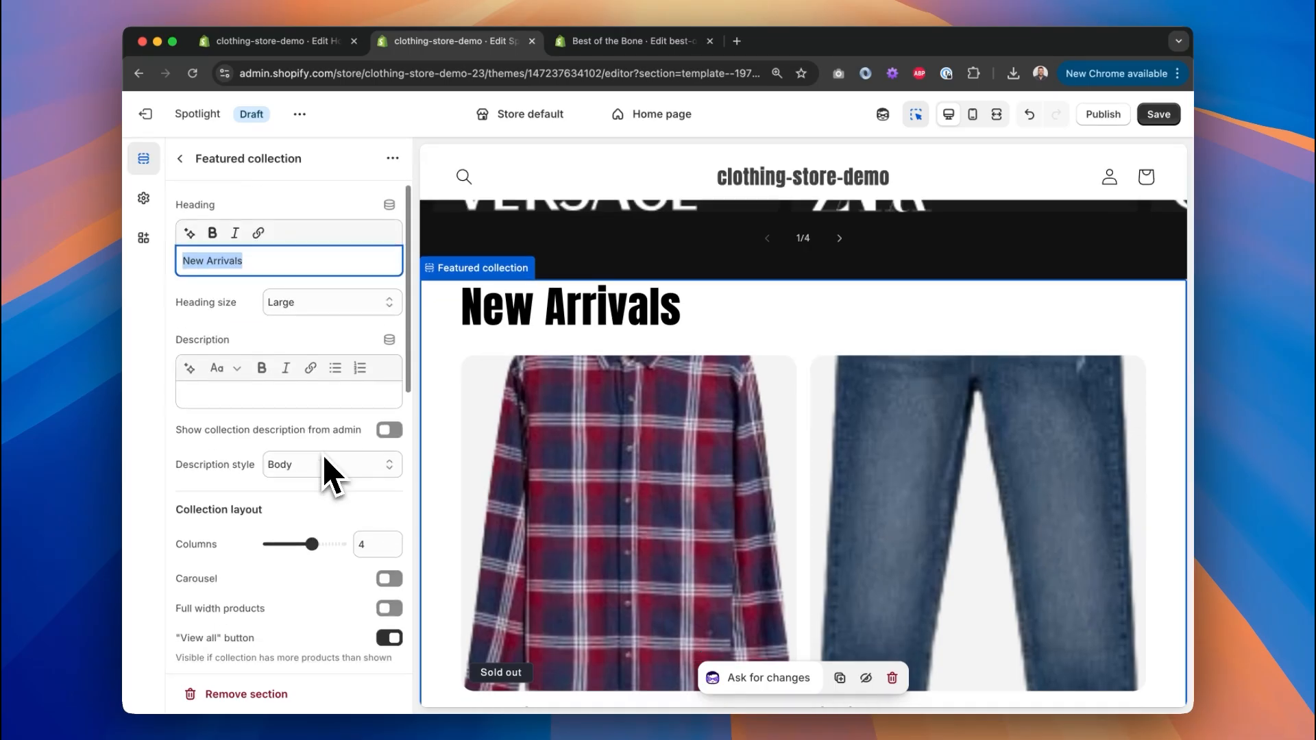
{"action": "scroll", "coordinate": [330, 471], "scroll_direction": "down", "scroll_amount": 15}
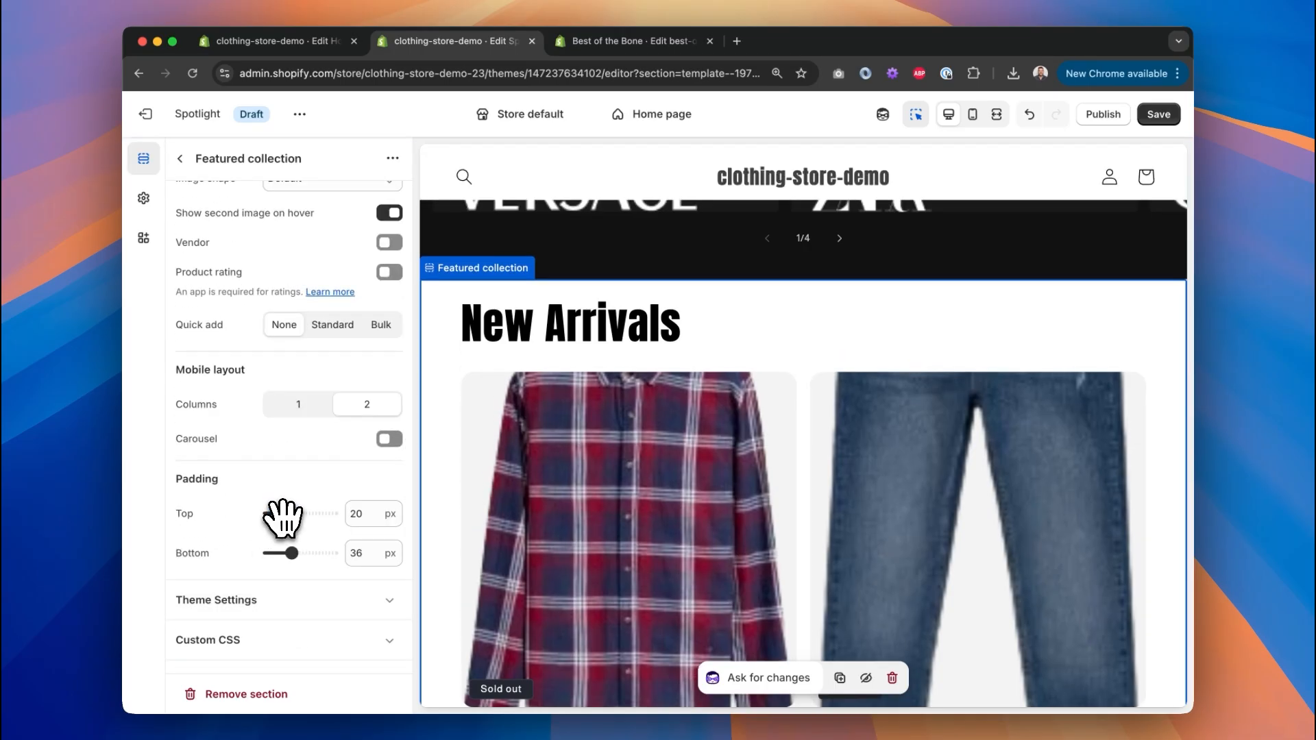
{"action": "scroll", "coordinate": [284, 461], "scroll_direction": "up", "scroll_amount": 5}
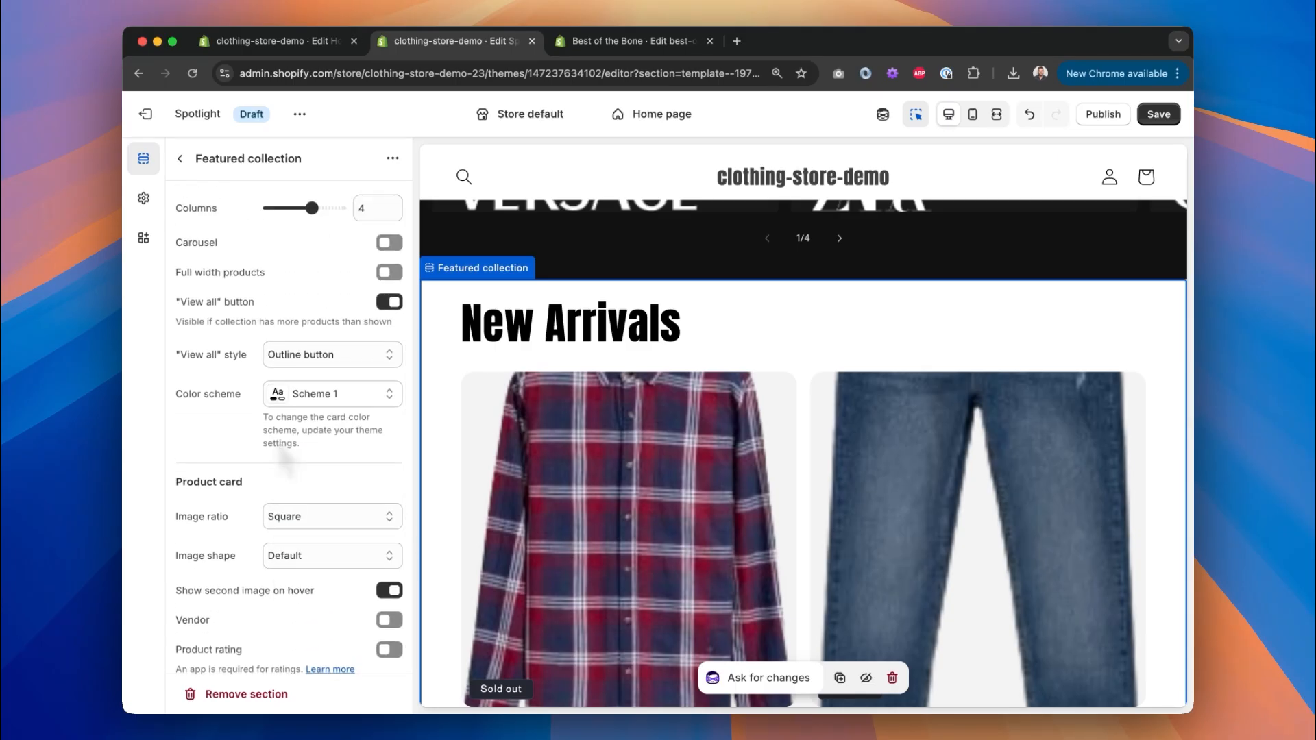
{"action": "scroll", "coordinate": [284, 461], "scroll_direction": "up", "scroll_amount": 2}
{"action": "scroll", "coordinate": [284, 461], "scroll_direction": "down", "scroll_amount": 3}
{"action": "scroll", "coordinate": [284, 460], "scroll_direction": "up", "scroll_amount": 5}
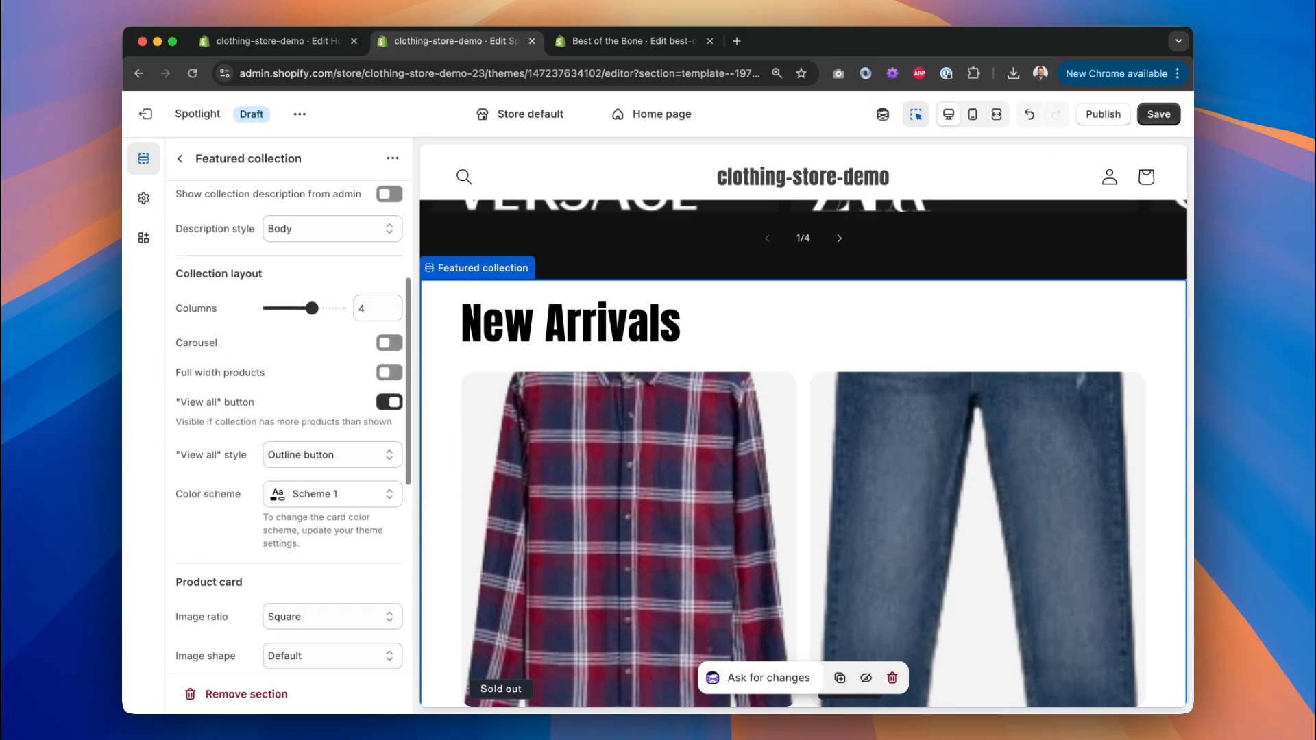
{"action": "scroll", "coordinate": [314, 423], "scroll_direction": "up", "scroll_amount": 5}
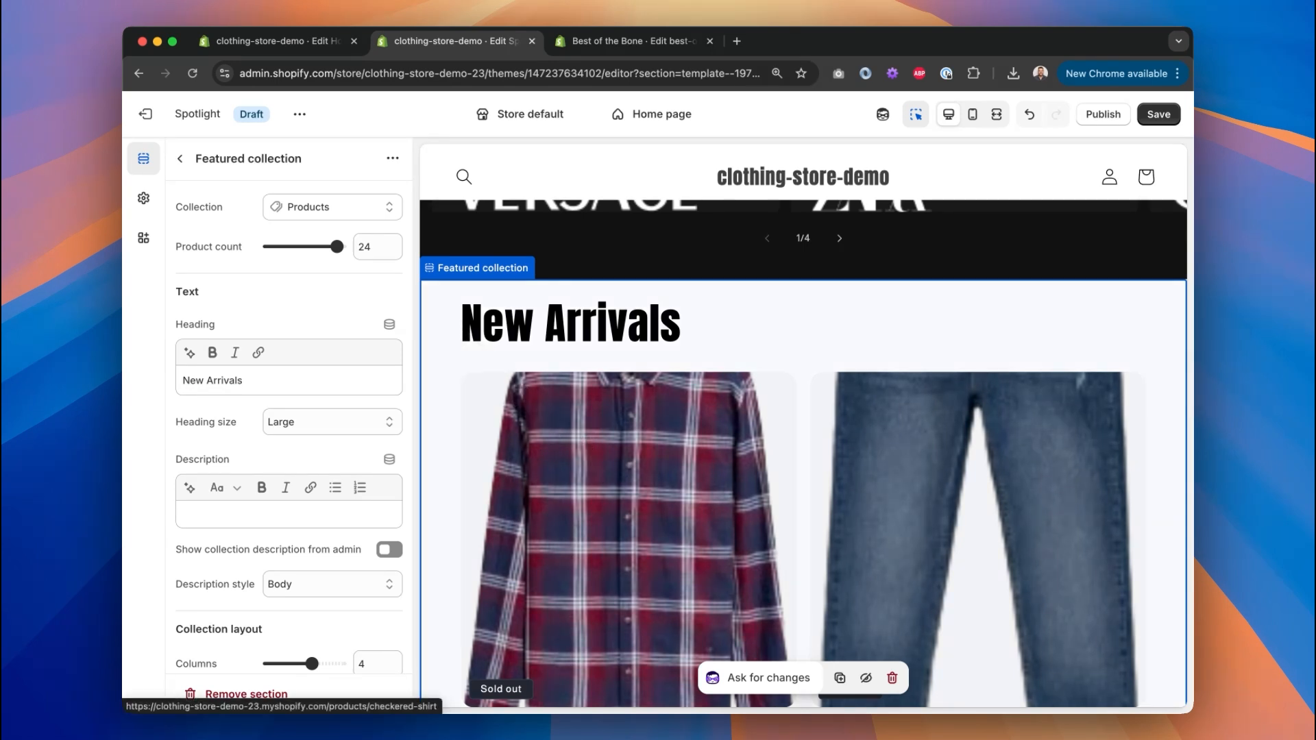
{"action": "scroll", "coordinate": [627, 480], "scroll_direction": "down", "scroll_amount": 5}
{"action": "scroll", "coordinate": [627, 480], "scroll_direction": "up", "scroll_amount": 3}
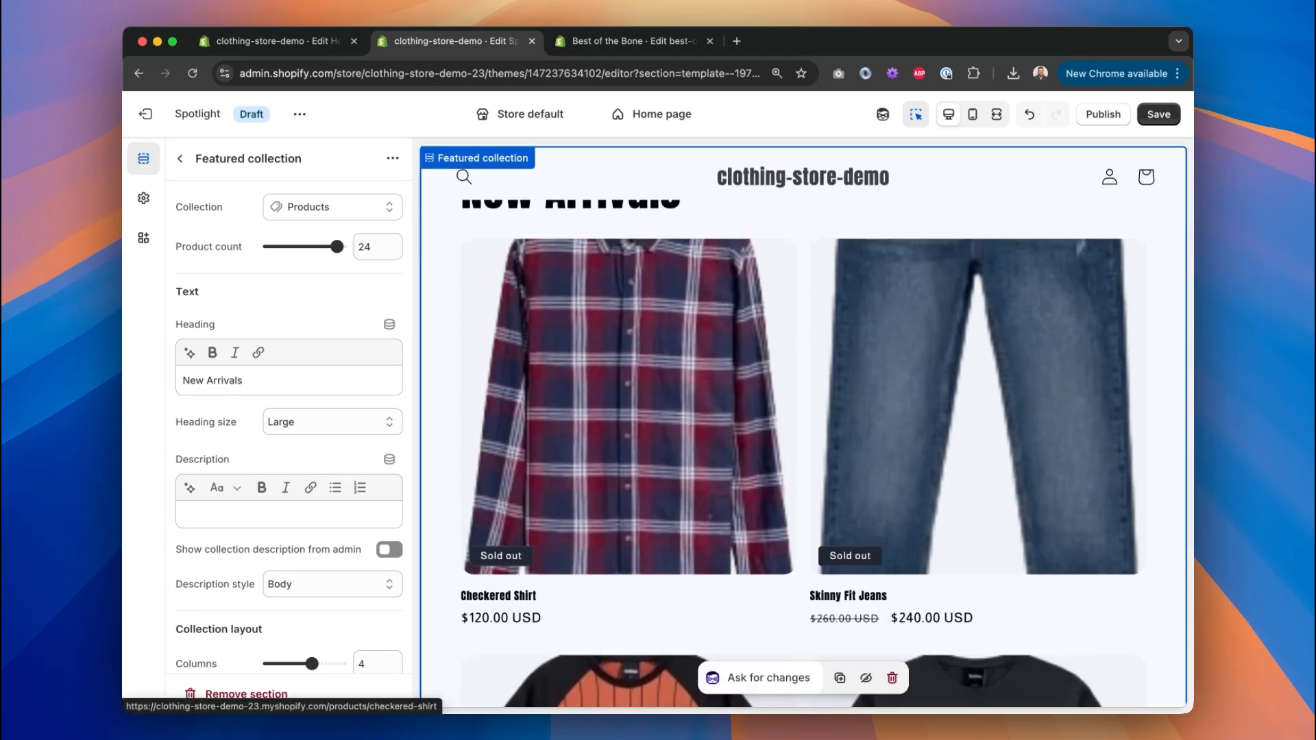
Replace the Featured collection's source with the New Arrivals collection.
{"action": "left_click", "coordinate": [180, 158]}
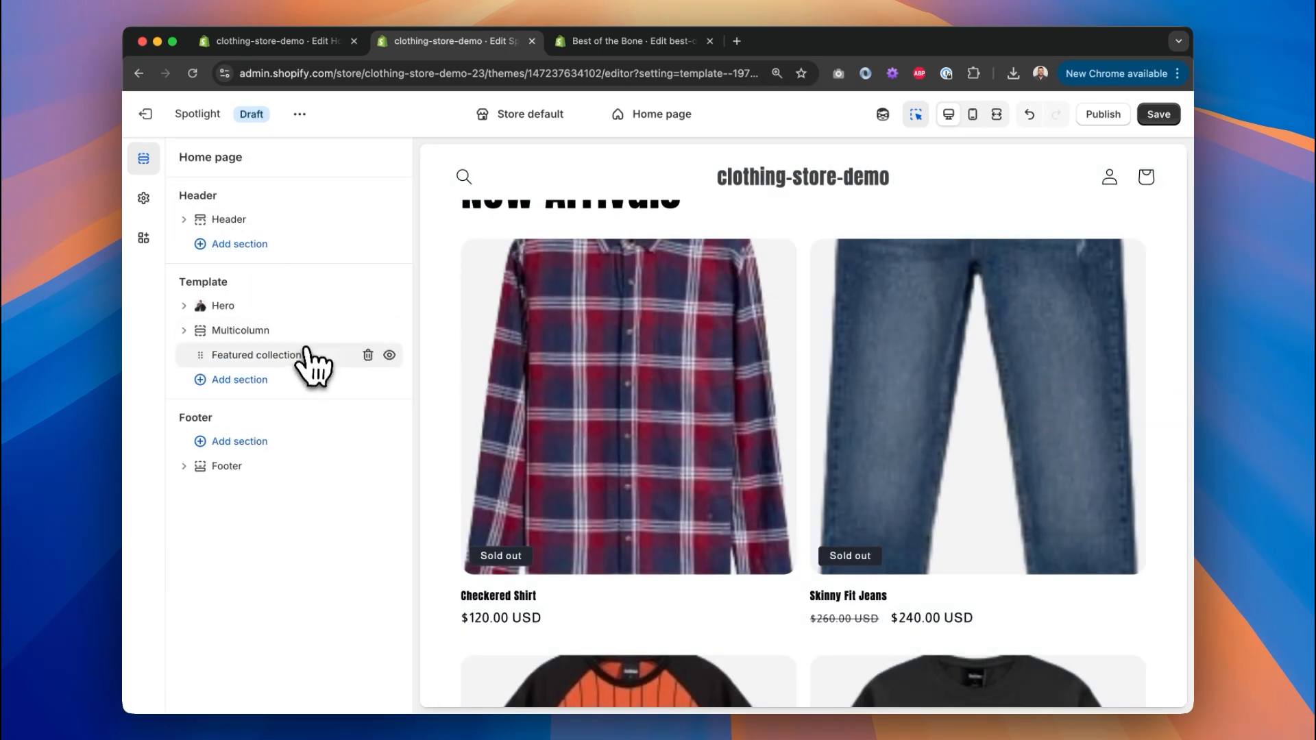
{"action": "left_click", "coordinate": [248, 366]}
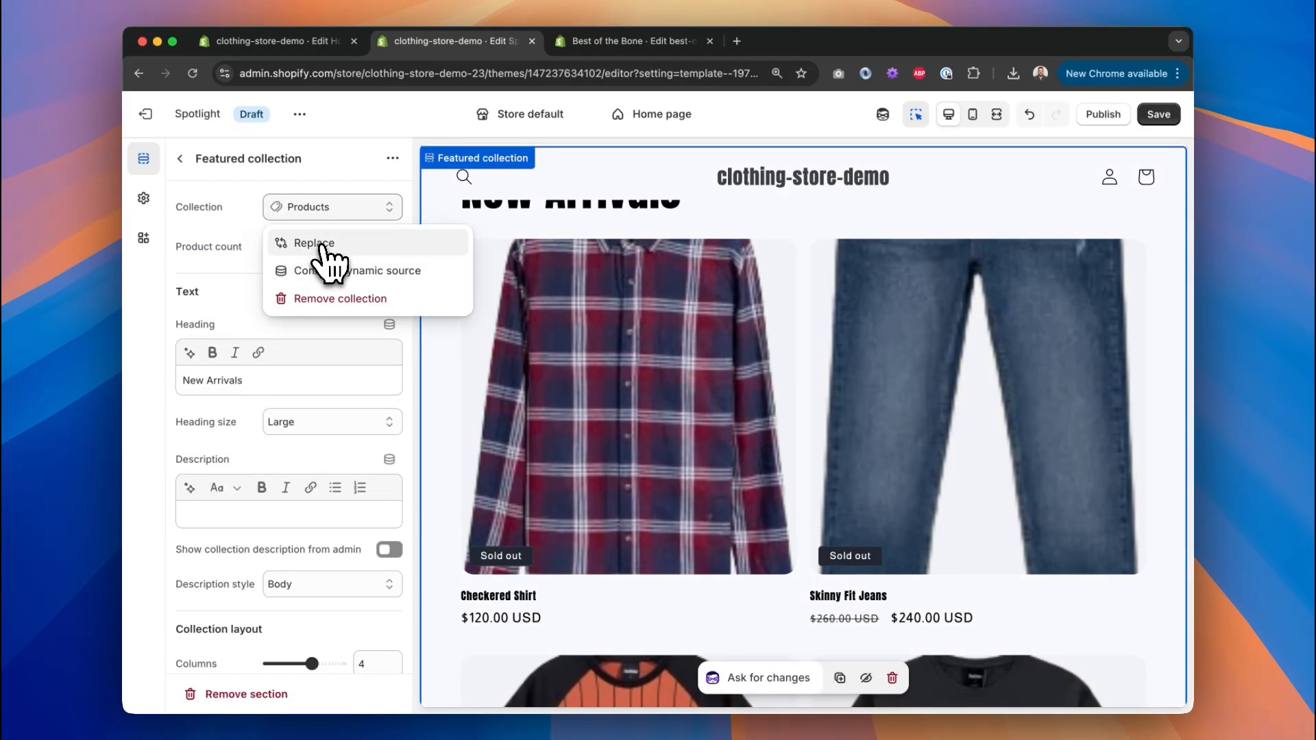
{"action": "left_click", "coordinate": [321, 244]}
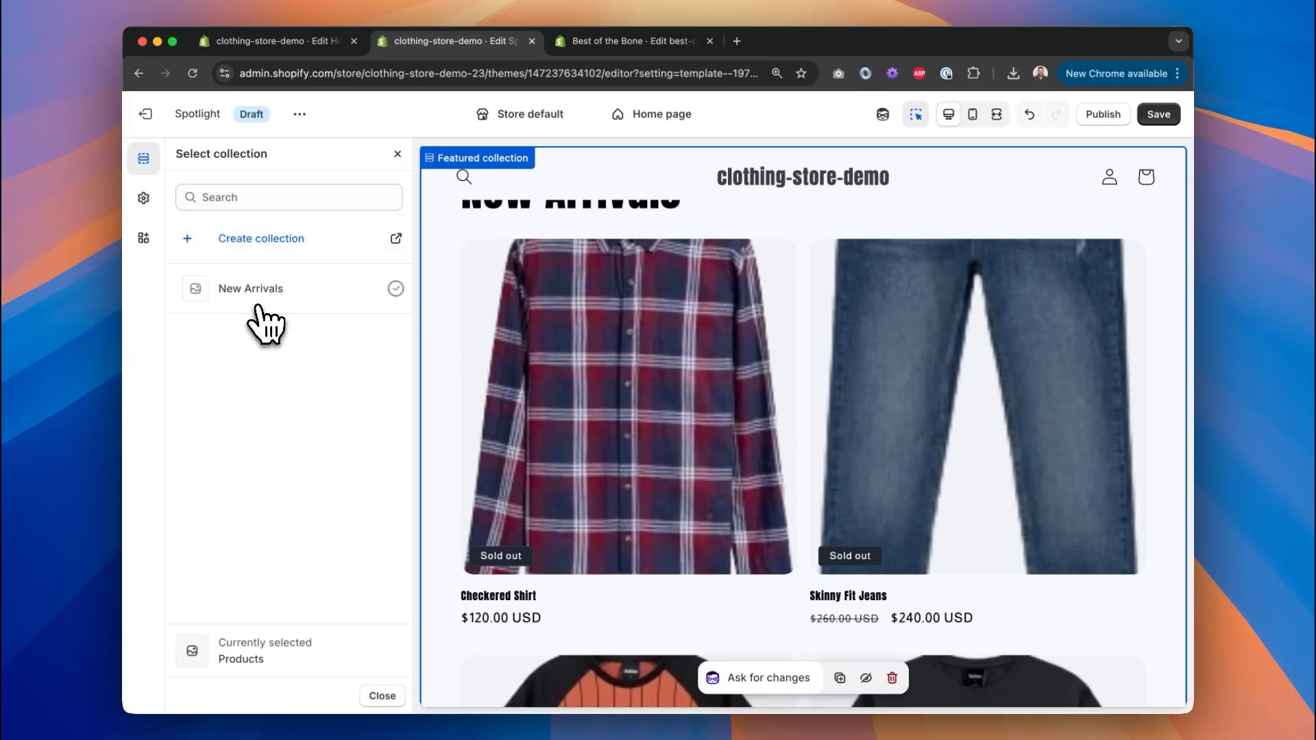
{"action": "left_click", "coordinate": [258, 306]}
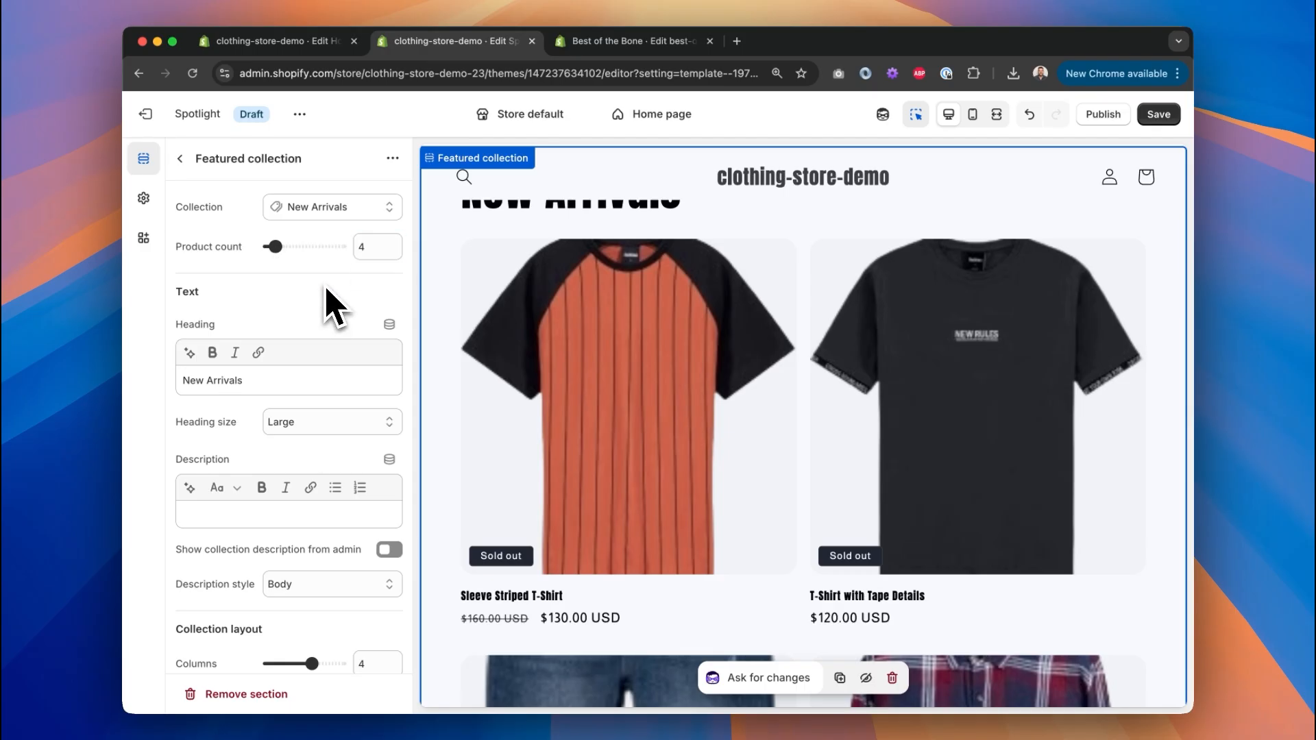
{"action": "scroll", "coordinate": [641, 347], "scroll_direction": "down", "scroll_amount": 7}
{"action": "scroll", "coordinate": [652, 347], "scroll_direction": "up", "scroll_amount": 10}
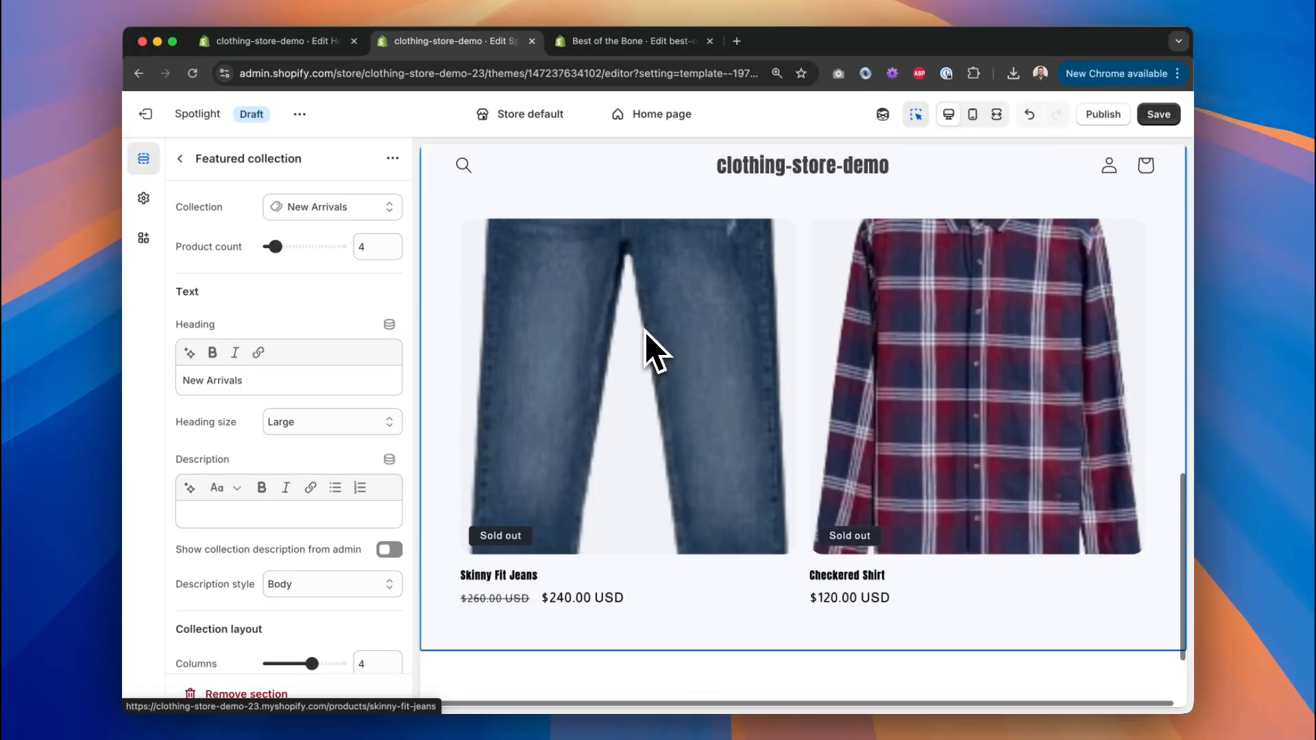
{"action": "scroll", "coordinate": [377, 309], "scroll_direction": "down", "scroll_amount": 5}
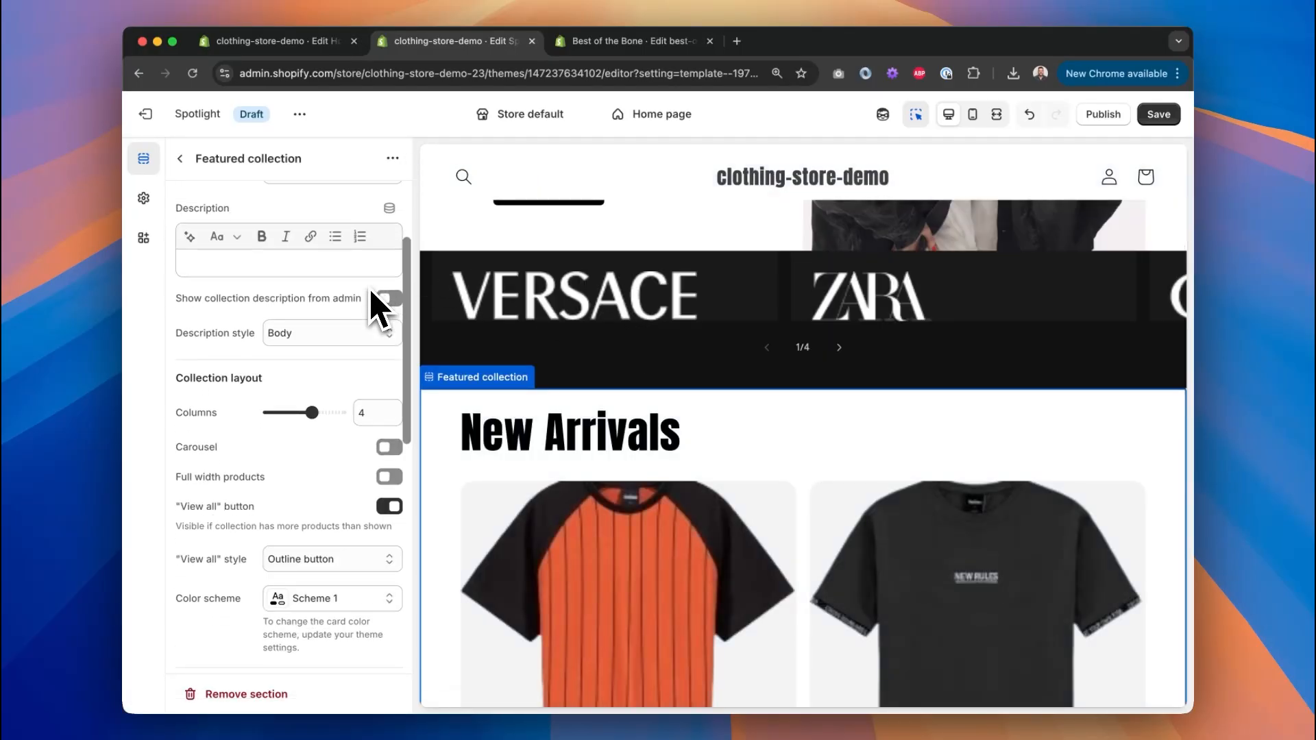
Save the homepage, review mobile, desktop and full-screen previews, then select the New Arrivals heading.
{"action": "scroll", "coordinate": [377, 308], "scroll_direction": "up", "scroll_amount": 5}
{"action": "left_click", "coordinate": [1176, 120]}
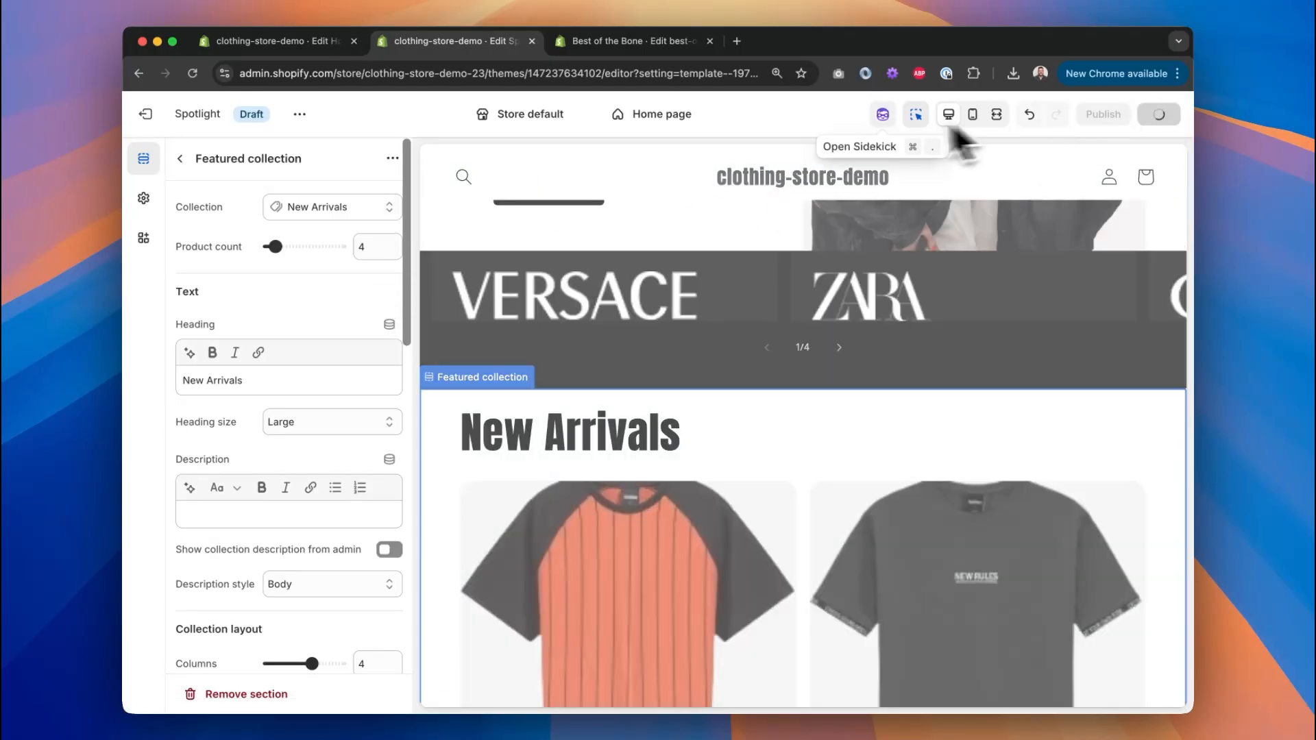
{"action": "left_click", "coordinate": [972, 114]}
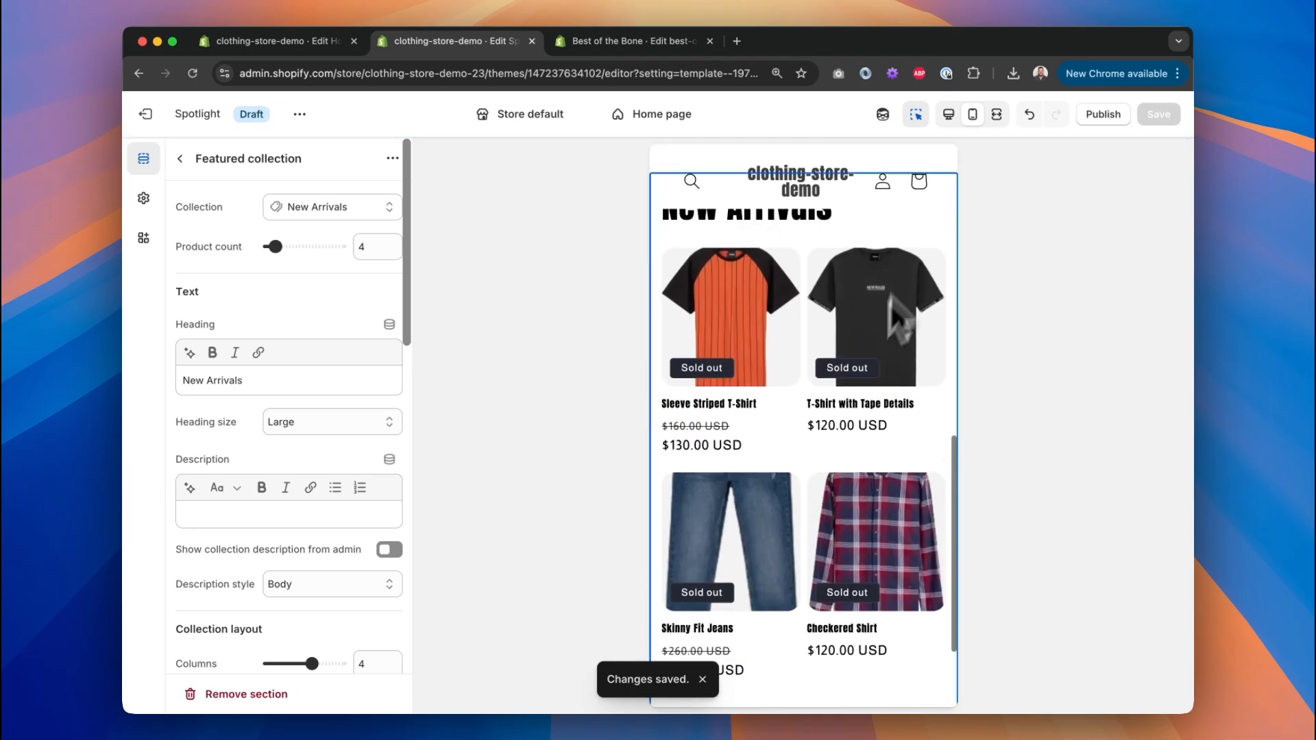
{"action": "left_click", "coordinate": [948, 114]}
{"action": "left_click", "coordinate": [996, 113]}
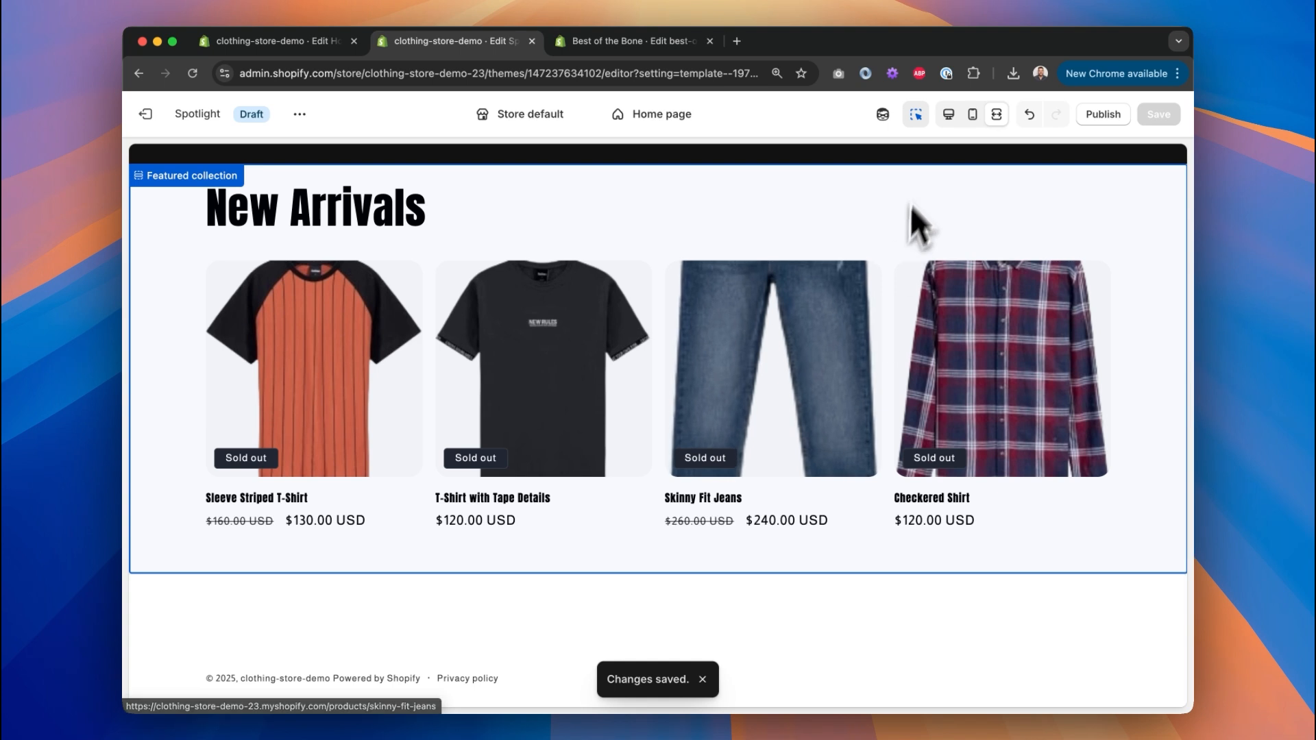
{"action": "left_click", "coordinate": [948, 116]}
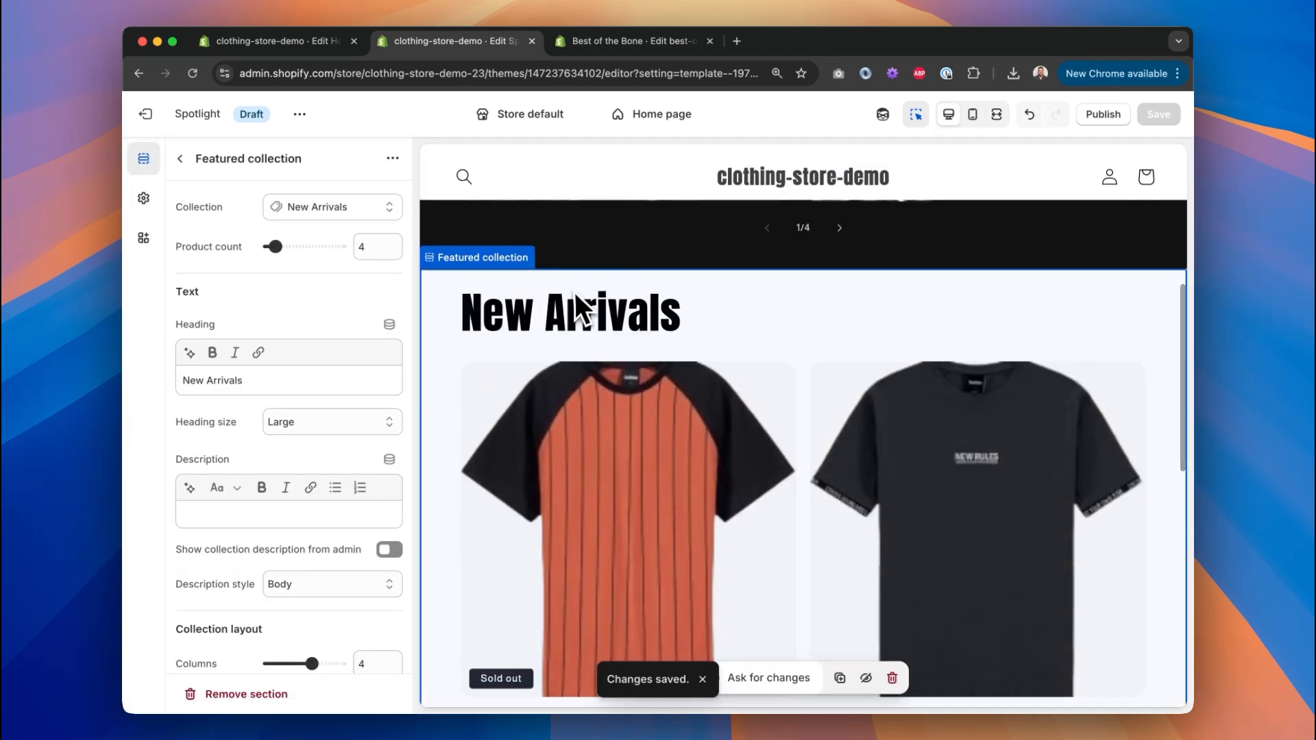
{"action": "left_click", "coordinate": [573, 299]}
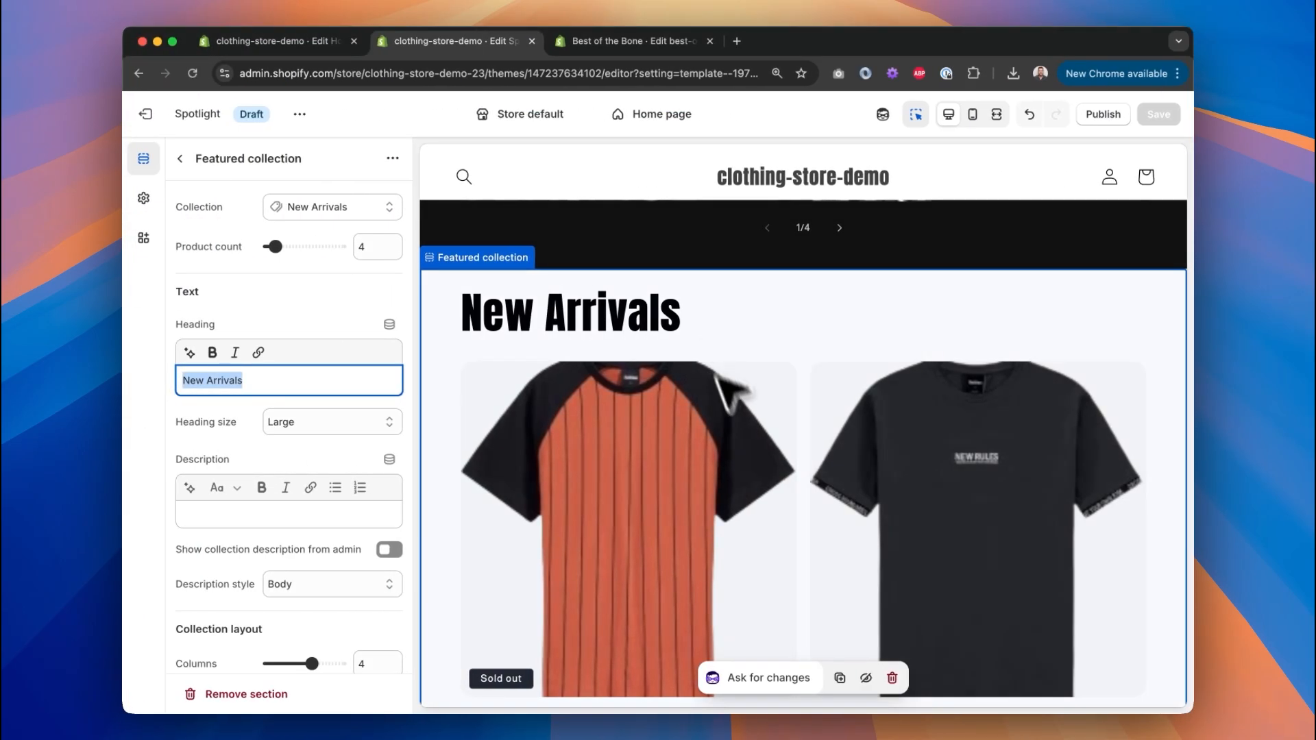
{"action": "scroll", "coordinate": [737, 383], "scroll_direction": "down", "scroll_amount": 5}
{"action": "scroll", "coordinate": [759, 456], "scroll_direction": "down", "scroll_amount": 5}
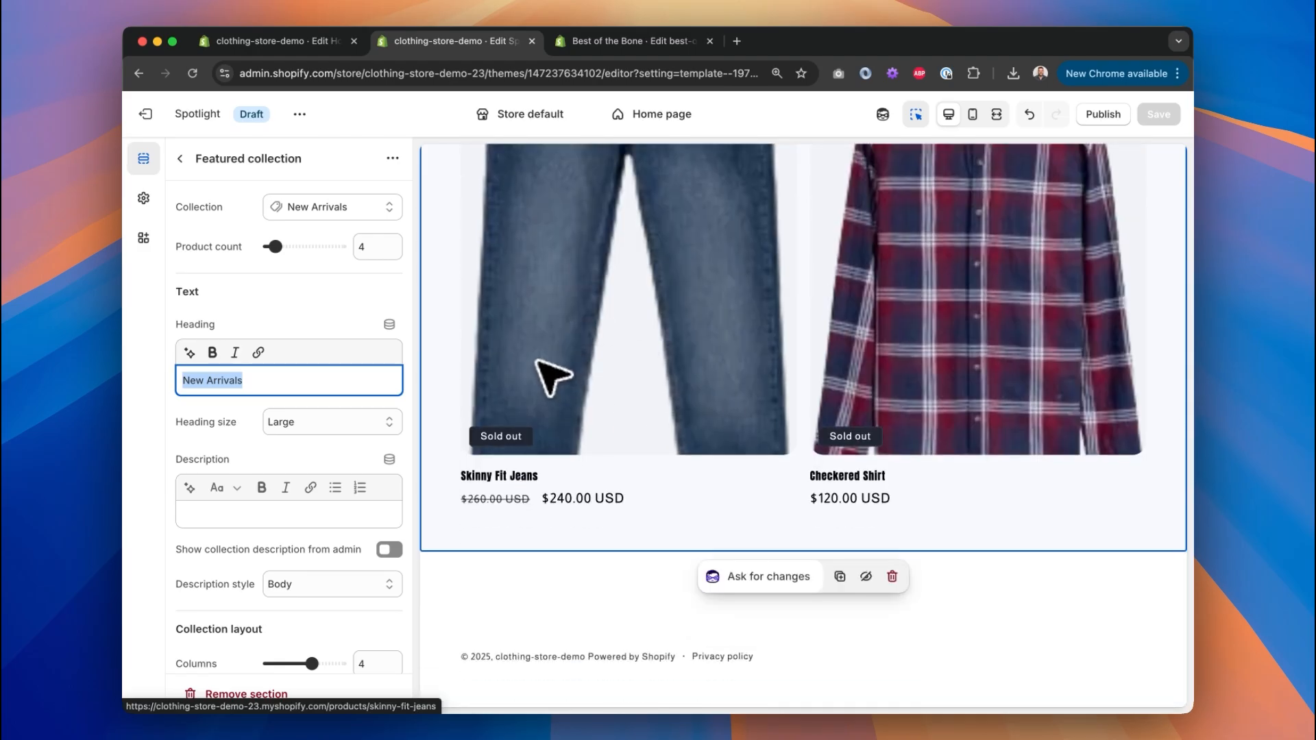
Browse the Add section list under Template and close it without adding anything.
{"action": "left_click", "coordinate": [179, 163]}
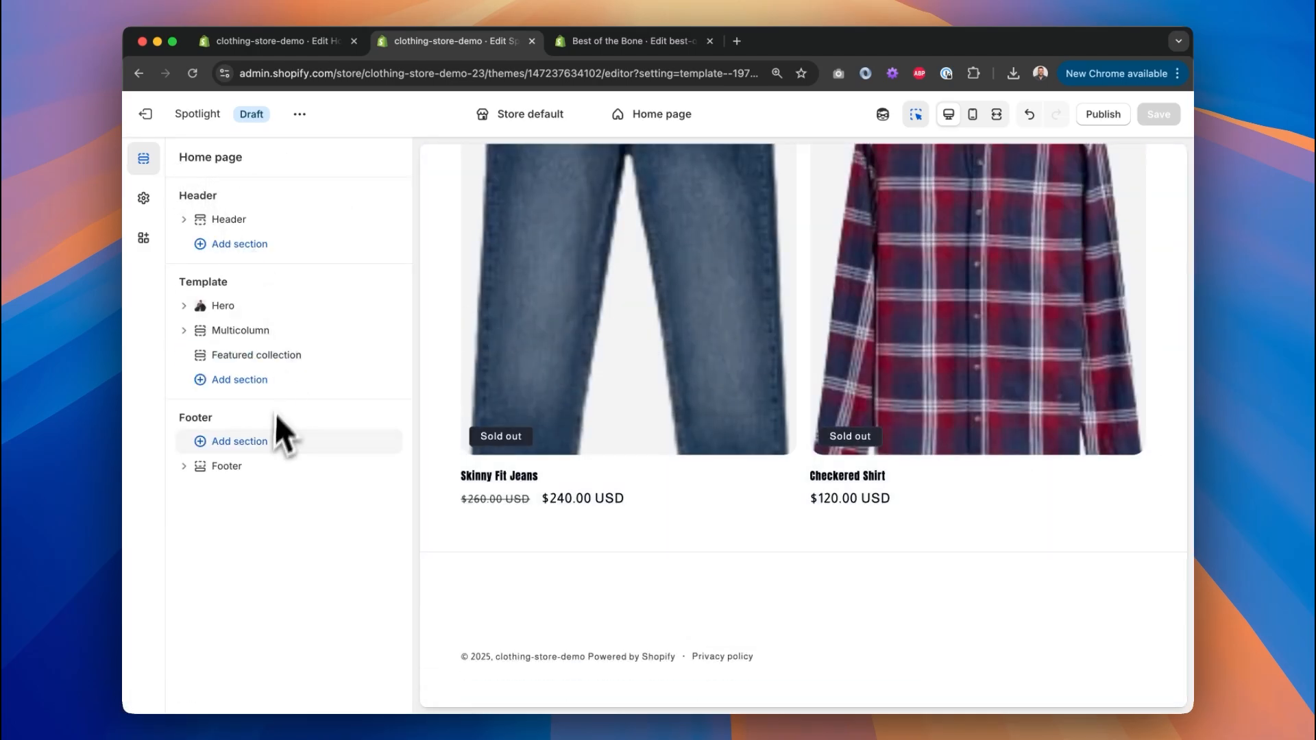
{"action": "left_click", "coordinate": [241, 381]}
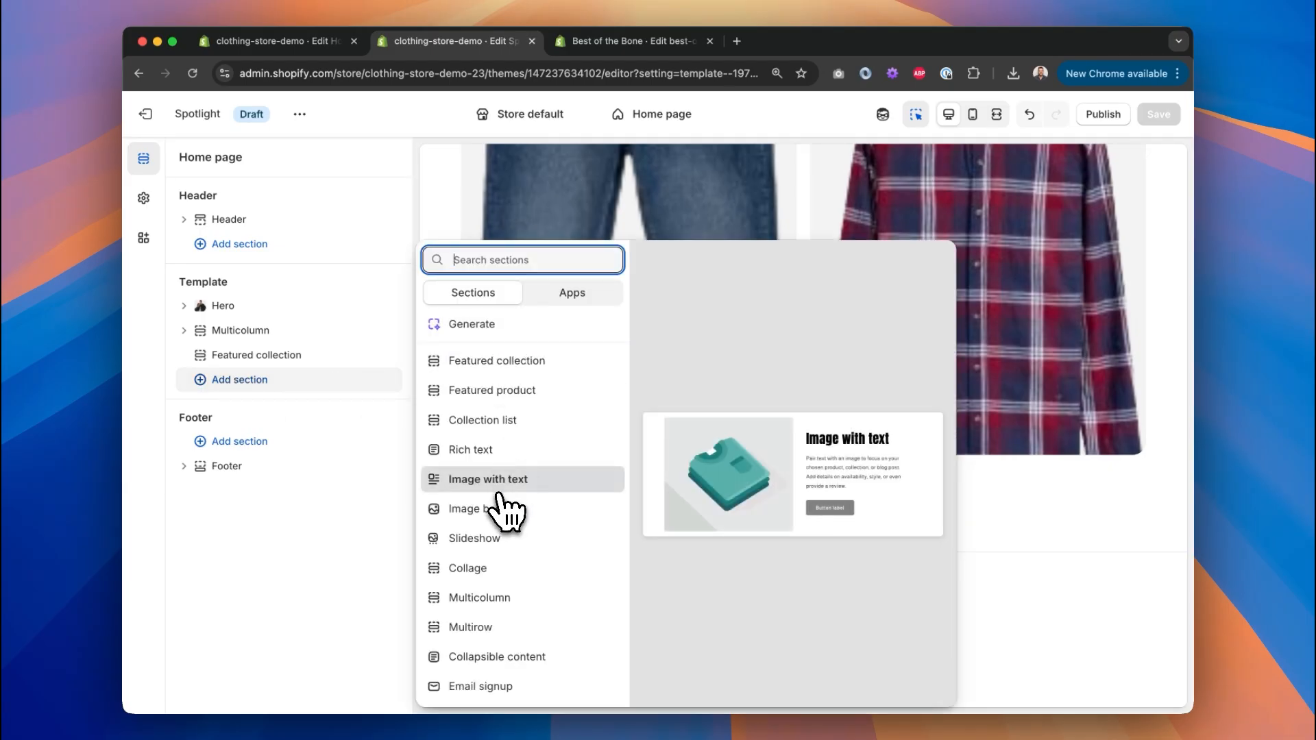
{"action": "scroll", "coordinate": [511, 559], "scroll_direction": "down", "scroll_amount": 3}
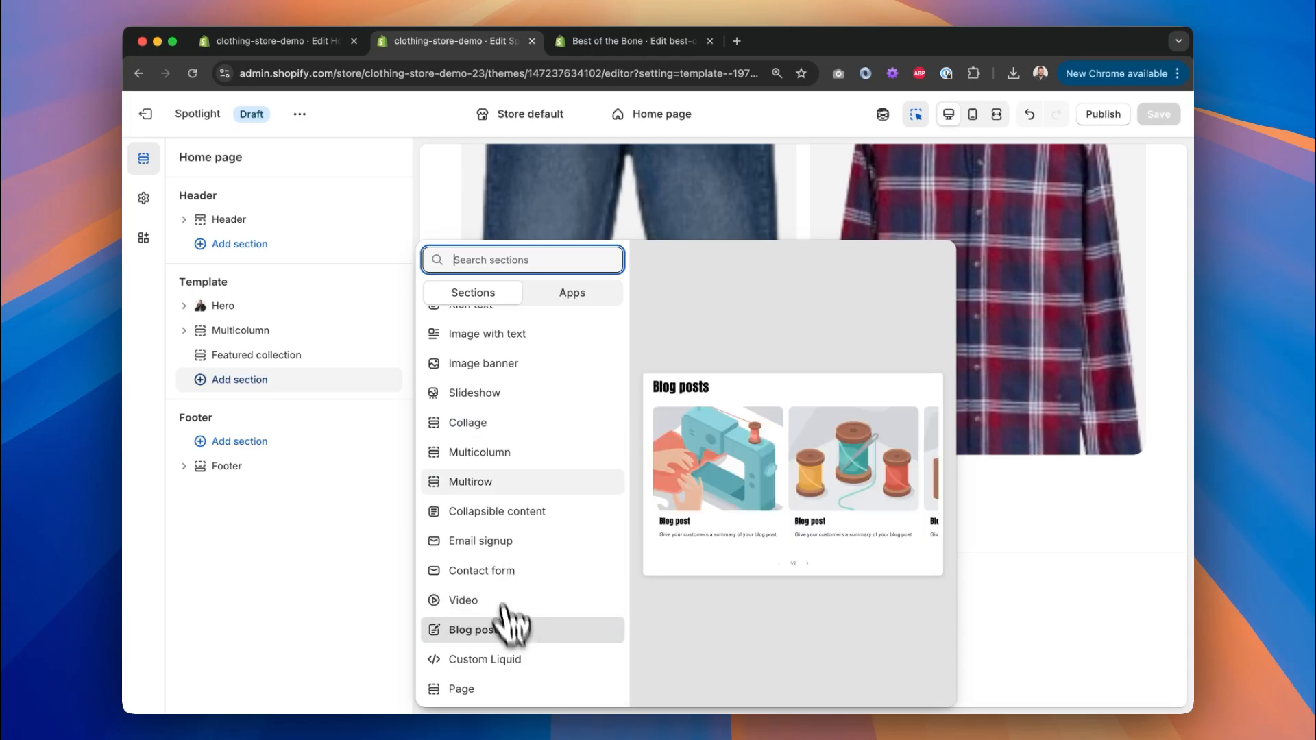
{"action": "scroll", "coordinate": [488, 428], "scroll_direction": "up", "scroll_amount": 1}
{"action": "scroll", "coordinate": [487, 411], "scroll_direction": "up", "scroll_amount": 3}
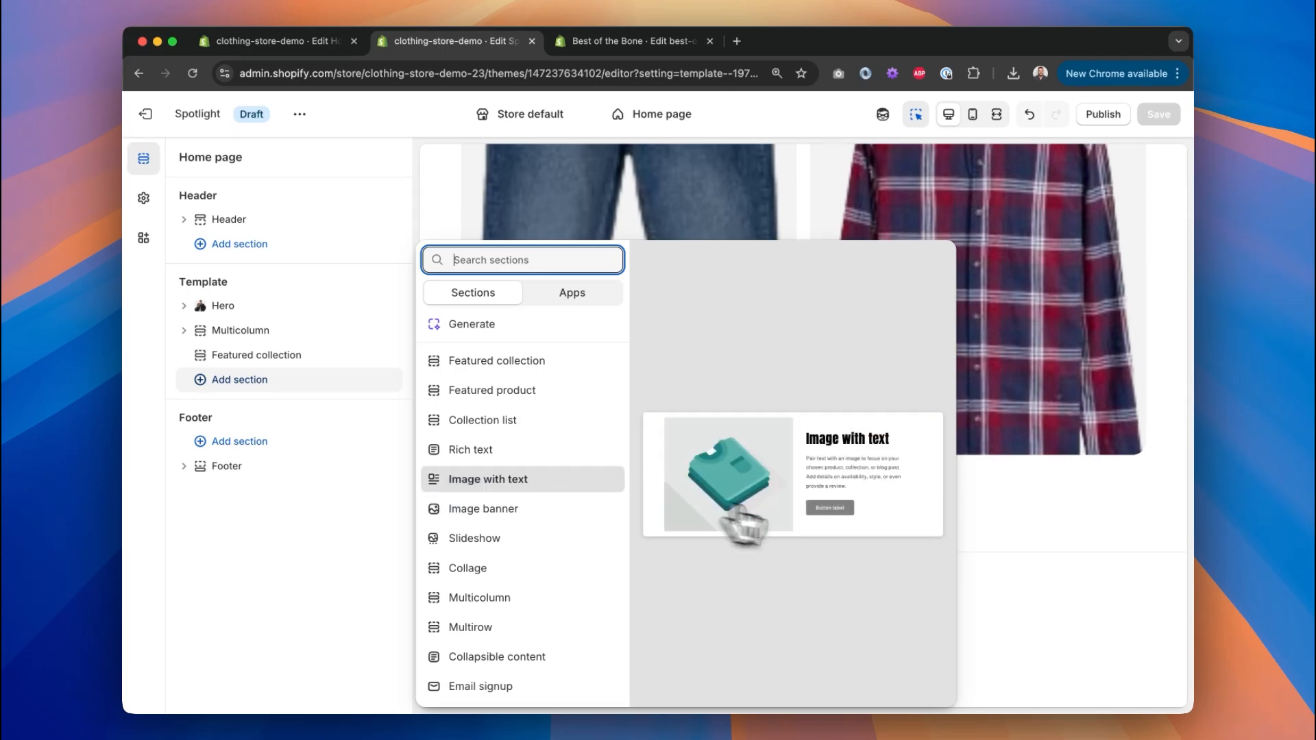
{"action": "left_click", "coordinate": [1024, 552]}
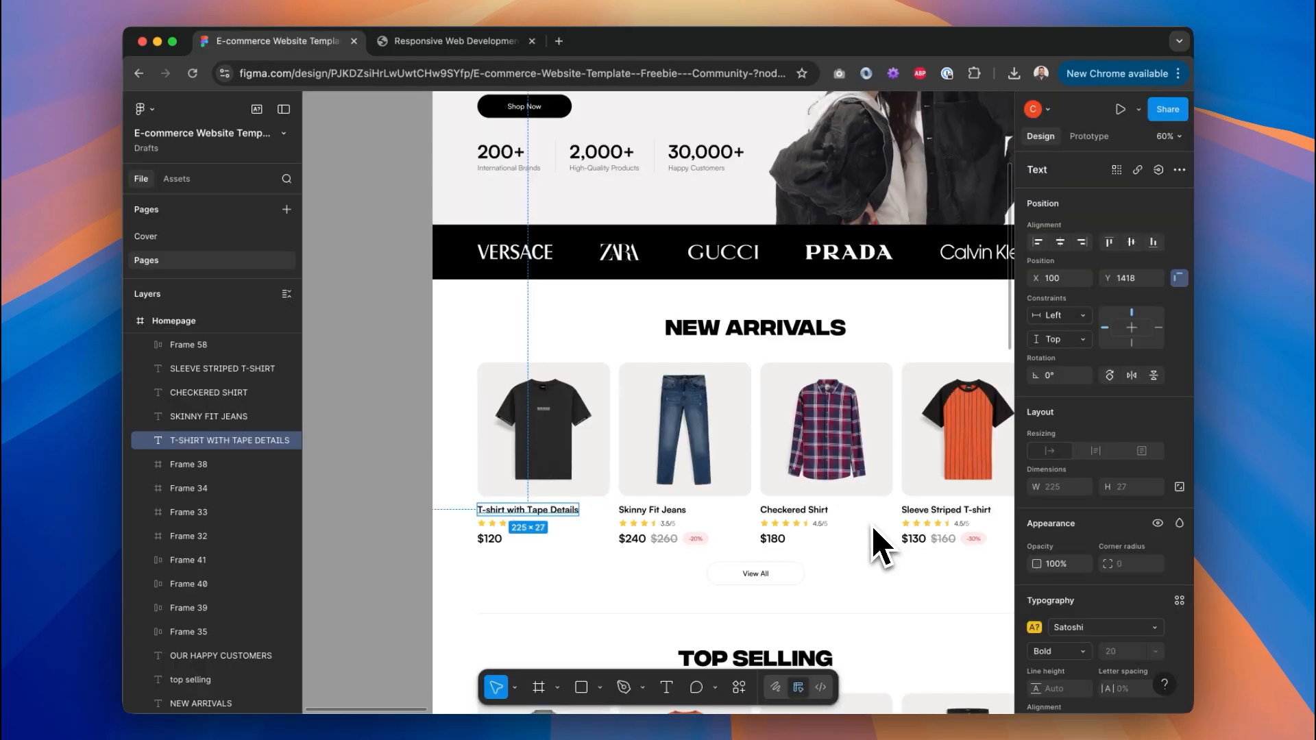
Inspect Figma's Browse by Dress Style block with Casual, Formal, Party and Gym tiles.
{"action": "scroll", "coordinate": [876, 544], "scroll_direction": "up", "scroll_amount": 3}
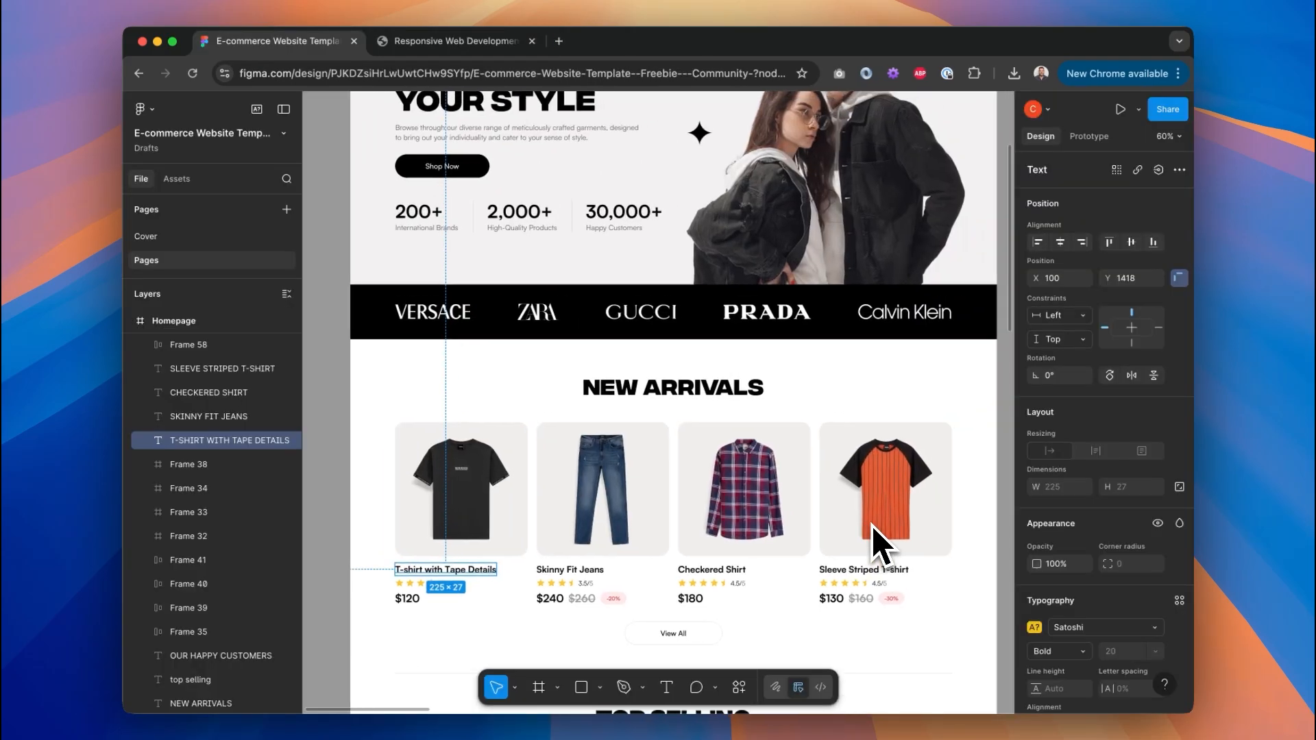
{"action": "scroll", "coordinate": [876, 543], "scroll_direction": "right", "scroll_amount": 5}
{"action": "scroll", "coordinate": [876, 544], "scroll_direction": "down", "scroll_amount": 10}
{"action": "scroll", "coordinate": [687, 403], "scroll_direction": "up", "scroll_amount": 2}
{"action": "scroll", "coordinate": [687, 403], "scroll_direction": "right", "scroll_amount": 1}
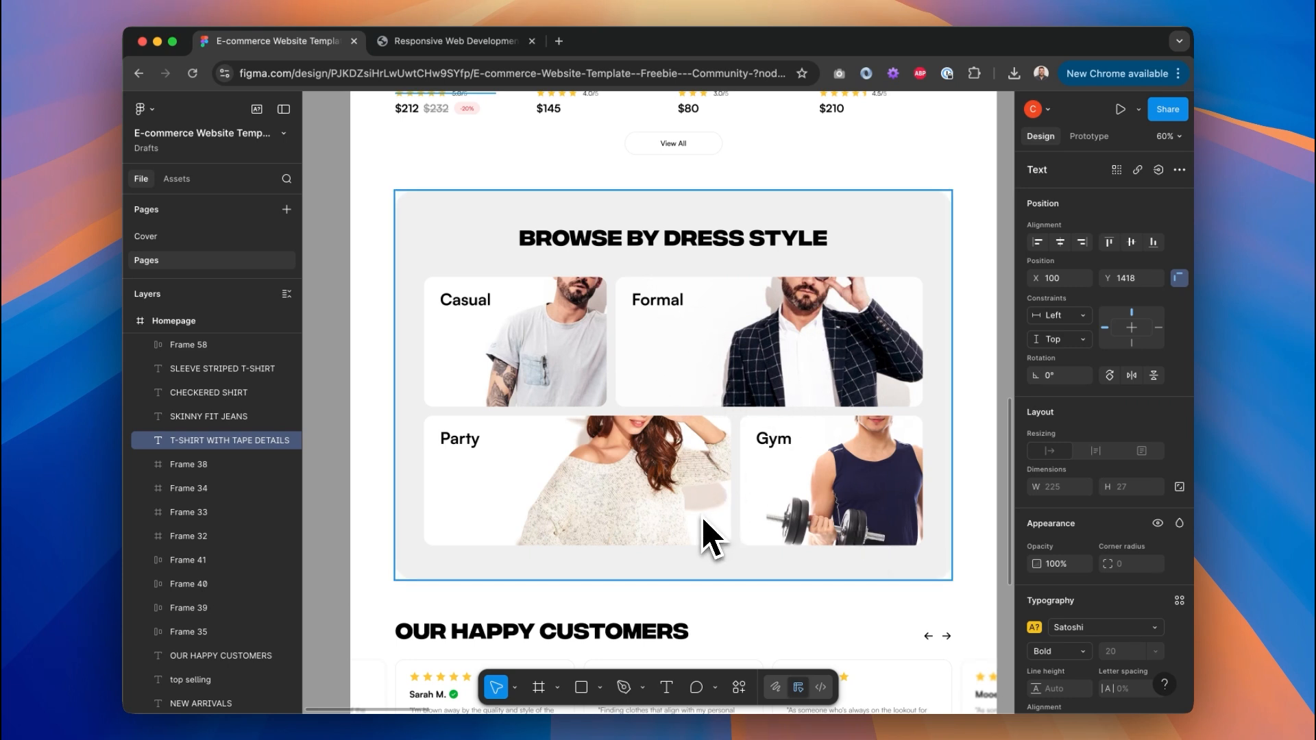
{"action": "key", "text": "ctrl+Left"}
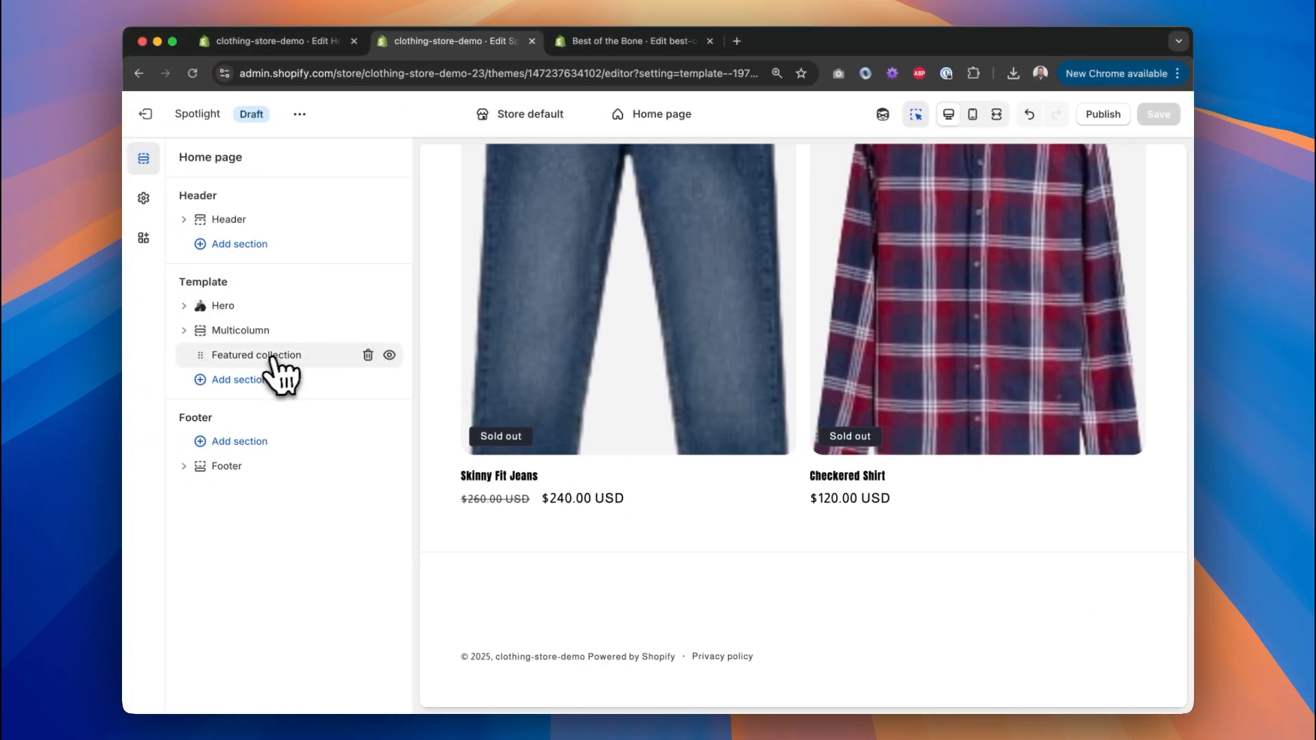
Add a Collage section to the homepage and compare it against the Figma design.
{"action": "left_click", "coordinate": [273, 379]}
{"action": "scroll", "coordinate": [545, 469], "scroll_direction": "down", "scroll_amount": 3}
{"action": "left_click", "coordinate": [493, 431]}
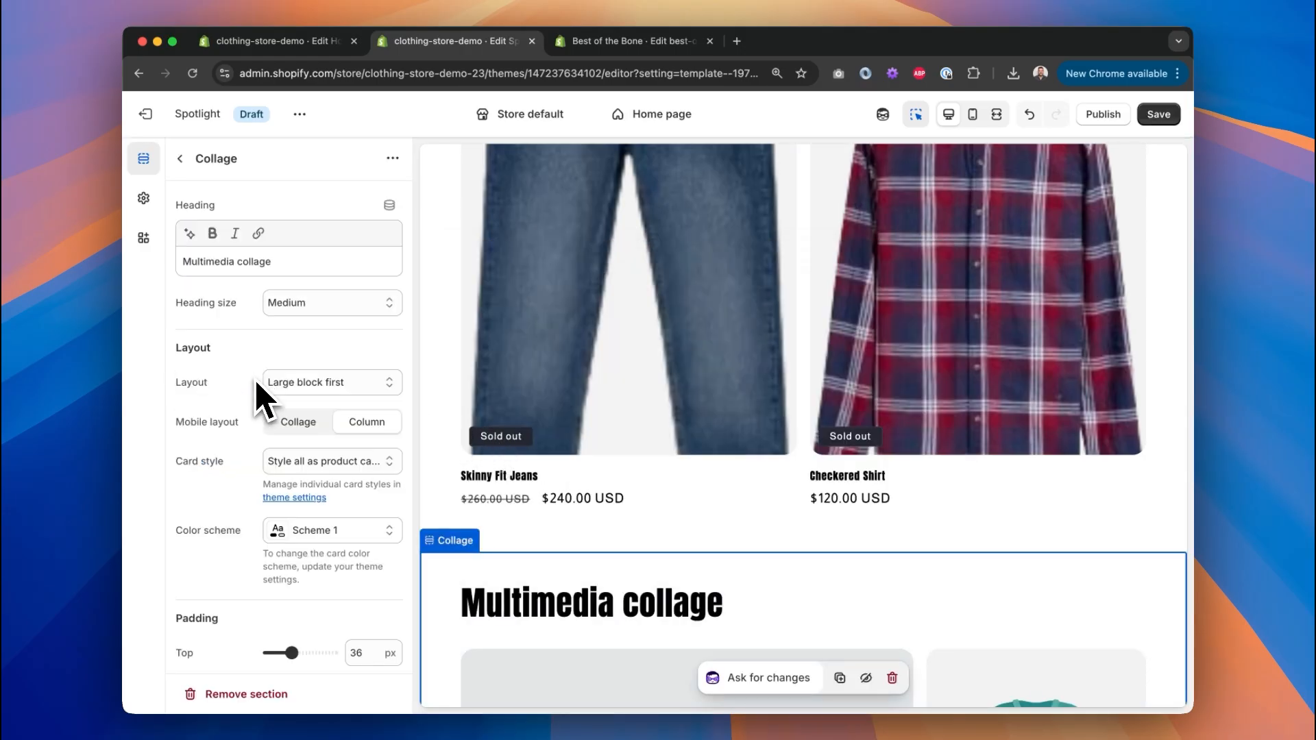
{"action": "key", "text": "ctrl+Right"}
{"action": "scroll", "coordinate": [788, 238], "scroll_direction": "up", "scroll_amount": 2}
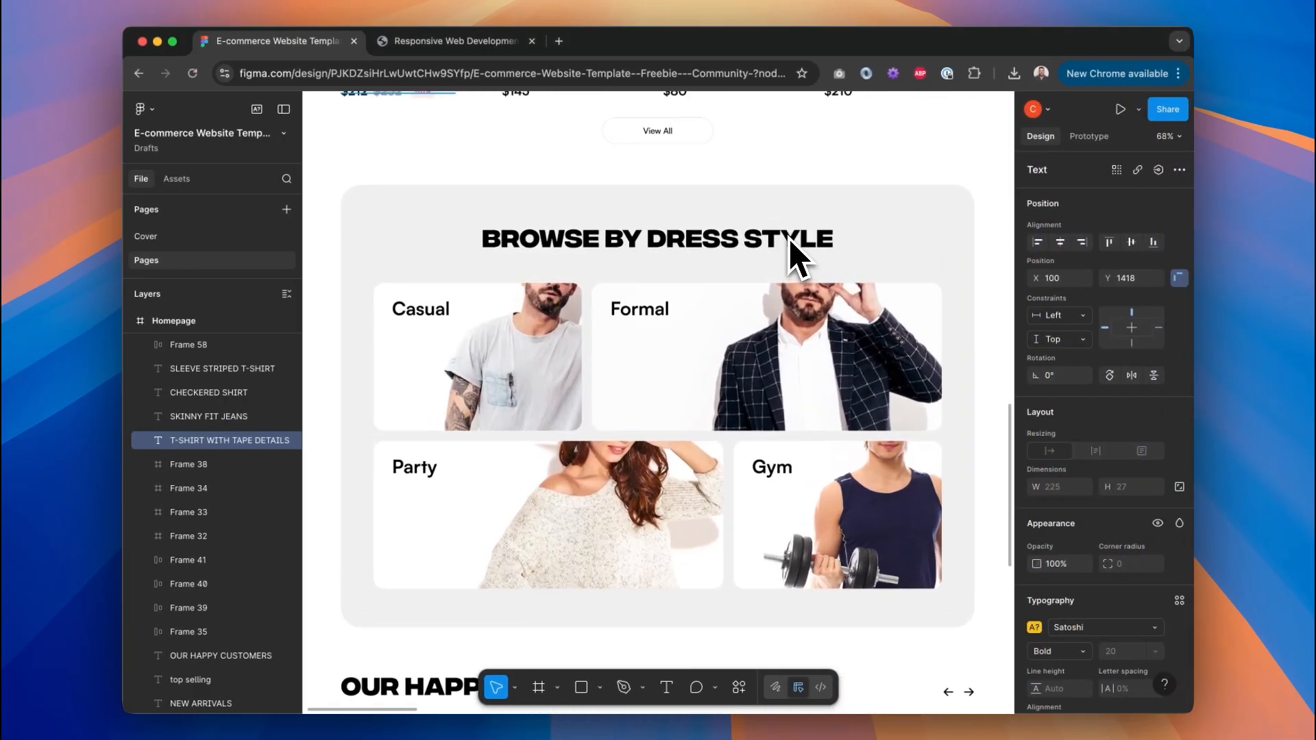
{"action": "key", "text": "ctrl+Left"}
Change the Collage heading to 'Browse by dress style'.
{"action": "triple_click", "coordinate": [321, 261]}
{"action": "type", "text": "Br"}
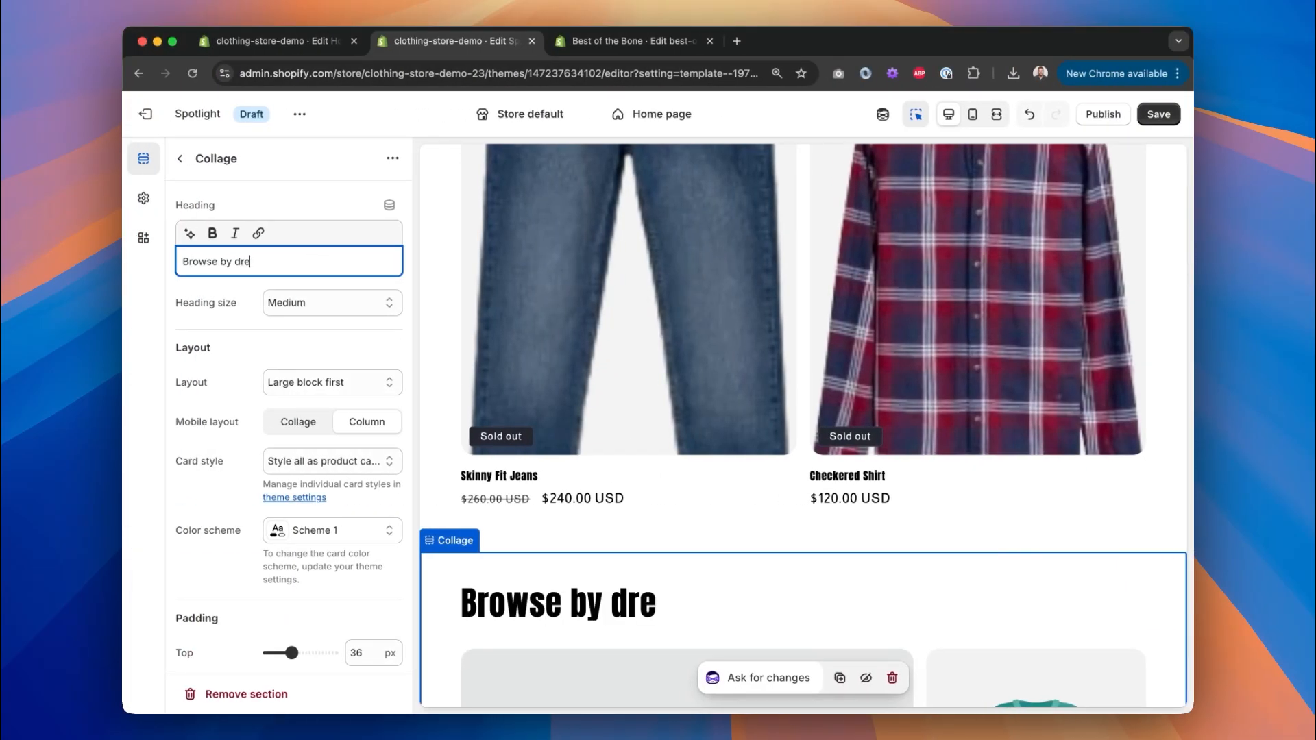
{"action": "type", "text": "owse by dress styl"}
{"action": "key", "text": "BackSpace"}
{"action": "type", "text": "yle"}
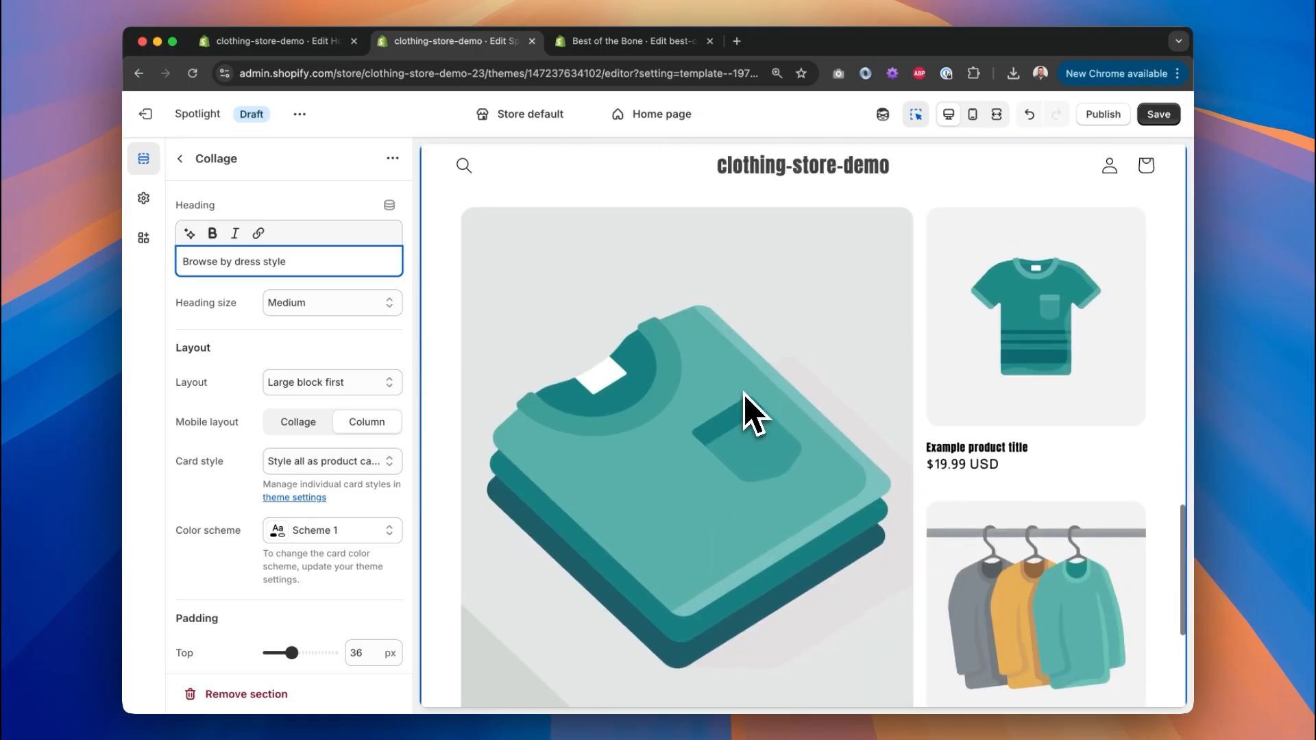
Delete the Collage's Collection and Product blocks and open the remaining Image block.
{"action": "left_click", "coordinate": [195, 167]}
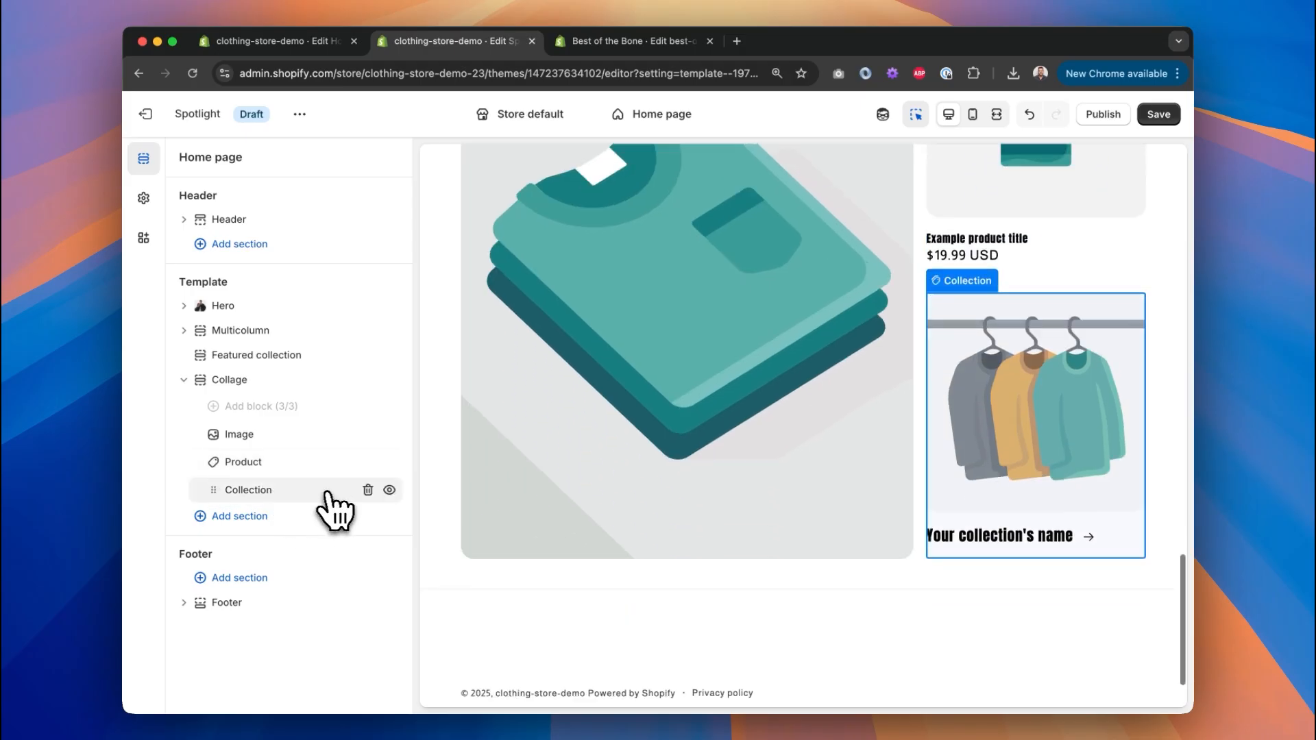
{"action": "left_click", "coordinate": [369, 490]}
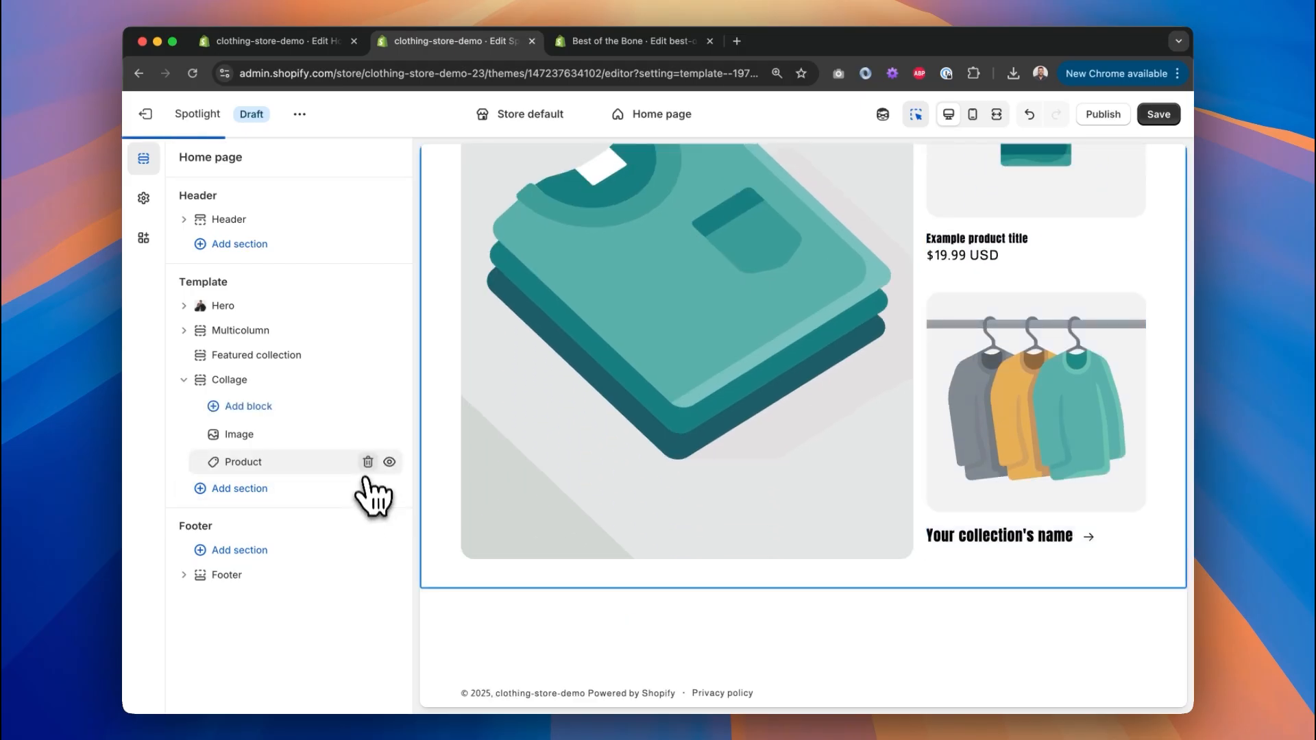
{"action": "left_click", "coordinate": [365, 461]}
{"action": "left_click", "coordinate": [320, 434]}
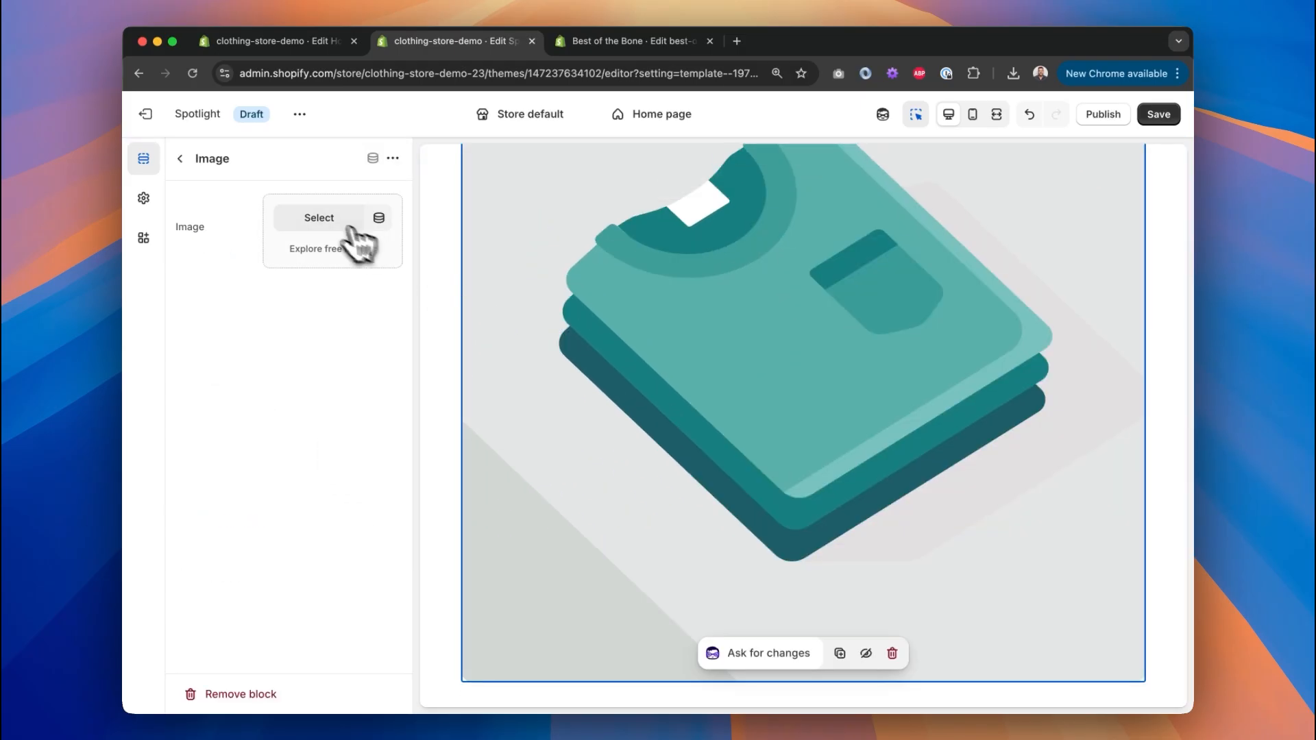
Give the first Image block the casual photo and add a second block with the formal photo.
{"action": "left_click", "coordinate": [349, 227]}
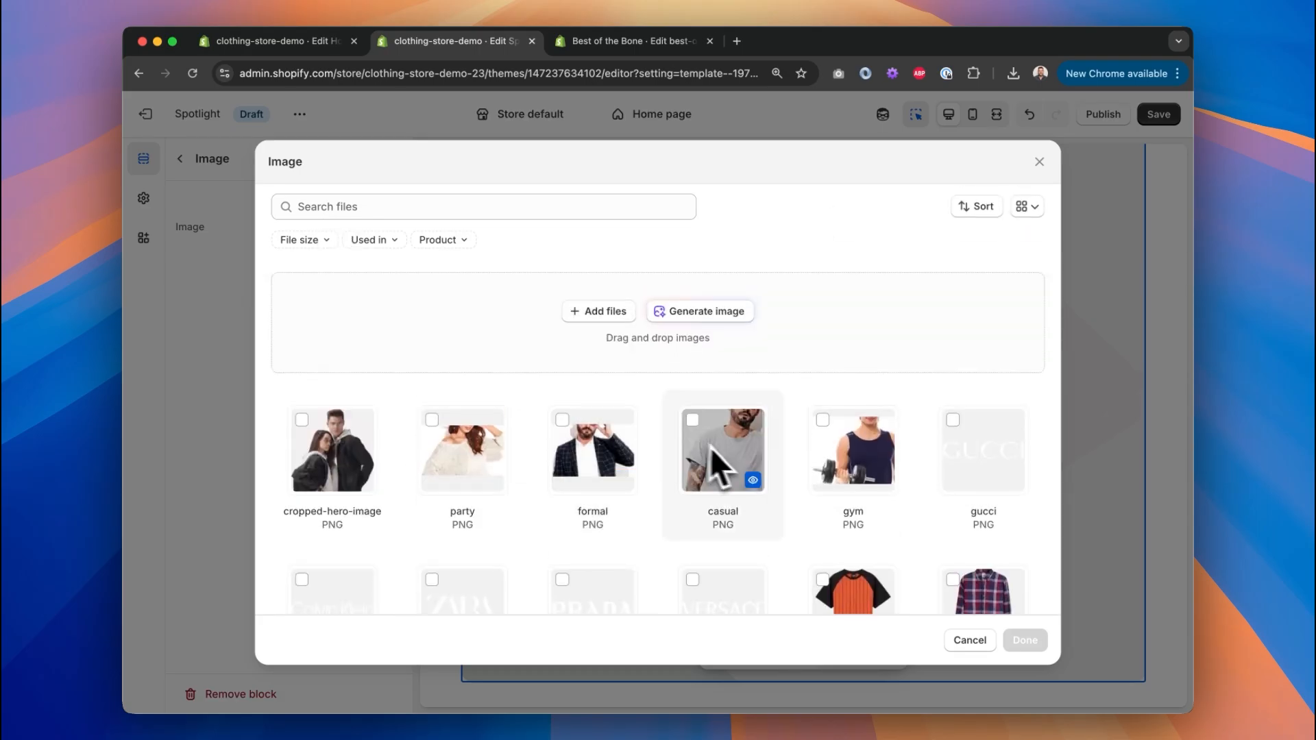
{"action": "left_click", "coordinate": [1022, 638]}
{"action": "left_click", "coordinate": [291, 410]}
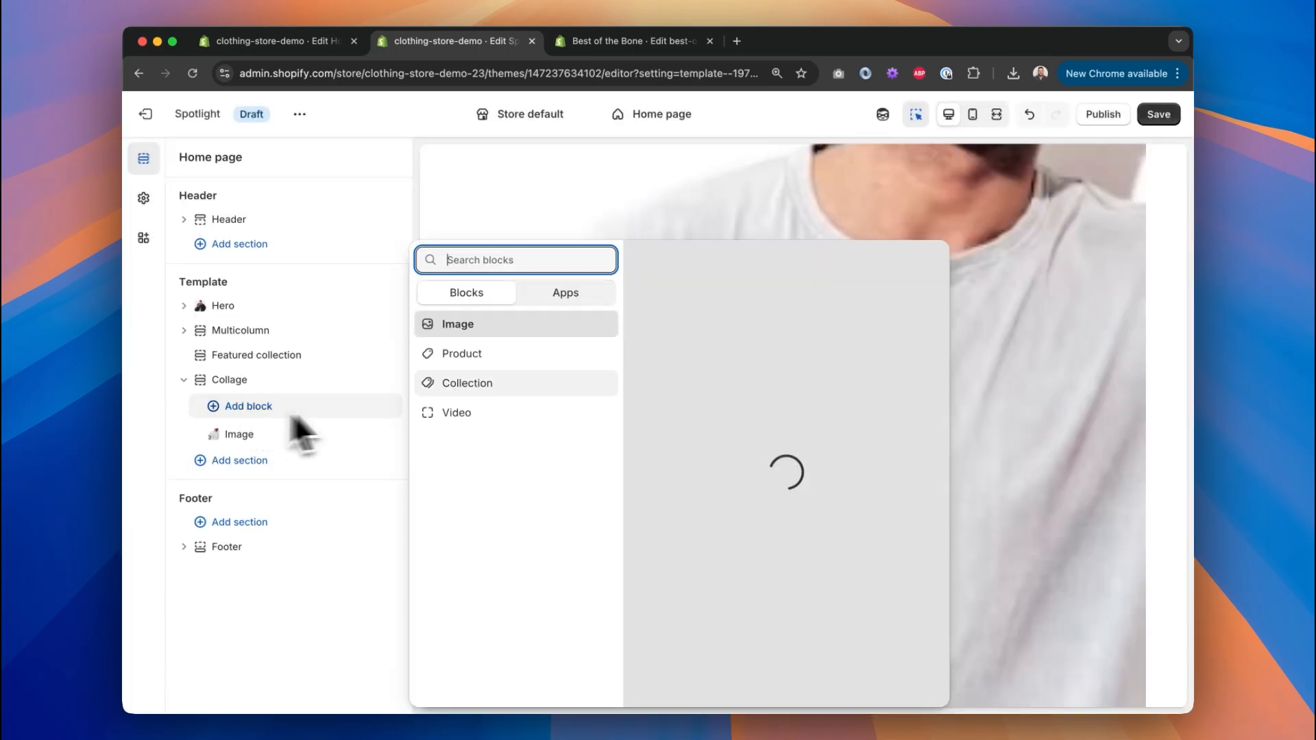
{"action": "left_click", "coordinate": [464, 322]}
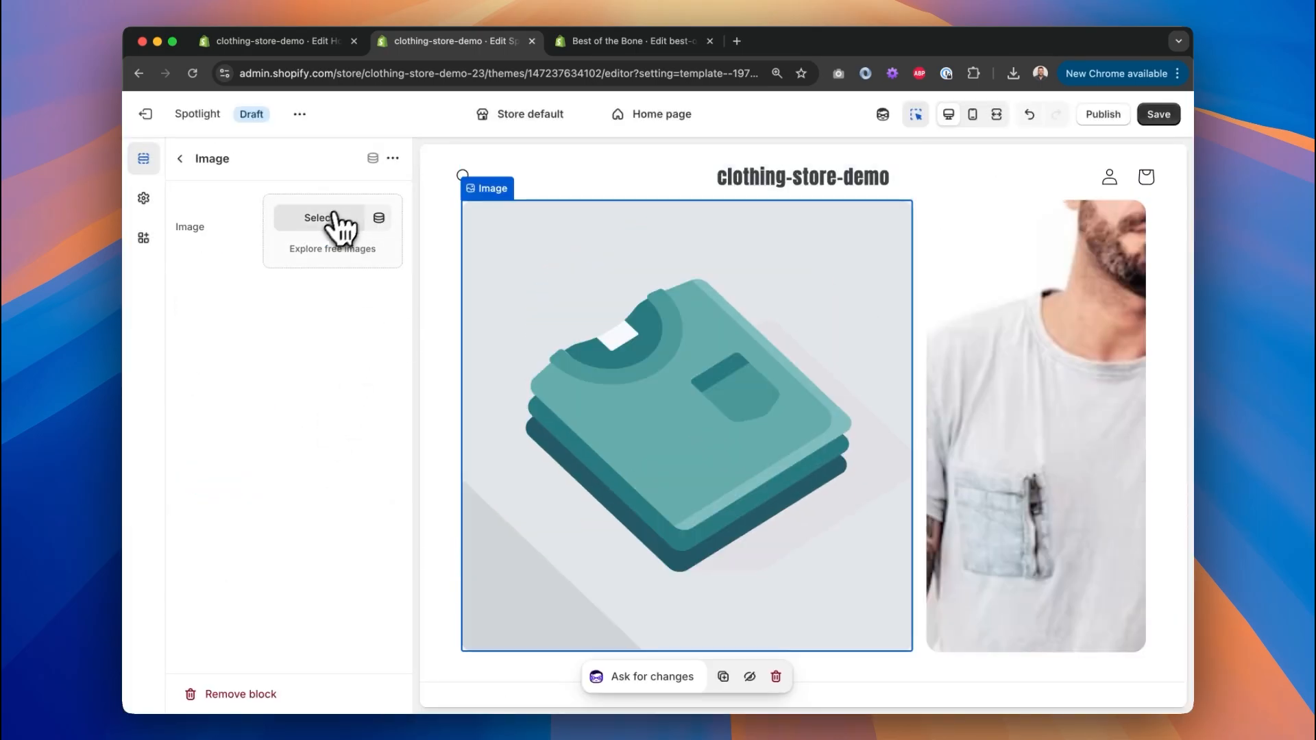
{"action": "left_click", "coordinate": [336, 218]}
{"action": "left_click", "coordinate": [569, 442]}
{"action": "left_click", "coordinate": [1022, 638]}
Add a third Image block showing the party photo.
{"action": "left_click_drag", "start_coordinate": [239, 434], "coordinate": [302, 489]}
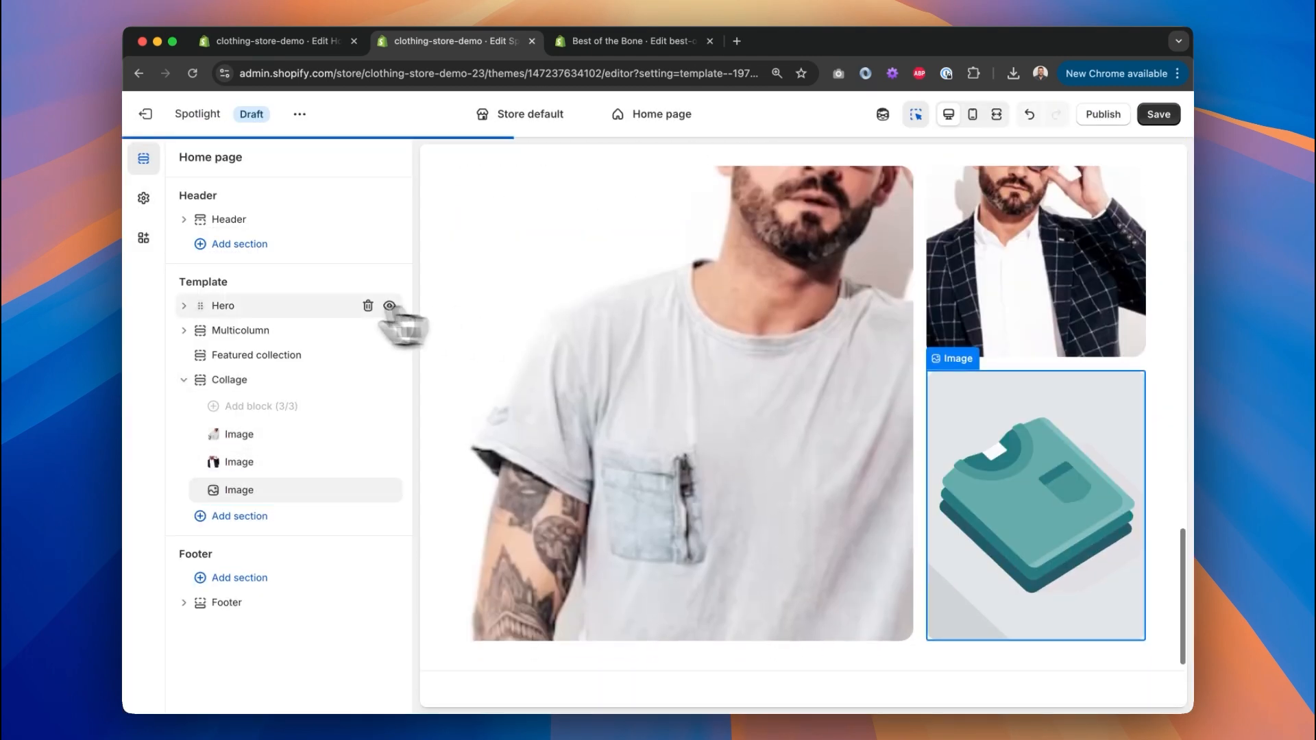
{"action": "left_click", "coordinate": [285, 490]}
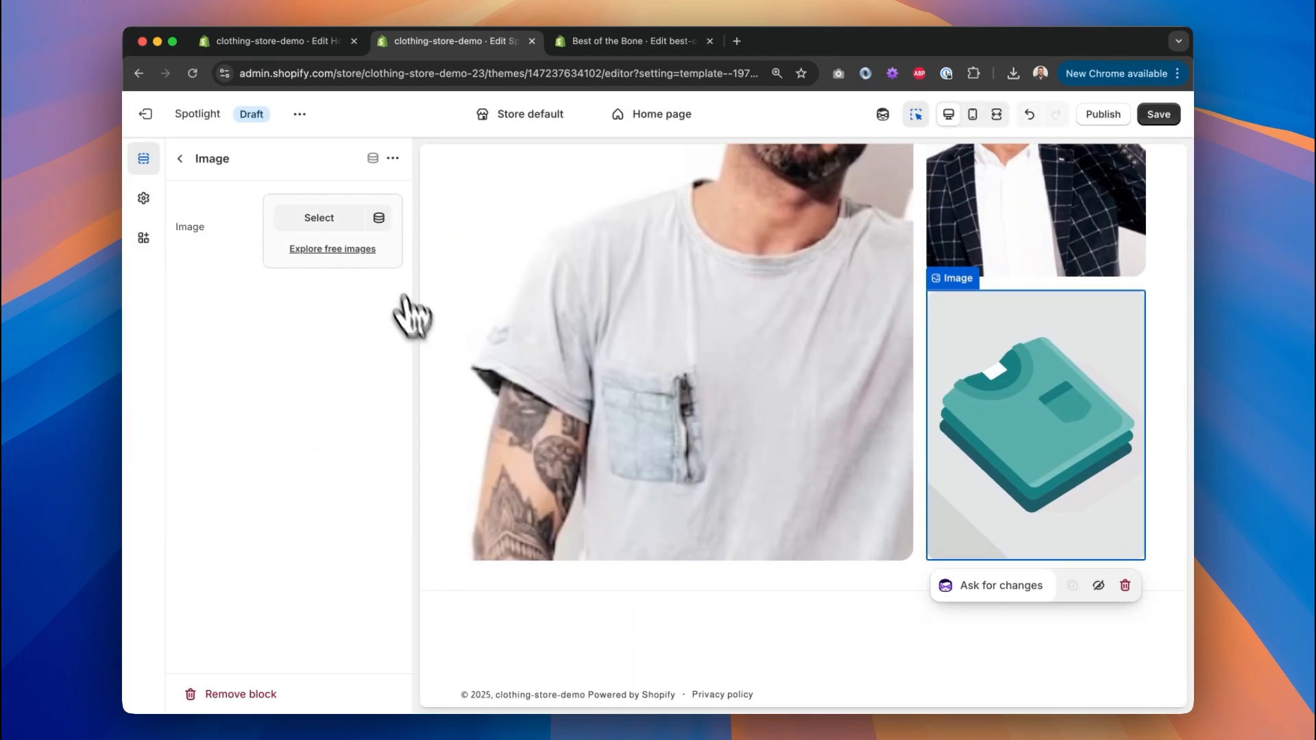
{"action": "left_click", "coordinate": [319, 215]}
{"action": "left_click", "coordinate": [461, 473]}
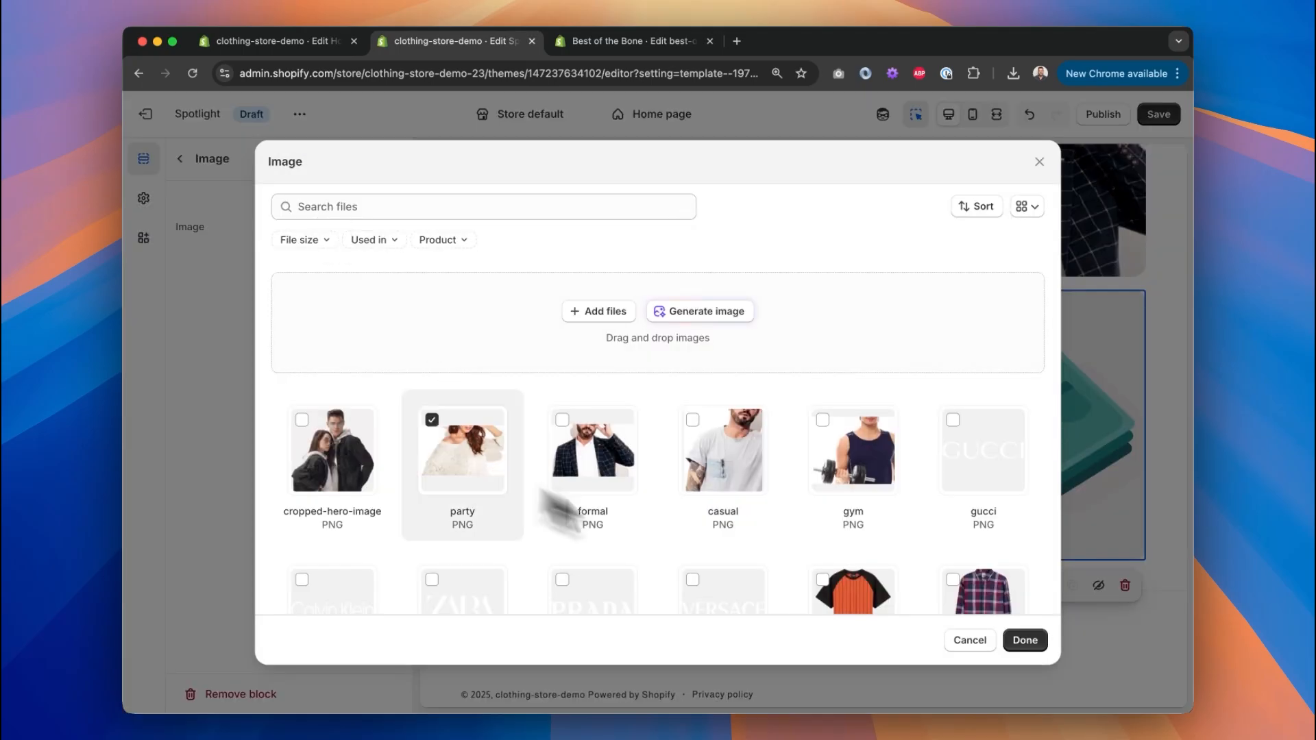
{"action": "left_click", "coordinate": [1024, 640]}
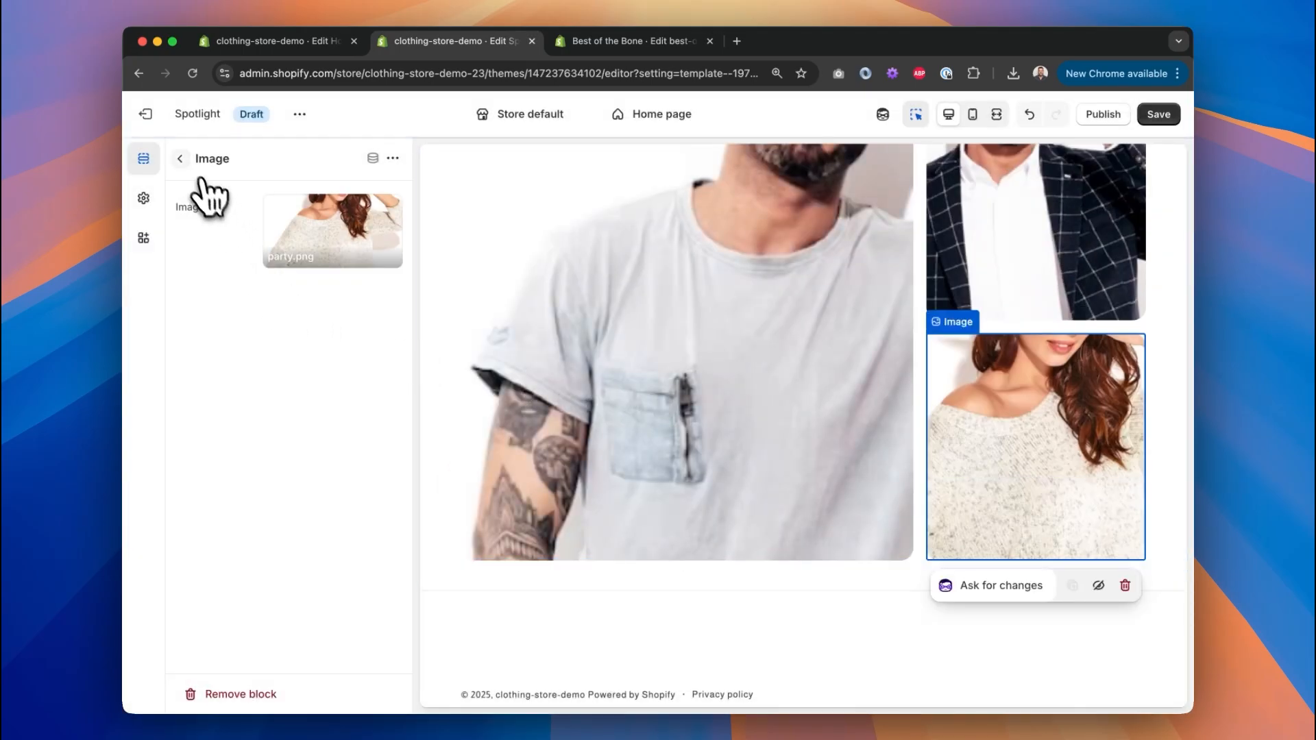
{"action": "left_click", "coordinate": [184, 165]}
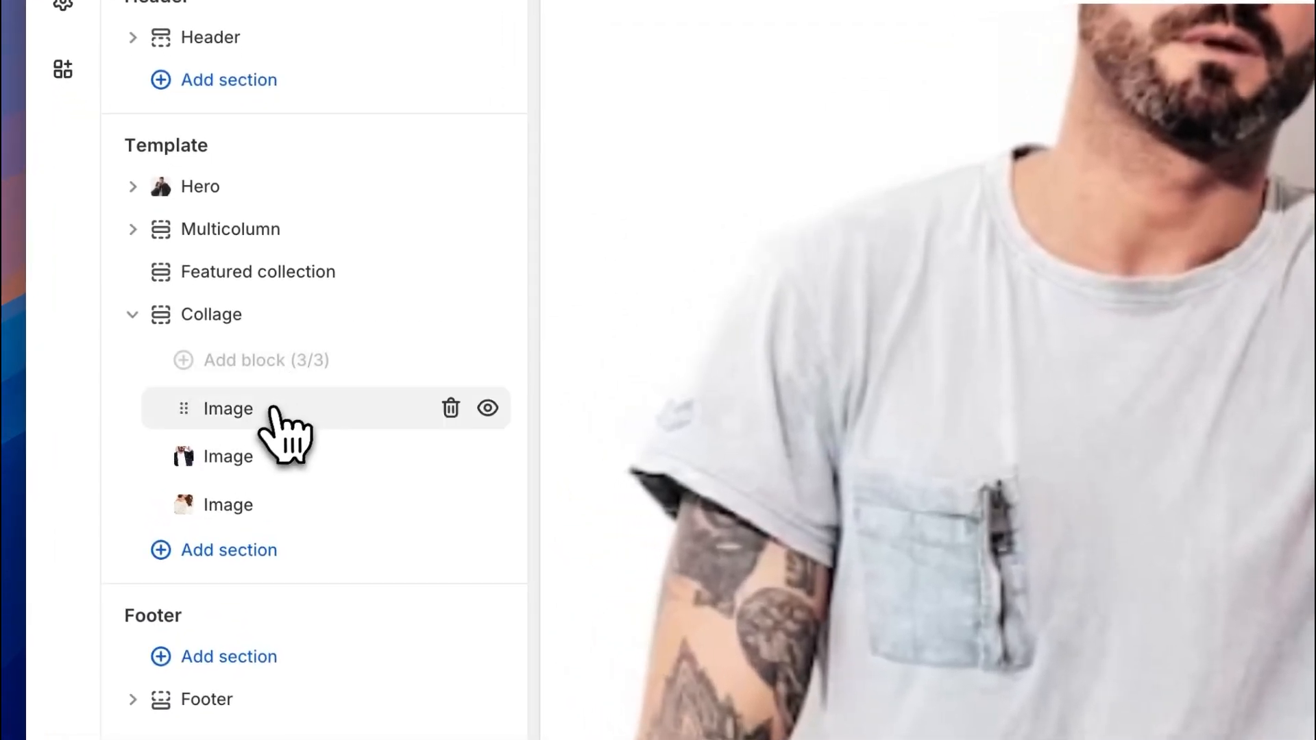
Review the first collage image's settings, then save the homepage changes.
{"action": "left_click", "coordinate": [285, 412]}
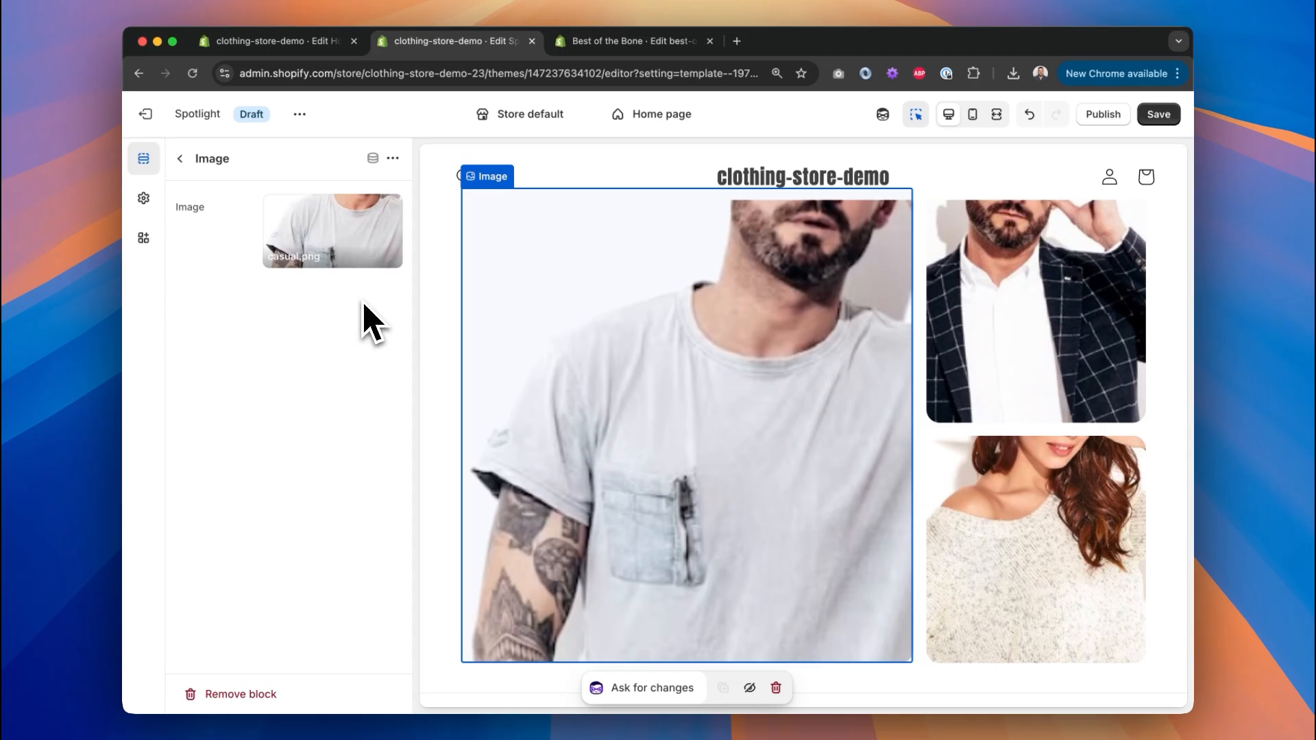
{"action": "scroll", "coordinate": [666, 329], "scroll_direction": "up", "scroll_amount": 3}
{"action": "scroll", "coordinate": [672, 317], "scroll_direction": "down", "scroll_amount": 1}
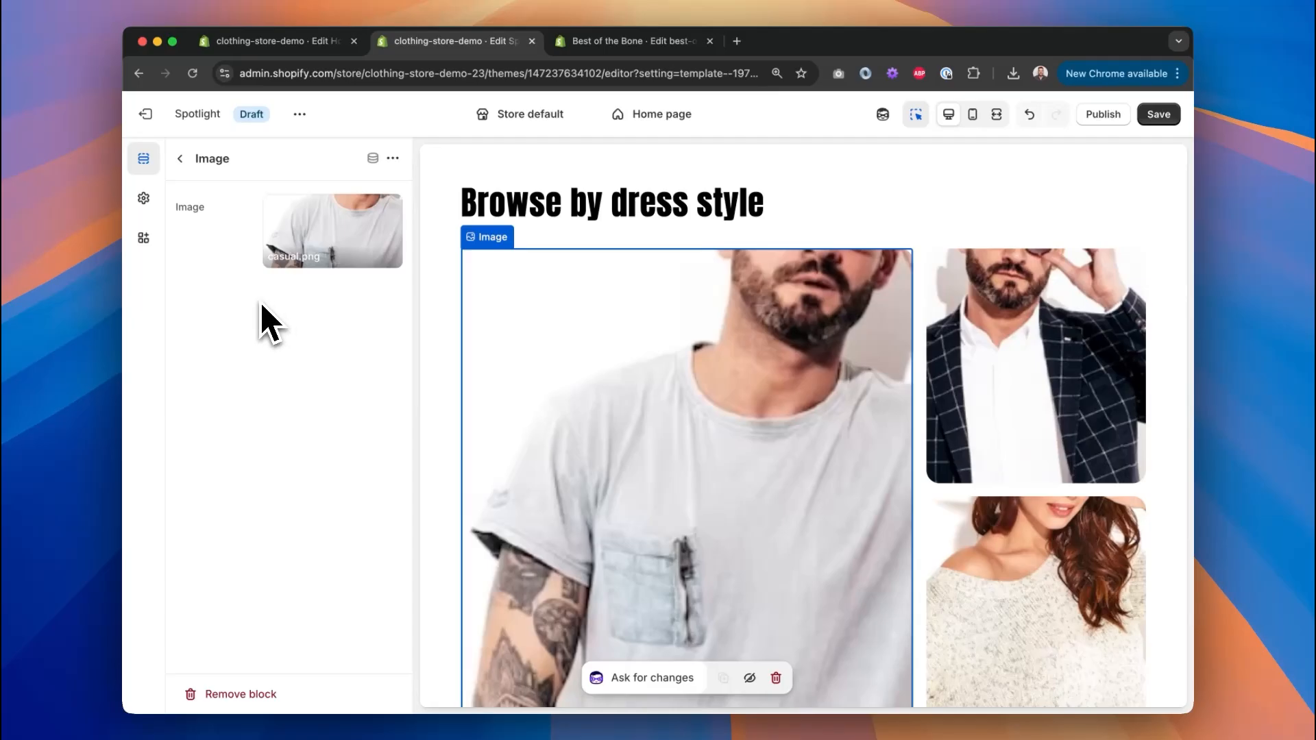
{"action": "left_click", "coordinate": [181, 159]}
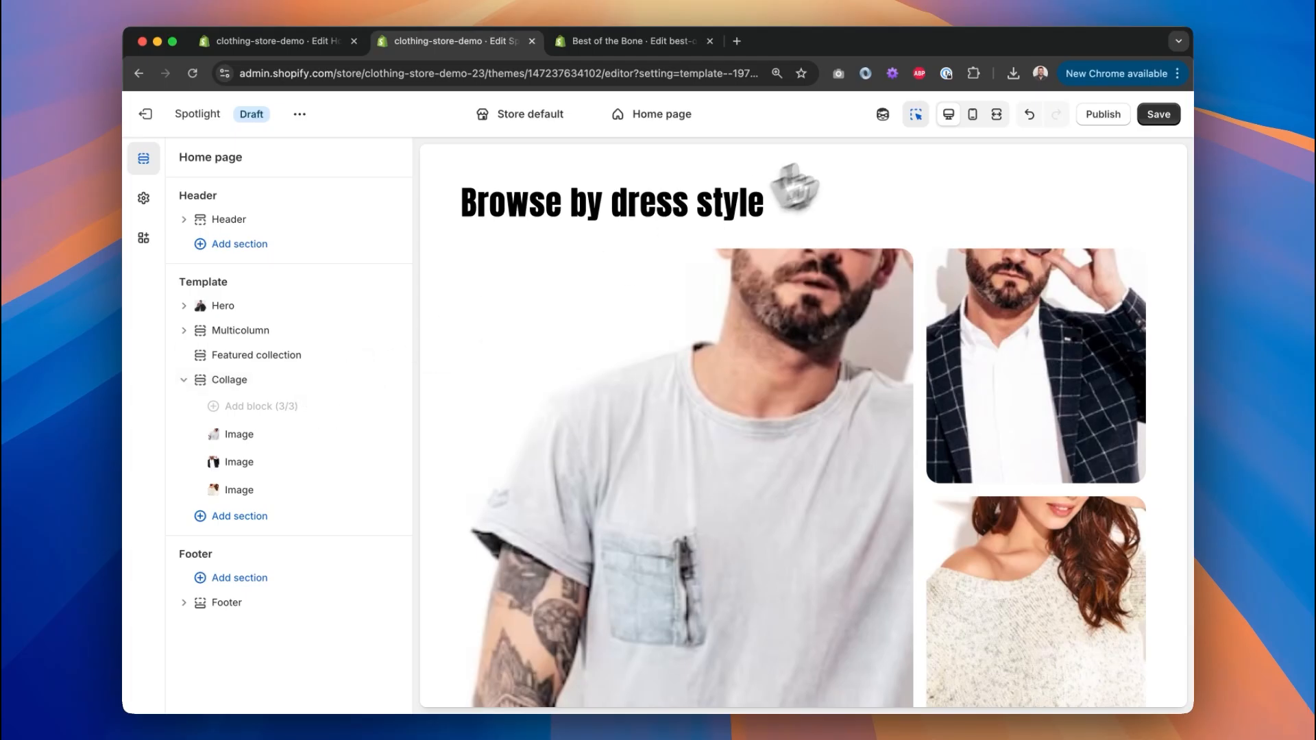
{"action": "left_click", "coordinate": [1160, 114]}
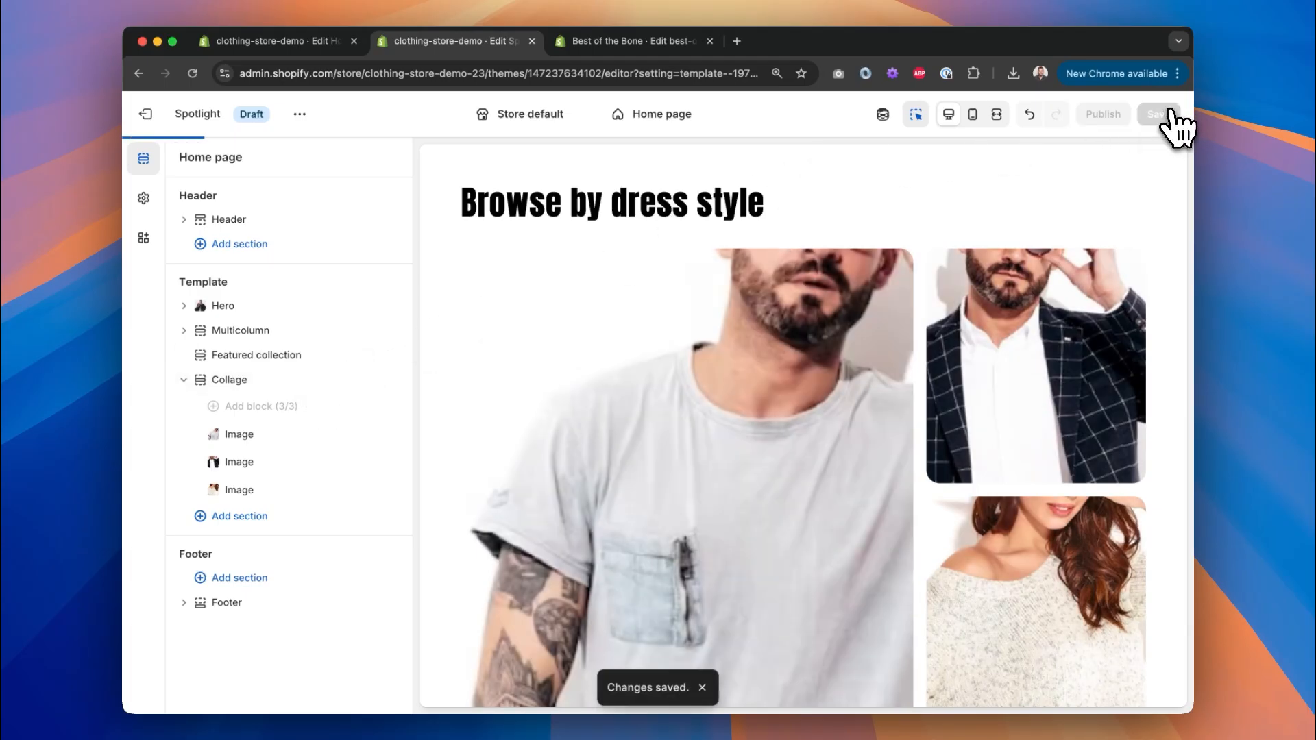
Switch the storefront preview to full width and scroll through the homepage to review it.
{"action": "left_click", "coordinate": [998, 117]}
{"action": "scroll", "coordinate": [891, 529], "scroll_direction": "up", "scroll_amount": 15}
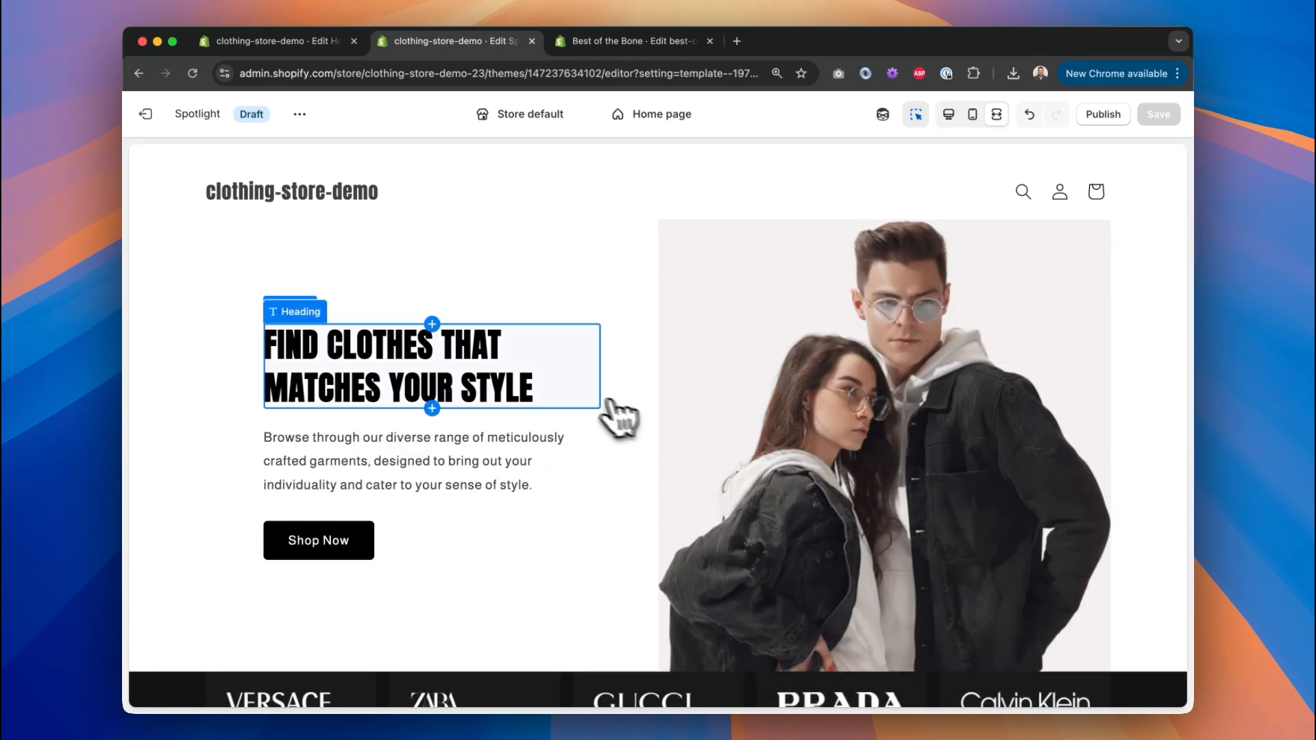
{"action": "scroll", "coordinate": [607, 408], "scroll_direction": "down", "scroll_amount": 3}
{"action": "scroll", "coordinate": [786, 314], "scroll_direction": "down", "scroll_amount": 7}
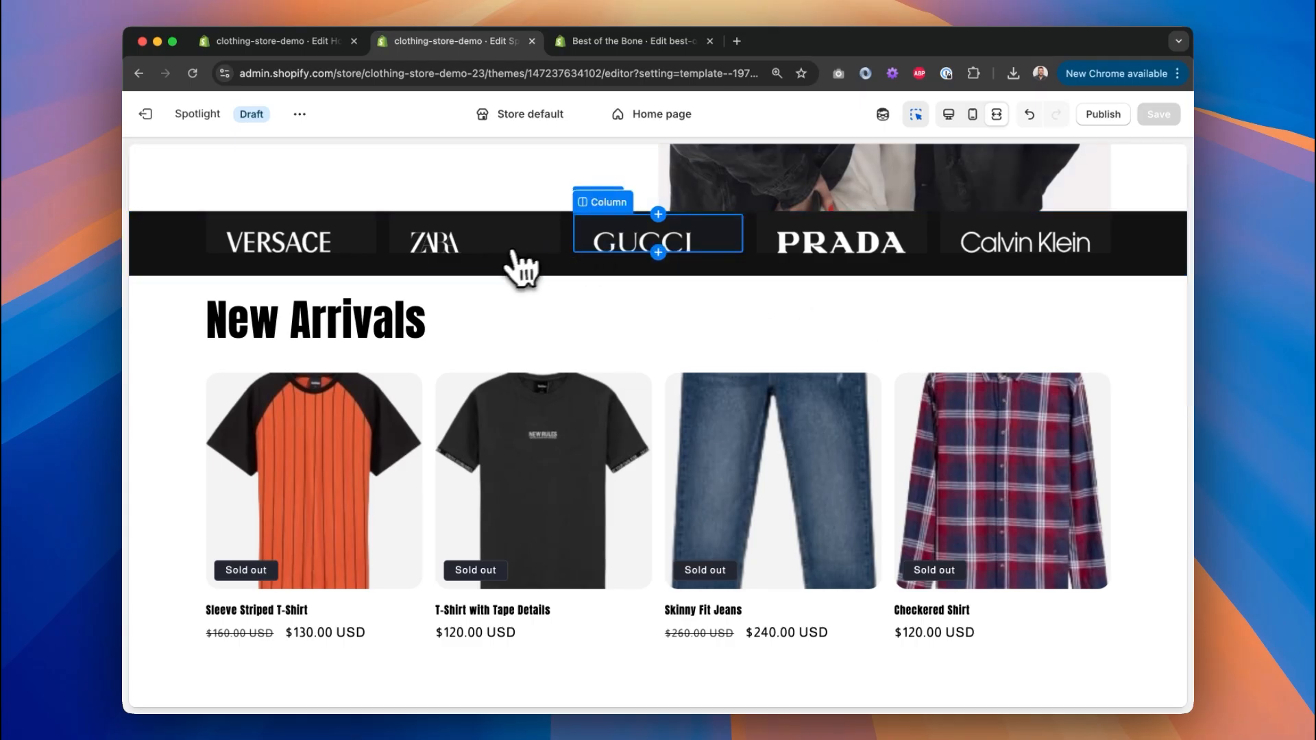
{"action": "scroll", "coordinate": [699, 323], "scroll_direction": "down", "scroll_amount": 4}
{"action": "scroll", "coordinate": [706, 318], "scroll_direction": "up", "scroll_amount": 3}
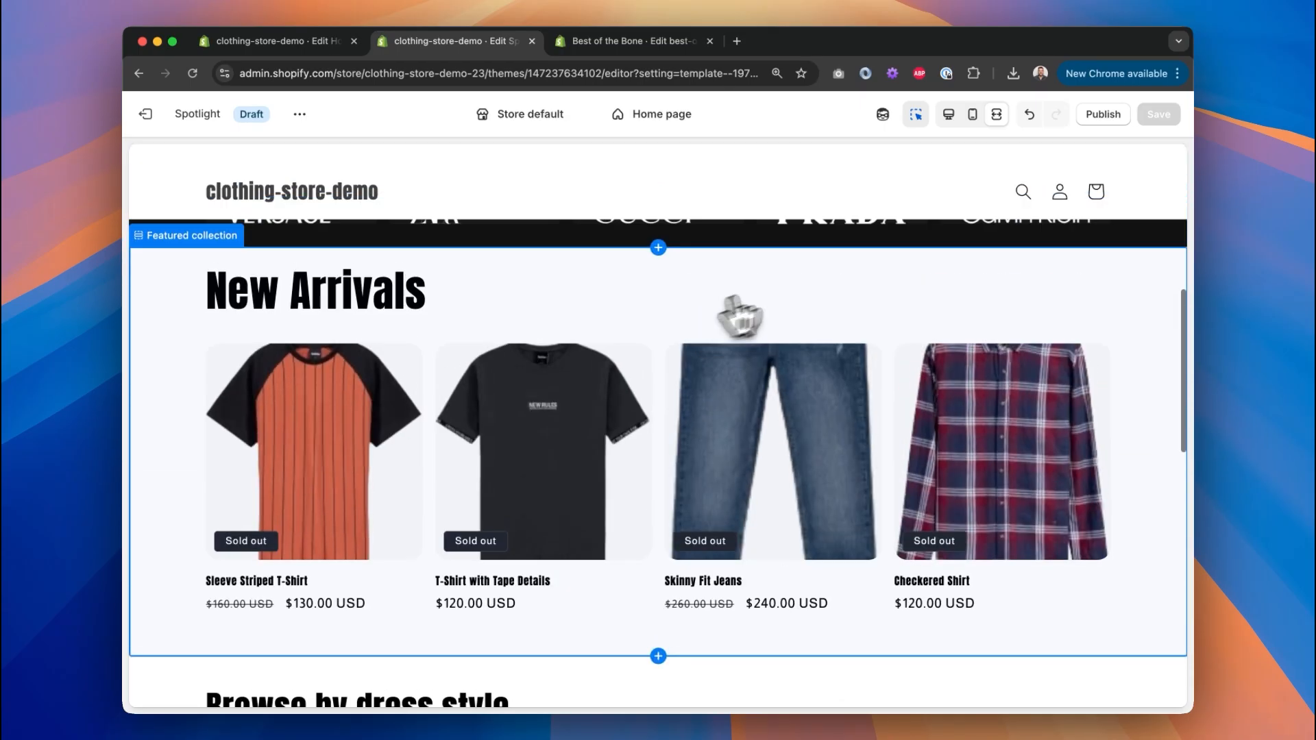
{"action": "scroll", "coordinate": [833, 281], "scroll_direction": "down", "scroll_amount": 15}
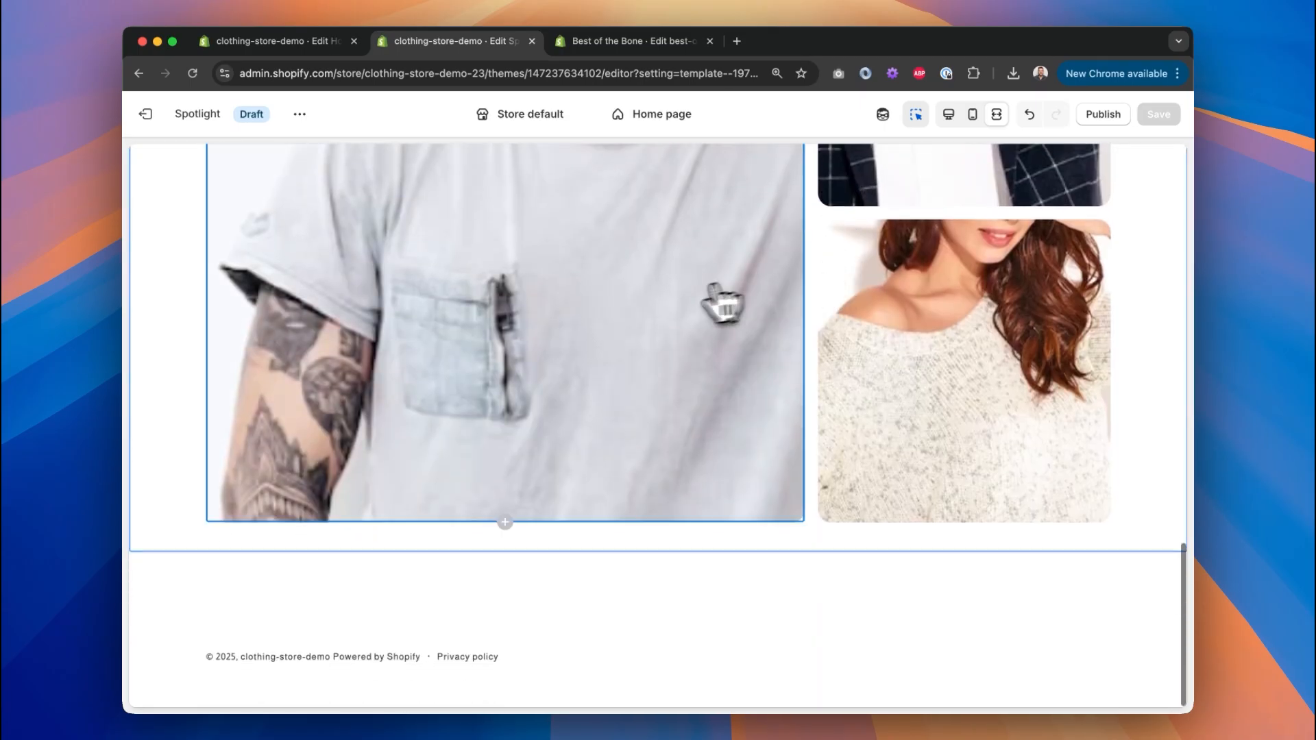
{"action": "scroll", "coordinate": [681, 309], "scroll_direction": "up", "scroll_amount": 8}
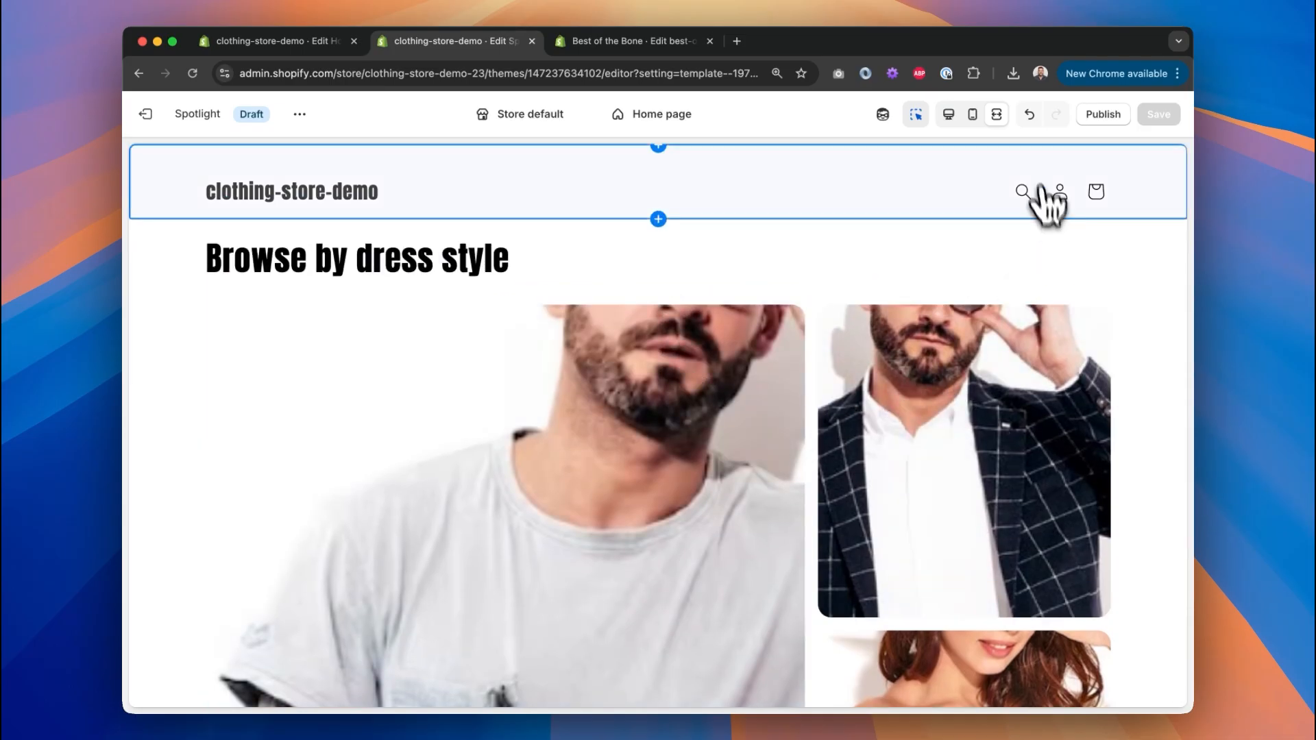
{"action": "scroll", "coordinate": [874, 459], "scroll_direction": "down", "scroll_amount": 5}
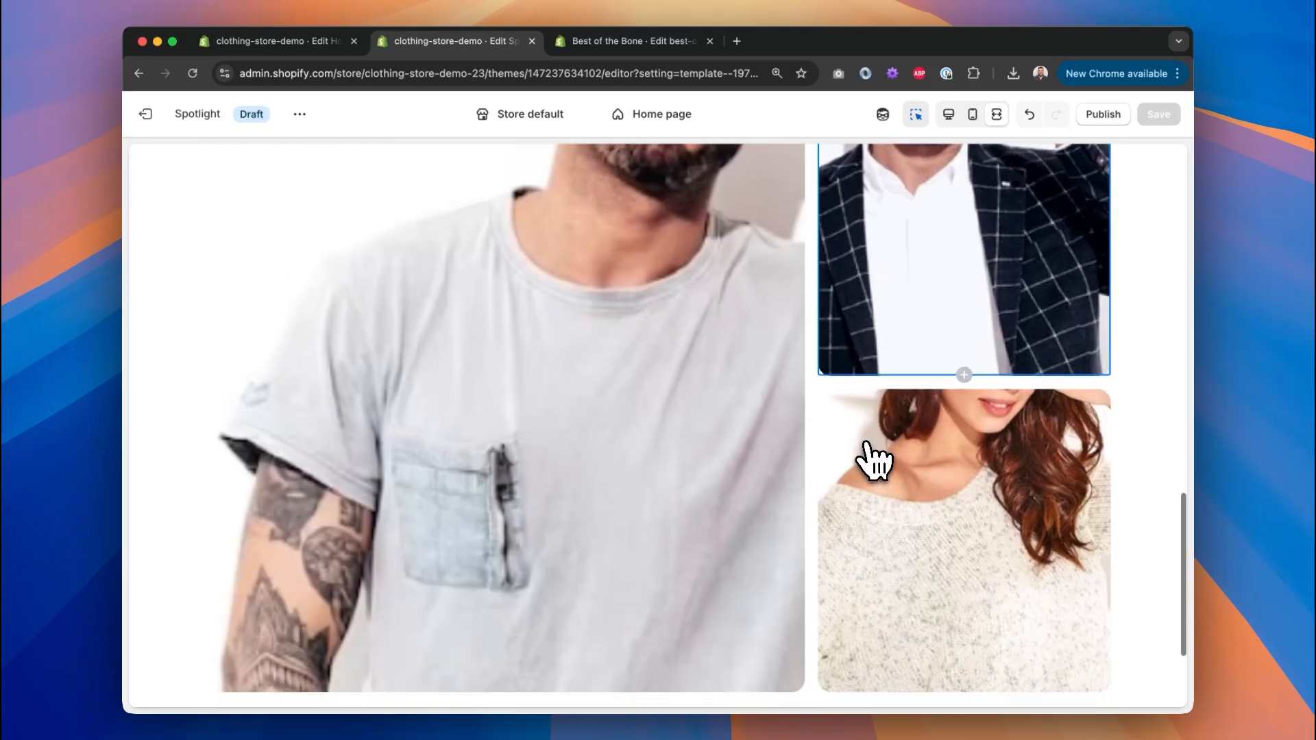
{"action": "scroll", "coordinate": [872, 461], "scroll_direction": "up", "scroll_amount": 15}
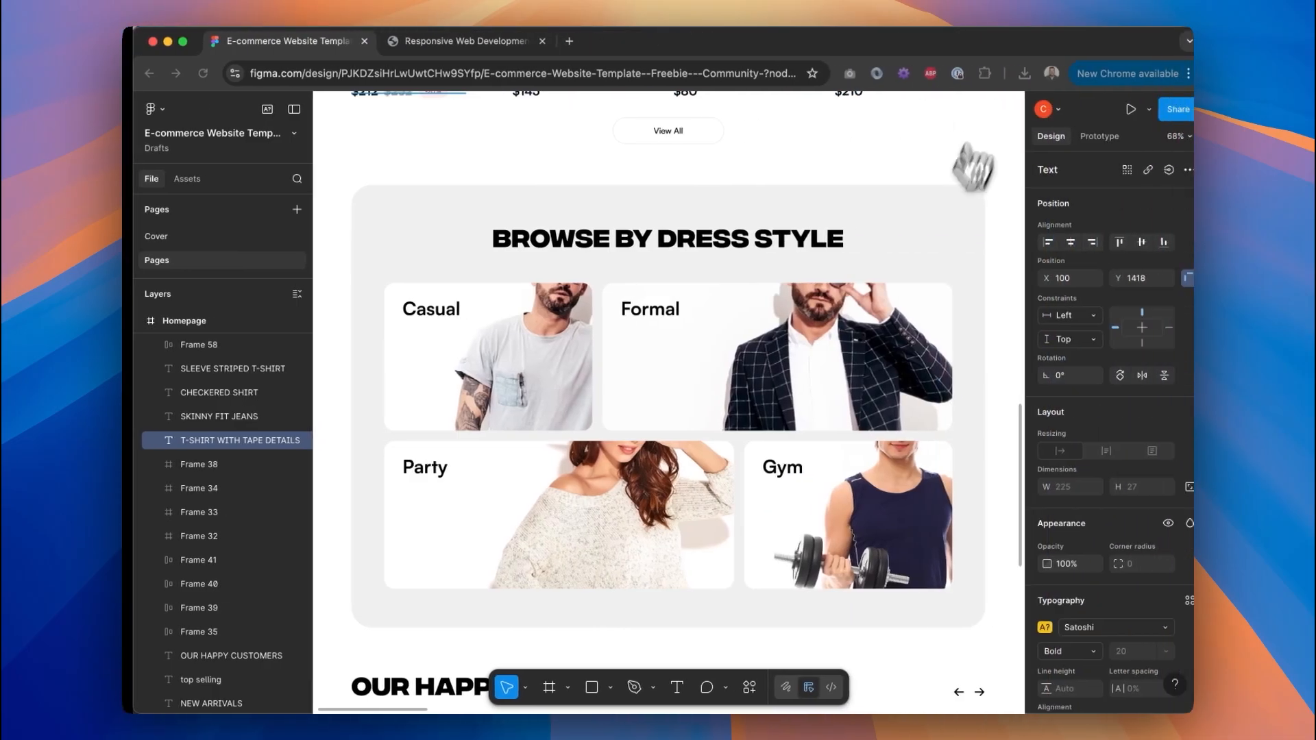
Compare the Figma homepage with the reference live site, then return to the Shopify editor.
{"action": "scroll", "coordinate": [744, 352], "scroll_direction": "up", "scroll_amount": 16}
{"action": "scroll", "coordinate": [744, 351], "scroll_direction": "down", "scroll_amount": 3}
{"action": "scroll", "coordinate": [752, 368], "scroll_direction": "down", "scroll_amount": 2}
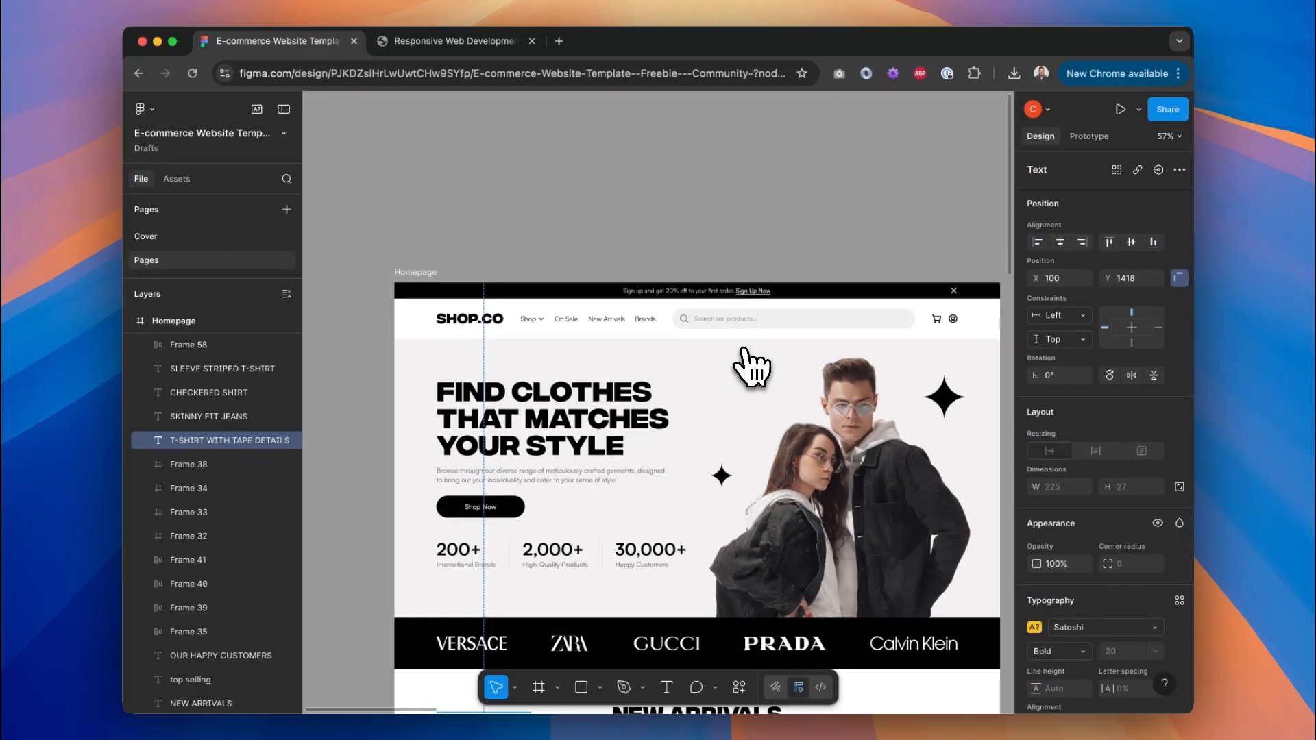
{"action": "left_click", "coordinate": [480, 40]}
{"action": "scroll", "coordinate": [704, 277], "scroll_direction": "down", "scroll_amount": 15}
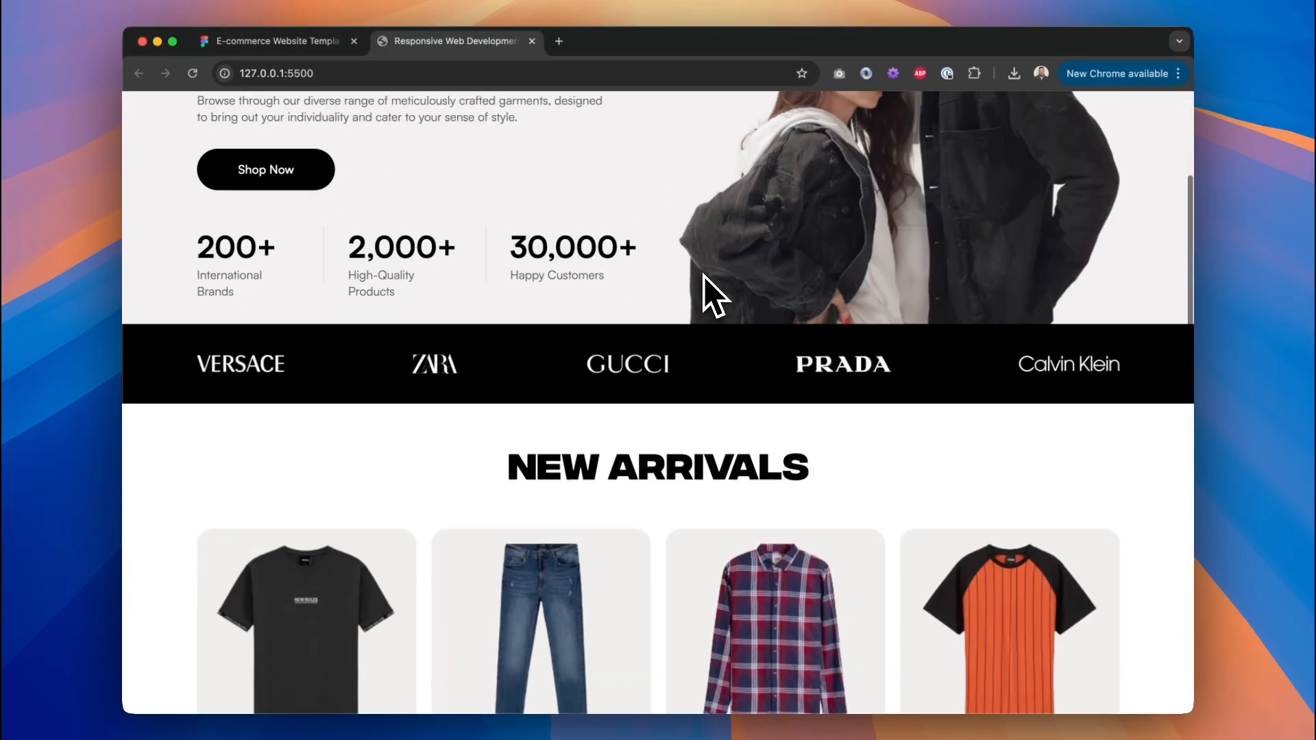
{"action": "scroll", "coordinate": [710, 295], "scroll_direction": "up", "scroll_amount": 15}
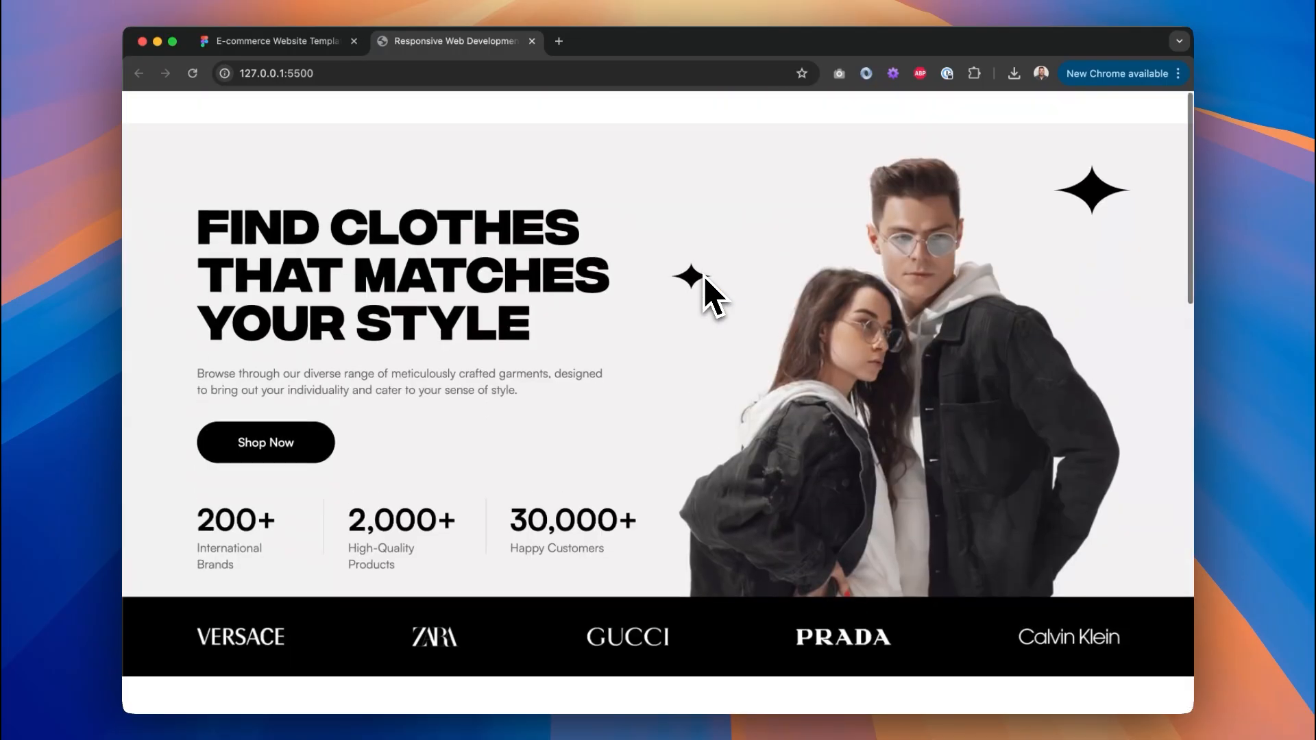
{"action": "left_click", "coordinate": [300, 46]}
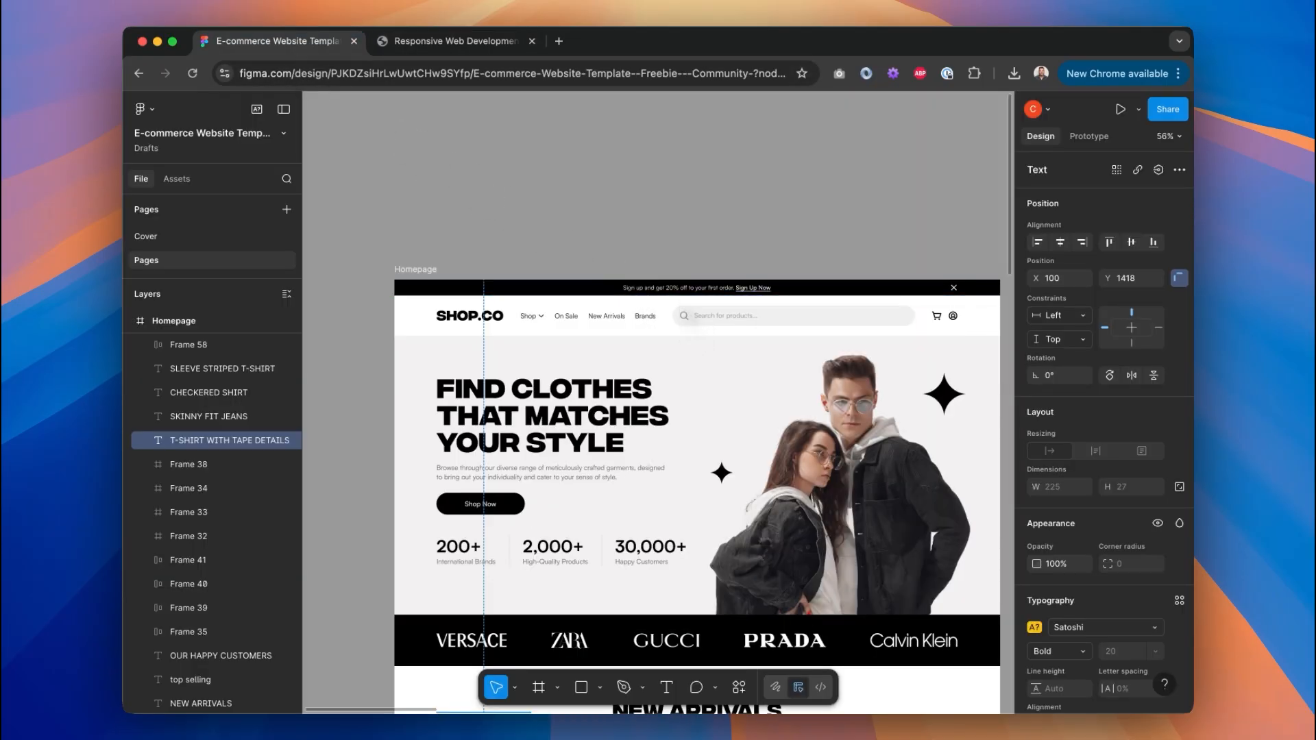
{"action": "key", "text": "ctrl+Left"}
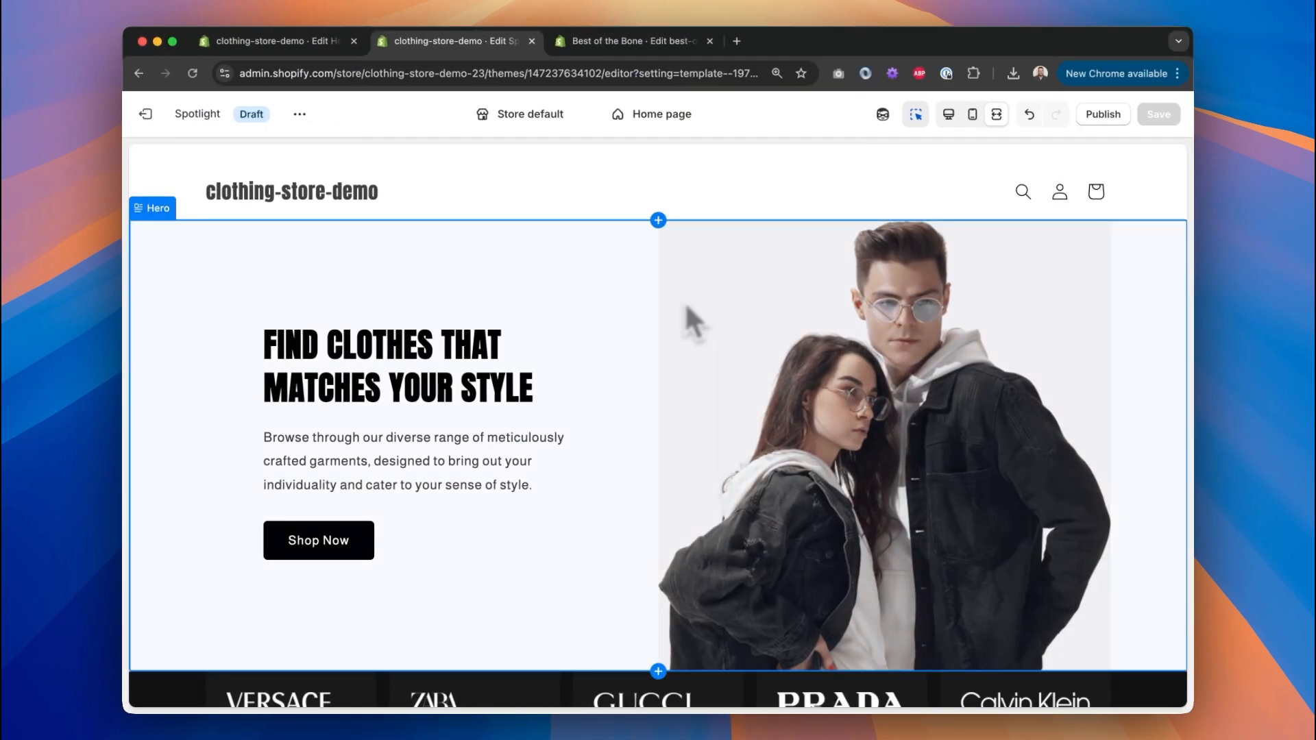
Restore the editing layout, browse the Hero's block options without adding any, and collapse it.
{"action": "scroll", "coordinate": [634, 310], "scroll_direction": "down", "scroll_amount": 1}
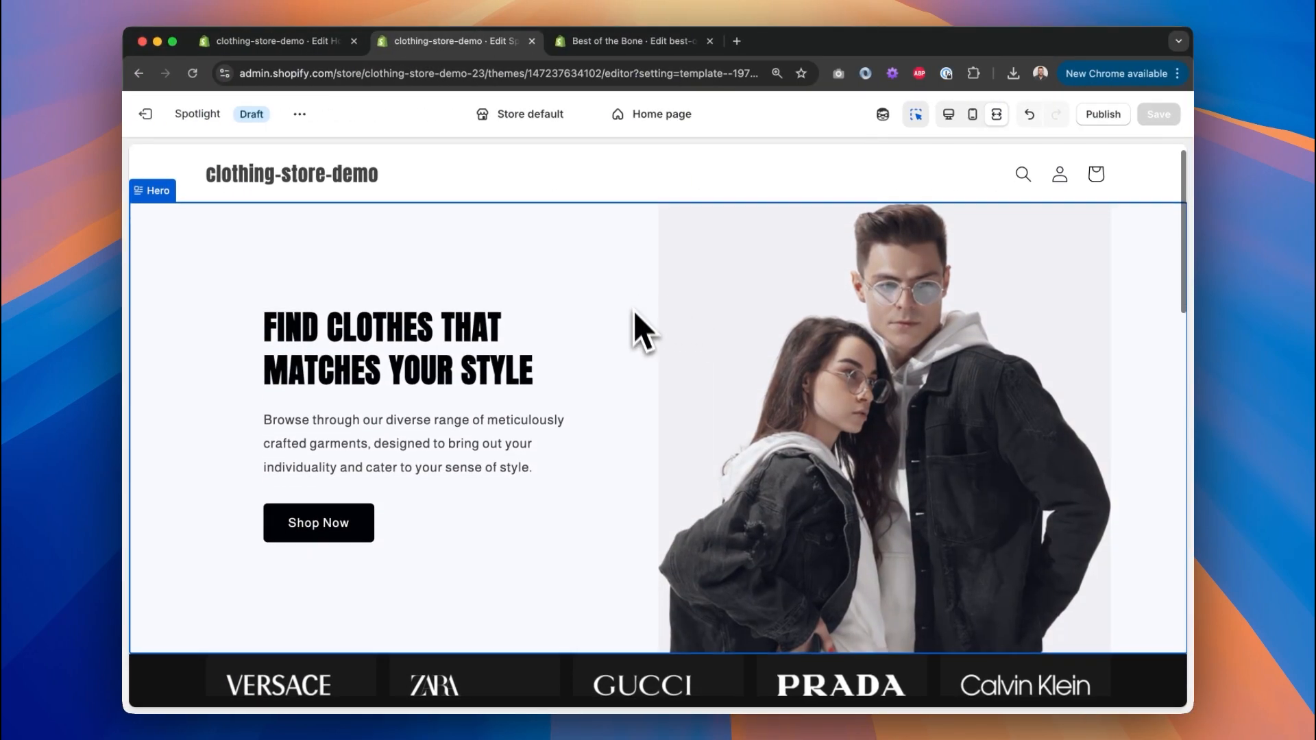
{"action": "left_click", "coordinate": [949, 114]}
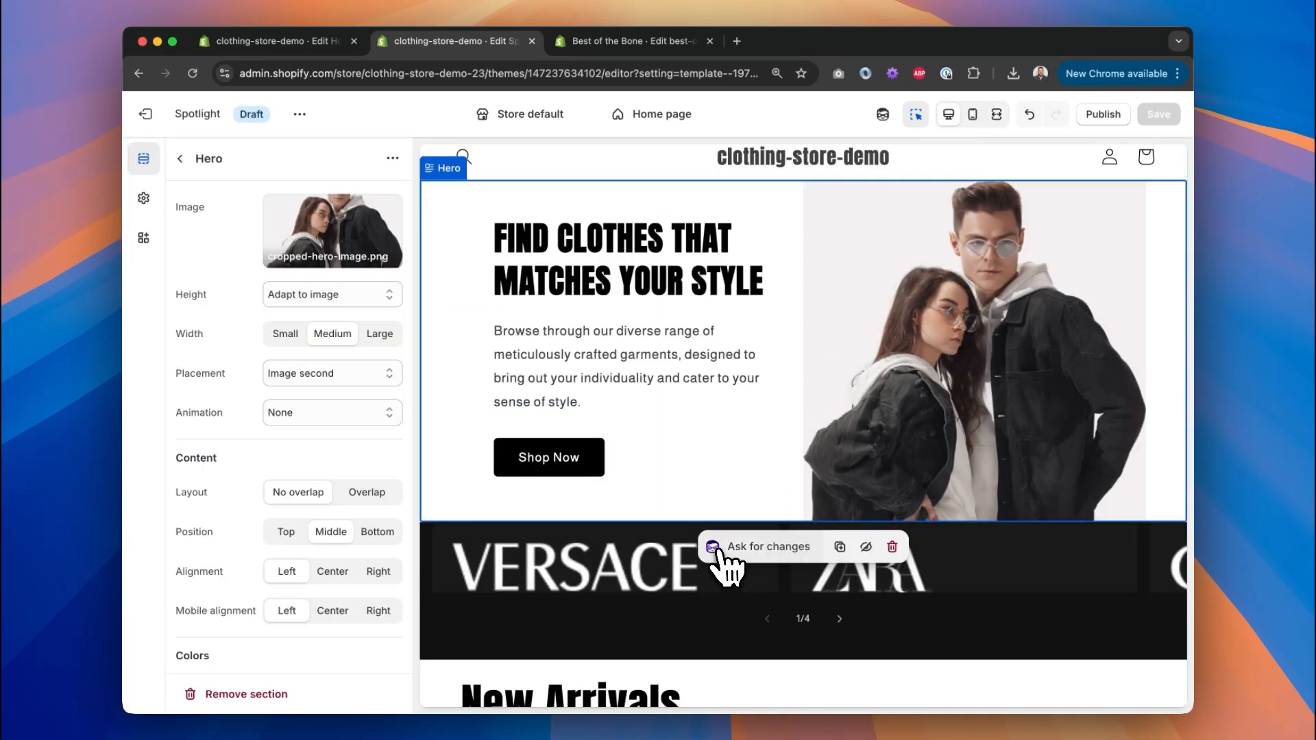
{"action": "left_click", "coordinate": [180, 159]}
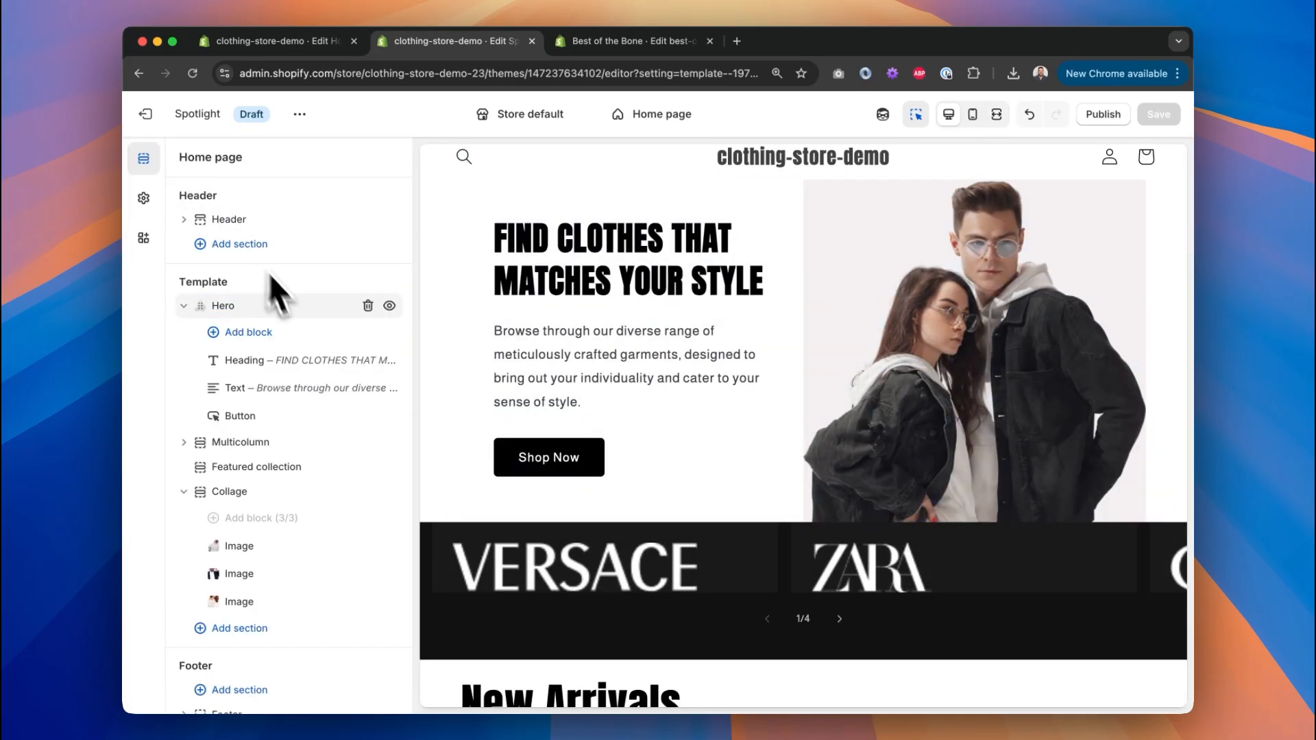
{"action": "left_click", "coordinate": [248, 332]}
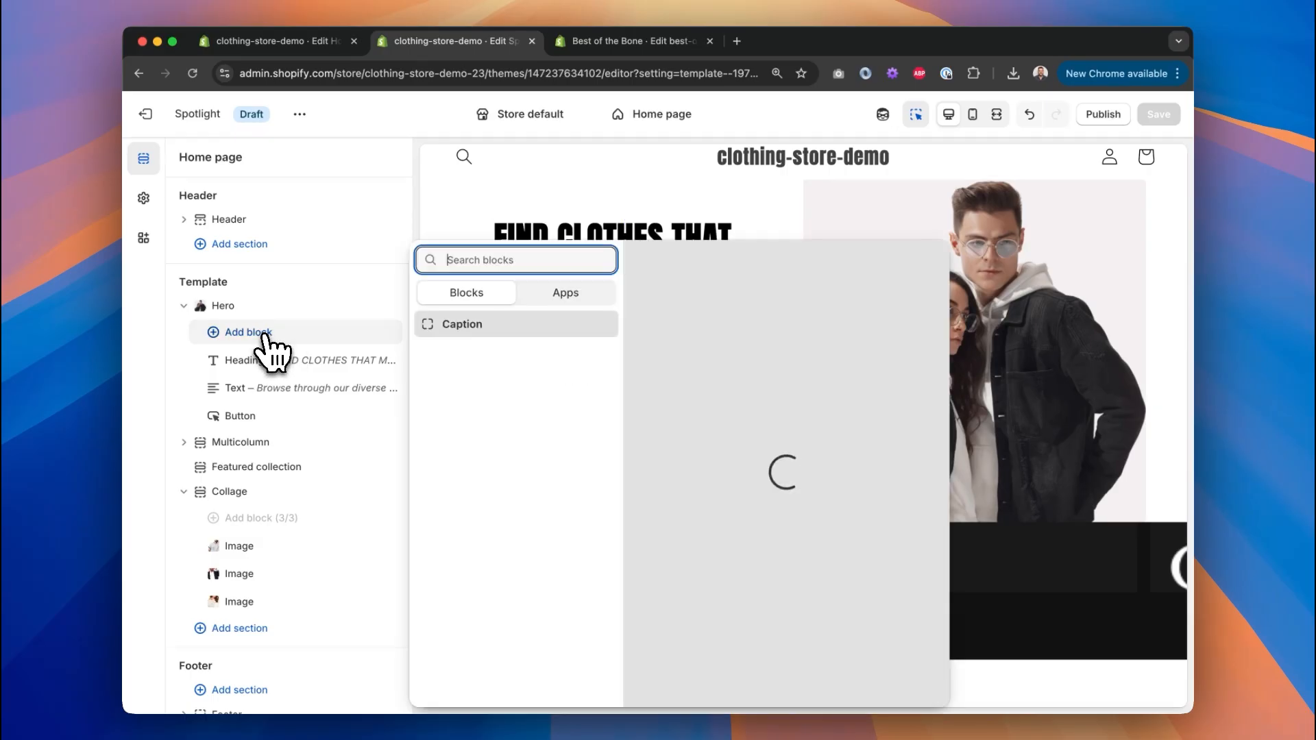
{"action": "left_click", "coordinate": [402, 279]}
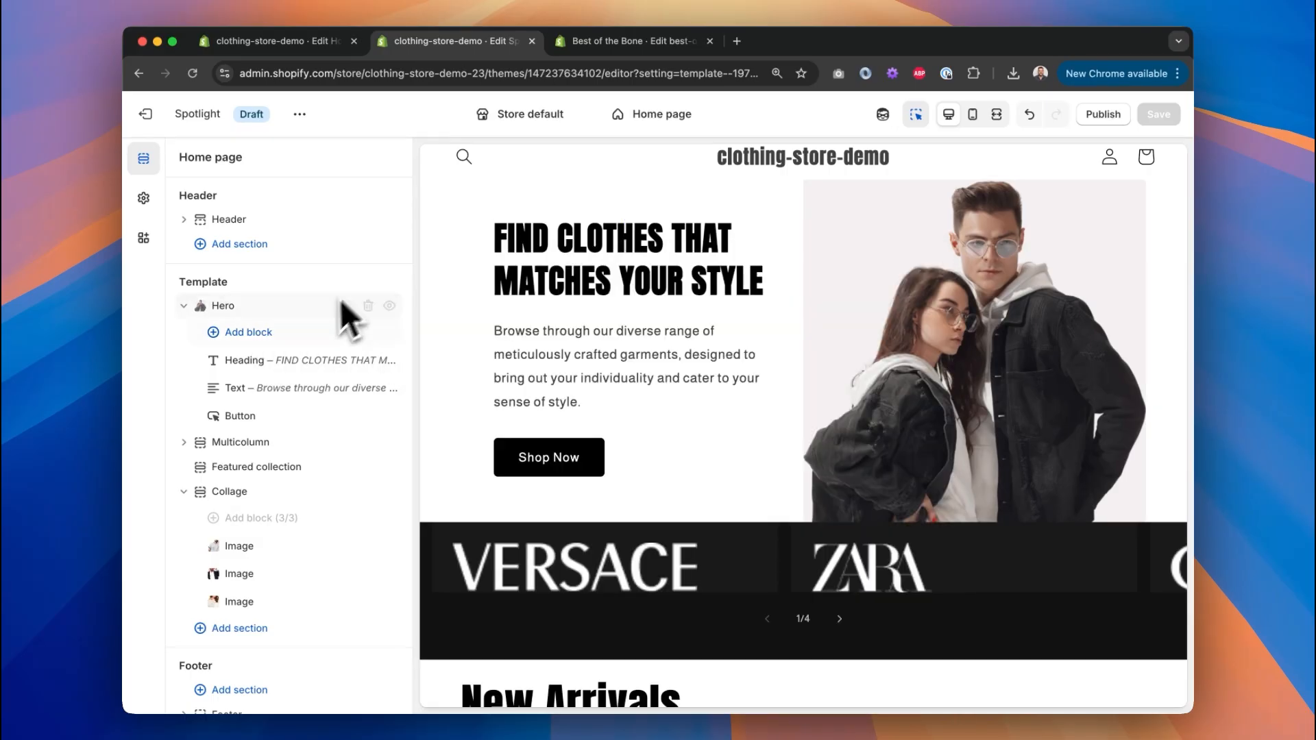
{"action": "left_click", "coordinate": [200, 309]}
Add a Rich text section after the Collage, delete it again, and exit the editor.
{"action": "left_click", "coordinate": [240, 516]}
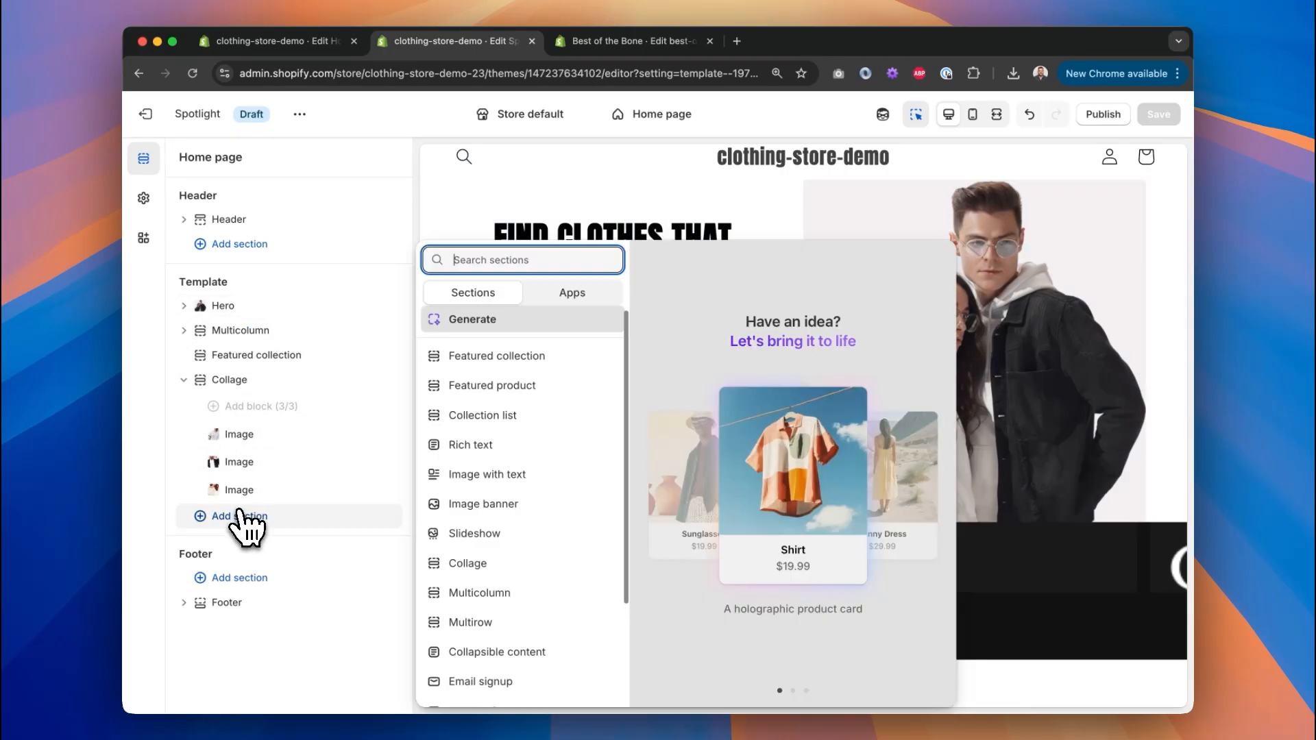
{"action": "left_click", "coordinate": [480, 445]}
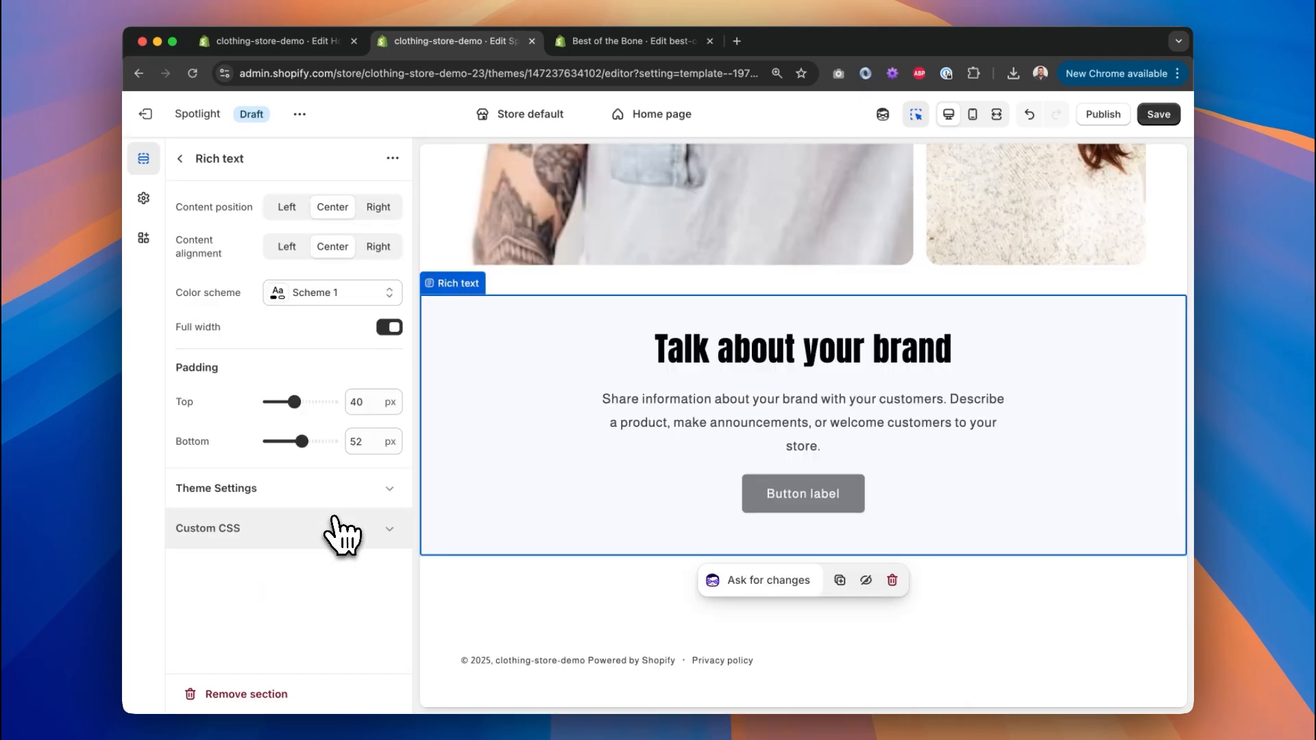
{"action": "left_click", "coordinate": [180, 158]}
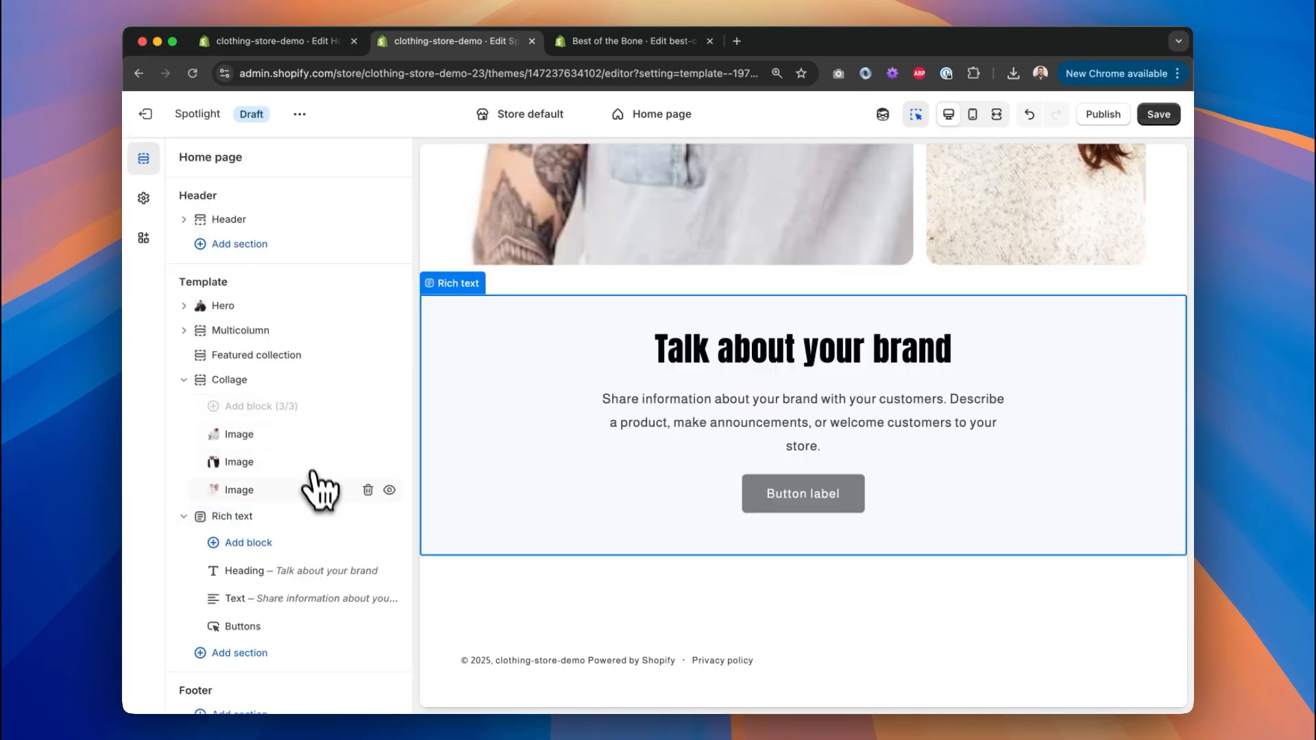
{"action": "left_click", "coordinate": [368, 516]}
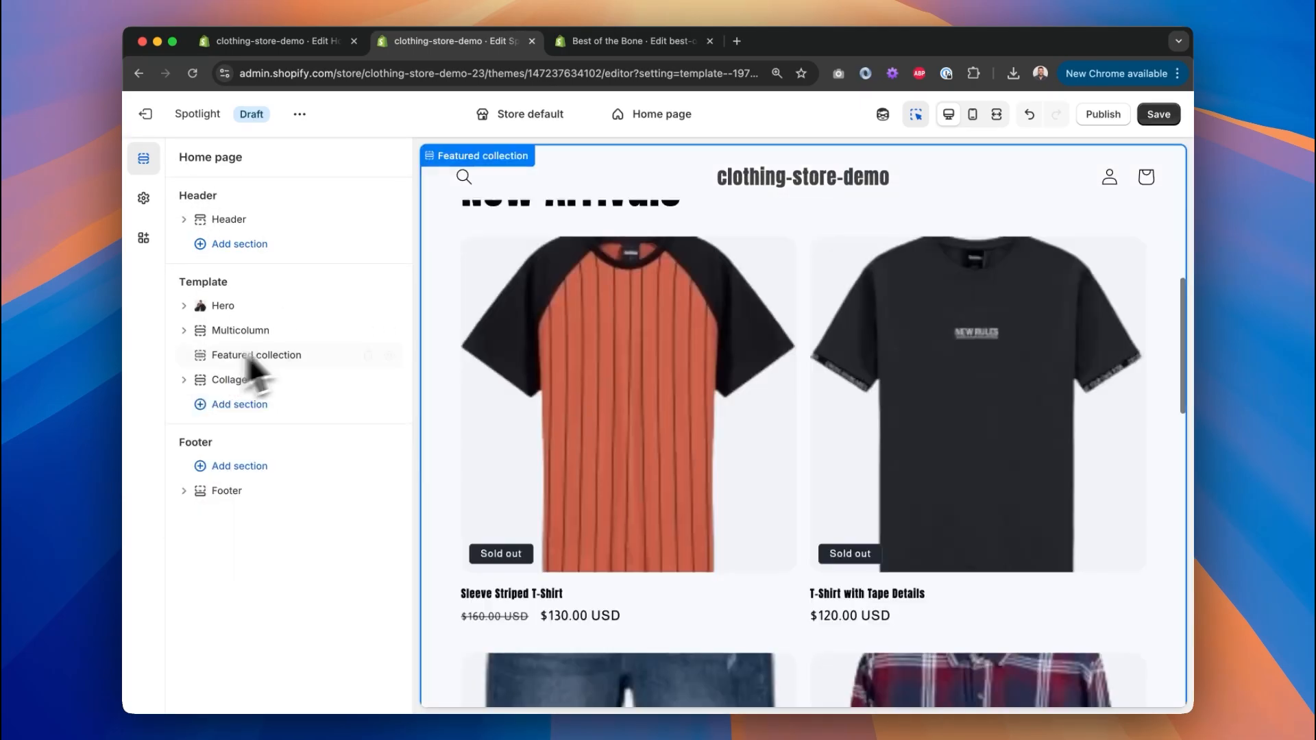
{"action": "left_click", "coordinate": [146, 114]}
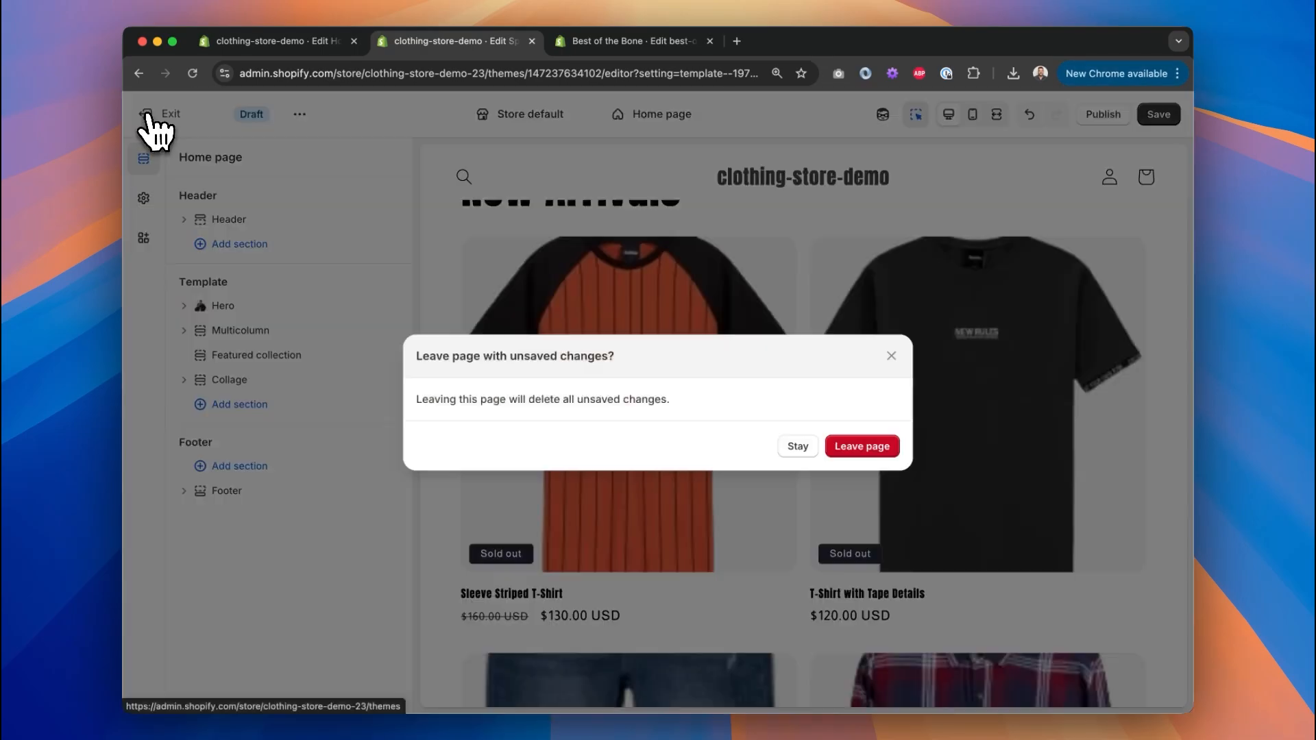
Leave without saving, open the Horizon theme, and explore the Hero's add-block and AI generate options.
{"action": "left_click", "coordinate": [850, 446]}
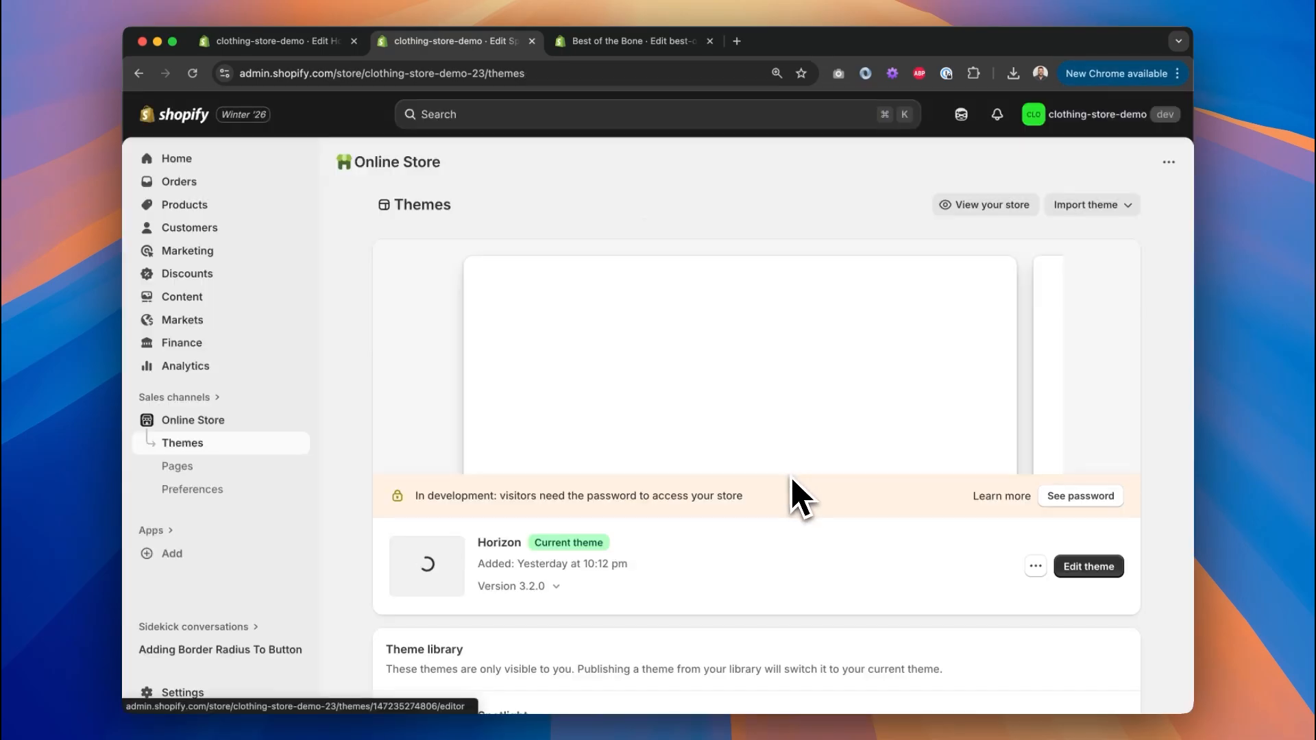
{"action": "left_click", "coordinate": [1100, 569]}
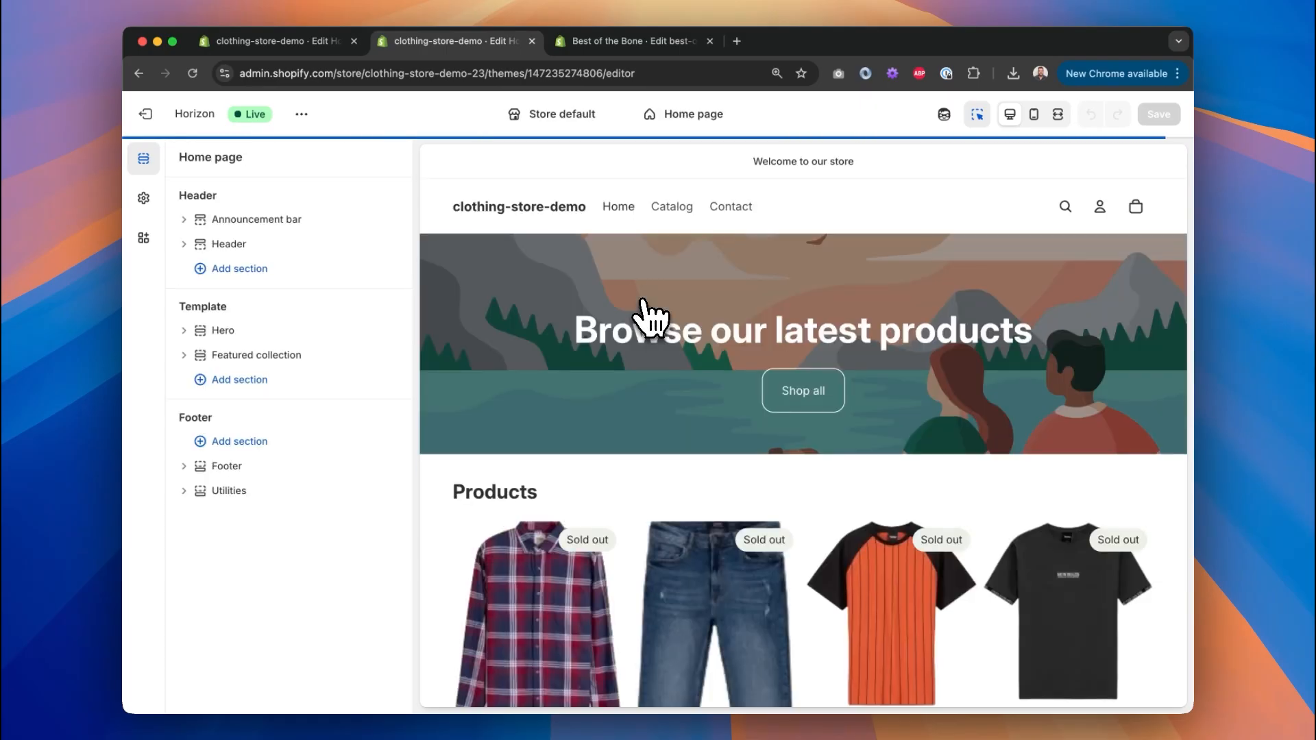
{"action": "left_click", "coordinate": [186, 332]}
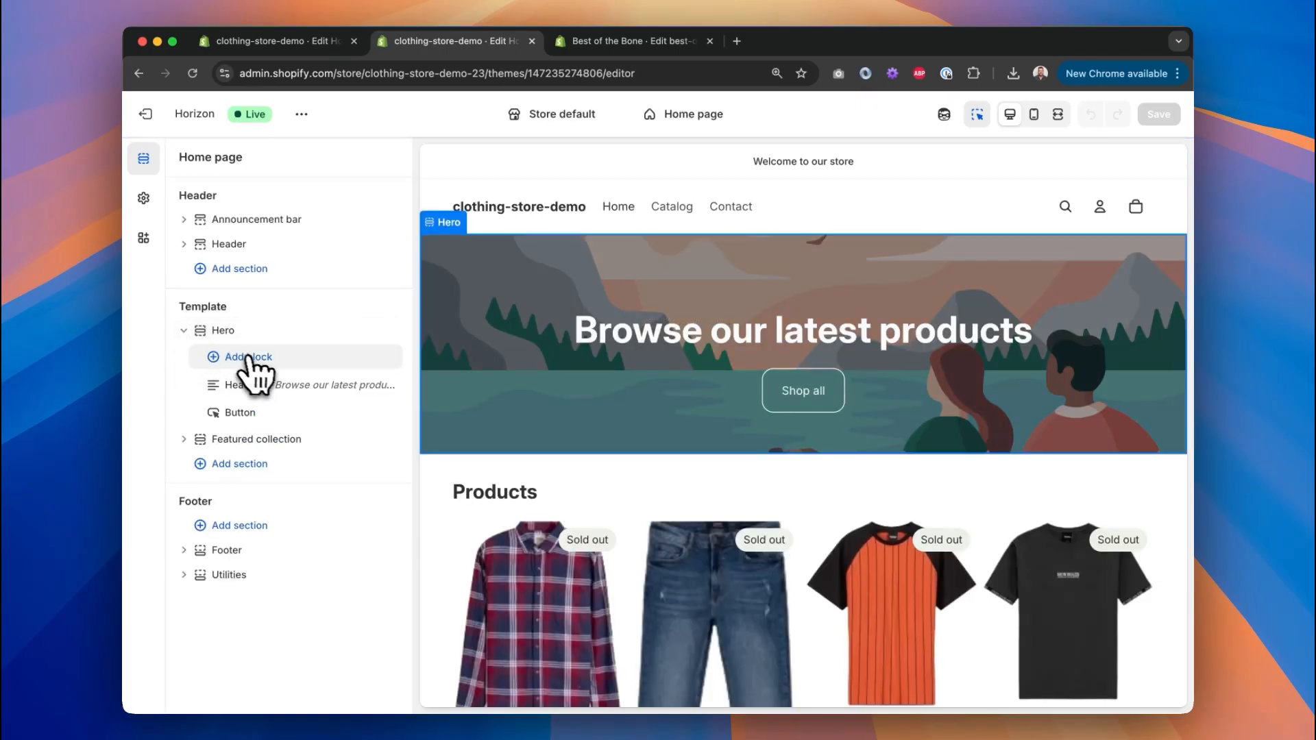
{"action": "left_click", "coordinate": [264, 363]}
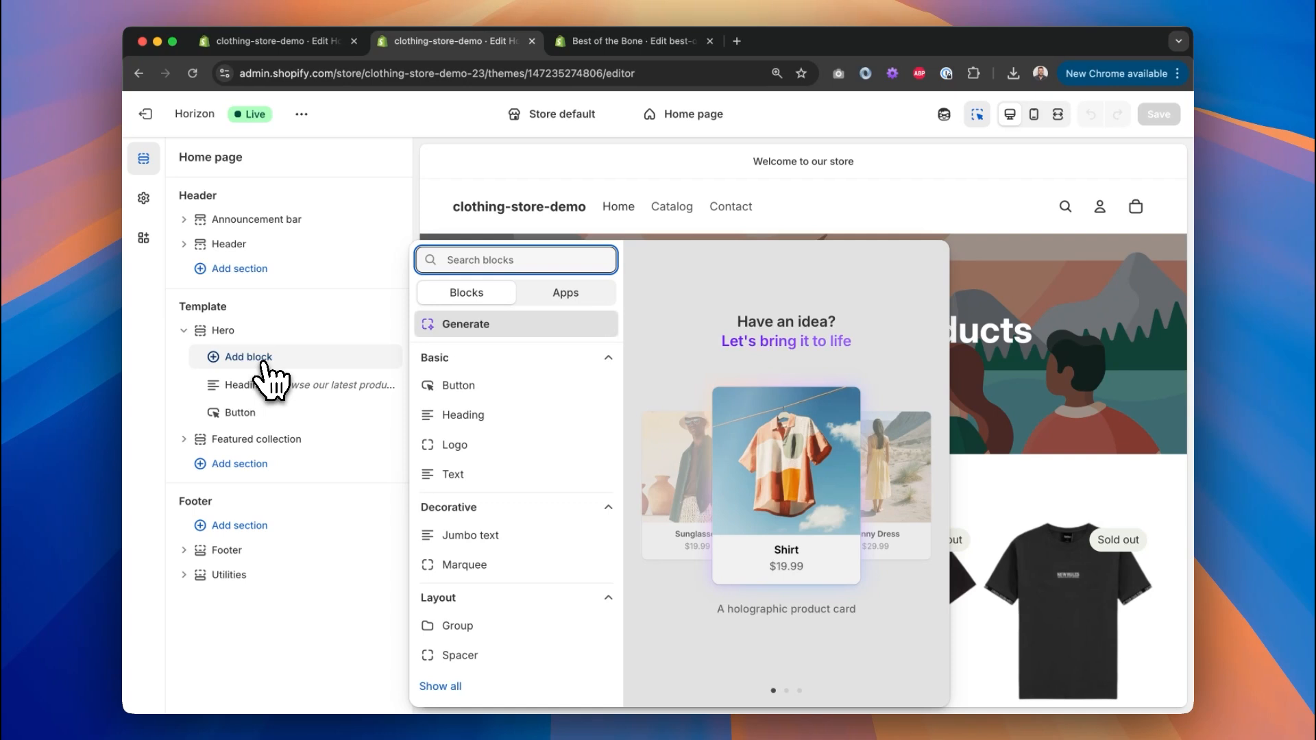
{"action": "left_click", "coordinate": [475, 332]}
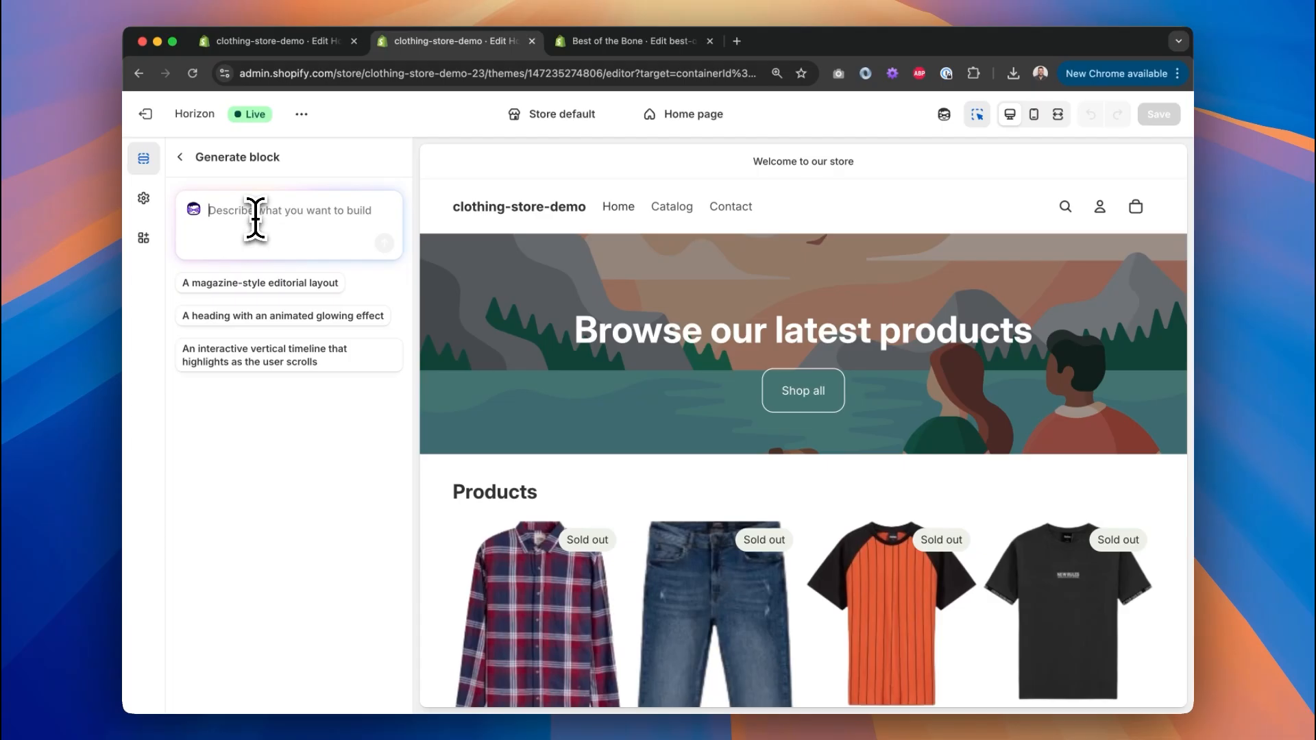
Explore the AI section generator, collapse the Hero, and exit the Horizon editor to Themes.
{"action": "left_click", "coordinate": [182, 158]}
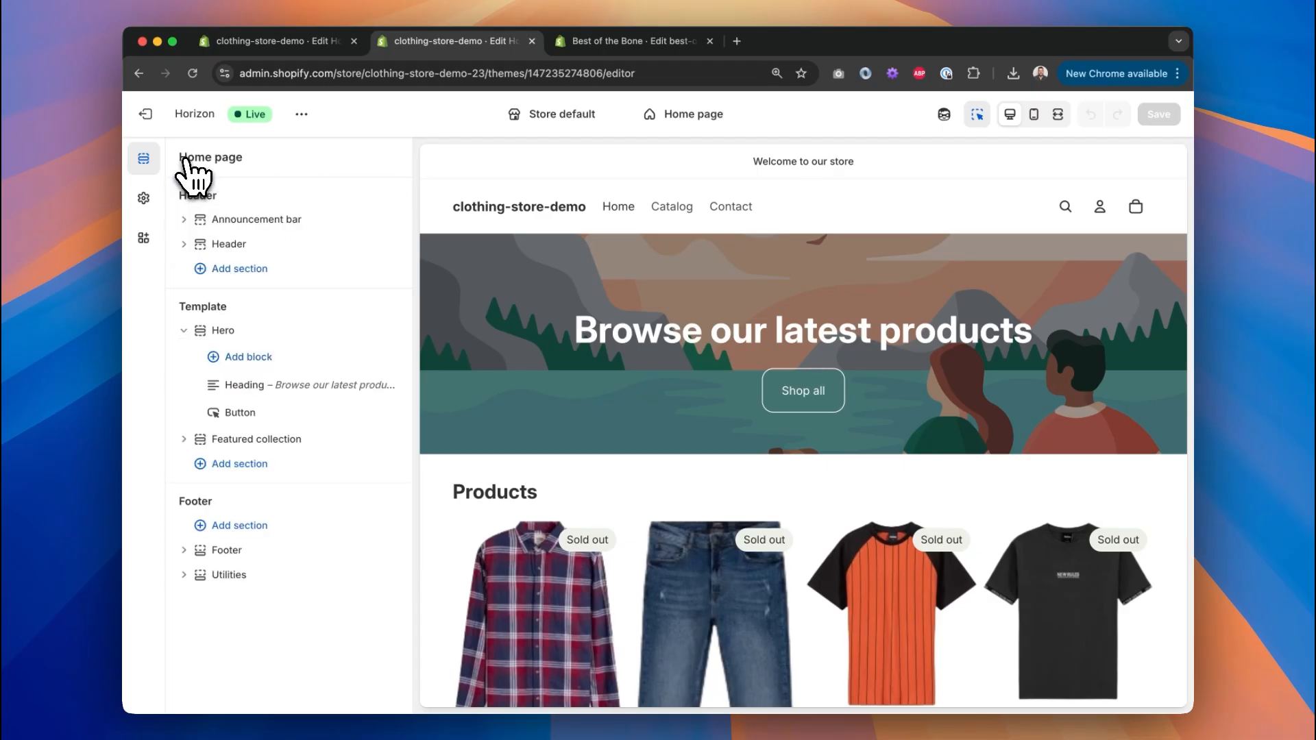
{"action": "left_click", "coordinate": [247, 464]}
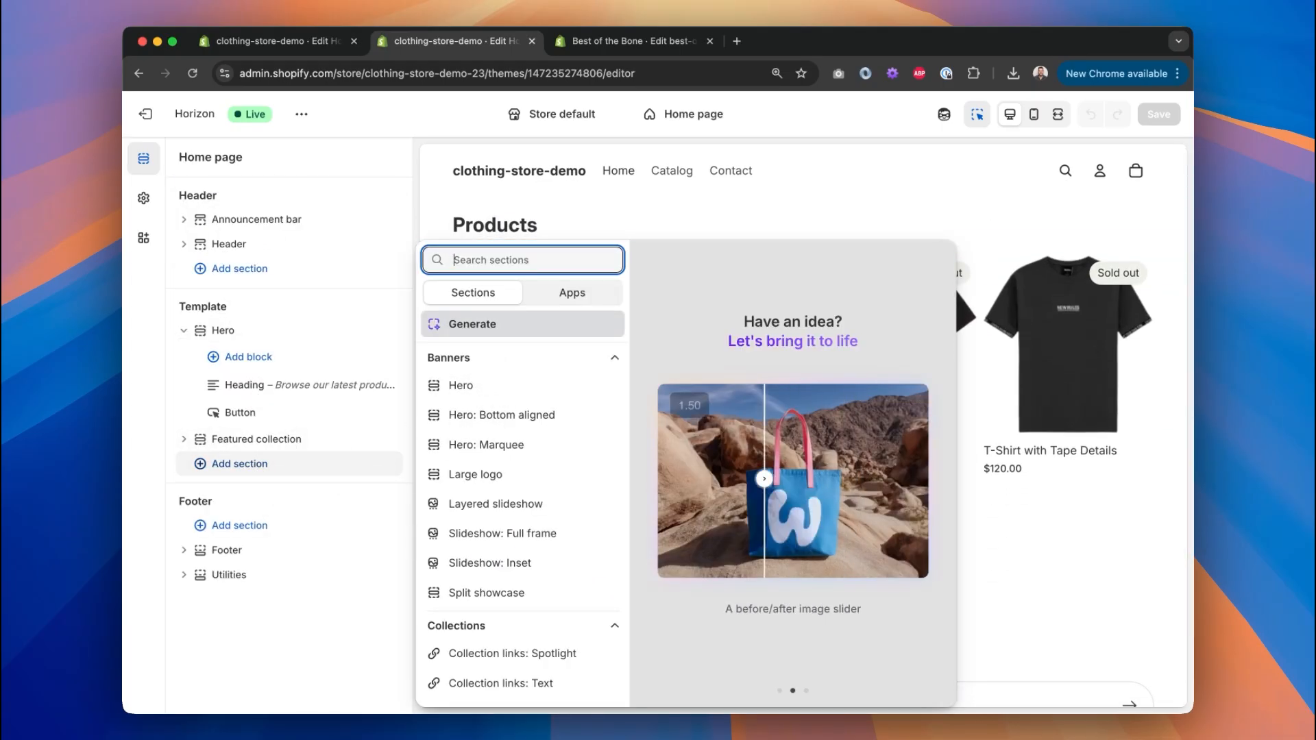
{"action": "left_click", "coordinate": [472, 334]}
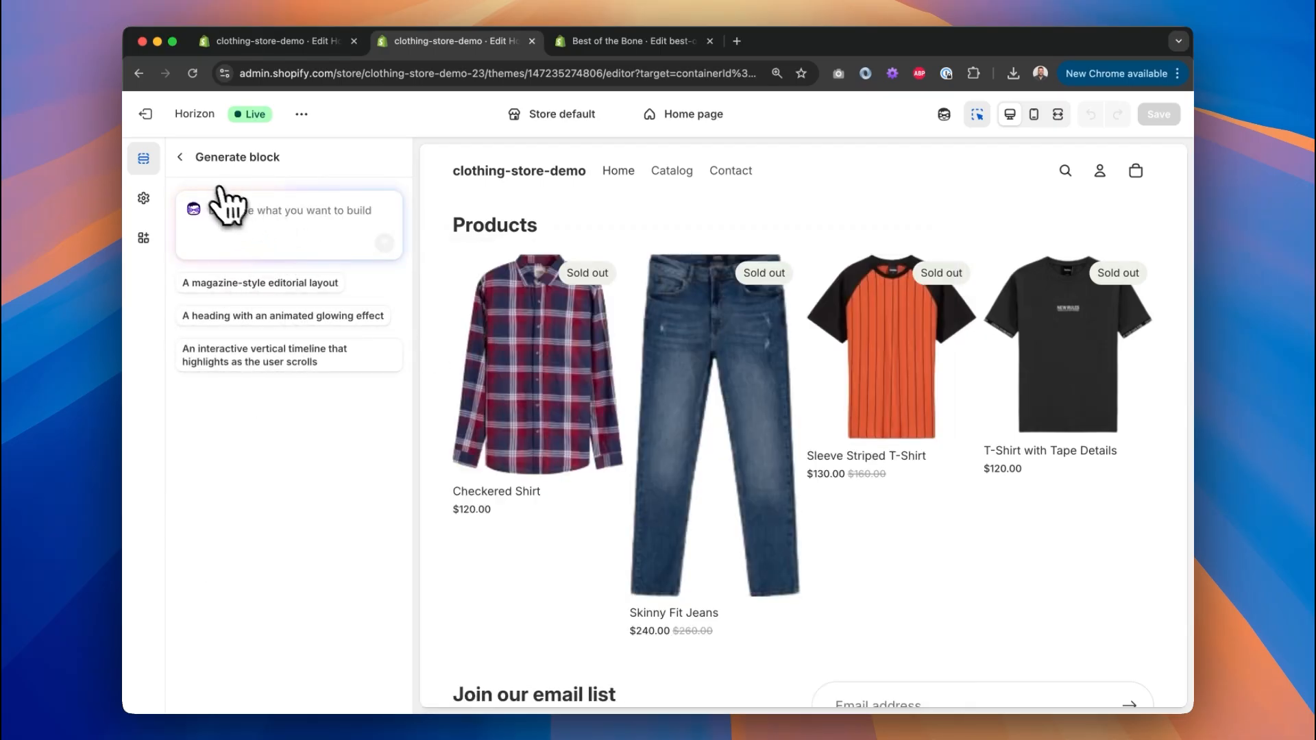
{"action": "left_click", "coordinate": [181, 158]}
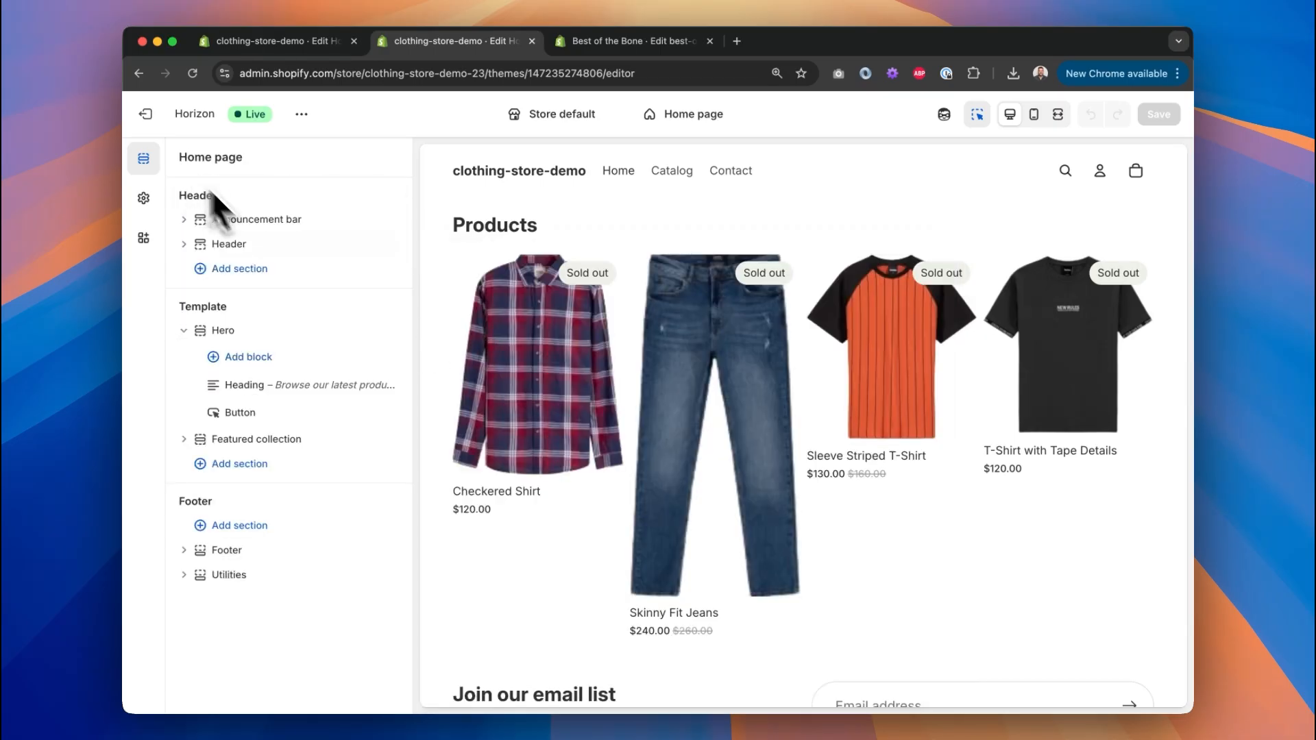
{"action": "left_click", "coordinate": [185, 332]}
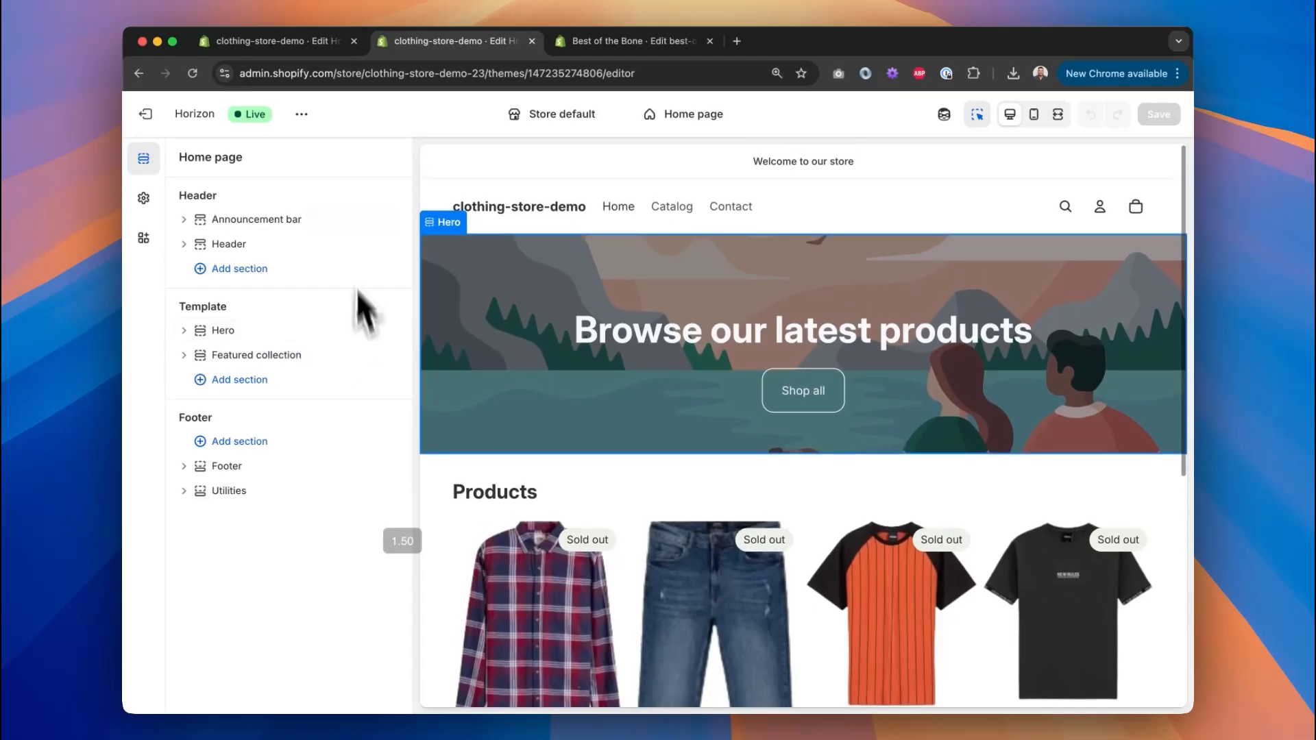
{"action": "left_click", "coordinate": [173, 121]}
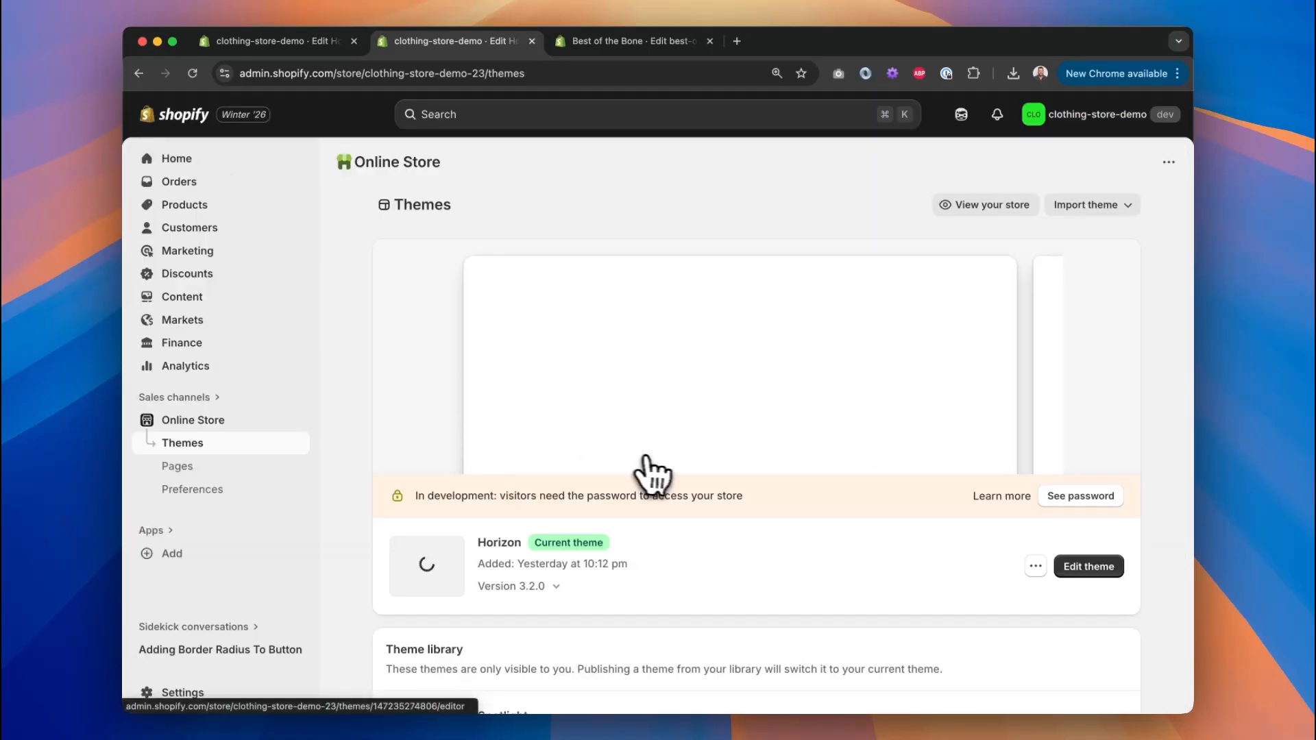
{"action": "scroll", "coordinate": [652, 470], "scroll_direction": "down", "scroll_amount": 4}
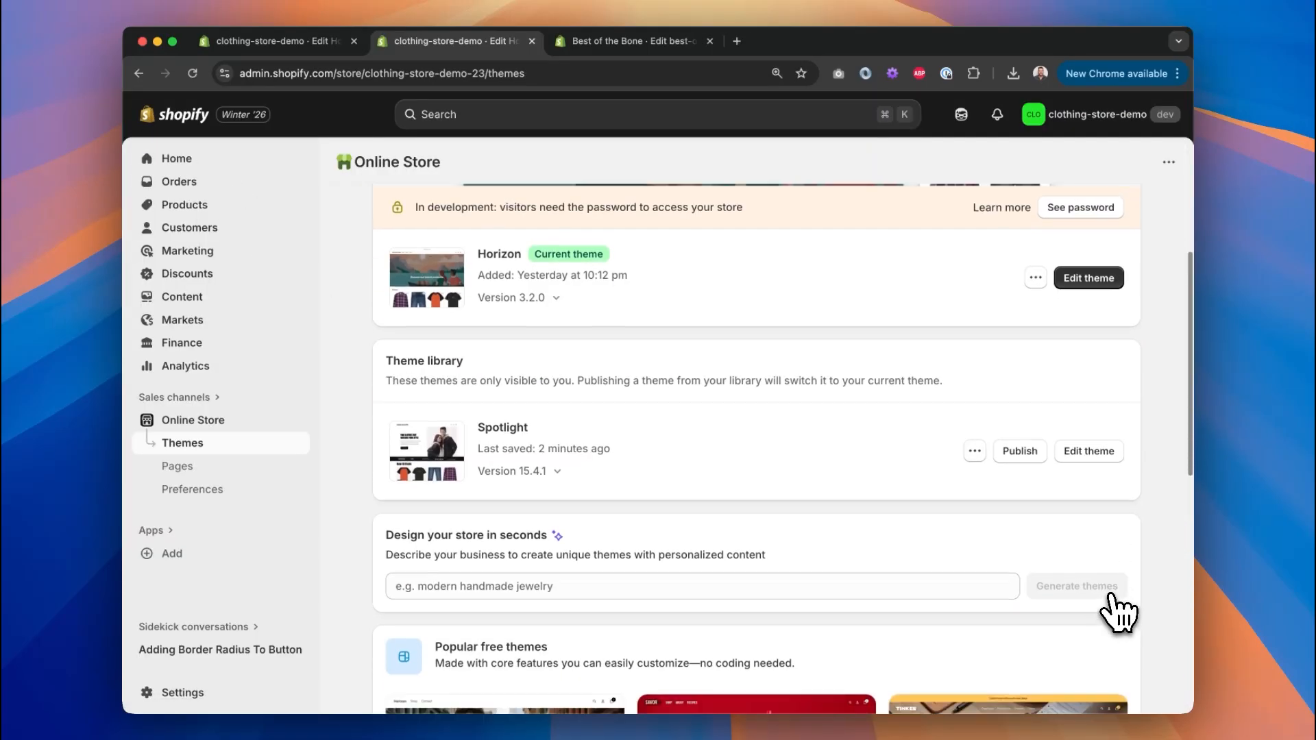
{"action": "left_click", "coordinate": [1089, 441]}
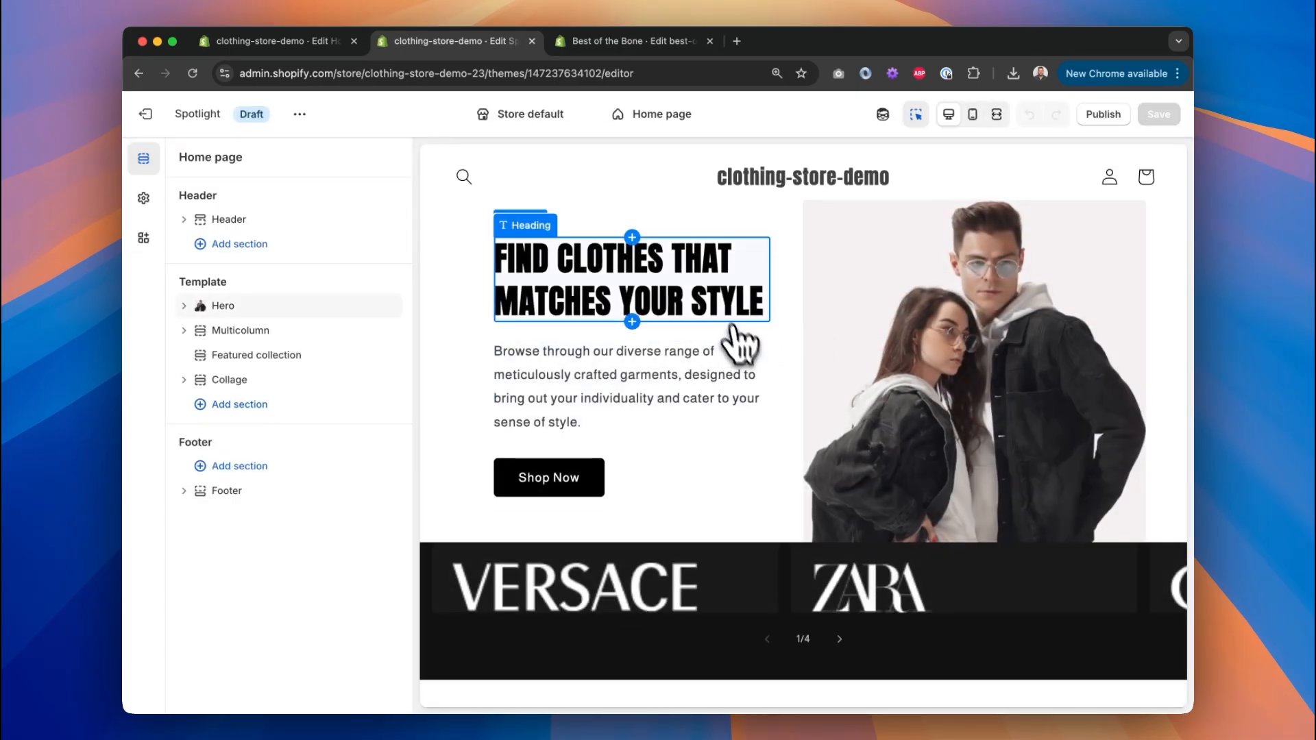
{"action": "left_click", "coordinate": [161, 117]}
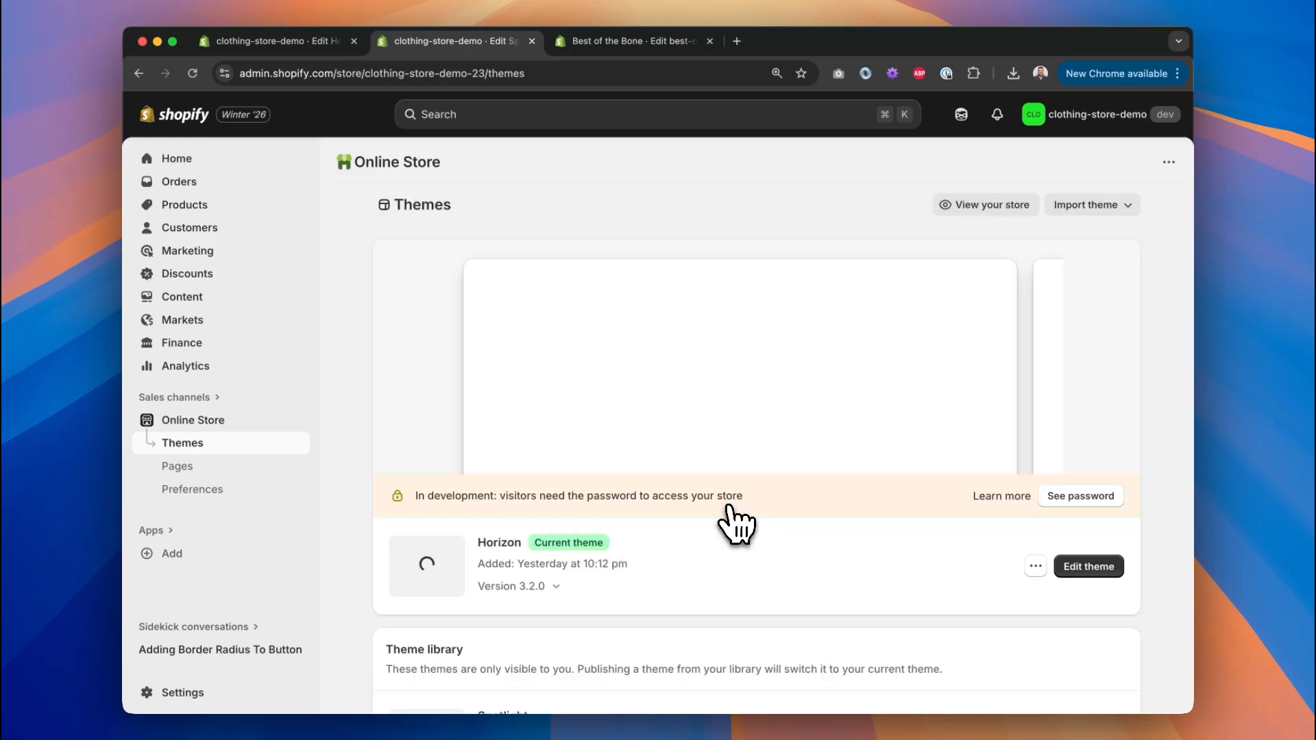
{"action": "scroll", "coordinate": [735, 523], "scroll_direction": "down", "scroll_amount": 8}
{"action": "left_click", "coordinate": [596, 411]}
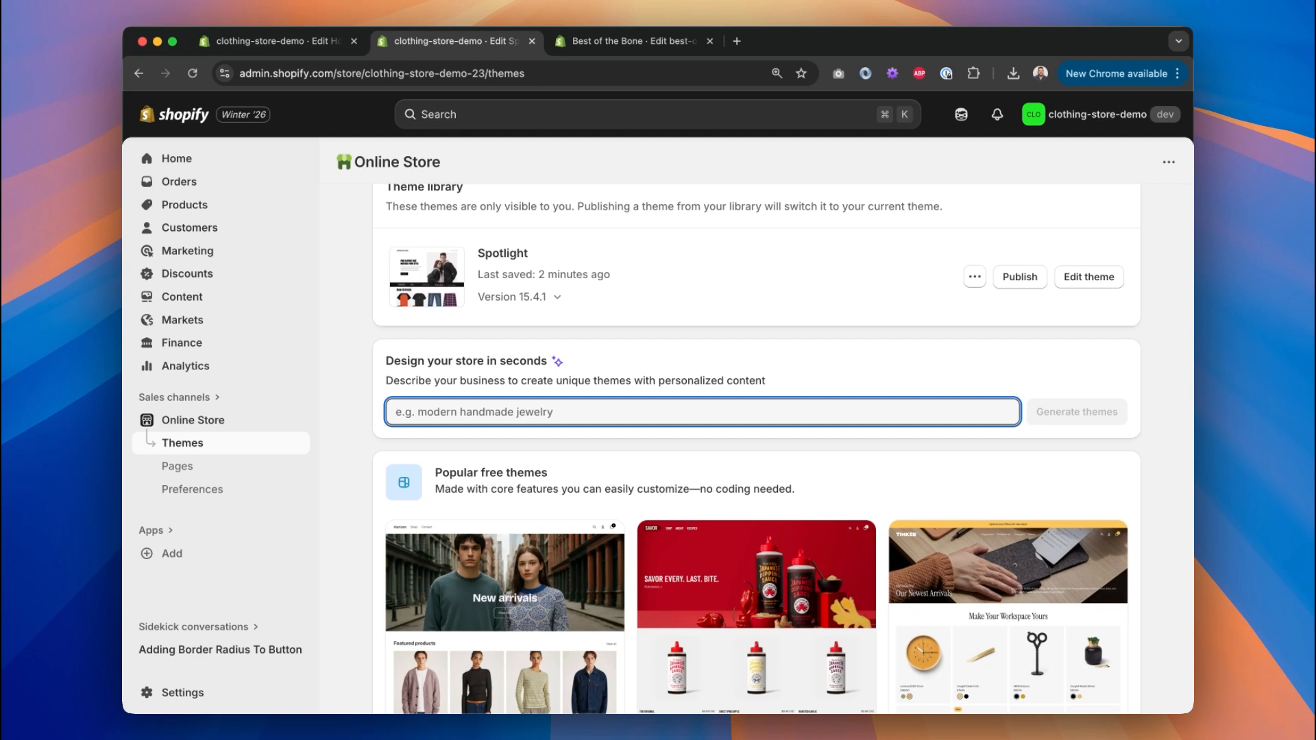
{"action": "scroll", "coordinate": [564, 411], "scroll_direction": "up", "scroll_amount": 3}
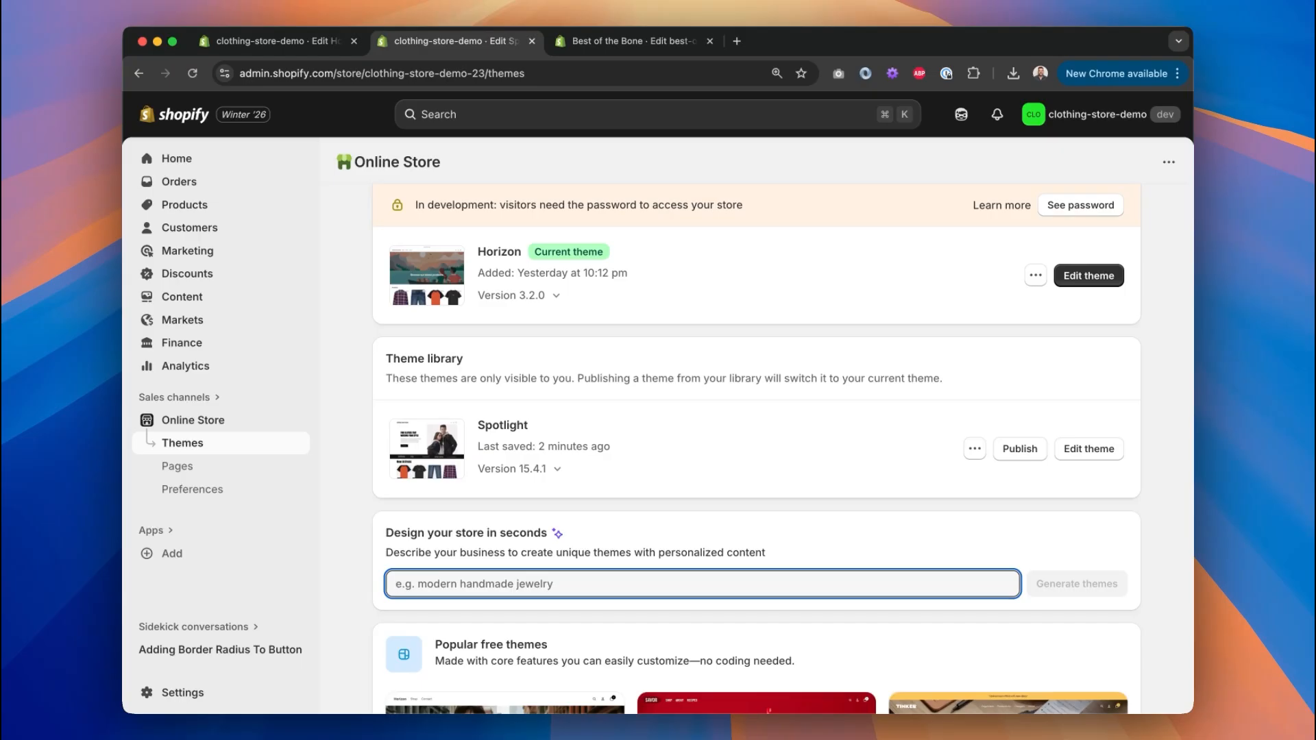
{"action": "scroll", "coordinate": [757, 449], "scroll_direction": "up", "scroll_amount": 1}
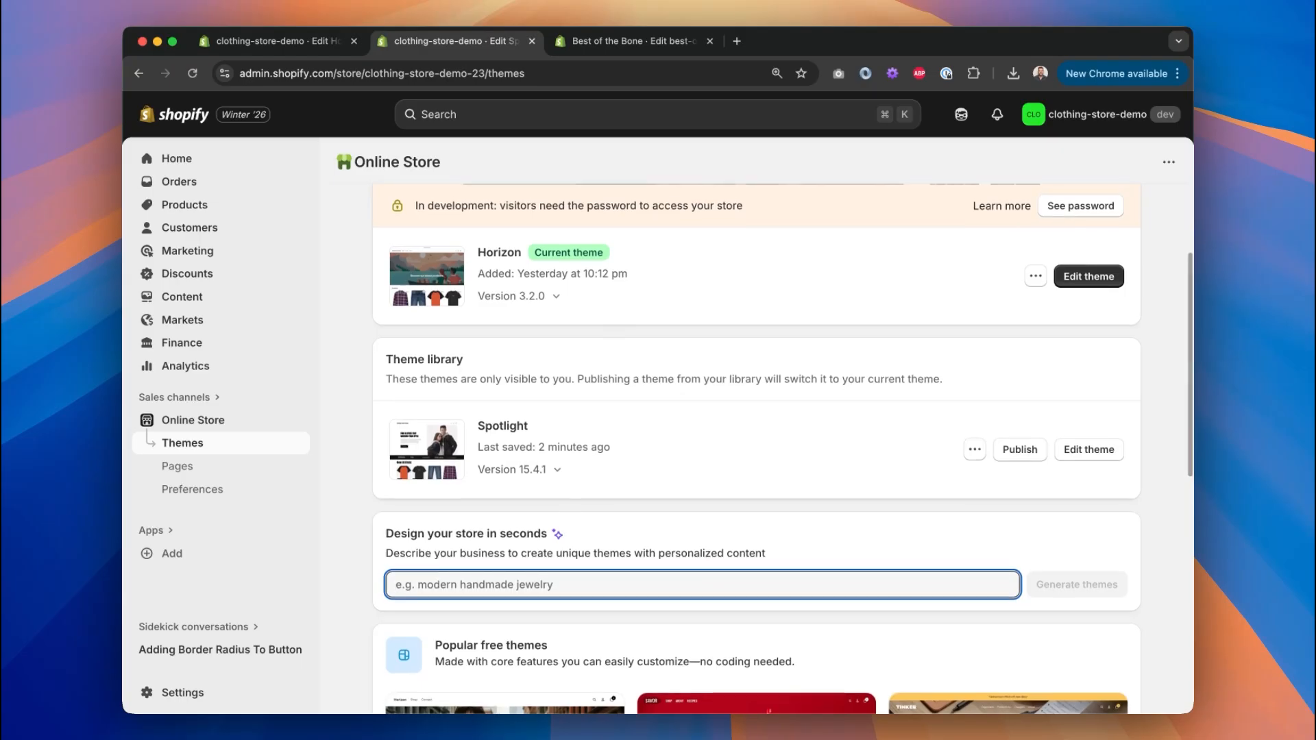